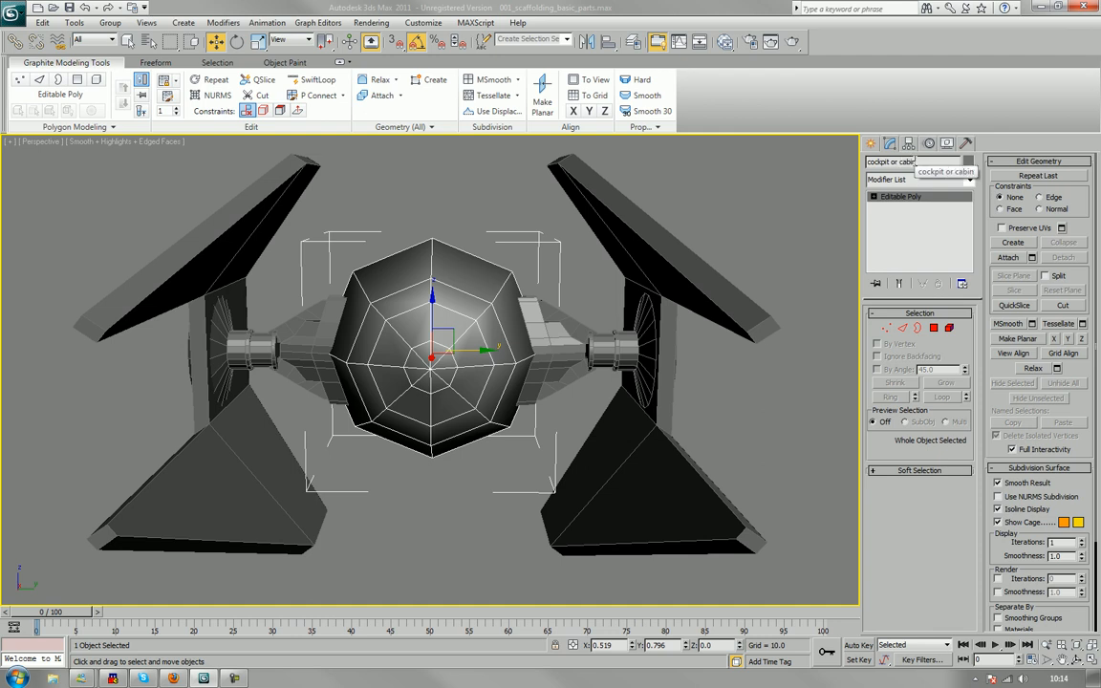
# Hide every object except the selected cockpit so it can be edited on its own.
pyautogui.press('space')
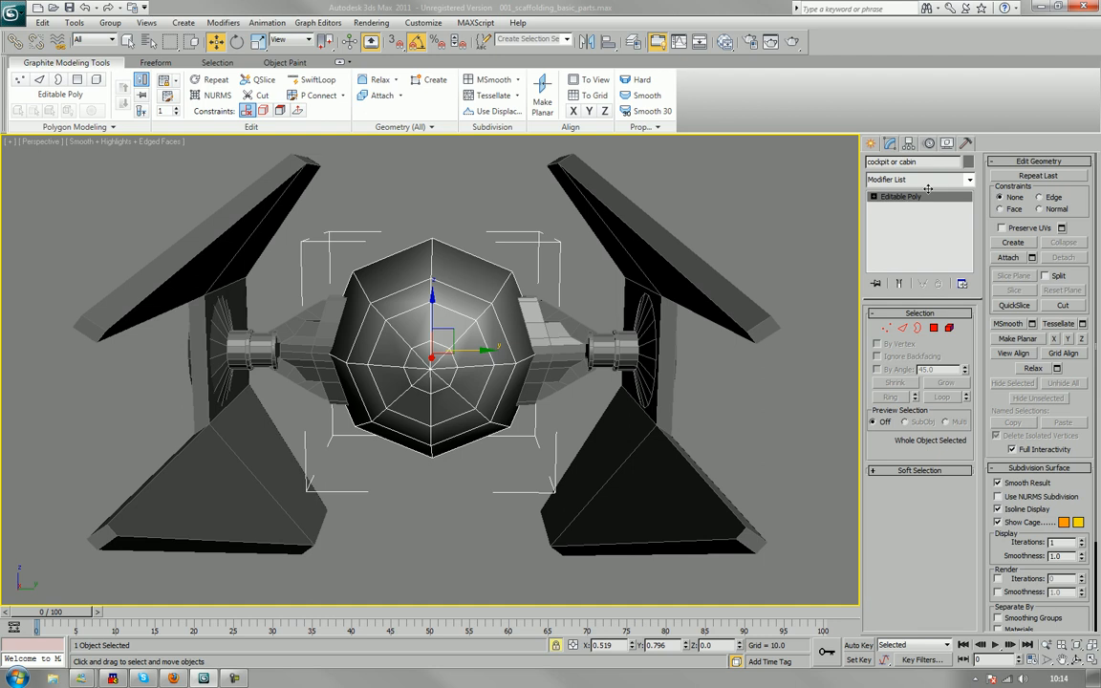
pyautogui.rightClick(435, 368)
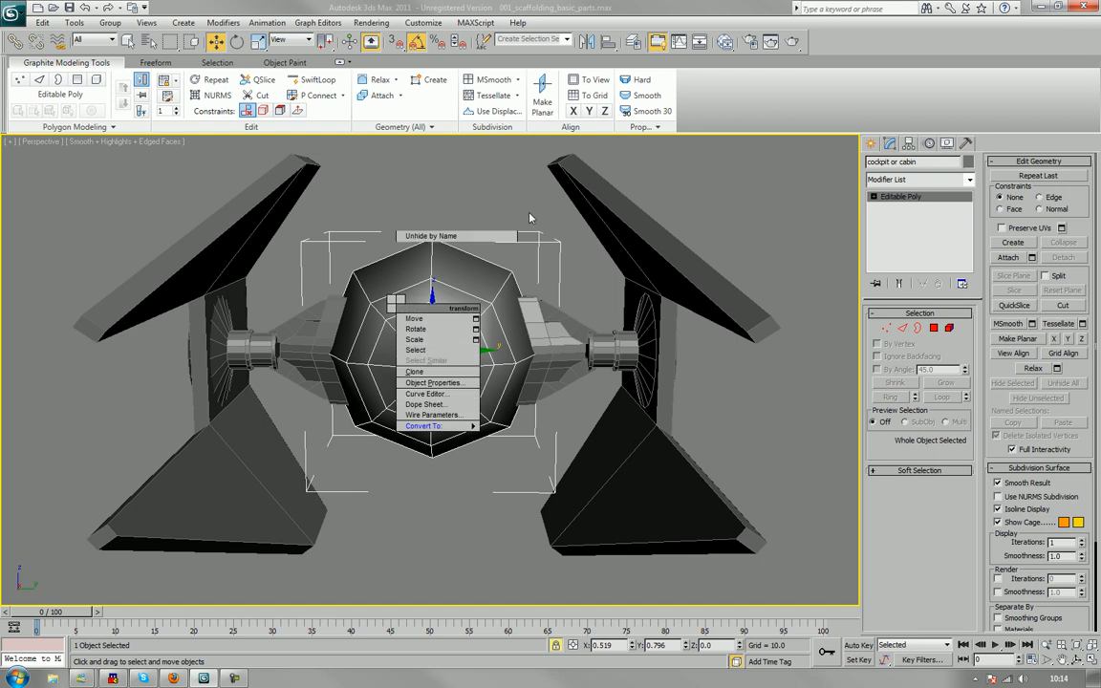
pyautogui.click(469, 345)
pyautogui.rightClick(469, 345)
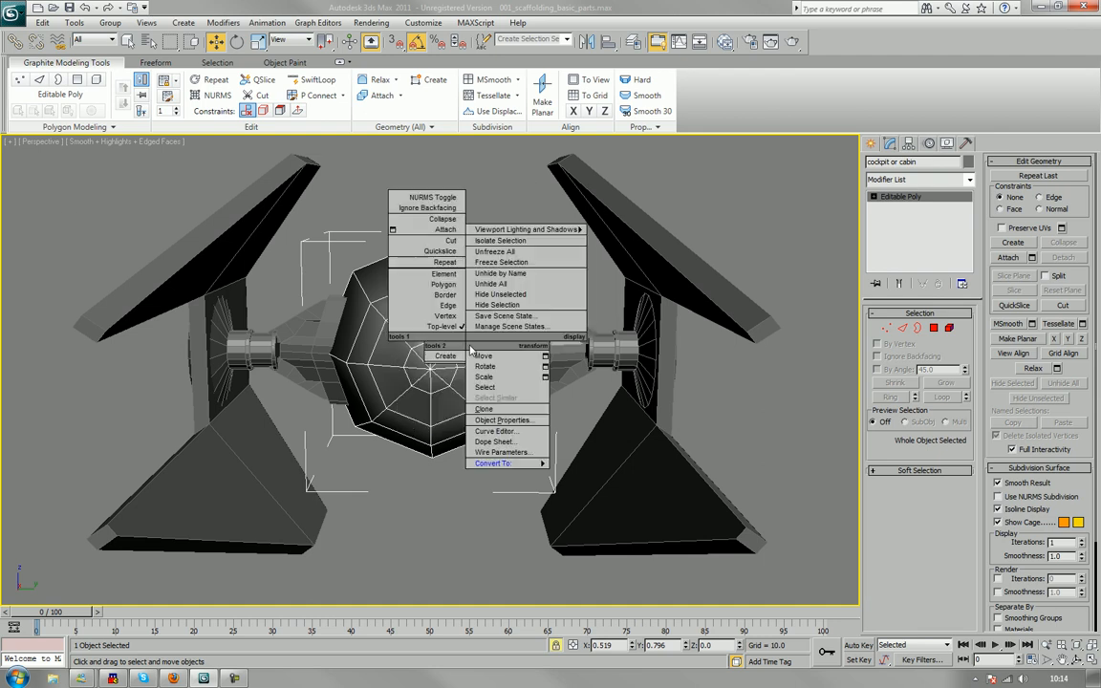
pyautogui.click(525, 295)
pyautogui.scroll(3, 543, 237)
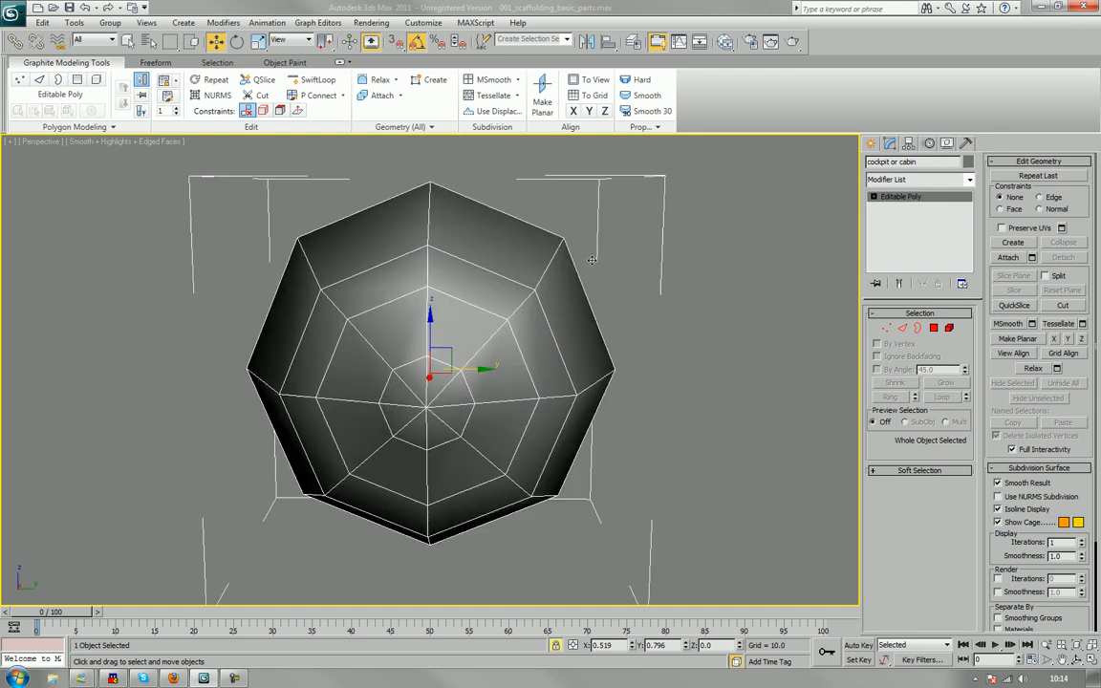
pyautogui.keyDown('alt'); pyautogui.moveTo(533, 234); pyautogui.dragTo(581, 270, button='middle'); pyautogui.keyUp('alt')
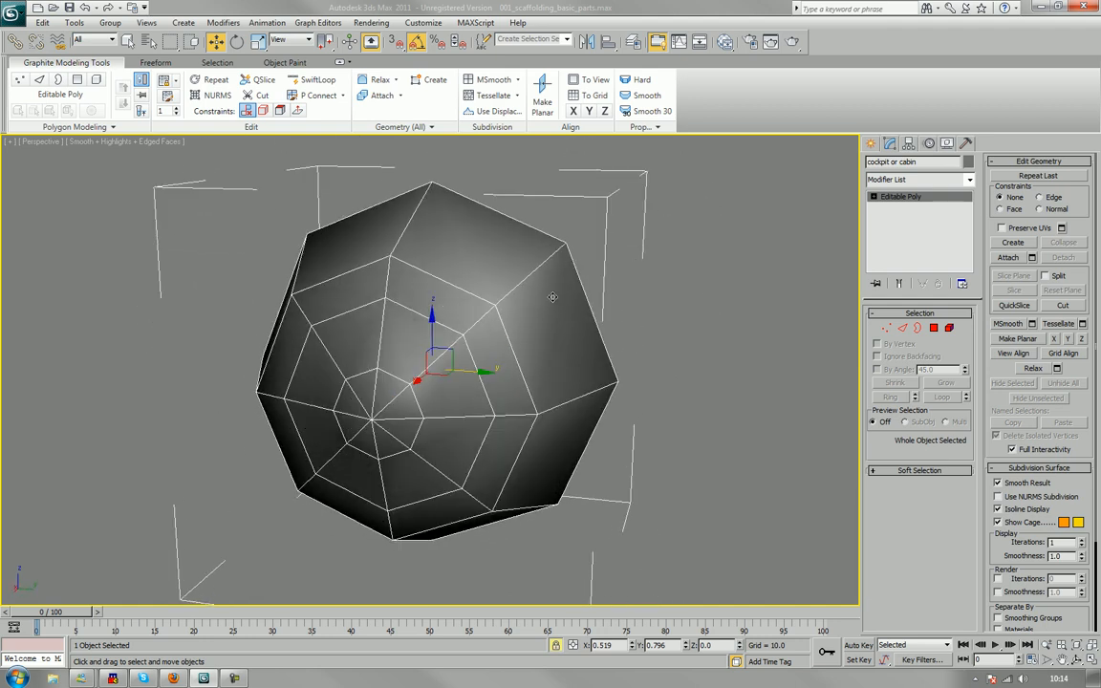
pyautogui.scroll(2, 552, 297)
pyautogui.keyDown('alt'); pyautogui.moveTo(497, 268); pyautogui.dragTo(535, 287, button='middle'); pyautogui.keyUp('alt')
pyautogui.press('4')
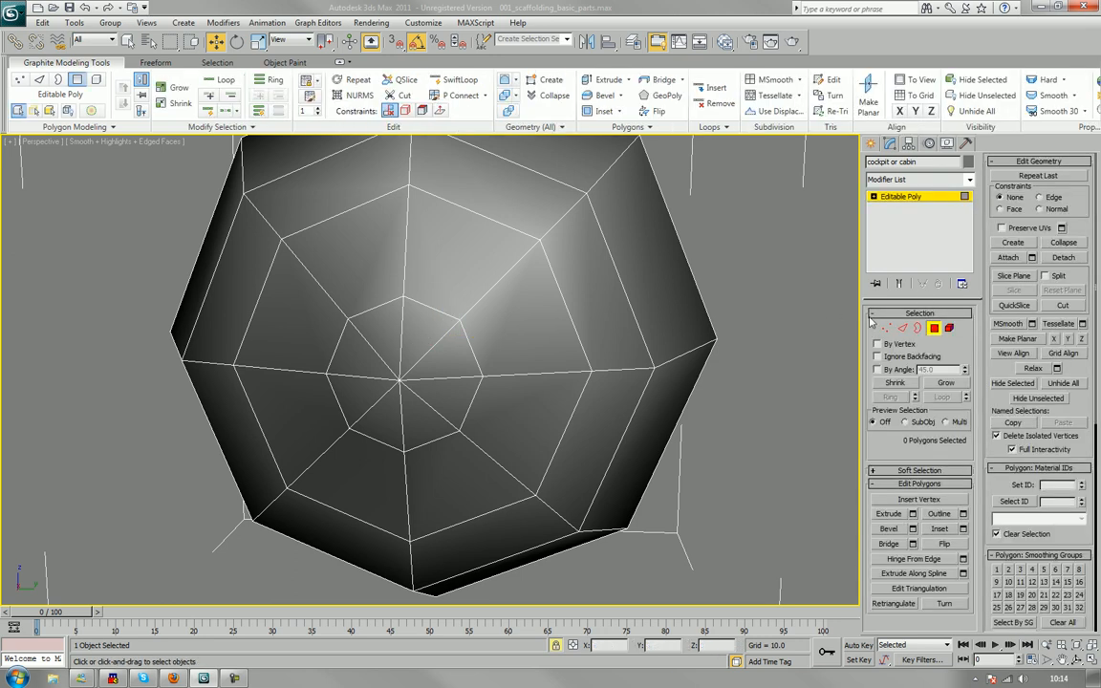
pyautogui.press('4')
pyautogui.keyDown('alt'); pyautogui.moveTo(777, 353); pyautogui.dragTo(863, 346, button='middle'); pyautogui.keyUp('alt')
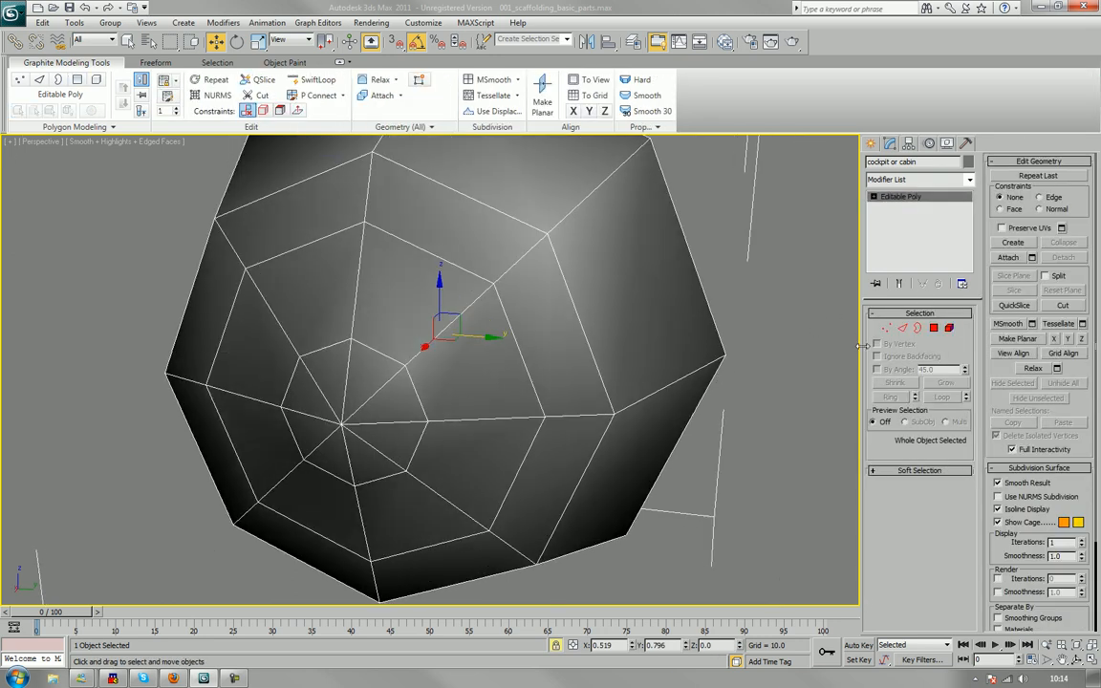
pyautogui.rightClick(776, 426)
pyautogui.click(791, 295)
pyautogui.rightClick(553, 311)
pyautogui.click(636, 301)
# Delete the eight triangular polygons that form the central octagon at the cockpit's front.
pyautogui.click(934, 329)
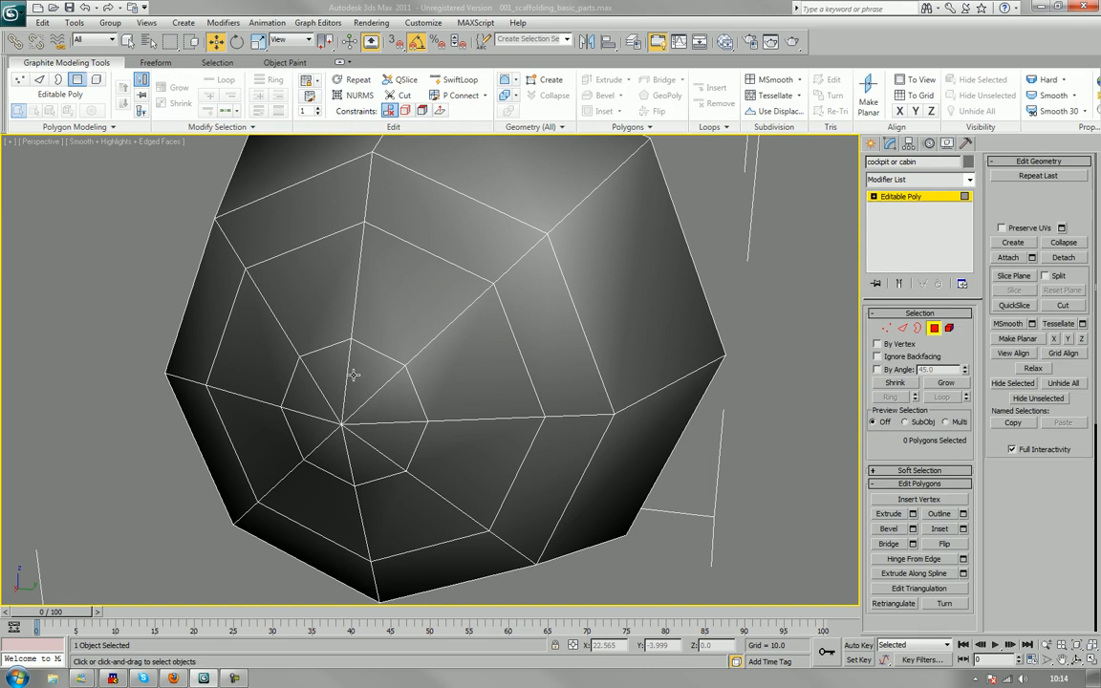
pyautogui.click(357, 378)
pyautogui.keyDown('ctrl'); pyautogui.click(331, 382); pyautogui.keyUp('ctrl')
pyautogui.keyDown('ctrl'); pyautogui.click(313, 403); pyautogui.keyUp('ctrl')
pyautogui.keyDown('ctrl'); pyautogui.click(313, 431); pyautogui.keyUp('ctrl')
pyautogui.keyDown('ctrl'); pyautogui.click(337, 453); pyautogui.keyUp('ctrl')
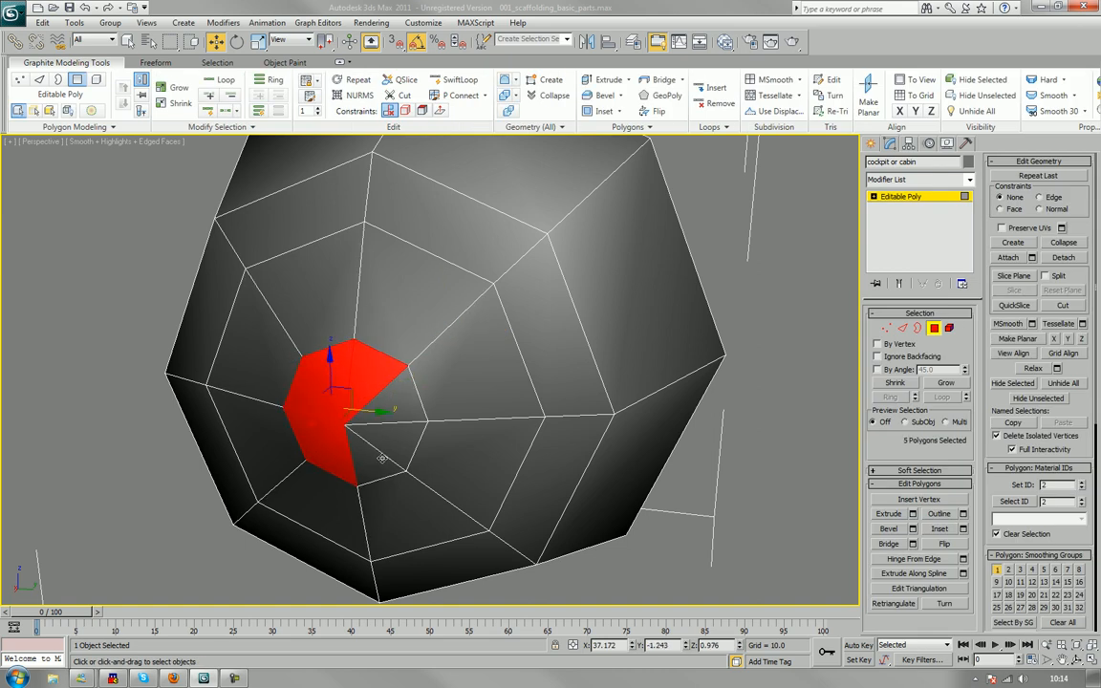
pyautogui.keyDown('ctrl'); pyautogui.click(382, 457); pyautogui.keyUp('ctrl')
pyautogui.keyDown('ctrl'); pyautogui.click(385, 445); pyautogui.keyUp('ctrl')
pyautogui.keyDown('ctrl'); pyautogui.click(400, 418); pyautogui.keyUp('ctrl')
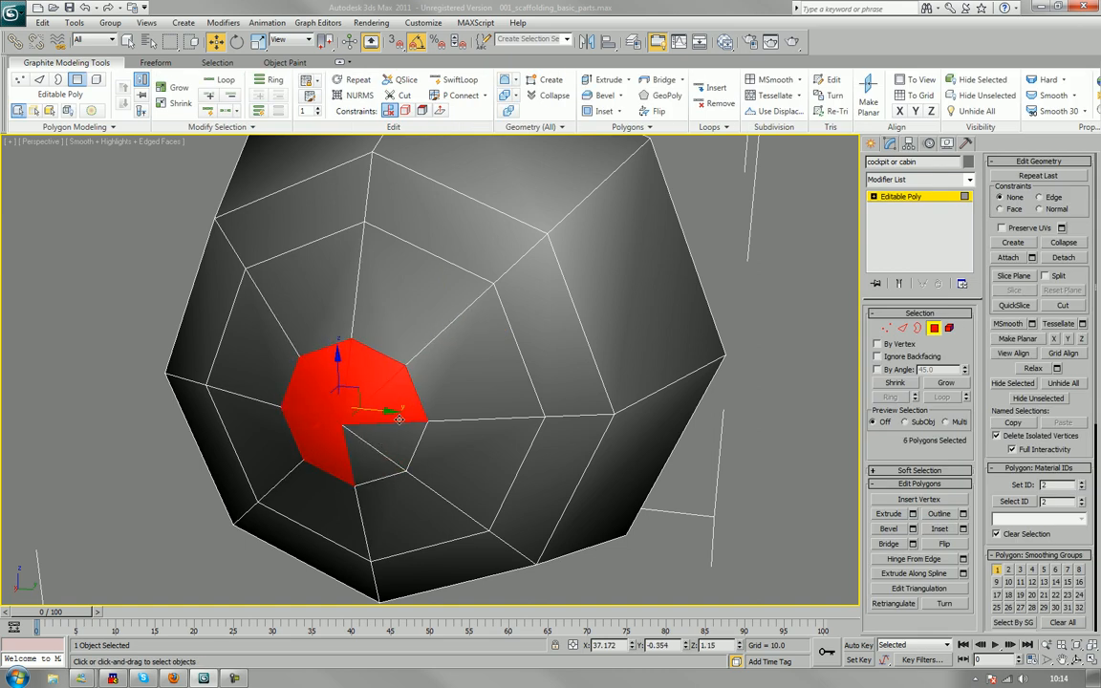
pyautogui.keyDown('ctrl'); pyautogui.click(363, 471); pyautogui.keyUp('ctrl')
pyautogui.keyDown('ctrl'); pyautogui.click(405, 444); pyautogui.keyUp('ctrl')
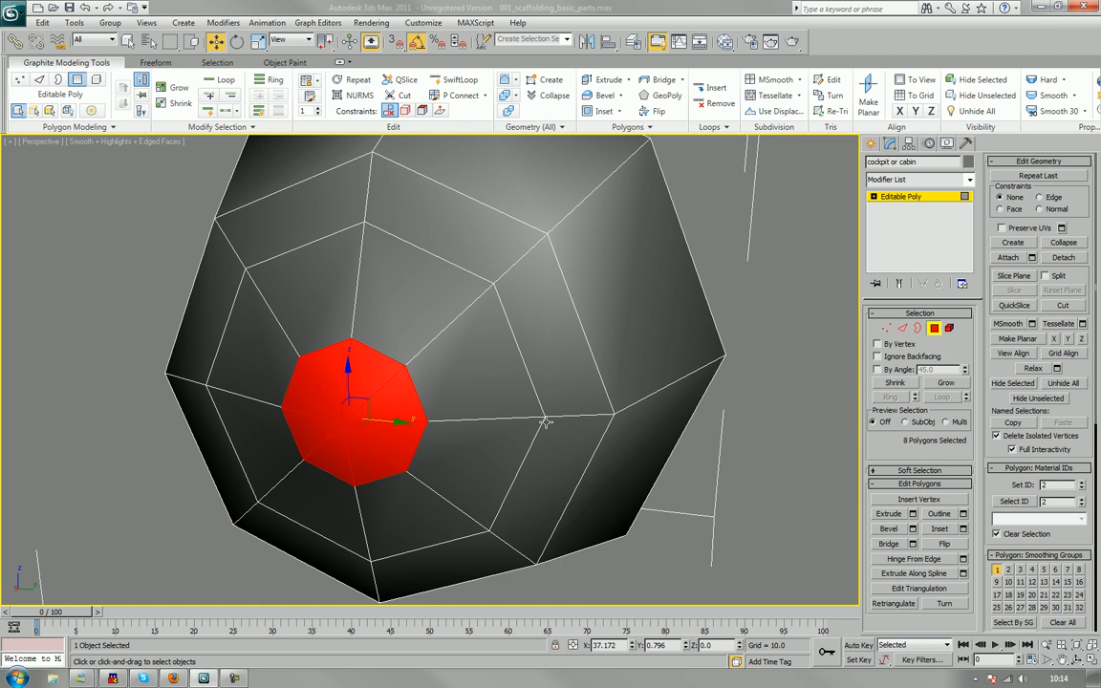
pyautogui.press('Delete')
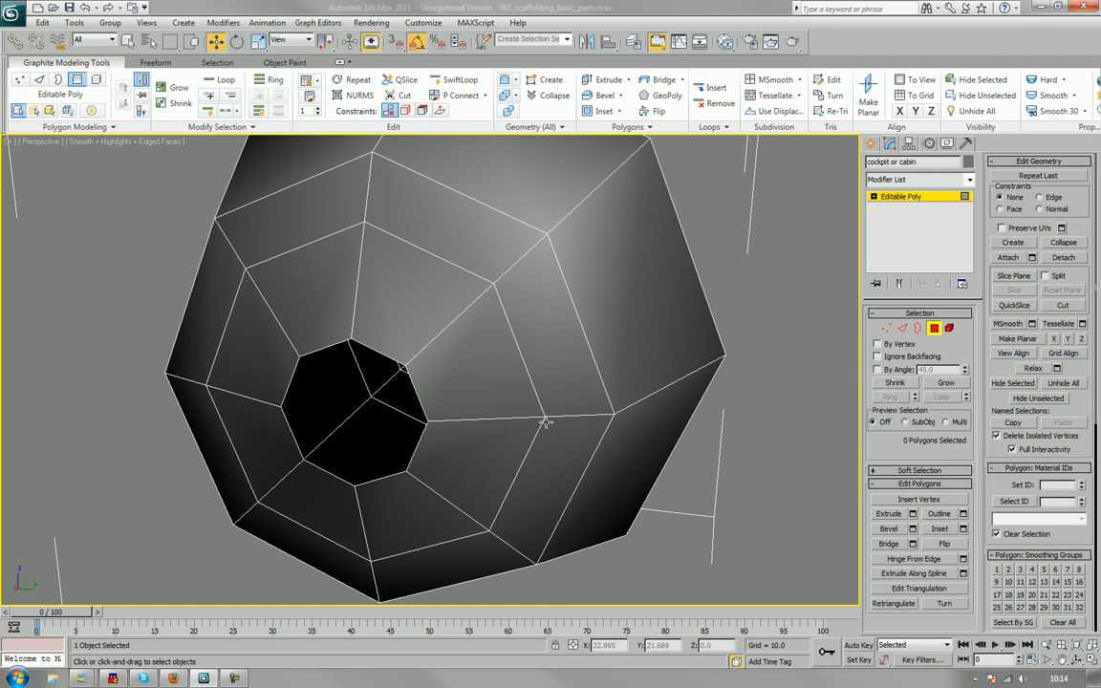
# Close the octagonal front hole of the cockpit by capping its border.
pyautogui.click(917, 328)
pyautogui.click(409, 382)
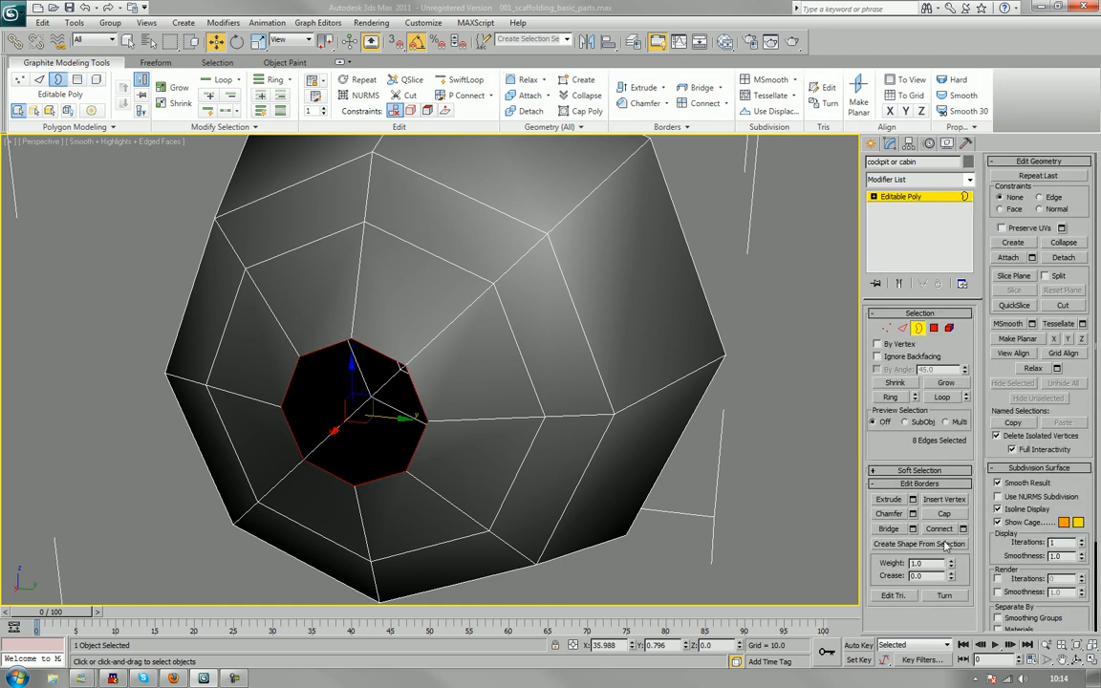
pyautogui.scroll(3, 850, 490)
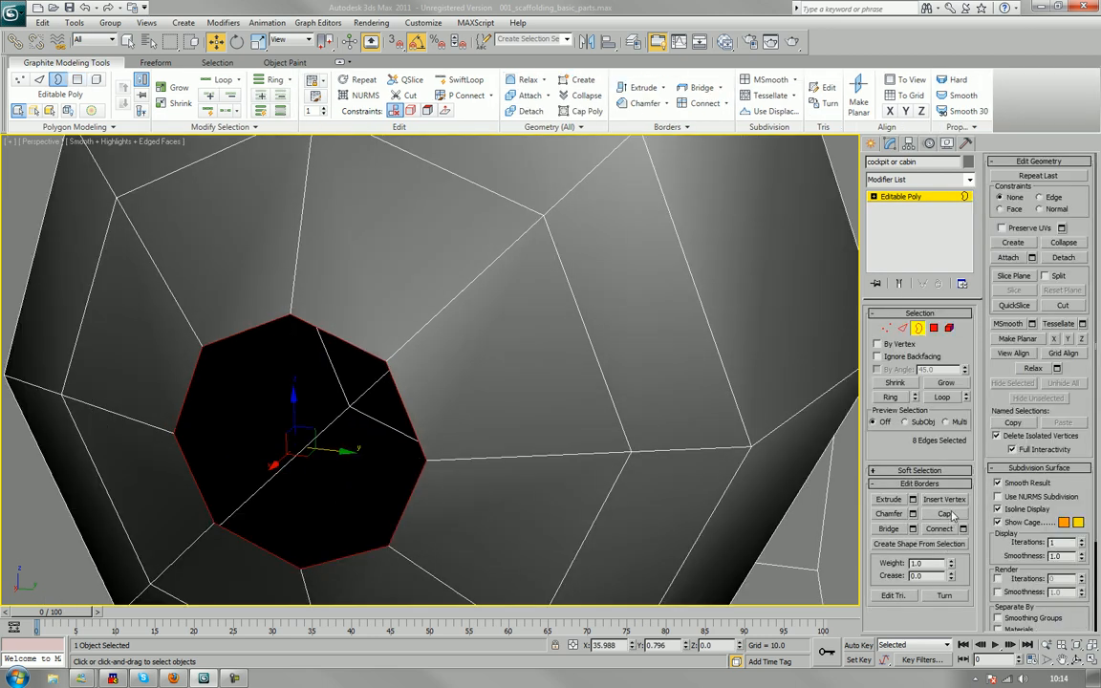
pyautogui.click(952, 515)
pyautogui.moveTo(252, 506); pyautogui.dragTo(398, 453, button='middle')
pyautogui.scroll(-3, 322, 444)
pyautogui.keyDown('alt'); pyautogui.moveTo(460, 415); pyautogui.dragTo(428, 417, button='middle'); pyautogui.keyUp('alt')
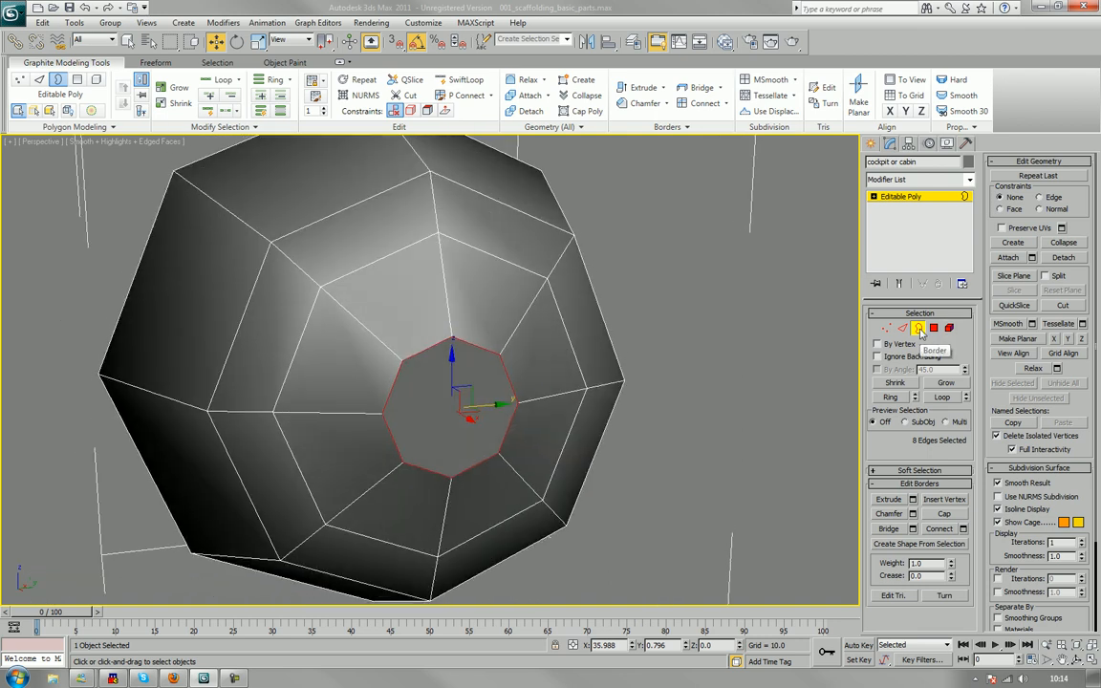
# Inset the octagonal cap polygon slightly inward and collapse the inner polygon into a single centre point.
pyautogui.press('4')
pyautogui.click(452, 420)
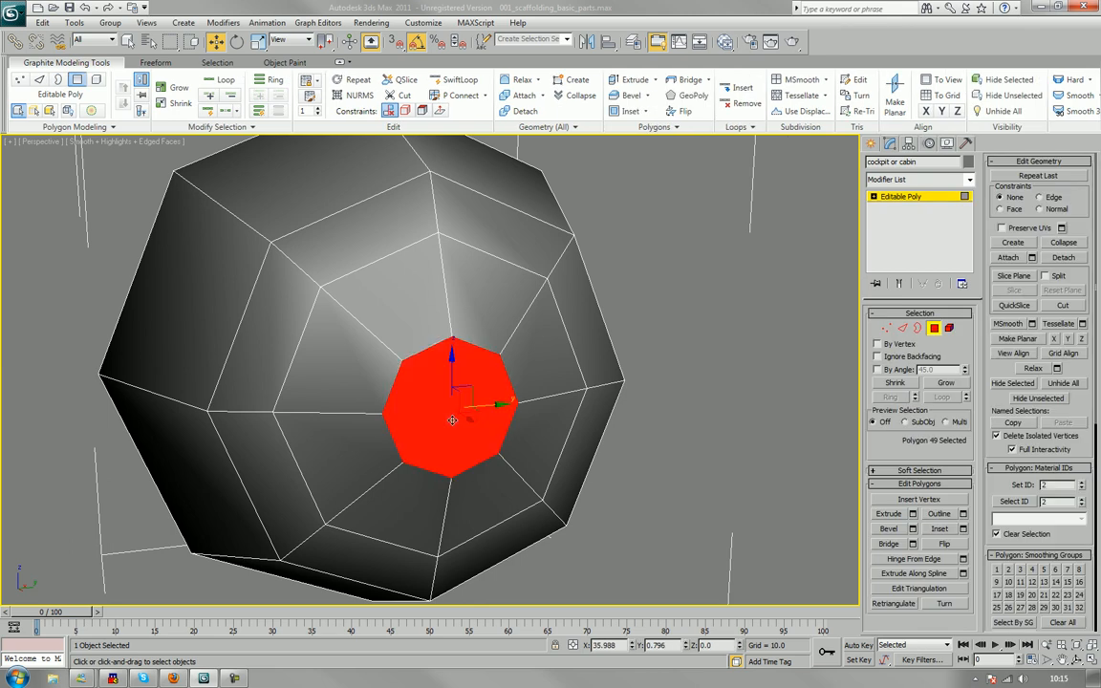
pyautogui.keyDown('alt'); pyautogui.moveTo(582, 380); pyautogui.dragTo(527, 395, button='middle'); pyautogui.keyUp('alt')
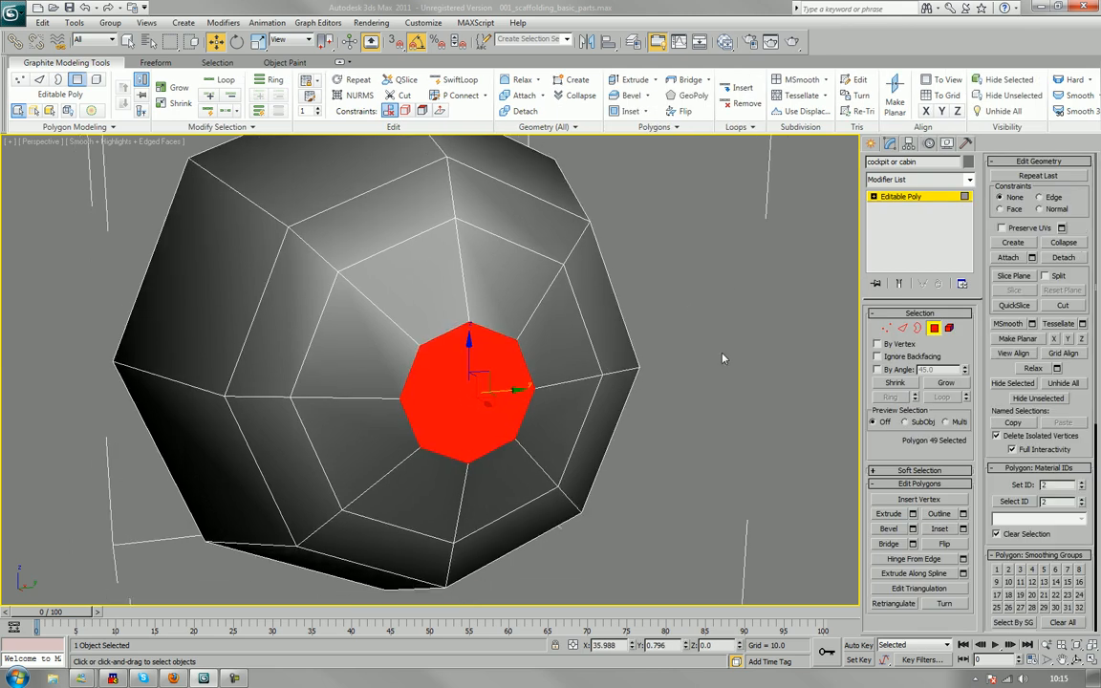
pyautogui.keyDown('alt'); pyautogui.moveTo(454, 457); pyautogui.dragTo(492, 456, button='middle'); pyautogui.keyUp('alt')
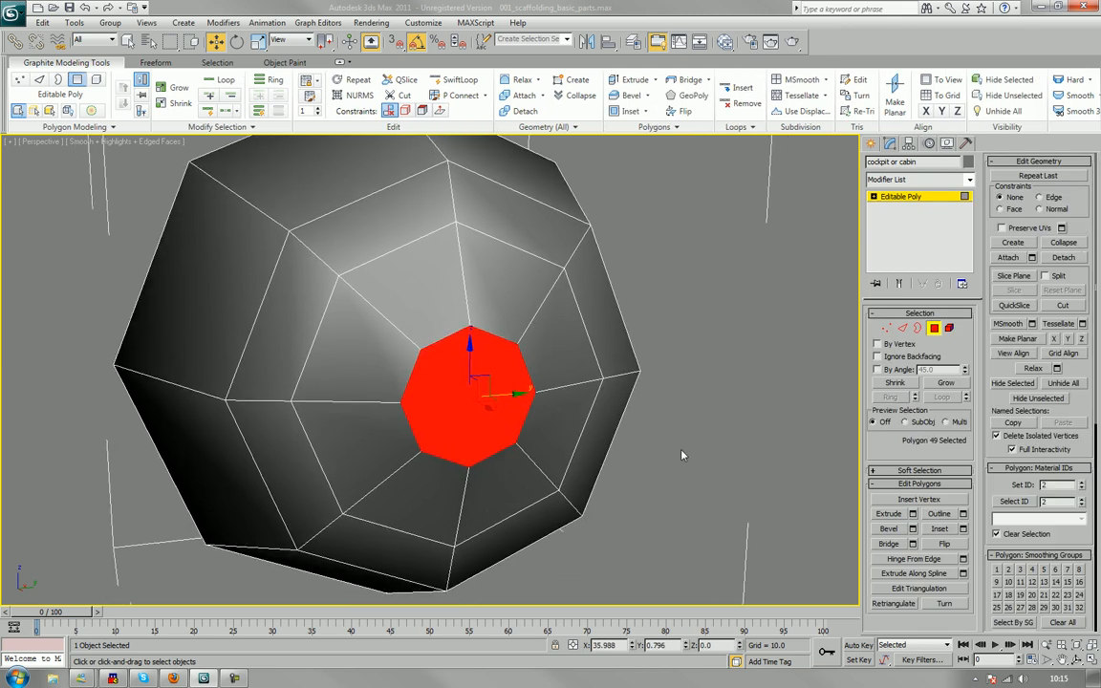
pyautogui.click(939, 528)
pyautogui.moveTo(411, 351); pyautogui.dragTo(418, 343)
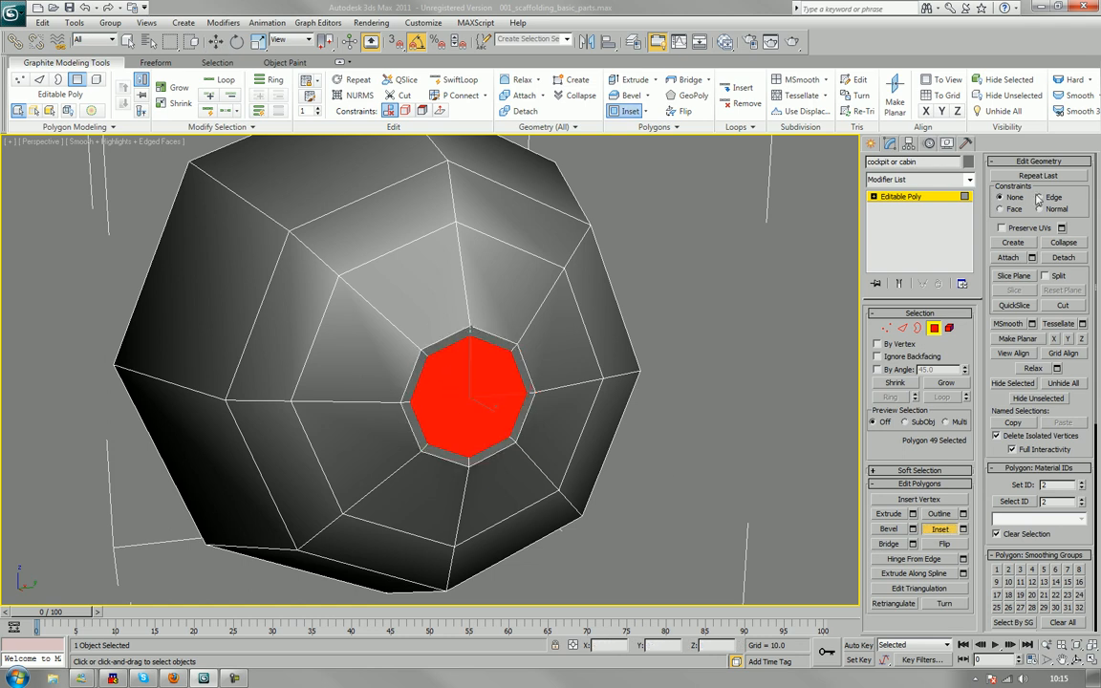
pyautogui.click(1063, 243)
pyautogui.keyDown('alt'); pyautogui.moveTo(732, 337); pyautogui.dragTo(616, 370, button='middle'); pyautogui.keyUp('alt')
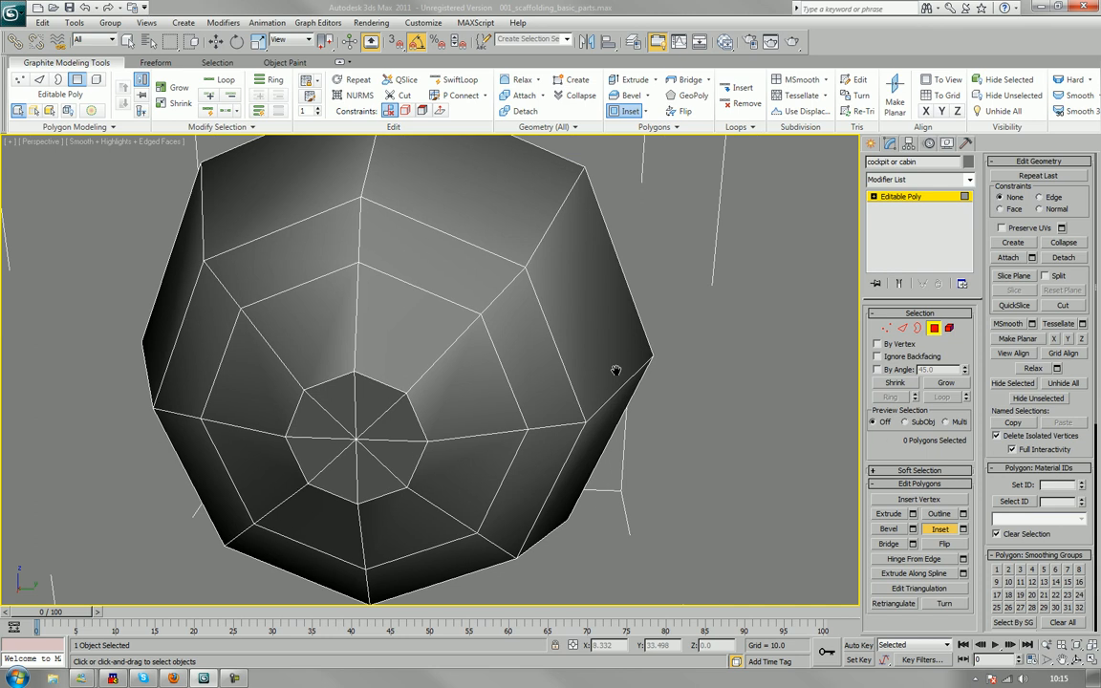
# Preview the whole cockpit with NURMS subdivision, examine its side and rear, and turn the subdivision off again.
pyautogui.click(936, 327)
pyautogui.moveTo(581, 408); pyautogui.dragTo(565, 362, button='middle')
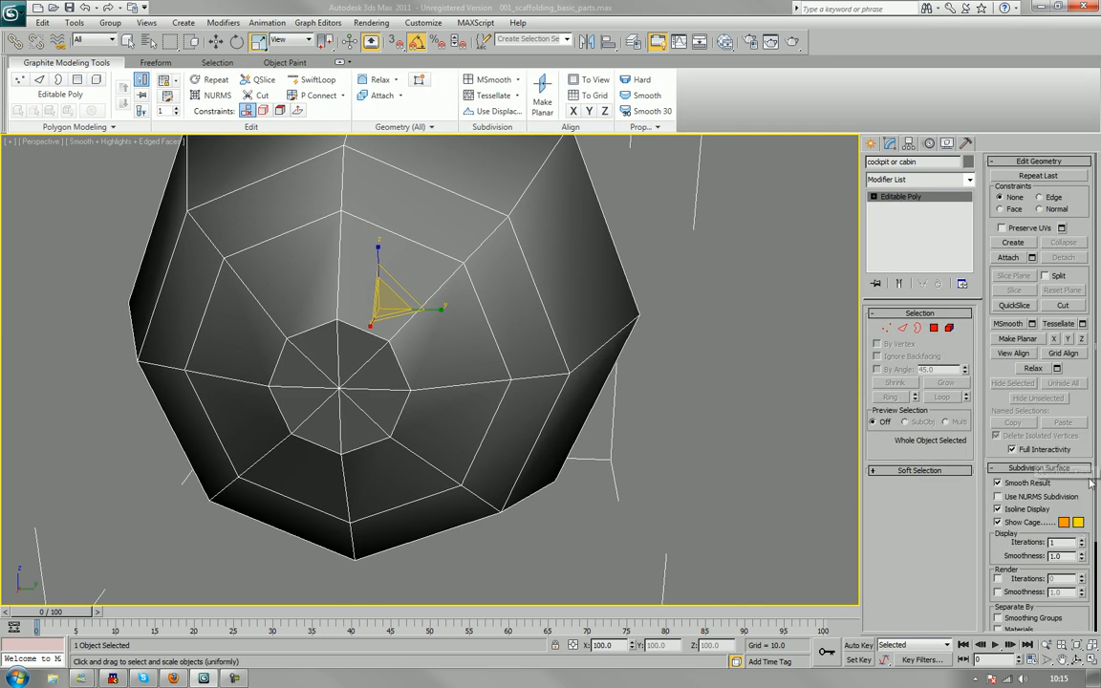
pyautogui.moveTo(1082, 420); pyautogui.dragTo(1082, 311)
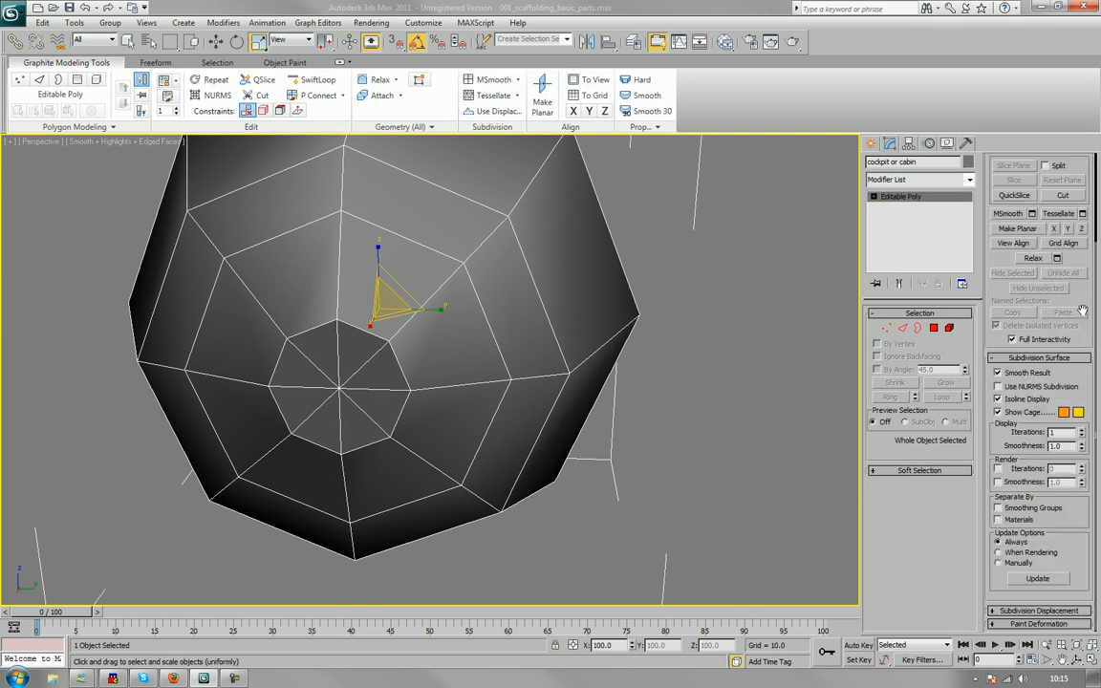
pyautogui.click(998, 386)
pyautogui.keyDown('alt'); pyautogui.moveTo(545, 369); pyautogui.dragTo(422, 374, button='middle'); pyautogui.keyUp('alt')
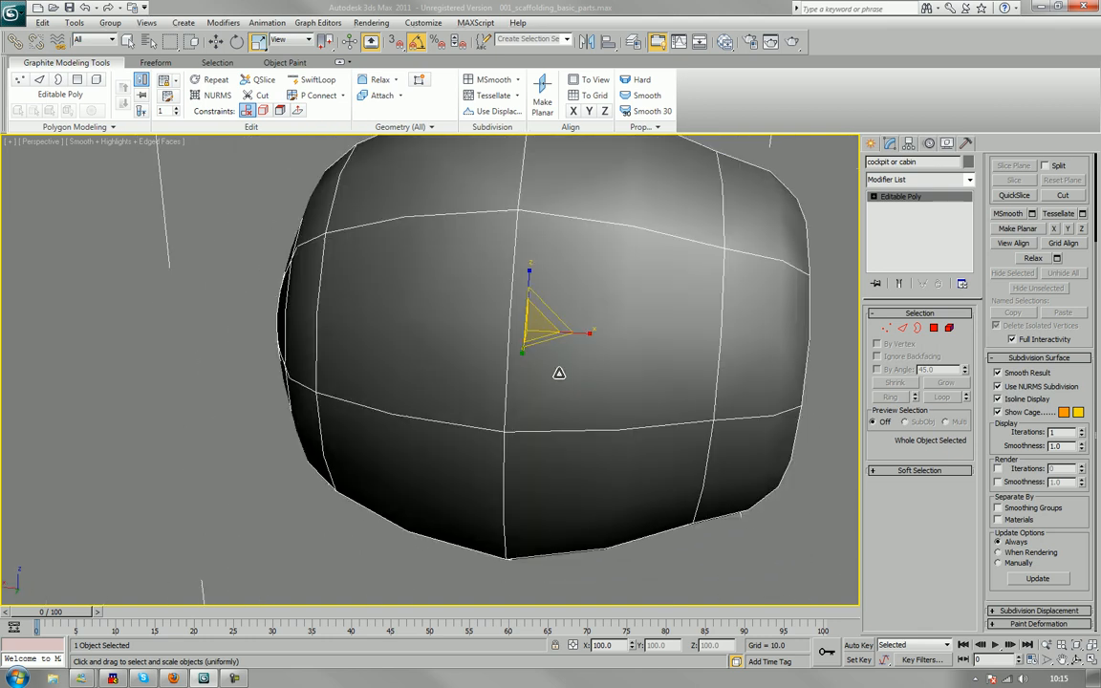
pyautogui.keyDown('alt'); pyautogui.moveTo(559, 373); pyautogui.dragTo(504, 393, button='middle'); pyautogui.keyUp('alt')
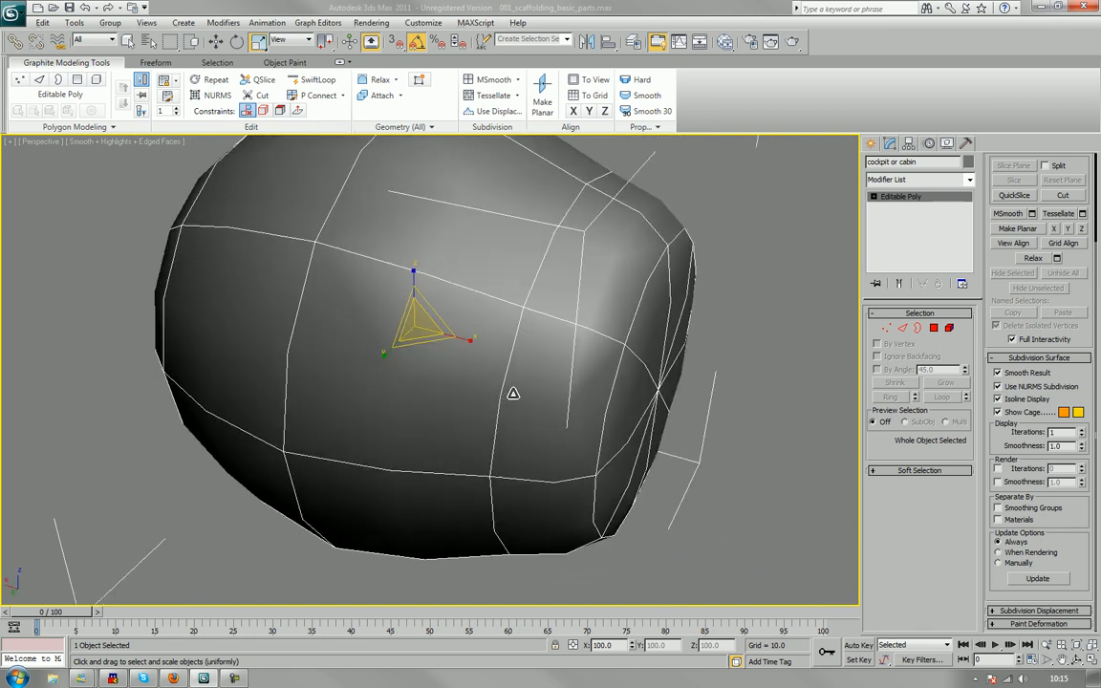
pyautogui.click(1027, 382)
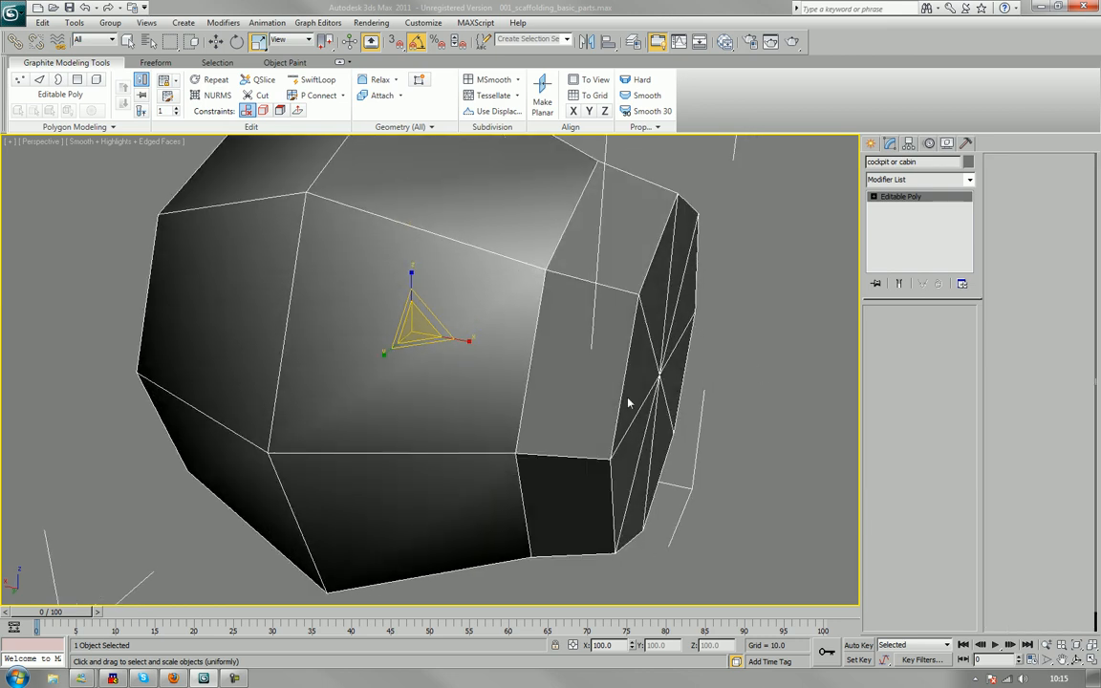
# Delete all polygons of the narrow end section at the cockpit's rear.
pyautogui.press('4')
pyautogui.keyDown('alt'); pyautogui.moveTo(628, 403); pyautogui.dragTo(681, 384, button='middle'); pyautogui.keyUp('alt')
pyautogui.moveTo(717, 169); pyautogui.dragTo(636, 604)
pyautogui.press('Delete')
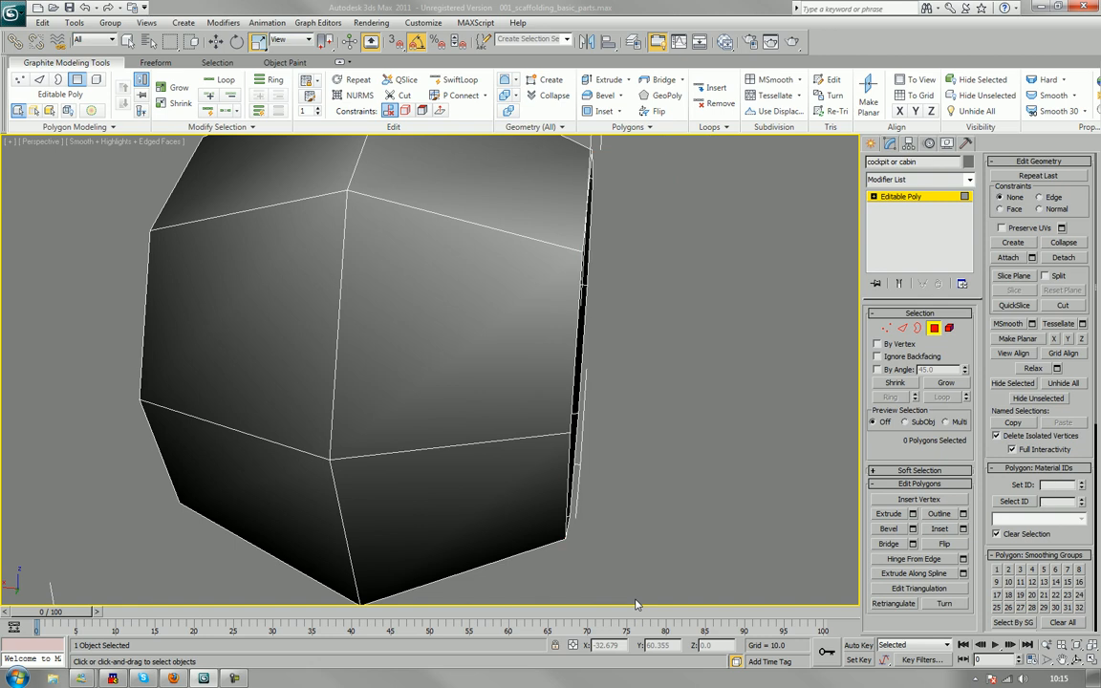
pyautogui.keyDown('alt'); pyautogui.moveTo(637, 604); pyautogui.dragTo(719, 443, button='middle'); pyautogui.keyUp('alt')
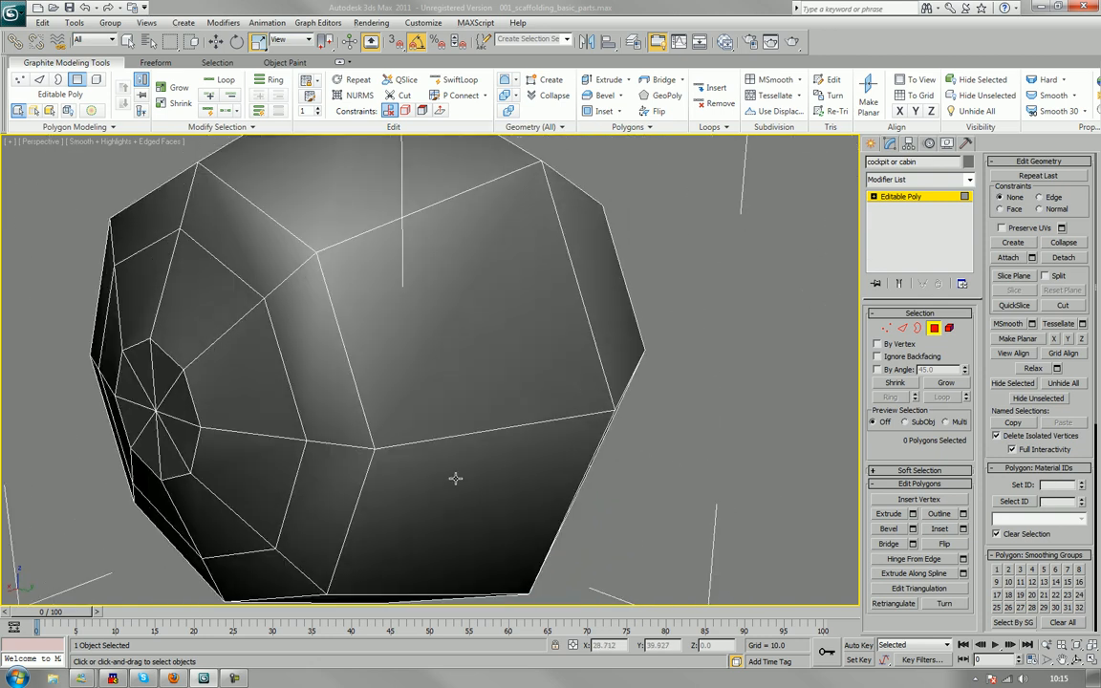
pyautogui.keyDown('alt'); pyautogui.moveTo(454, 476); pyautogui.dragTo(506, 430, button='middle'); pyautogui.keyUp('alt')
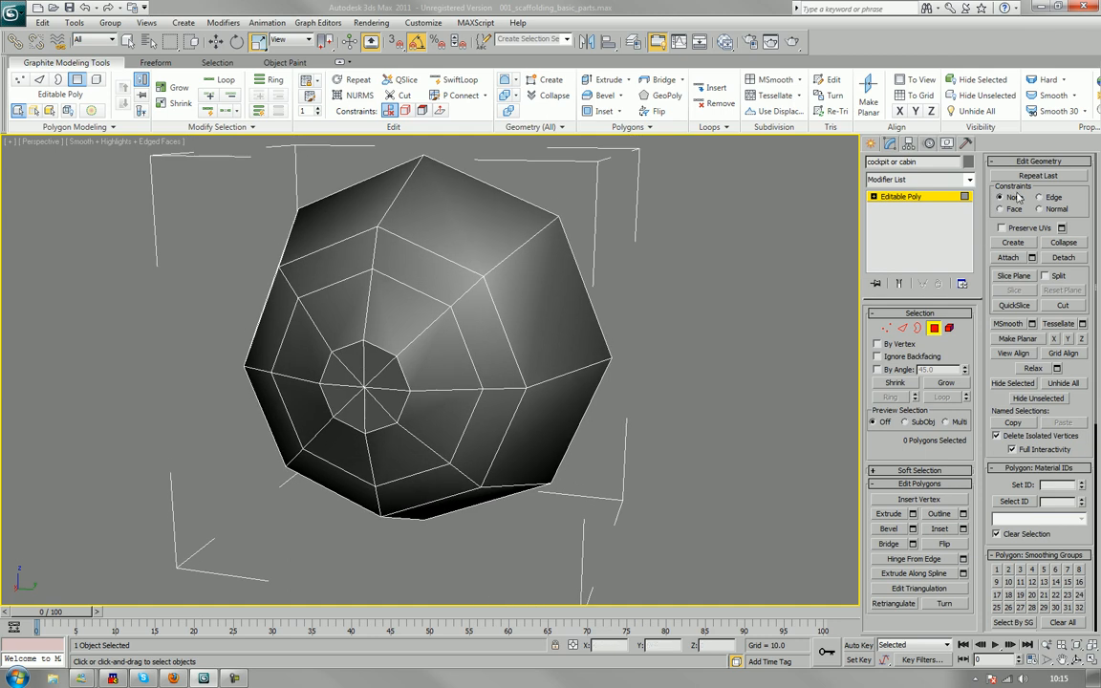
# Turn on NURMS subdivision for the whole cockpit and examine the smoothed front.
pyautogui.click(933, 328)
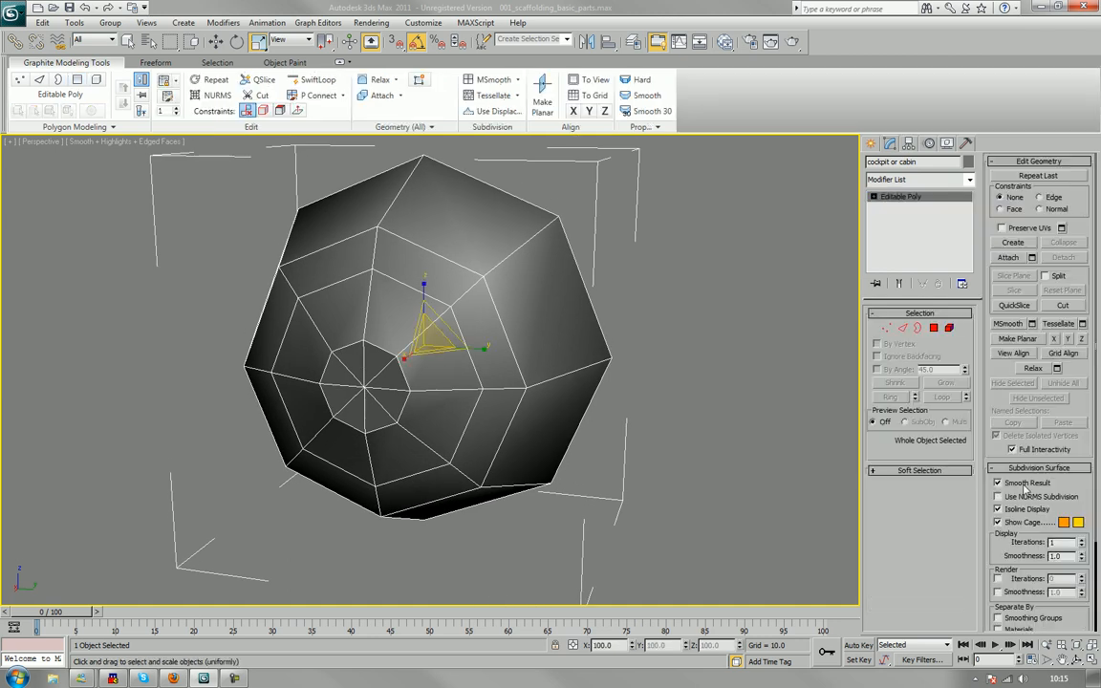
pyautogui.click(998, 496)
pyautogui.keyDown('alt'); pyautogui.moveTo(520, 456); pyautogui.dragTo(677, 343, button='middle'); pyautogui.keyUp('alt')
pyautogui.scroll(3, 563, 439)
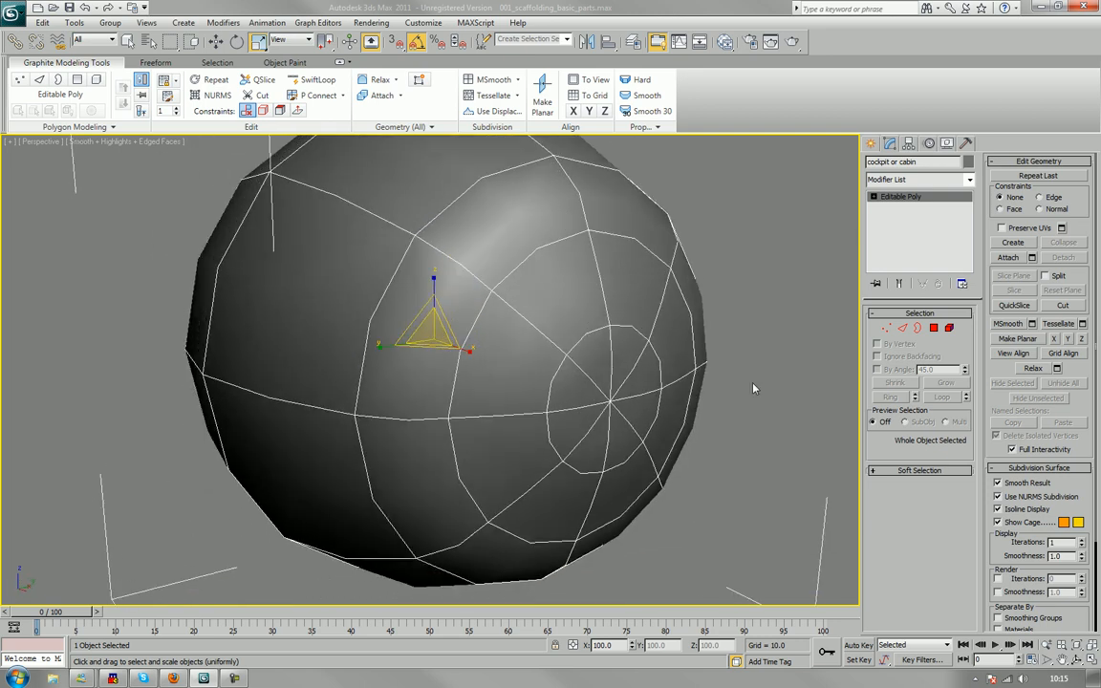
pyautogui.press('4')
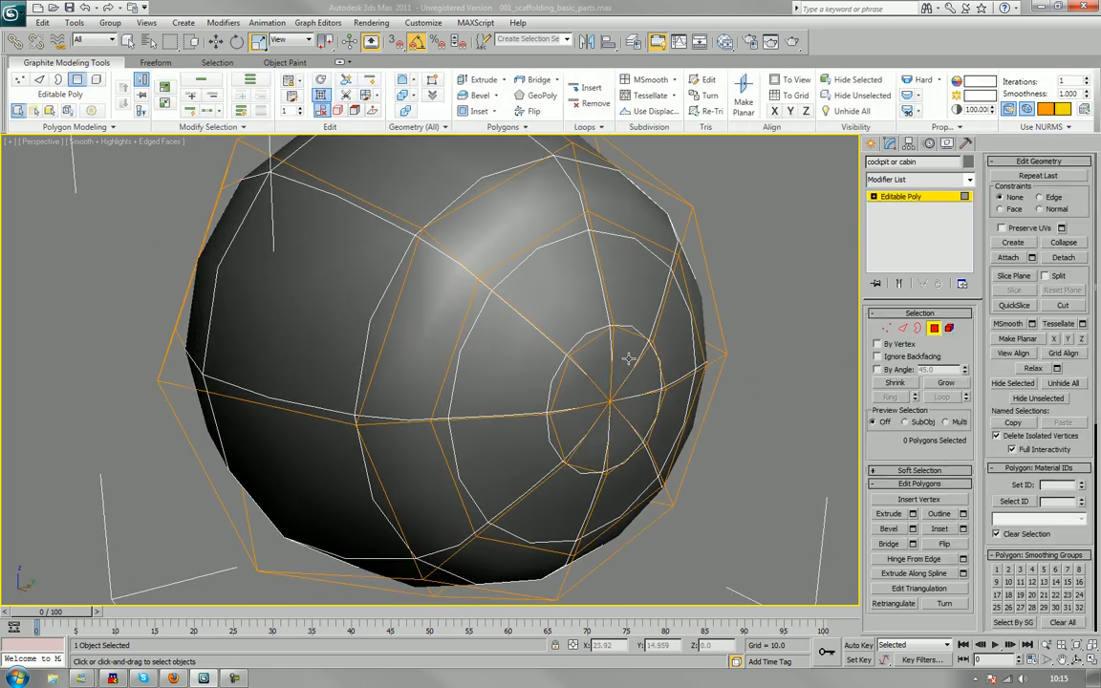
pyautogui.click(619, 356)
pyautogui.keyDown('ctrl'); pyautogui.click(600, 363); pyautogui.keyUp('ctrl')
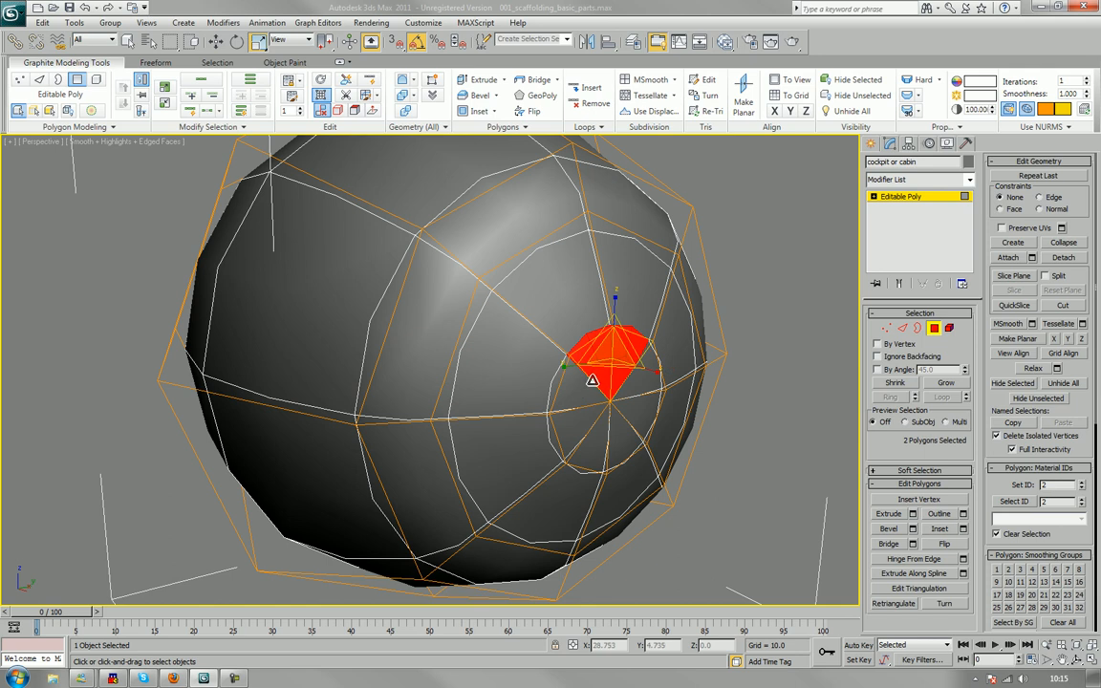
pyautogui.moveTo(593, 380); pyautogui.dragTo(585, 394, button='middle')
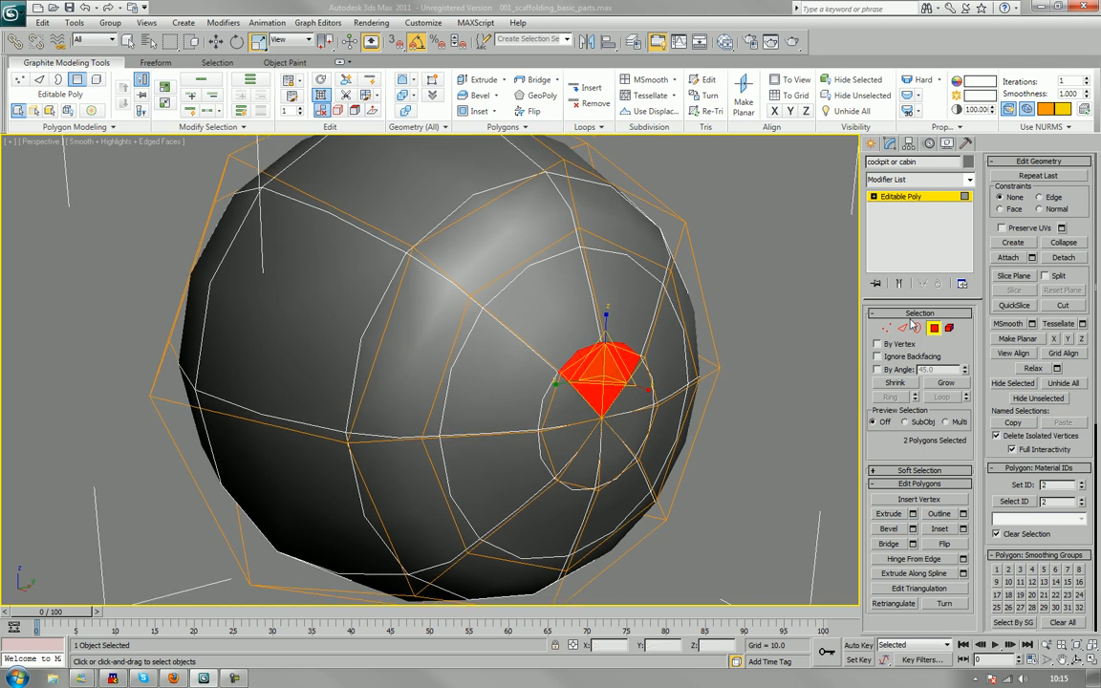
pyautogui.click(903, 327)
pyautogui.click(596, 317)
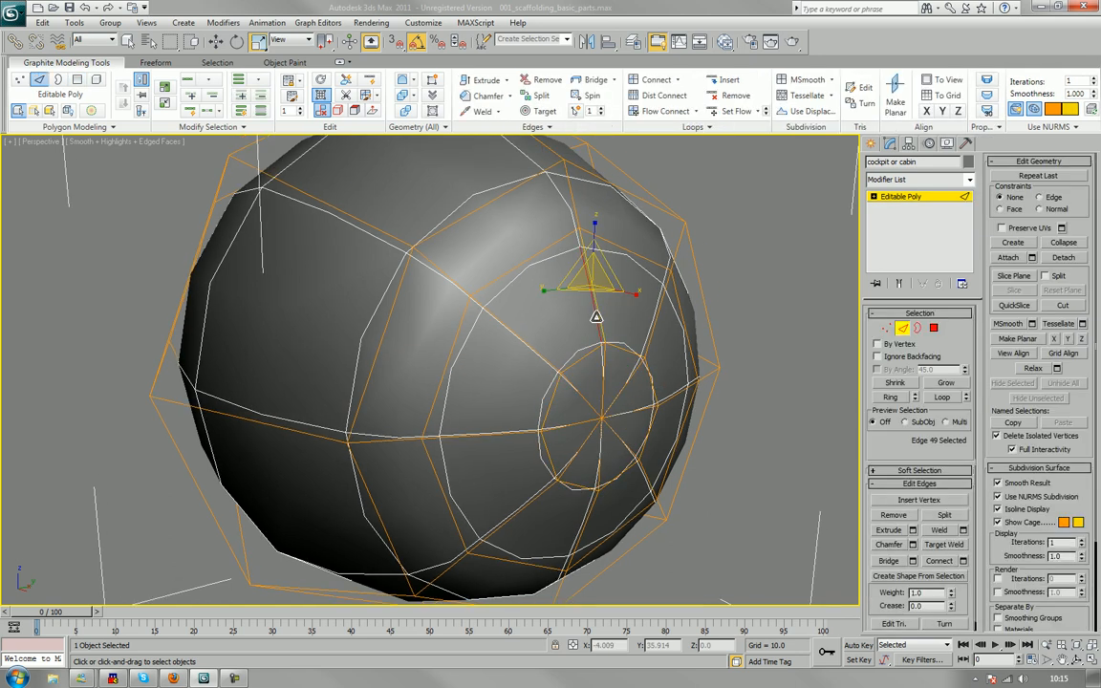
# Select the eight polygons forming the ring around the octagonal cap at the cockpit's front.
pyautogui.click(934, 329)
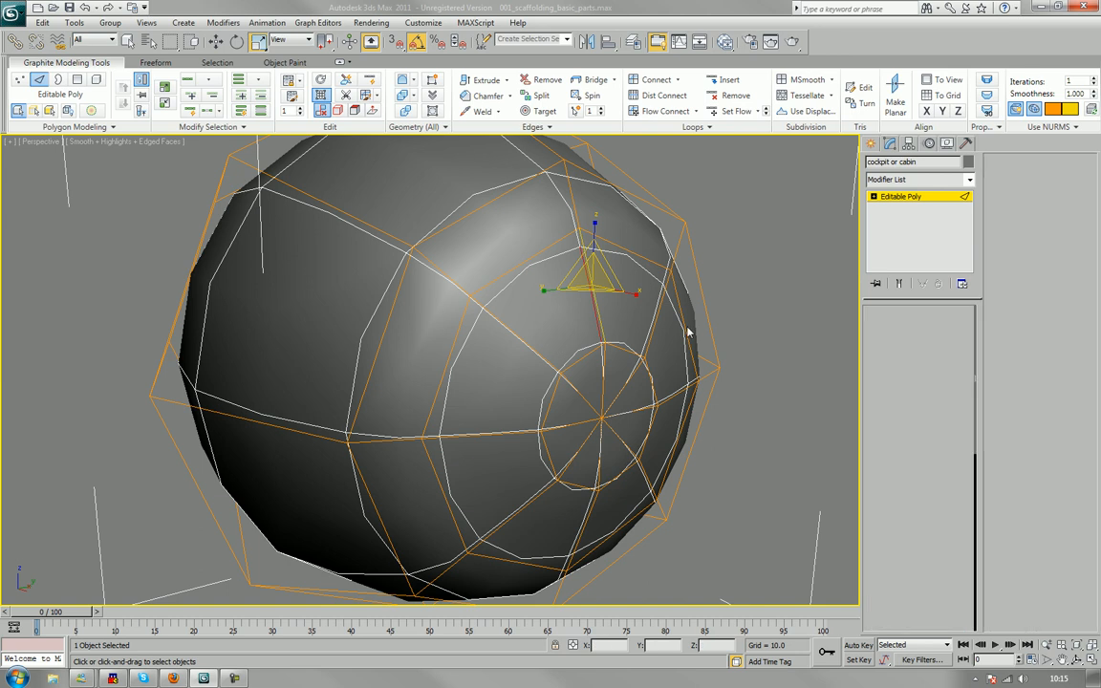
pyautogui.click(553, 327)
pyautogui.keyDown('ctrl'); pyautogui.click(518, 381); pyautogui.keyUp('ctrl')
pyautogui.keyDown('ctrl'); pyautogui.click(502, 489); pyautogui.keyUp('ctrl')
pyautogui.keyDown('ctrl'); pyautogui.click(540, 492); pyautogui.keyUp('ctrl')
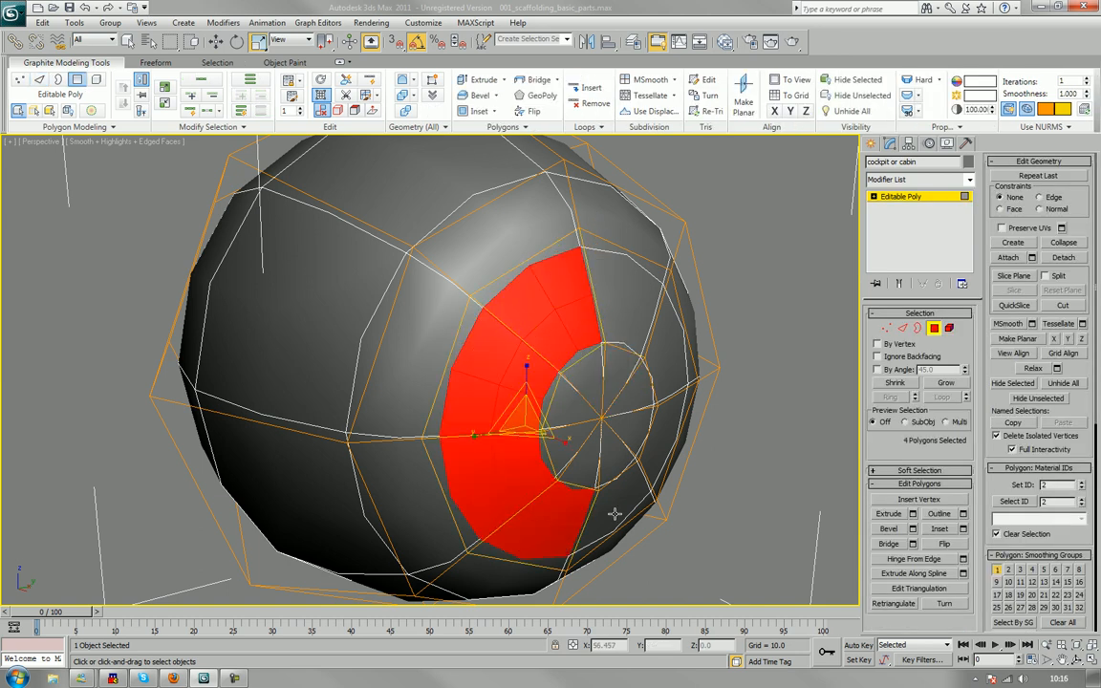
pyautogui.keyDown('ctrl'); pyautogui.click(585, 470); pyautogui.keyUp('ctrl')
pyautogui.keyDown('ctrl'); pyautogui.click(629, 420); pyautogui.keyUp('ctrl')
pyautogui.keyDown('ctrl'); pyautogui.click(666, 353); pyautogui.keyUp('ctrl')
pyautogui.keyDown('ctrl'); pyautogui.click(611, 311); pyautogui.keyUp('ctrl')
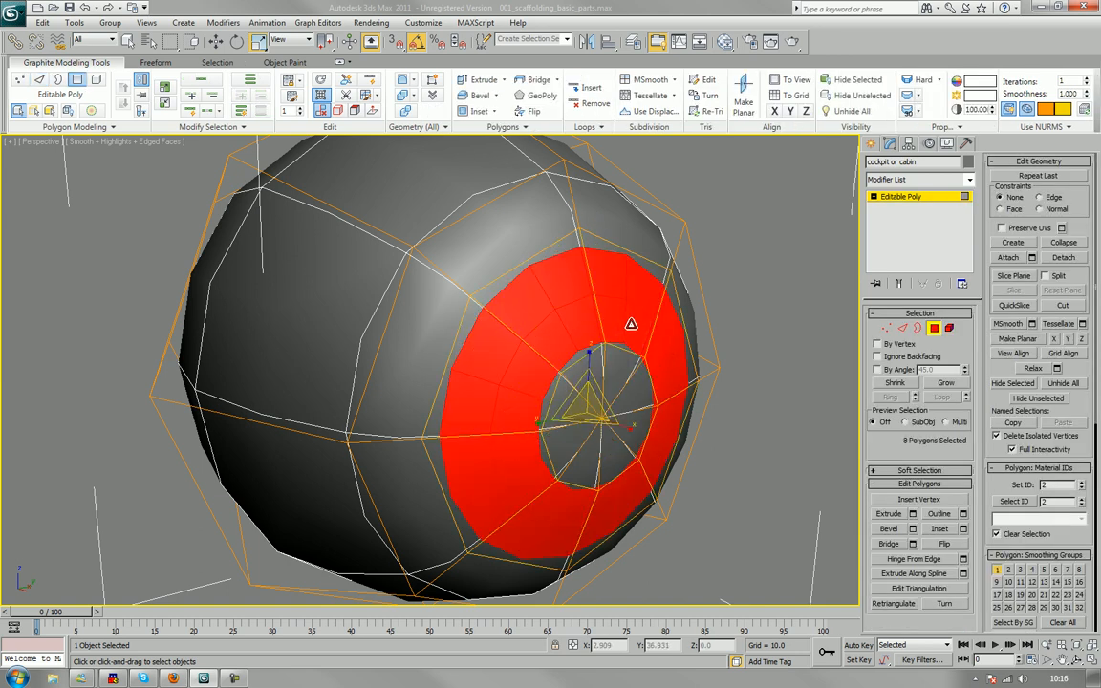
# With NURMS subdivision turned off, convert the ring's polygon selection to its edges, and turn the subdivision back on.
pyautogui.moveTo(624, 322)
pyautogui.keyDown('alt'); pyautogui.mouseDown(button='middle')
pyautogui.moveTo(508, 314)
pyautogui.moveTo(693, 314)
pyautogui.moveTo(626, 317)
pyautogui.moveTo(626, 328)
pyautogui.mouseUp(button='middle'); pyautogui.keyUp('alt')
pyautogui.scroll(3, 626, 328)
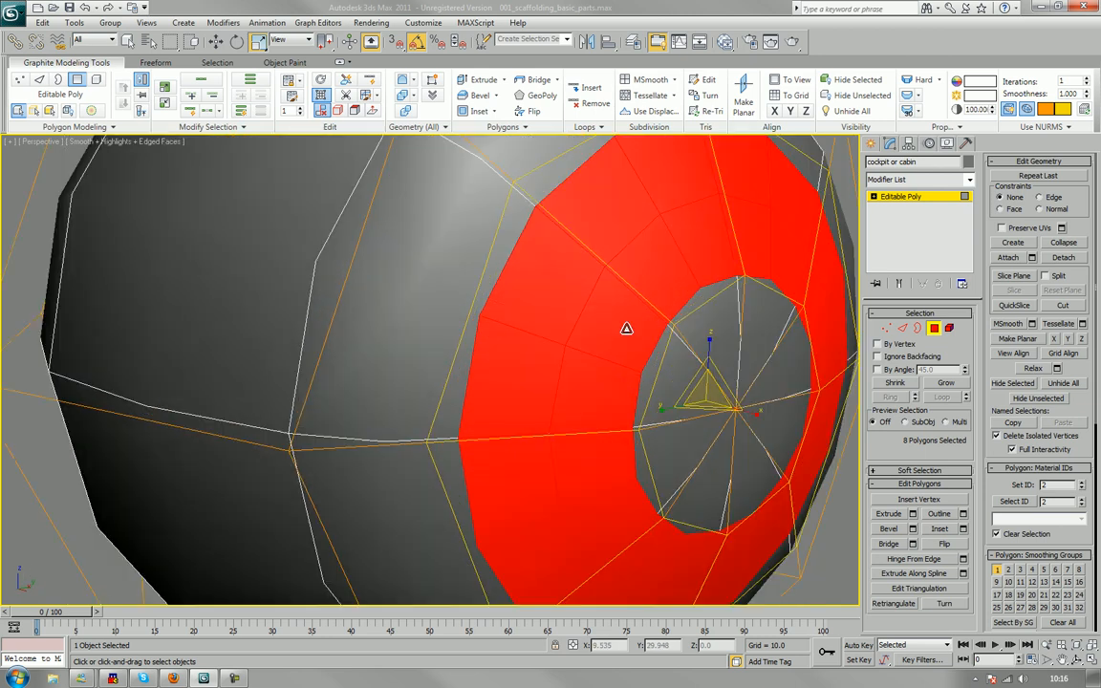
pyautogui.keyDown('alt'); pyautogui.moveTo(517, 387); pyautogui.dragTo(494, 410, button='middle'); pyautogui.keyUp('alt')
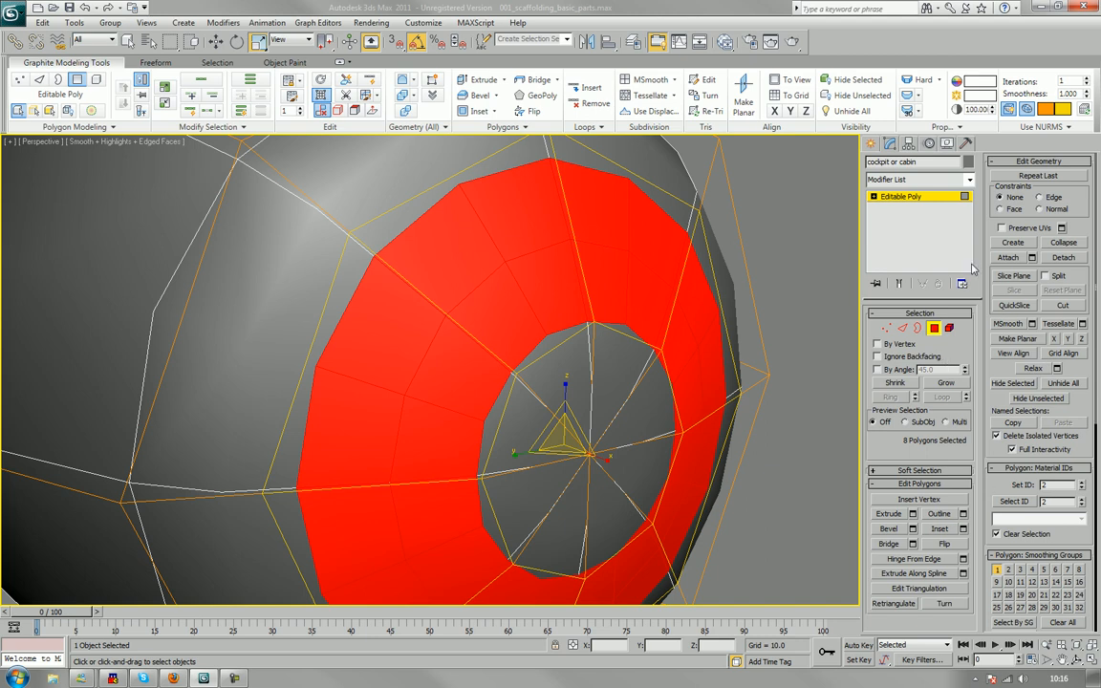
pyautogui.click(936, 328)
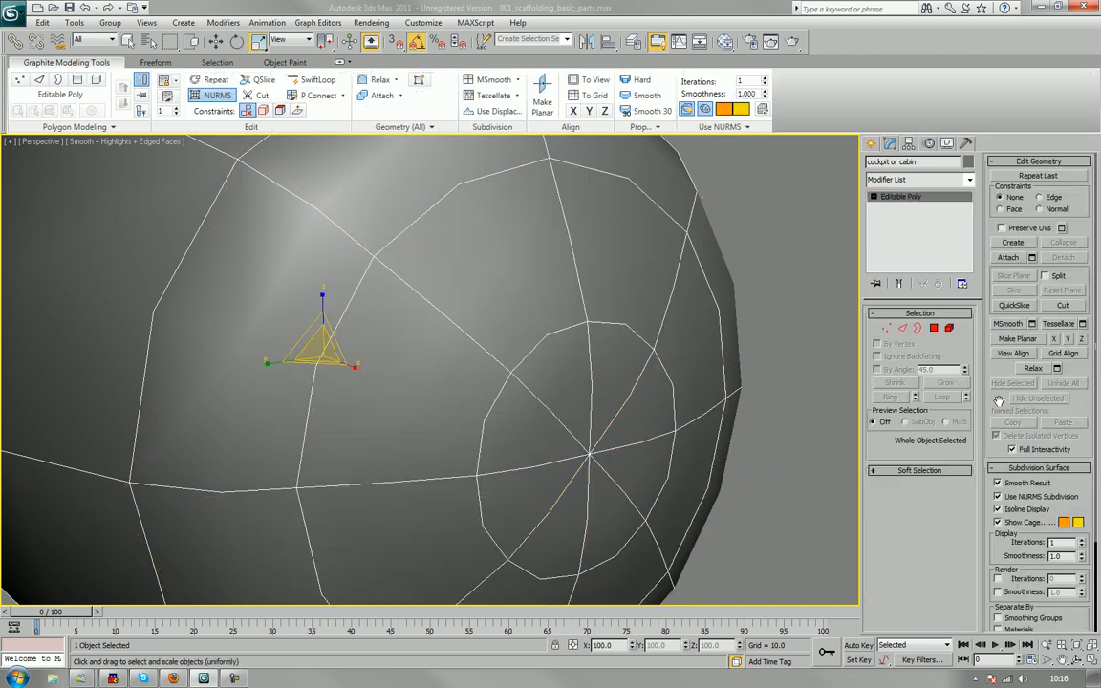
pyautogui.click(997, 497)
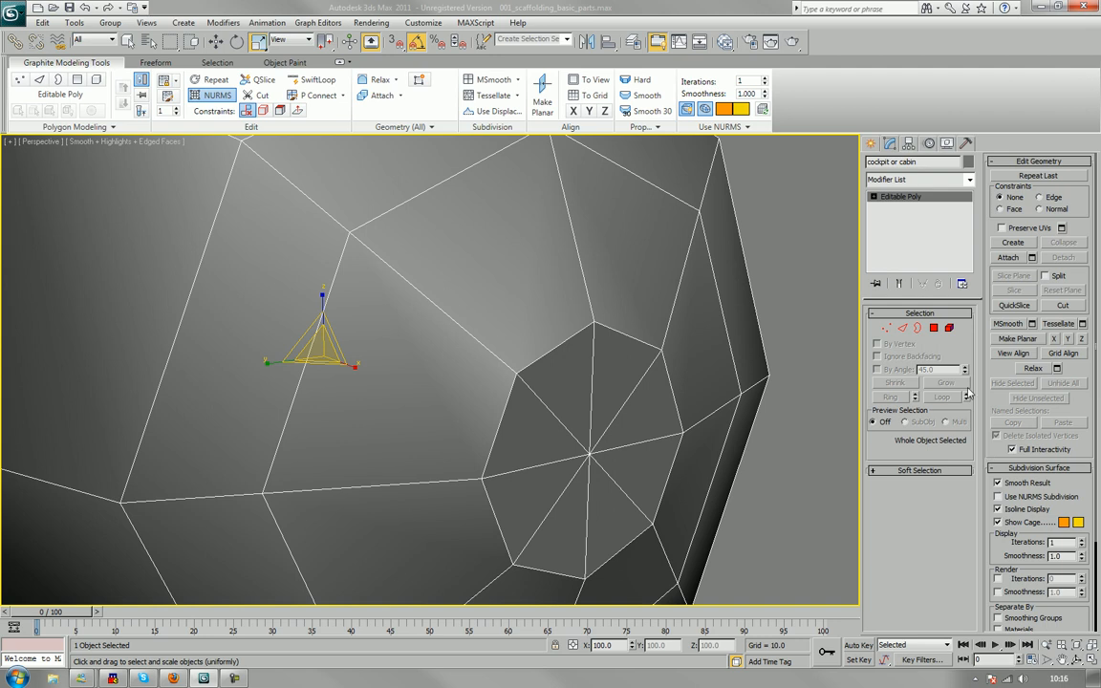
pyautogui.click(934, 327)
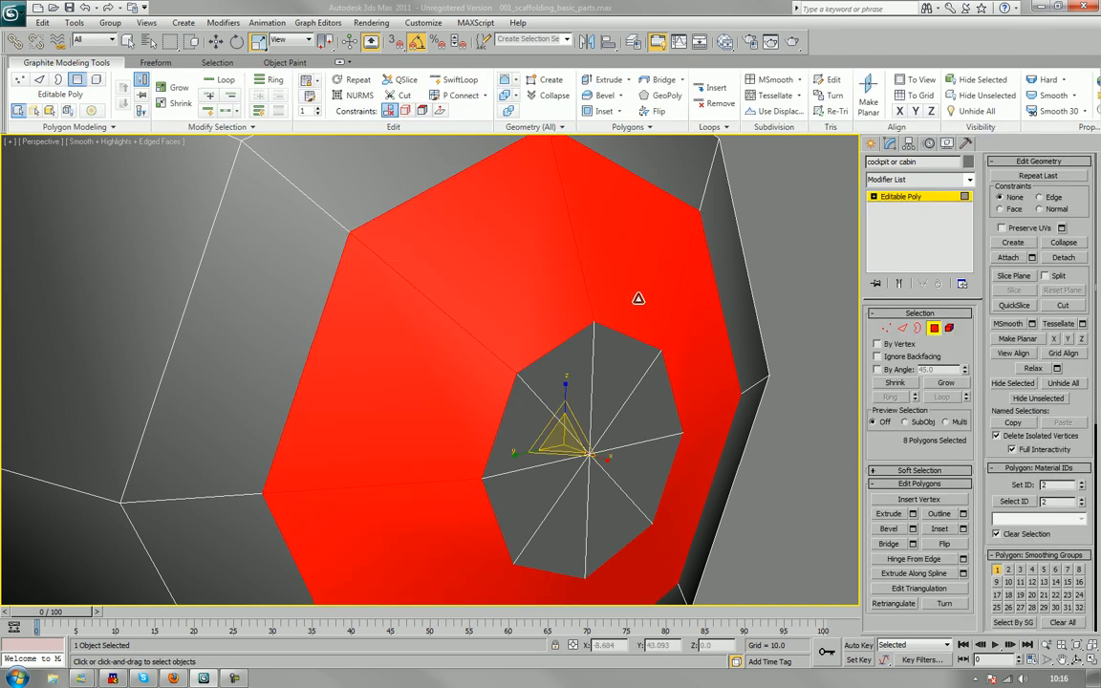
pyautogui.keyDown('ctrl'); pyautogui.click(903, 328); pyautogui.keyUp('ctrl')
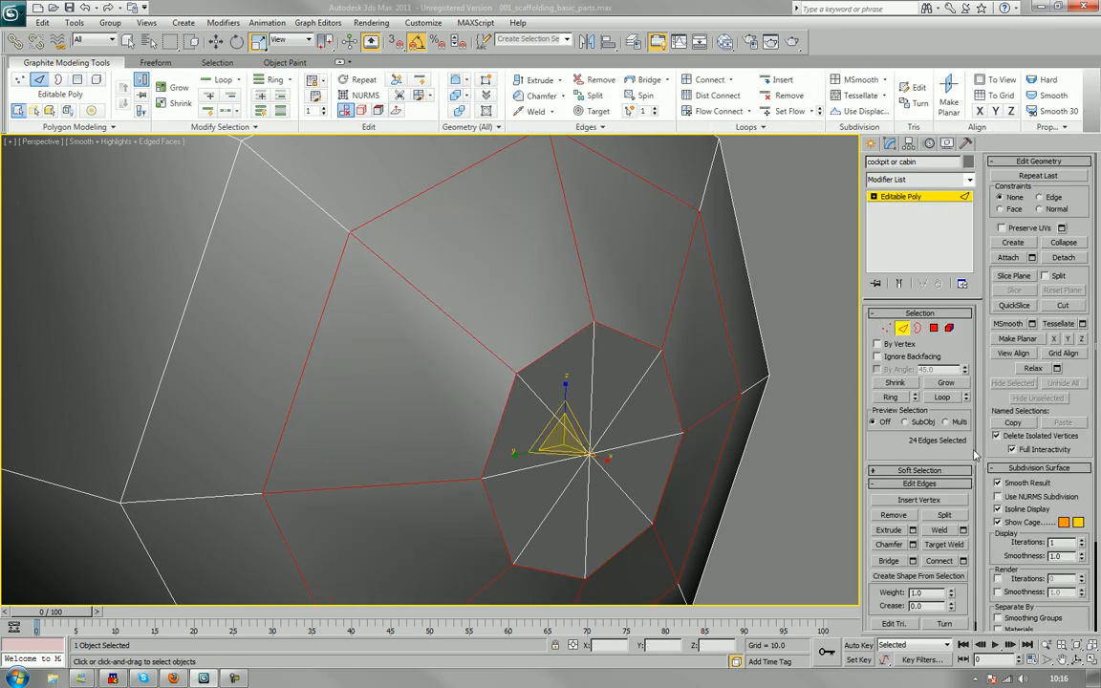
pyautogui.click(997, 497)
# Try to chamfer the selected ring edges while NURMS subdivision is on, and undo the chamfer.
pyautogui.scroll(-5, 611, 420)
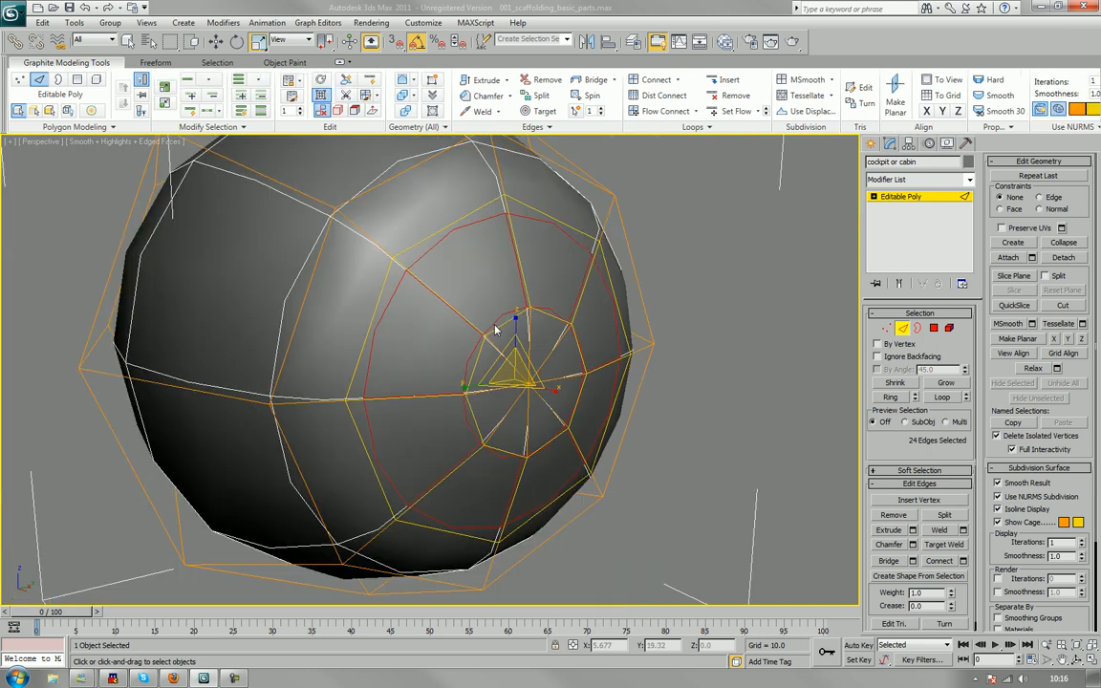
pyautogui.moveTo(512, 321); pyautogui.dragTo(512, 344, button='middle')
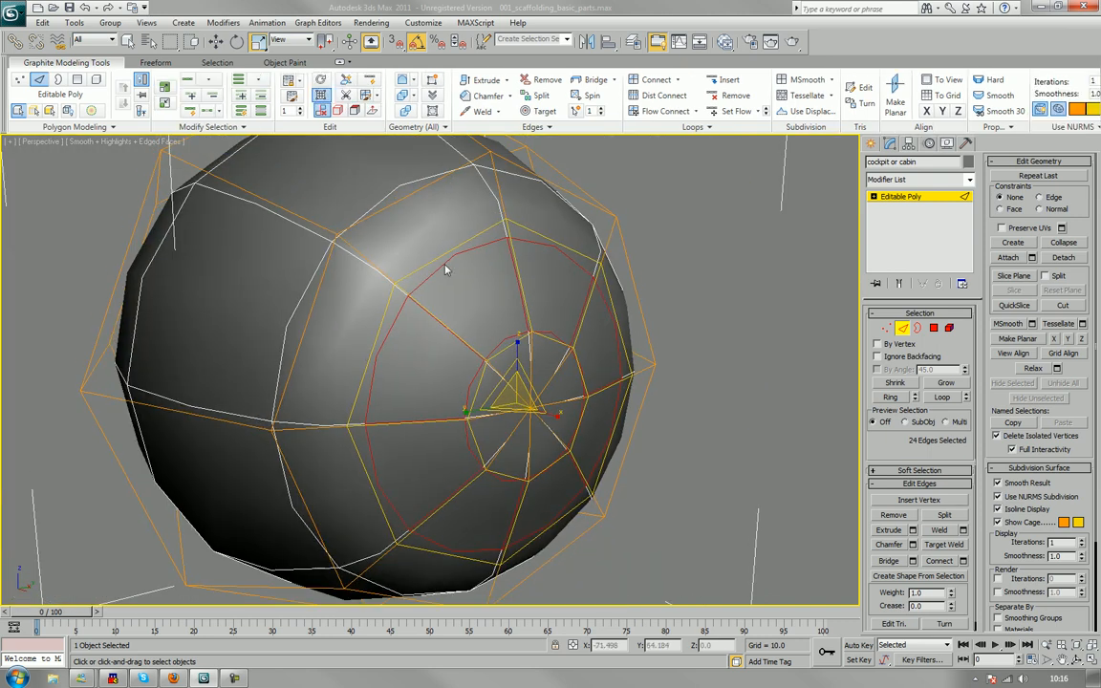
pyautogui.scroll(5, 596, 349)
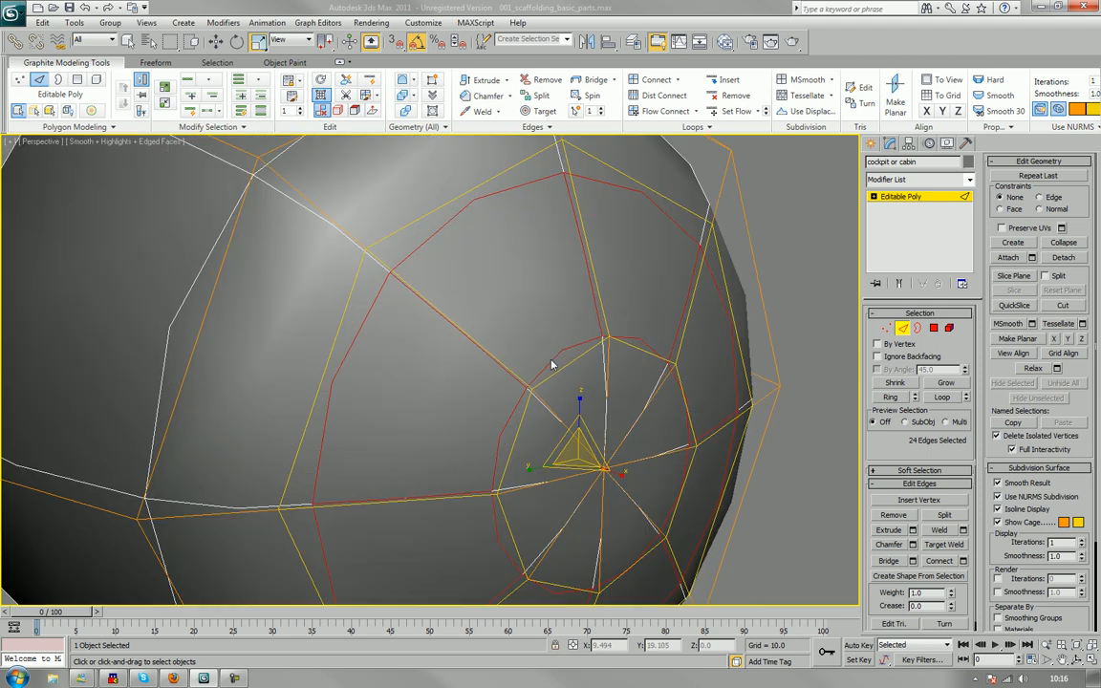
pyautogui.moveTo(551, 364); pyautogui.dragTo(611, 348, button='middle')
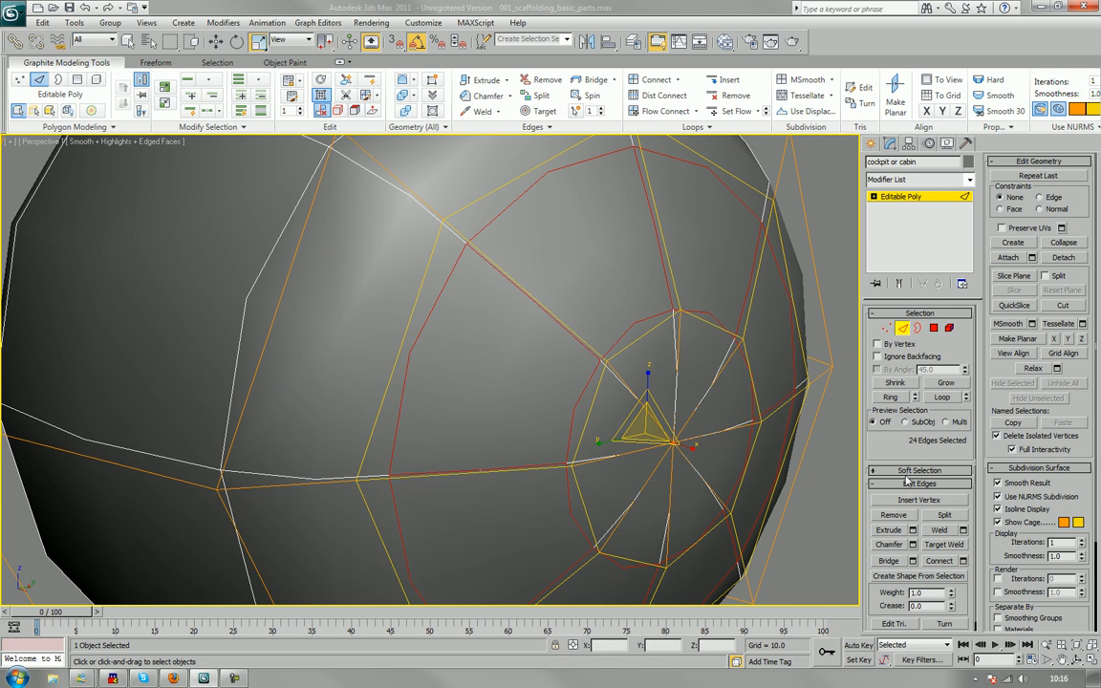
pyautogui.click(892, 545)
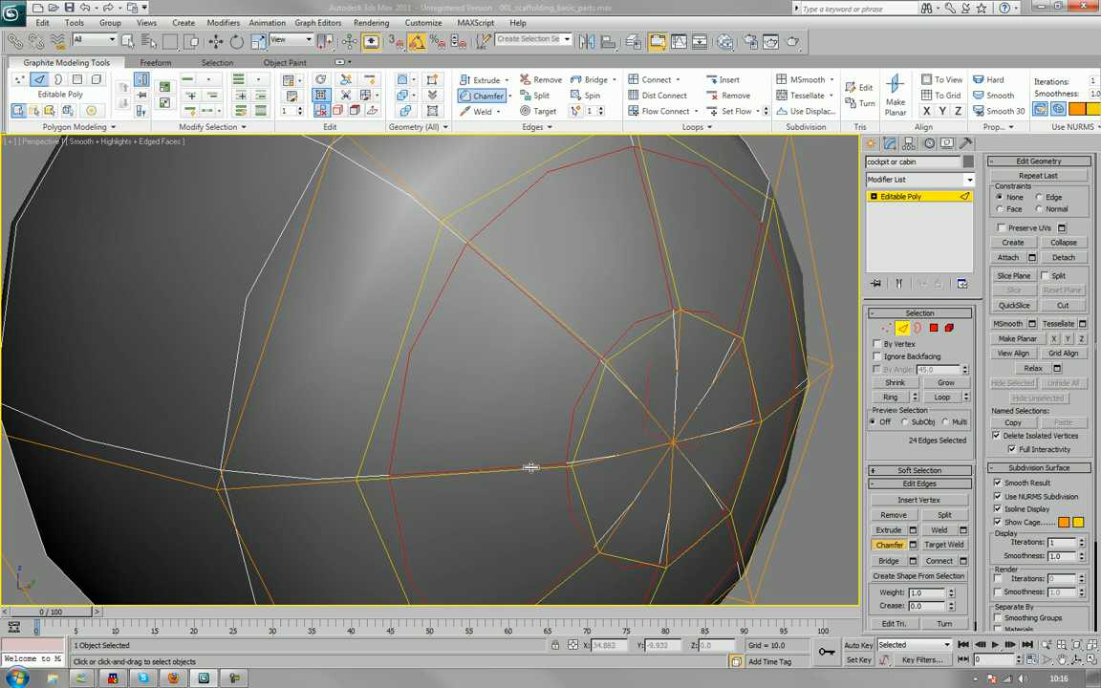
pyautogui.moveTo(530, 468)
pyautogui.mouseDown()
pyautogui.moveTo(531, 523)
pyautogui.moveTo(531, 467)
pyautogui.mouseUp()
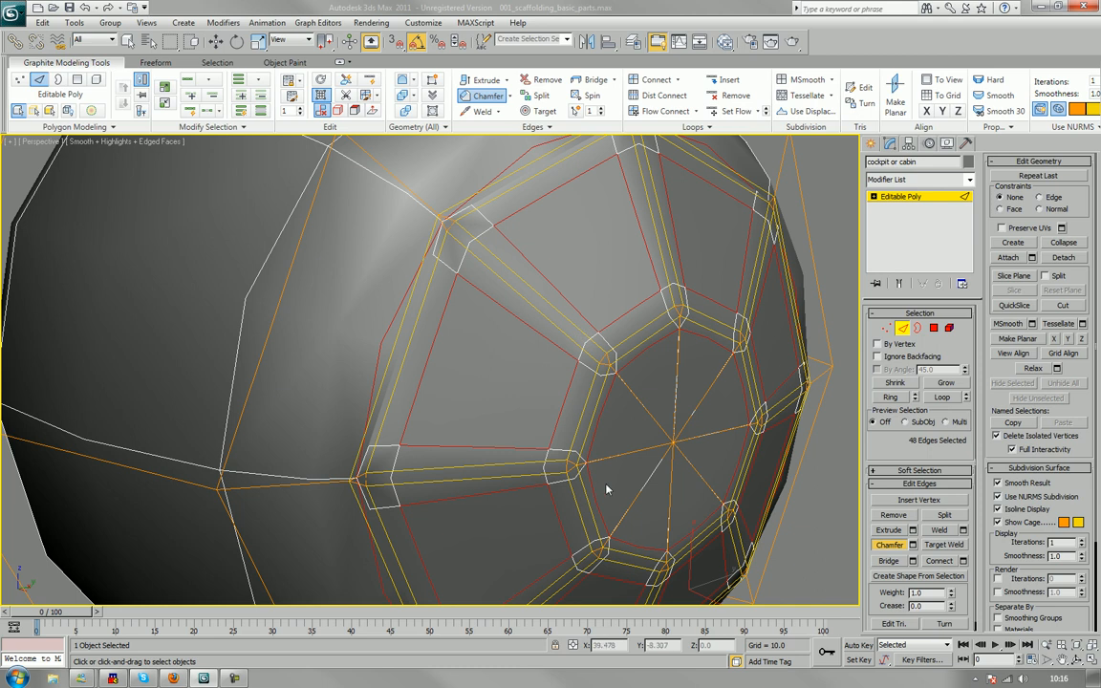
pyautogui.hotkey('ctrl', 'z')
# Convert the NURMS-smoothed cockpit to an Editable Poly so the subdivision becomes real geometry.
pyautogui.scroll(-4, 585, 497)
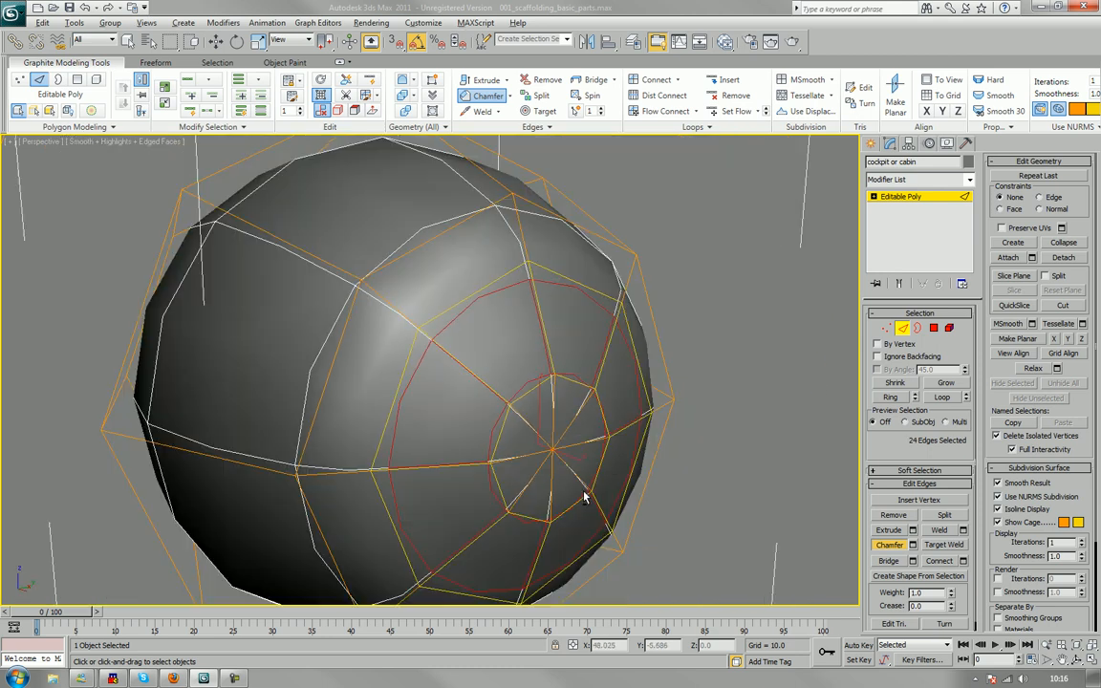
pyautogui.keyDown('alt'); pyautogui.moveTo(572, 560); pyautogui.dragTo(600, 432, button='middle'); pyautogui.keyUp('alt')
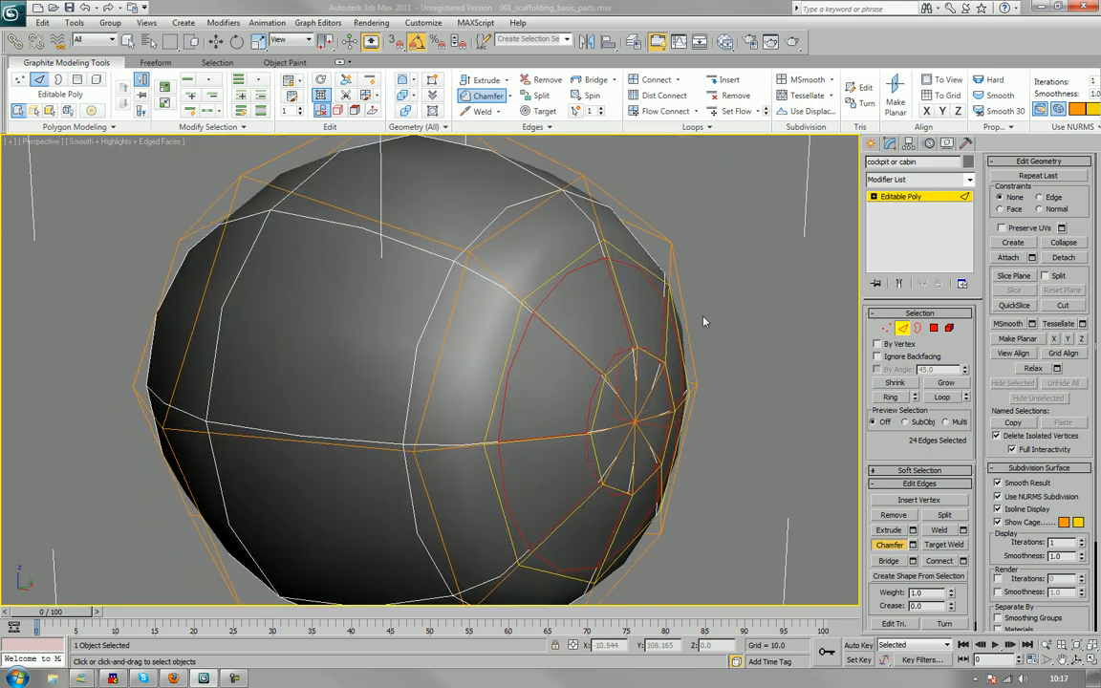
pyautogui.keyDown('alt'); pyautogui.moveTo(633, 284); pyautogui.dragTo(614, 377, button='middle'); pyautogui.keyUp('alt')
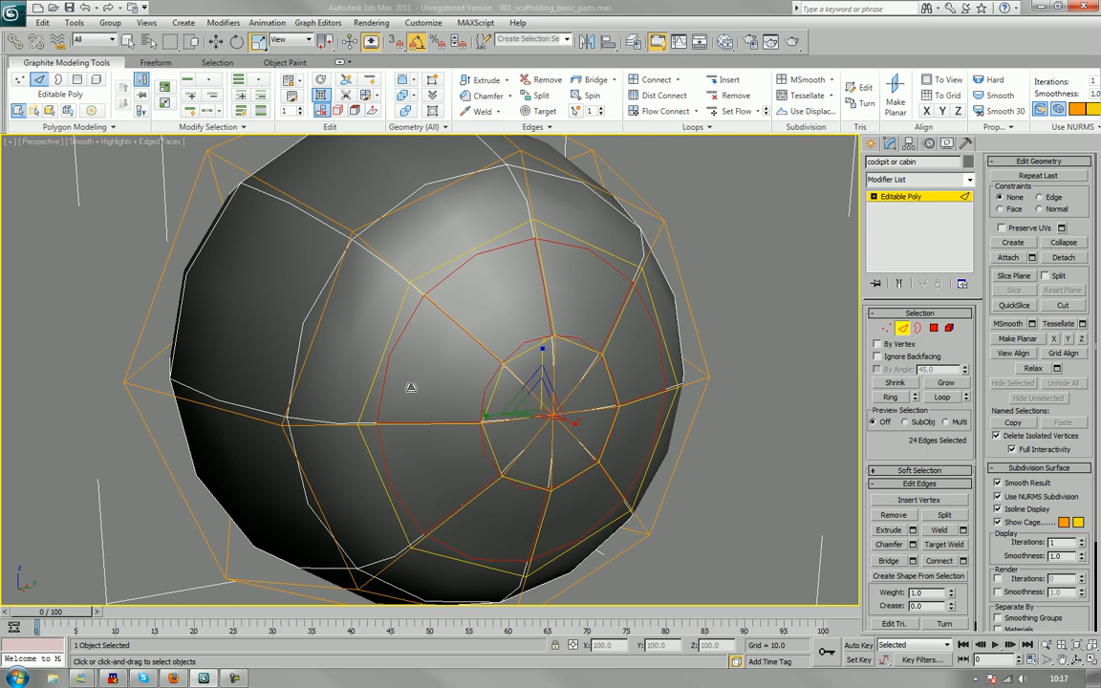
pyautogui.rightClick(422, 373)
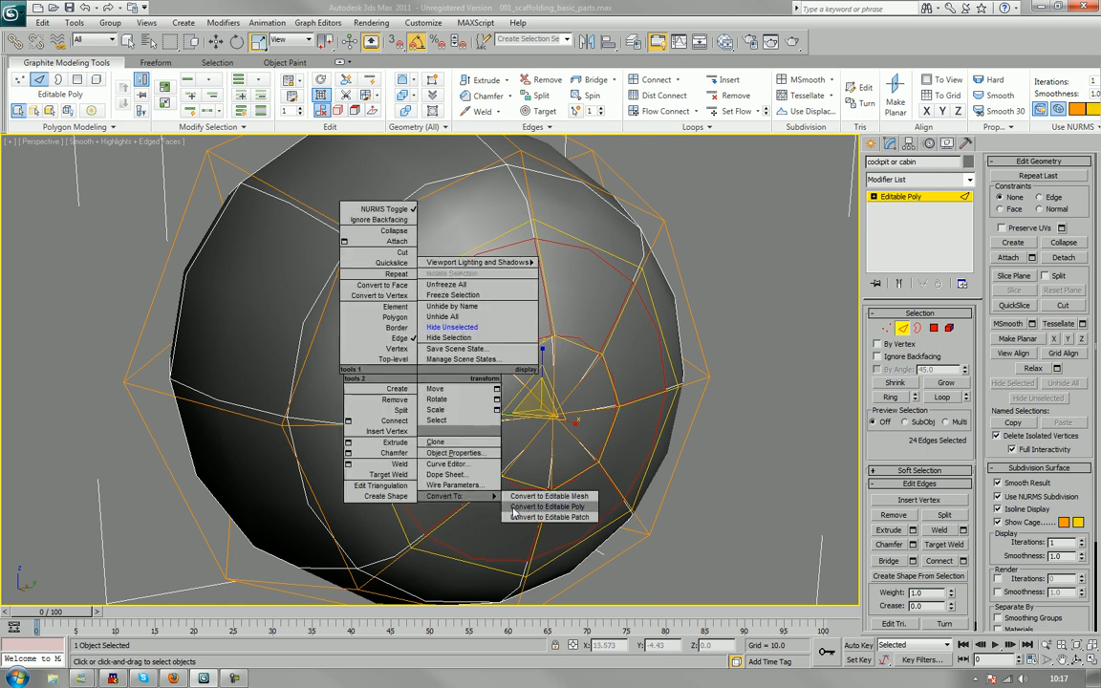
pyautogui.click(548, 507)
pyautogui.keyDown('alt'); pyautogui.moveTo(551, 508); pyautogui.dragTo(546, 335, button='middle'); pyautogui.keyUp('alt')
# Delete the eight polygons around the cockpit's front centre point together with the next ring, growing the selection once.
pyautogui.click(935, 328)
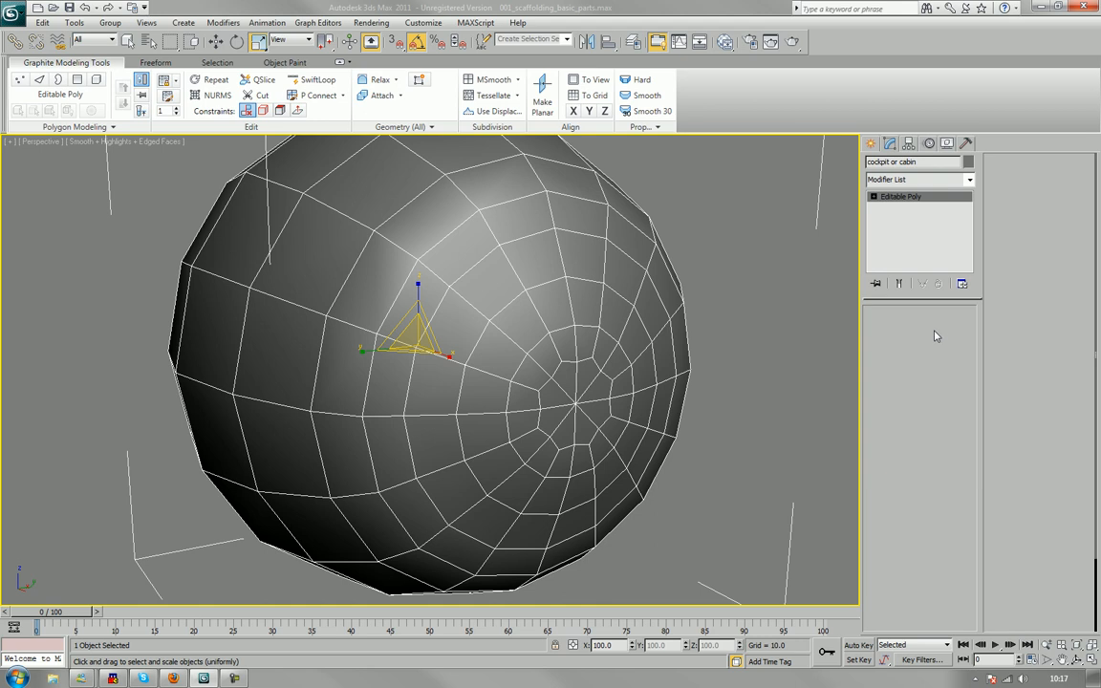
pyautogui.click(592, 391)
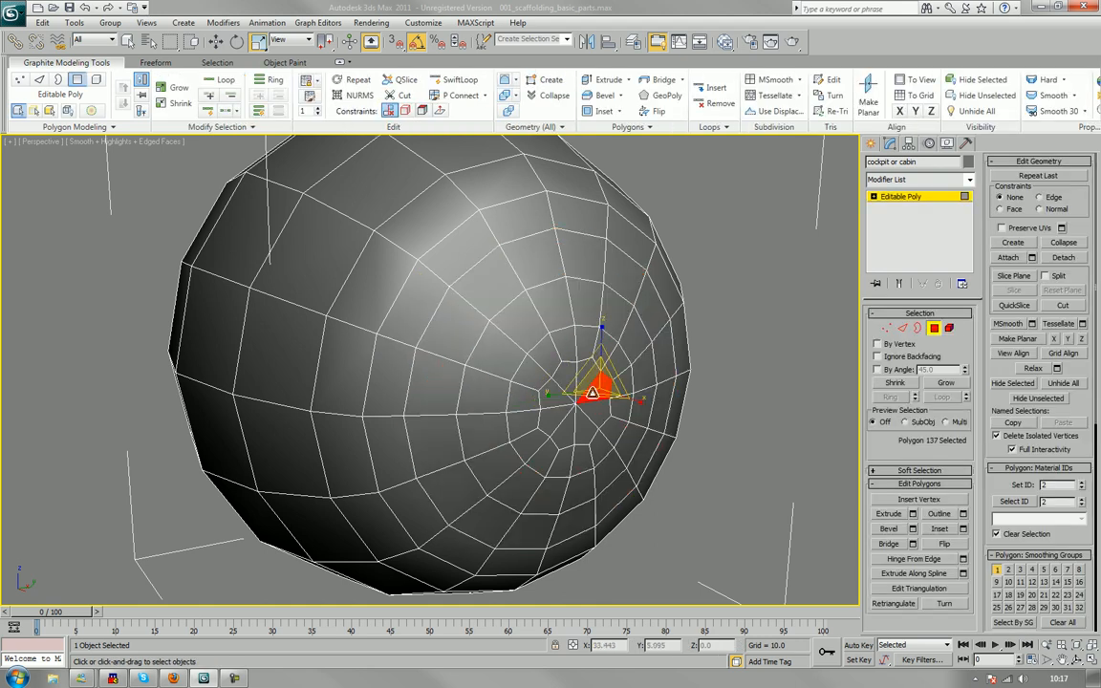
pyautogui.keyDown('ctrl'); pyautogui.click(580, 386); pyautogui.keyUp('ctrl')
pyautogui.keyDown('ctrl'); pyautogui.click(569, 376); pyautogui.keyUp('ctrl')
pyautogui.keyDown('ctrl'); pyautogui.click(549, 407); pyautogui.keyUp('ctrl')
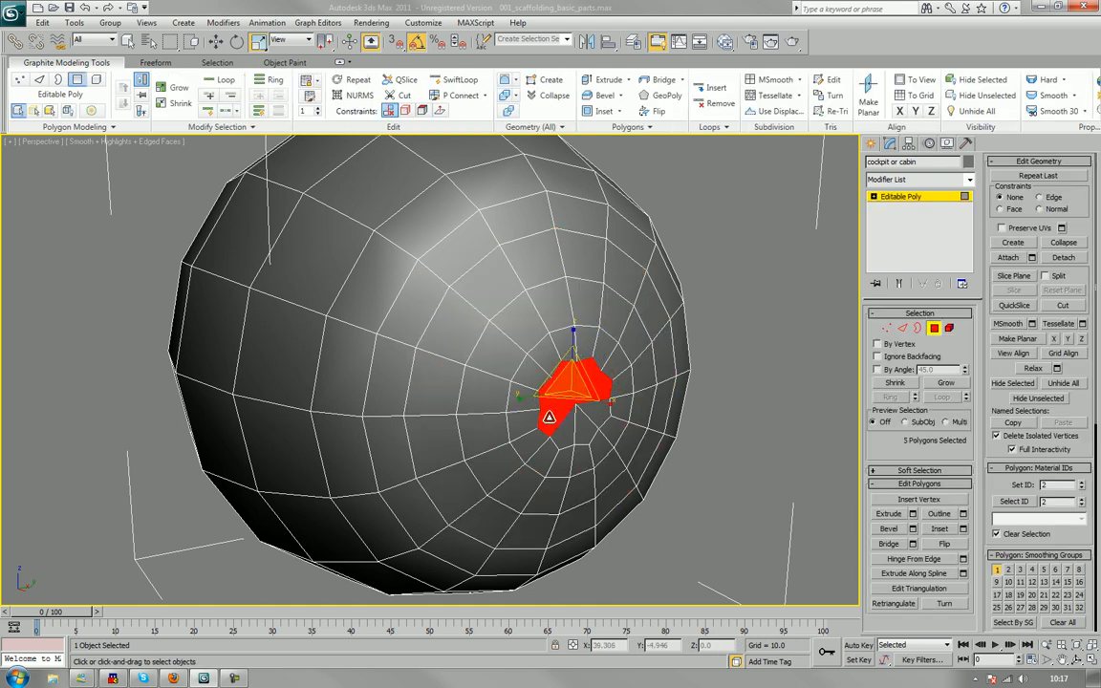
pyautogui.keyDown('ctrl'); pyautogui.click(560, 421); pyautogui.keyUp('ctrl')
pyautogui.keyDown('ctrl'); pyautogui.click(568, 431); pyautogui.keyUp('ctrl')
pyautogui.keyDown('ctrl'); pyautogui.click(586, 426); pyautogui.keyUp('ctrl')
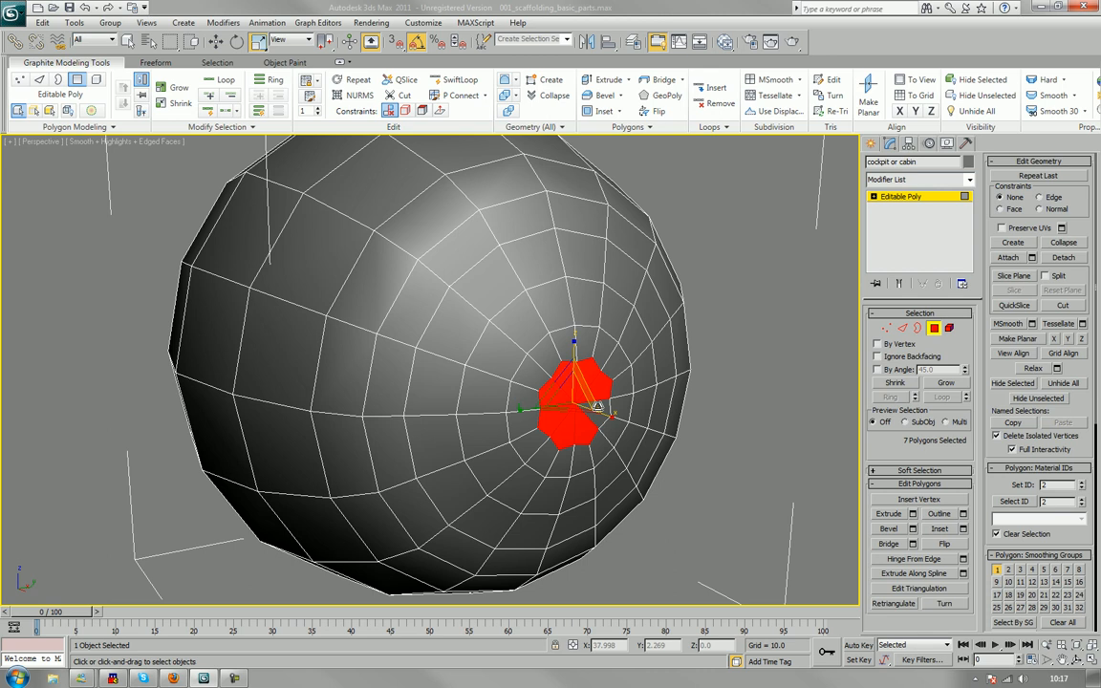
pyautogui.keyDown('ctrl'); pyautogui.click(598, 415); pyautogui.keyUp('ctrl')
pyautogui.click(944, 384)
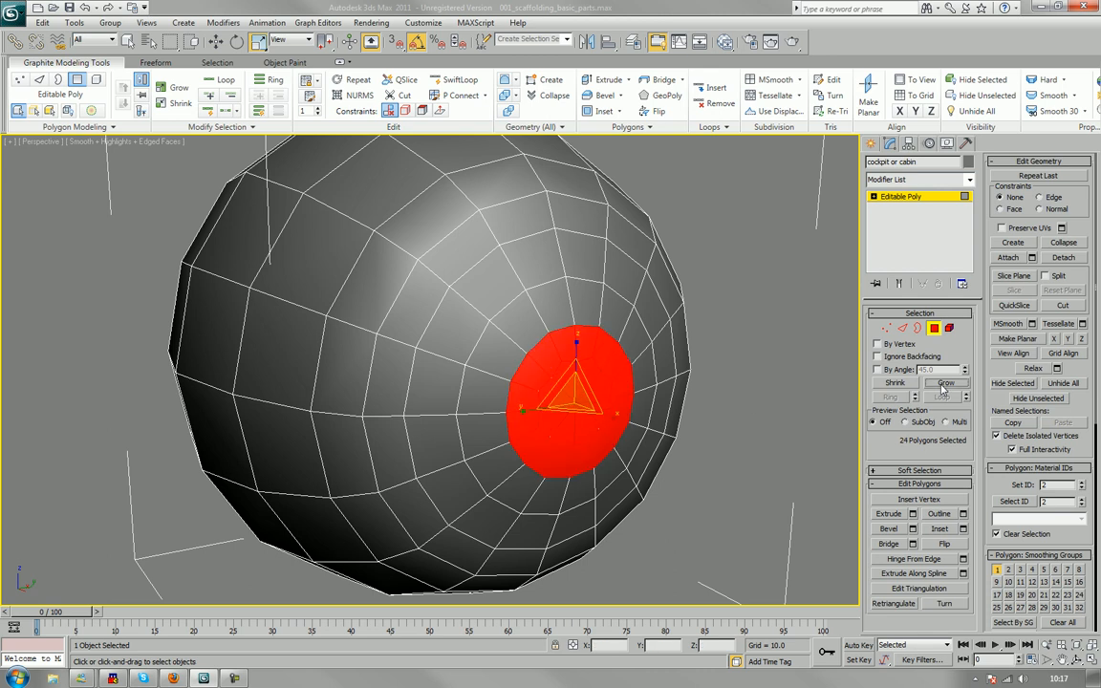
pyautogui.press('Delete')
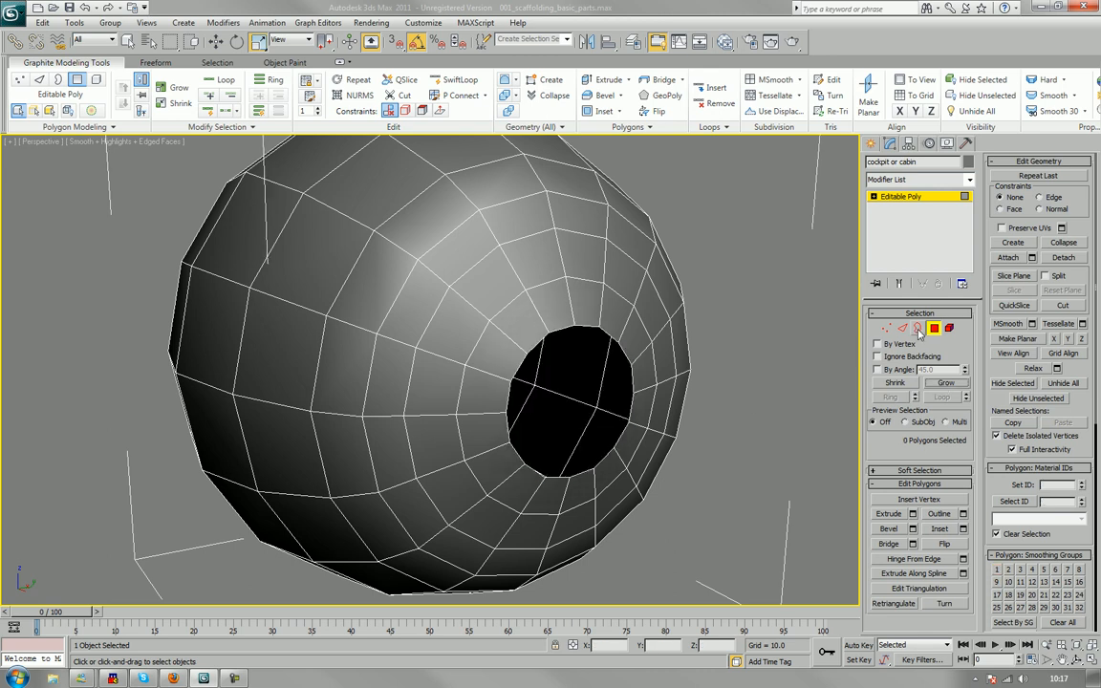
# Cap the open border of the round hole at the cockpit's front.
pyautogui.press('3')
pyautogui.click(610, 338)
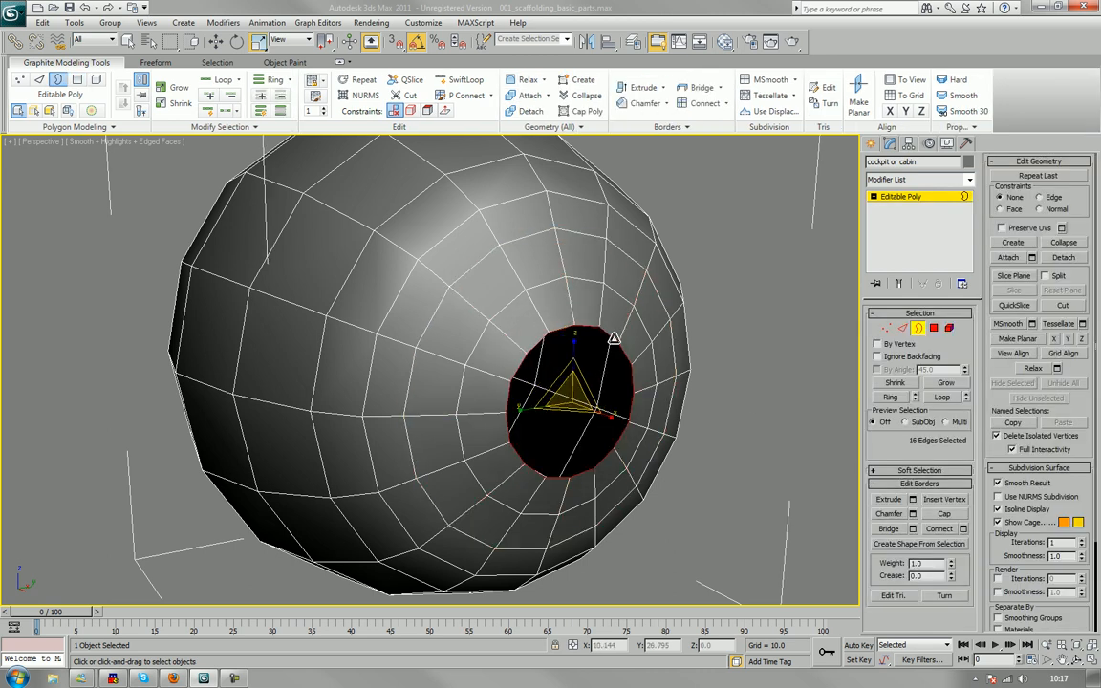
pyautogui.click(958, 515)
# Remove the four edges meeting at the first ring vertex above and to the left of the cockpit's front cap.
pyautogui.scroll(3, 685, 449)
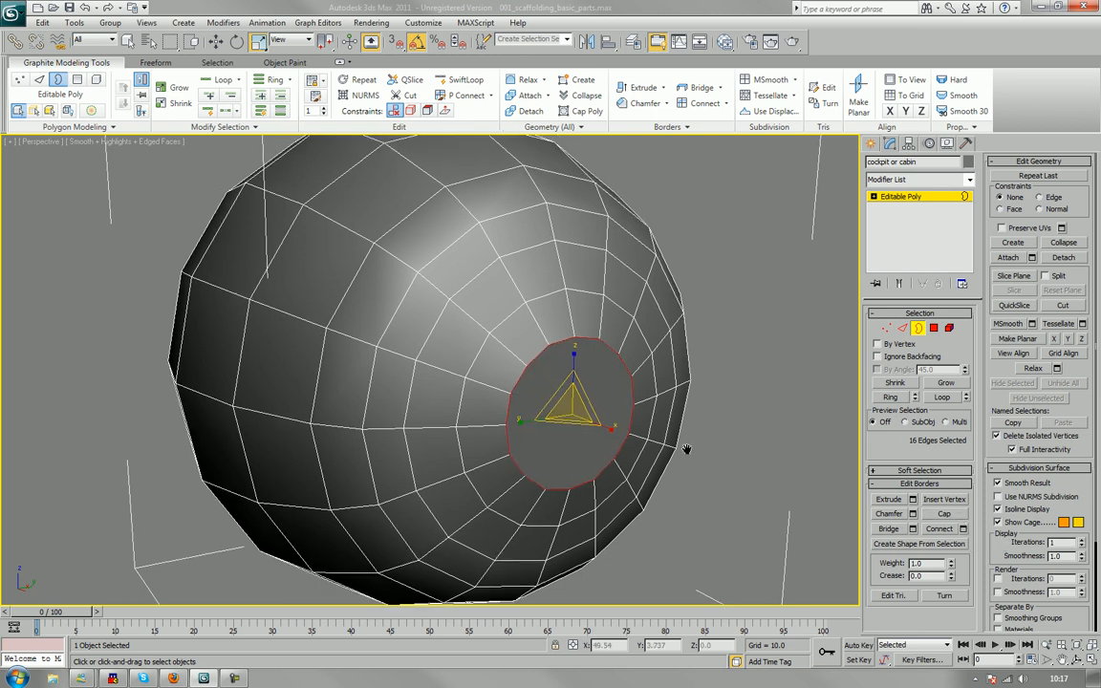
pyautogui.moveTo(707, 535); pyautogui.dragTo(637, 381, button='middle')
pyautogui.scroll(1, 637, 381)
pyautogui.scroll(-5, 765, 325)
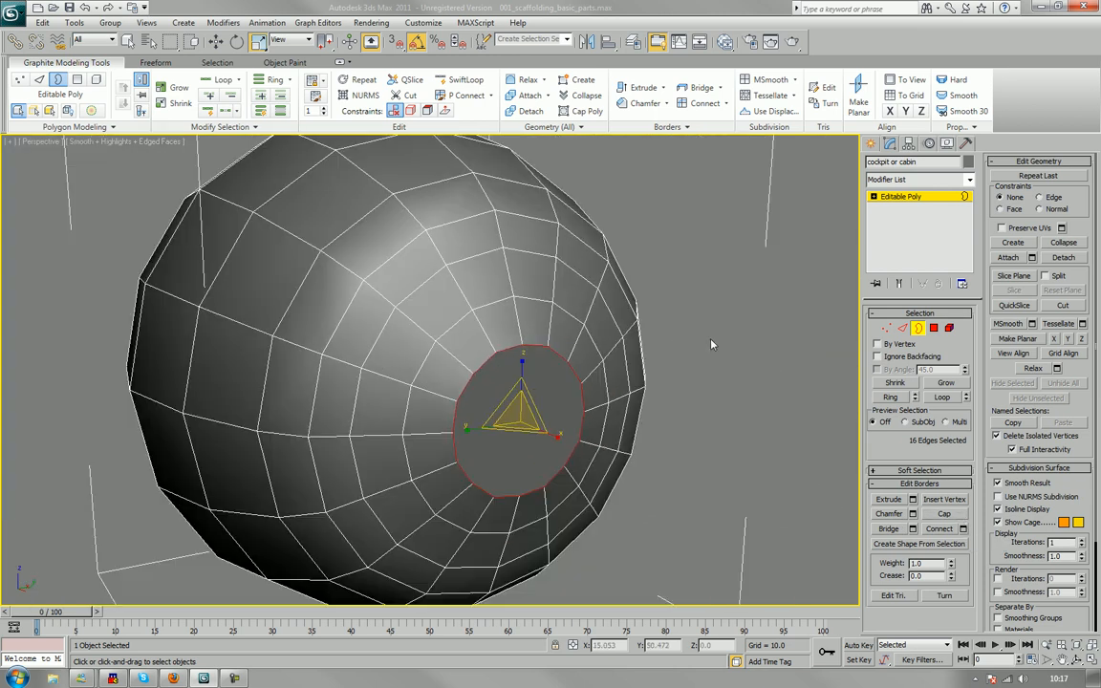
pyautogui.scroll(2, 674, 344)
pyautogui.keyDown('alt'); pyautogui.moveTo(673, 344); pyautogui.dragTo(652, 335, button='middle'); pyautogui.keyUp('alt')
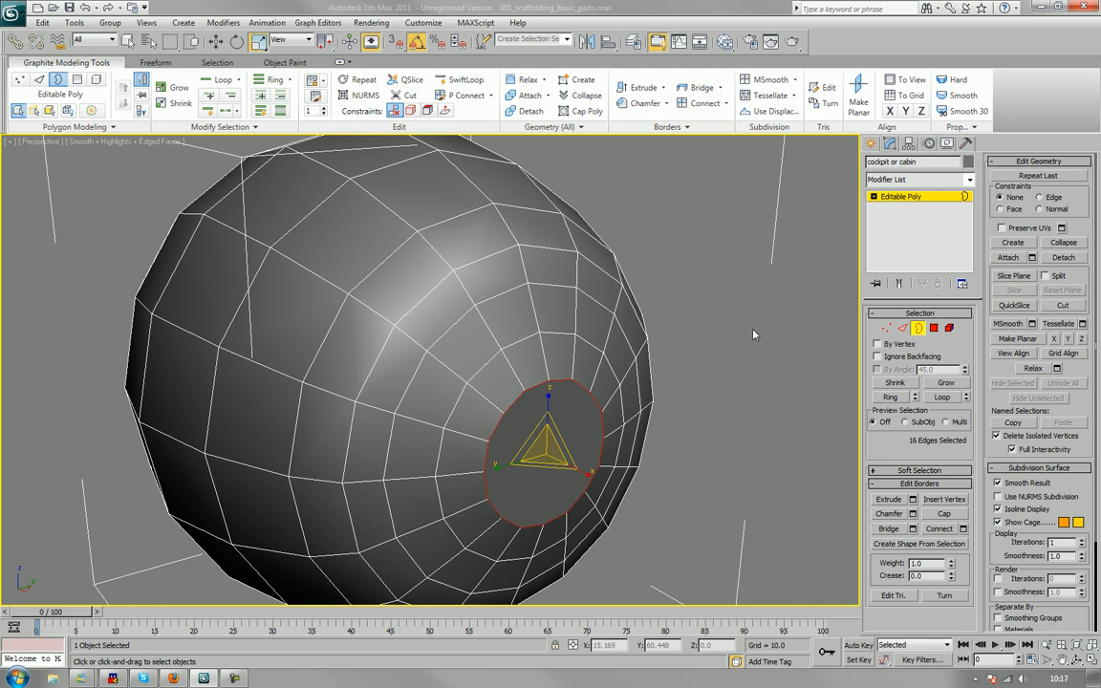
pyautogui.keyDown('alt'); pyautogui.moveTo(430, 353); pyautogui.dragTo(411, 352, button='middle'); pyautogui.keyUp('alt')
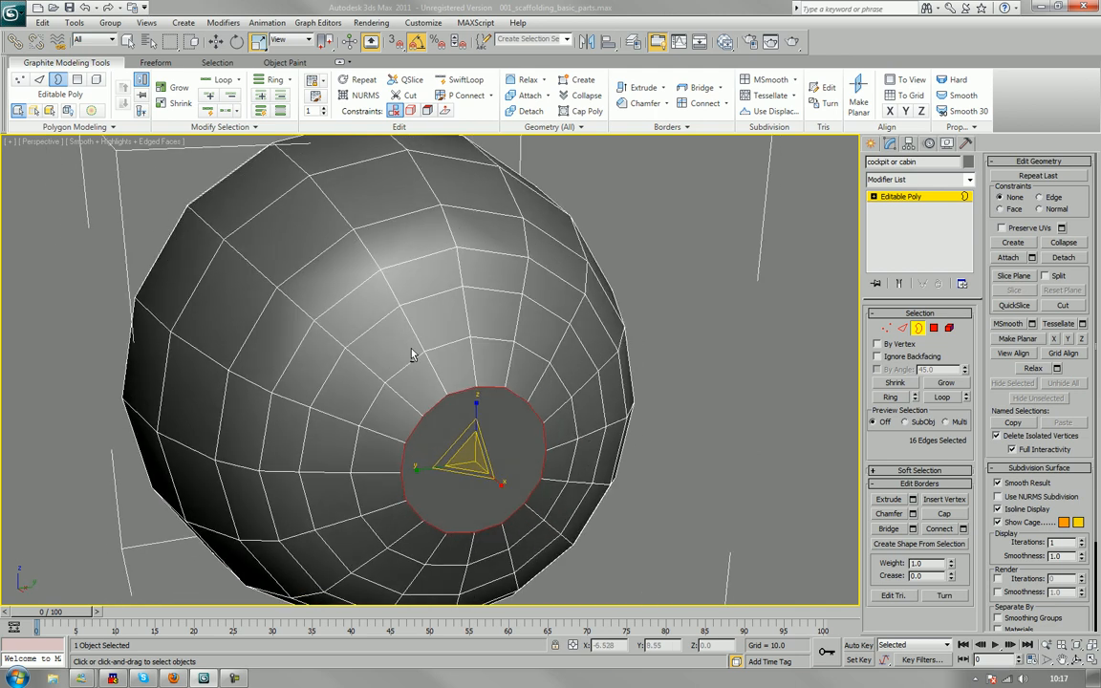
pyautogui.click(902, 330)
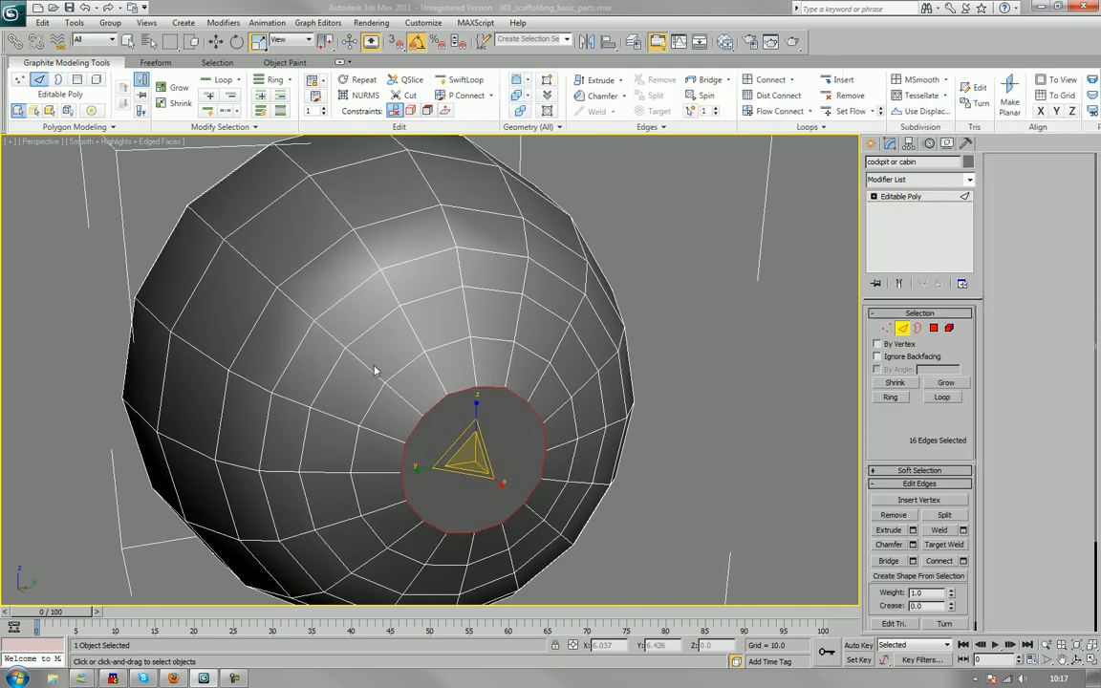
pyautogui.click(420, 341)
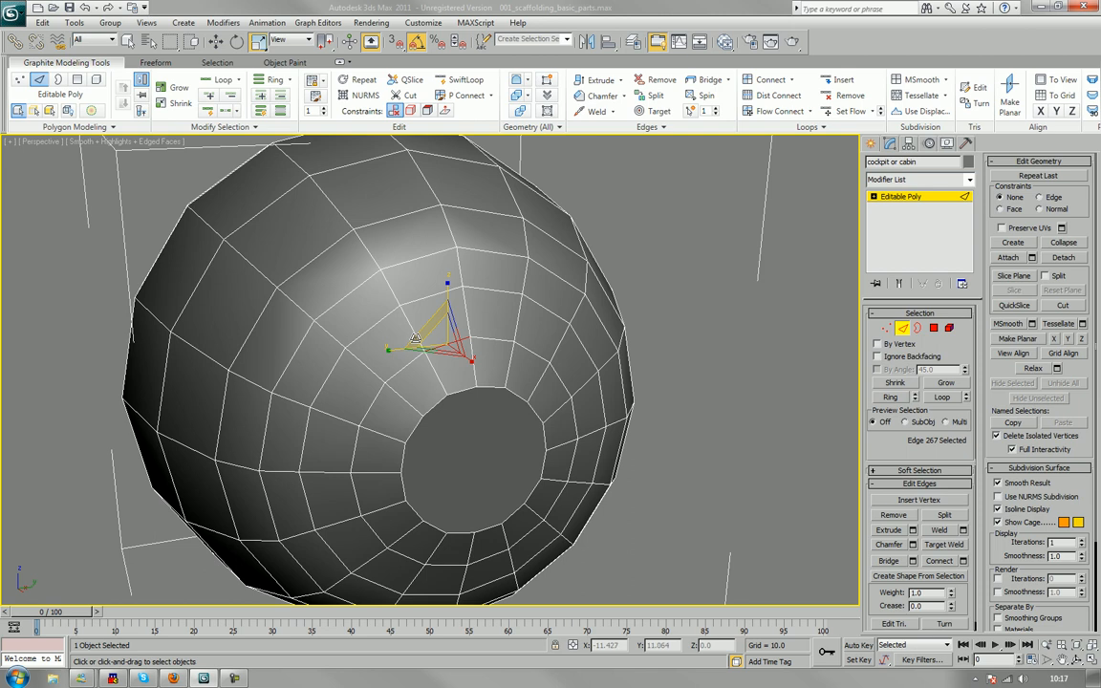
pyautogui.keyDown('ctrl'); pyautogui.click(411, 318); pyautogui.keyUp('ctrl')
pyautogui.keyDown('ctrl'); pyautogui.click(433, 367); pyautogui.keyUp('ctrl')
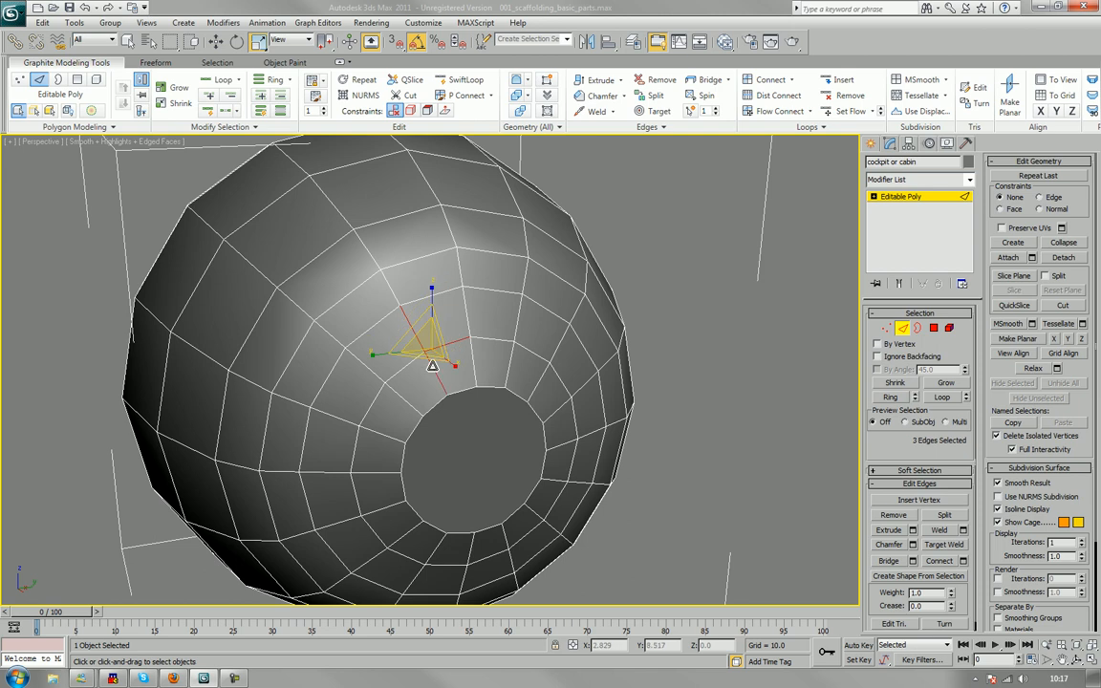
pyautogui.press('q')
pyautogui.keyDown('ctrl'); pyautogui.click(399, 371); pyautogui.keyUp('ctrl')
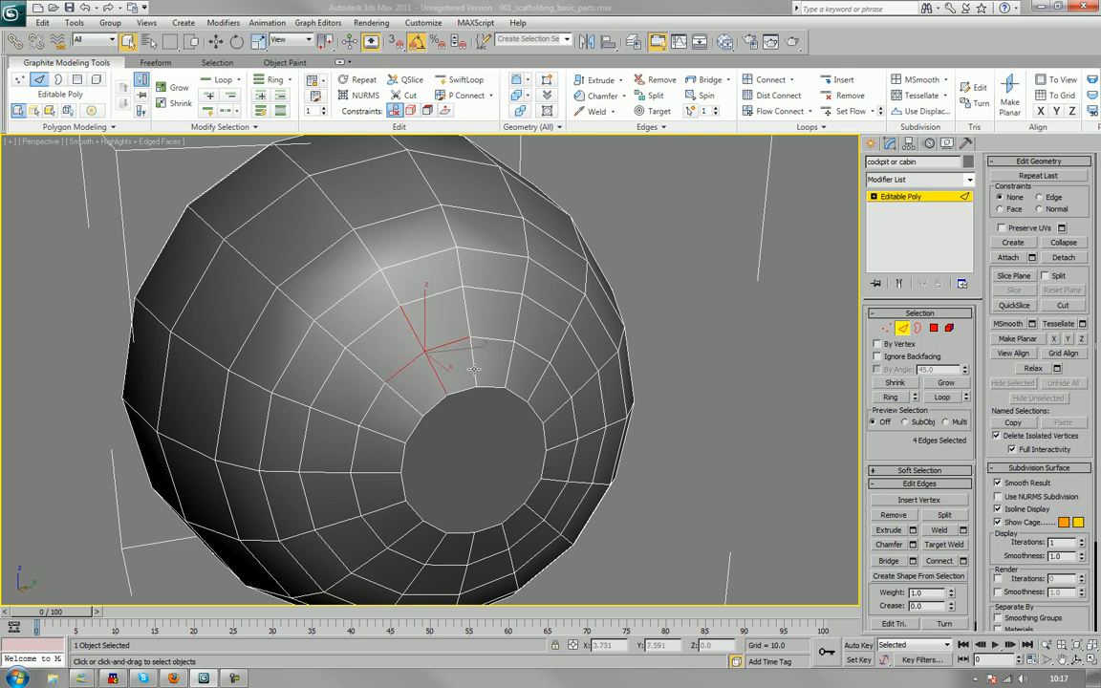
pyautogui.click(817, 374)
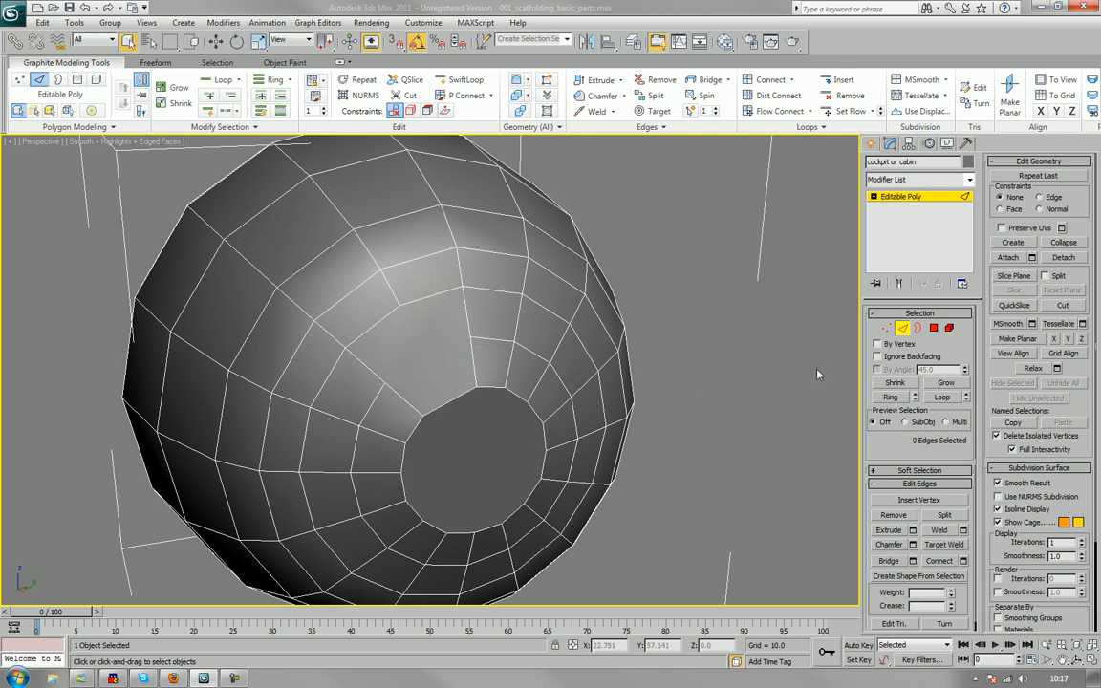
# Remove the four edges meeting at the next alternate ring vertex, just above the horizontal centre edge on the front cap's left side.
pyautogui.press('F3')
pyautogui.press('F3')
pyautogui.keyDown('alt'); pyautogui.moveTo(395, 354); pyautogui.dragTo(449, 431, button='middle'); pyautogui.keyUp('alt')
pyautogui.click(429, 409)
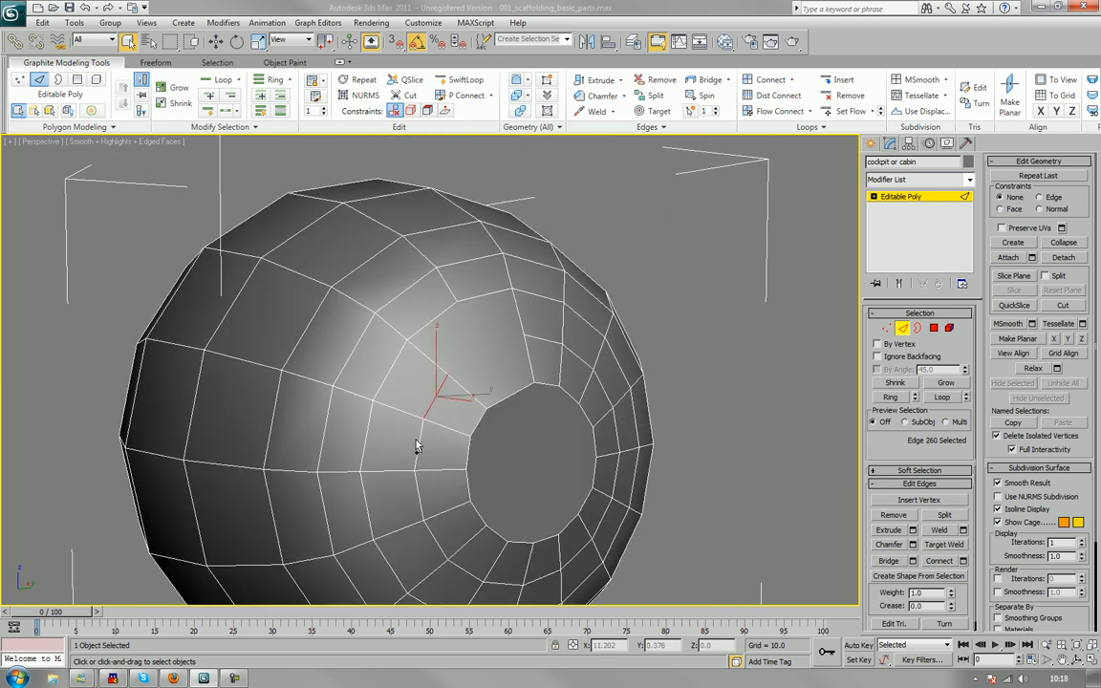
pyautogui.keyDown('ctrl'); pyautogui.click(418, 448); pyautogui.keyUp('ctrl')
pyautogui.keyDown('ctrl'); pyautogui.click(415, 416); pyautogui.keyUp('ctrl')
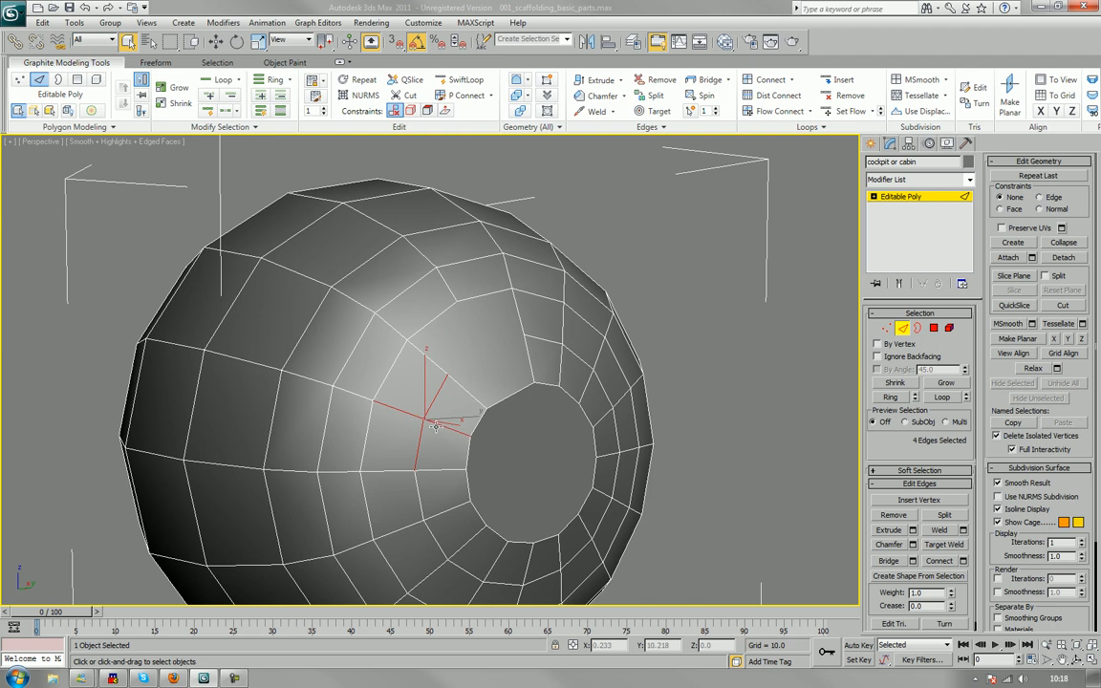
pyautogui.press('BackSpace')
# Remove the edges meeting at the two alternate ring vertices on the lower-left side of the front cap.
pyautogui.moveTo(443, 455); pyautogui.dragTo(436, 313, button='middle')
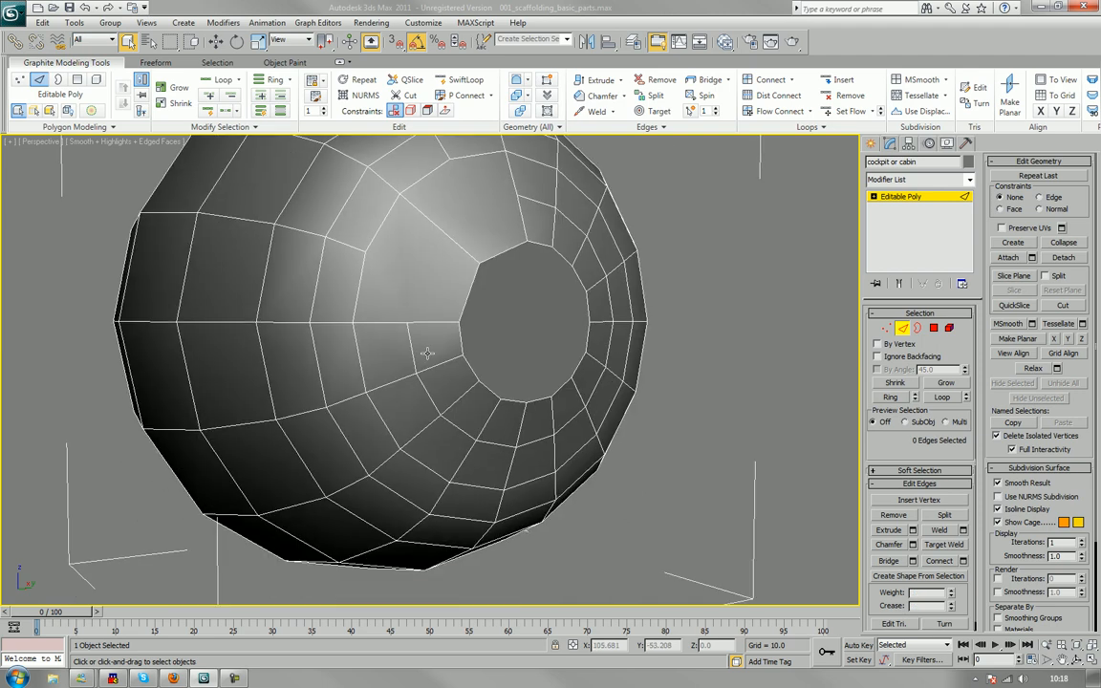
pyautogui.click(412, 357)
pyautogui.keyDown('ctrl'); pyautogui.click(403, 379); pyautogui.keyUp('ctrl')
pyautogui.keyDown('ctrl'); pyautogui.click(420, 386); pyautogui.keyUp('ctrl')
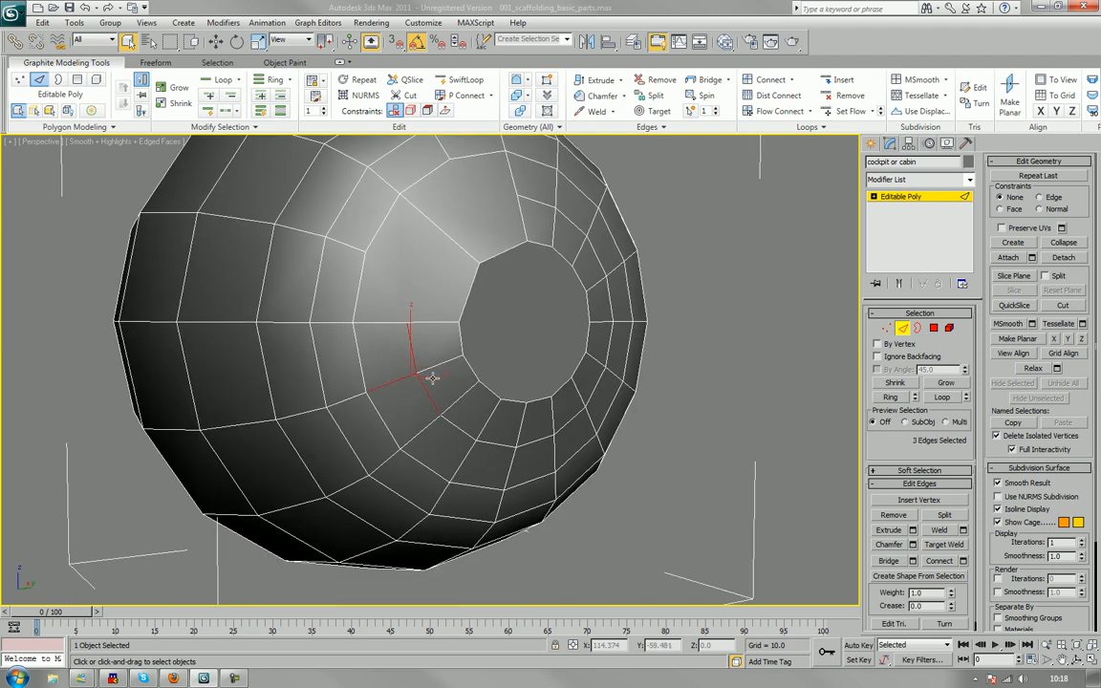
pyautogui.keyDown('ctrl'); pyautogui.click(434, 367); pyautogui.keyUp('ctrl')
pyautogui.press('BackSpace')
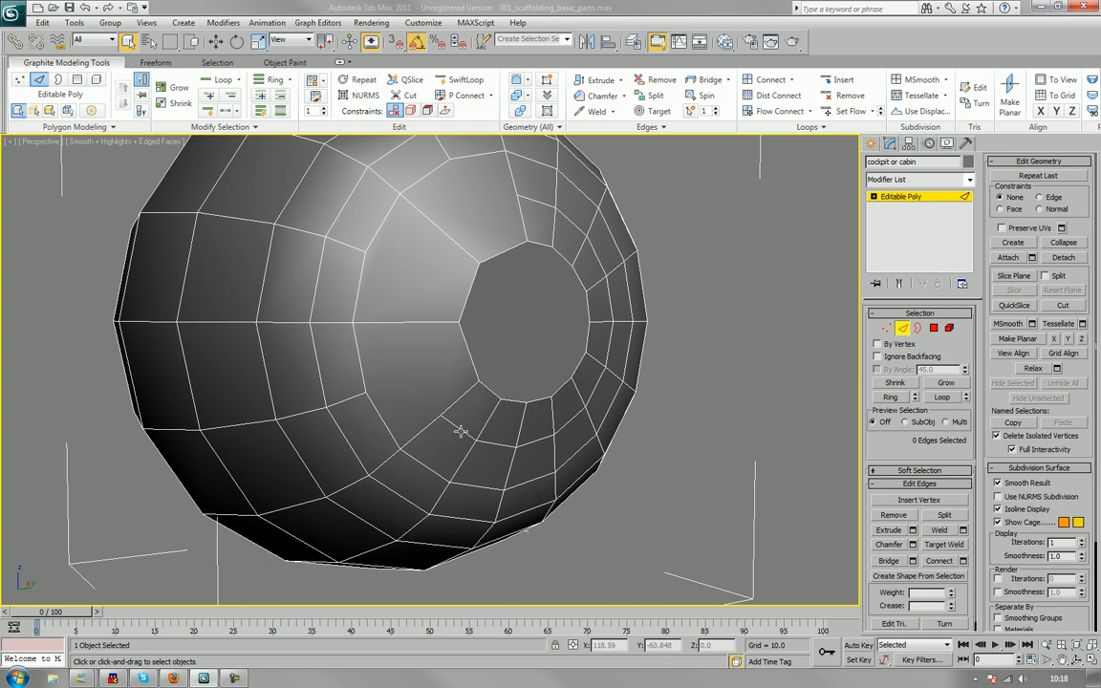
pyautogui.click(459, 431)
pyautogui.keyDown('ctrl'); pyautogui.click(492, 443); pyautogui.keyUp('ctrl')
pyautogui.press('BackSpace')
# Remove the edges meeting at the alternate ring vertex below and to the right of the front cap.
pyautogui.keyDown('alt'); pyautogui.moveTo(439, 379); pyautogui.dragTo(241, 442, button='middle'); pyautogui.keyUp('alt')
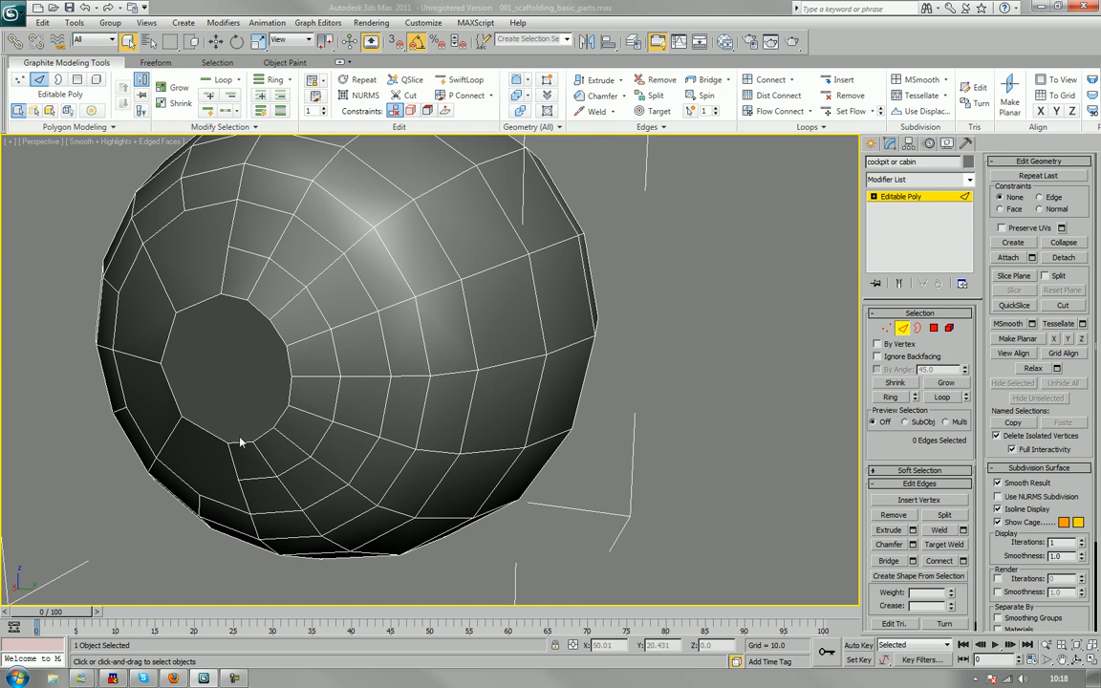
pyautogui.click(258, 474)
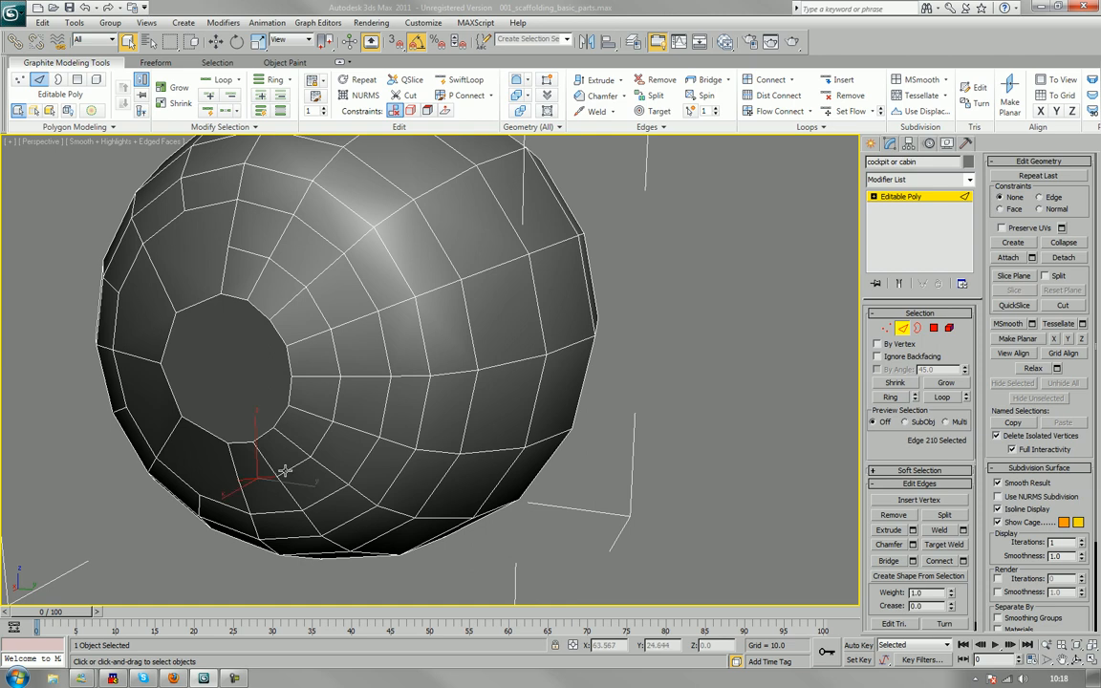
pyautogui.keyDown('ctrl'); pyautogui.click(266, 459); pyautogui.keyUp('ctrl')
pyautogui.keyDown('ctrl'); pyautogui.click(266, 458); pyautogui.keyUp('ctrl')
pyautogui.keyDown('ctrl'); pyautogui.click(288, 493); pyautogui.keyUp('ctrl')
pyautogui.keyDown('alt'); pyautogui.moveTo(288, 487); pyautogui.dragTo(346, 467, button='middle'); pyautogui.keyUp('alt')
pyautogui.keyDown('alt'); pyautogui.moveTo(542, 407); pyautogui.dragTo(602, 386, button='middle'); pyautogui.keyUp('alt')
pyautogui.click(633, 442)
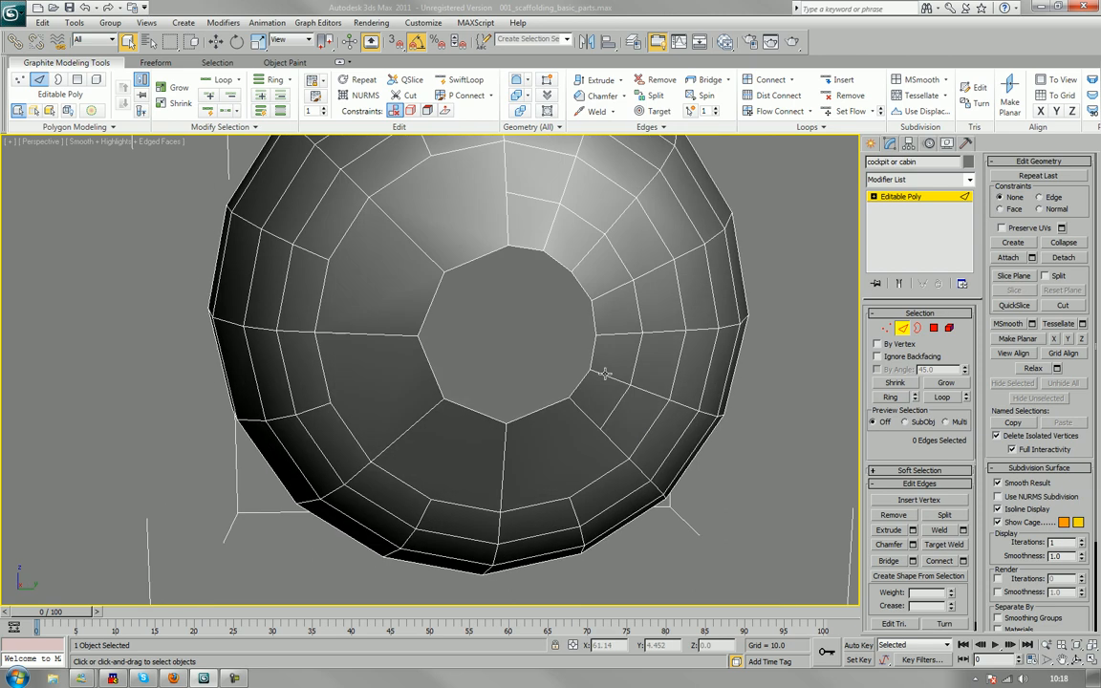
# Remove the edges meeting at the ring vertex just below the horizontal centre edge on the front cap's right side.
pyautogui.click(605, 374)
pyautogui.keyDown('ctrl'); pyautogui.click(633, 370); pyautogui.keyUp('ctrl')
pyautogui.keyDown('ctrl'); pyautogui.click(621, 398); pyautogui.keyUp('ctrl')
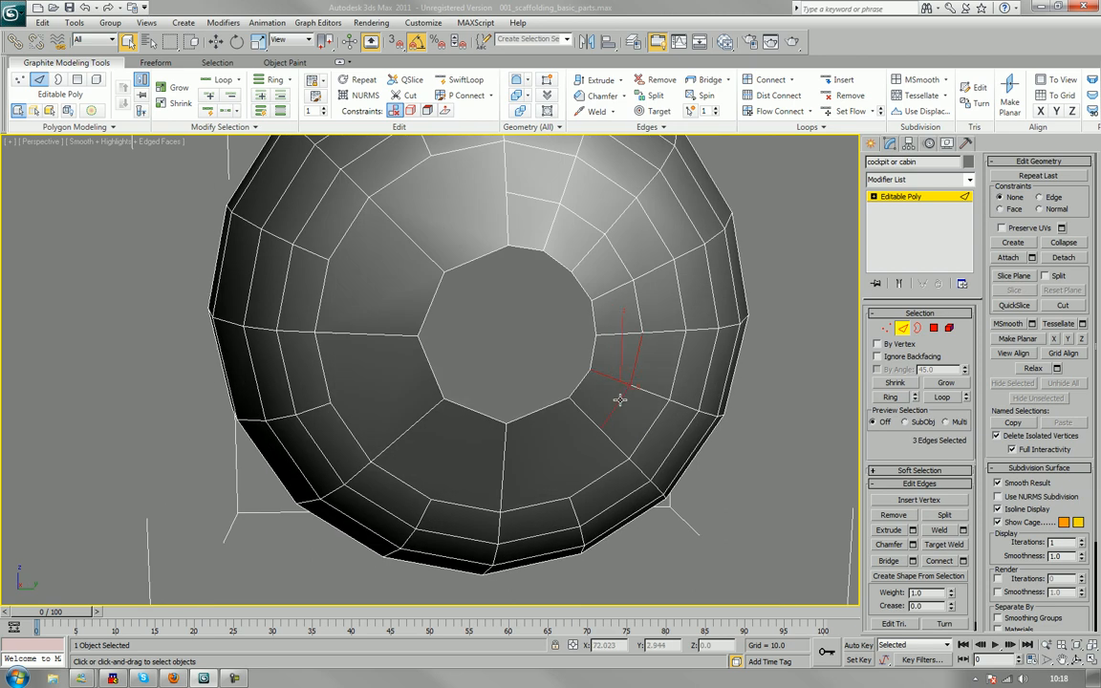
pyautogui.press('BackSpace')
# Remove the four edges meeting at the ring vertex just above the horizontal centre edge on the front cap's right side.
pyautogui.keyDown('alt'); pyautogui.moveTo(597, 363); pyautogui.dragTo(604, 470, button='middle'); pyautogui.keyUp('alt')
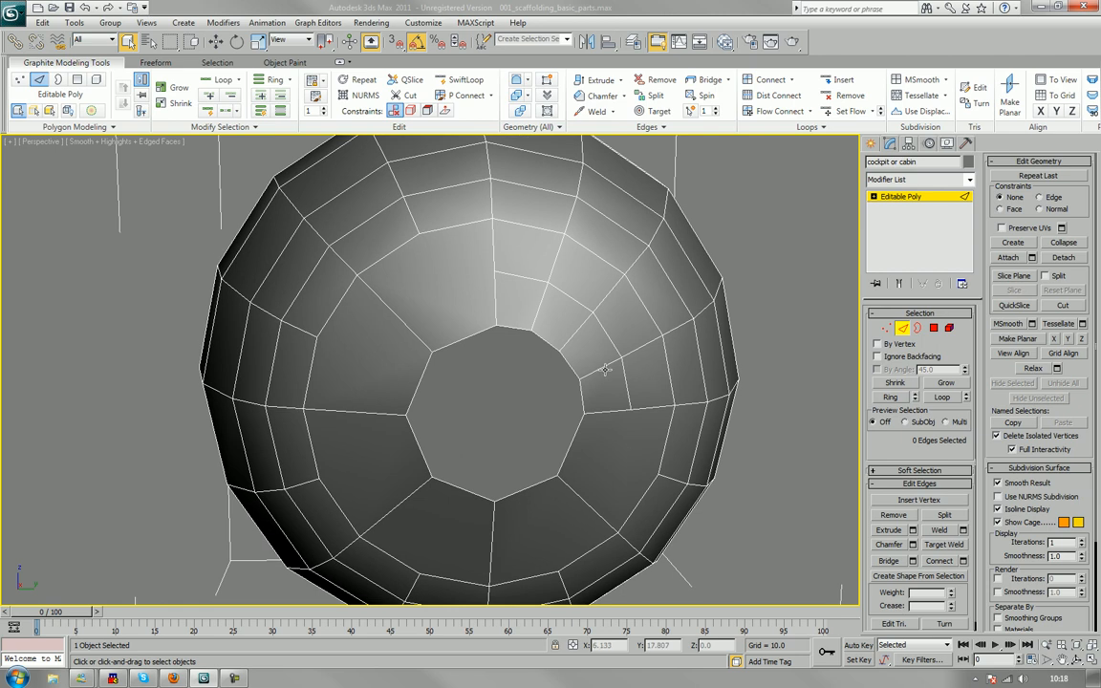
pyautogui.click(605, 370)
pyautogui.keyDown('ctrl'); pyautogui.click(623, 383); pyautogui.keyUp('ctrl')
pyautogui.keyDown('ctrl'); pyautogui.click(604, 336); pyautogui.keyUp('ctrl')
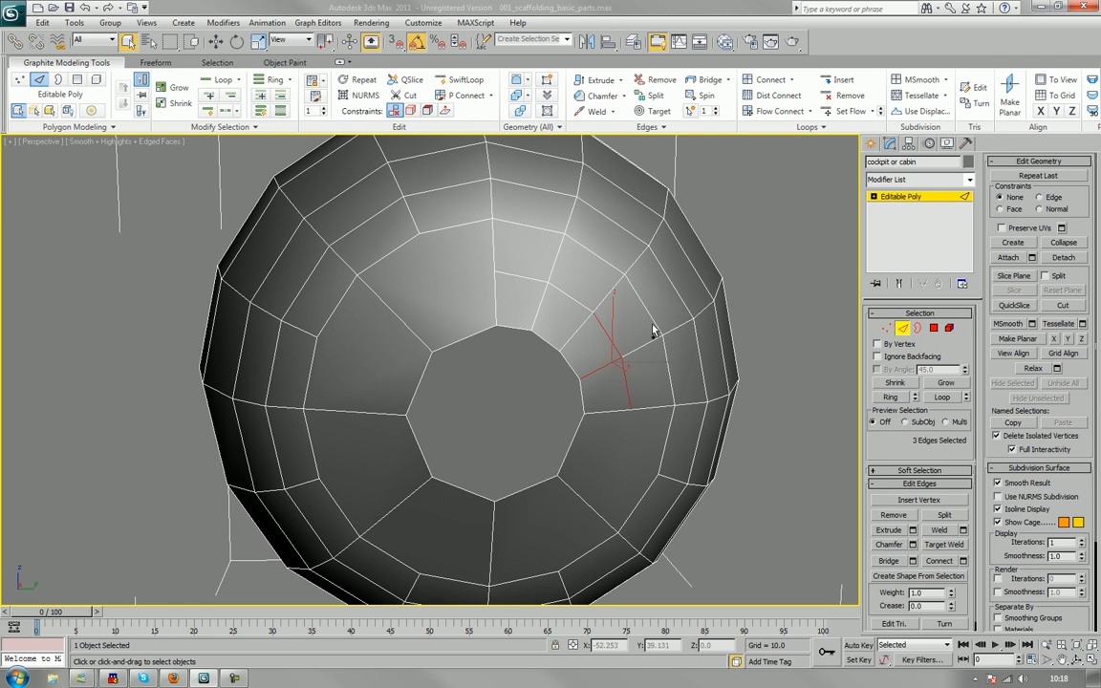
pyautogui.keyDown('ctrl'); pyautogui.click(645, 342); pyautogui.keyUp('ctrl')
pyautogui.press('BackSpace')
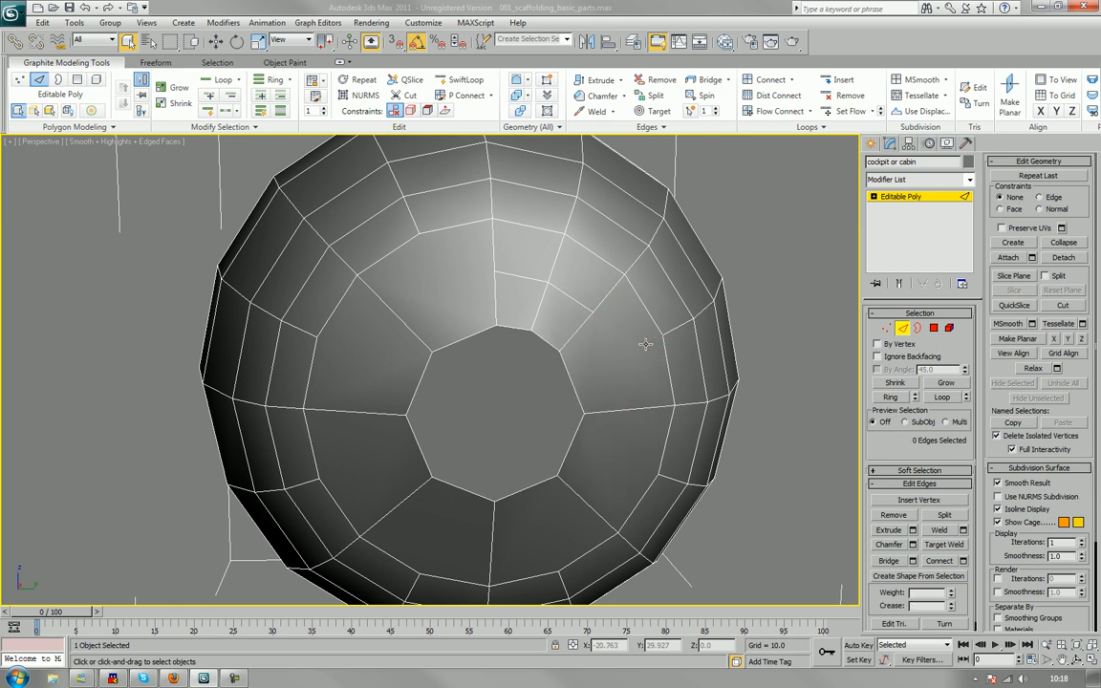
# Remove the last four crossing edges at the upper right of the front cap, leaving eight wide window segments.
pyautogui.keyDown('alt'); pyautogui.moveTo(623, 337); pyautogui.dragTo(618, 346, button='middle'); pyautogui.keyUp('alt')
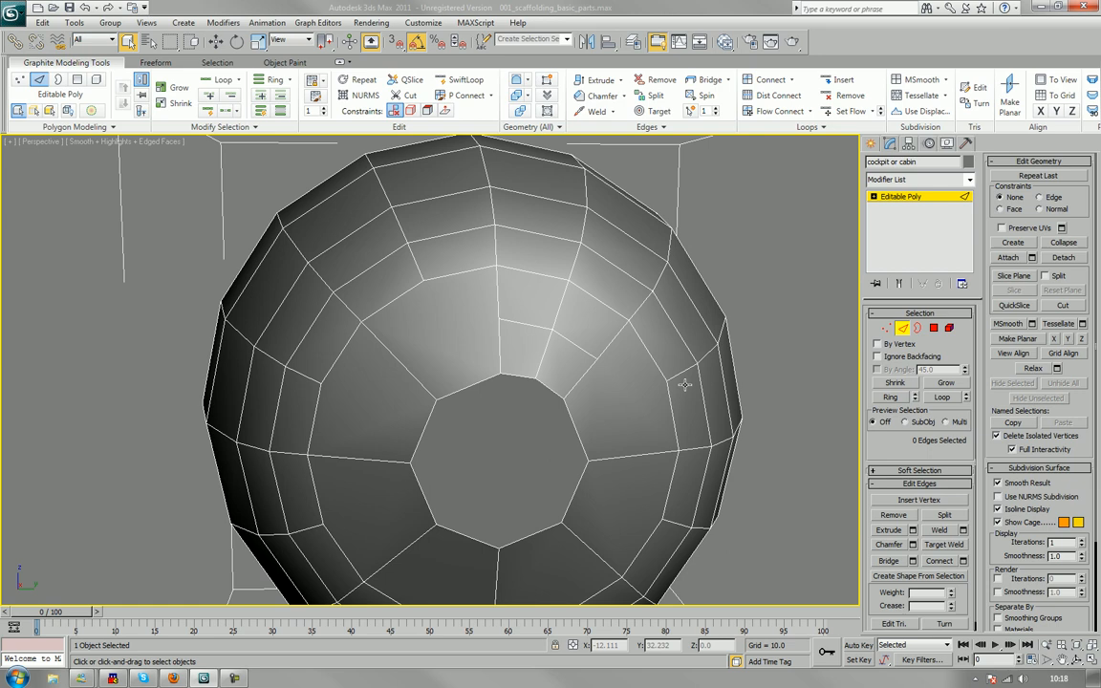
pyautogui.click(537, 329)
pyautogui.keyDown('ctrl'); pyautogui.click(547, 345); pyautogui.keyUp('ctrl')
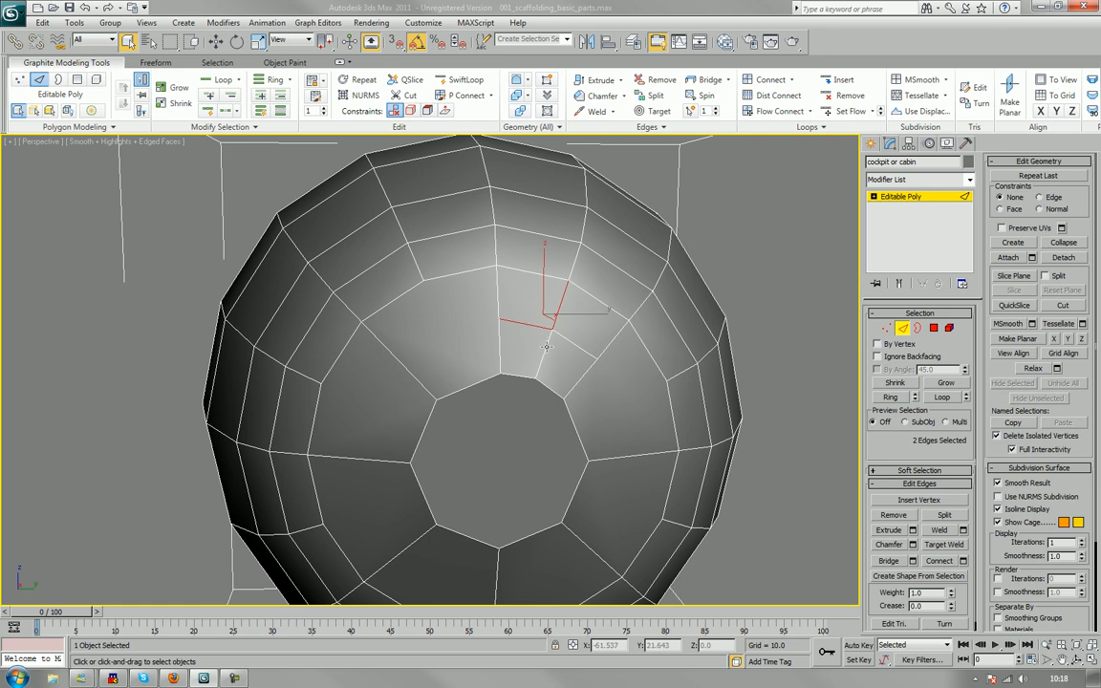
pyautogui.keyDown('ctrl'); pyautogui.click(560, 337); pyautogui.keyUp('ctrl')
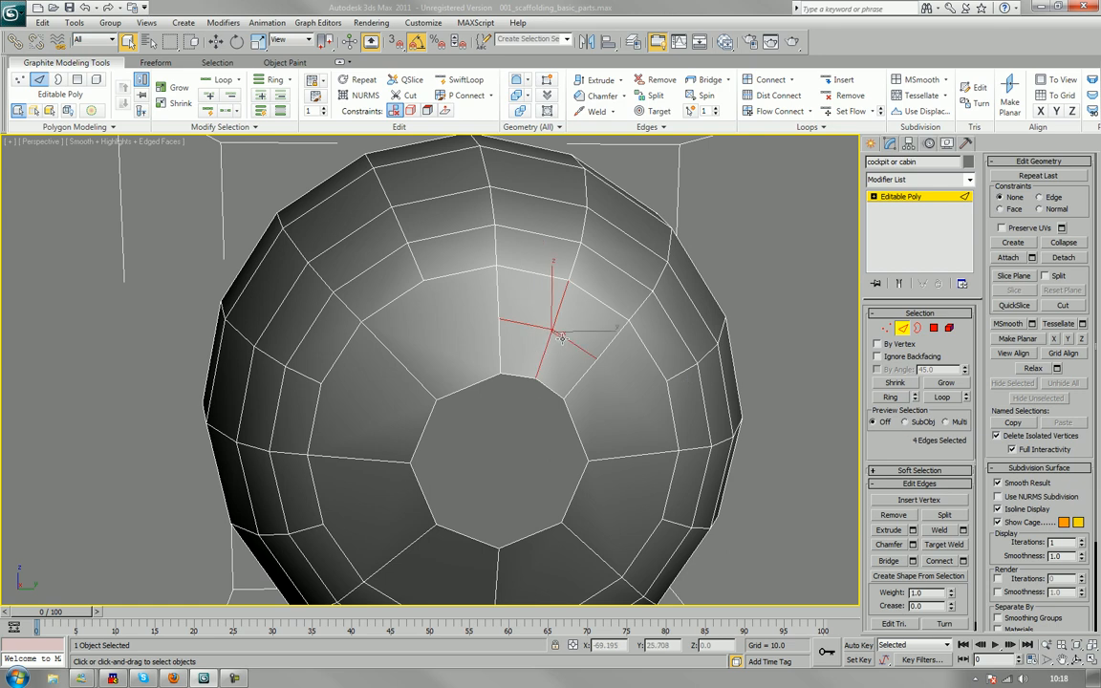
pyautogui.press('BackSpace')
# Insert an edge loop with SwiftLoop in the narrow polygon band just outside the eight window segments.
pyautogui.keyDown('alt'); pyautogui.moveTo(444, 418); pyautogui.dragTo(530, 384, button='middle'); pyautogui.keyUp('alt')
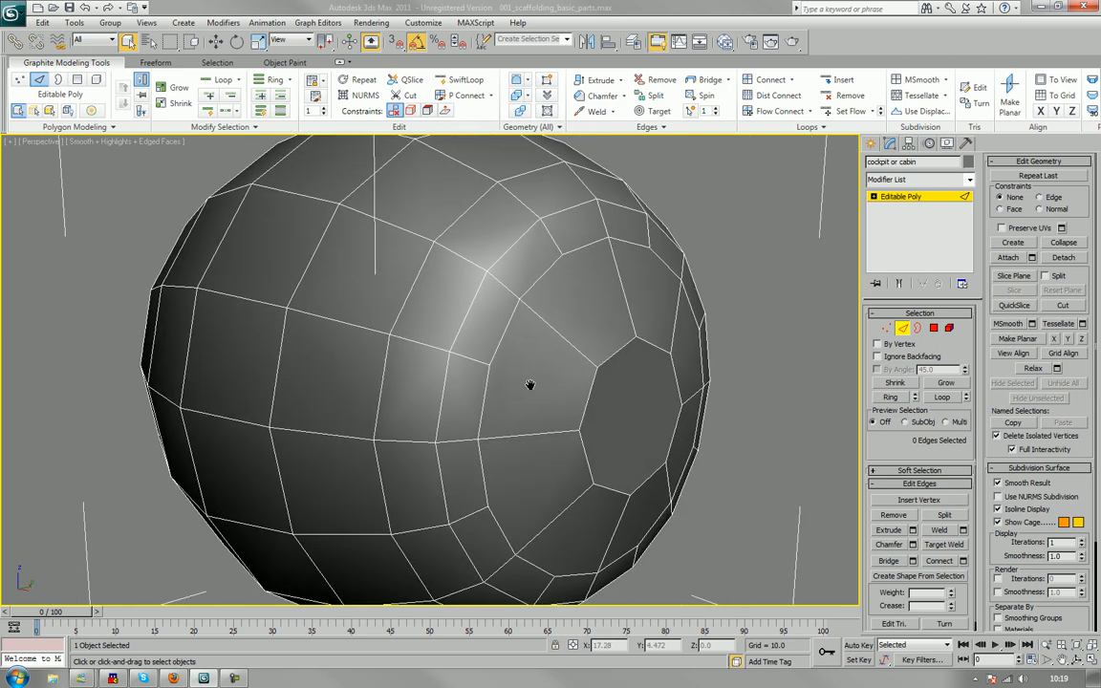
pyautogui.keyDown('alt'); pyautogui.moveTo(530, 384); pyautogui.dragTo(521, 350, button='middle'); pyautogui.keyUp('alt')
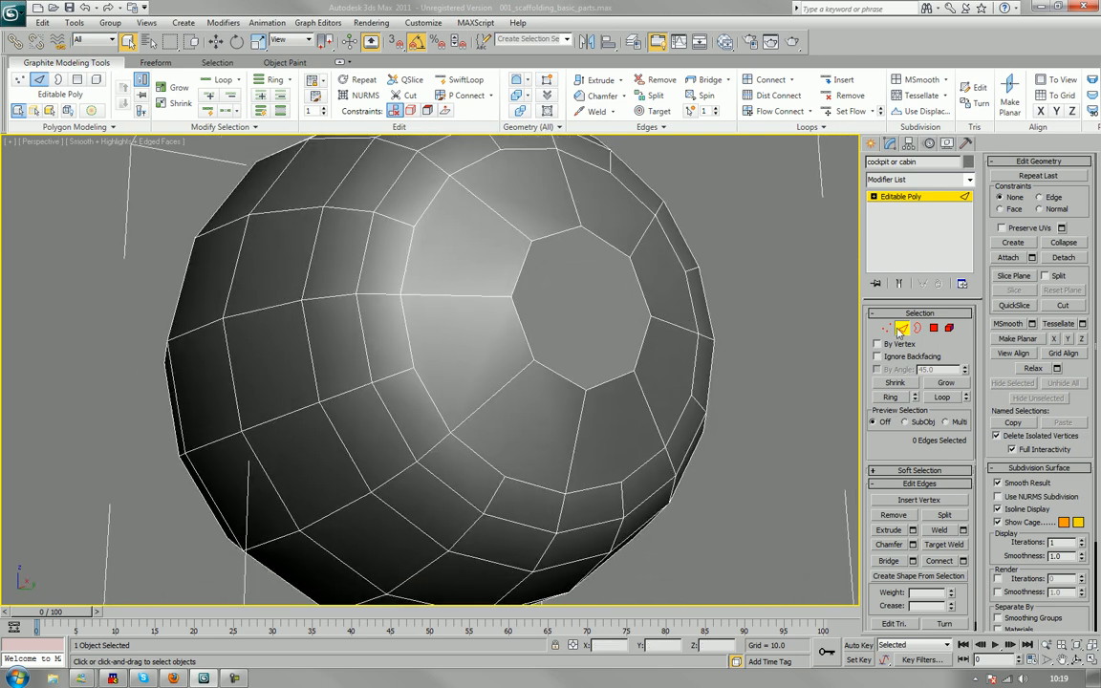
pyautogui.click(902, 328)
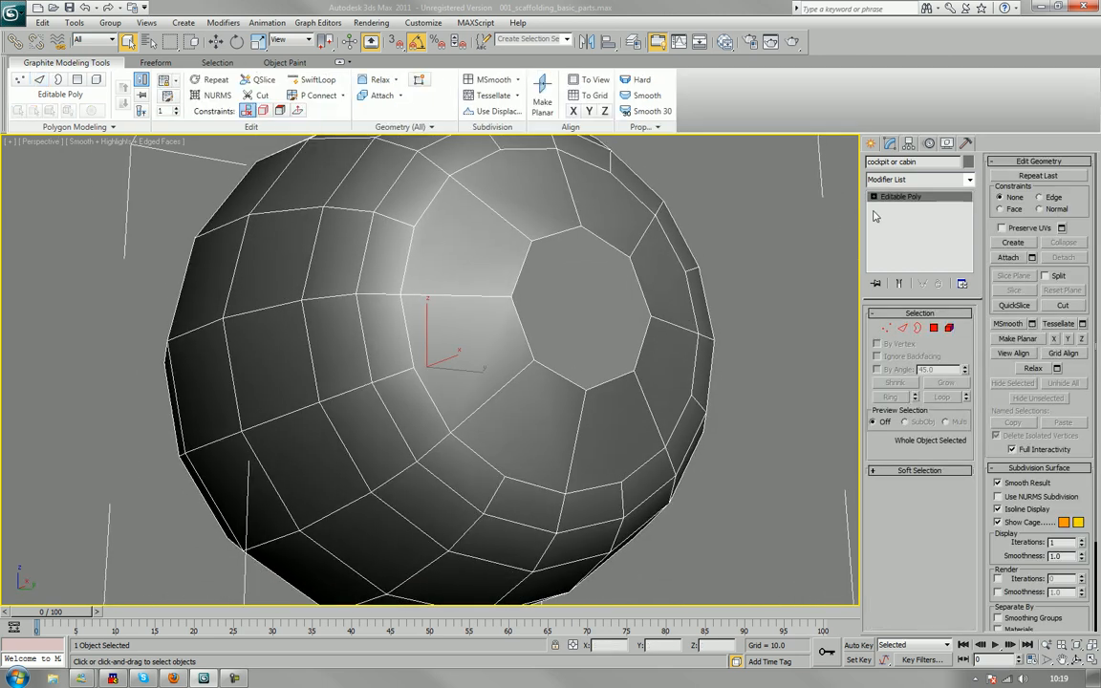
pyautogui.click(318, 80)
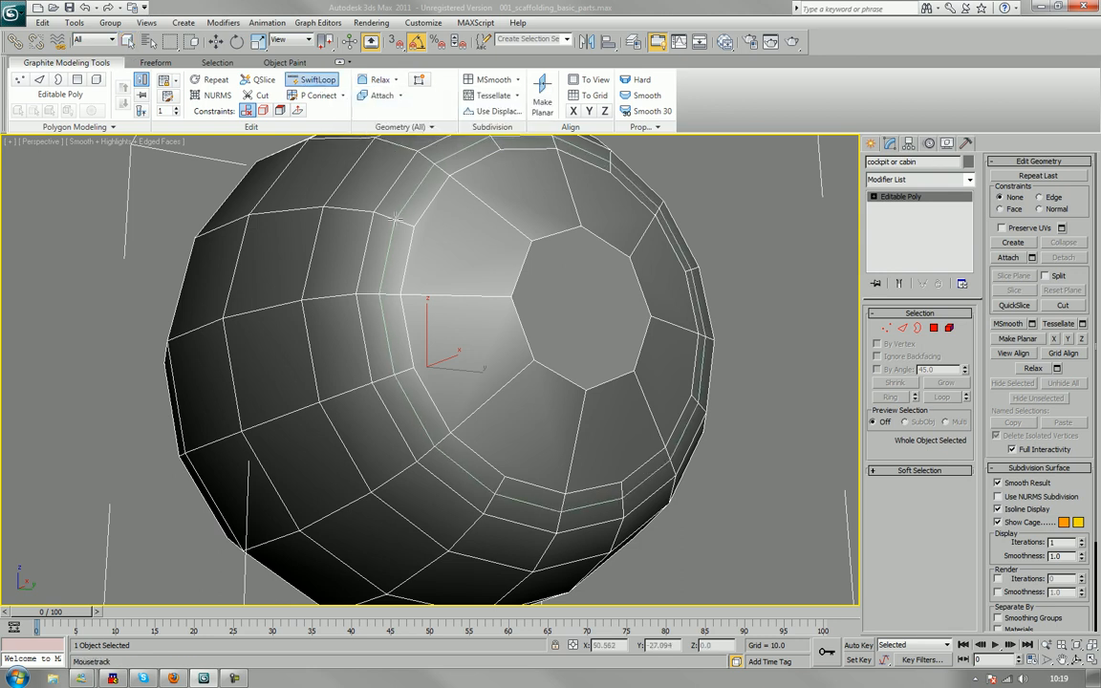
pyautogui.click(394, 218)
pyautogui.rightClick(702, 180)
# Select the eight window segments and the central cap on the cockpit's front as polygons.
pyautogui.keyDown('alt'); pyautogui.moveTo(701, 181); pyautogui.dragTo(781, 233, button='middle'); pyautogui.keyUp('alt')
pyautogui.keyDown('alt'); pyautogui.moveTo(519, 298); pyautogui.dragTo(578, 309, button='middle'); pyautogui.keyUp('alt')
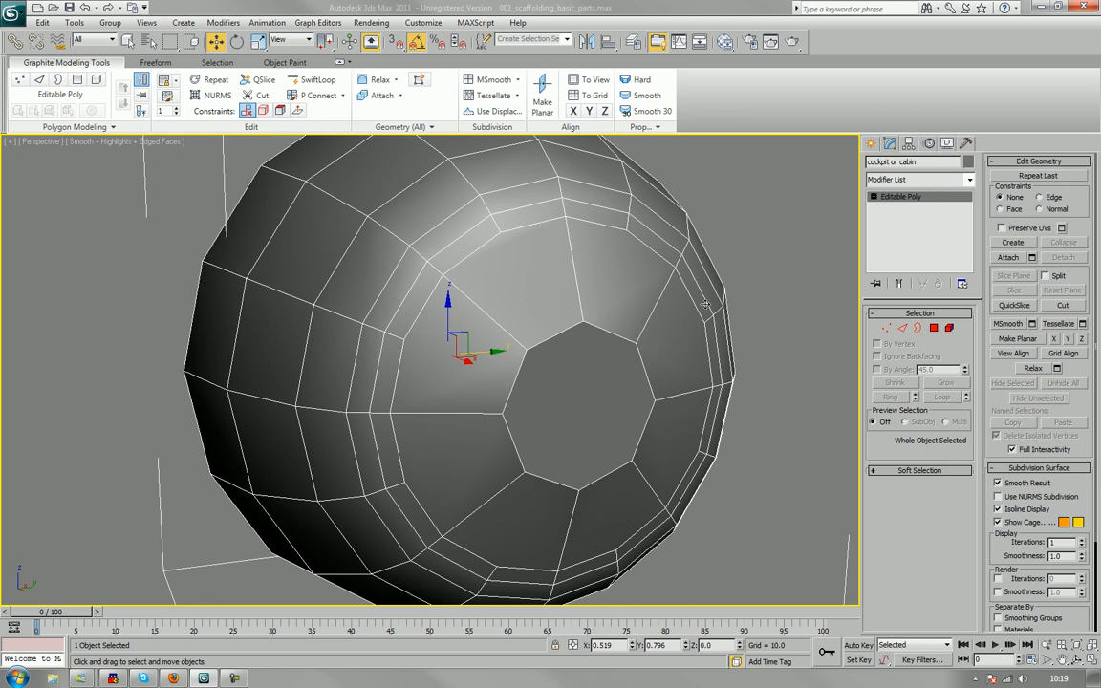
pyautogui.press('4')
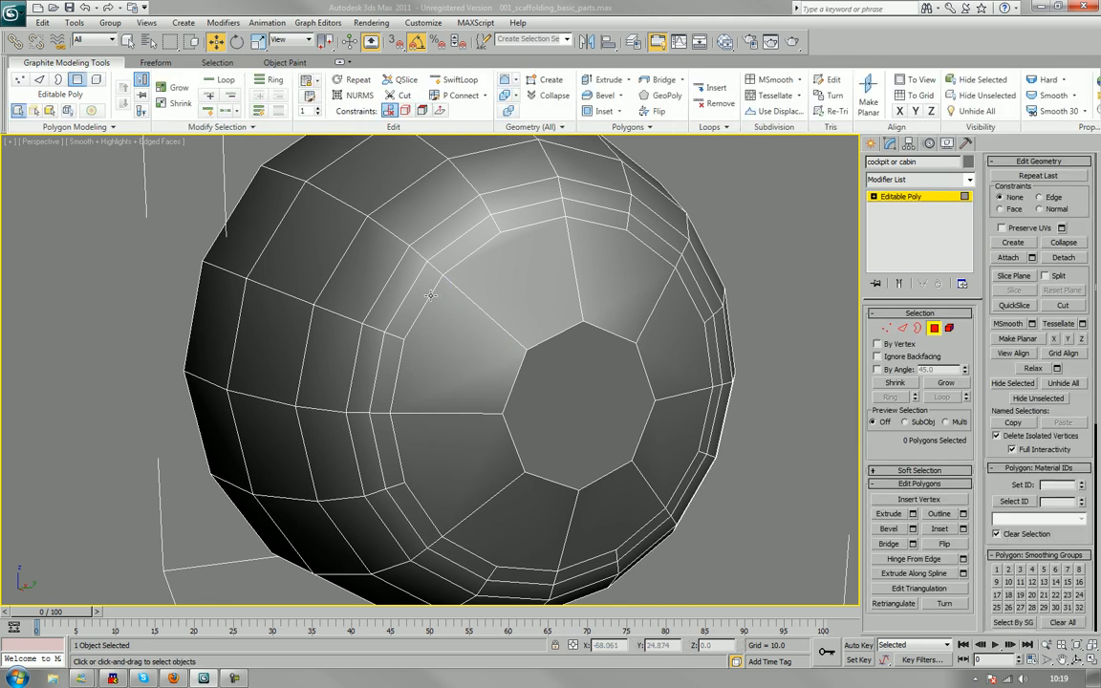
pyautogui.click(481, 316)
pyautogui.keyDown('ctrl'); pyautogui.click(520, 263); pyautogui.keyUp('ctrl')
pyautogui.keyDown('ctrl'); pyautogui.click(602, 277); pyautogui.keyUp('ctrl')
pyautogui.keyDown('ctrl'); pyautogui.click(668, 344); pyautogui.keyUp('ctrl')
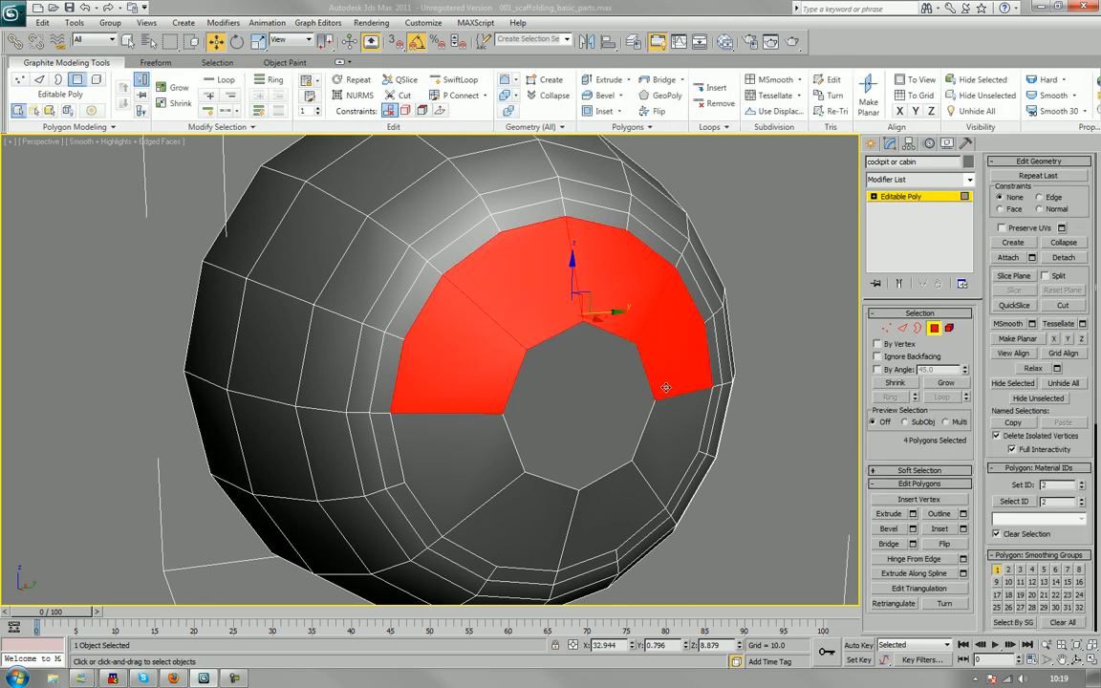
pyautogui.keyDown('ctrl'); pyautogui.click(673, 423); pyautogui.keyUp('ctrl')
pyautogui.keyDown('ctrl'); pyautogui.click(626, 511); pyautogui.keyUp('ctrl')
pyautogui.keyDown('ctrl'); pyautogui.click(516, 529); pyautogui.keyUp('ctrl')
pyautogui.keyDown('ctrl'); pyautogui.click(426, 434); pyautogui.keyUp('ctrl')
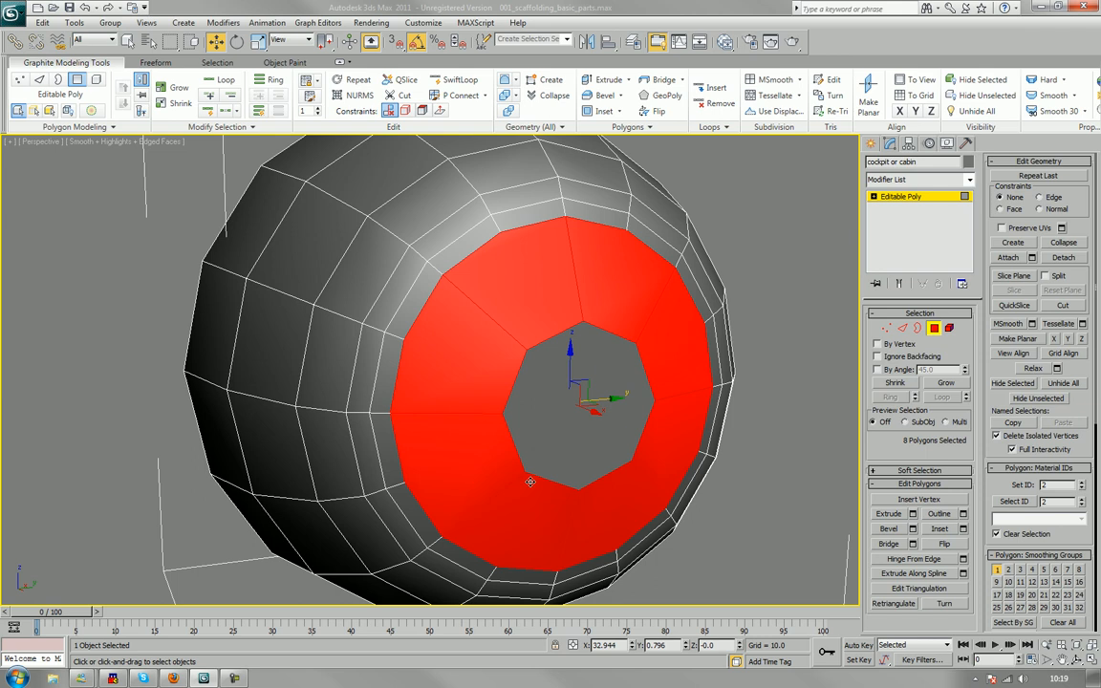
pyautogui.keyDown('ctrl'); pyautogui.click(597, 434); pyautogui.keyUp('ctrl')
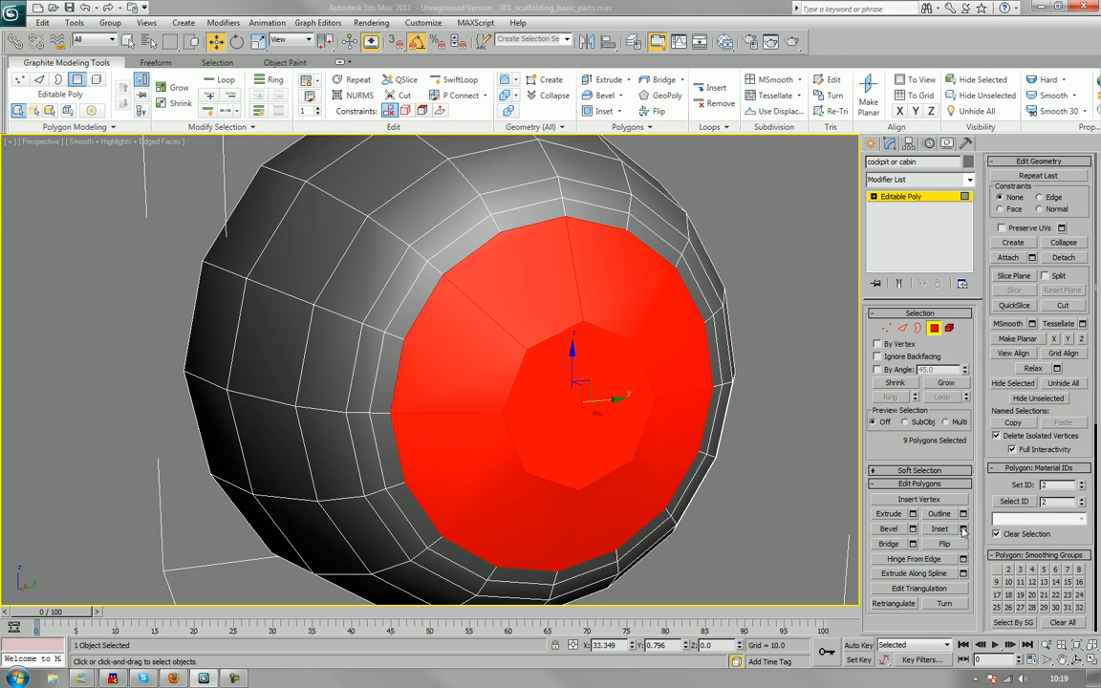
# Inset the nine selected polygons individually, by polygon, with an amount of 0.61 to form the window frames.
pyautogui.click(964, 532)
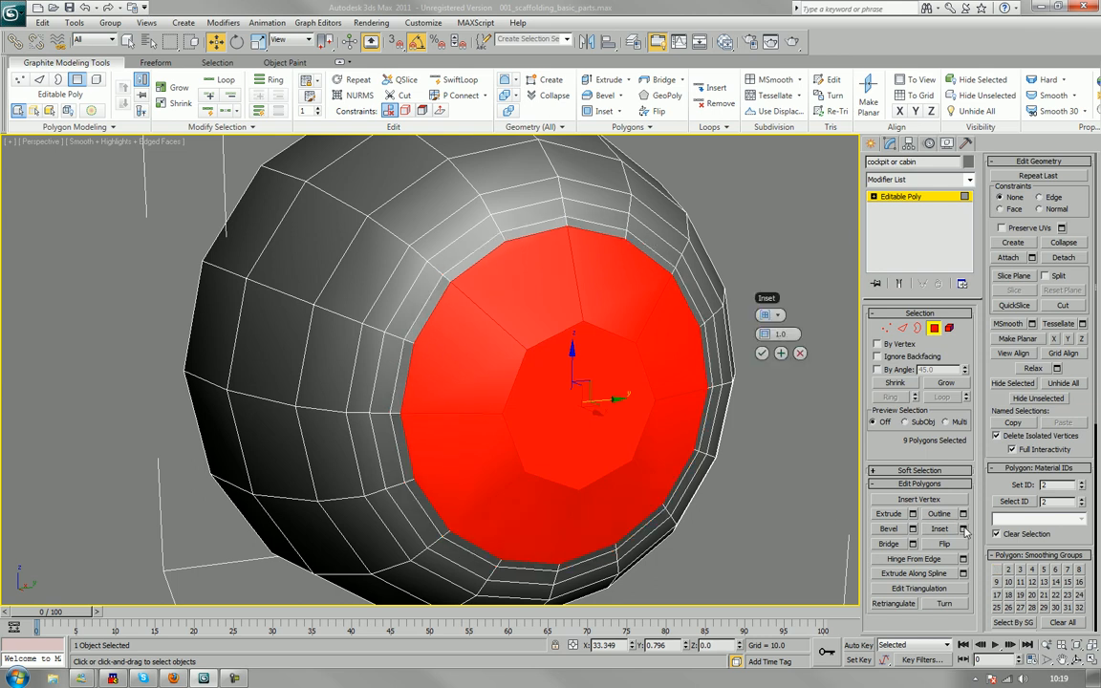
pyautogui.click(778, 315)
pyautogui.click(810, 335)
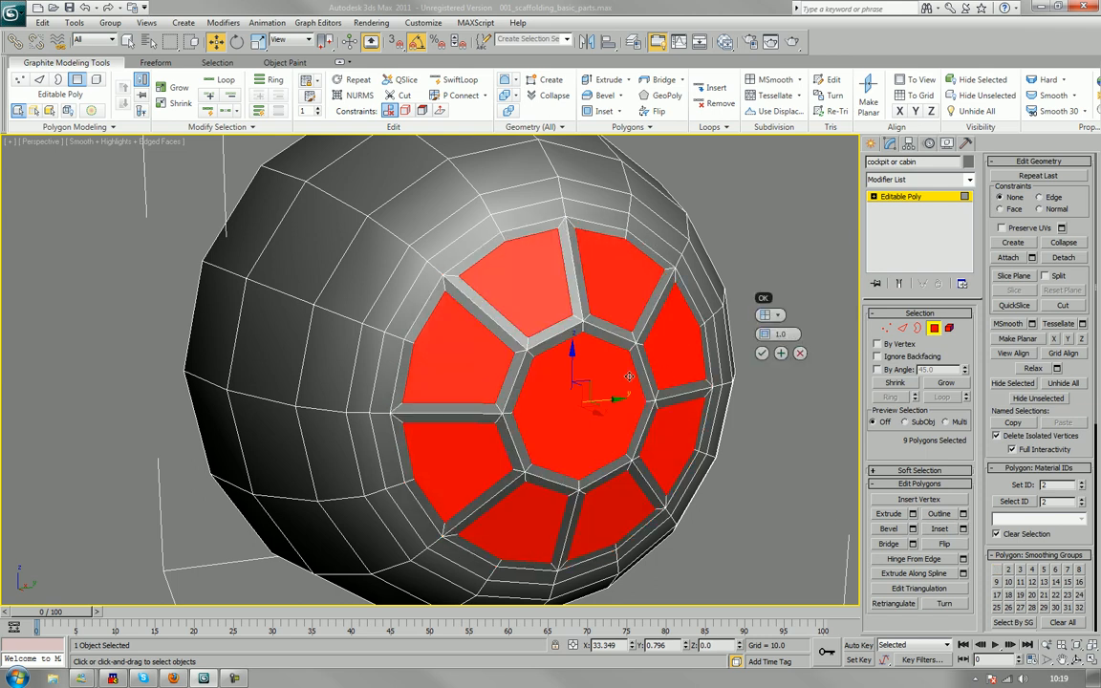
pyautogui.keyDown('alt'); pyautogui.moveTo(555, 342); pyautogui.dragTo(604, 374, button='middle'); pyautogui.keyUp('alt')
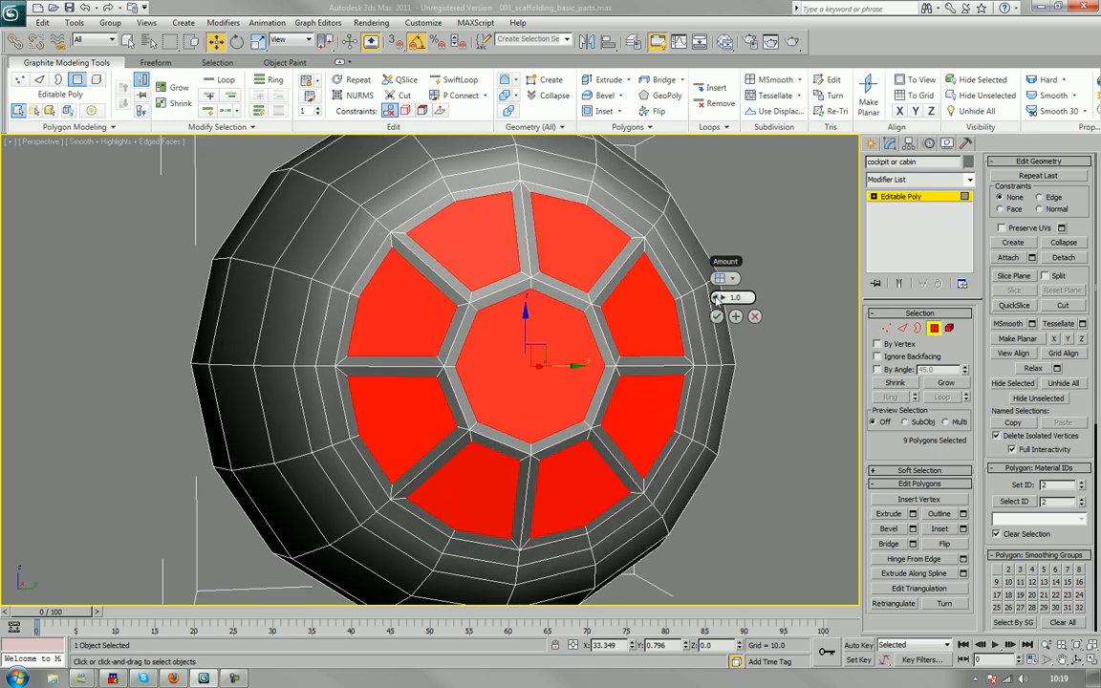
pyautogui.moveTo(718, 299); pyautogui.dragTo(716, 298)
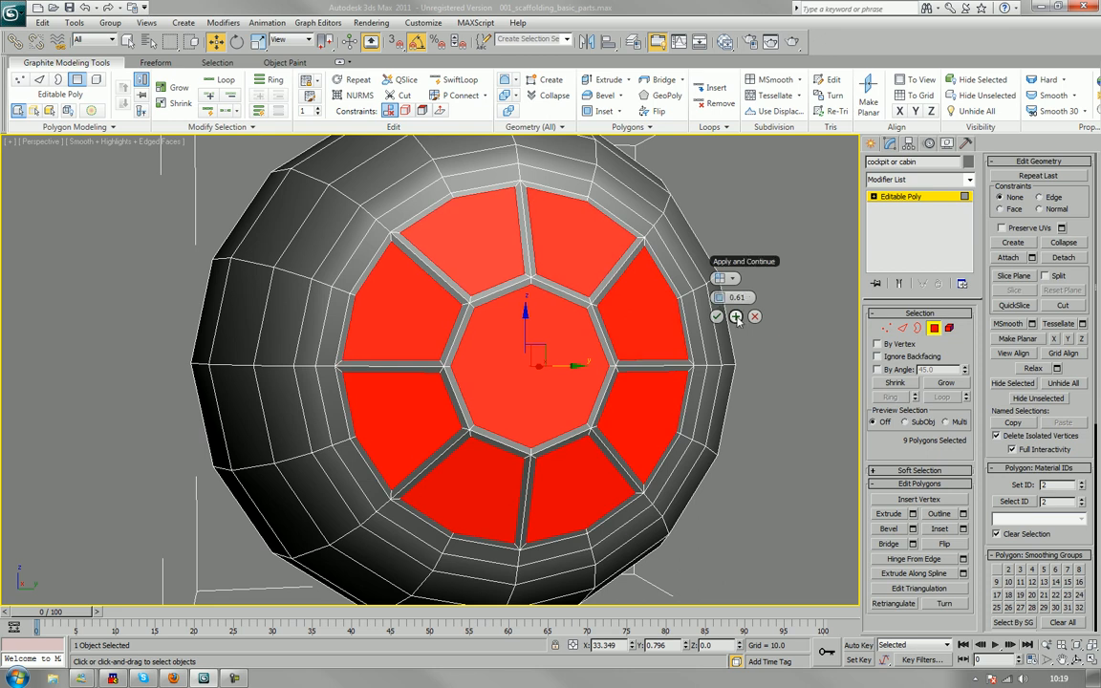
pyautogui.click(718, 318)
# Bevel the nine inset panes freehand by a very small amount.
pyautogui.keyDown('alt'); pyautogui.moveTo(562, 336); pyautogui.dragTo(685, 317, button='middle'); pyautogui.keyUp('alt')
pyautogui.scroll(3, 679, 361)
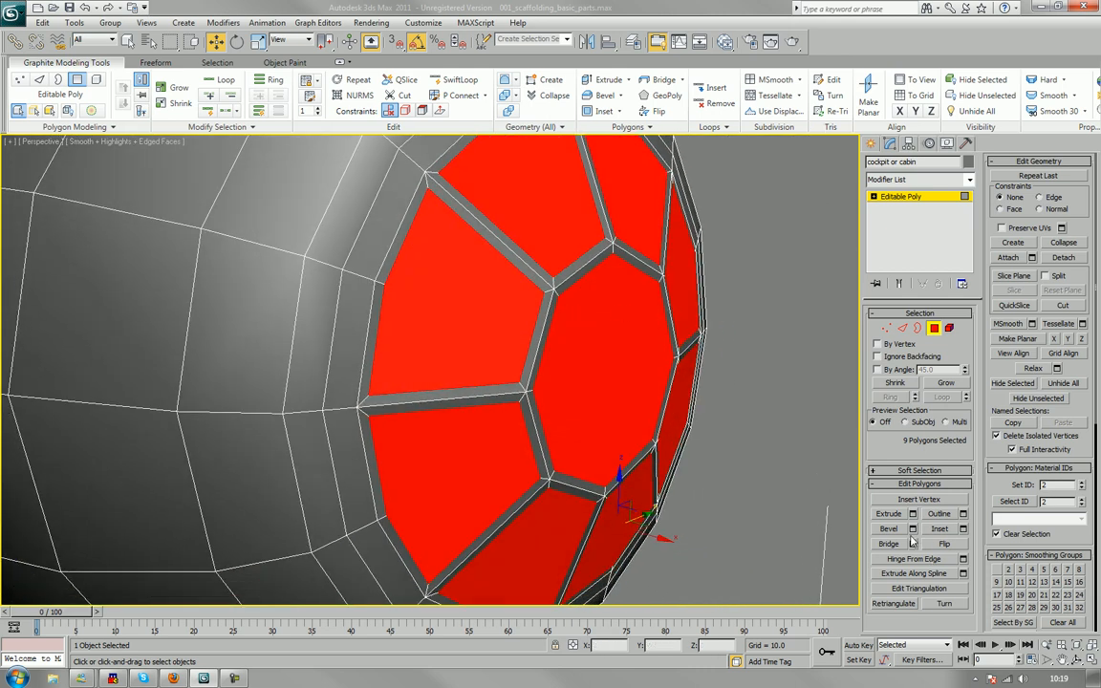
pyautogui.hotkey('ctrl', 'shift', 'b')
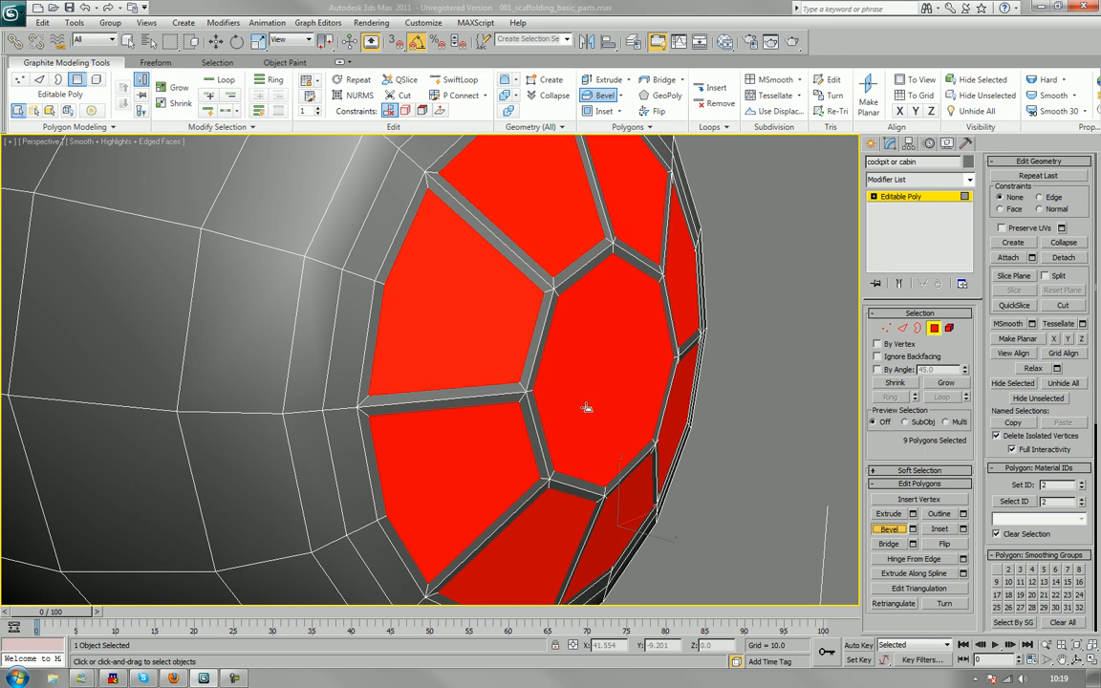
pyautogui.moveTo(503, 341)
pyautogui.mouseDown()
pyautogui.moveTo(509, 356)
pyautogui.moveTo(512, 340)
pyautogui.mouseUp()
pyautogui.rightClick(511, 370)
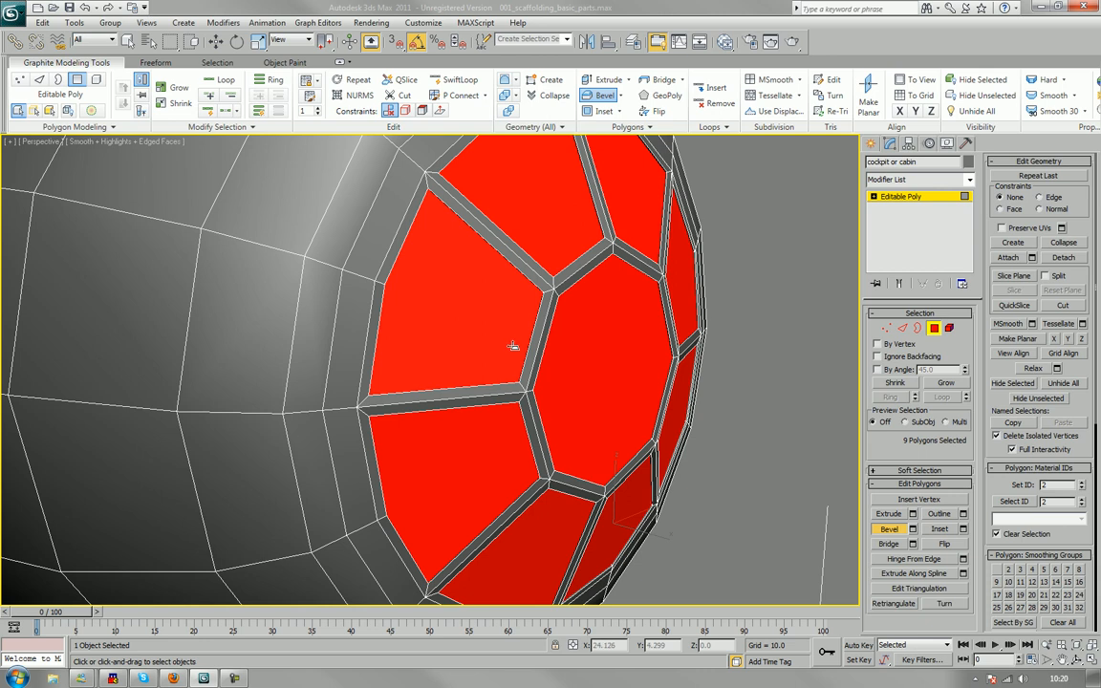
pyautogui.press('w')
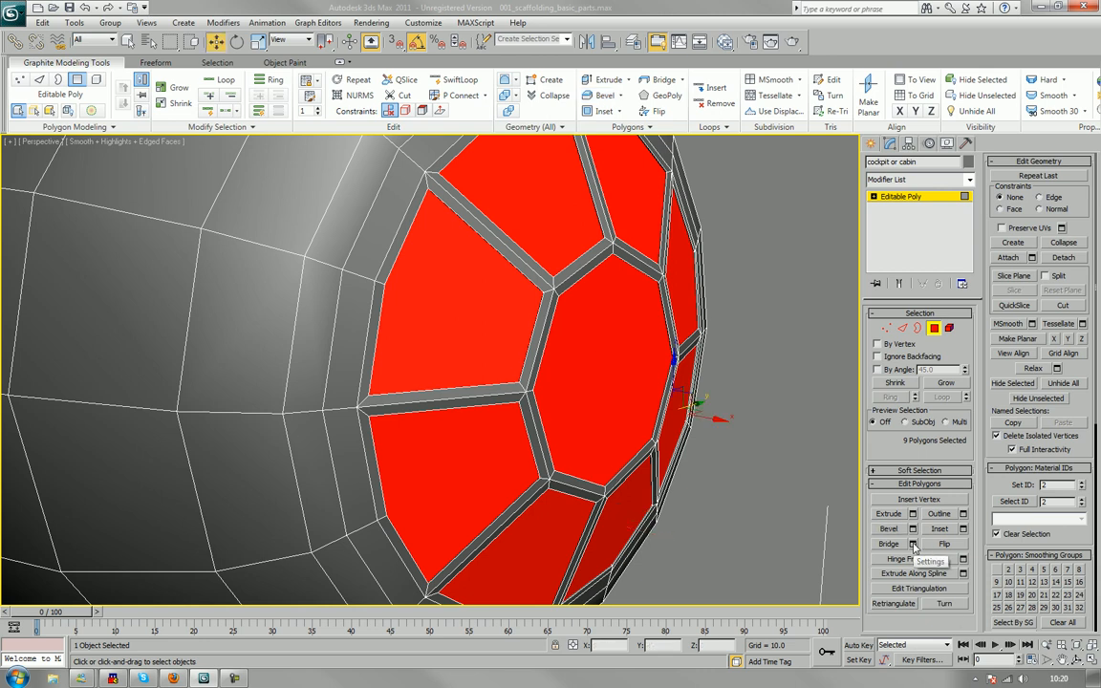
# Clear the pane selection, leave polygon level and examine the bevelled window frames from different angles.
pyautogui.rightClick(756, 431)
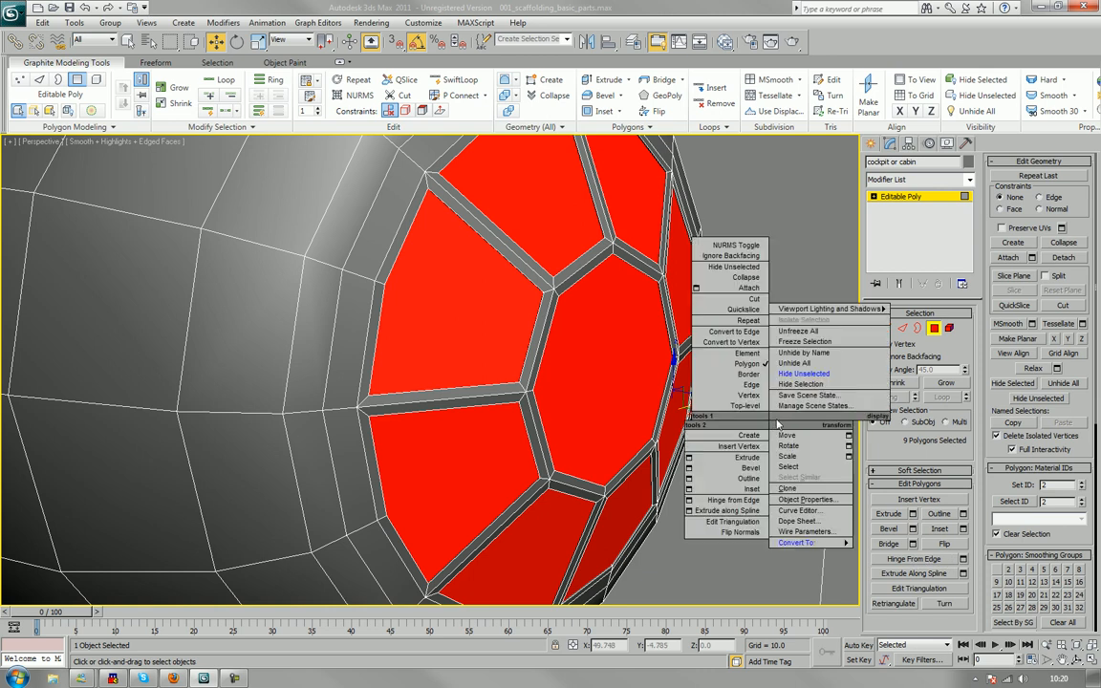
pyautogui.click(807, 181)
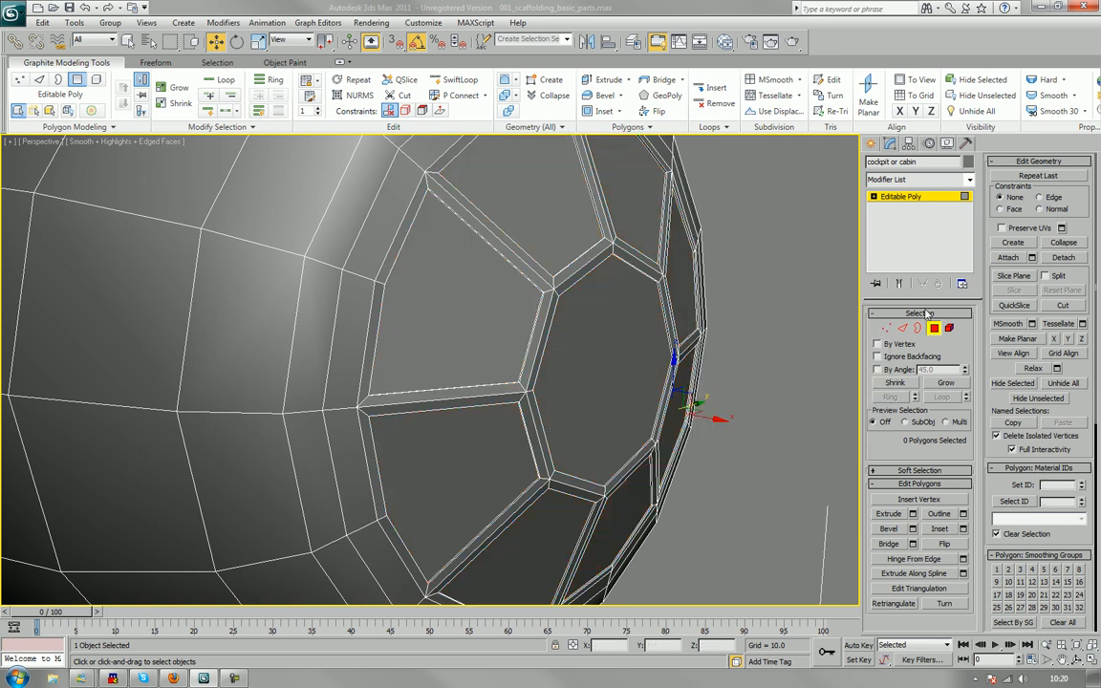
pyautogui.click(934, 328)
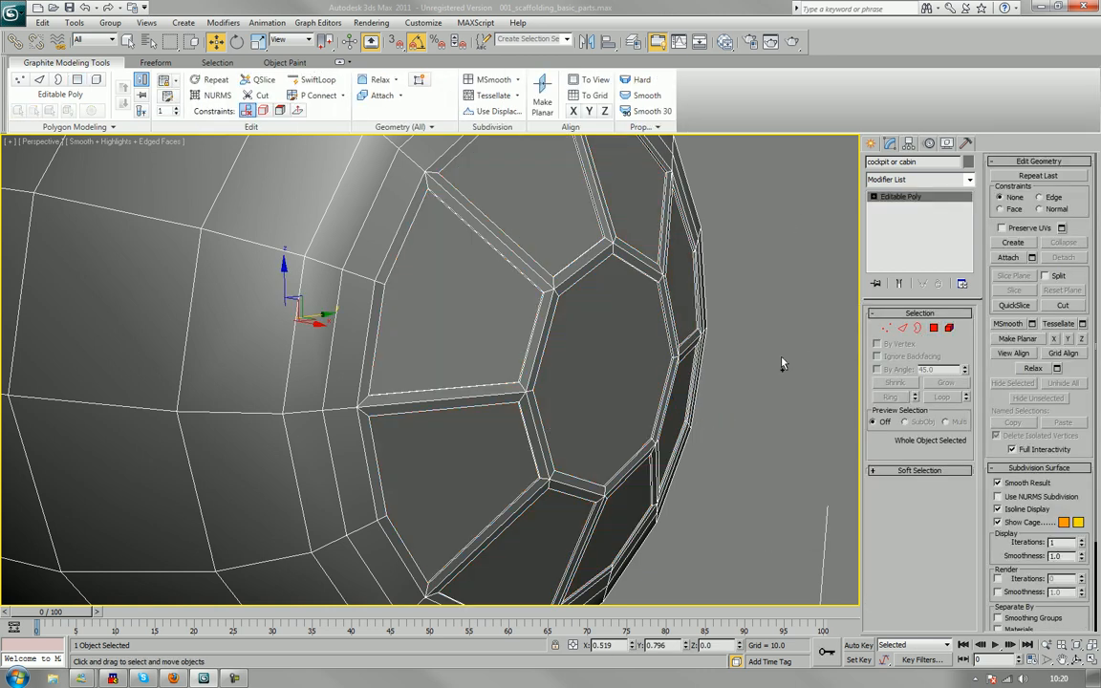
pyautogui.keyDown('alt'); pyautogui.moveTo(764, 365); pyautogui.dragTo(755, 376, button='middle'); pyautogui.keyUp('alt')
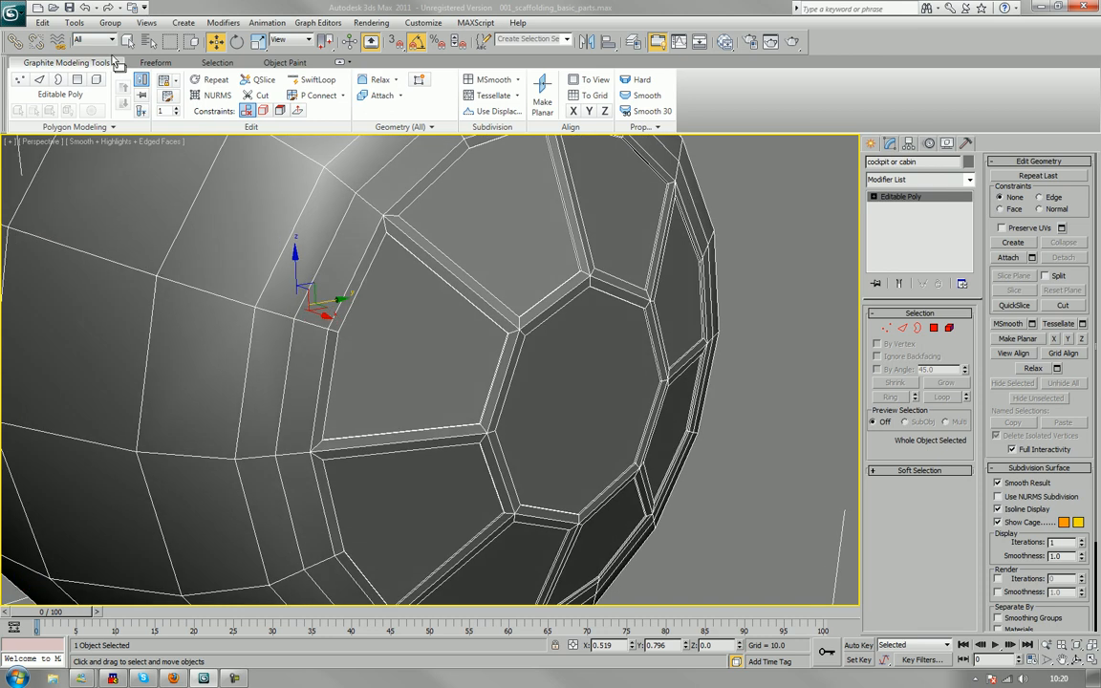
pyautogui.click(43, 24)
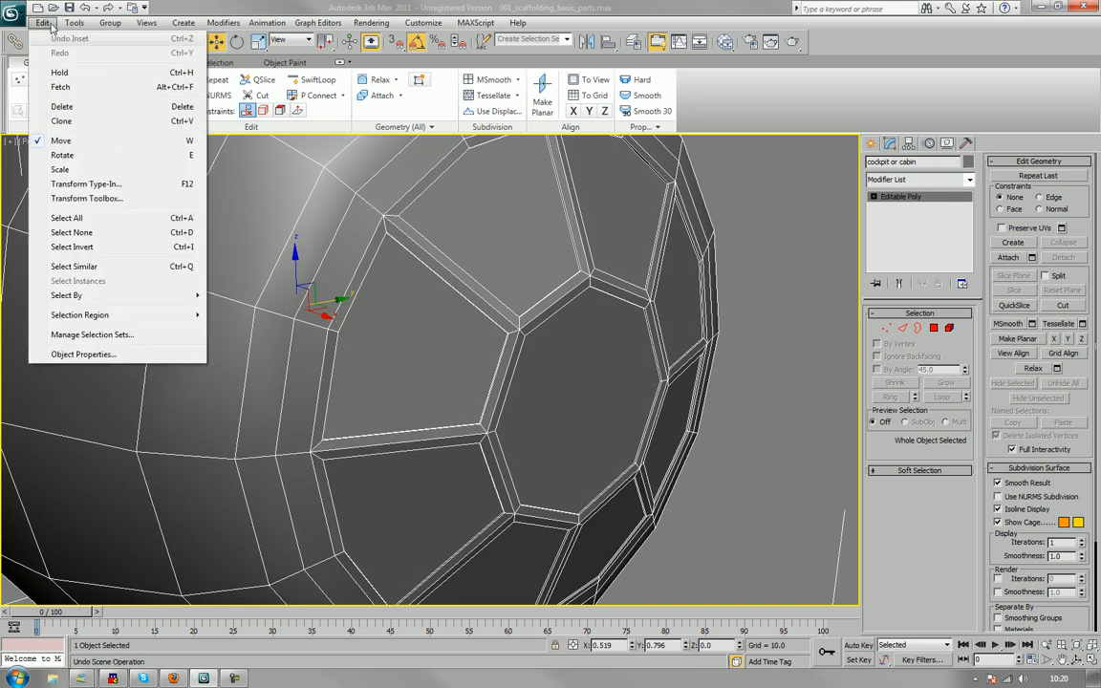
pyautogui.click(777, 347)
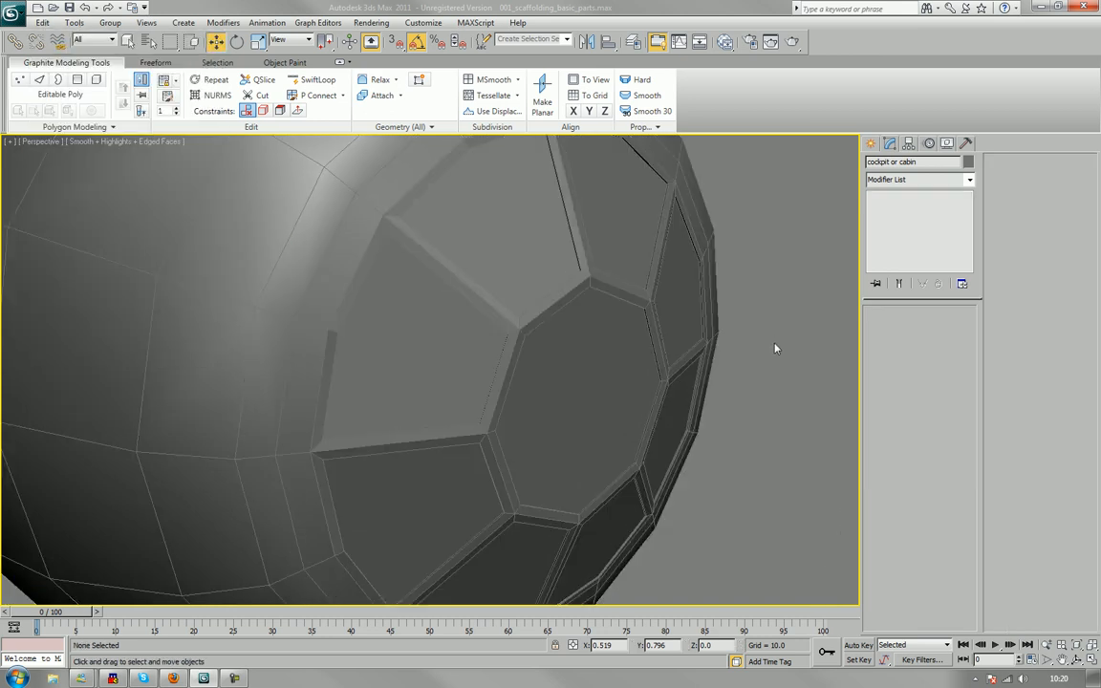
pyautogui.moveTo(777, 348)
pyautogui.keyDown('alt'); pyautogui.mouseDown(button='middle')
pyautogui.moveTo(799, 329)
pyautogui.moveTo(795, 340)
pyautogui.mouseUp(button='middle'); pyautogui.keyUp('alt')
pyautogui.click(642, 333)
pyautogui.keyDown('alt'); pyautogui.moveTo(643, 333); pyautogui.dragTo(635, 384, button='middle'); pyautogui.keyUp('alt')
# Select the central cap, the four upper window panes and the lower-left pane beside it at polygon level.
pyautogui.click(934, 331)
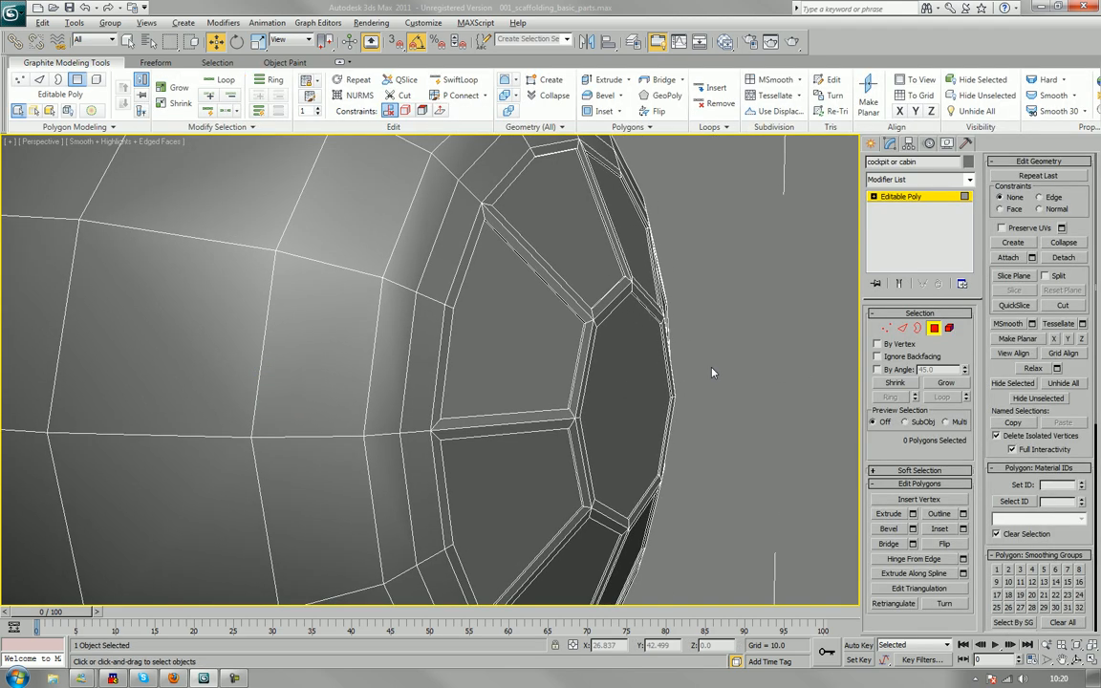
pyautogui.keyDown('alt'); pyautogui.moveTo(713, 373); pyautogui.dragTo(695, 382, button='middle'); pyautogui.keyUp('alt')
pyautogui.press('F3')
pyautogui.press('F3')
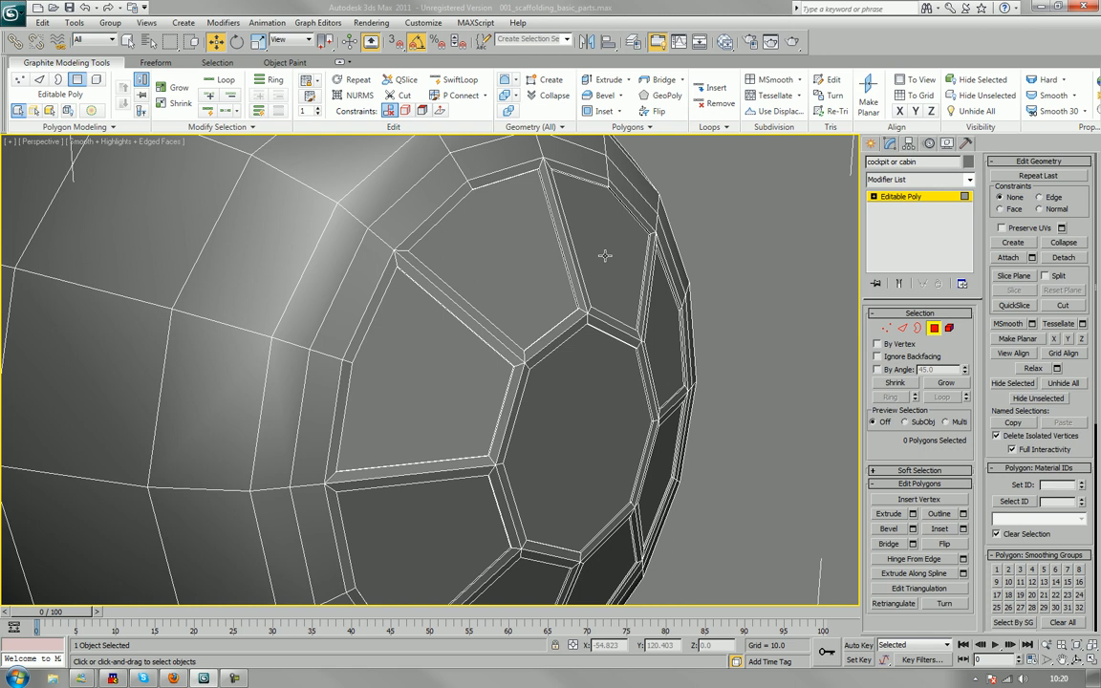
pyautogui.click(502, 251)
pyautogui.keyDown('ctrl'); pyautogui.click(600, 263); pyautogui.keyUp('ctrl')
pyautogui.keyDown('ctrl'); pyautogui.click(669, 315); pyautogui.keyUp('ctrl')
pyautogui.keyDown('ctrl'); pyautogui.click(598, 415); pyautogui.keyUp('ctrl')
pyautogui.keyDown('ctrl'); pyautogui.click(455, 393); pyautogui.keyUp('ctrl')
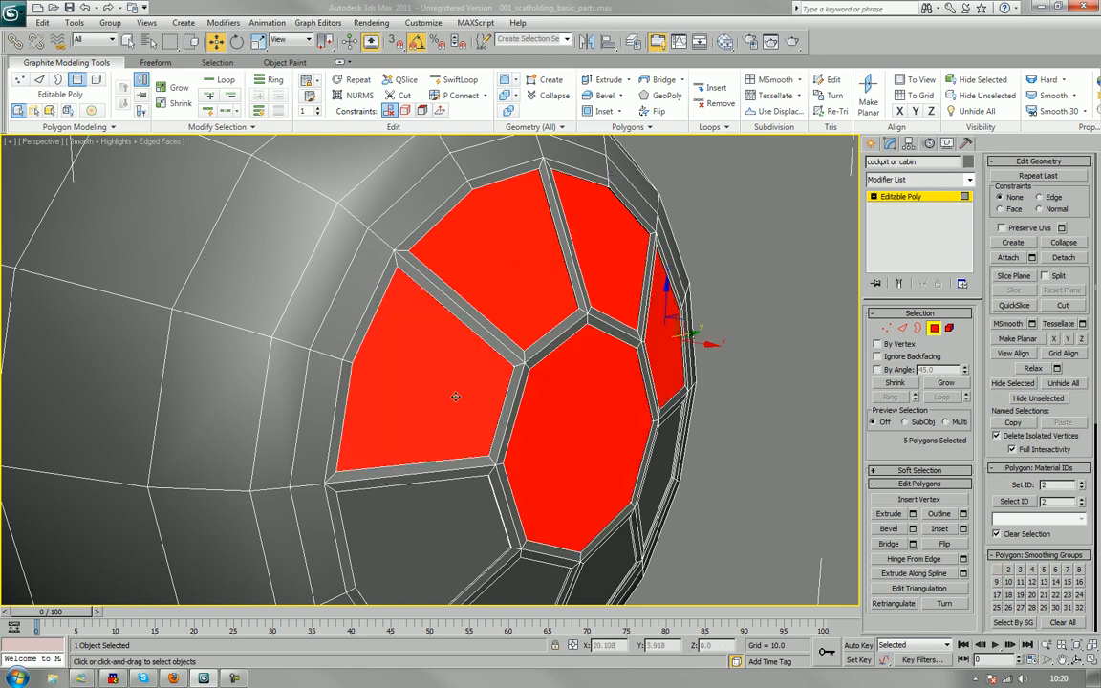
pyautogui.keyDown('ctrl'); pyautogui.click(430, 553); pyautogui.keyUp('ctrl')
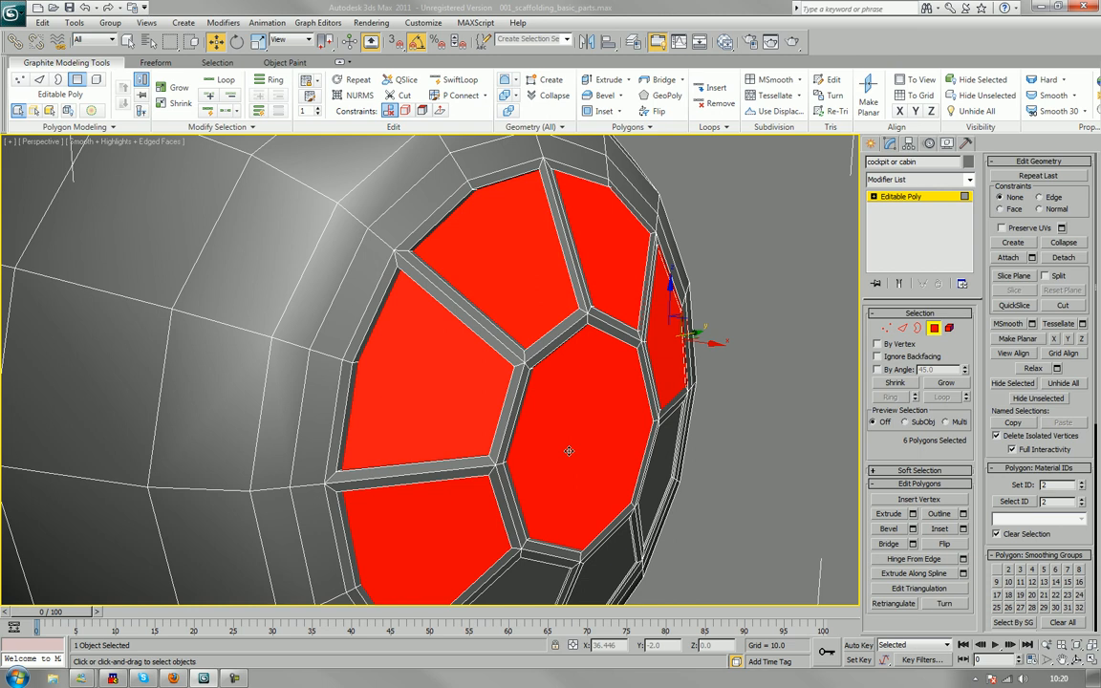
# Add the three remaining lower window panes to the polygon selection.
pyautogui.keyDown('alt'); pyautogui.moveTo(570, 449); pyautogui.dragTo(572, 376, button='middle'); pyautogui.keyUp('alt')
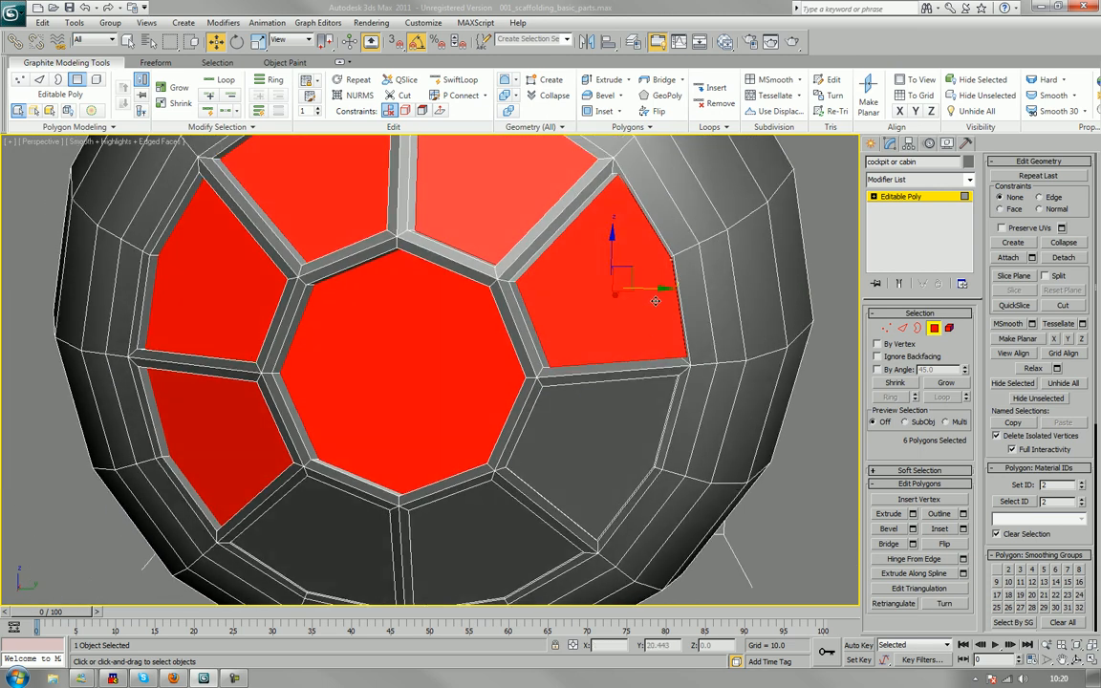
pyautogui.moveTo(656, 286); pyautogui.dragTo(649, 286)
pyautogui.keyDown('alt'); pyautogui.moveTo(573, 315); pyautogui.dragTo(672, 361, button='middle'); pyautogui.keyUp('alt')
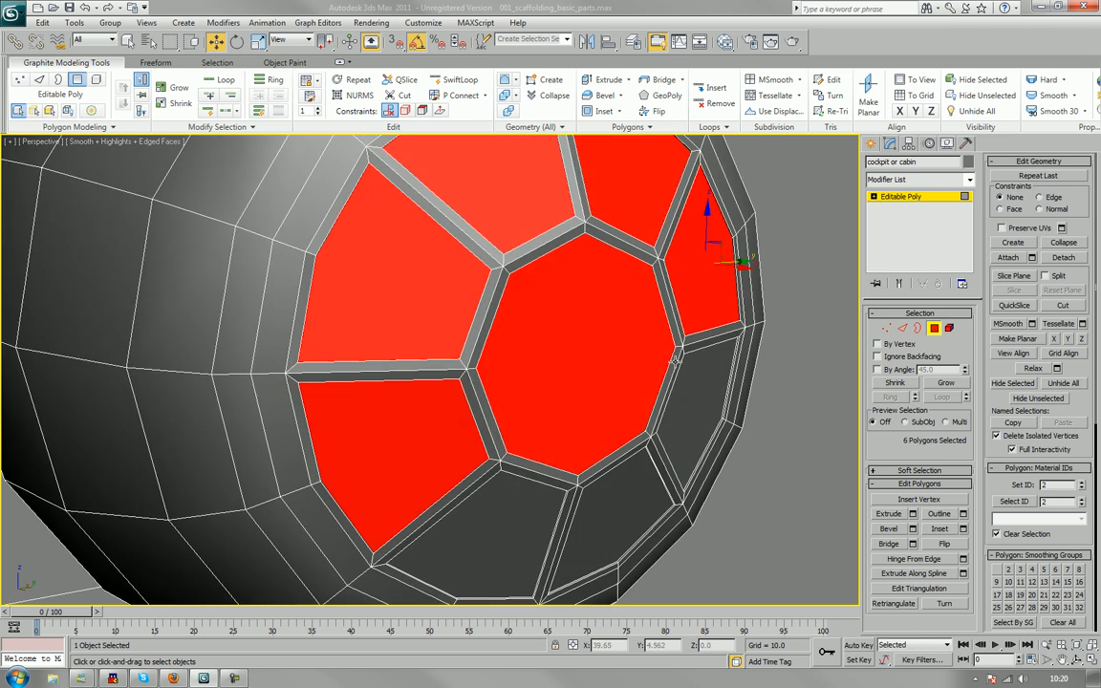
pyautogui.keyDown('ctrl'); pyautogui.click(535, 531); pyautogui.keyUp('ctrl')
pyautogui.keyDown('ctrl'); pyautogui.click(690, 404); pyautogui.keyUp('ctrl')
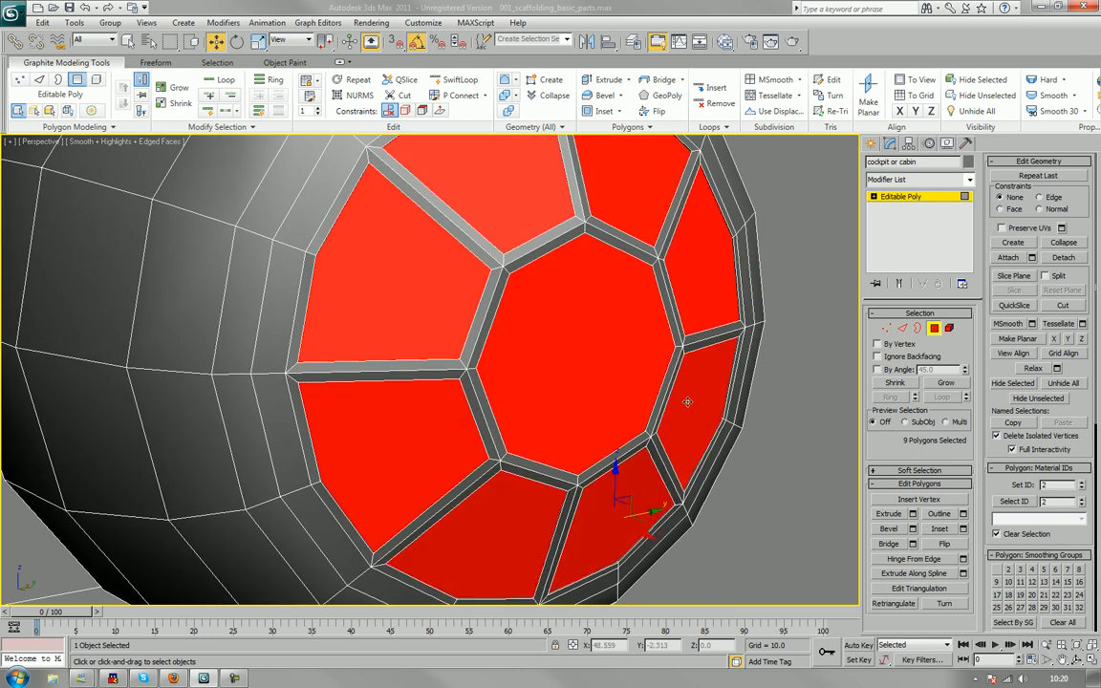
pyautogui.moveTo(698, 411); pyautogui.dragTo(723, 432, button='middle')
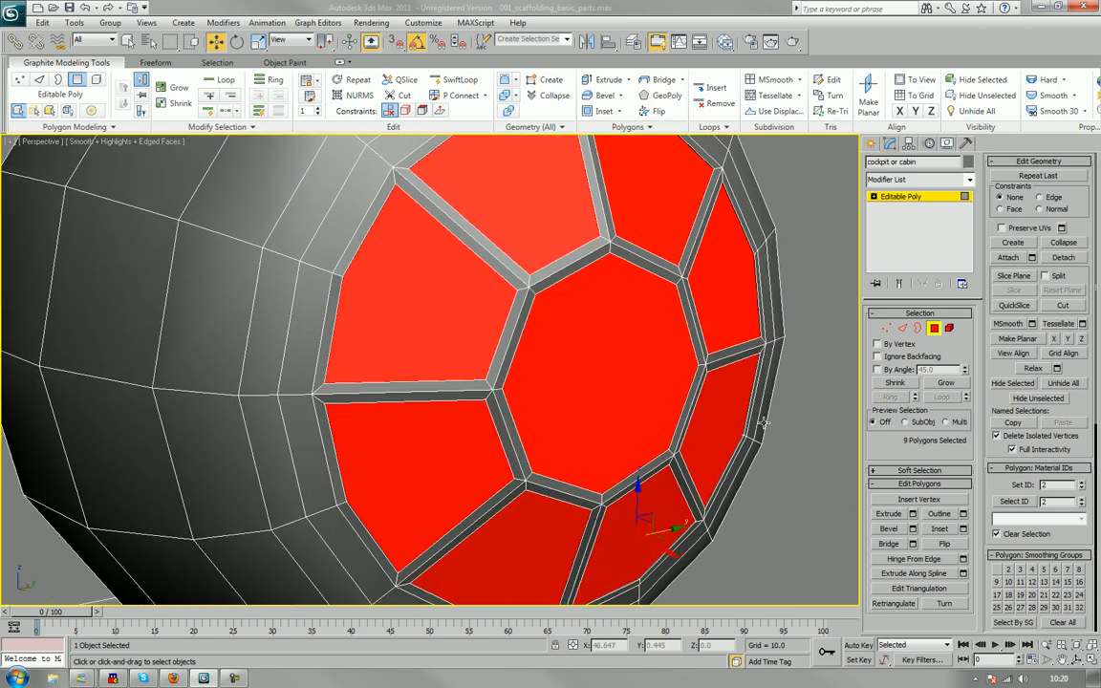
# Extrude the nine selected panes inward along their own normals with a height of -0.514, and leave polygon level.
pyautogui.click(913, 514)
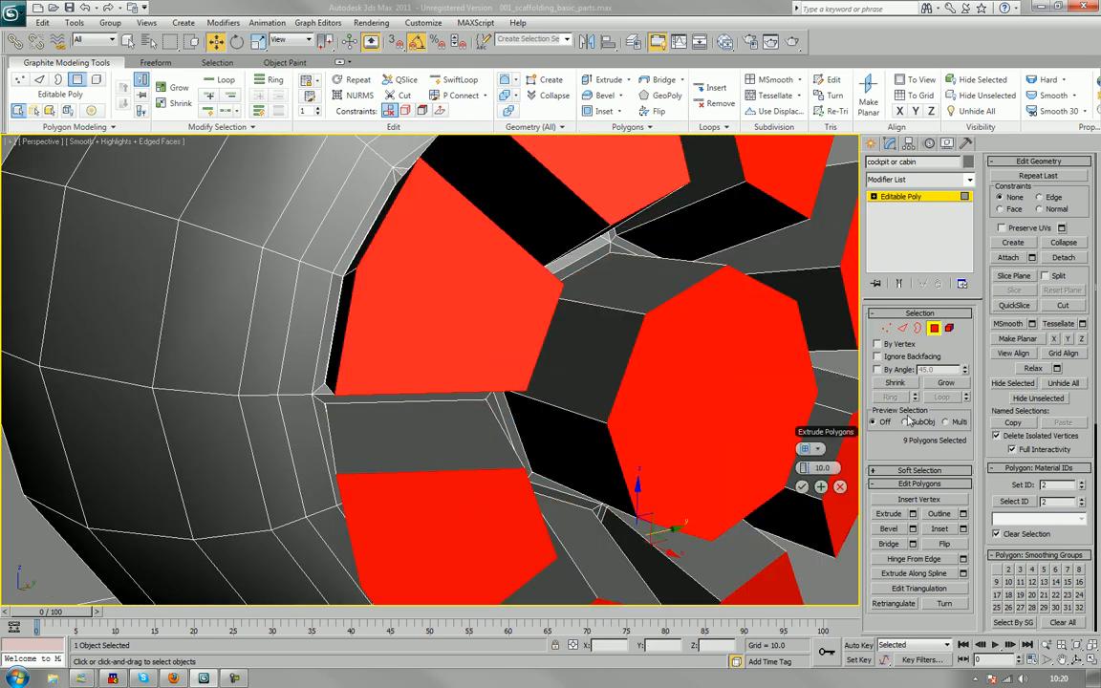
pyautogui.click(830, 448)
pyautogui.click(856, 472)
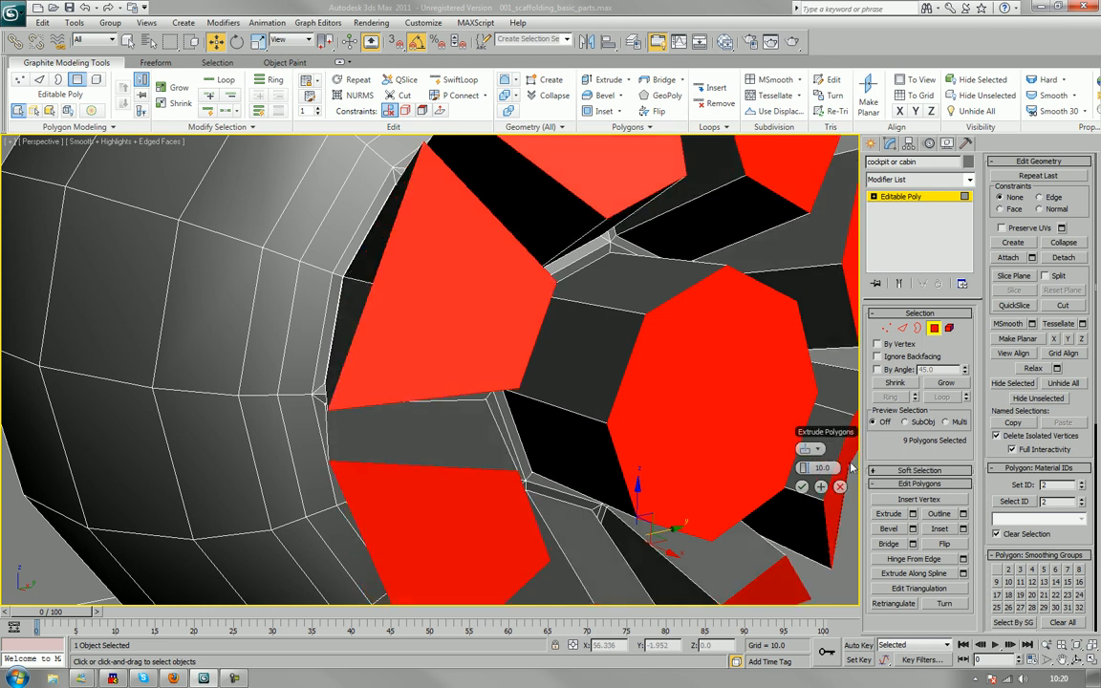
pyautogui.moveTo(807, 467); pyautogui.dragTo(744, 478)
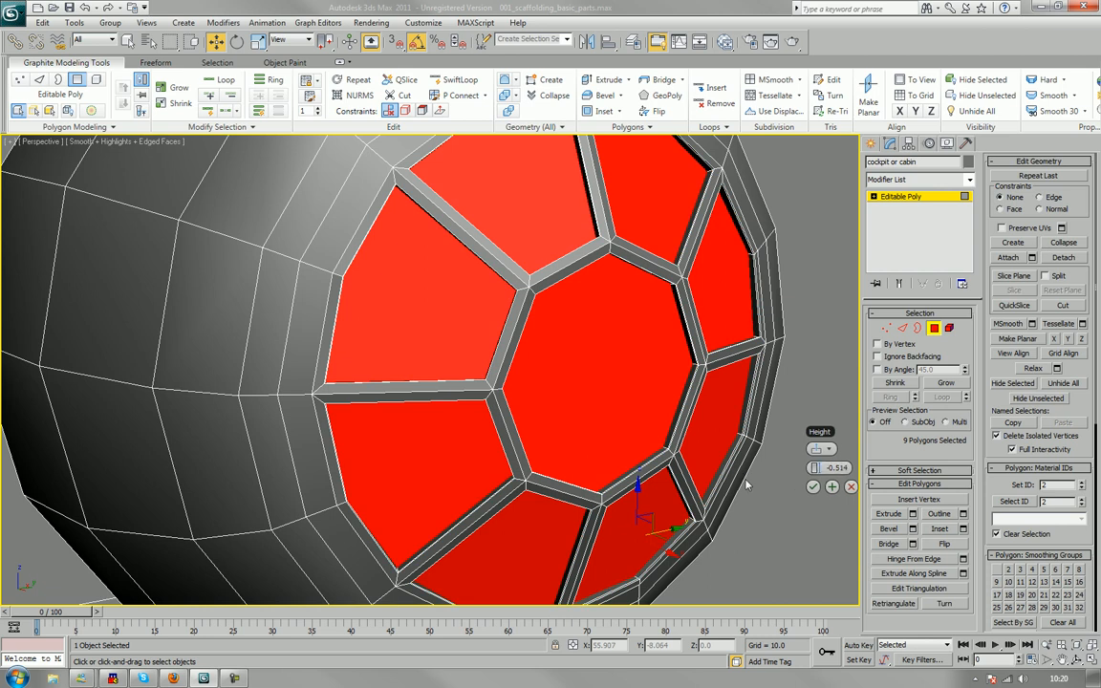
pyautogui.click(934, 329)
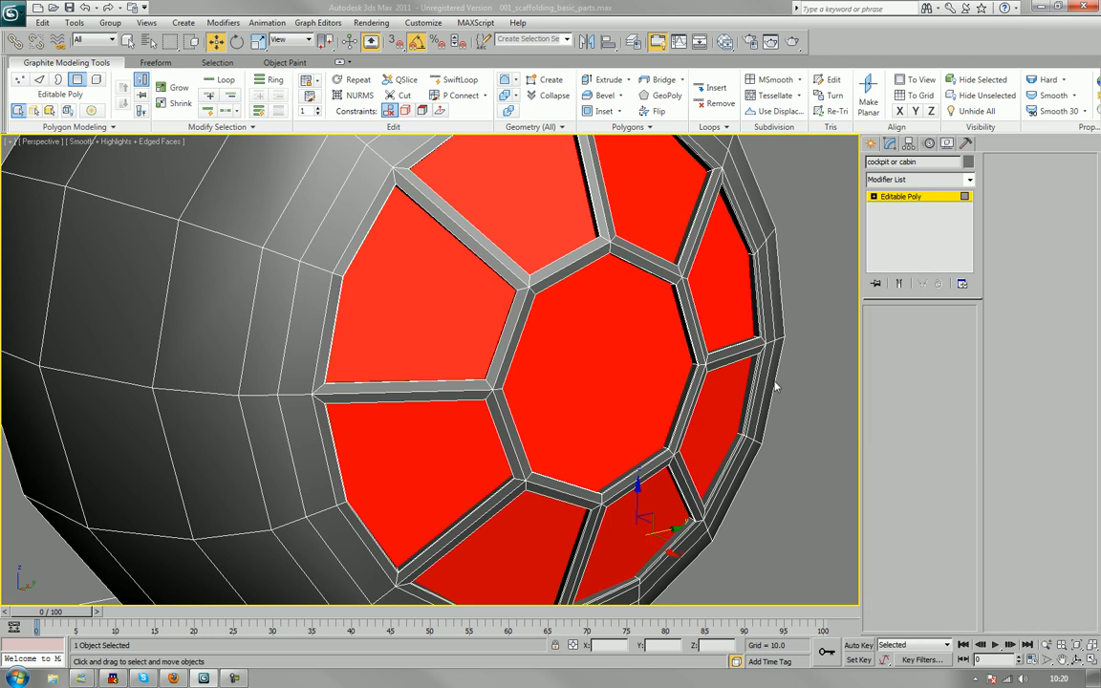
# Turn off the edged-faces display and inspect the recessed windows on the smooth-shaded cockpit.
pyautogui.moveTo(708, 411)
pyautogui.keyDown('alt'); pyautogui.mouseDown(button='middle')
pyautogui.moveTo(632, 400)
pyautogui.moveTo(561, 360)
pyautogui.moveTo(523, 385)
pyautogui.moveTo(493, 375)
pyautogui.mouseUp(button='middle'); pyautogui.keyUp('alt')
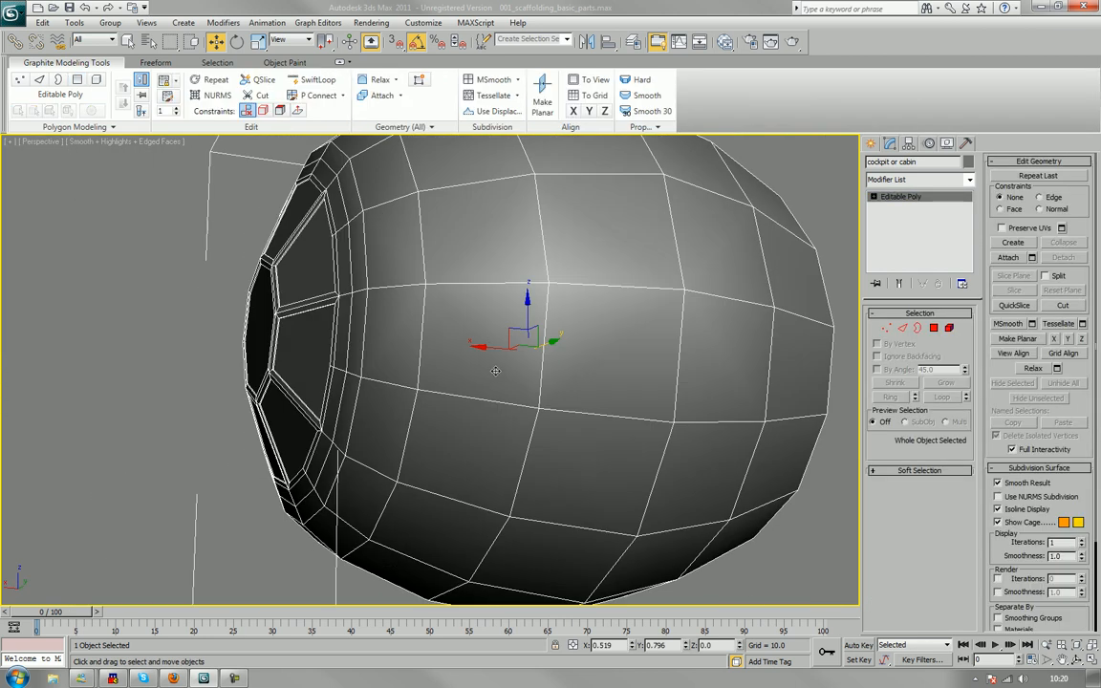
pyautogui.press('F4')
pyautogui.keyDown('alt'); pyautogui.moveTo(408, 377); pyautogui.dragTo(528, 369, button='middle'); pyautogui.keyUp('alt')
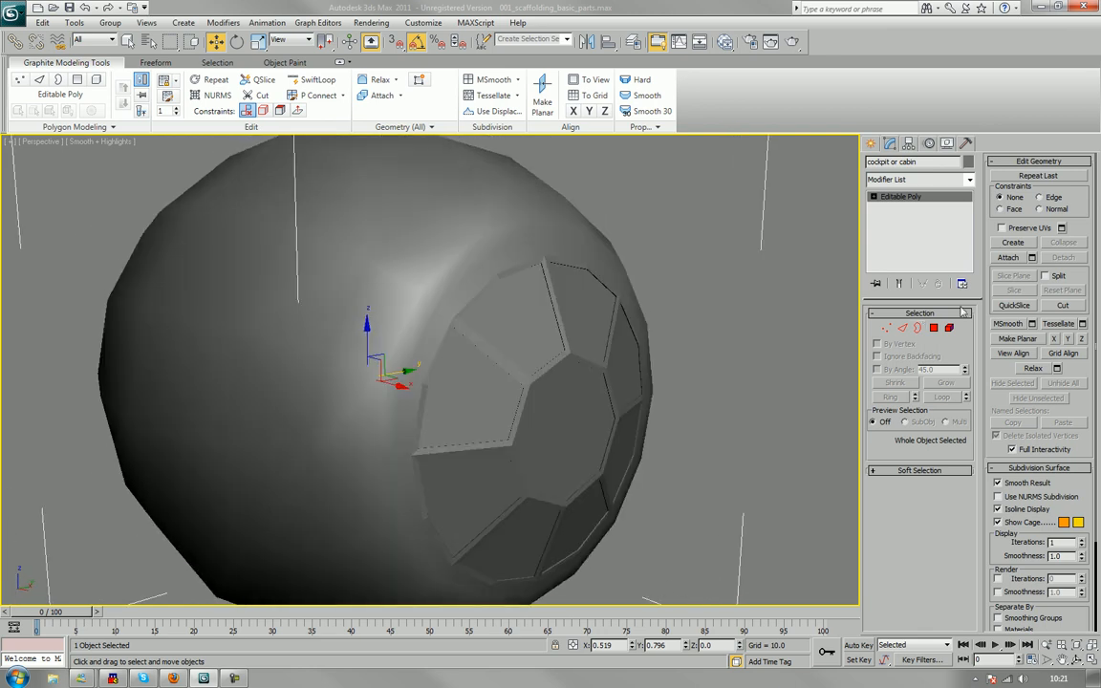
# Select the central cap at polygon level, expand the selection to the windows and their surrounding frame, and display edged faces.
pyautogui.click(934, 327)
pyautogui.click(577, 373)
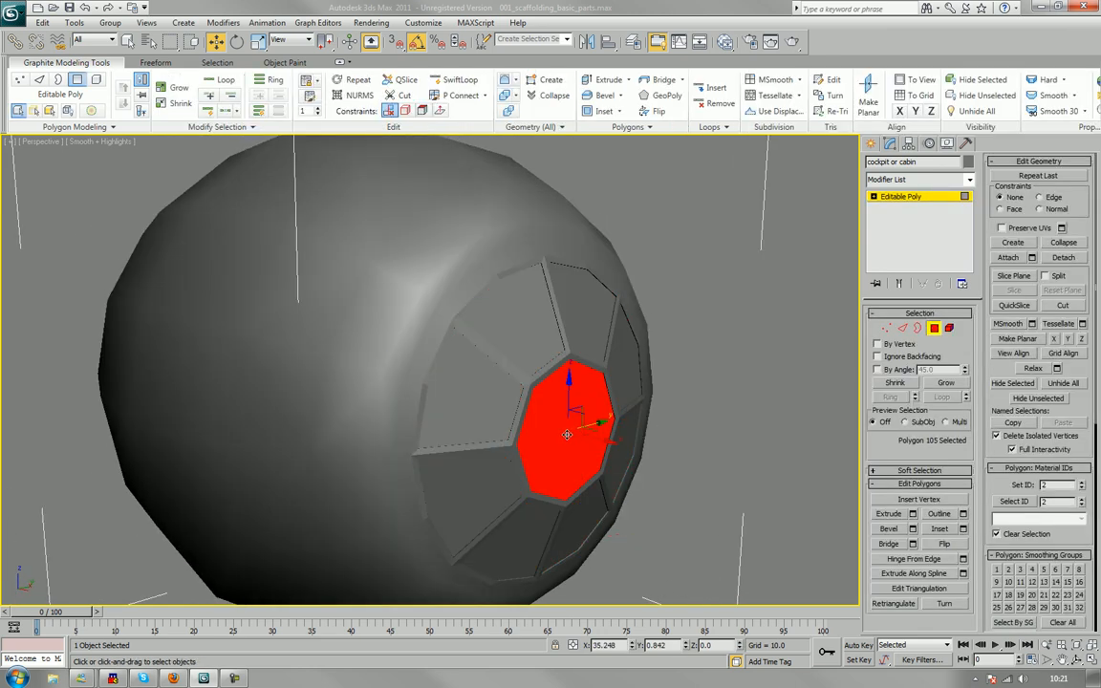
pyautogui.keyDown('alt'); pyautogui.moveTo(577, 374); pyautogui.dragTo(564, 434, button='middle'); pyautogui.keyUp('alt')
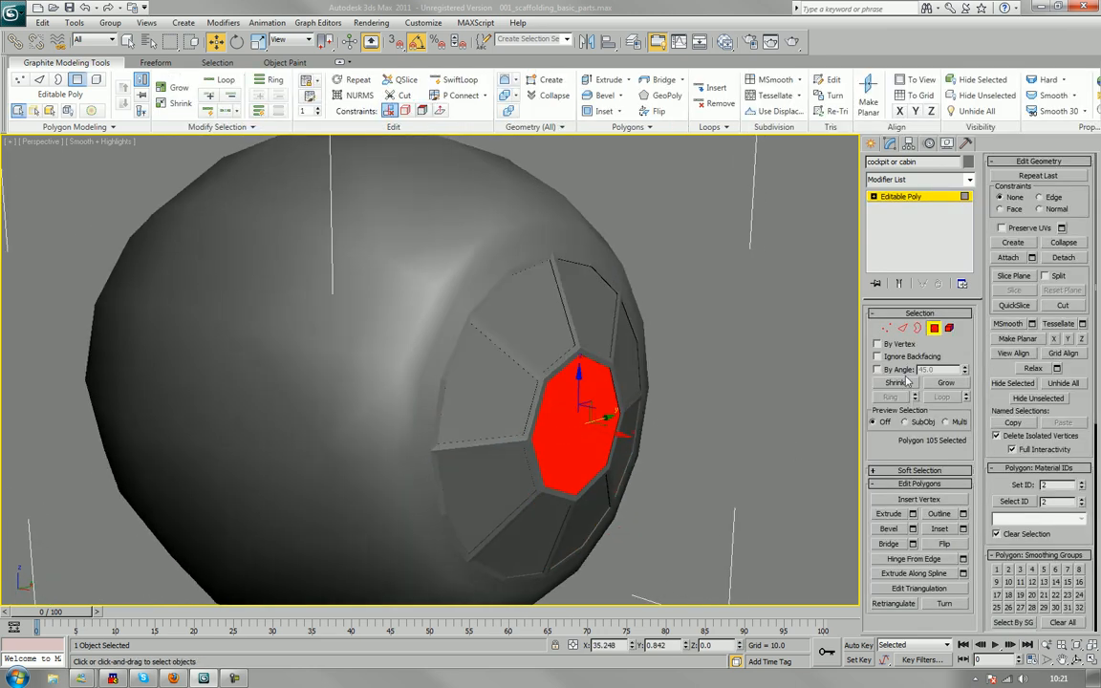
pyautogui.click(944, 382)
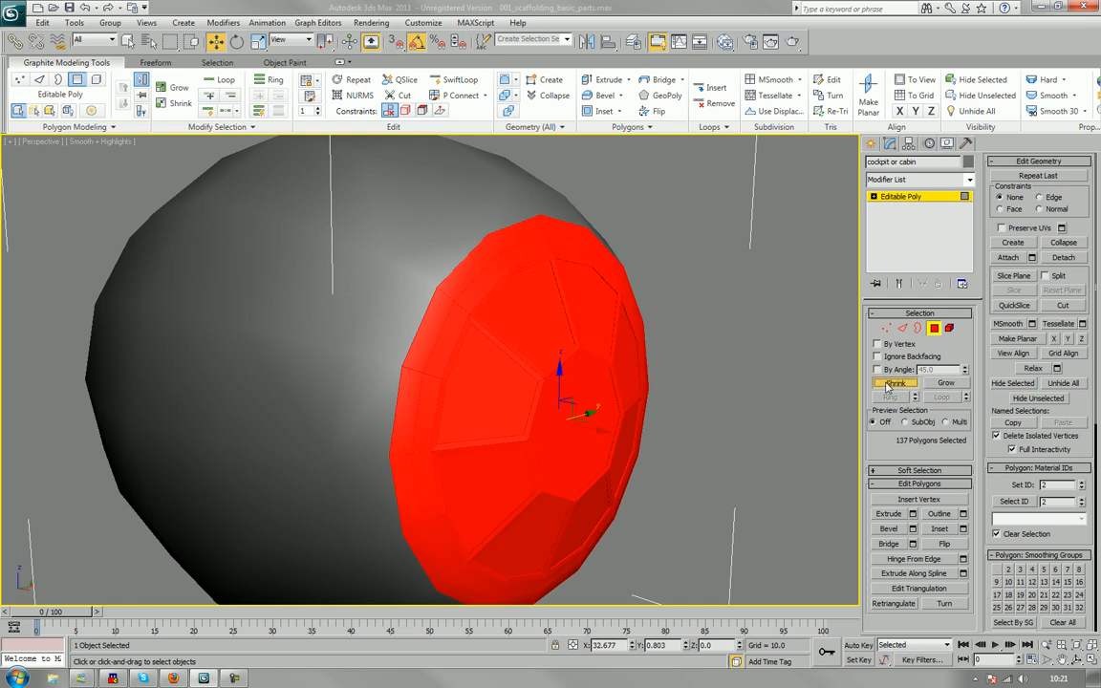
pyautogui.click(895, 382)
pyautogui.press('F4')
pyautogui.keyDown('alt'); pyautogui.moveTo(560, 382); pyautogui.dragTo(537, 385, button='middle'); pyautogui.keyUp('alt')
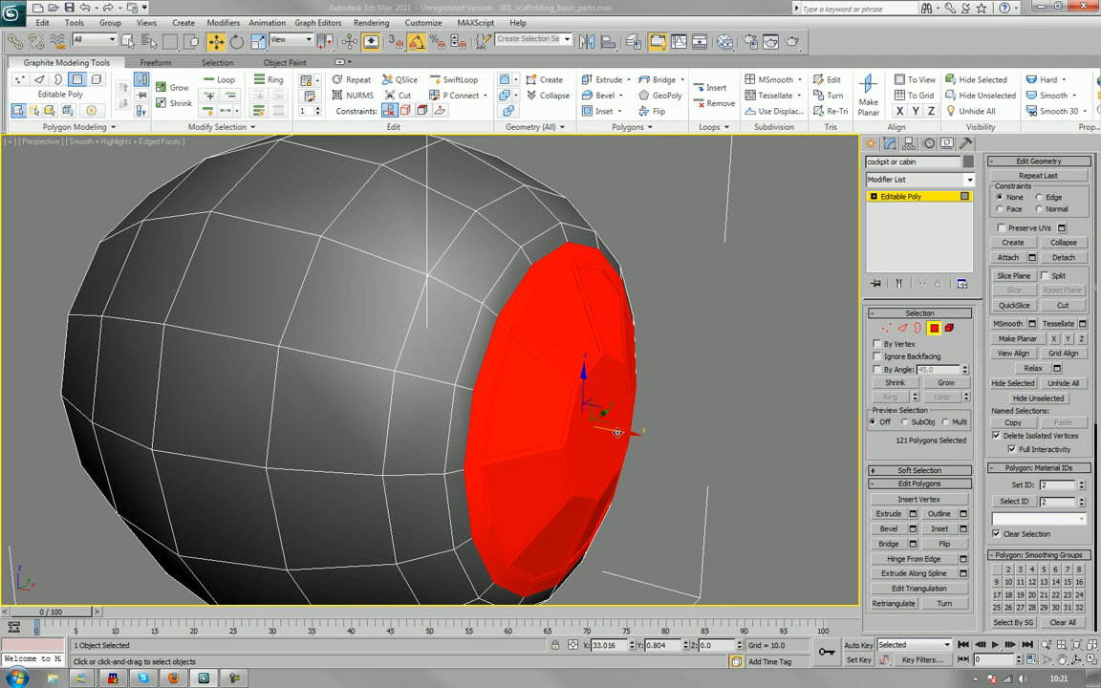
# Clone the selected window assembly to an element slightly forward along X, and leave polygon level.
pyautogui.moveTo(617, 432); pyautogui.dragTo(639, 425)
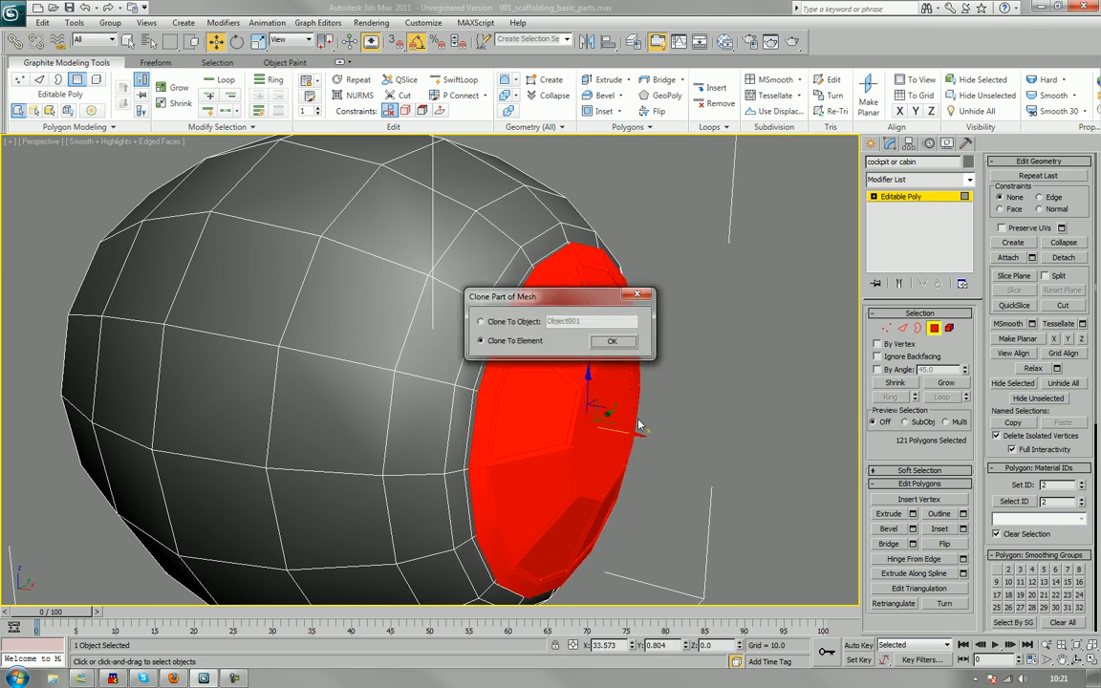
pyautogui.click(609, 343)
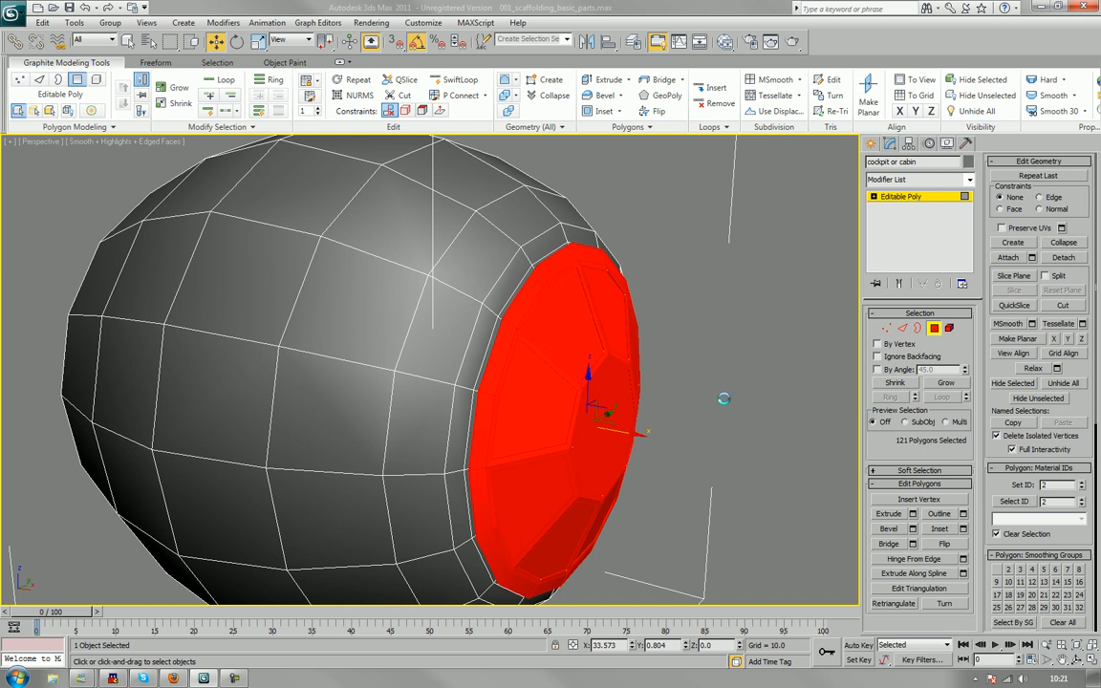
pyautogui.click(939, 328)
# Delete the cloned window assembly at element level.
pyautogui.keyDown('alt'); pyautogui.moveTo(821, 301); pyautogui.dragTo(522, 464, button='middle'); pyautogui.keyUp('alt')
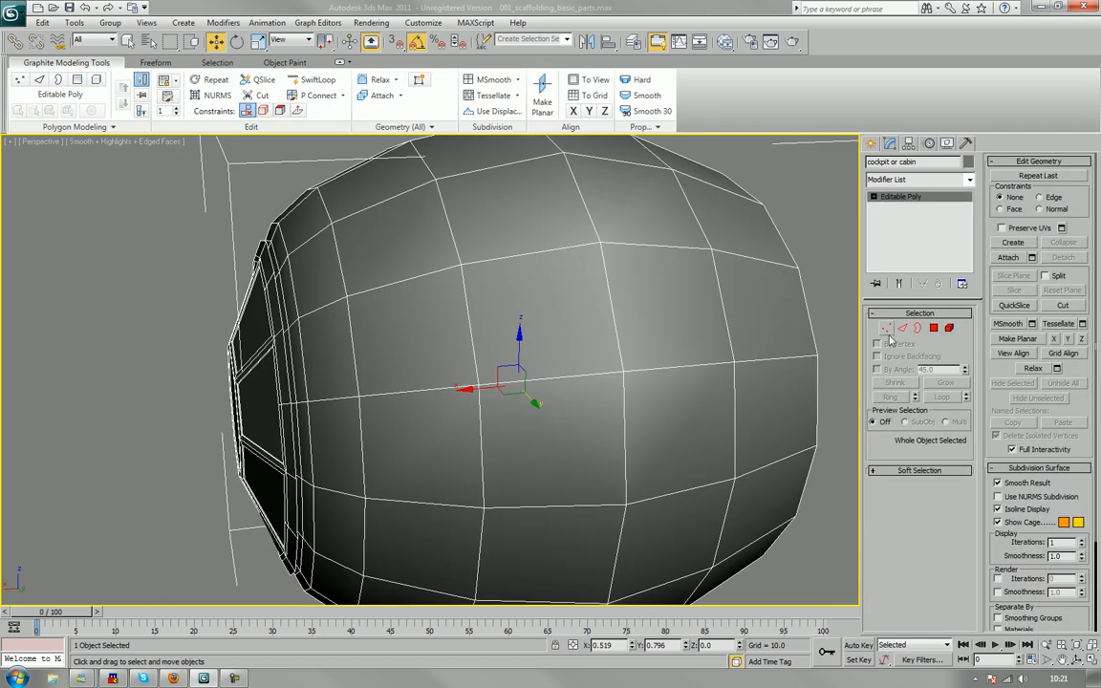
pyautogui.click(944, 313)
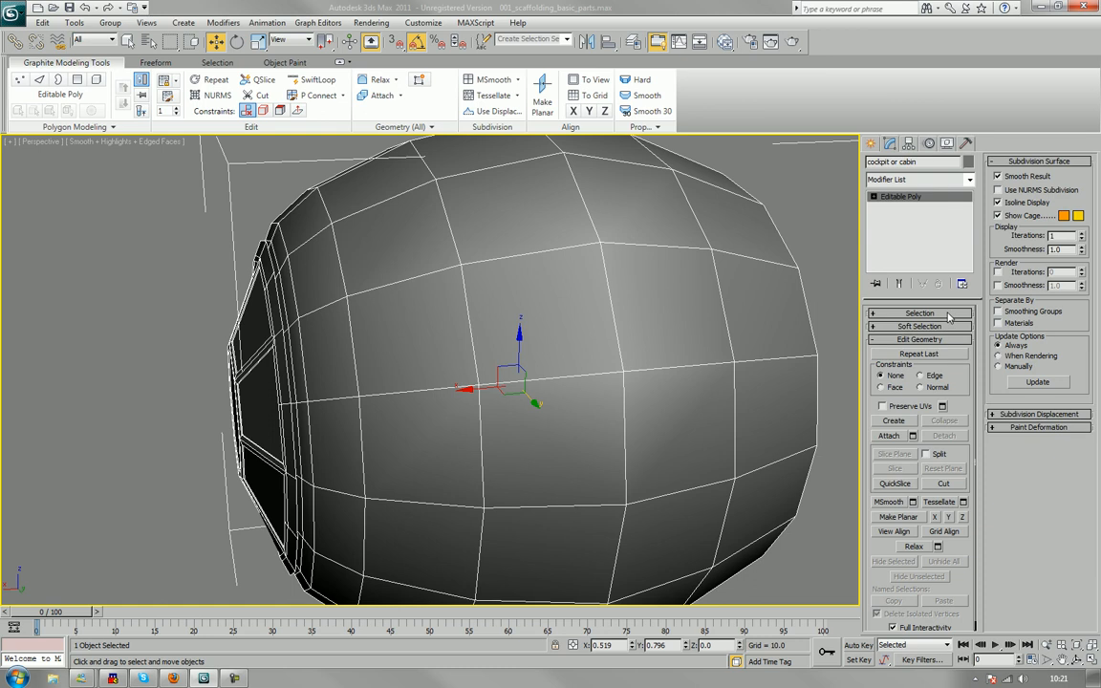
pyautogui.click(948, 314)
pyautogui.click(949, 328)
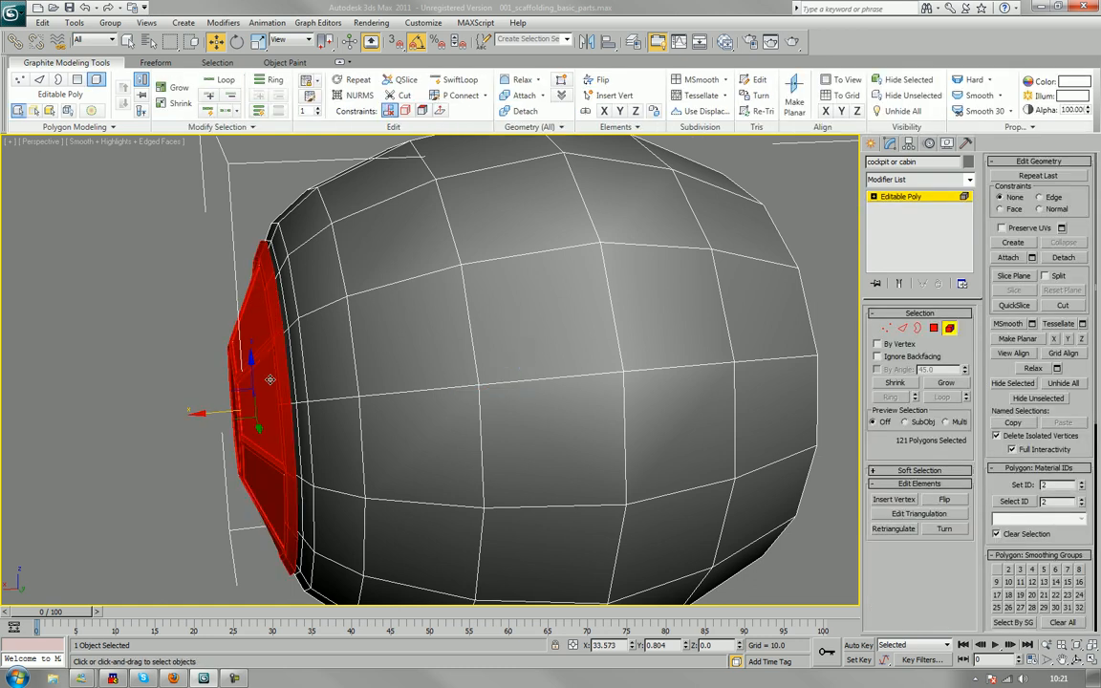
pyautogui.press('Delete')
pyautogui.keyDown('alt'); pyautogui.moveTo(256, 386); pyautogui.dragTo(430, 383, button='middle'); pyautogui.keyUp('alt')
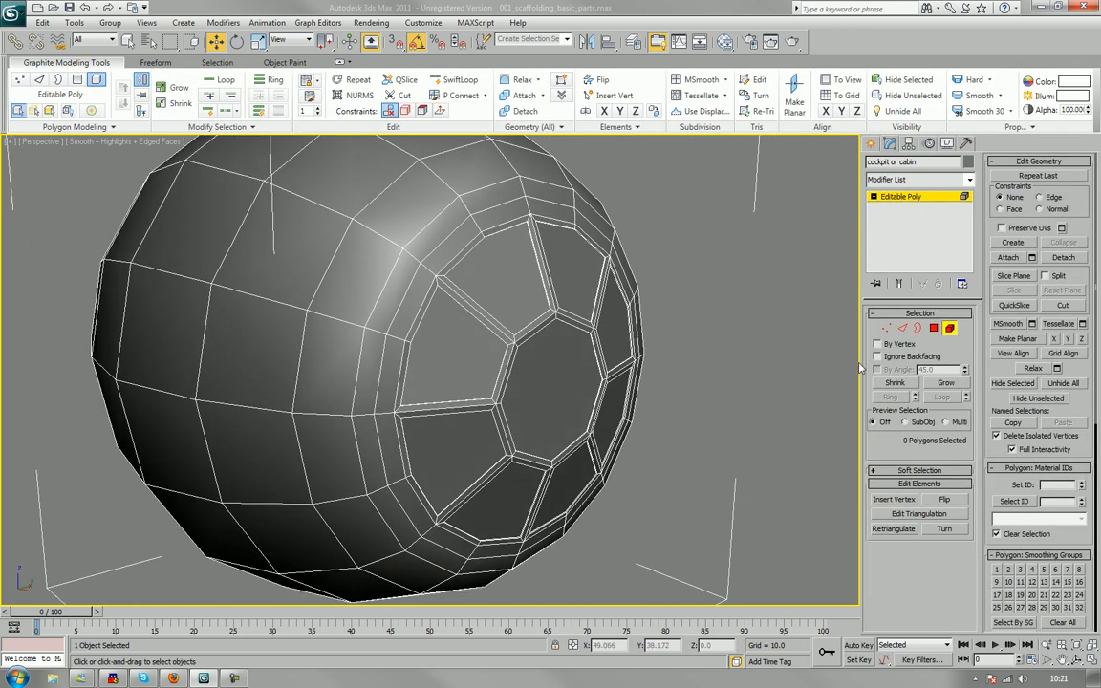
# Select the central cap at polygon level and grow the selection three times to cover the windows and their frame.
pyautogui.press('4')
pyautogui.click(498, 406)
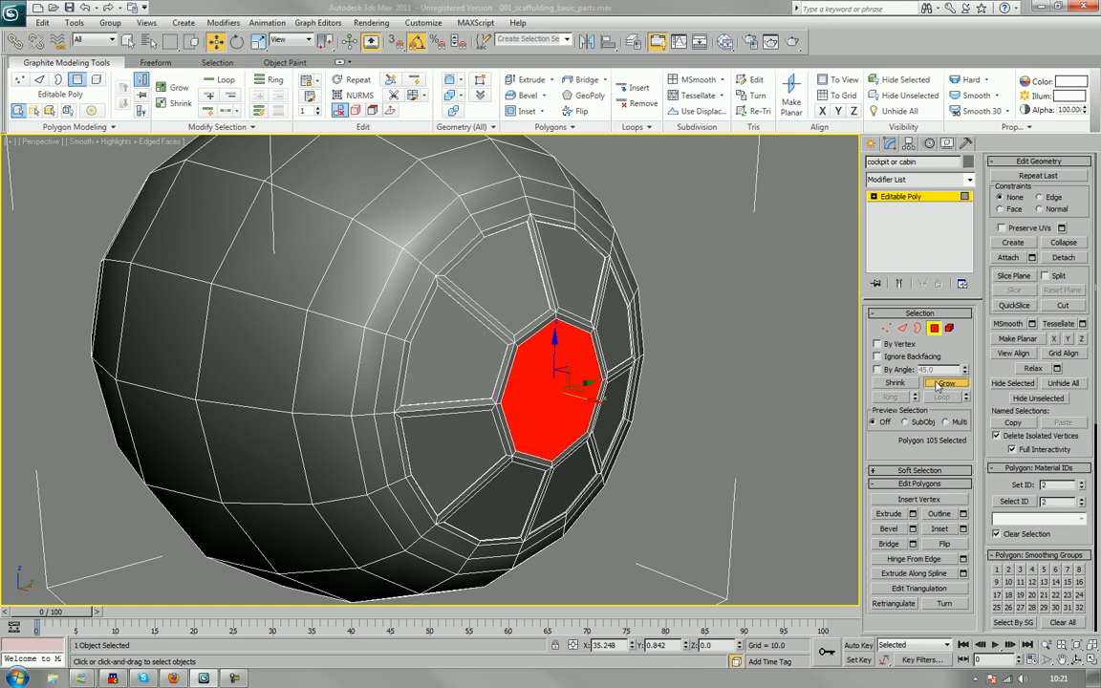
pyautogui.click(943, 383)
pyautogui.click(941, 384)
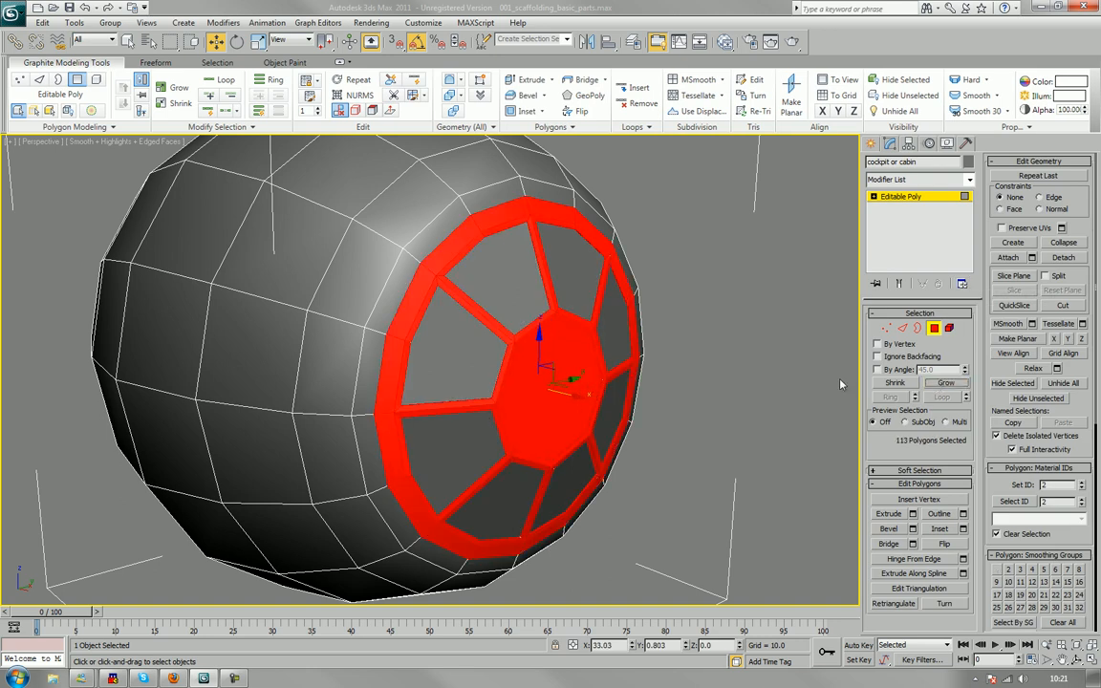
pyautogui.click(943, 383)
pyautogui.moveTo(634, 330); pyautogui.dragTo(623, 339, button='middle')
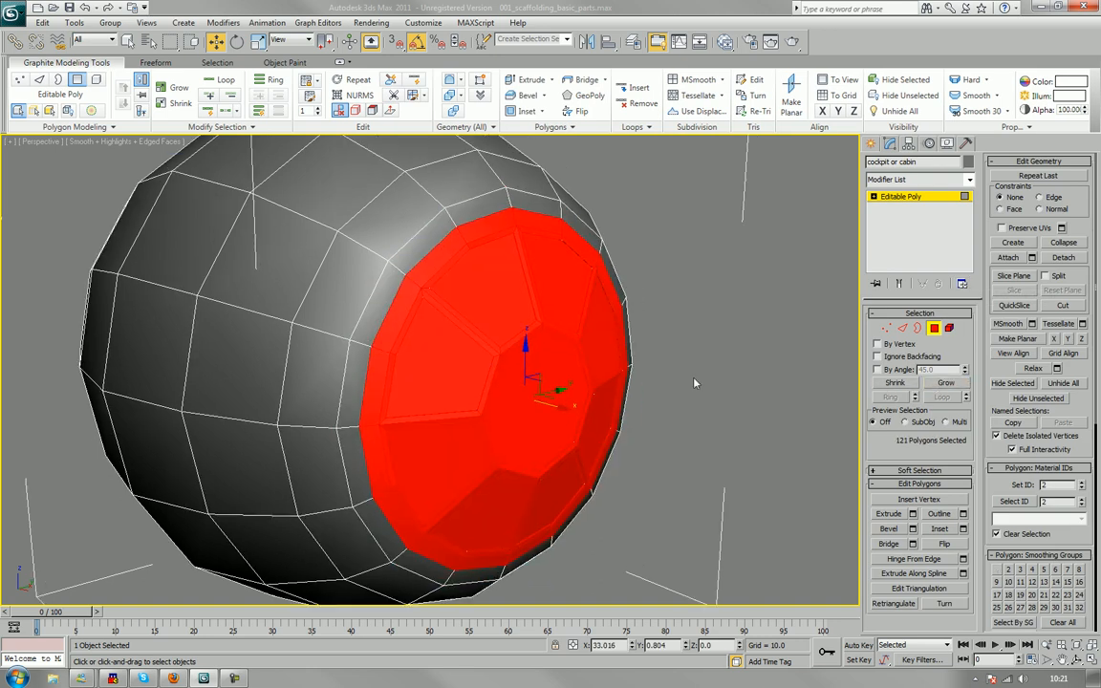
# Detach the selected window assembly to an element and move it slightly forward along X to about 33.481.
pyautogui.click(1059, 257)
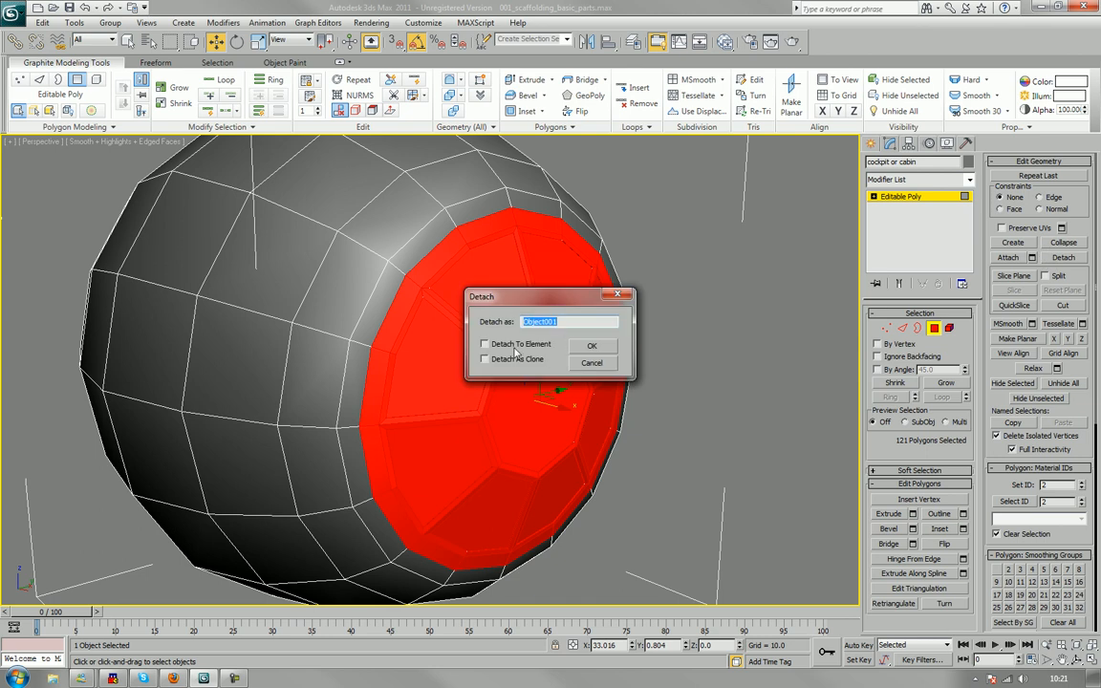
pyautogui.click(485, 344)
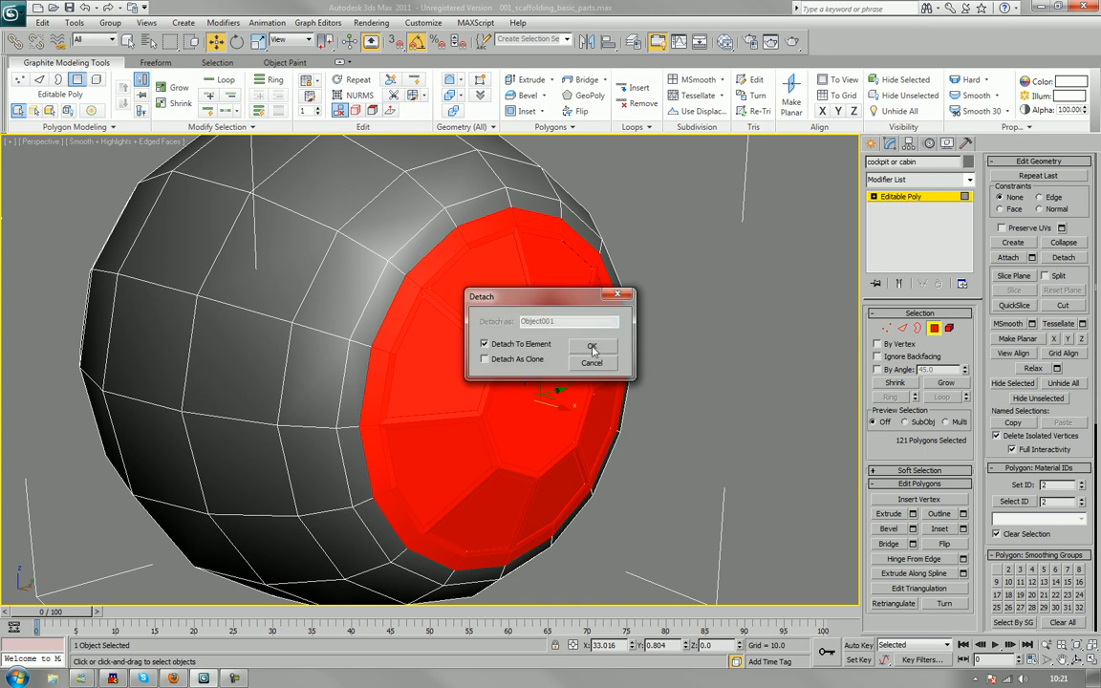
pyautogui.click(591, 347)
pyautogui.keyDown('alt'); pyautogui.moveTo(585, 356); pyautogui.dragTo(592, 393, button='middle'); pyautogui.keyUp('alt')
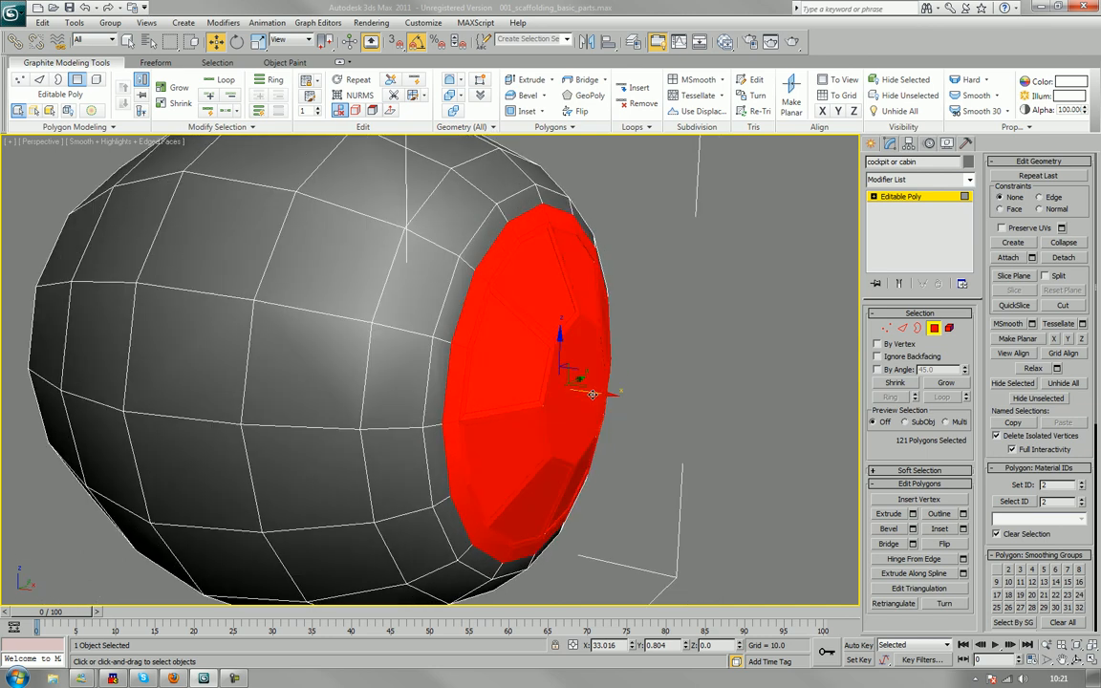
pyautogui.moveTo(593, 394); pyautogui.dragTo(595, 393)
# Select both open borders around the gap between hull and window assembly, bridge them, and leave border level.
pyautogui.press('3')
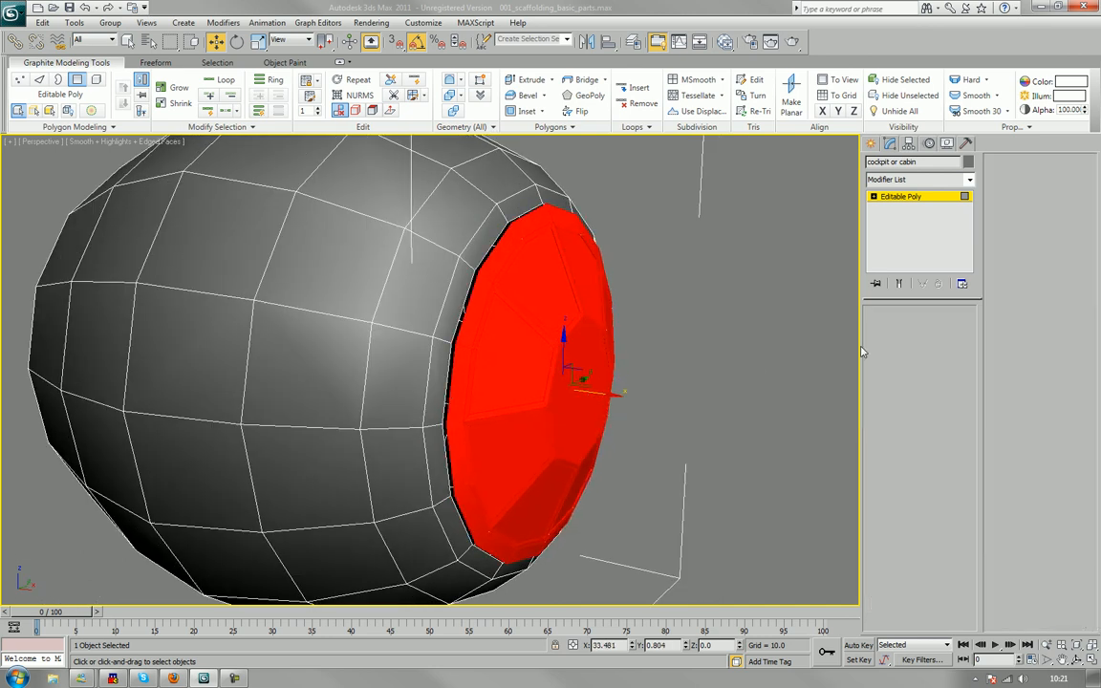
pyautogui.click(482, 260)
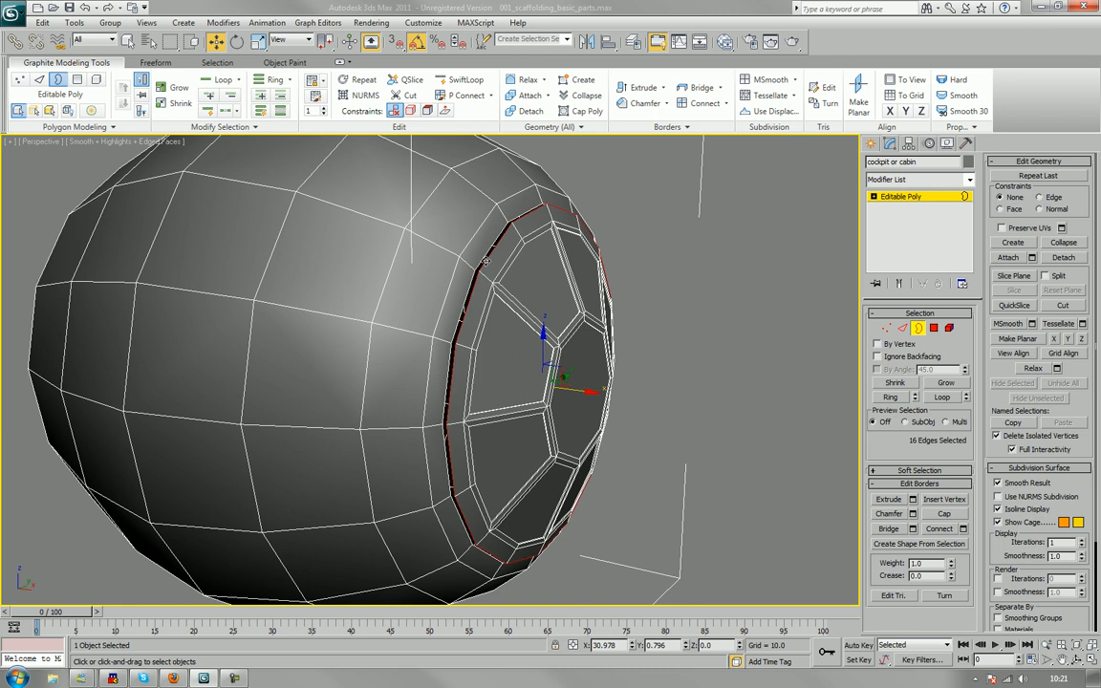
pyautogui.keyDown('ctrl'); pyautogui.click(483, 253); pyautogui.keyUp('ctrl')
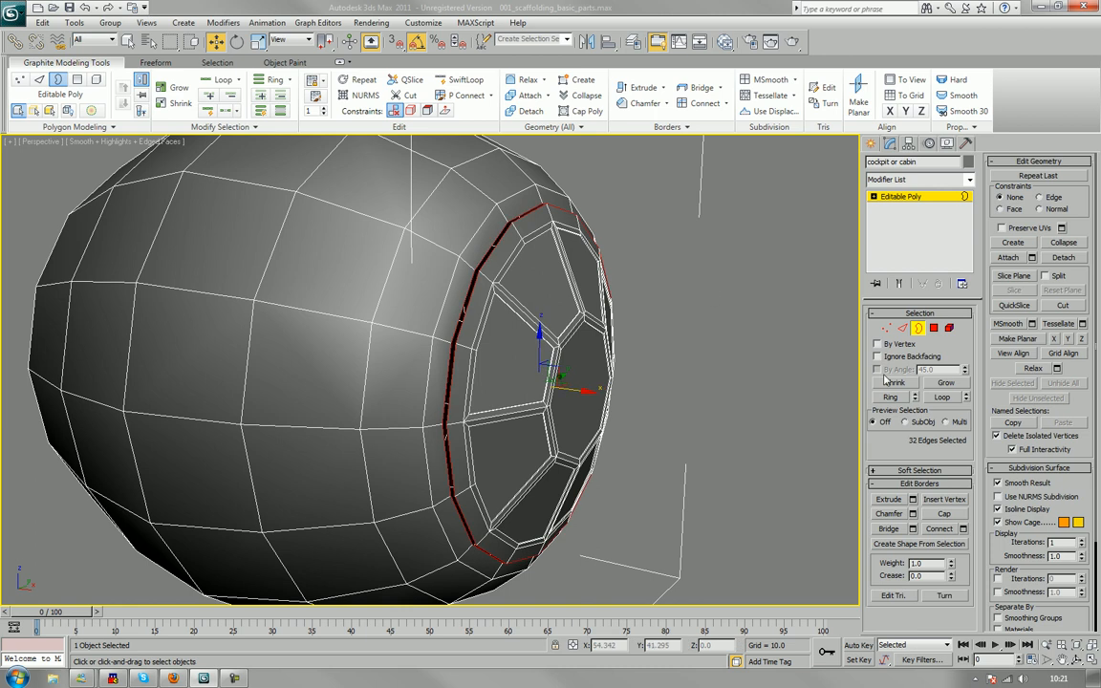
pyautogui.click(887, 529)
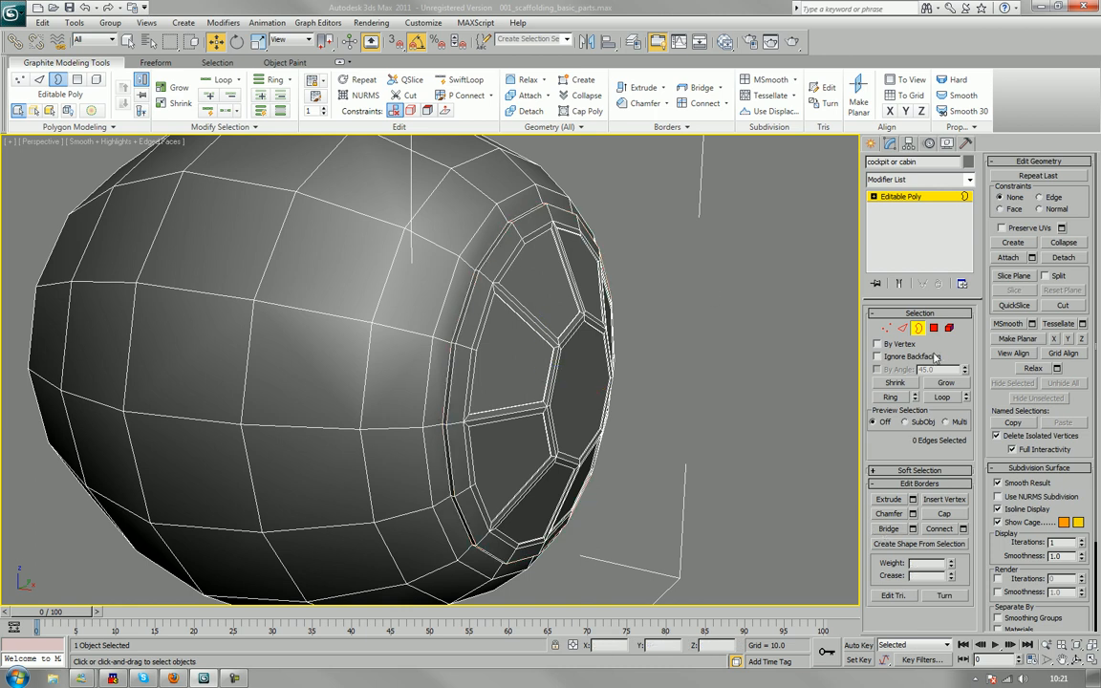
pyautogui.click(918, 328)
# Turn off the edged-faces display and inspect the bridged window rim from the front.
pyautogui.keyDown('alt'); pyautogui.moveTo(818, 379); pyautogui.dragTo(486, 337, button='middle'); pyautogui.keyUp('alt')
pyautogui.press('F4')
pyautogui.scroll(-3, 602, 355)
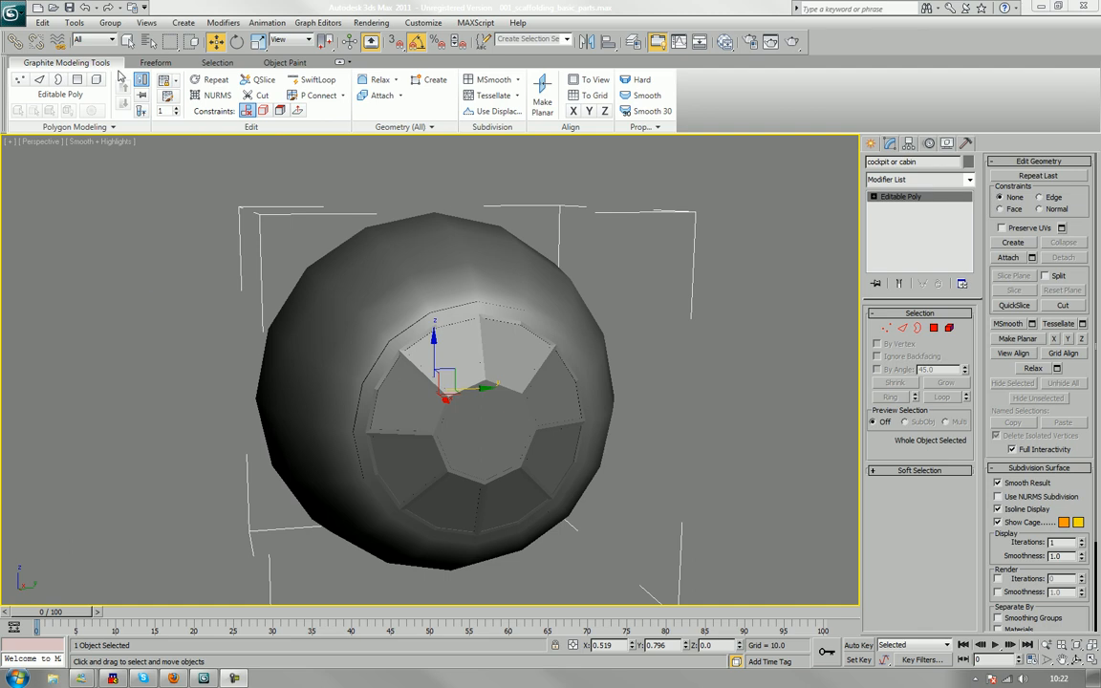
# Save the scene under the new file name workbench.
pyautogui.click(22, 17)
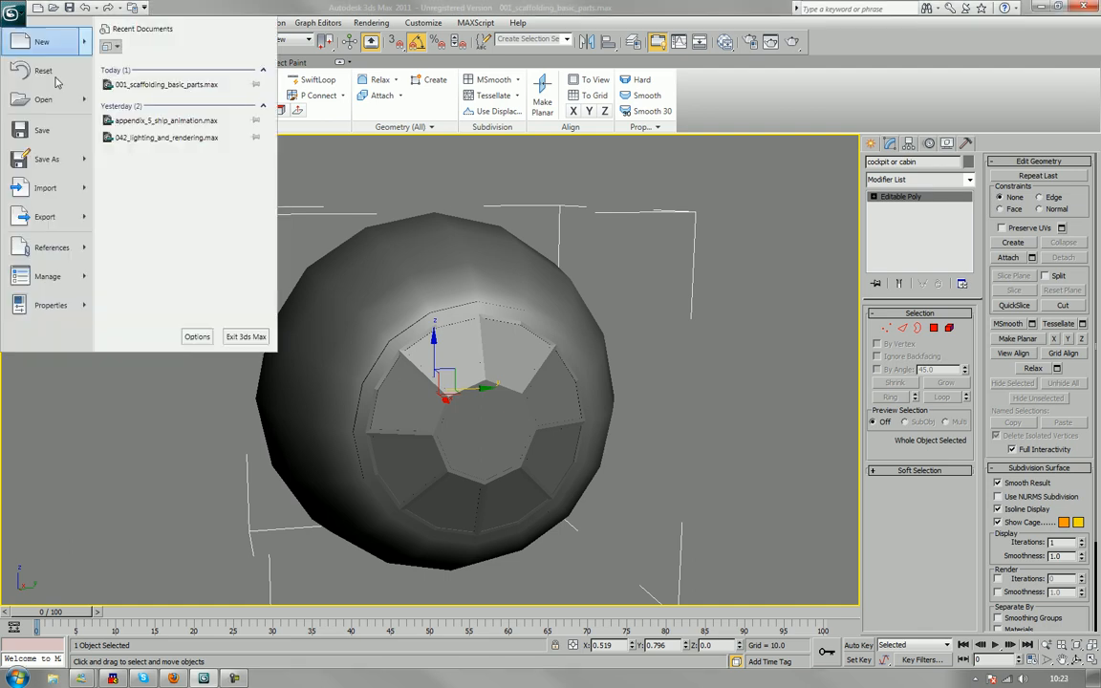
pyautogui.moveTo(72, 169)
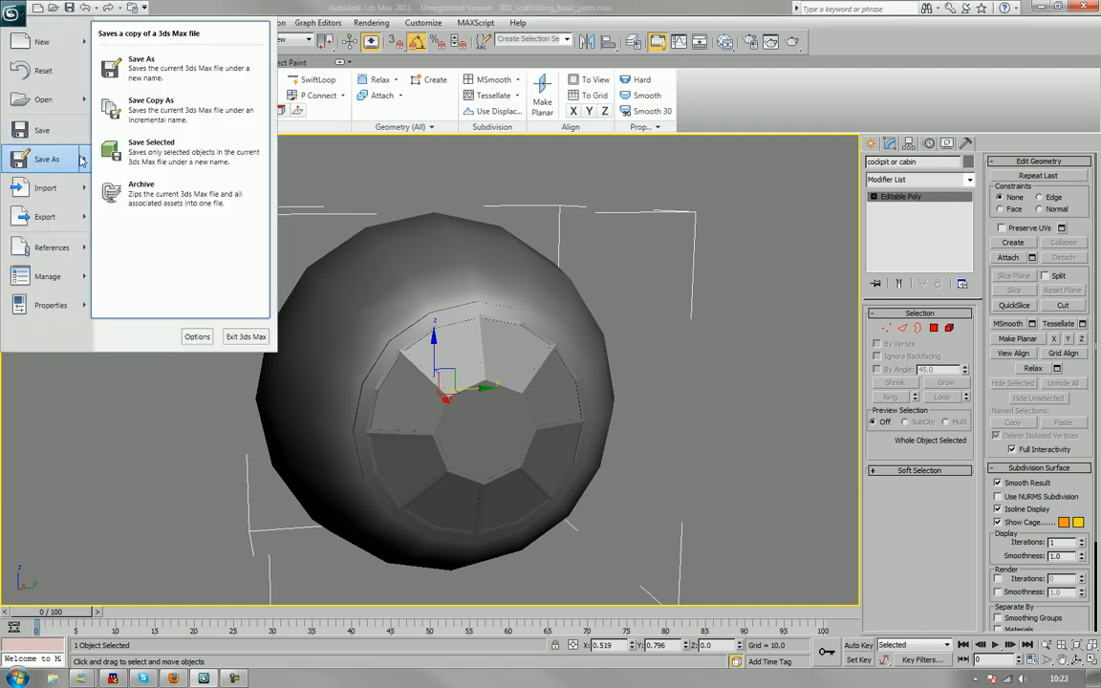
pyautogui.click(192, 61)
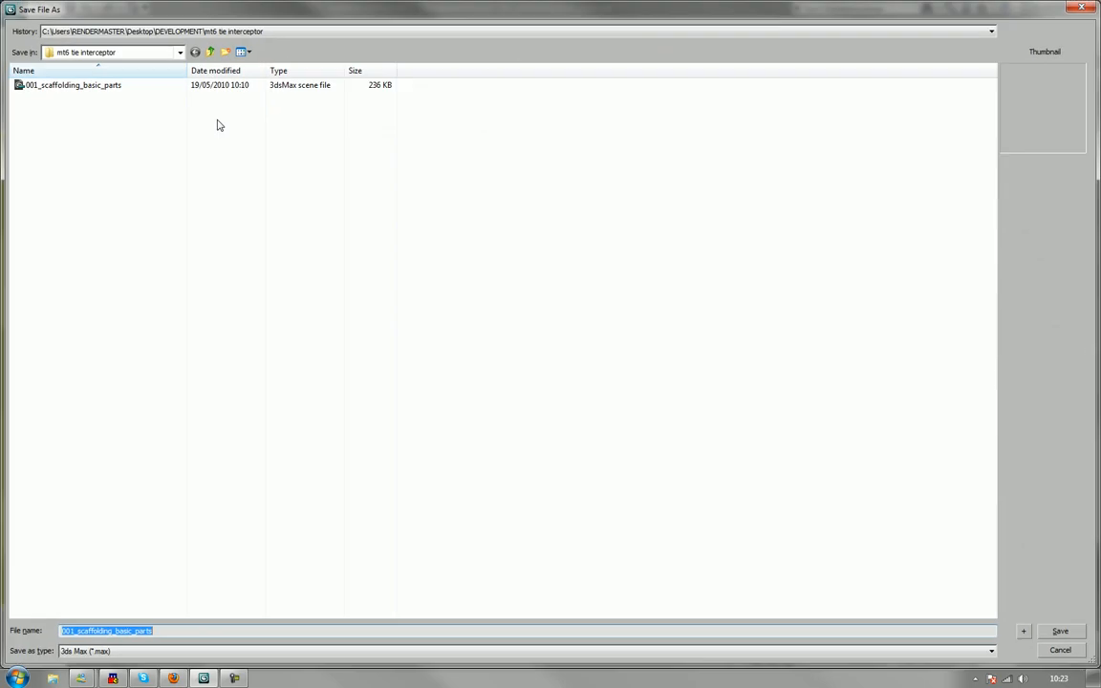
pyautogui.write('workbench')
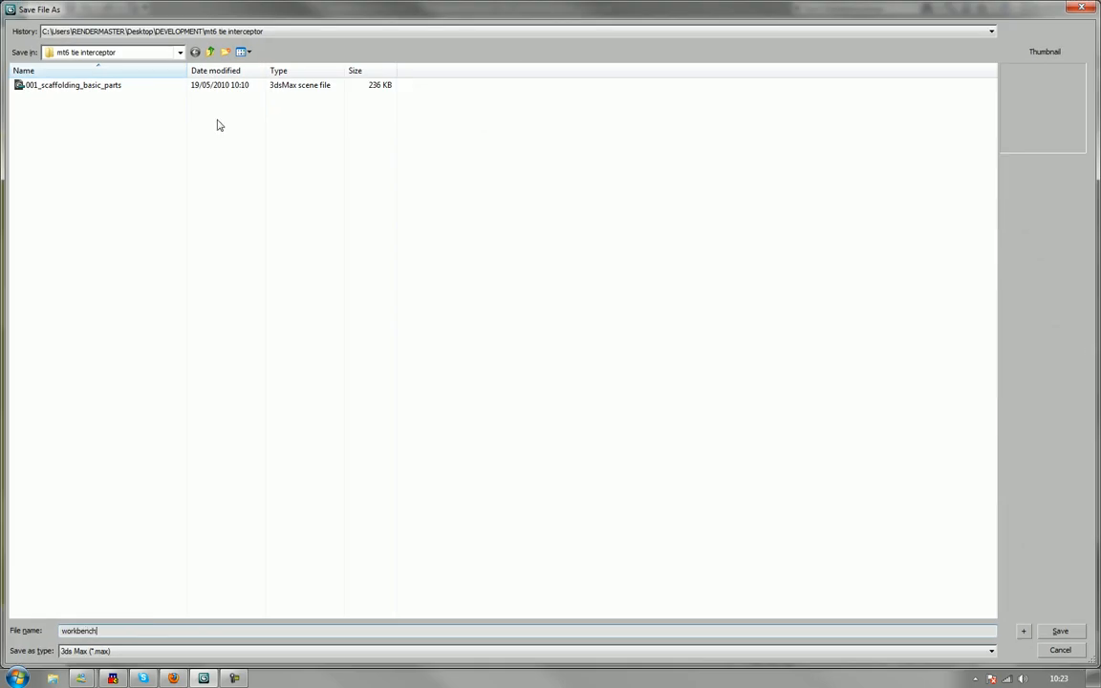
pyautogui.press('Return')
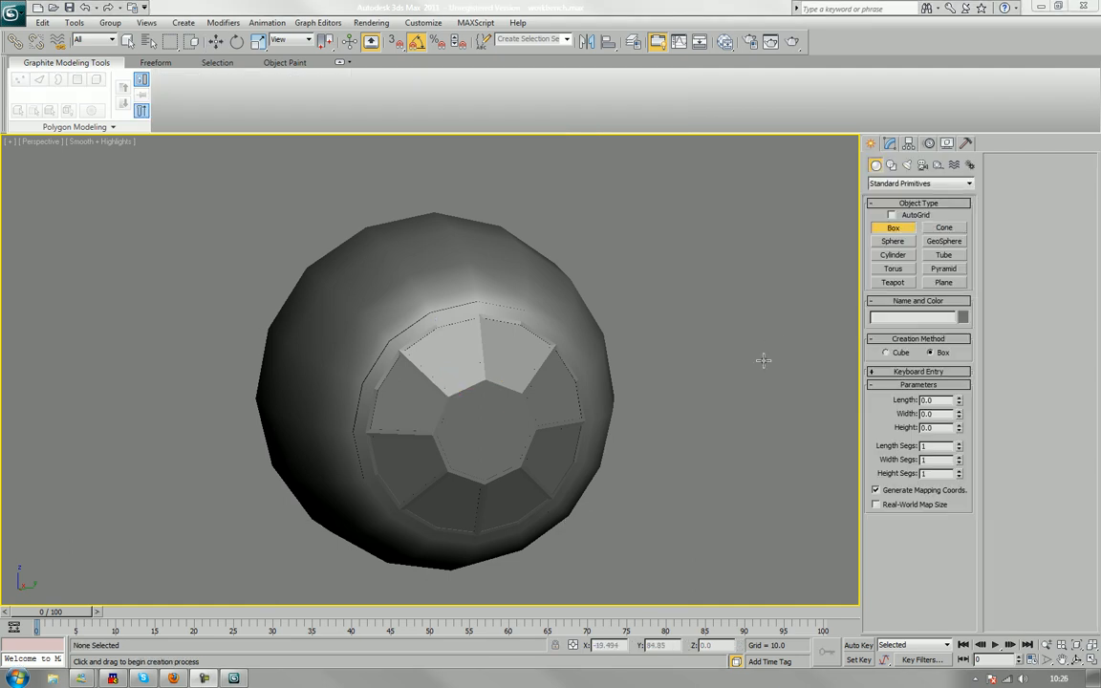
pyautogui.moveTo(746, 372); pyautogui.dragTo(763, 408)
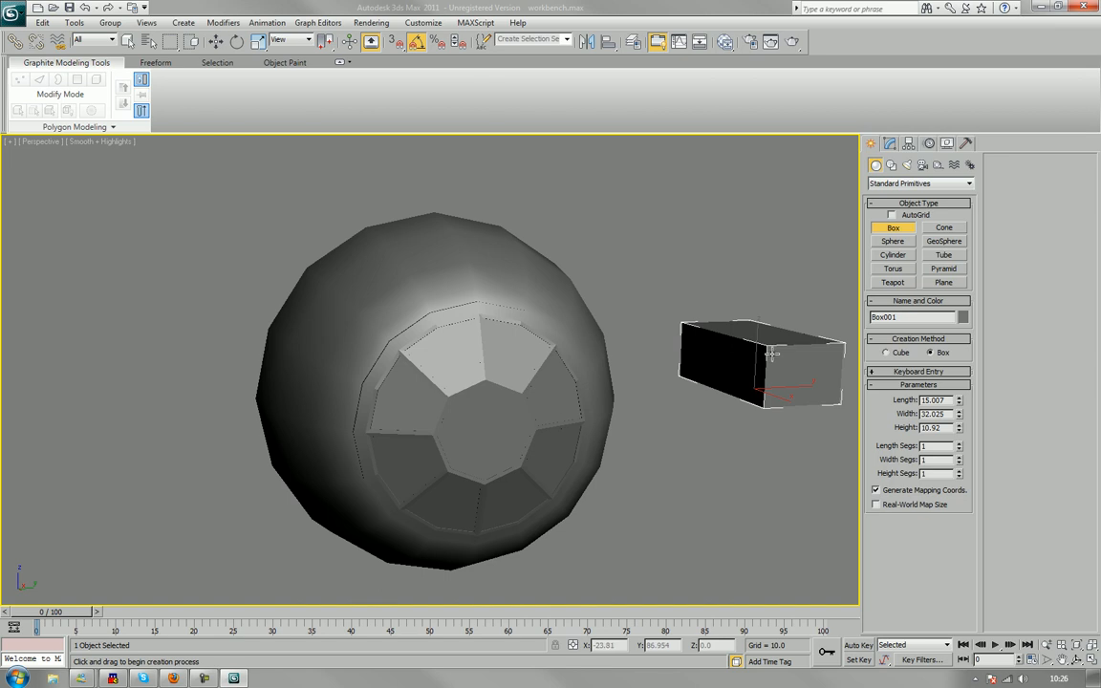
pyautogui.rightClick(771, 352)
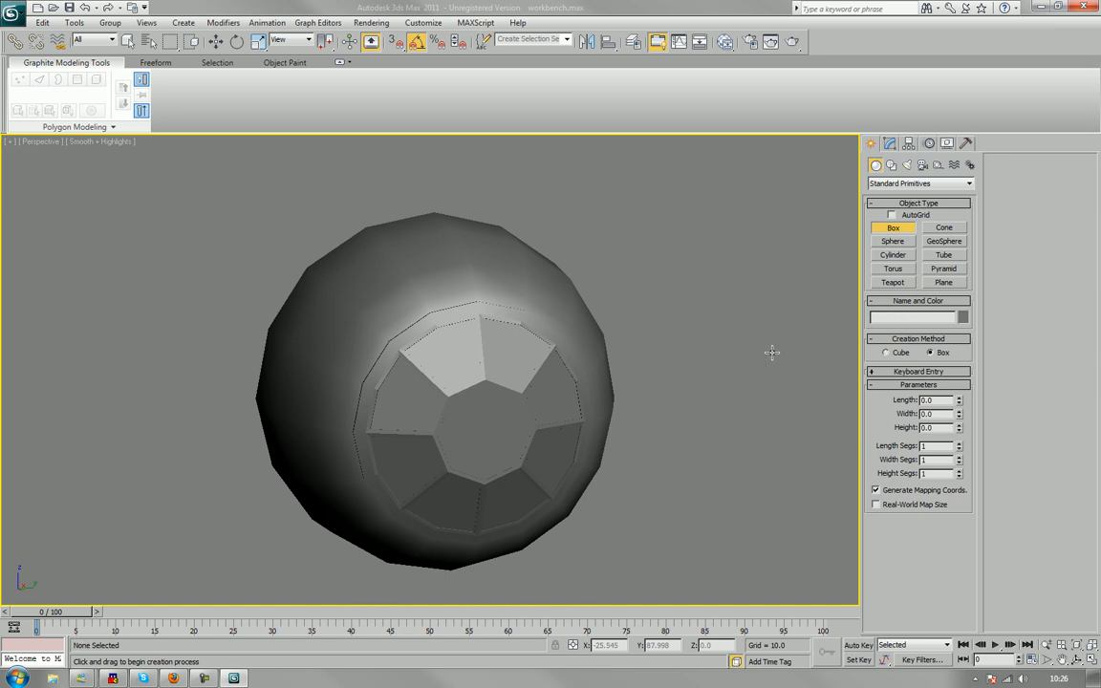
pyautogui.keyDown('alt'); pyautogui.moveTo(683, 341); pyautogui.dragTo(695, 347, button='middle'); pyautogui.keyUp('alt')
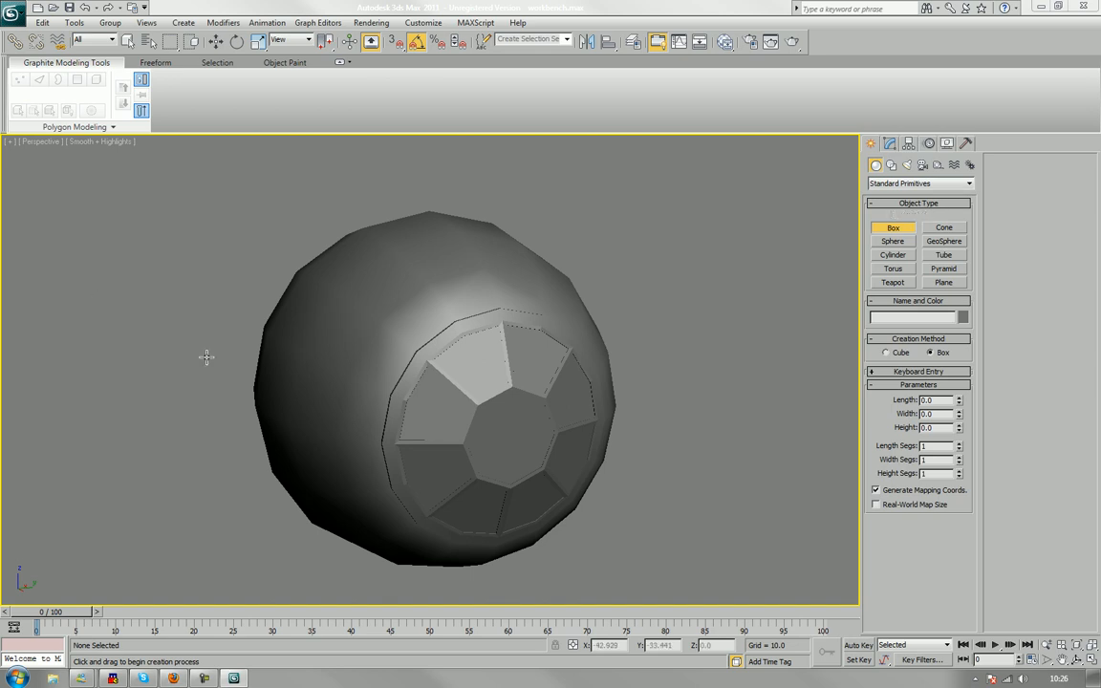
pyautogui.click(299, 394)
pyautogui.rightClick(210, 418)
# Select the cockpit, display its edged faces, and enter edge level of its Editable Poly.
pyautogui.click(288, 409)
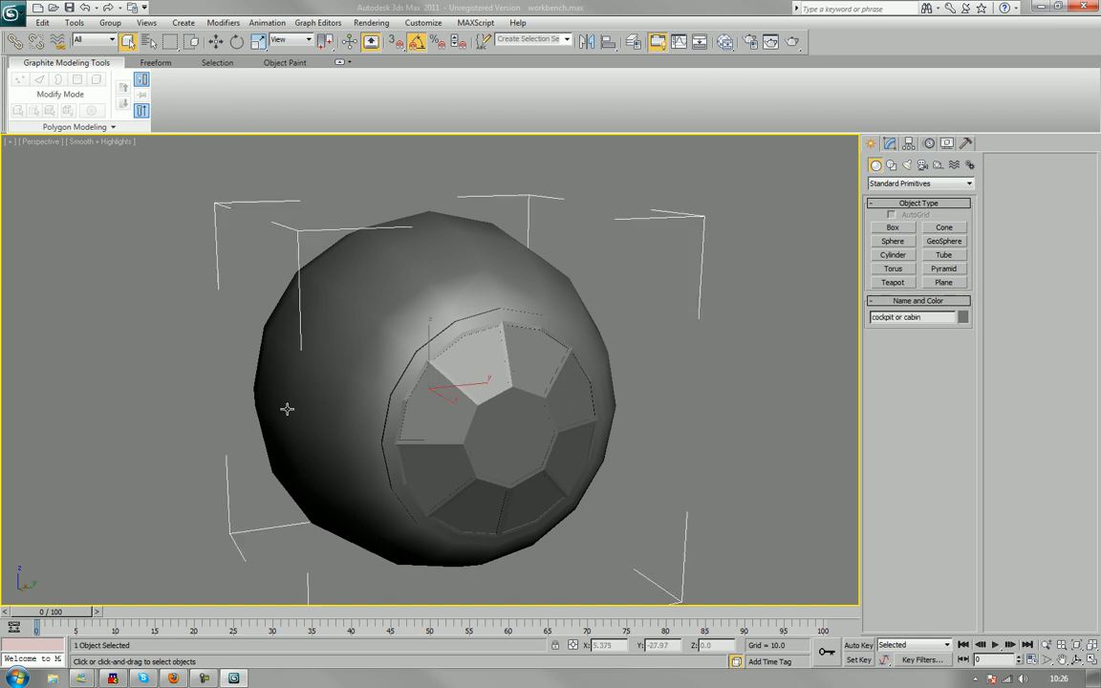
pyautogui.press('F4')
pyautogui.keyDown('alt'); pyautogui.moveTo(296, 418); pyautogui.dragTo(177, 432, button='middle'); pyautogui.keyUp('alt')
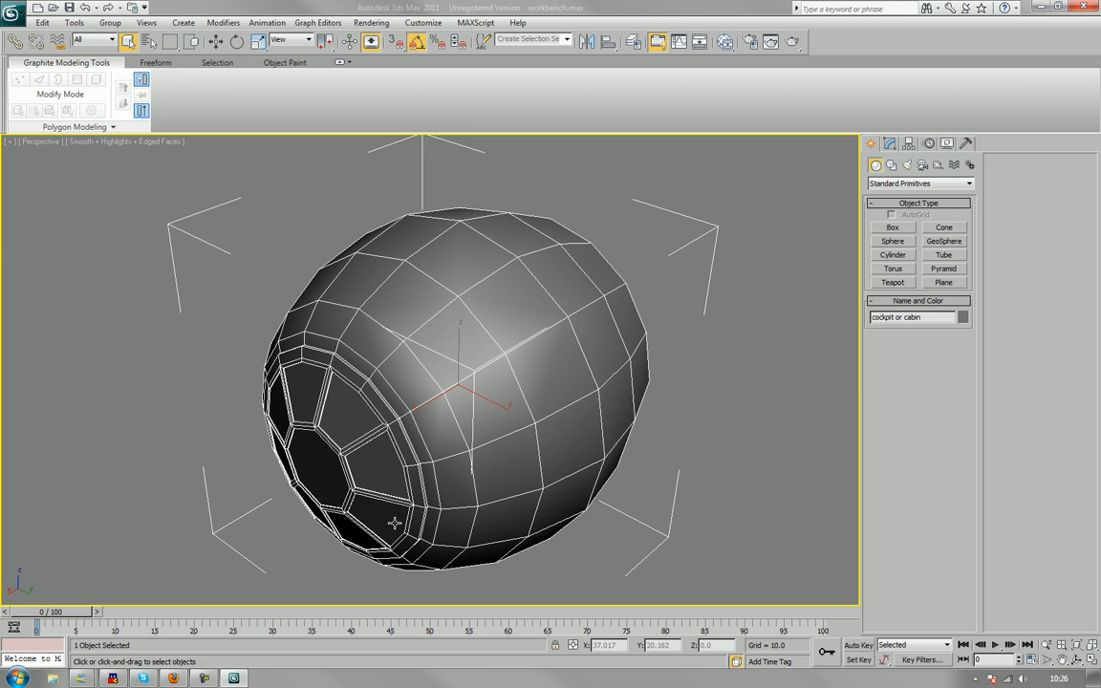
pyautogui.keyDown('alt'); pyautogui.moveTo(296, 420); pyautogui.dragTo(546, 409, button='middle'); pyautogui.keyUp('alt')
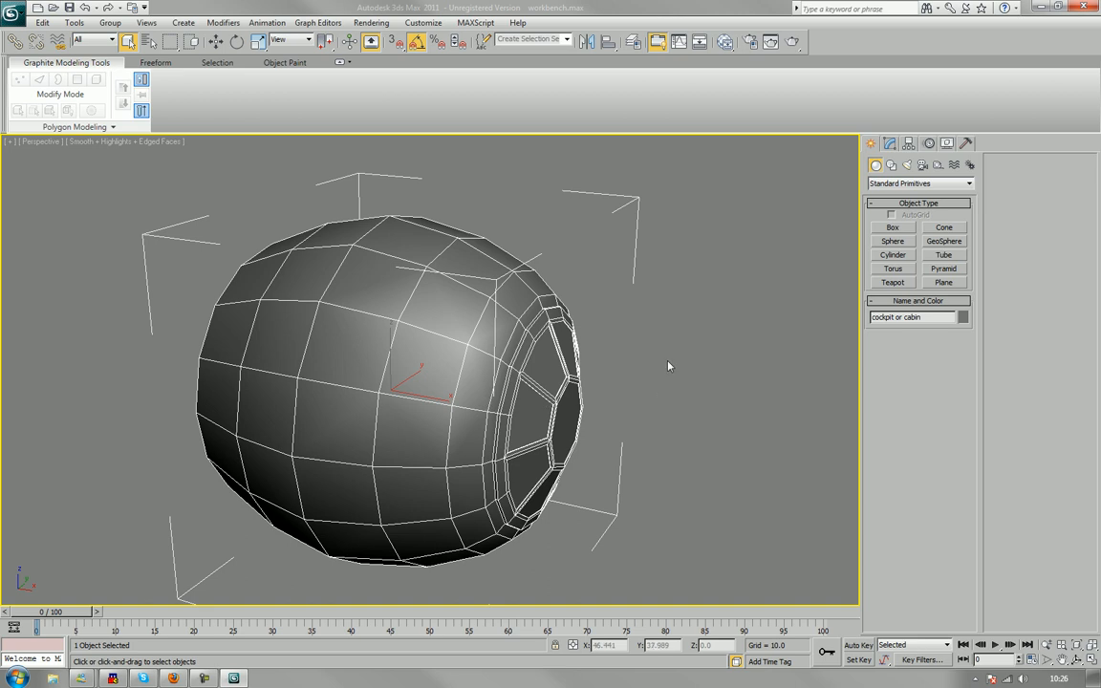
pyautogui.click(889, 143)
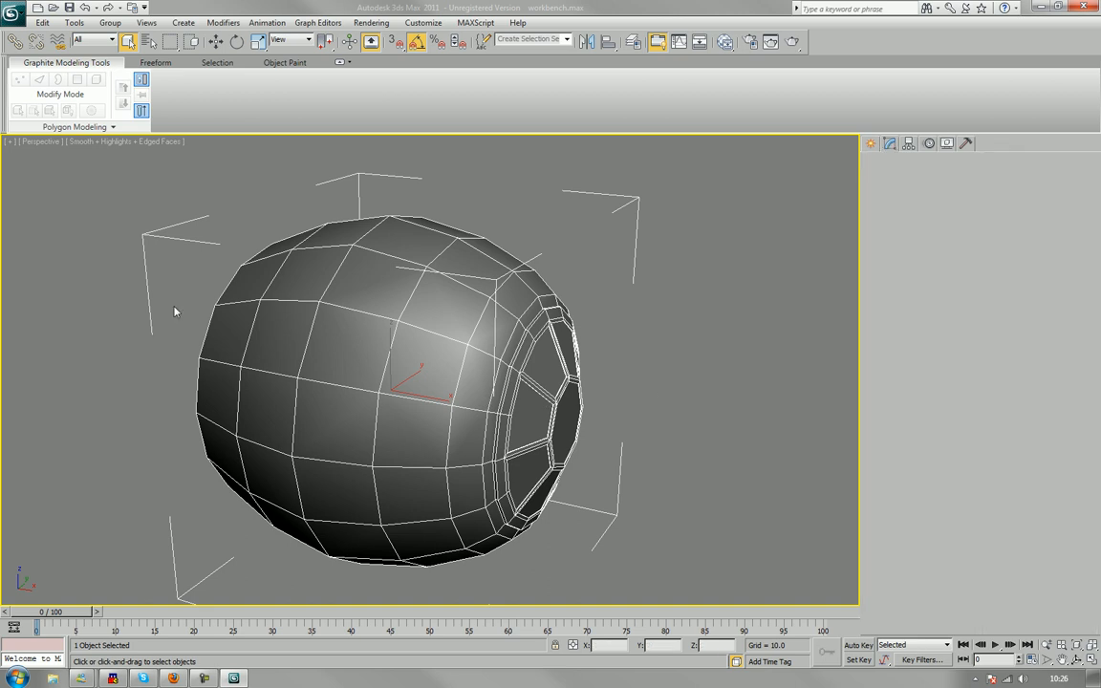
pyautogui.moveTo(192, 322); pyautogui.dragTo(214, 313, button='middle')
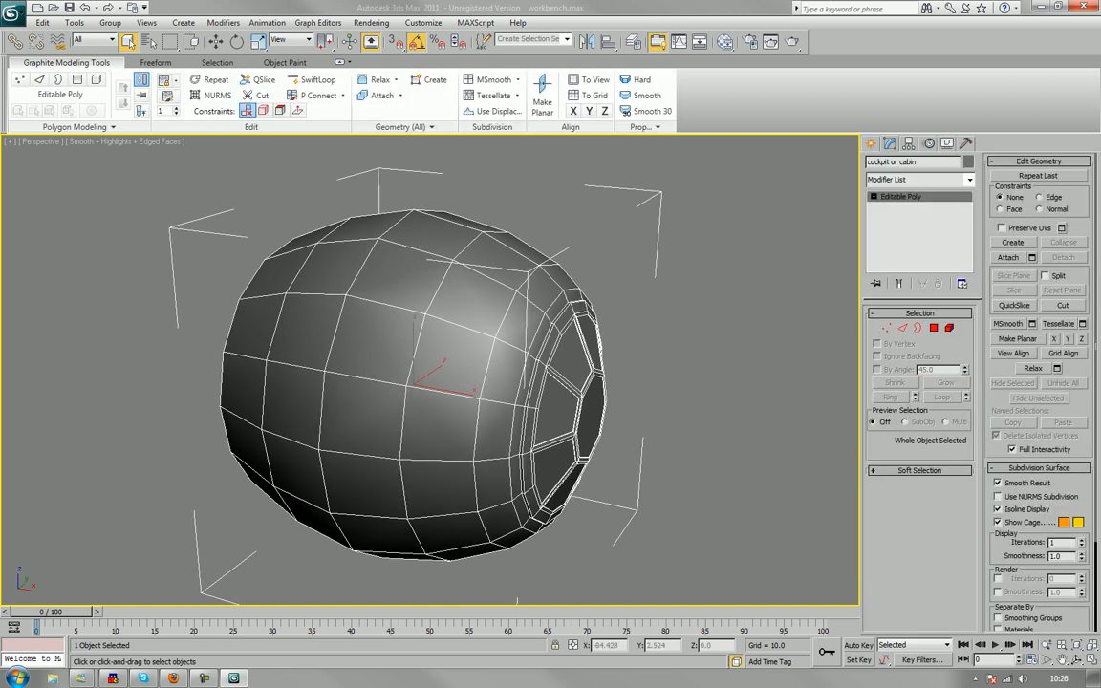
pyautogui.click(902, 329)
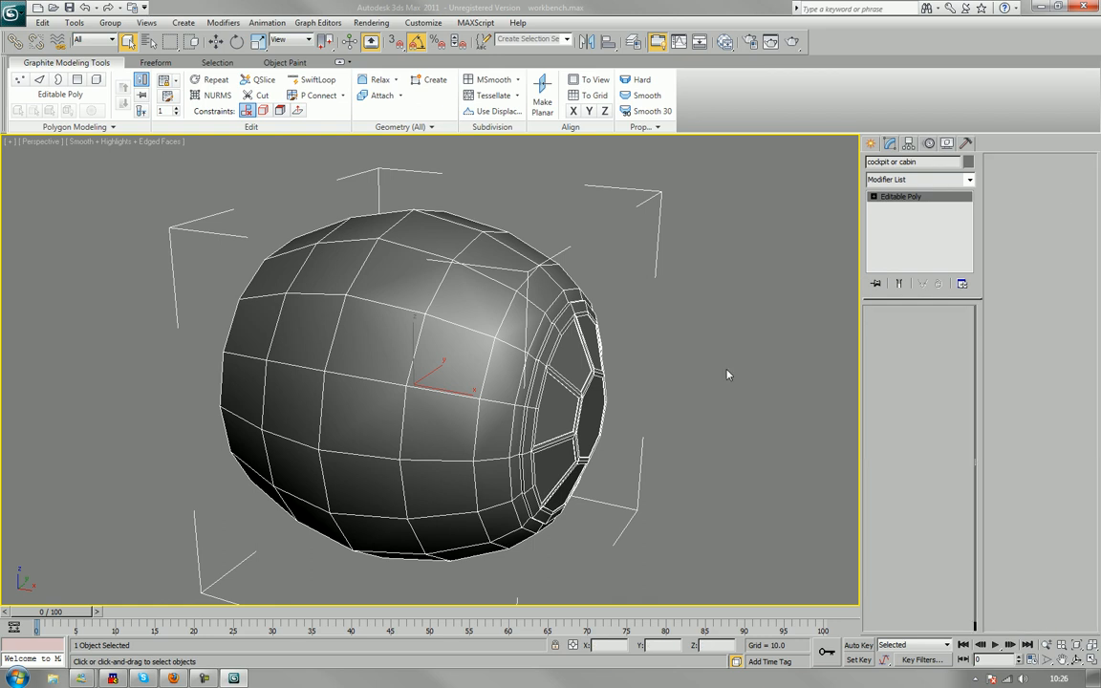
# Select the full ring of short edges around the window rim and convert the selection to its band of polygons.
pyautogui.scroll(5, 621, 375)
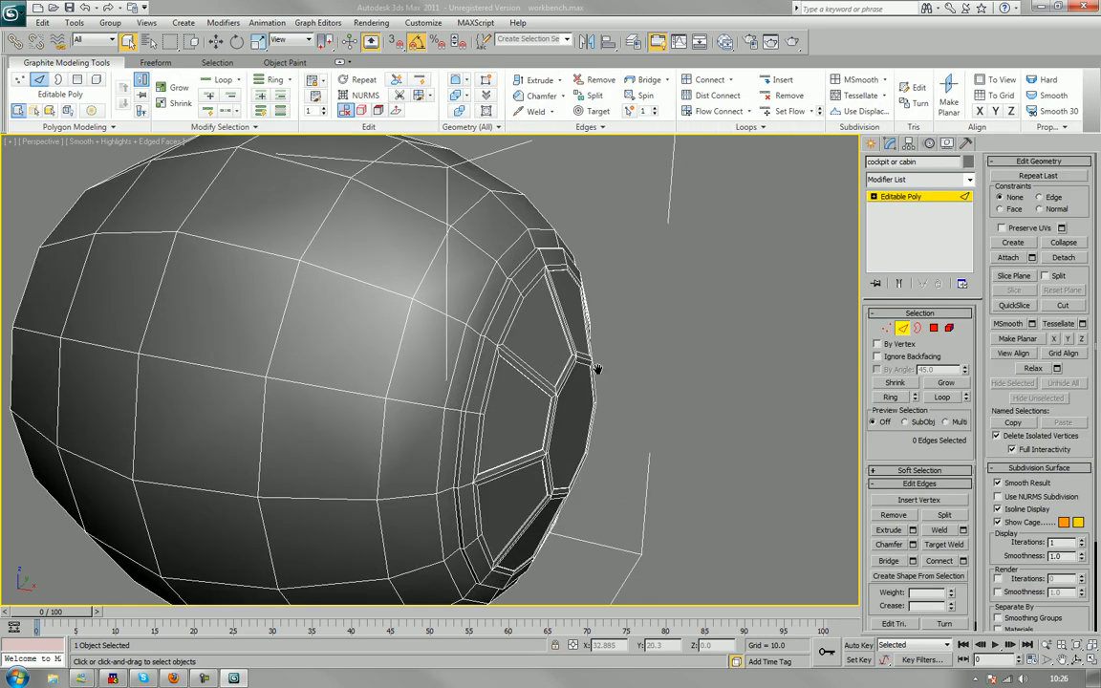
pyautogui.scroll(3, 583, 371)
pyautogui.click(415, 430)
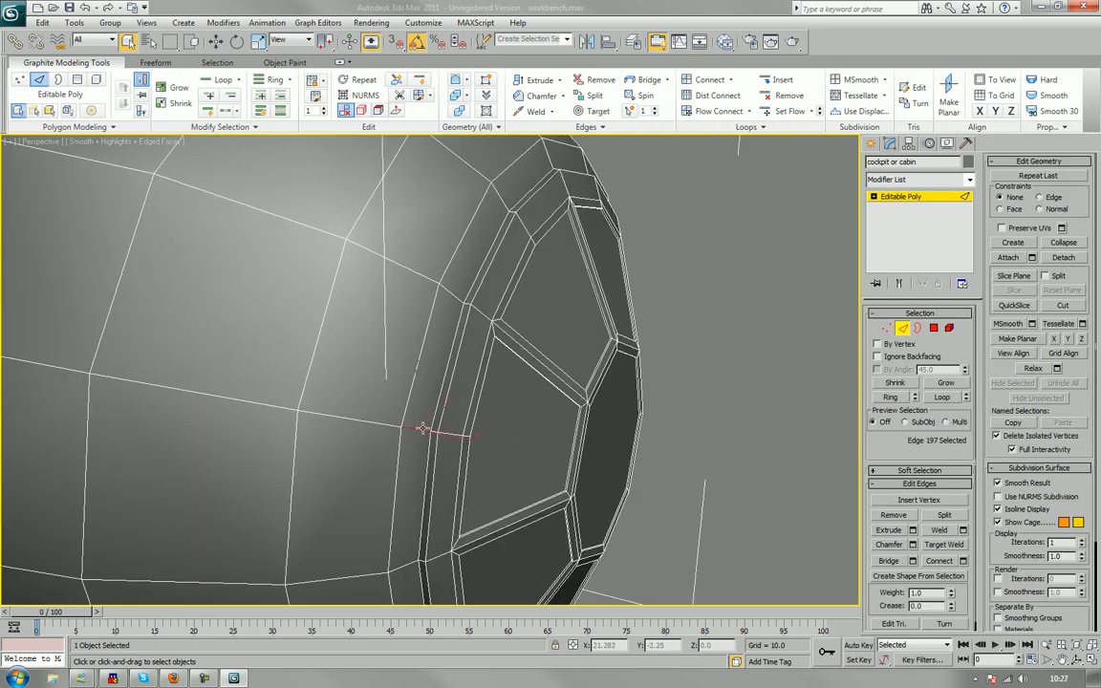
pyautogui.click(892, 396)
pyautogui.moveTo(757, 312); pyautogui.dragTo(757, 325, button='middle')
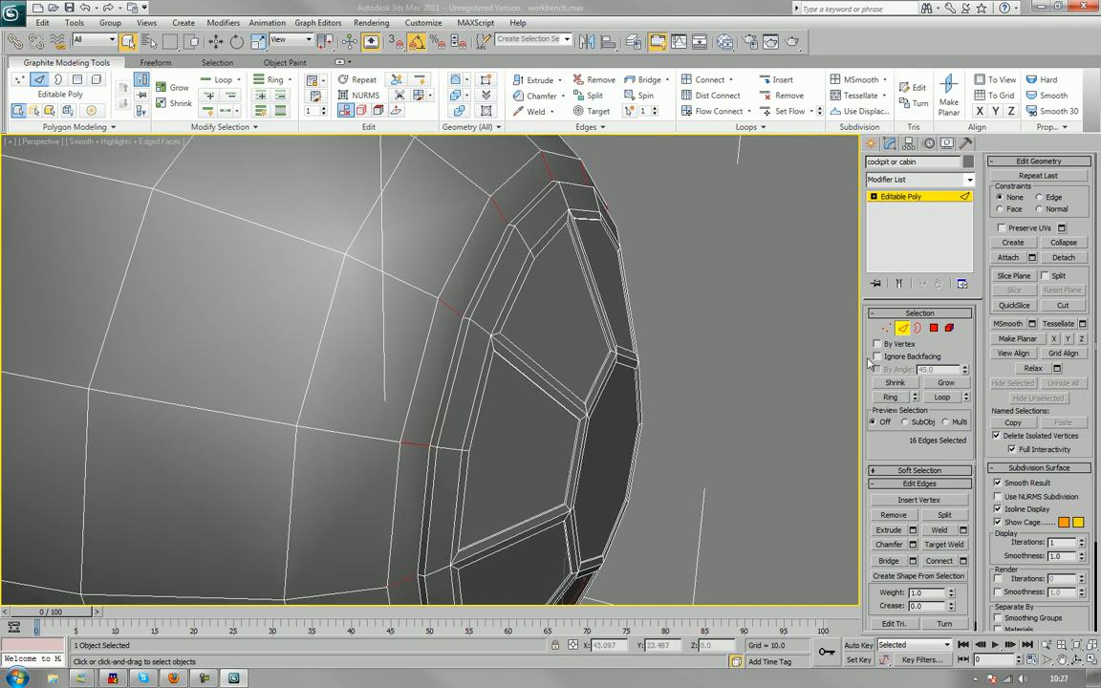
pyautogui.keyDown('ctrl'); pyautogui.click(934, 328); pyautogui.keyUp('ctrl')
pyautogui.scroll(-5, 659, 368)
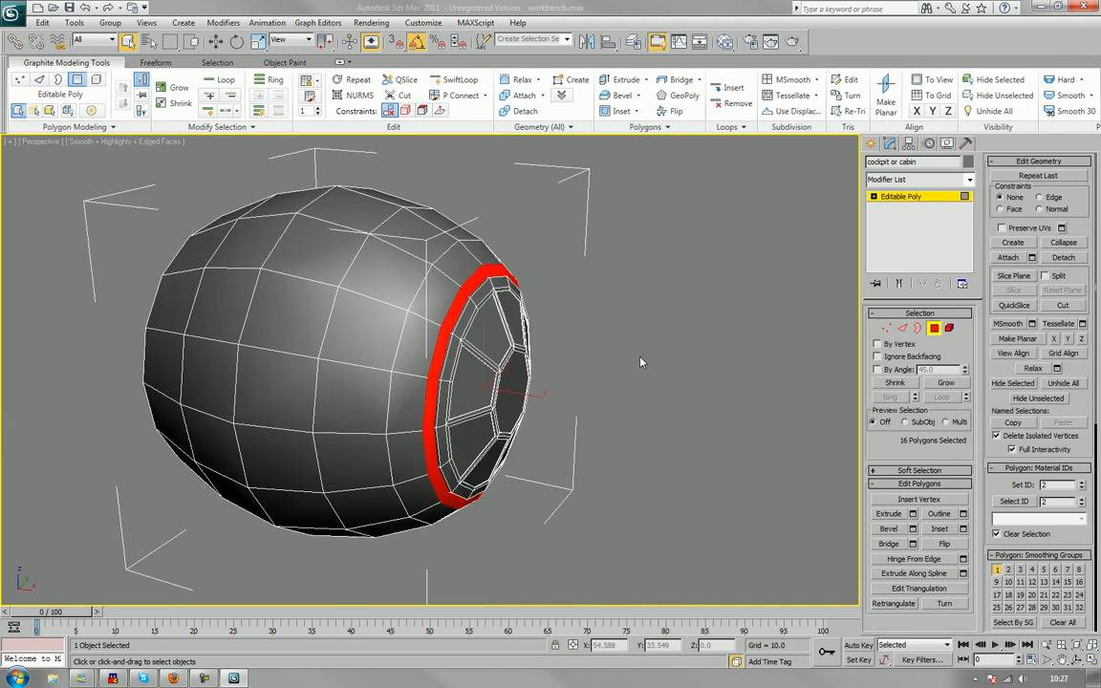
# Rotate a copy of the selected rim band until it lies horizontal, cloning it to an element.
pyautogui.keyDown('alt'); pyautogui.moveTo(643, 363); pyautogui.dragTo(535, 335, button='middle'); pyautogui.keyUp('alt')
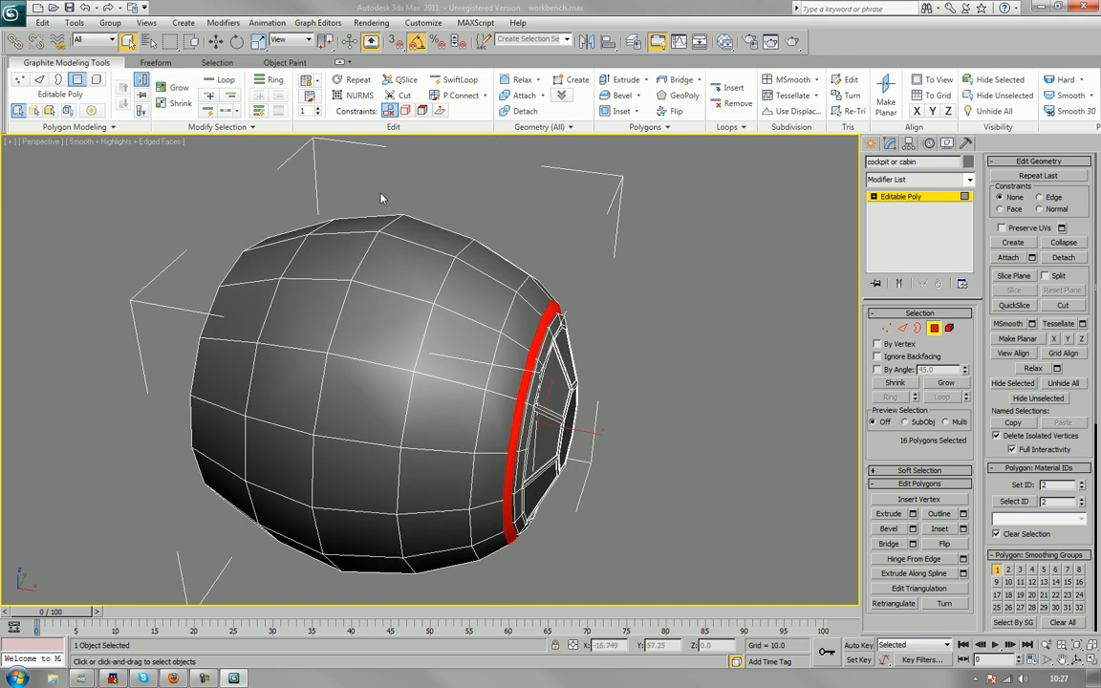
pyautogui.click(237, 42)
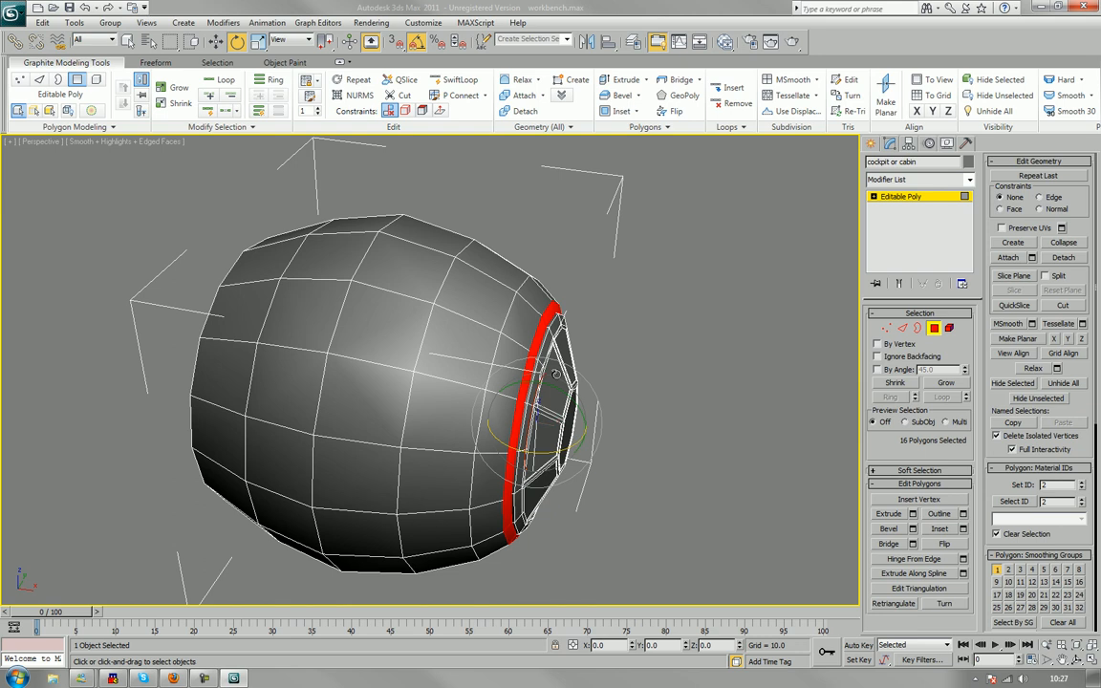
pyautogui.moveTo(499, 337); pyautogui.dragTo(614, 420)
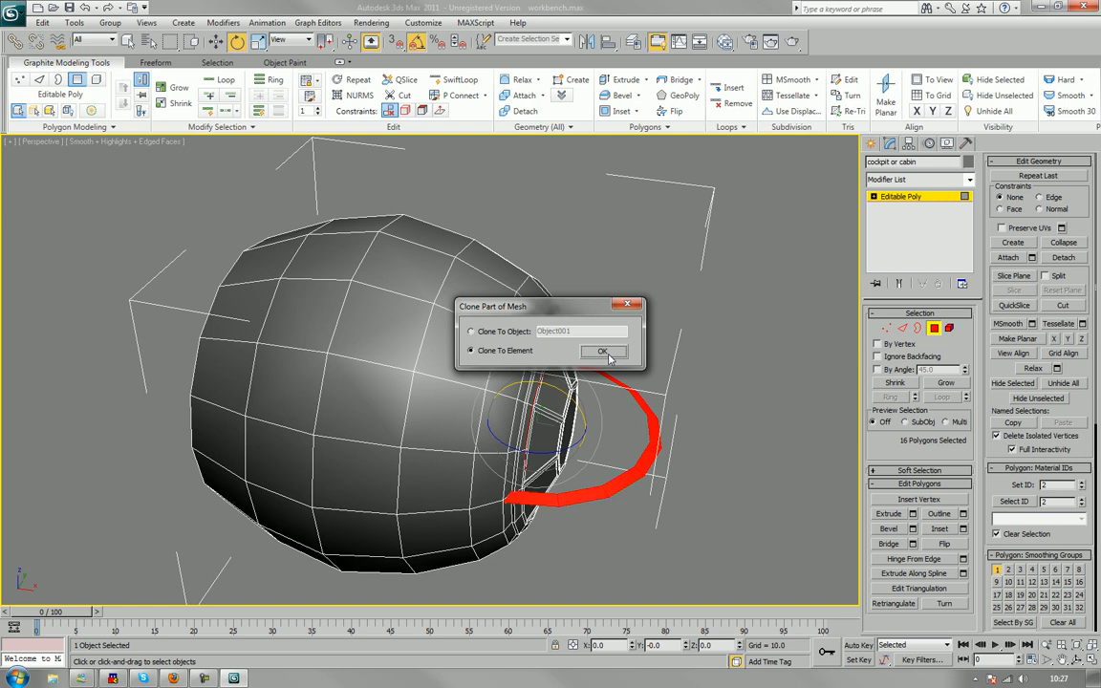
pyautogui.click(606, 353)
# Move the copied ring onto the top of the cockpit, adjust its height just around the crown, and leave polygon level.
pyautogui.press('w')
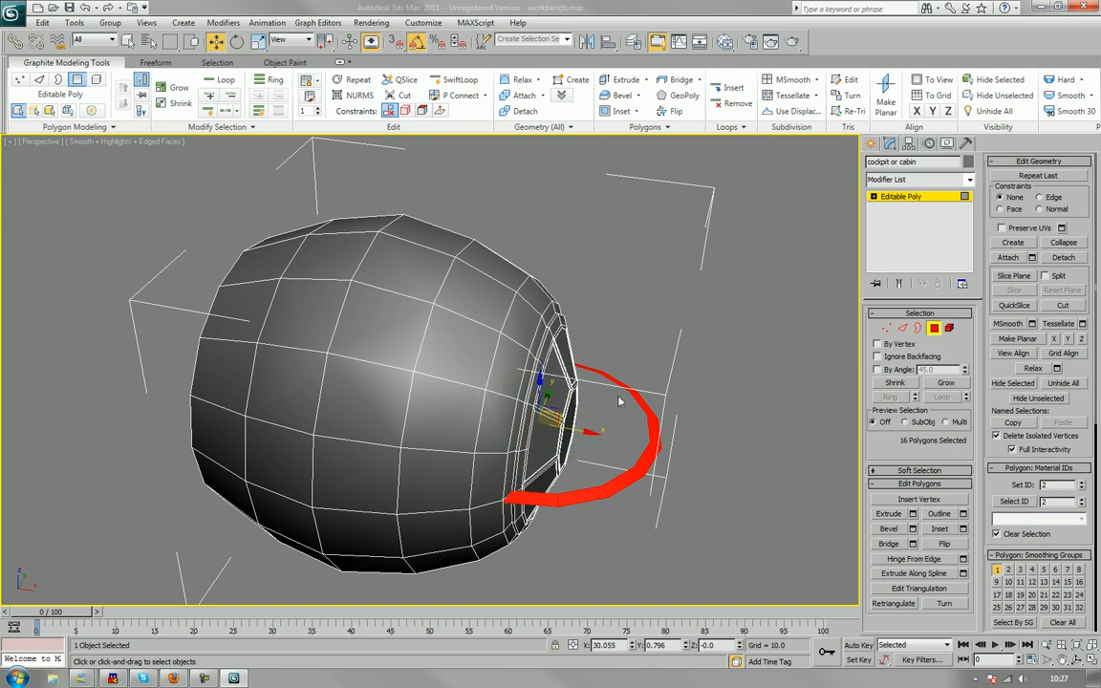
pyautogui.moveTo(554, 406); pyautogui.dragTo(402, 248)
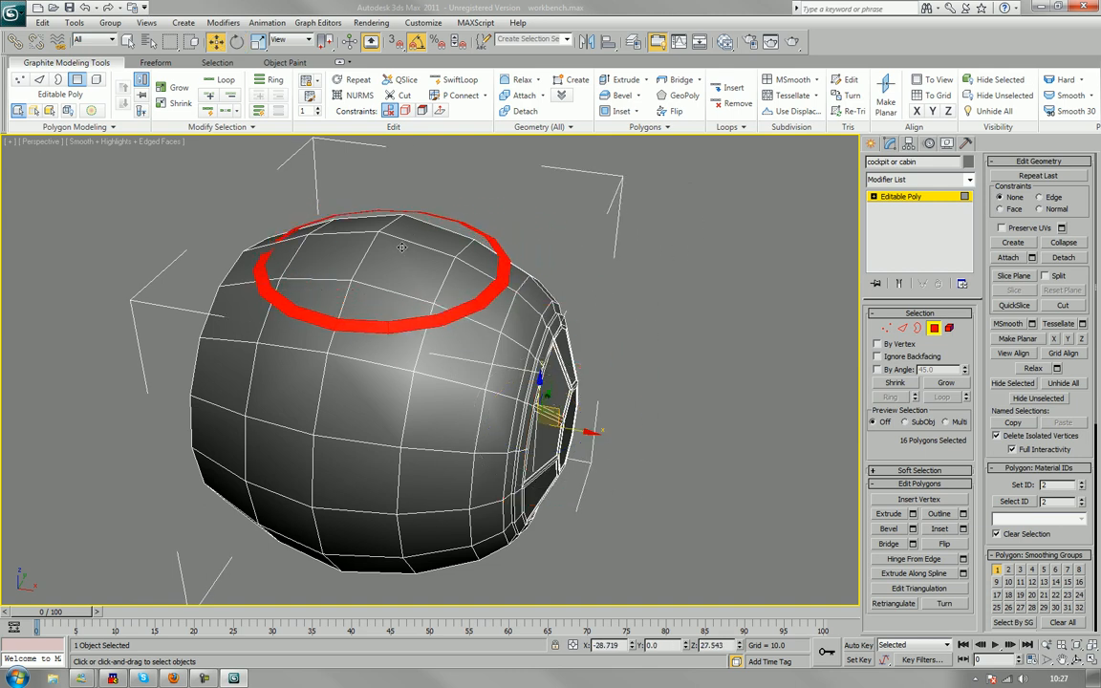
pyautogui.moveTo(478, 274)
pyautogui.keyDown('alt'); pyautogui.mouseDown(button='middle')
pyautogui.moveTo(433, 259)
pyautogui.moveTo(403, 274)
pyautogui.moveTo(538, 302)
pyautogui.moveTo(516, 286)
pyautogui.moveTo(560, 262)
pyautogui.moveTo(499, 260)
pyautogui.moveTo(541, 265)
pyautogui.moveTo(484, 279)
pyautogui.mouseUp(button='middle'); pyautogui.keyUp('alt')
pyautogui.scroll(3, 561, 265)
pyautogui.moveTo(477, 277)
pyautogui.keyDown('alt'); pyautogui.mouseDown(button='middle')
pyautogui.moveTo(468, 270)
pyautogui.moveTo(475, 279)
pyautogui.mouseUp(button='middle'); pyautogui.keyUp('alt')
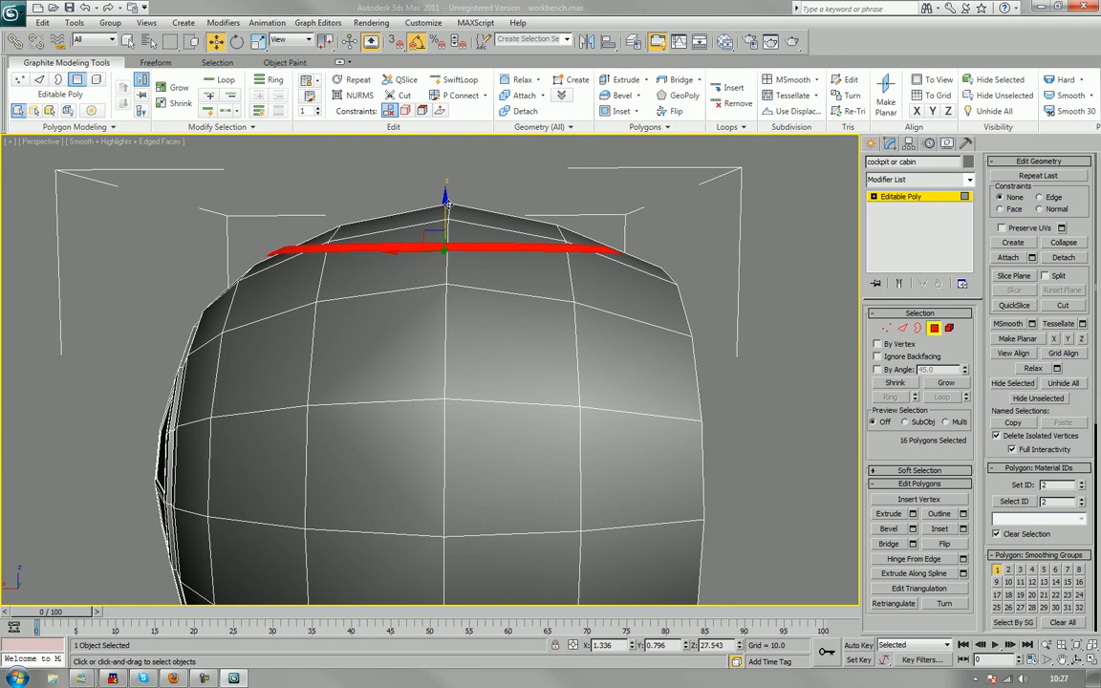
pyautogui.keyDown('alt'); pyautogui.moveTo(446, 204); pyautogui.dragTo(472, 285, button='middle'); pyautogui.keyUp('alt')
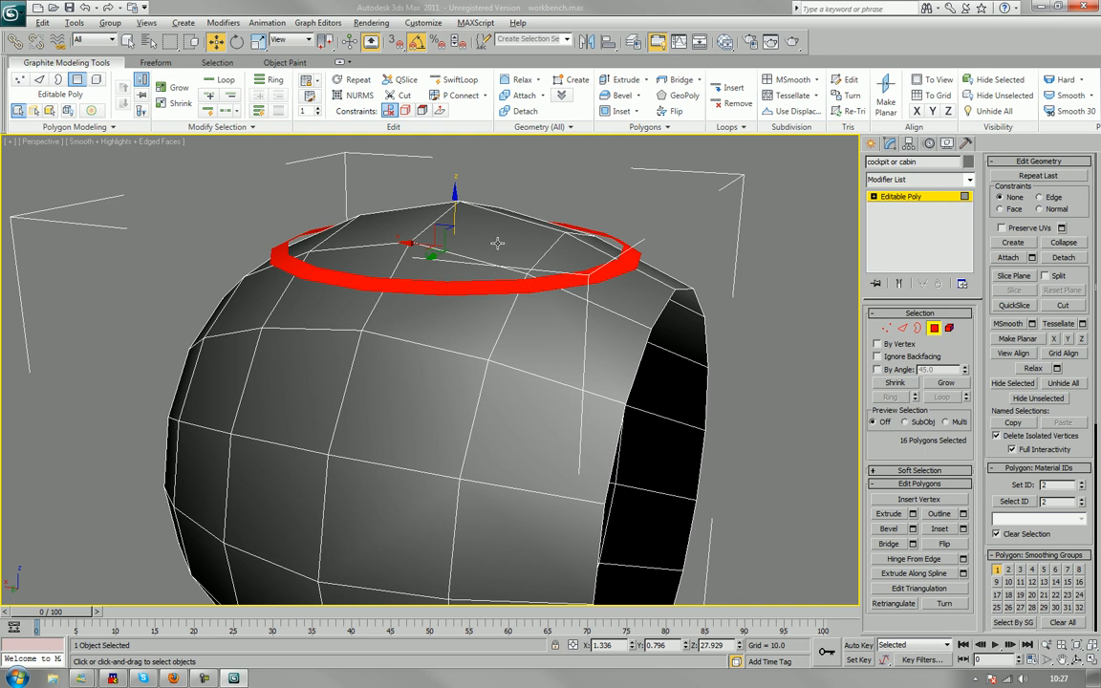
pyautogui.keyDown('alt'); pyautogui.moveTo(497, 242); pyautogui.dragTo(469, 194, button='middle'); pyautogui.keyUp('alt')
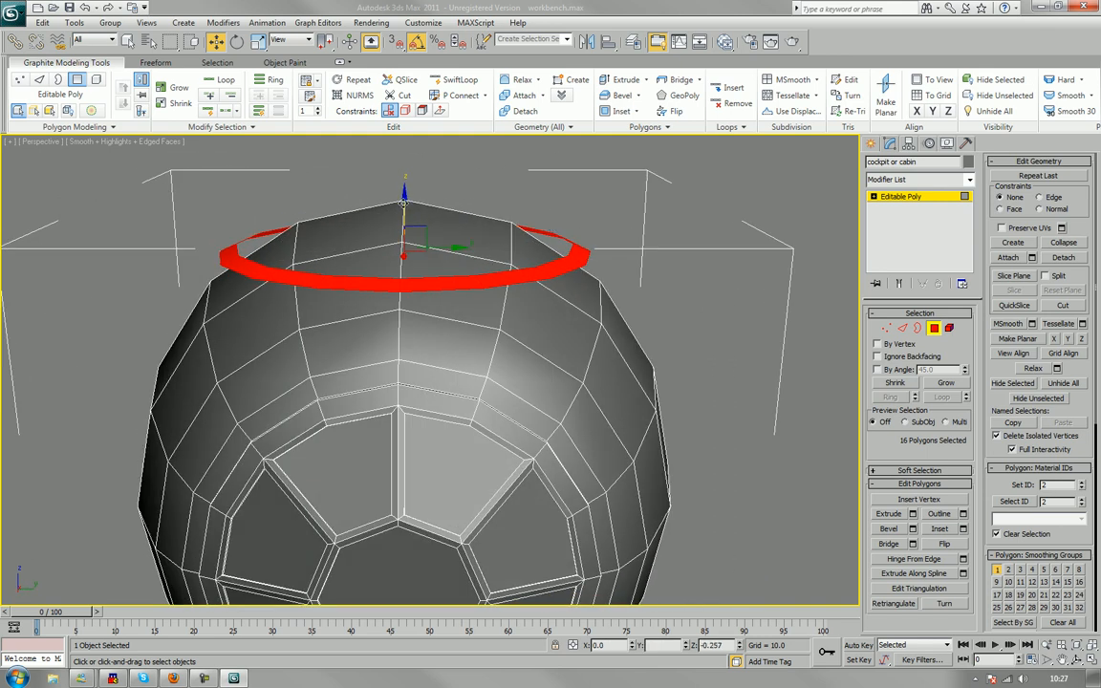
pyautogui.moveTo(403, 196); pyautogui.dragTo(404, 225)
pyautogui.keyDown('alt'); pyautogui.moveTo(403, 226); pyautogui.dragTo(503, 291, button='middle'); pyautogui.keyUp('alt')
pyautogui.click(933, 329)
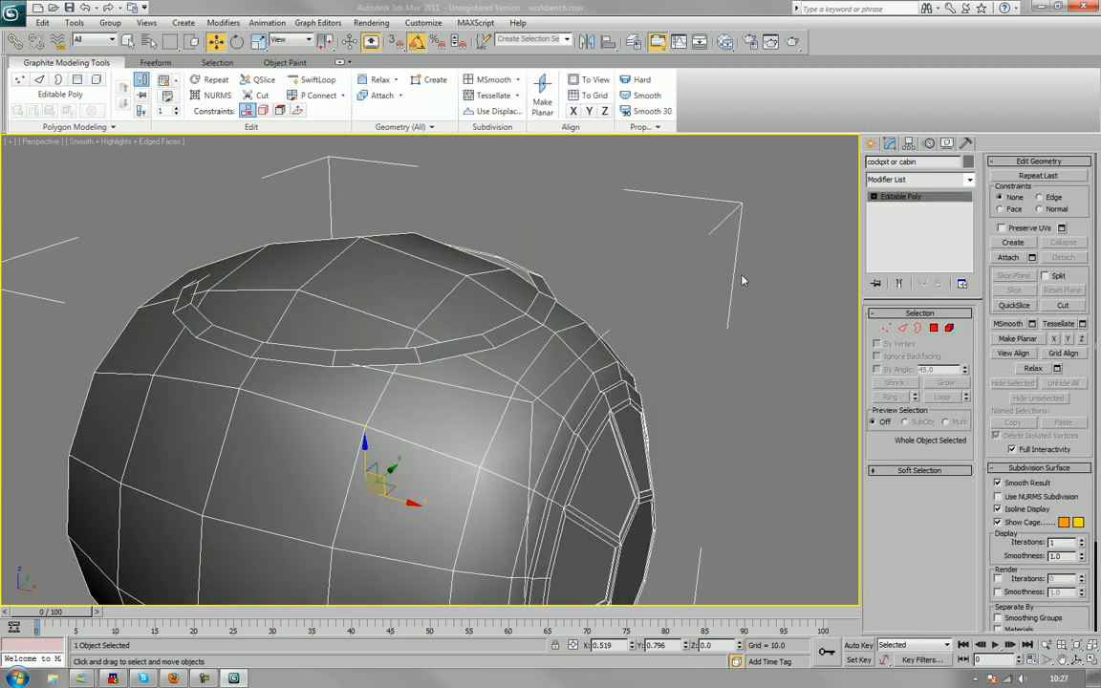
pyautogui.click(739, 277)
pyautogui.keyDown('alt'); pyautogui.moveTo(723, 271); pyautogui.dragTo(705, 287, button='middle'); pyautogui.keyUp('alt')
pyautogui.click(435, 327)
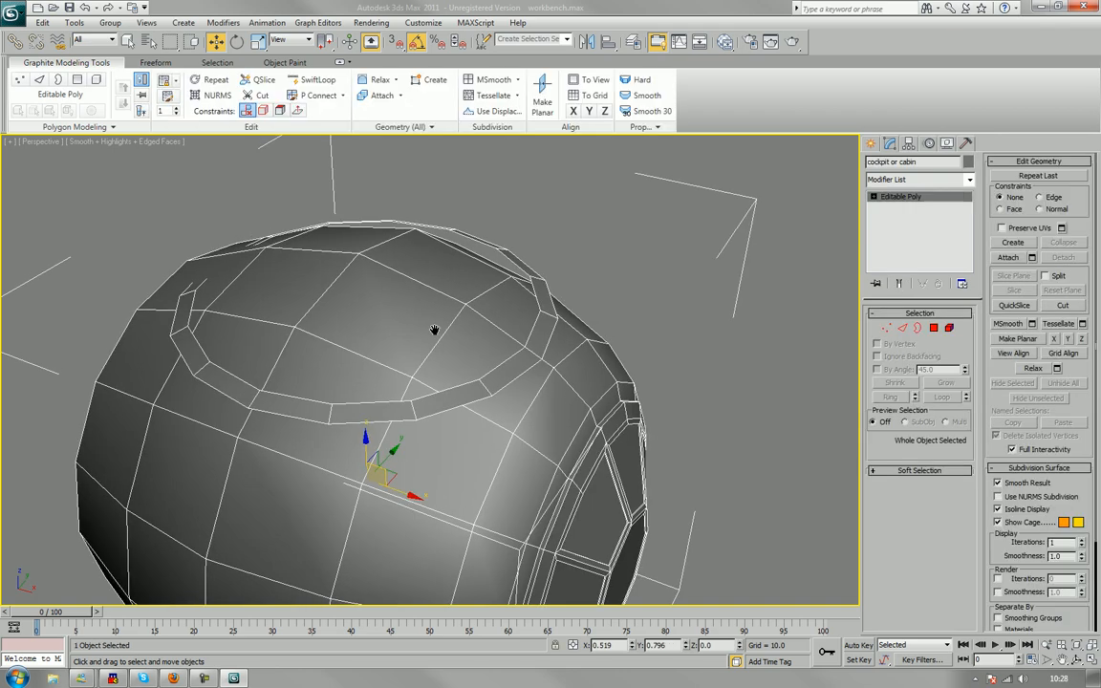
# Select the hull polygons under and around the ring on the cockpit's top, excluding the ring itself, and delete them.
pyautogui.click(934, 328)
pyautogui.keyDown('alt'); pyautogui.moveTo(535, 306); pyautogui.dragTo(521, 338, button='middle'); pyautogui.keyUp('alt')
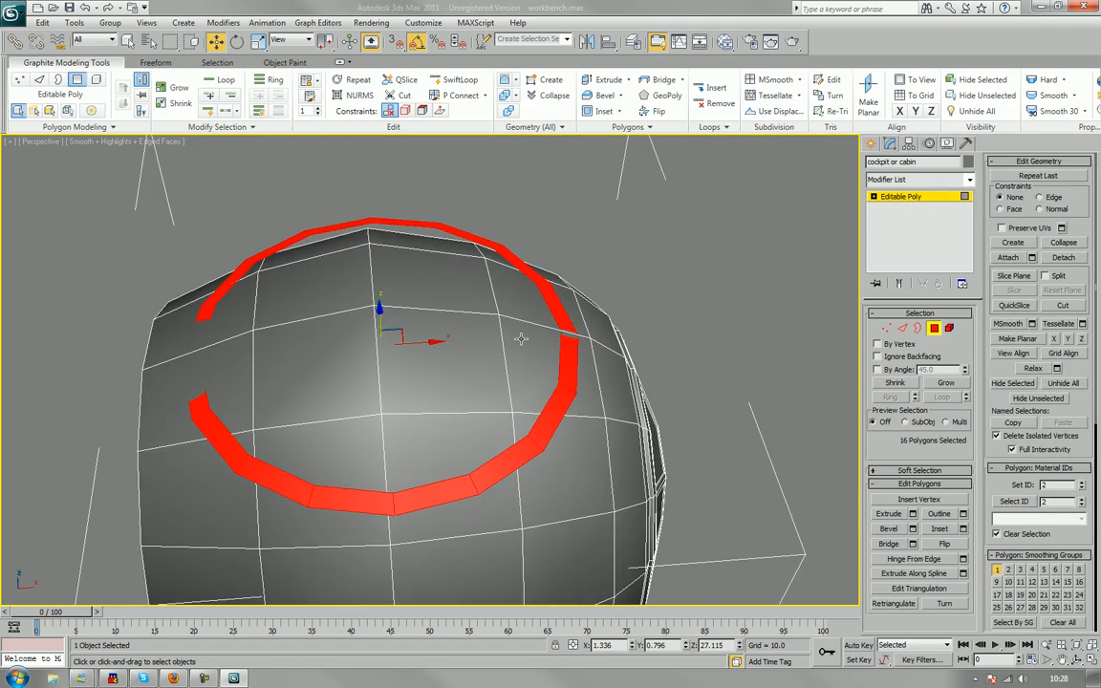
pyautogui.click(353, 292)
pyautogui.keyDown('ctrl'); pyautogui.click(308, 321); pyautogui.keyUp('ctrl')
pyautogui.keyDown('ctrl'); pyautogui.click(373, 315); pyautogui.keyUp('ctrl')
pyautogui.keyDown('ctrl'); pyautogui.click(449, 260); pyautogui.keyUp('ctrl')
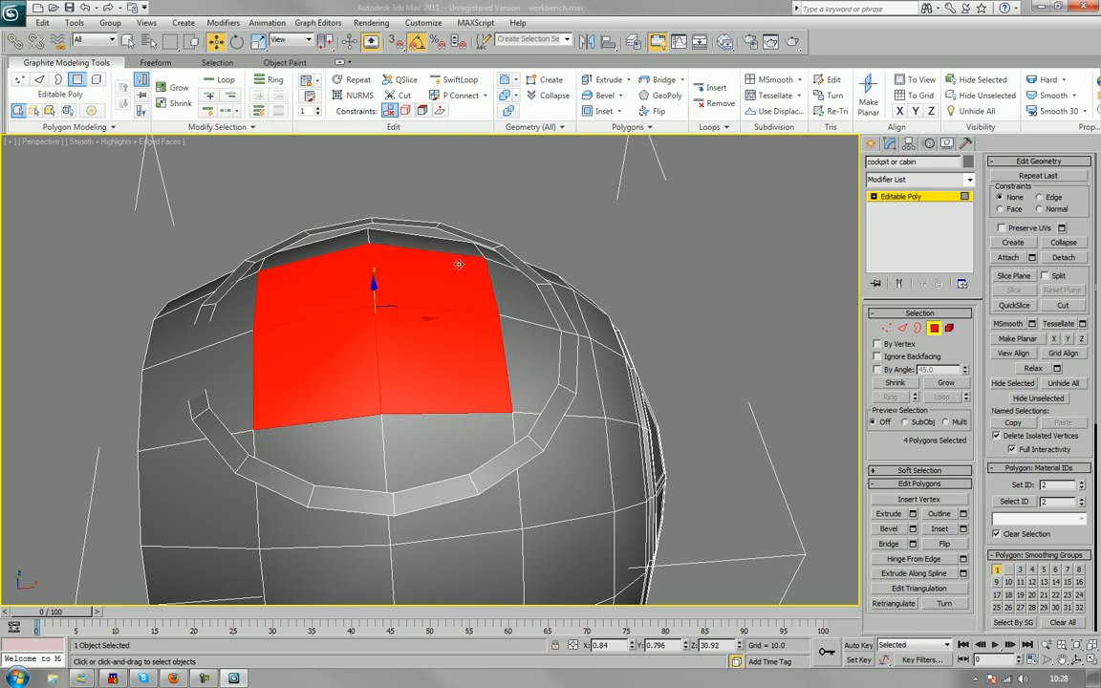
pyautogui.keyDown('ctrl'); pyautogui.click(472, 252); pyautogui.keyUp('ctrl')
pyautogui.keyDown('ctrl'); pyautogui.click(499, 266); pyautogui.keyUp('ctrl')
pyautogui.keyDown('ctrl'); pyautogui.click(502, 293); pyautogui.keyUp('ctrl')
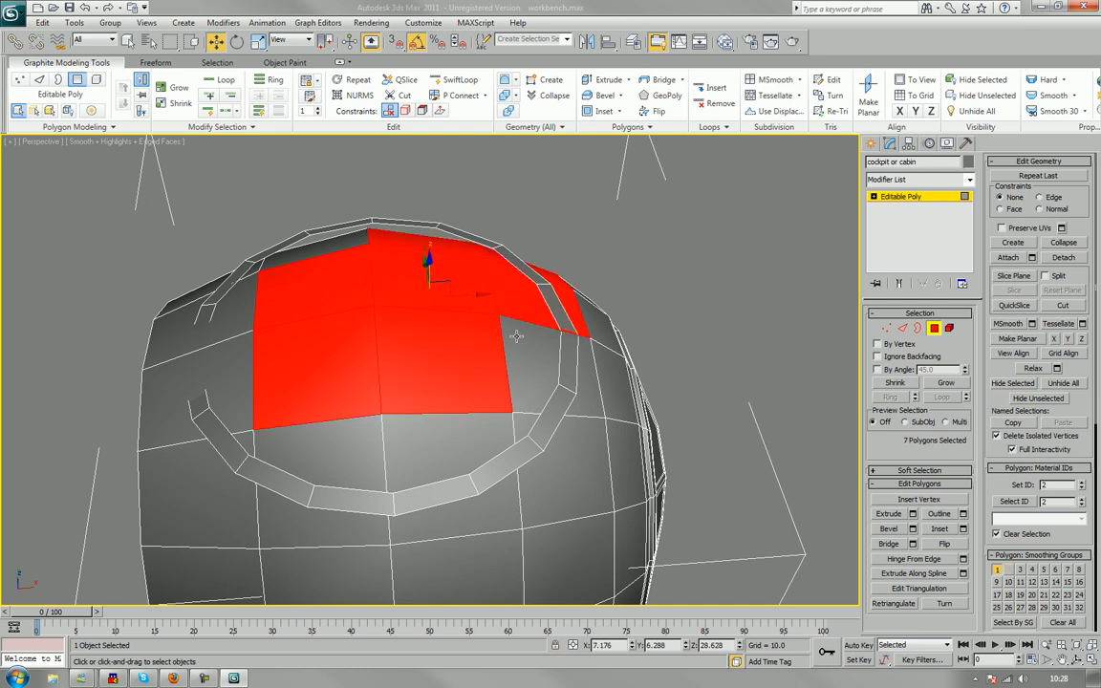
pyautogui.keyDown('ctrl'); pyautogui.click(523, 366); pyautogui.keyUp('ctrl')
pyautogui.keyDown('ctrl'); pyautogui.click(473, 435); pyautogui.keyUp('ctrl')
pyautogui.keyDown('ctrl'); pyautogui.click(409, 439); pyautogui.keyUp('ctrl')
pyautogui.keyDown('ctrl'); pyautogui.click(308, 434); pyautogui.keyUp('ctrl')
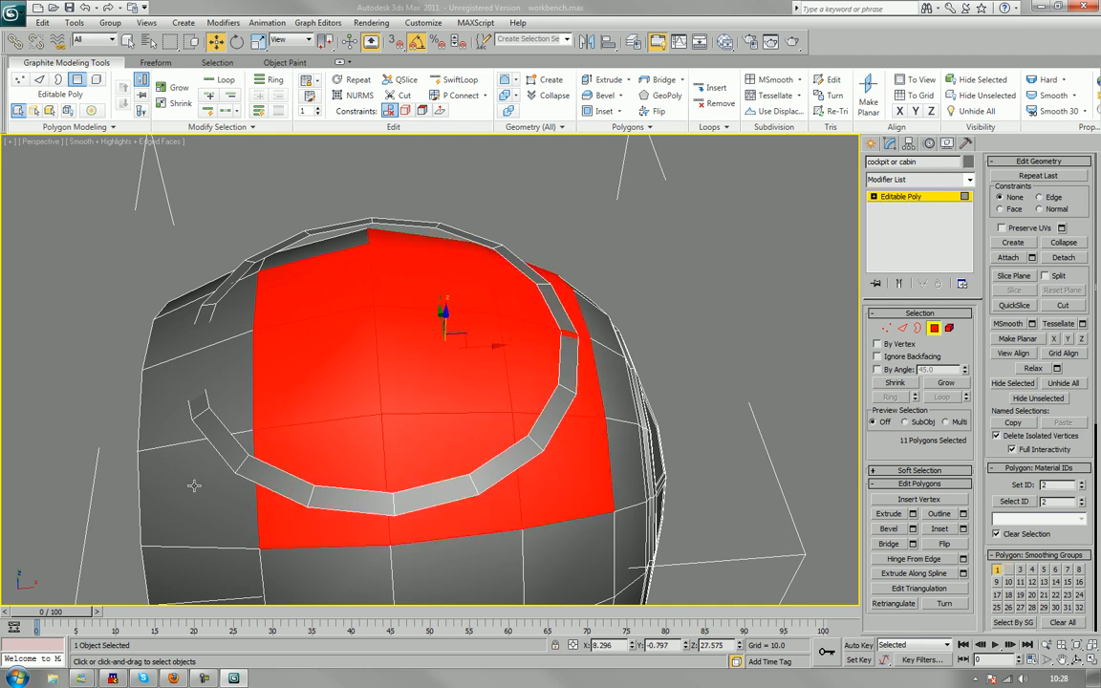
pyautogui.keyDown('ctrl'); pyautogui.click(175, 441); pyautogui.keyUp('ctrl')
pyautogui.keyDown('ctrl'); pyautogui.click(176, 365); pyautogui.keyUp('ctrl')
pyautogui.keyDown('ctrl'); pyautogui.click(155, 296); pyautogui.keyUp('ctrl')
pyautogui.keyDown('ctrl'); pyautogui.click(168, 404); pyautogui.keyUp('ctrl')
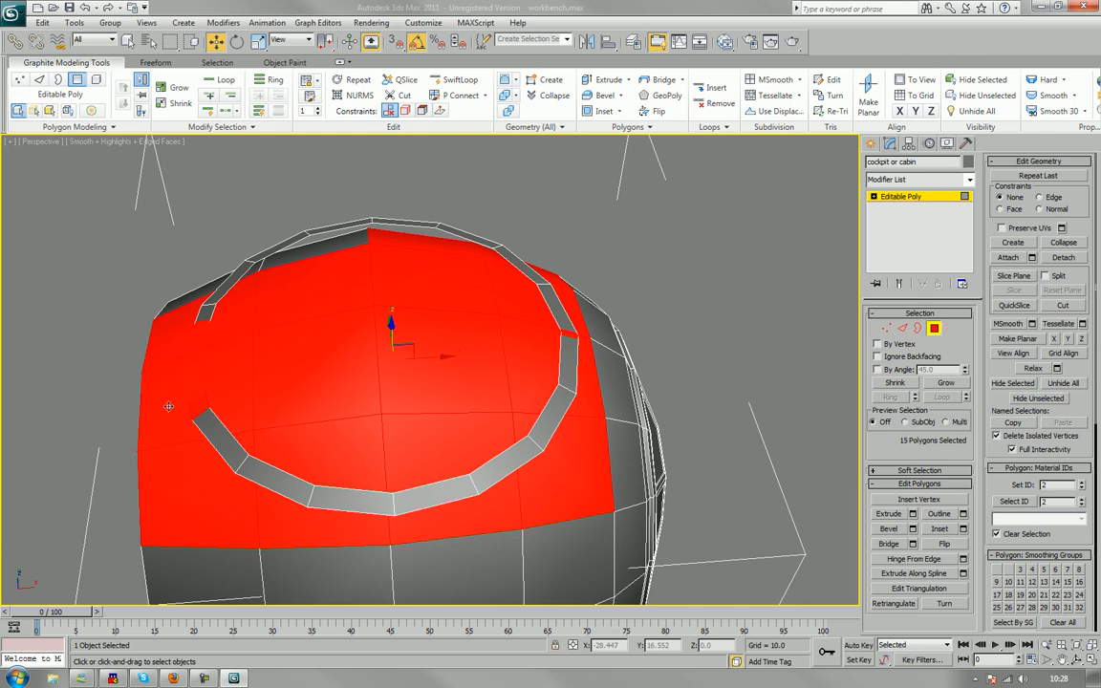
pyautogui.keyDown('alt'); pyautogui.click(193, 405); pyautogui.keyUp('alt')
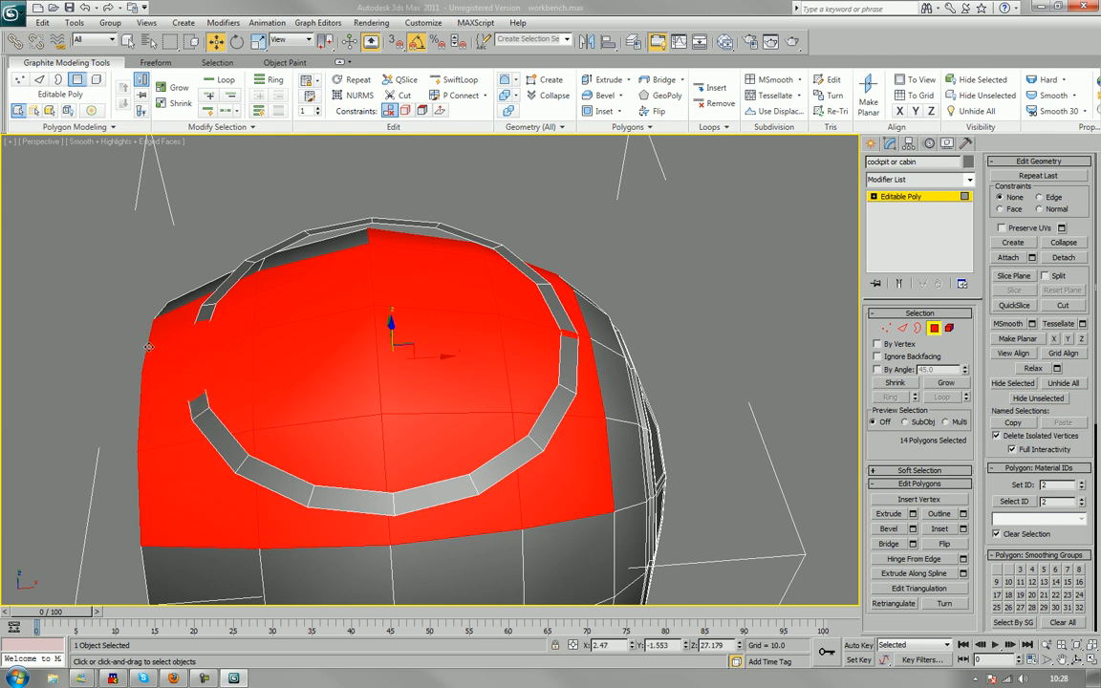
pyautogui.keyDown('alt'); pyautogui.moveTo(134, 346); pyautogui.dragTo(321, 332, button='middle'); pyautogui.keyUp('alt')
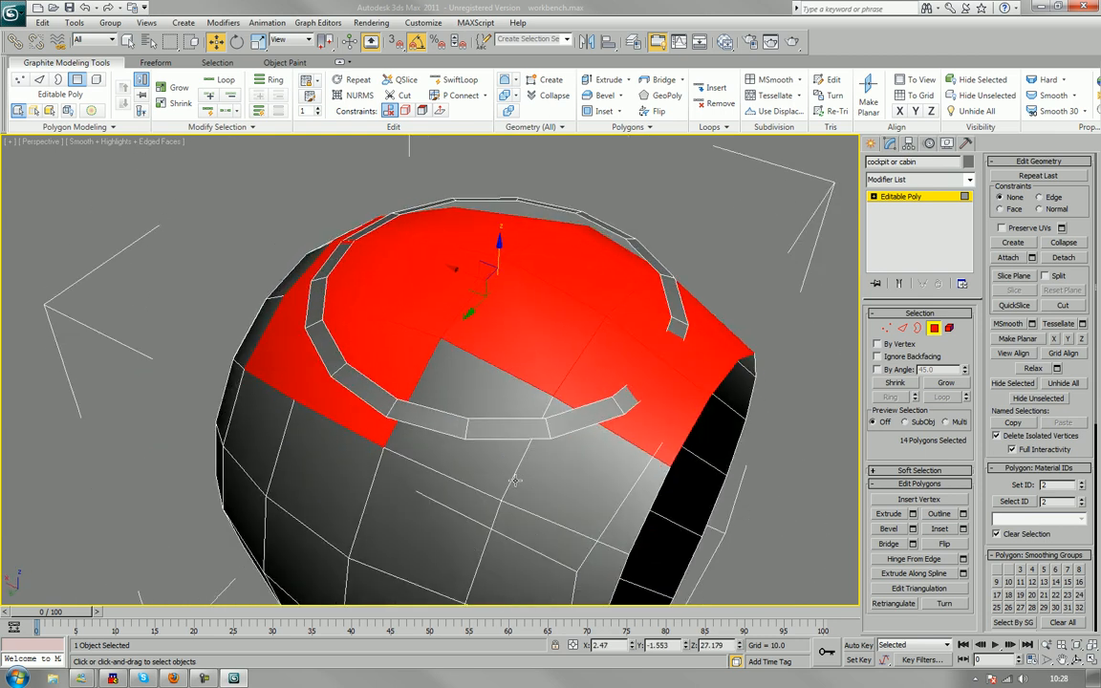
pyautogui.keyDown('ctrl'); pyautogui.click(453, 427); pyautogui.keyUp('ctrl')
pyautogui.keyDown('ctrl'); pyautogui.click(533, 478); pyautogui.keyUp('ctrl')
pyautogui.press('Delete')
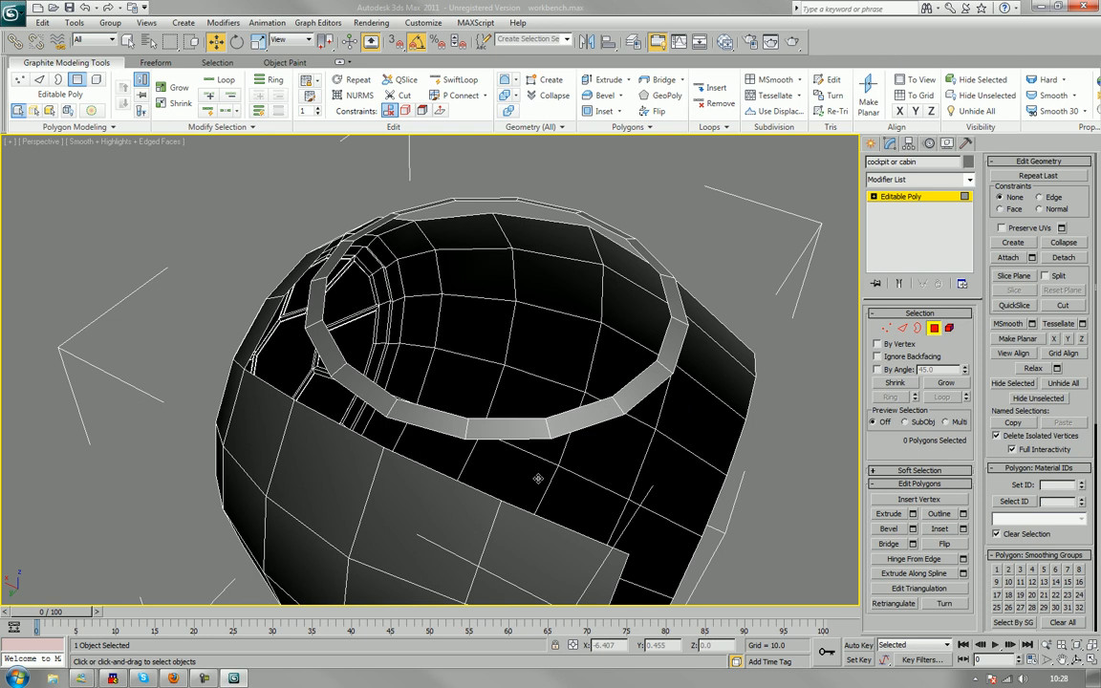
# Examine the ring's height above the opening from the side, selecting it as an element and clearing the selection.
pyautogui.keyDown('alt'); pyautogui.moveTo(561, 480); pyautogui.dragTo(396, 382, button='middle'); pyautogui.keyUp('alt')
pyautogui.keyDown('alt'); pyautogui.moveTo(539, 256); pyautogui.dragTo(559, 242, button='middle'); pyautogui.keyUp('alt')
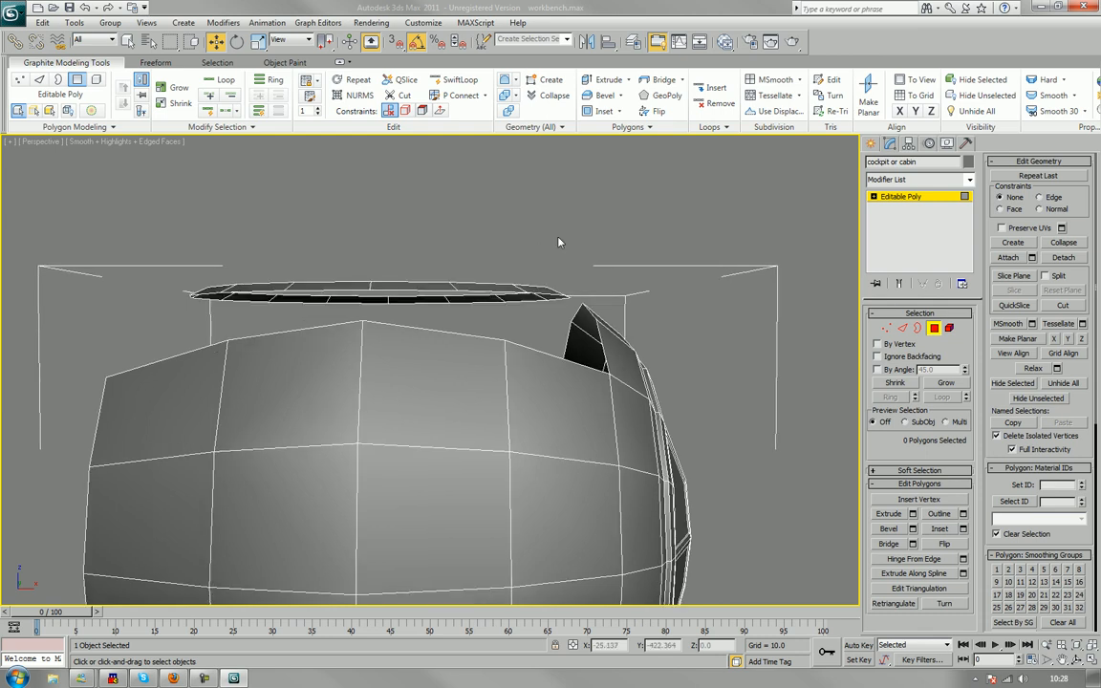
pyautogui.keyDown('alt'); pyautogui.moveTo(628, 281); pyautogui.dragTo(547, 303, button='middle'); pyautogui.keyUp('alt')
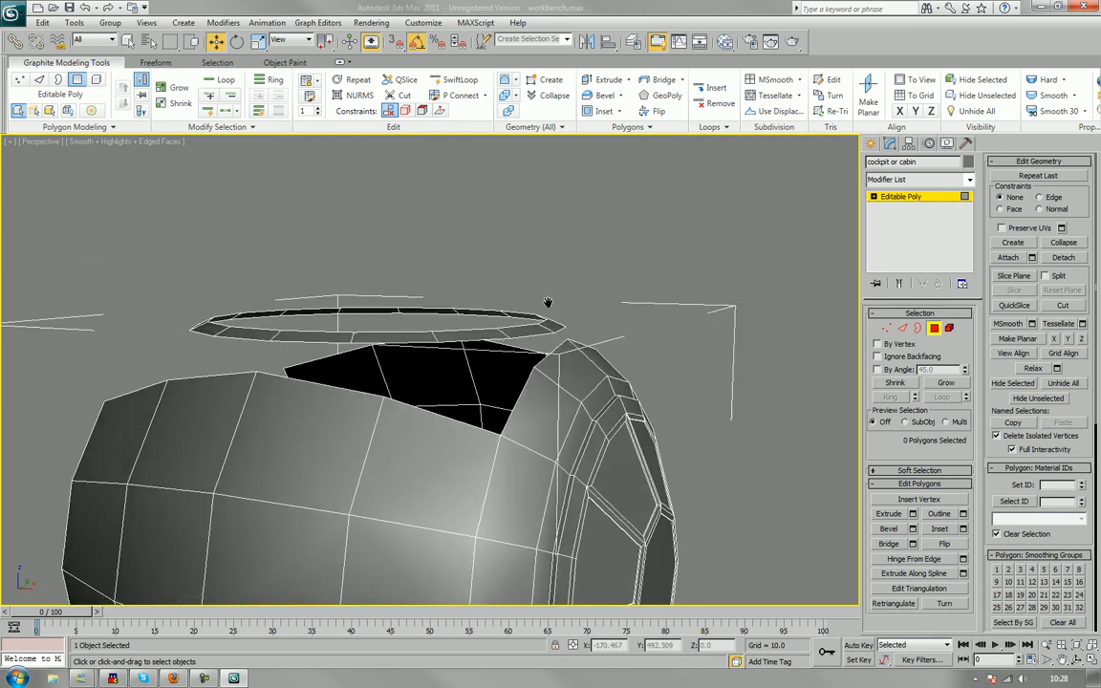
pyautogui.click(947, 328)
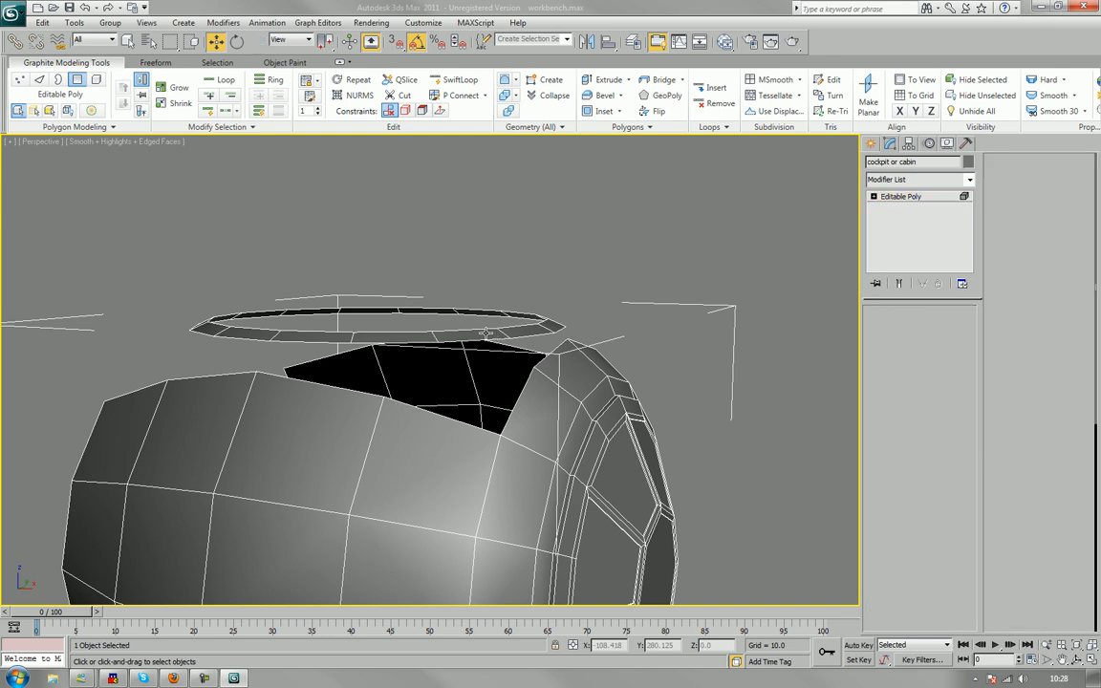
pyautogui.click(486, 333)
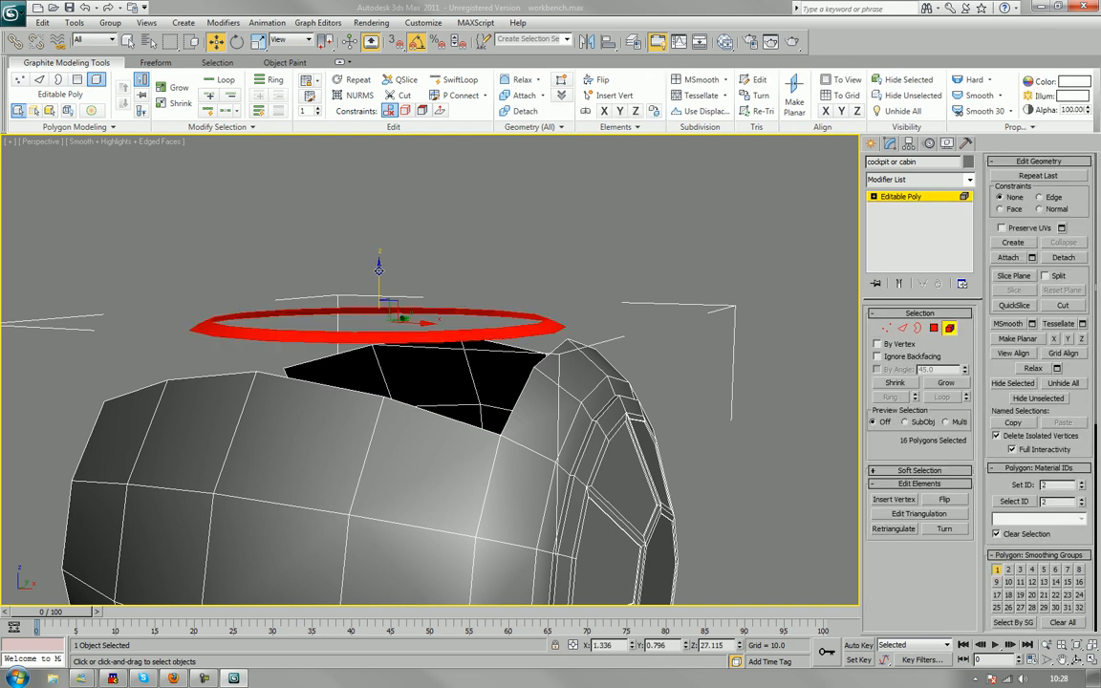
pyautogui.click(629, 240)
# At edge level, bridge three outer ring edges to the facing hull edges around the window-side corner of the opening.
pyautogui.keyDown('alt'); pyautogui.moveTo(629, 240); pyautogui.dragTo(658, 319, button='middle'); pyautogui.keyUp('alt')
pyautogui.scroll(3, 658, 319)
pyautogui.keyDown('alt'); pyautogui.moveTo(614, 356); pyautogui.dragTo(667, 306, button='middle'); pyautogui.keyUp('alt')
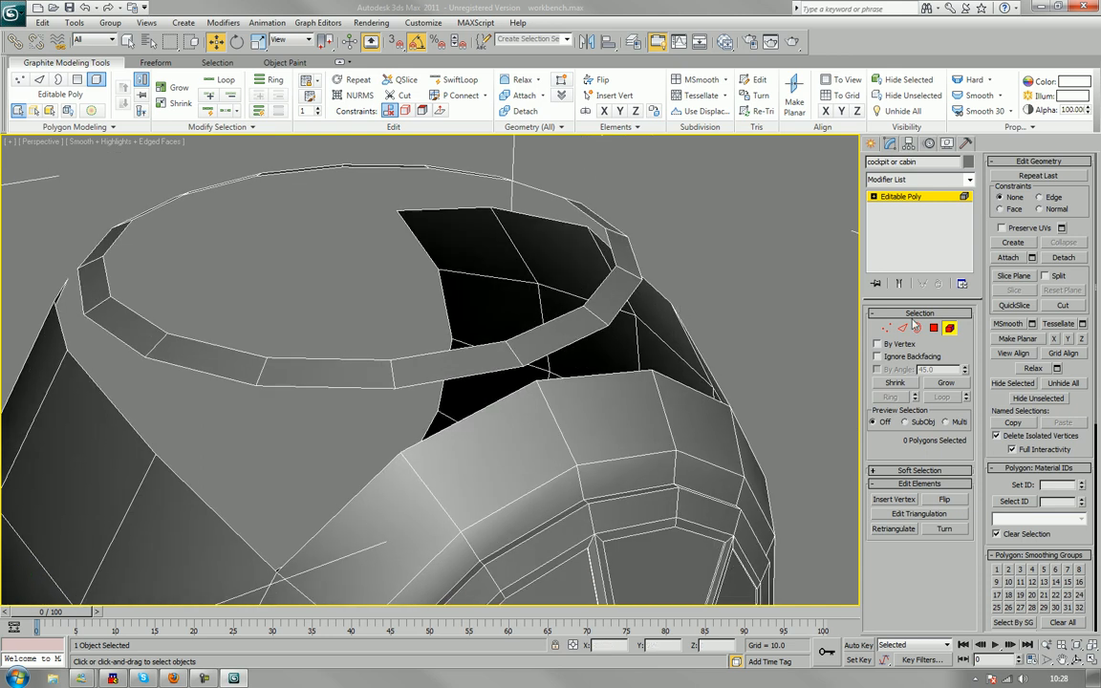
pyautogui.click(902, 328)
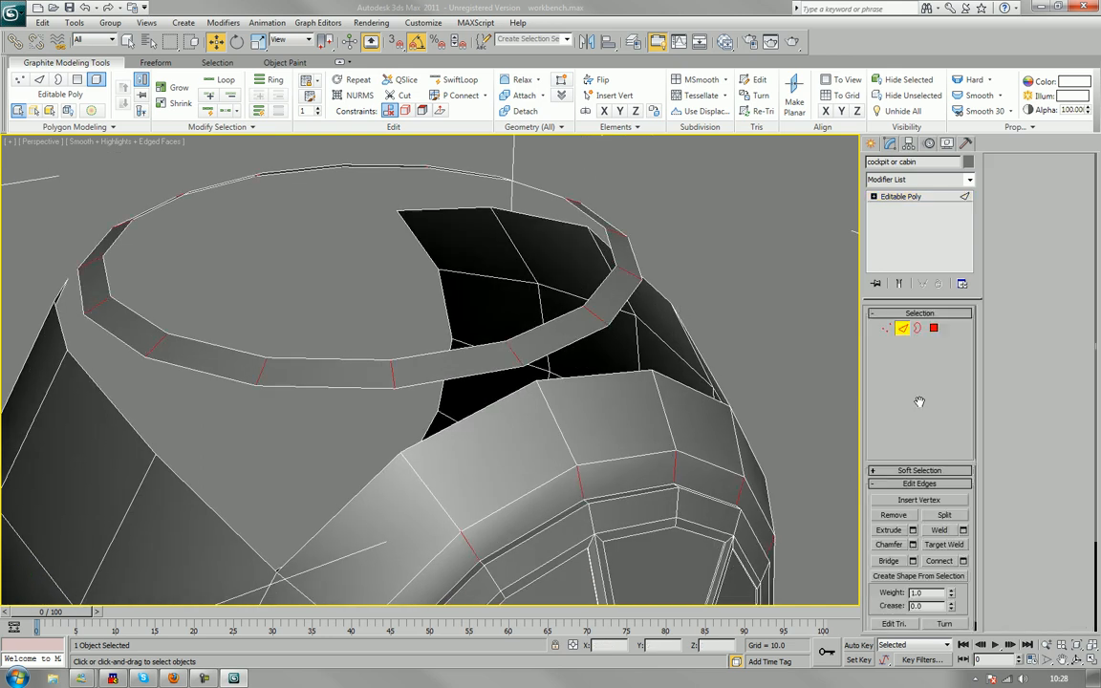
pyautogui.click(831, 280)
pyautogui.click(897, 560)
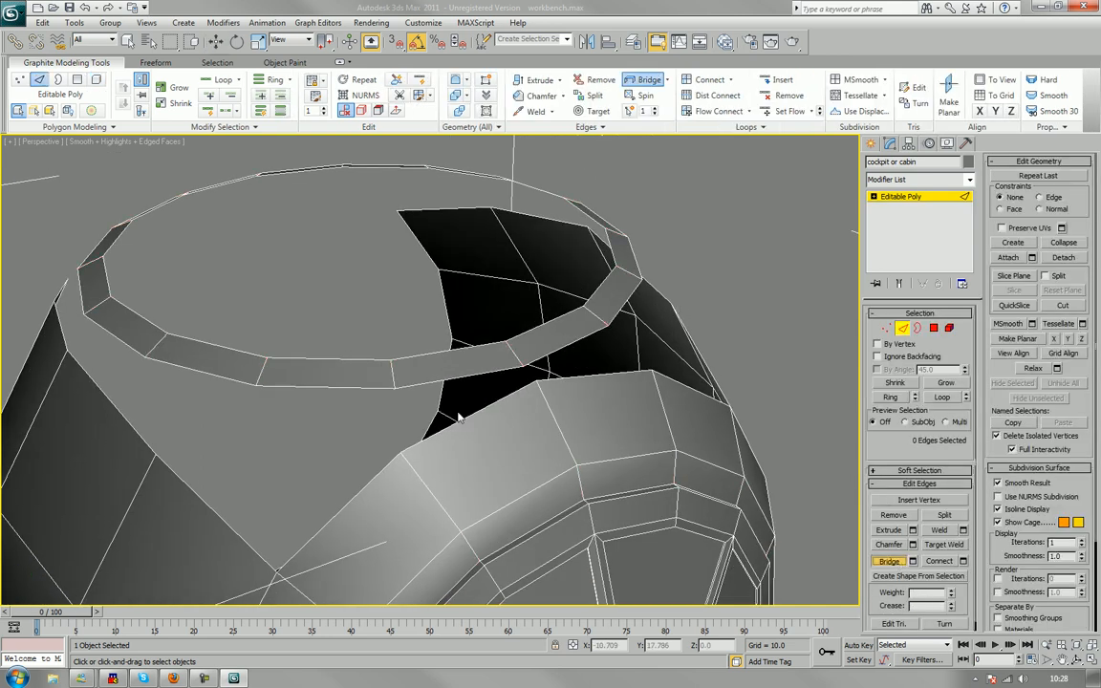
pyautogui.click(459, 374)
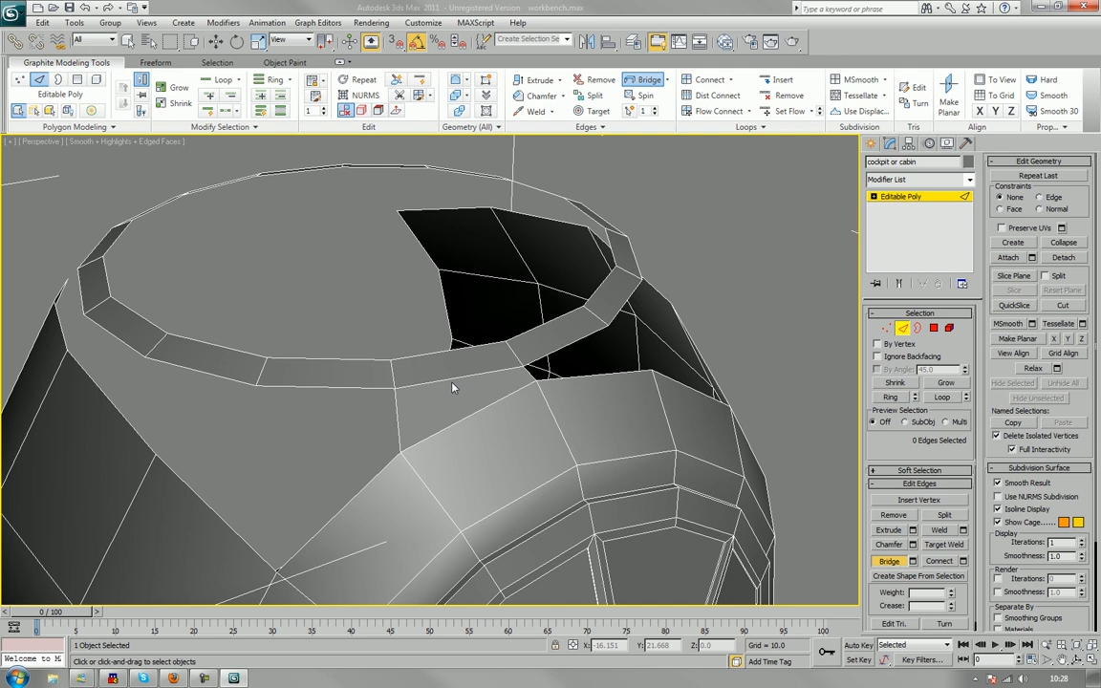
pyautogui.click(347, 386)
pyautogui.click(325, 514)
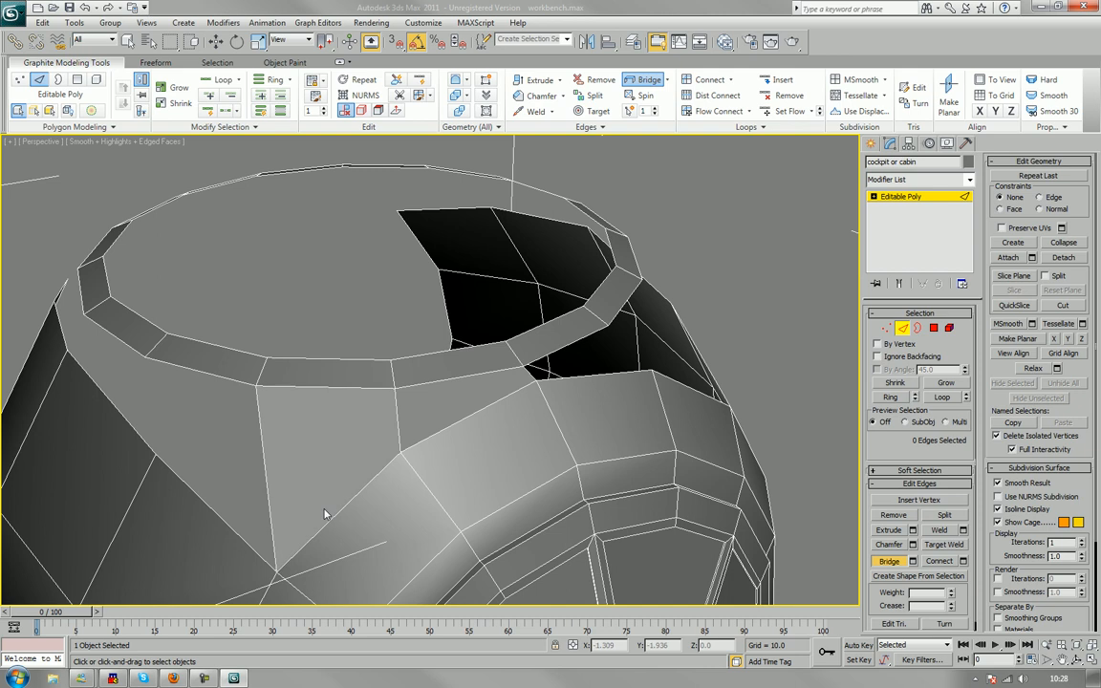
pyautogui.click(220, 508)
pyautogui.click(207, 370)
# Bridge the next hull edge along the side of the opening to the ring edge directly above it.
pyautogui.scroll(-4, 270, 439)
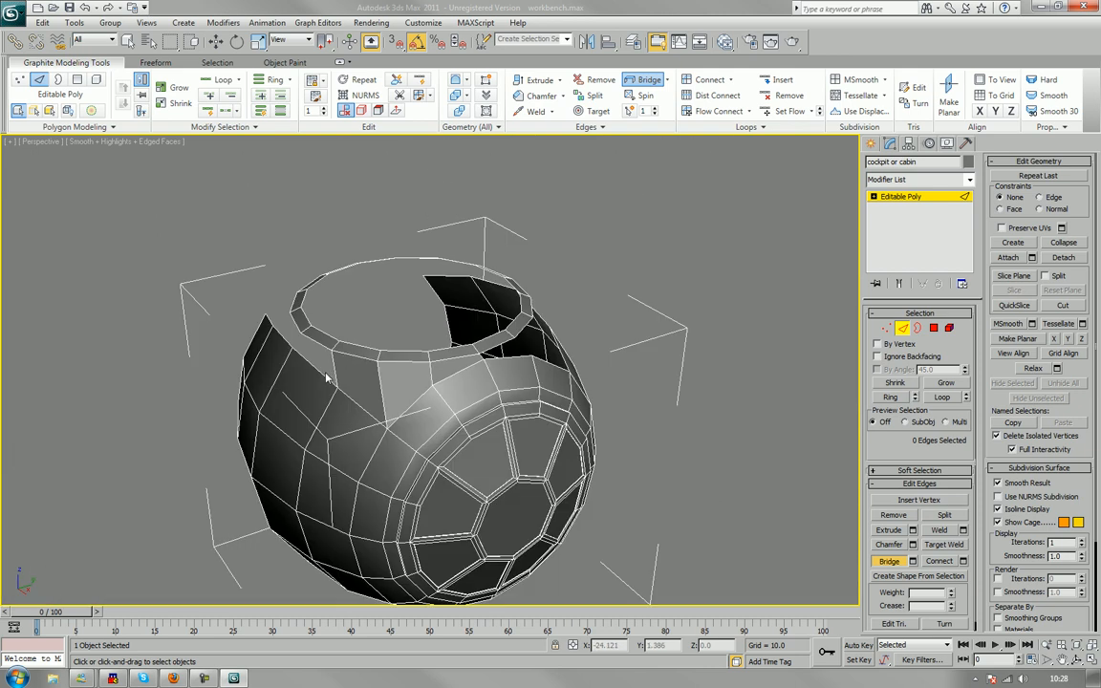
pyautogui.keyDown('alt'); pyautogui.moveTo(350, 352); pyautogui.dragTo(444, 348, button='middle'); pyautogui.keyUp('alt')
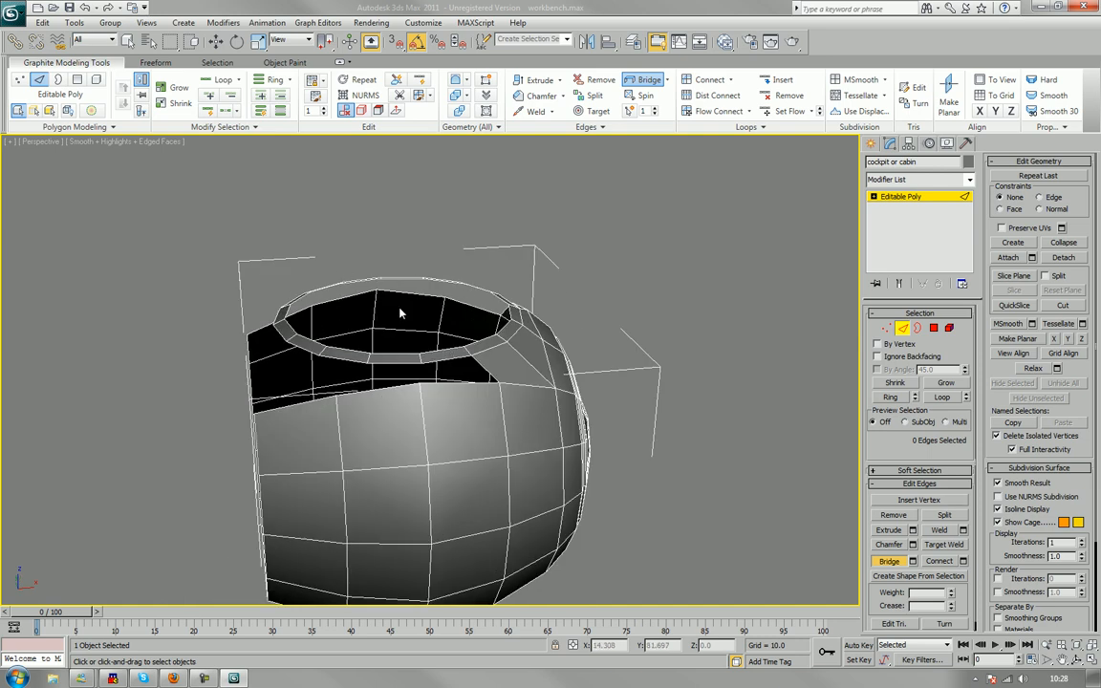
pyautogui.scroll(3, 400, 314)
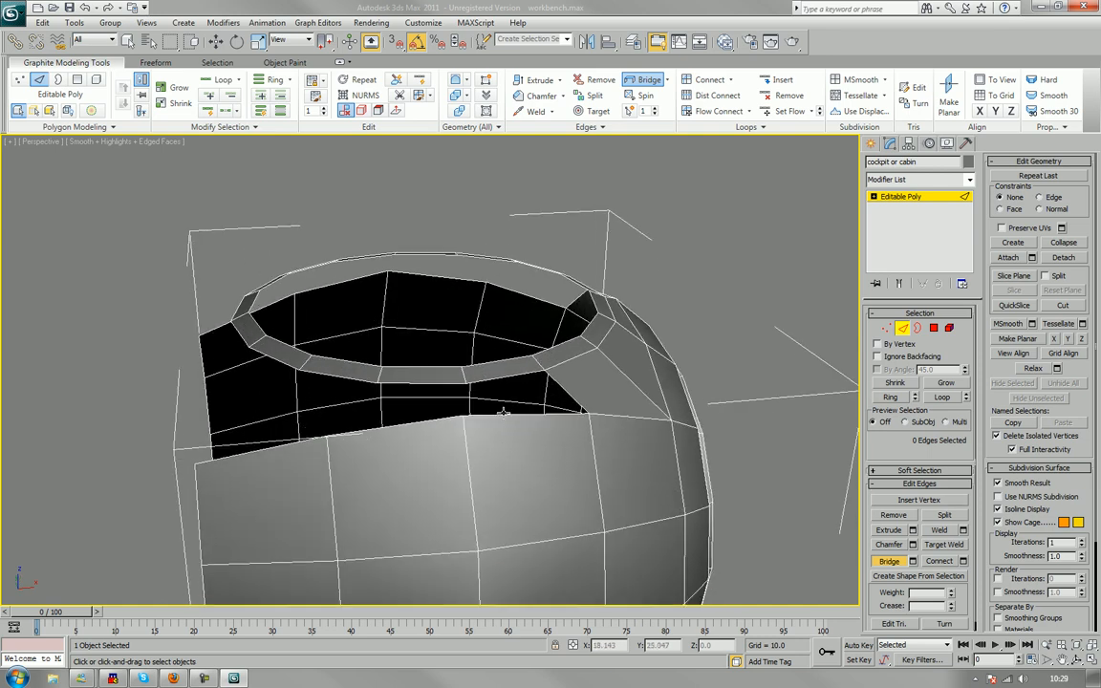
pyautogui.click(502, 413)
pyautogui.click(497, 381)
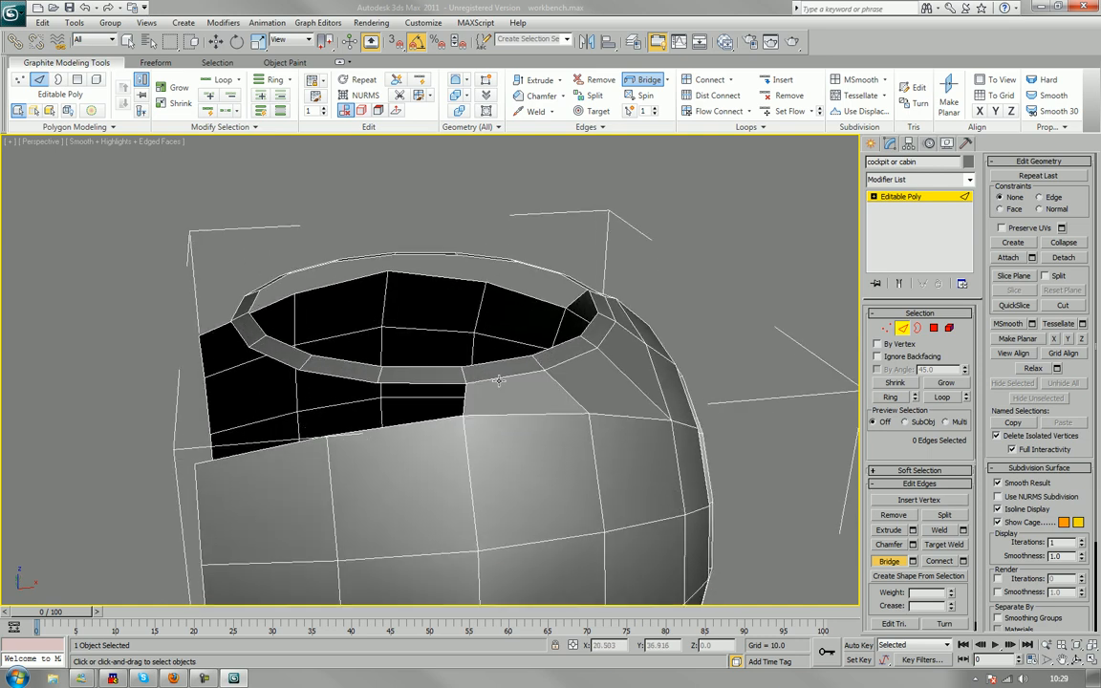
# Bridge the next two hull edges to the ring, and three more facing edges around the opening's opposite window-side corner.
pyautogui.click(409, 425)
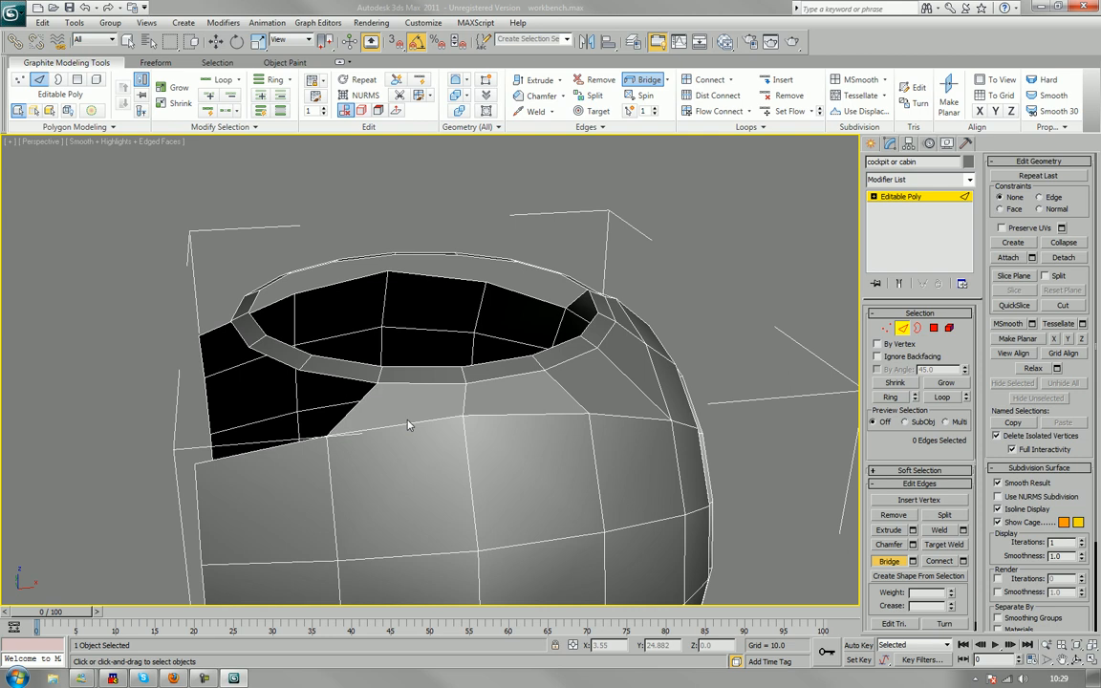
pyautogui.click(270, 448)
pyautogui.keyDown('alt'); pyautogui.moveTo(236, 411); pyautogui.dragTo(366, 367, button='middle'); pyautogui.keyUp('alt')
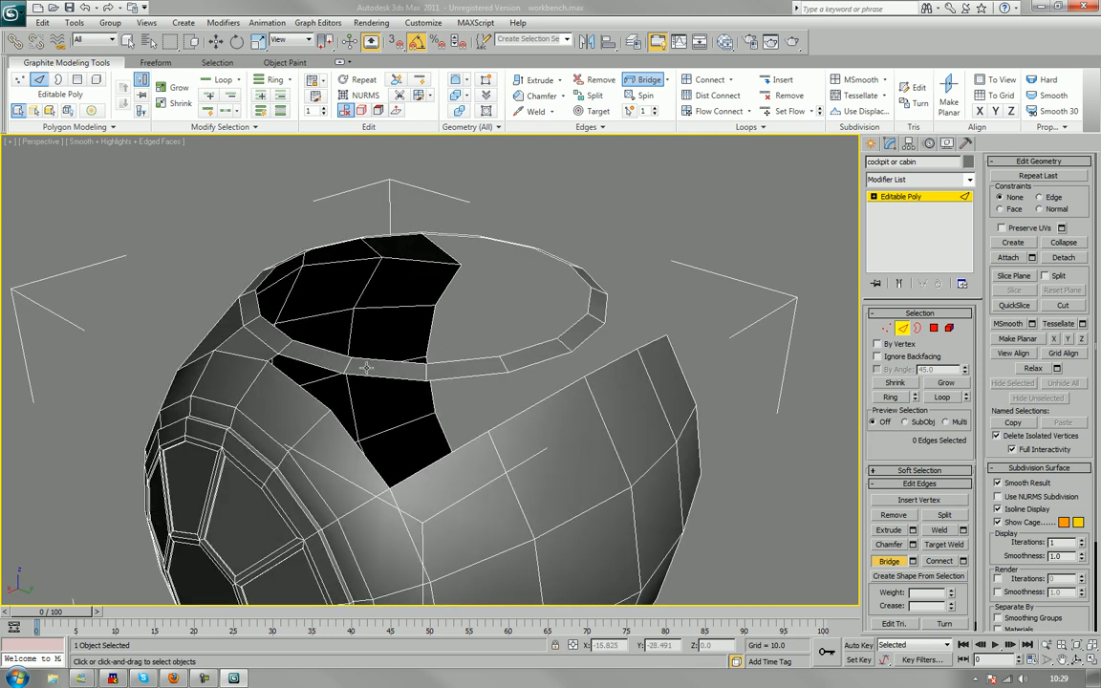
pyautogui.click(335, 393)
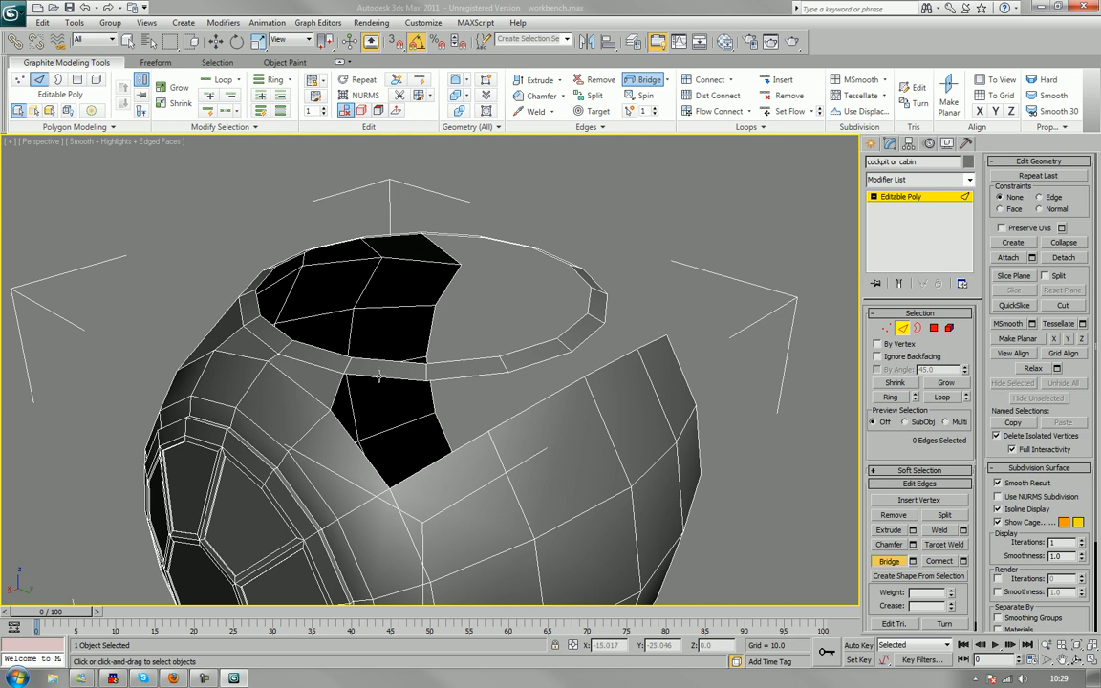
pyautogui.click(417, 417)
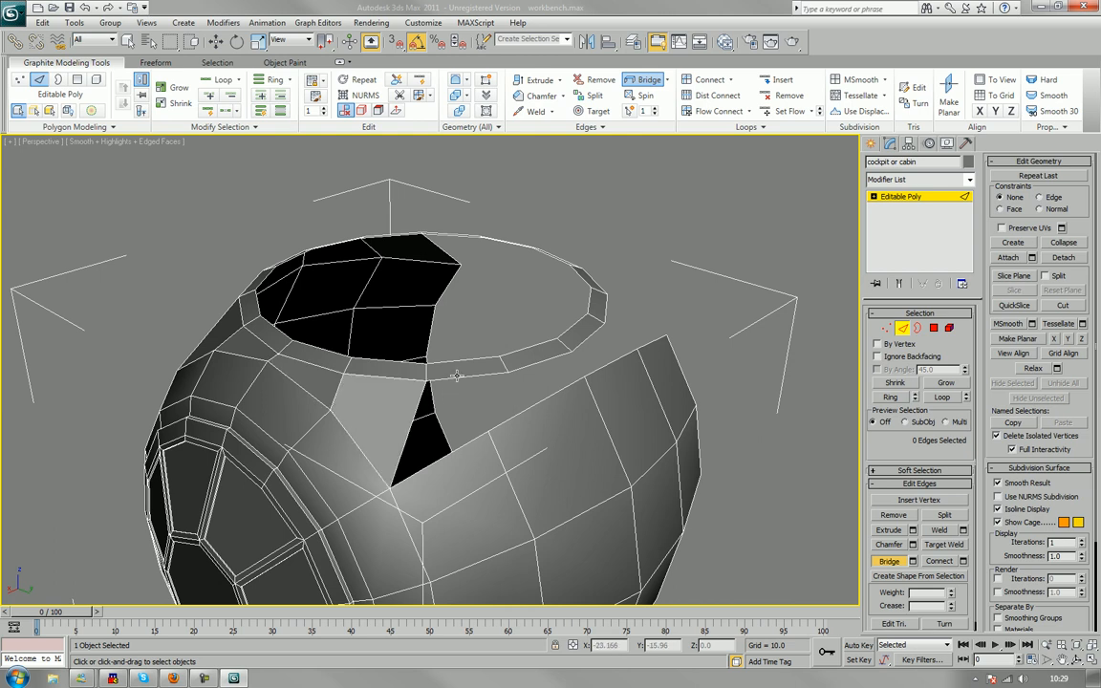
pyautogui.click(497, 413)
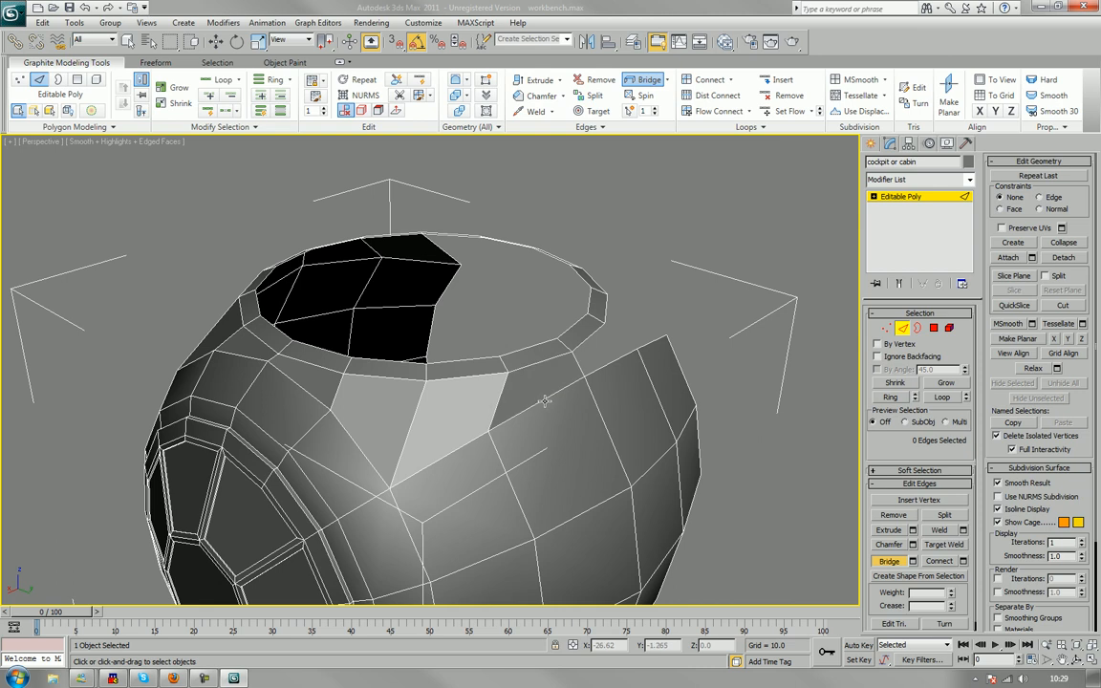
# Bridge the remaining hull edges along that side of the opening to the ring edges above them, up to the open rear.
pyautogui.keyDown('alt'); pyautogui.moveTo(541, 402); pyautogui.dragTo(507, 401, button='middle'); pyautogui.keyUp('alt')
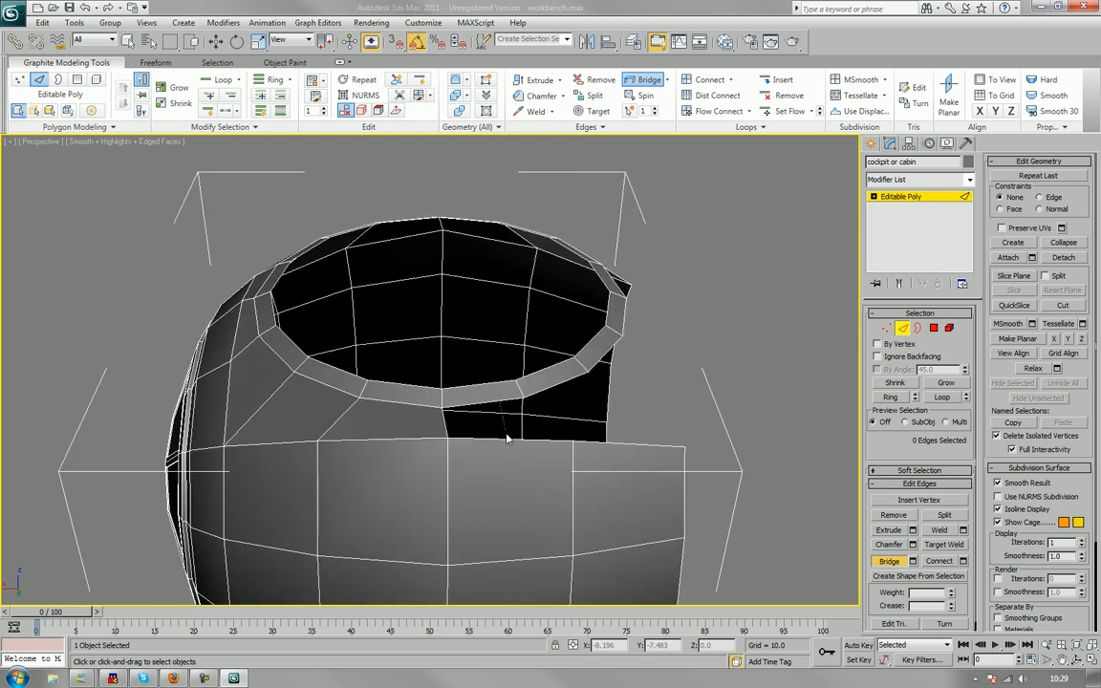
pyautogui.click(510, 439)
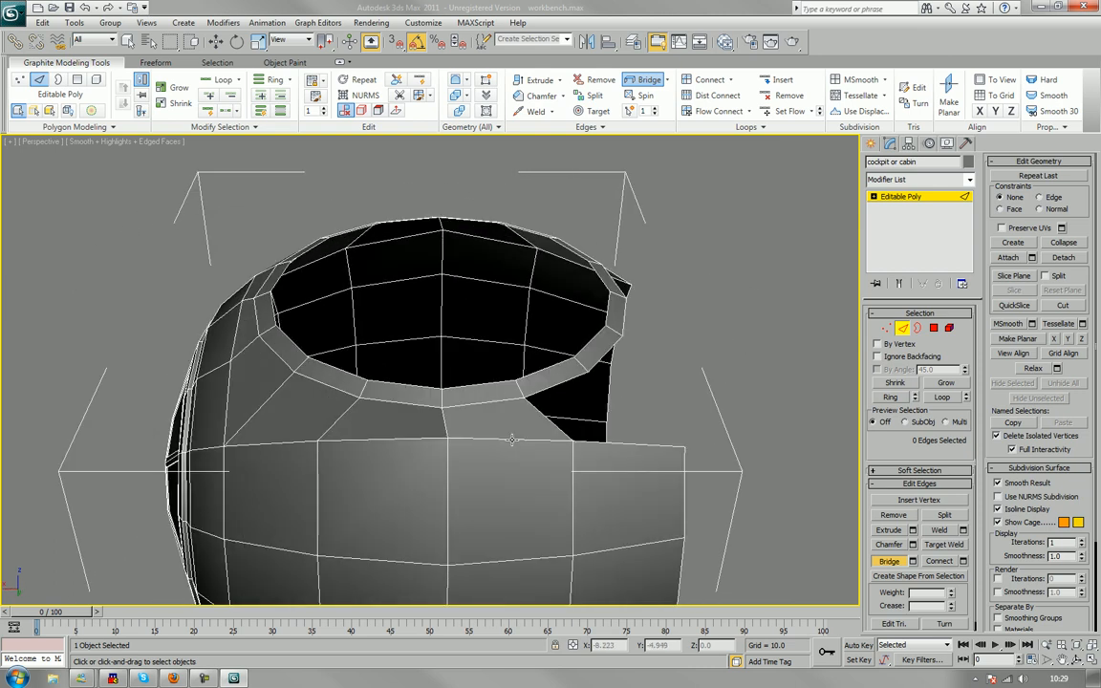
pyautogui.click(596, 420)
pyautogui.keyDown('alt'); pyautogui.moveTo(596, 420); pyautogui.dragTo(430, 392, button='middle'); pyautogui.keyUp('alt')
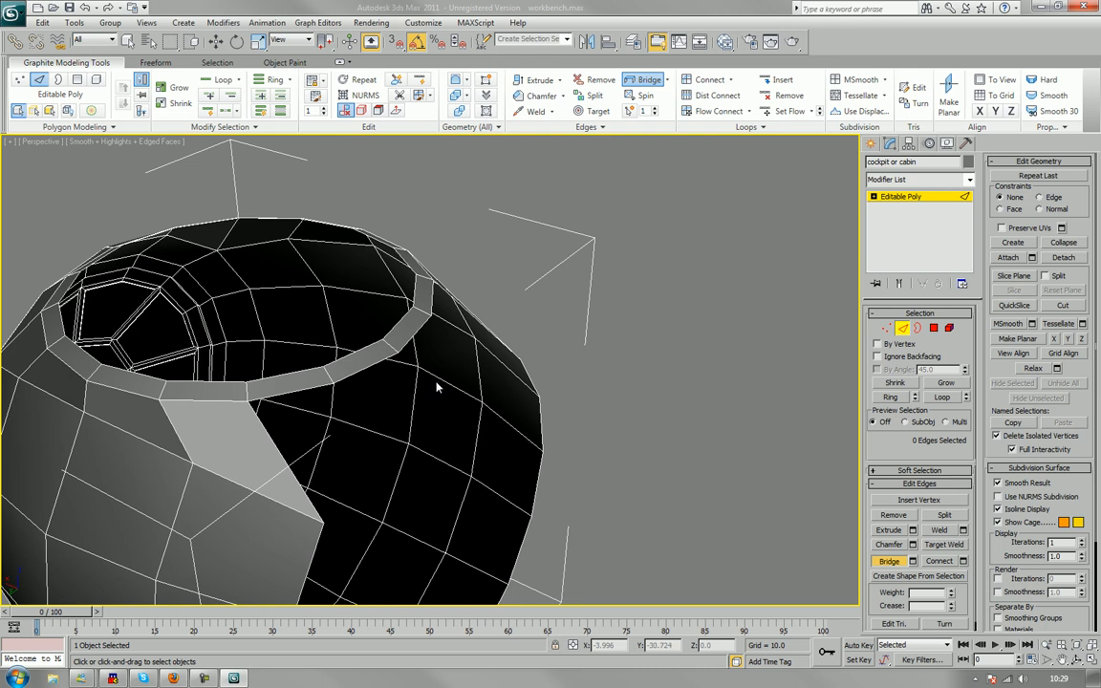
pyautogui.rightClick(710, 369)
# Select the four polygons at the bottom of the rear opening's rim and rotate an upside-down copy of them, cloned to element.
pyautogui.keyDown('alt'); pyautogui.moveTo(710, 369); pyautogui.dragTo(409, 485, button='middle'); pyautogui.keyUp('alt')
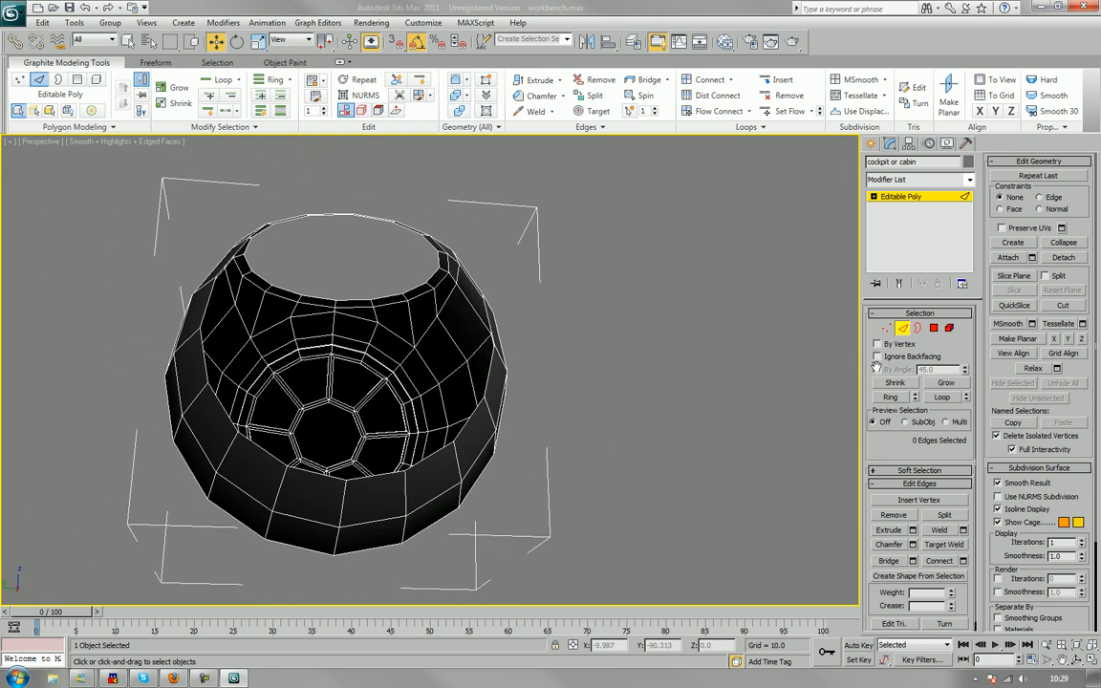
pyautogui.press('4')
pyautogui.click(420, 473)
pyautogui.keyDown('ctrl'); pyautogui.click(337, 490); pyautogui.keyUp('ctrl')
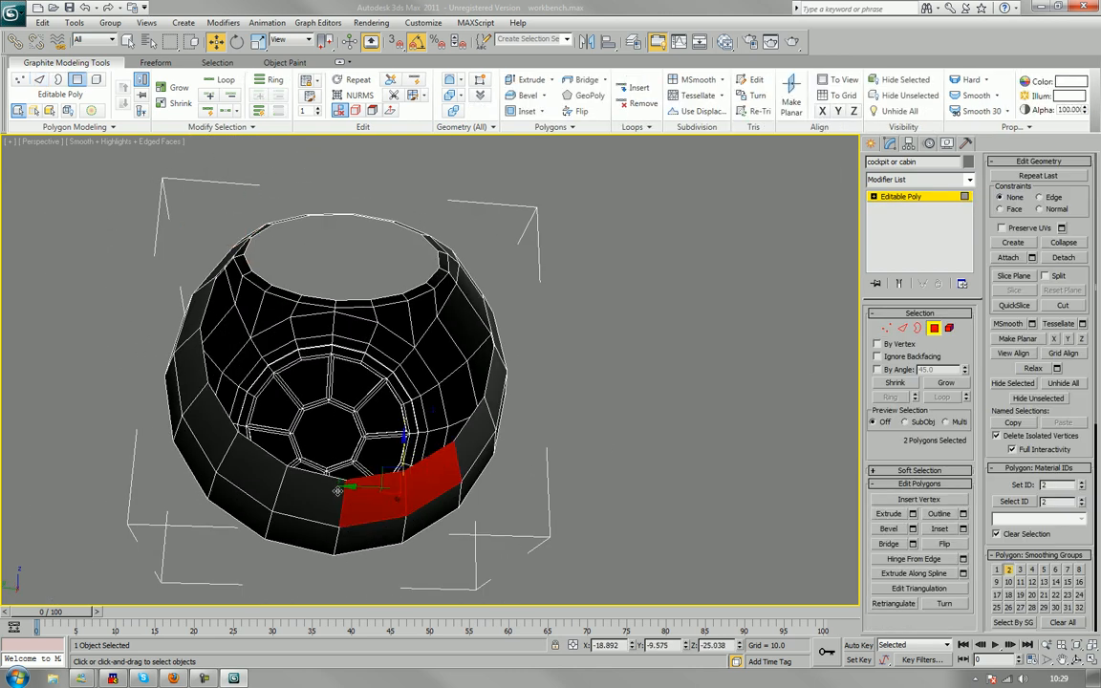
pyautogui.keyDown('ctrl'); pyautogui.click(306, 481); pyautogui.keyUp('ctrl')
pyautogui.keyDown('ctrl'); pyautogui.click(274, 468); pyautogui.keyUp('ctrl')
pyautogui.keyDown('alt'); pyautogui.moveTo(342, 437); pyautogui.dragTo(356, 442, button='middle'); pyautogui.keyUp('alt')
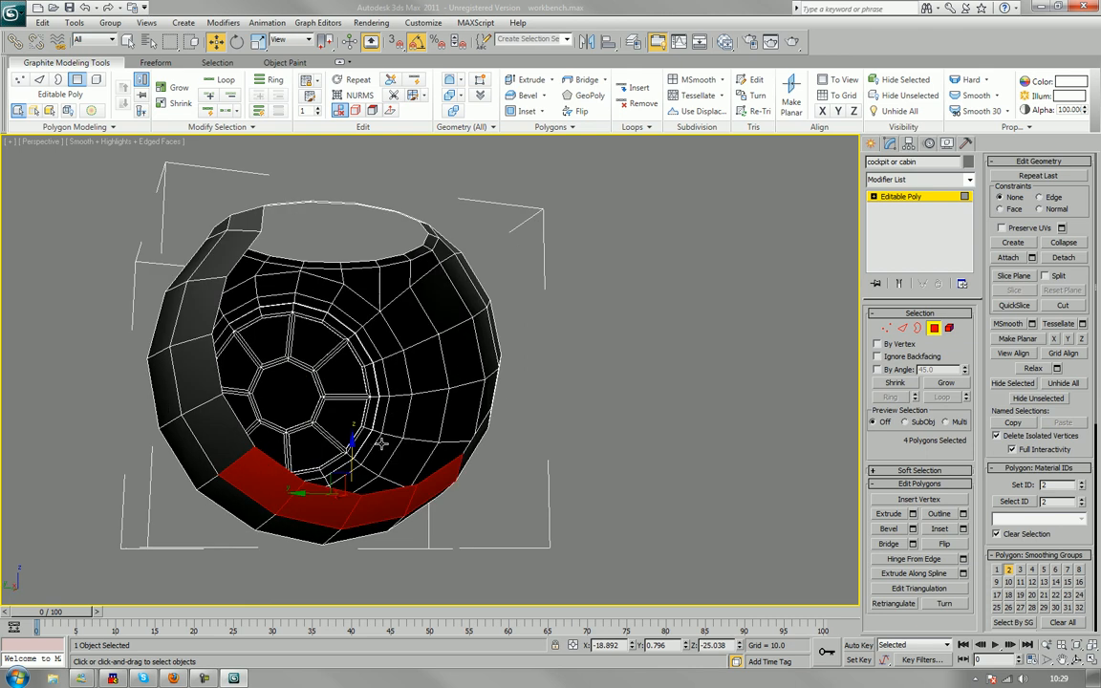
pyautogui.press('e')
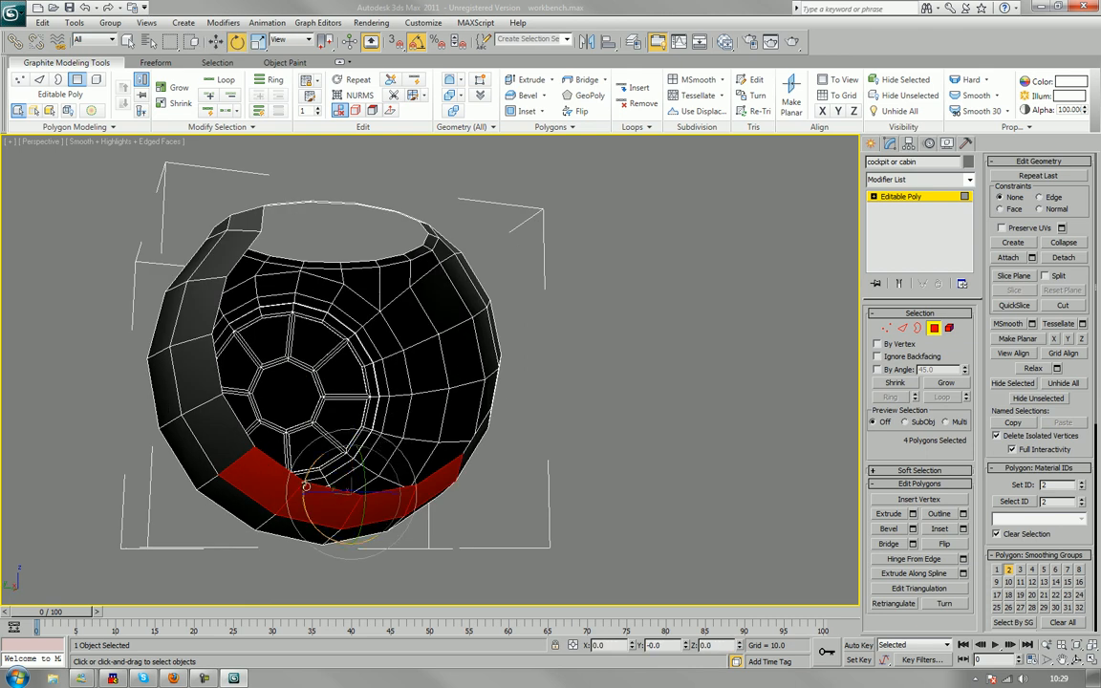
pyautogui.moveTo(306, 485); pyautogui.dragTo(369, 384)
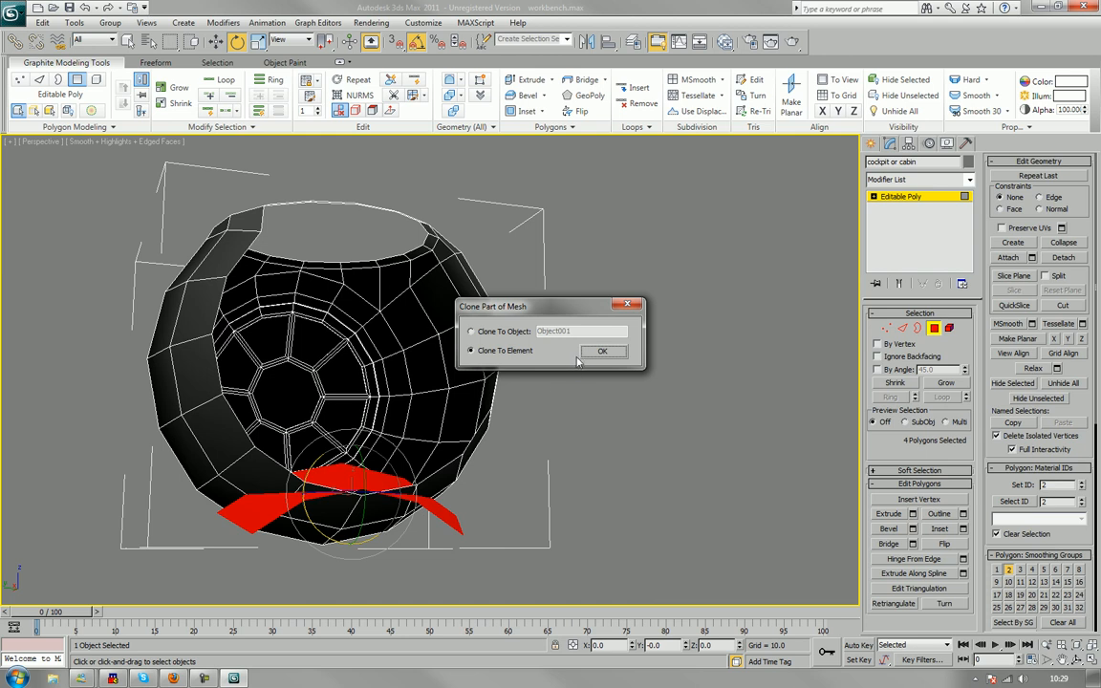
pyautogui.click(600, 351)
# Move the cloned four-polygon strip straight up to the top of the rear opening, at a Z position of about 24.97.
pyautogui.moveTo(403, 354)
pyautogui.keyDown('alt'); pyautogui.mouseDown(button='middle')
pyautogui.moveTo(457, 410)
pyautogui.moveTo(499, 421)
pyautogui.mouseUp(button='middle'); pyautogui.keyUp('alt')
pyautogui.press('w')
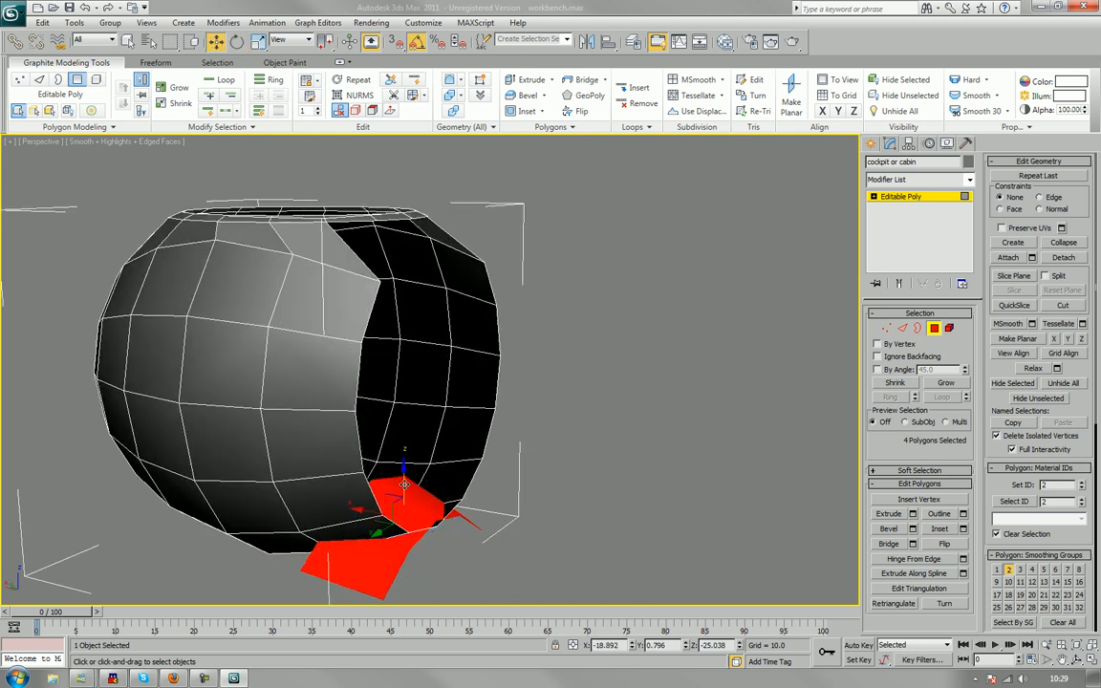
pyautogui.moveTo(404, 485); pyautogui.dragTo(460, 196)
# Nudge the strip up by about 0.068 to align its end corners with the hull corners, and clear the selection.
pyautogui.keyDown('alt'); pyautogui.moveTo(557, 231); pyautogui.dragTo(474, 313, button='middle'); pyautogui.keyUp('alt')
pyautogui.scroll(5, 480, 340)
pyautogui.scroll(-5, 480, 340)
pyautogui.keyDown('alt'); pyautogui.moveTo(399, 357); pyautogui.dragTo(527, 370, button='middle'); pyautogui.keyUp('alt')
pyautogui.scroll(2, 422, 366)
pyautogui.scroll(2, 488, 357)
pyautogui.scroll(-3, 468, 345)
pyautogui.scroll(2, 501, 360)
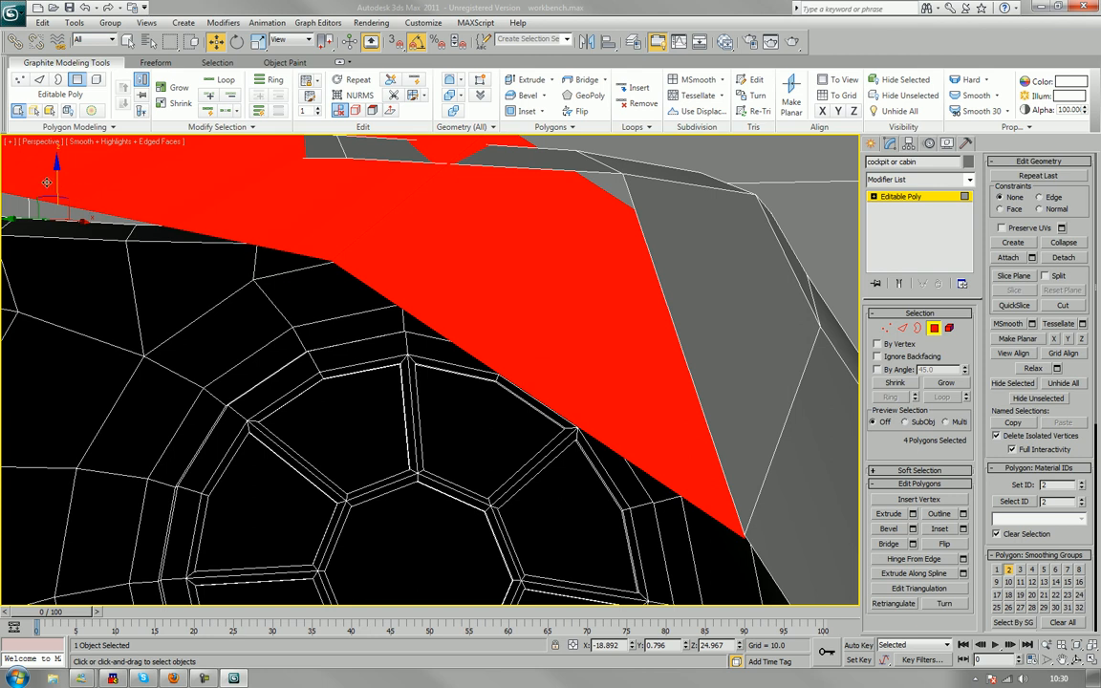
pyautogui.moveTo(56, 178); pyautogui.dragTo(57, 174)
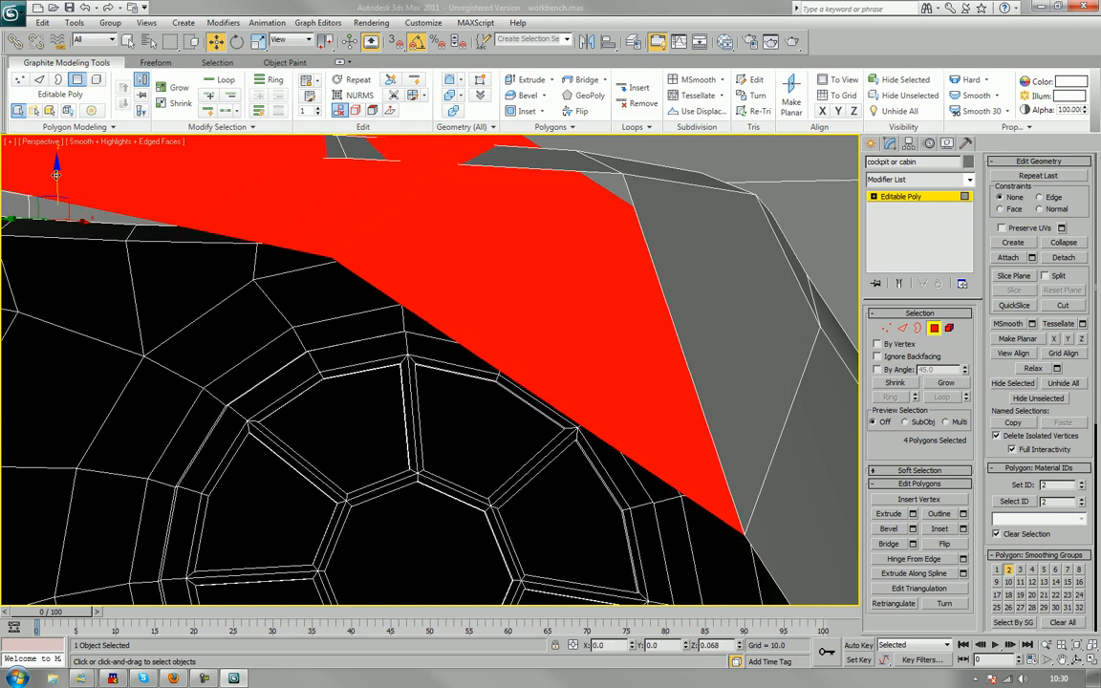
pyautogui.scroll(-2, 388, 251)
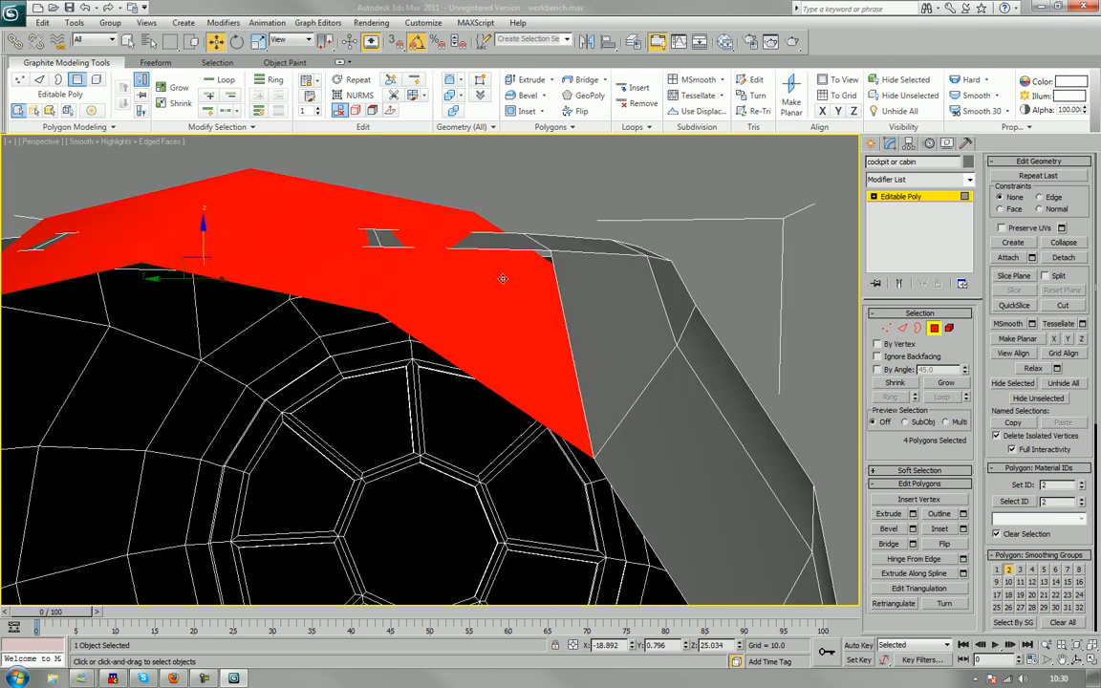
pyautogui.moveTo(503, 278); pyautogui.dragTo(443, 352, button='middle')
pyautogui.click(736, 297)
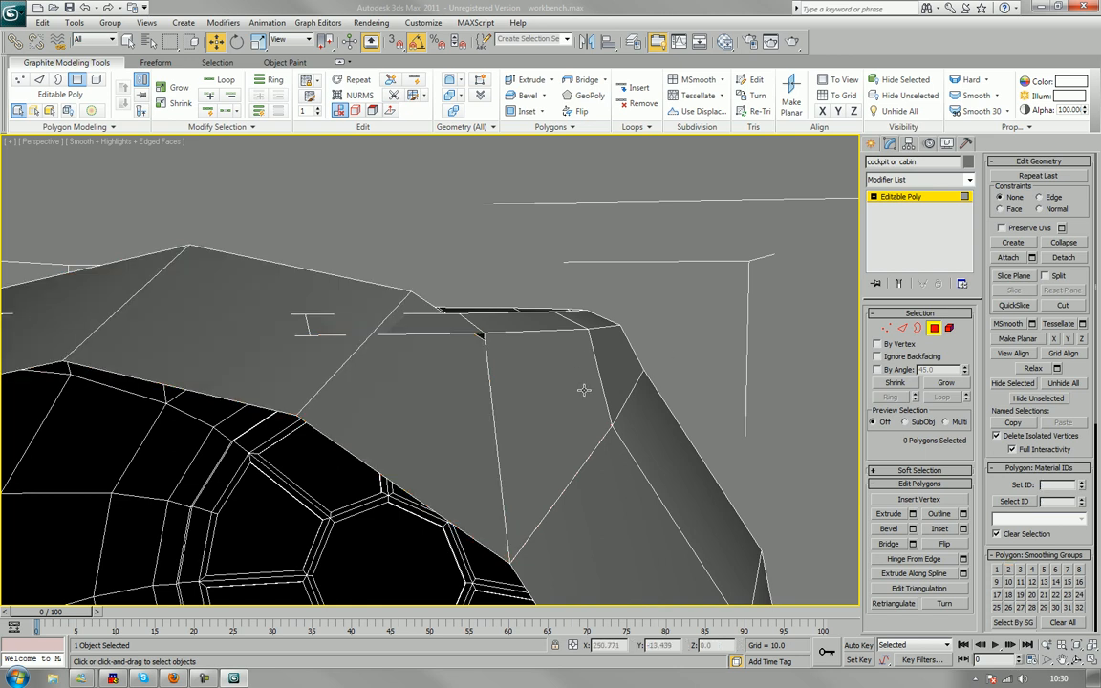
# At vertex level, target-weld the upper strip vertex nearest one end to the facing outer vertex of the hatch ring.
pyautogui.scroll(-4, 584, 388)
pyautogui.keyDown('alt'); pyautogui.moveTo(611, 347); pyautogui.dragTo(529, 368, button='middle'); pyautogui.keyUp('alt')
pyautogui.scroll(3, 490, 390)
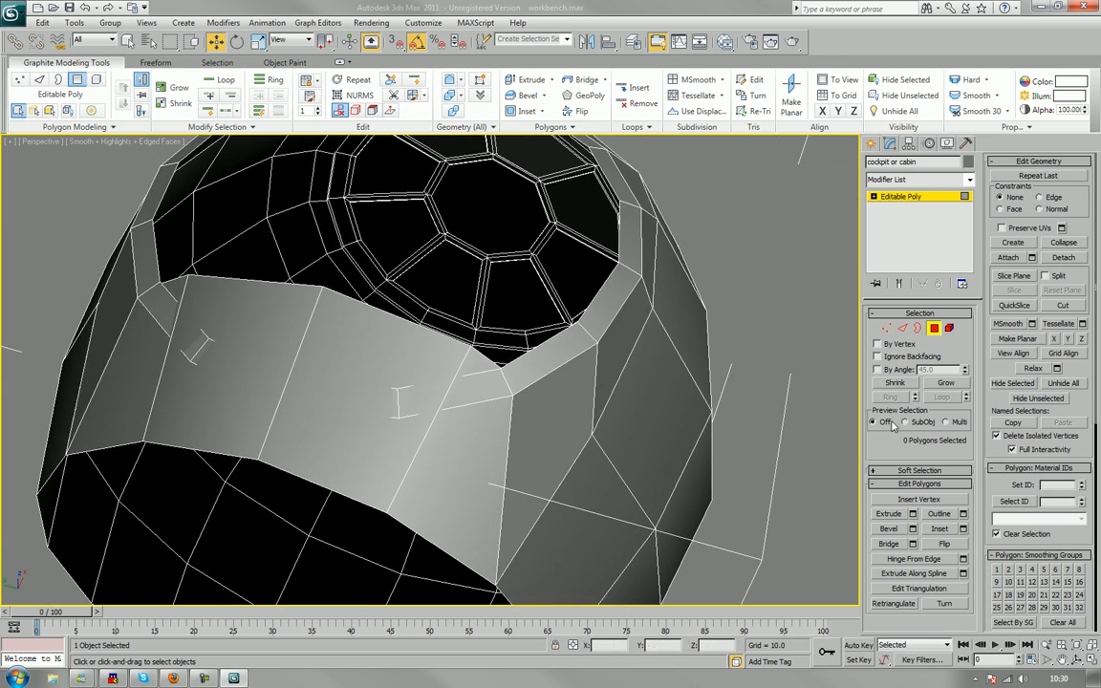
pyautogui.click(886, 329)
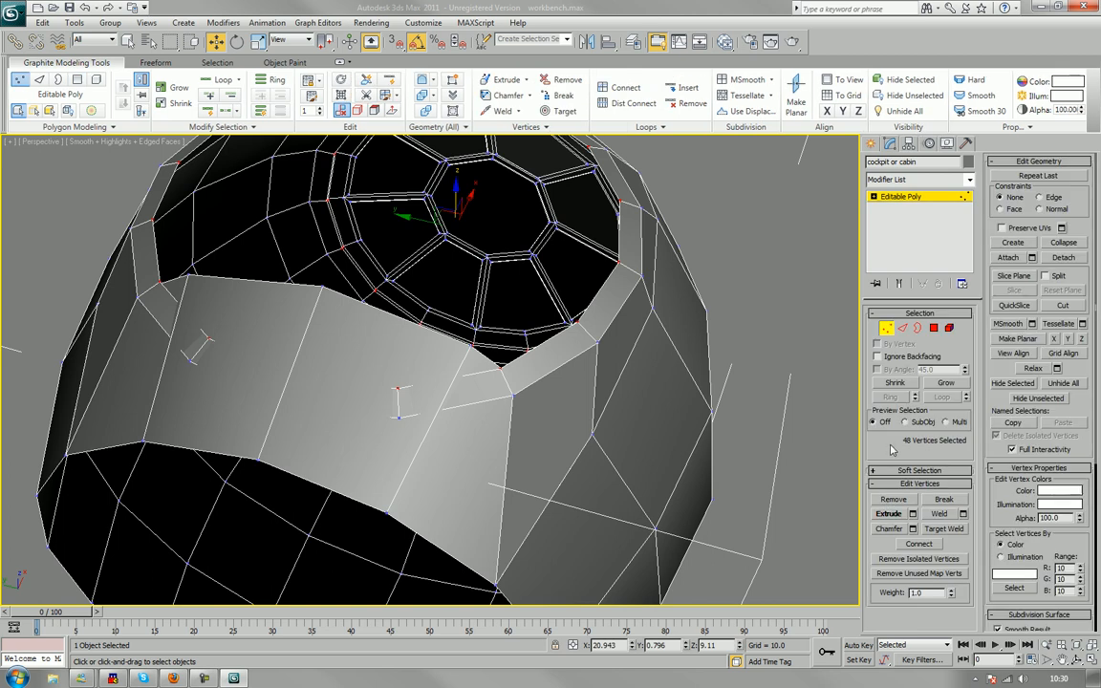
pyautogui.click(936, 530)
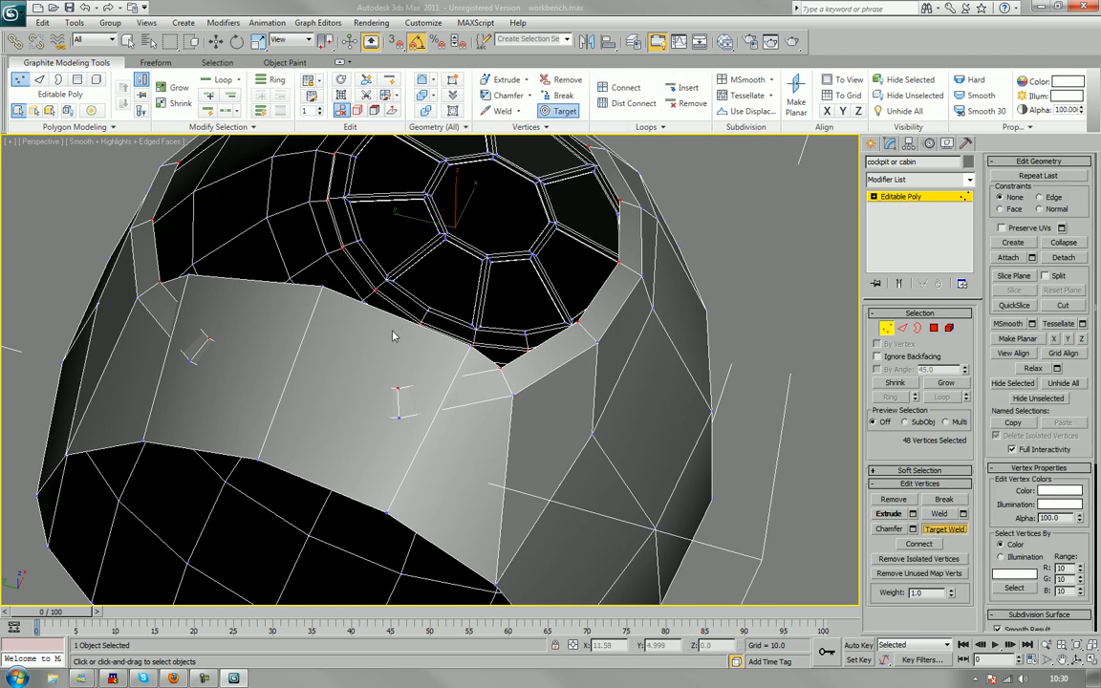
pyautogui.keyDown('alt'); pyautogui.moveTo(476, 362); pyautogui.dragTo(470, 348, button='middle'); pyautogui.keyUp('alt')
pyautogui.click(468, 339)
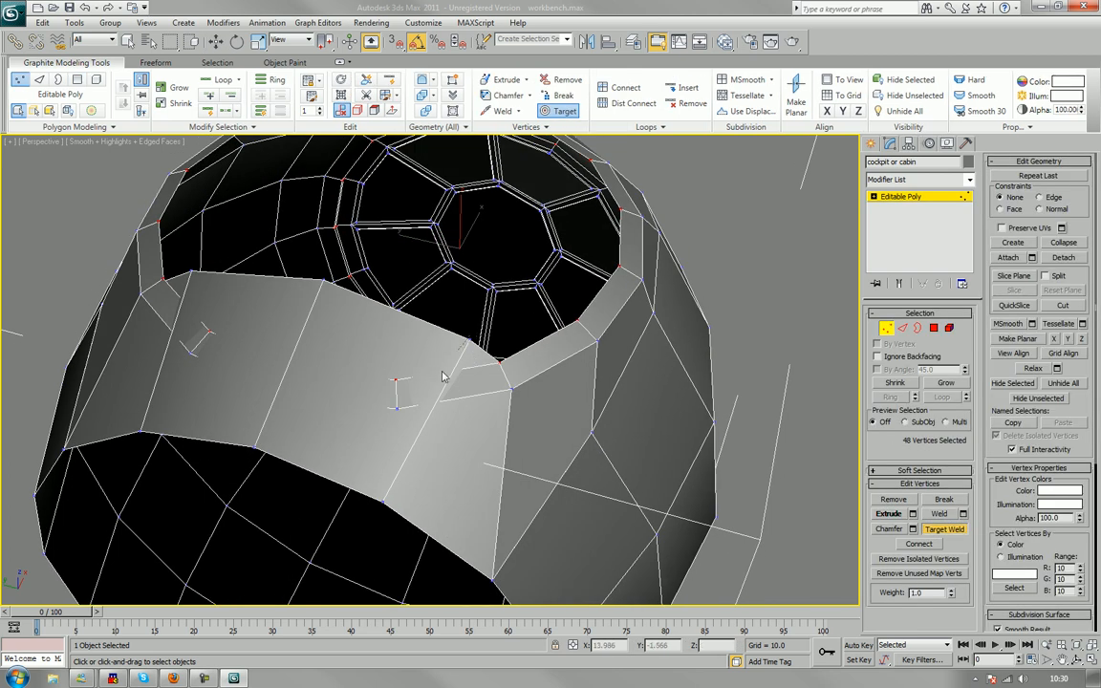
pyautogui.click(397, 410)
# Target-weld the strip's other two inner upper vertices to the outer ring vertices in front of them.
pyautogui.moveTo(342, 379); pyautogui.dragTo(375, 384, button='middle')
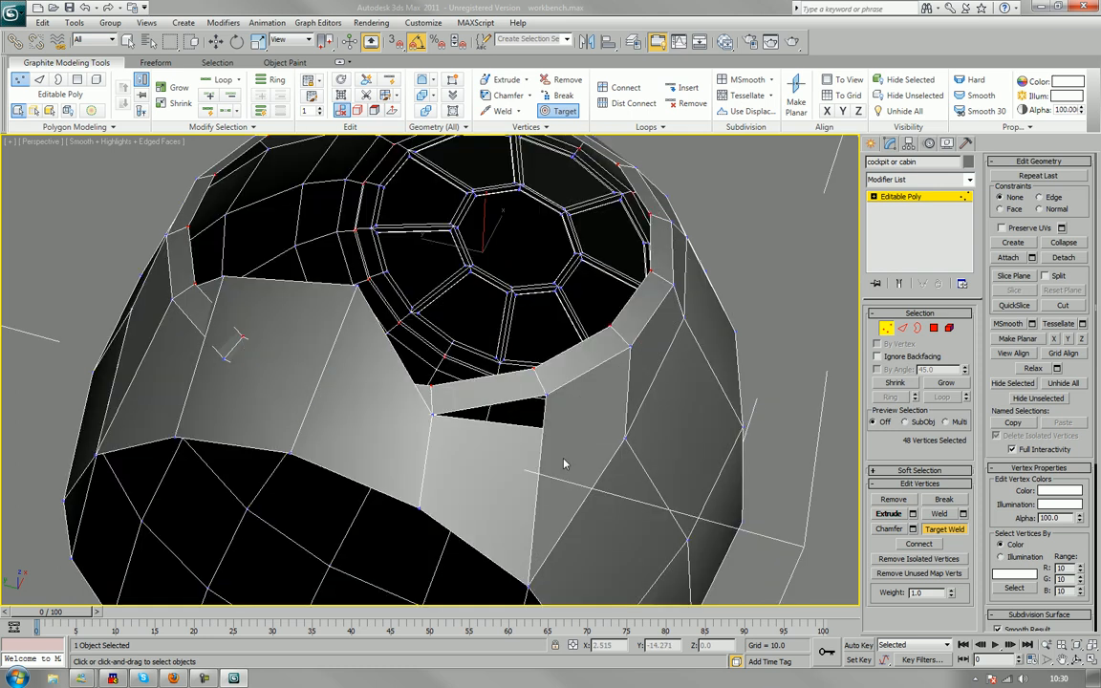
pyautogui.moveTo(508, 457); pyautogui.dragTo(618, 463, button='middle')
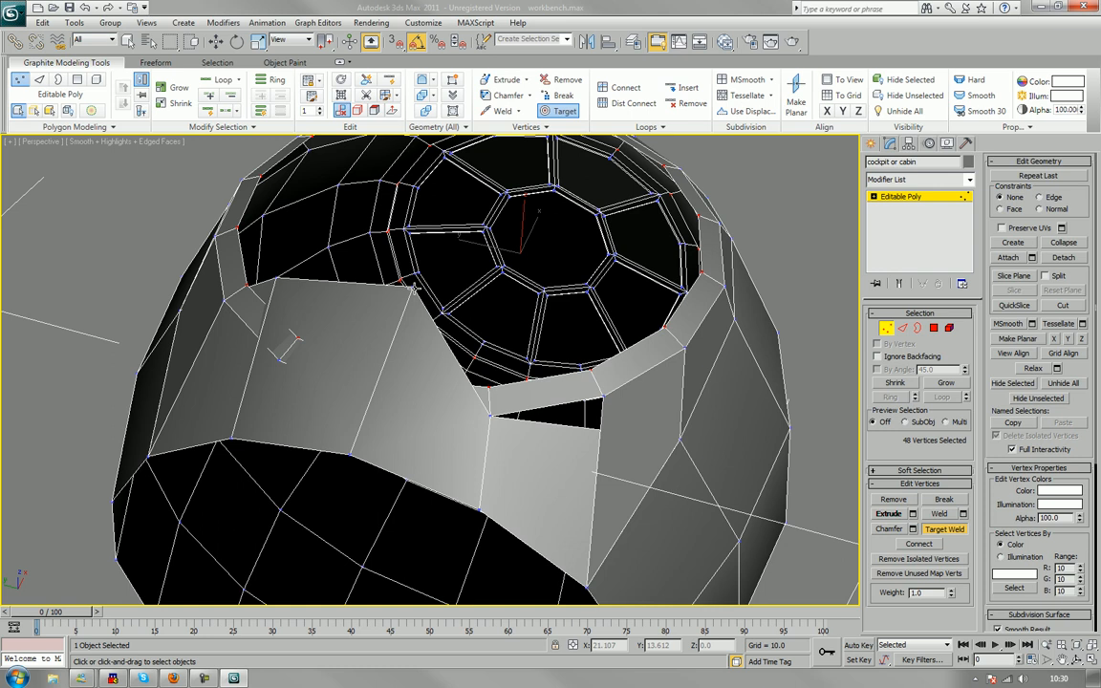
pyautogui.click(414, 286)
pyautogui.click(340, 382)
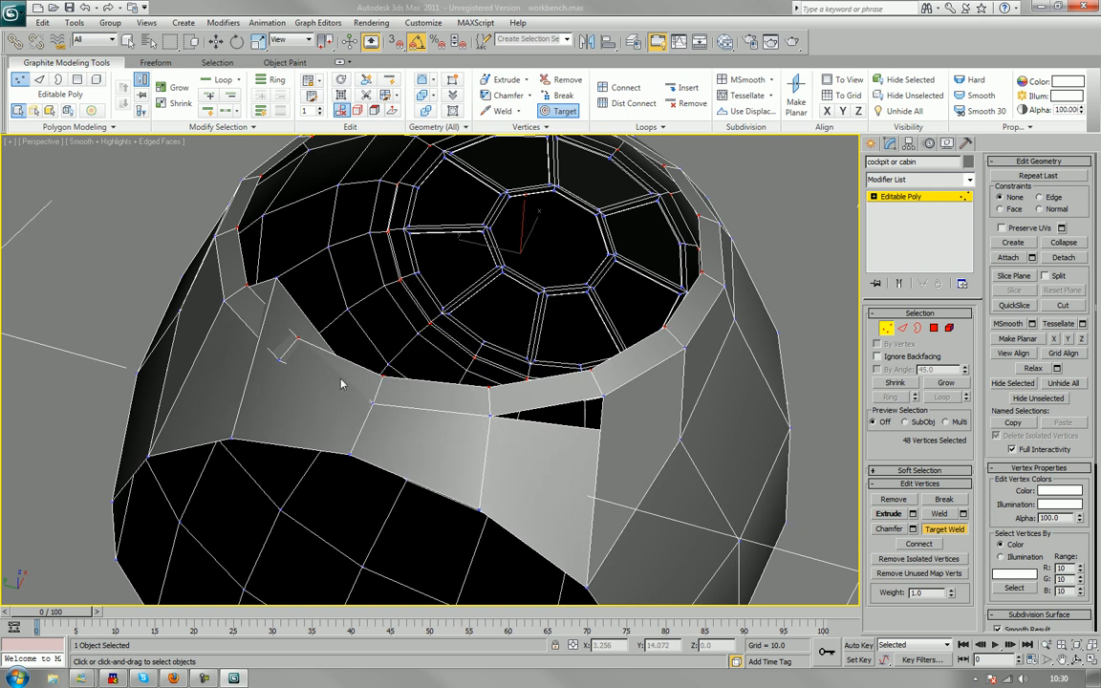
pyautogui.click(275, 279)
pyautogui.click(280, 360)
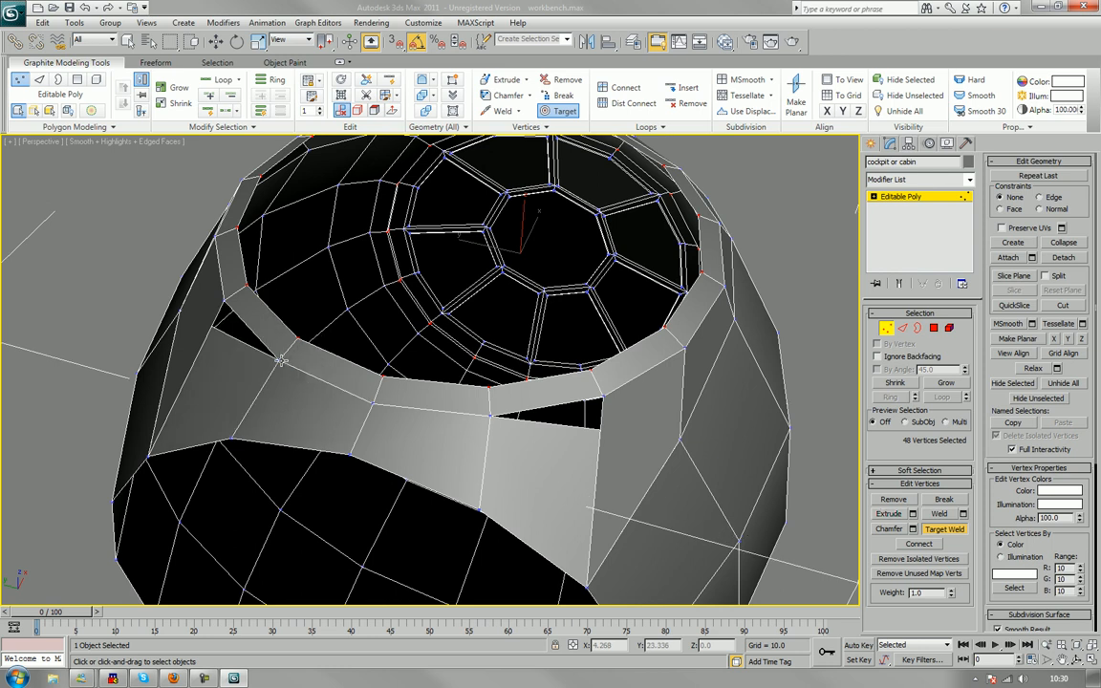
# Examine the triangular gap between the strip's end and the ring, toggling the wireframe display for comparison.
pyautogui.scroll(-3, 308, 380)
pyautogui.keyDown('alt'); pyautogui.moveTo(290, 379); pyautogui.dragTo(392, 375, button='middle'); pyautogui.keyUp('alt')
pyautogui.scroll(4, 392, 375)
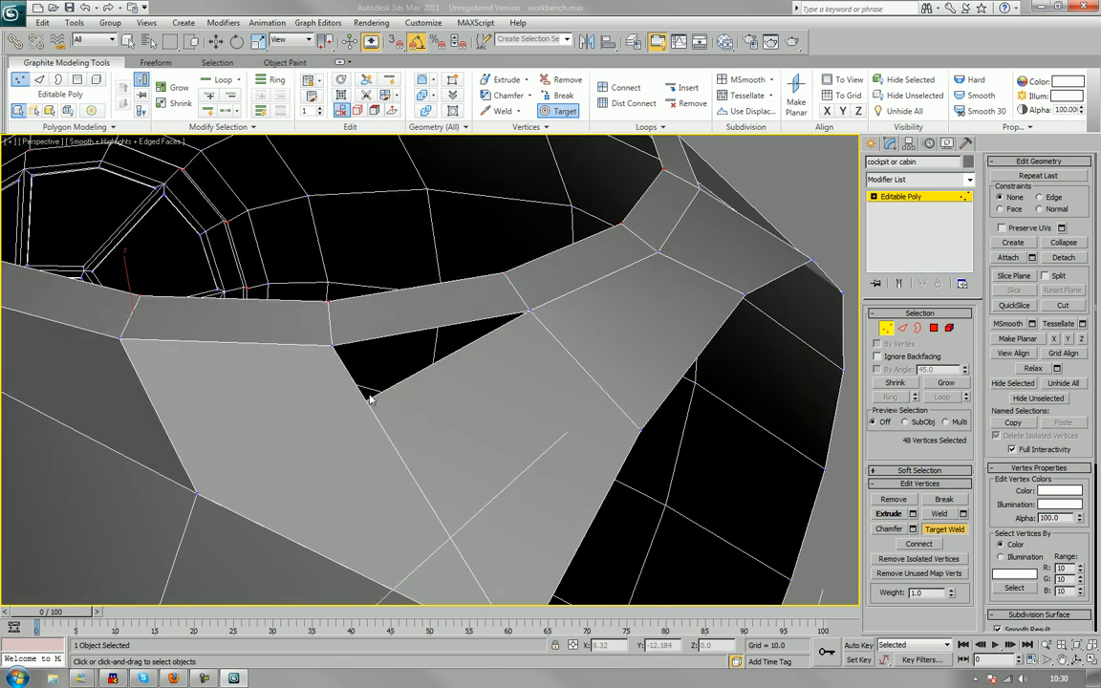
pyautogui.press('F3')
pyautogui.press('F3')
pyautogui.moveTo(358, 442); pyautogui.dragTo(373, 430, button='middle')
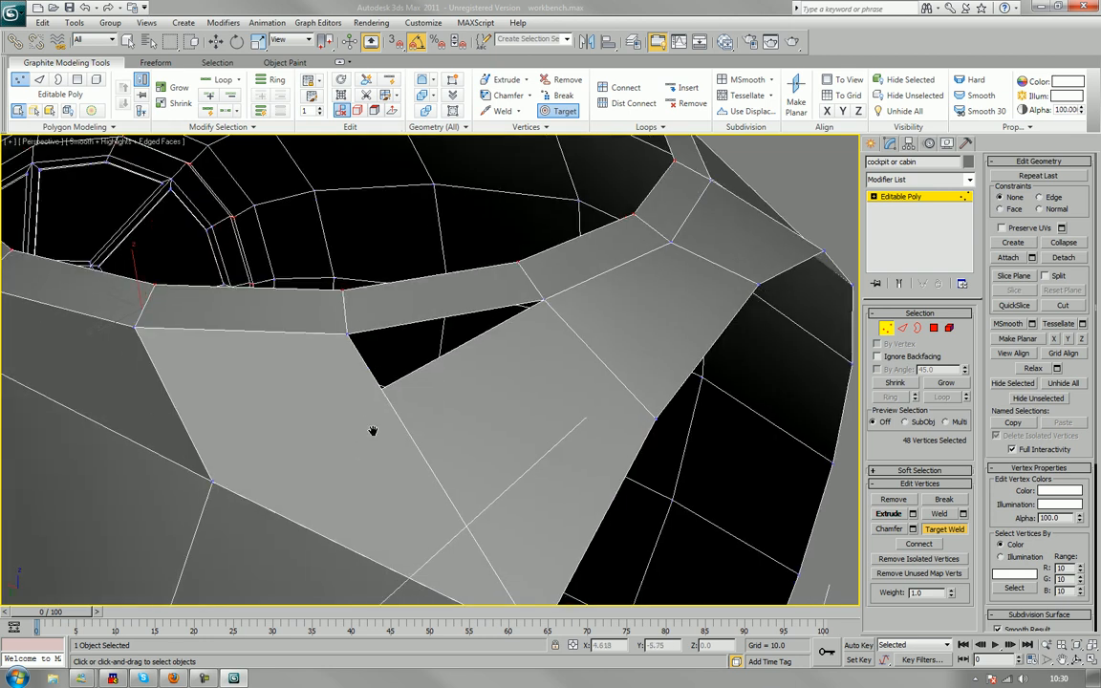
pyautogui.scroll(-3, 445, 363)
pyautogui.keyDown('alt'); pyautogui.moveTo(523, 334); pyautogui.dragTo(595, 309, button='middle'); pyautogui.keyUp('alt')
# End the target welding and try to pick the vertex at the triangular gap and shift it along Y.
pyautogui.press('w')
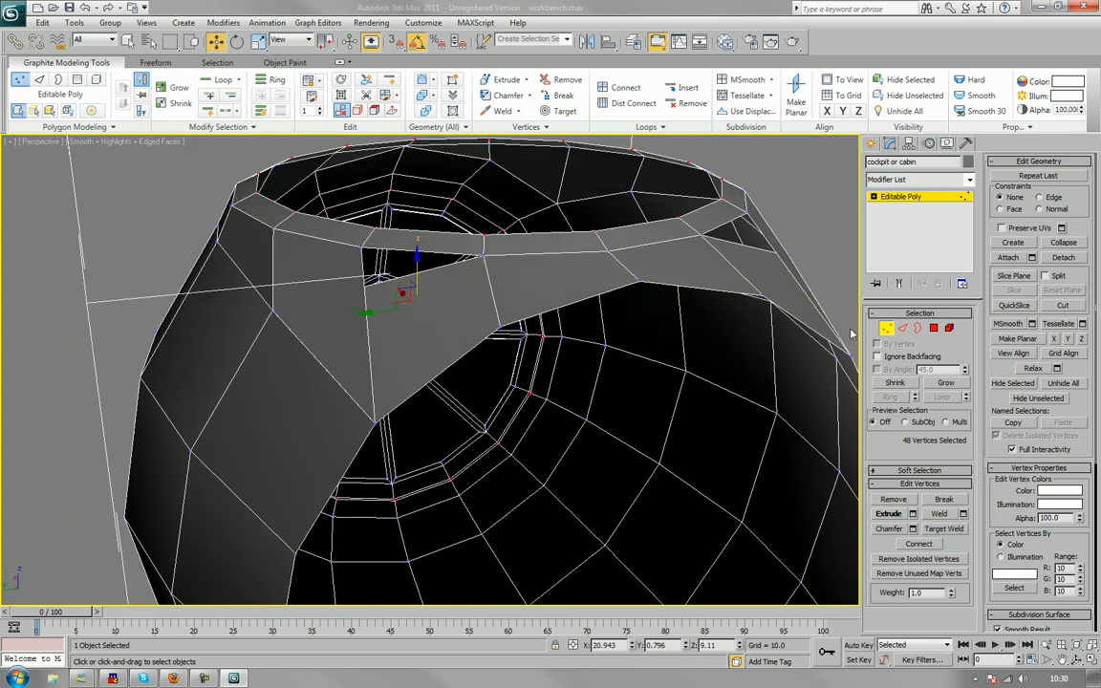
pyautogui.click(363, 294)
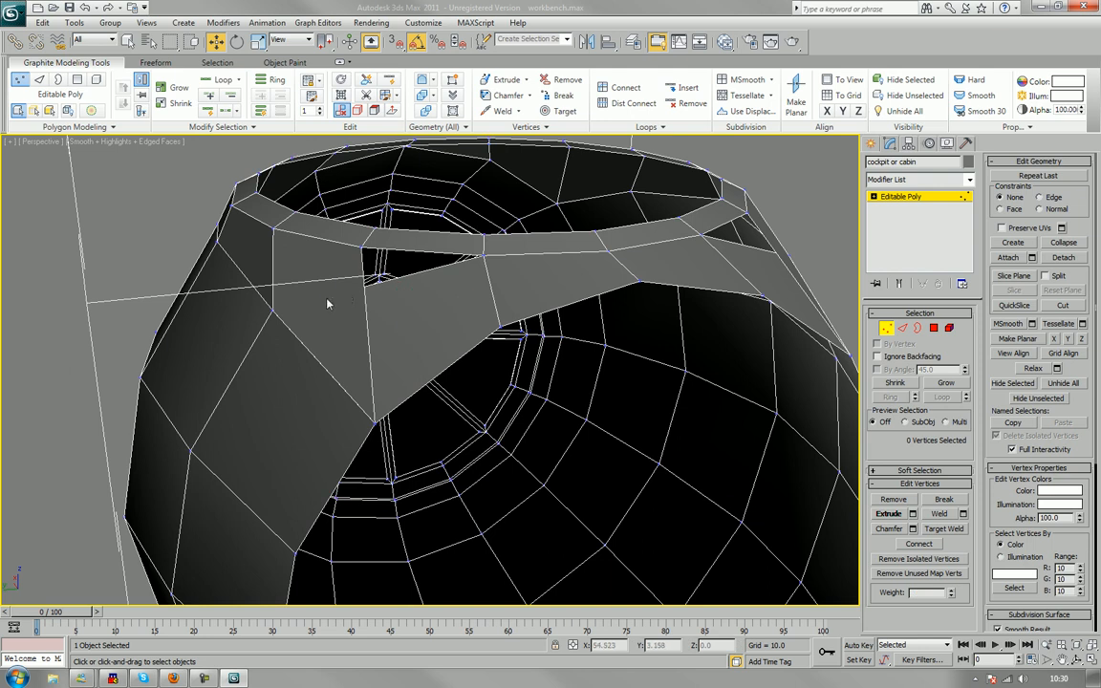
pyautogui.click(323, 282)
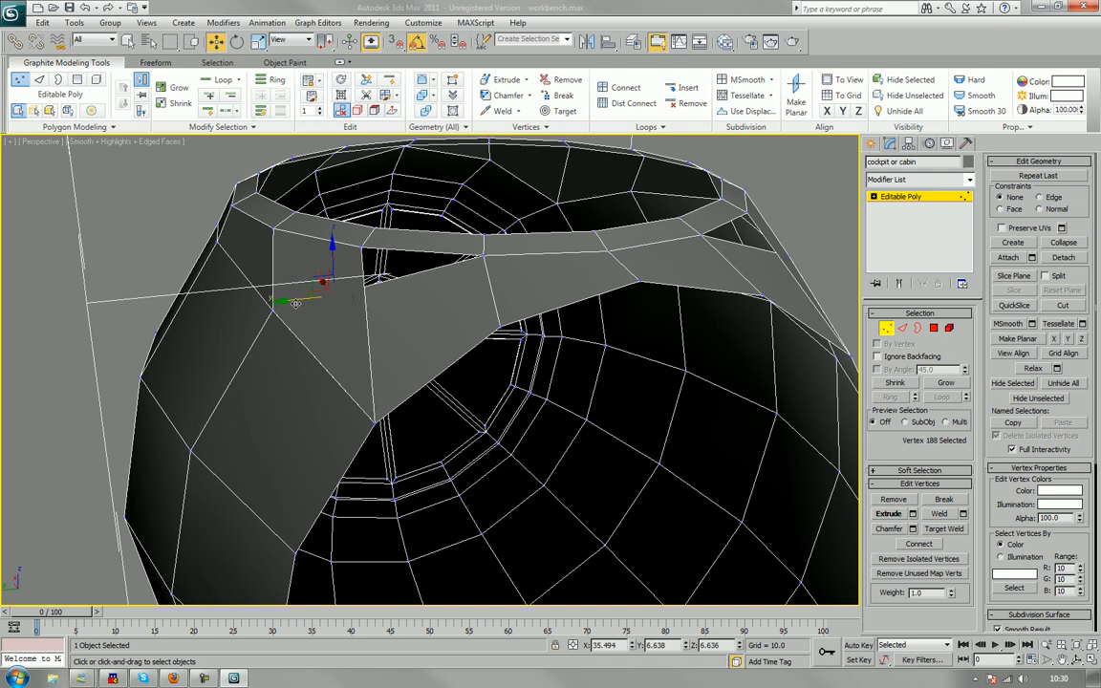
pyautogui.moveTo(296, 303); pyautogui.dragTo(339, 294)
pyautogui.keyDown('alt'); pyautogui.moveTo(358, 306); pyautogui.dragTo(340, 342, button='middle'); pyautogui.keyUp('alt')
pyautogui.scroll(2, 335, 346)
# Try to target-weld the strip's end vertex at the triangular gap on the far side of the ring.
pyautogui.click(951, 528)
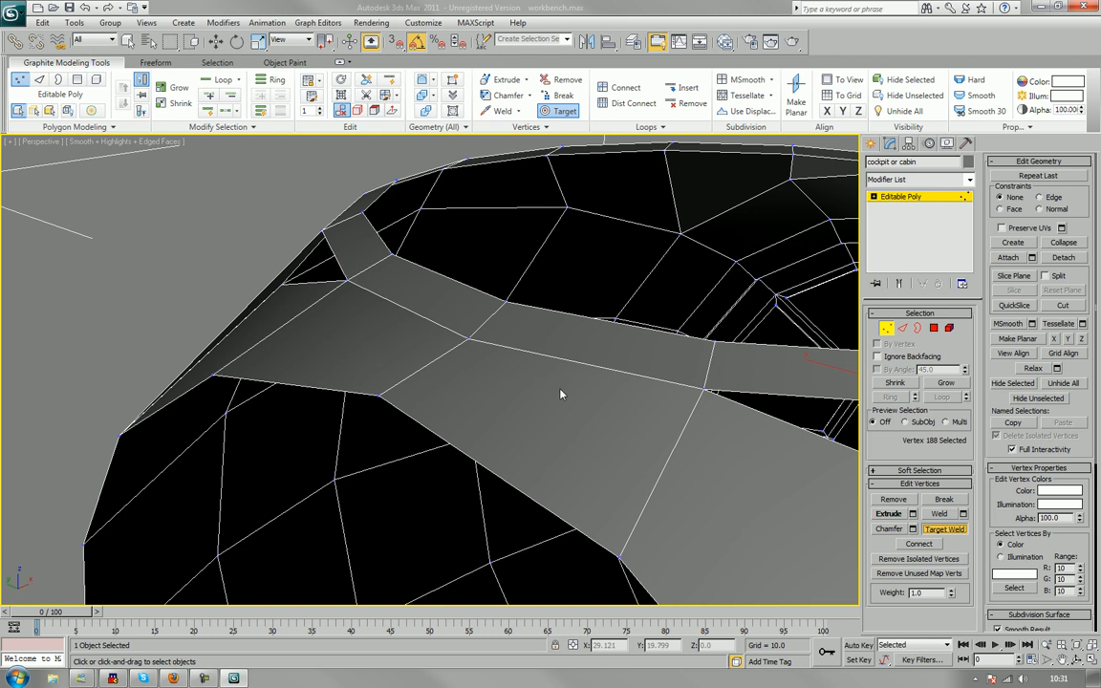
pyautogui.click(286, 287)
pyautogui.click(290, 280)
pyautogui.rightClick(313, 256)
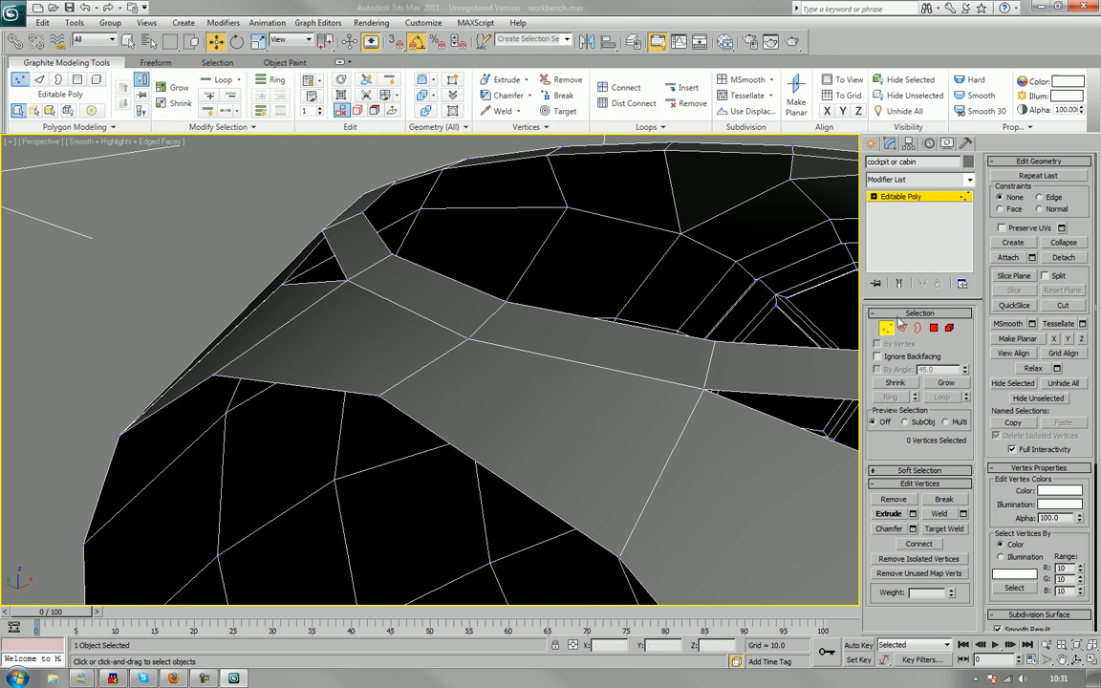
# Select the strip's end edge at the triangular gap and lower it along Z to about 18.1.
pyautogui.scroll(6, 351, 302)
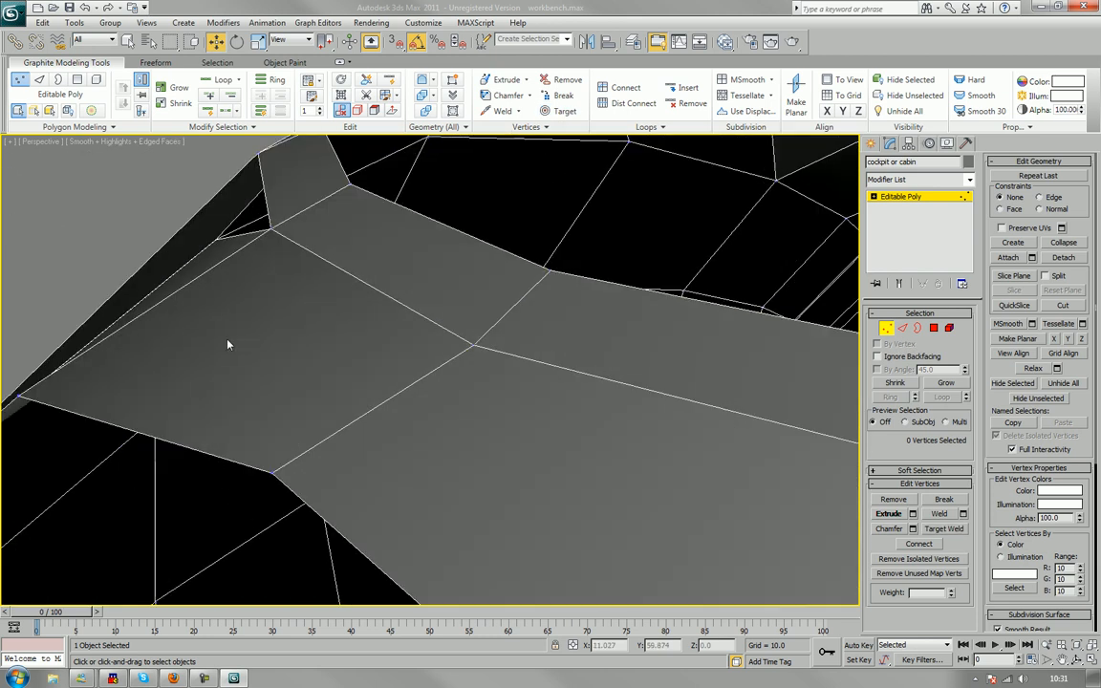
pyautogui.keyDown('alt'); pyautogui.moveTo(229, 345); pyautogui.dragTo(317, 430, button='middle'); pyautogui.keyUp('alt')
pyautogui.scroll(3, 322, 370)
pyautogui.moveTo(322, 371)
pyautogui.keyDown('alt'); pyautogui.mouseDown(button='middle')
pyautogui.moveTo(354, 404)
pyautogui.moveTo(332, 379)
pyautogui.mouseUp(button='middle'); pyautogui.keyUp('alt')
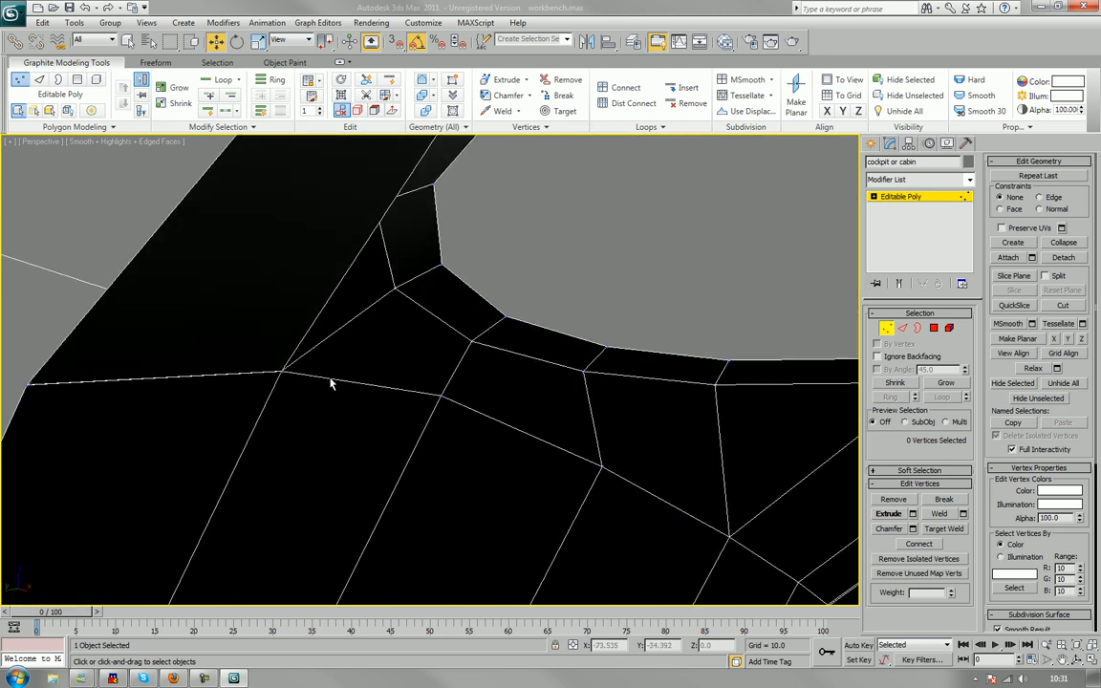
pyautogui.click(902, 328)
pyautogui.click(202, 375)
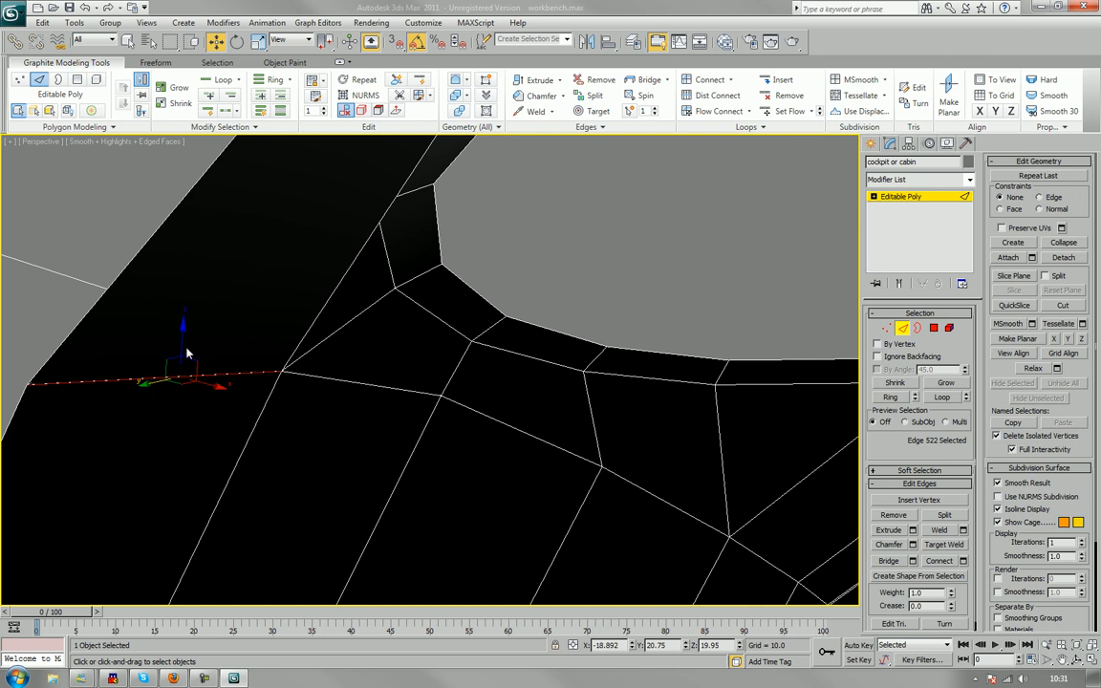
pyautogui.keyDown('alt'); pyautogui.moveTo(164, 325); pyautogui.dragTo(212, 413, button='middle'); pyautogui.keyUp('alt')
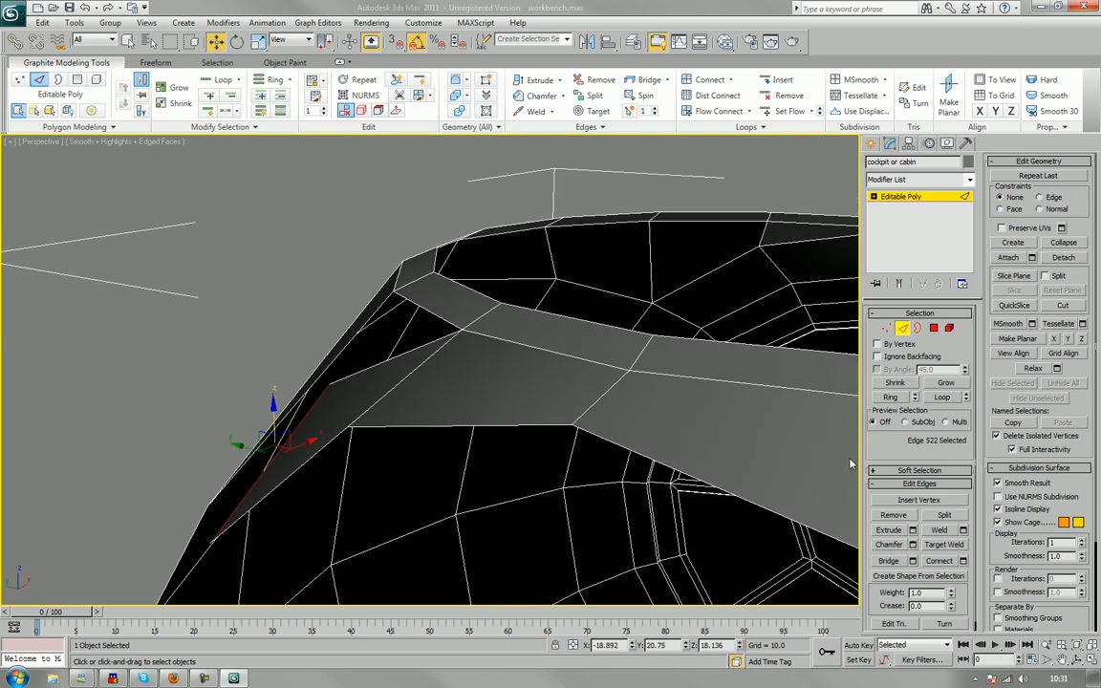
# Target-weld the lowered edge's inner vertex to the ring corner above it and its outer vertex to the nearby hull vertex.
pyautogui.click(885, 330)
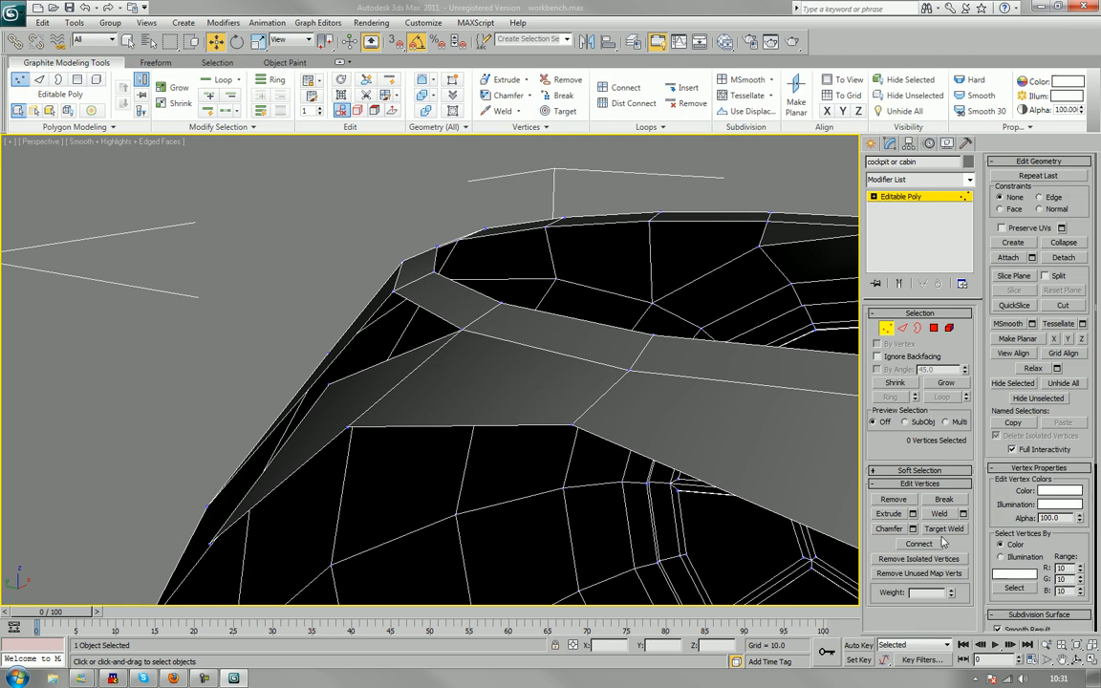
pyautogui.click(940, 528)
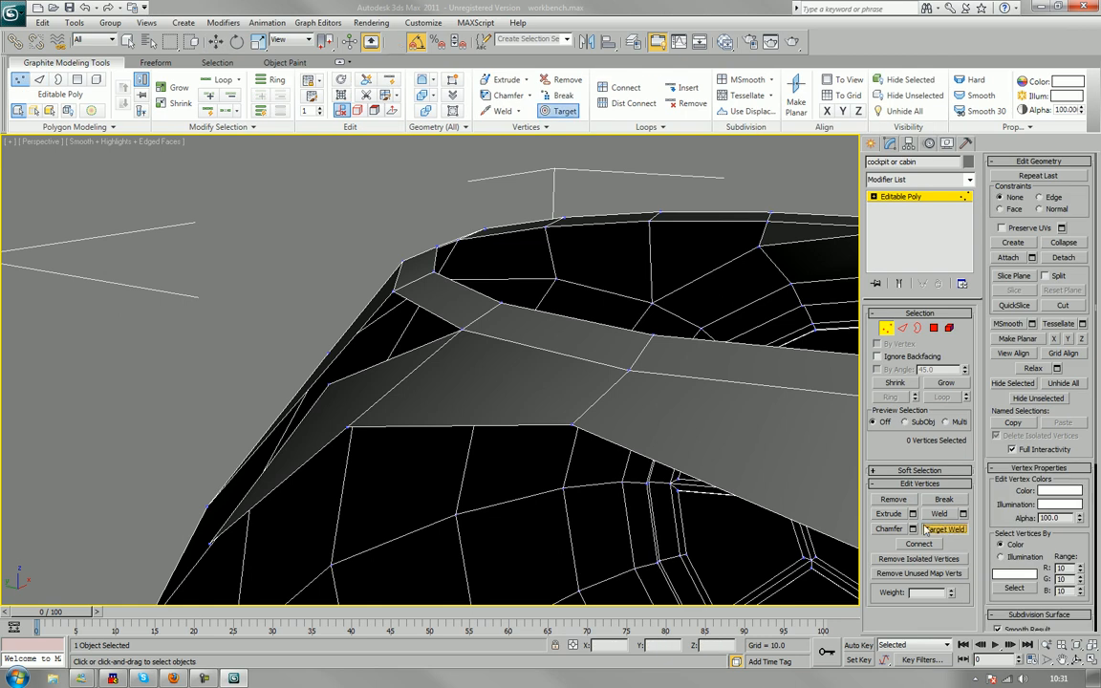
pyautogui.click(328, 385)
pyautogui.click(394, 293)
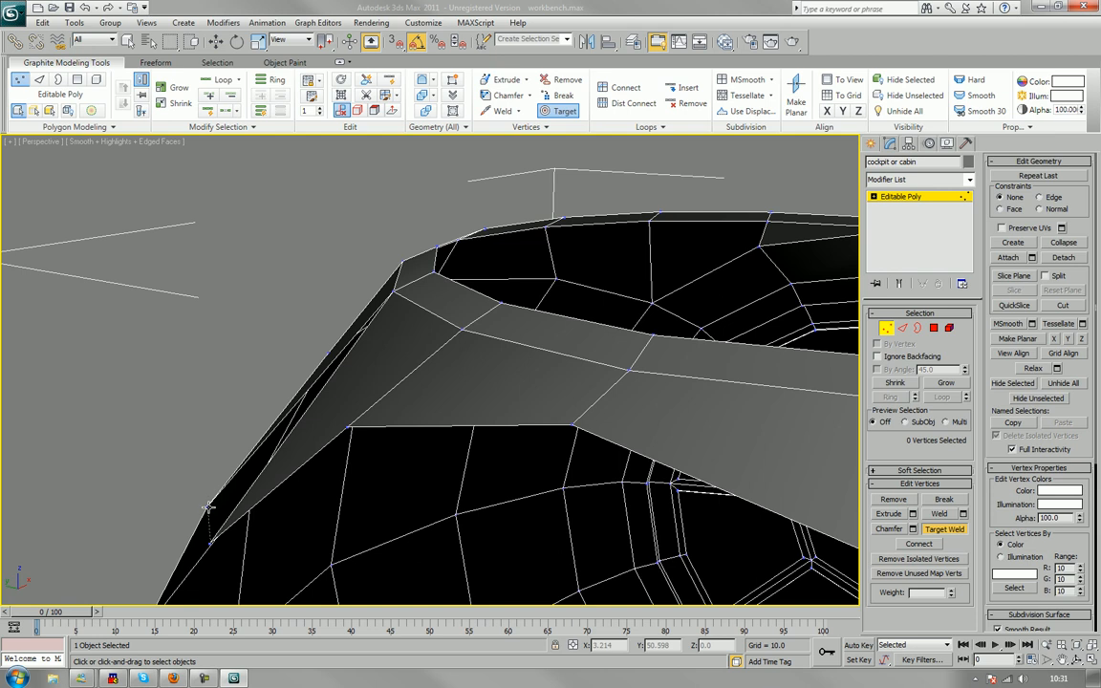
pyautogui.keyDown('alt'); pyautogui.moveTo(208, 507); pyautogui.dragTo(479, 505, button='middle'); pyautogui.keyUp('alt')
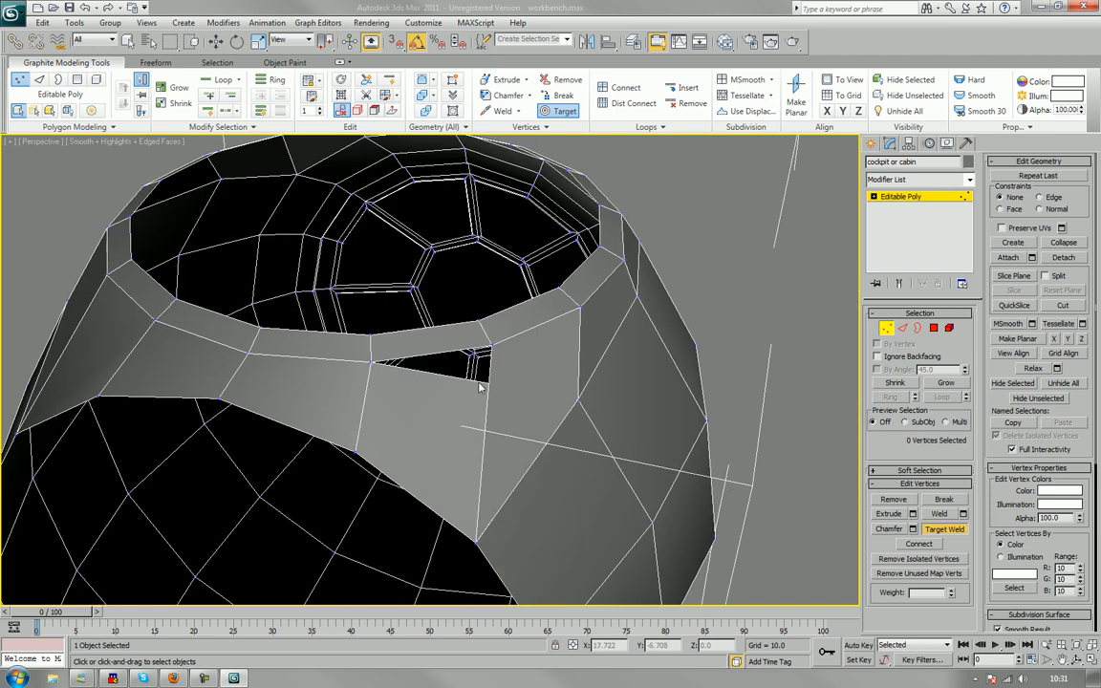
# Select the matching strip end edge at the gap on the opposite side and lower it along Z to about 19.36.
pyautogui.keyDown('alt'); pyautogui.moveTo(454, 452); pyautogui.dragTo(477, 478, button='middle'); pyautogui.keyUp('alt')
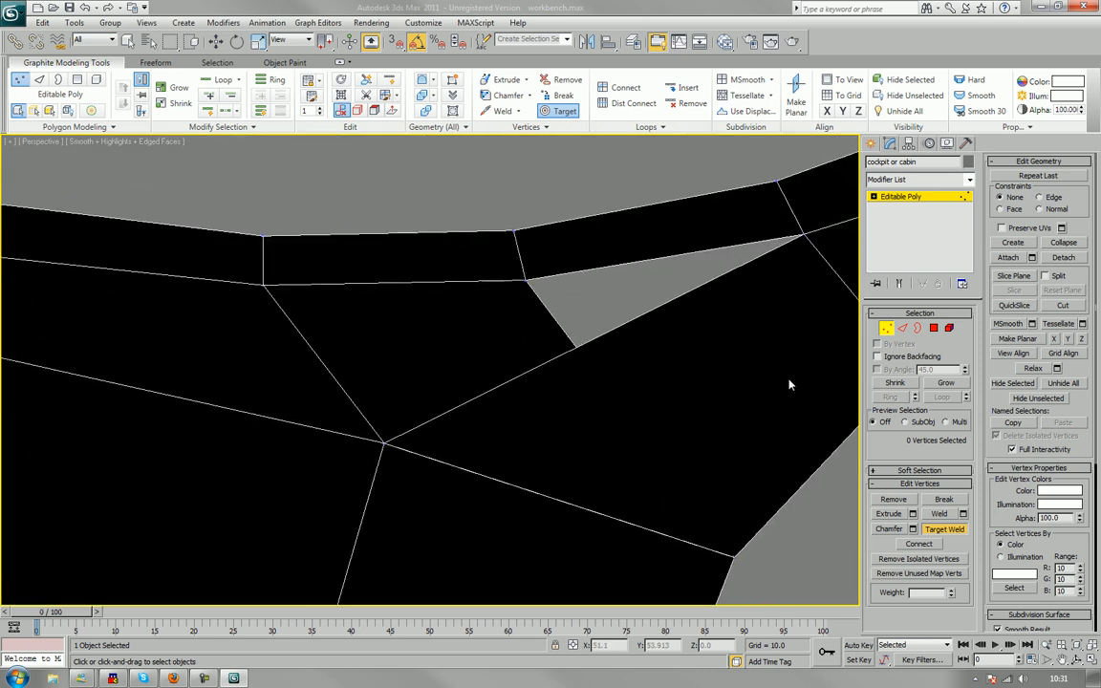
pyautogui.click(902, 328)
pyautogui.click(610, 515)
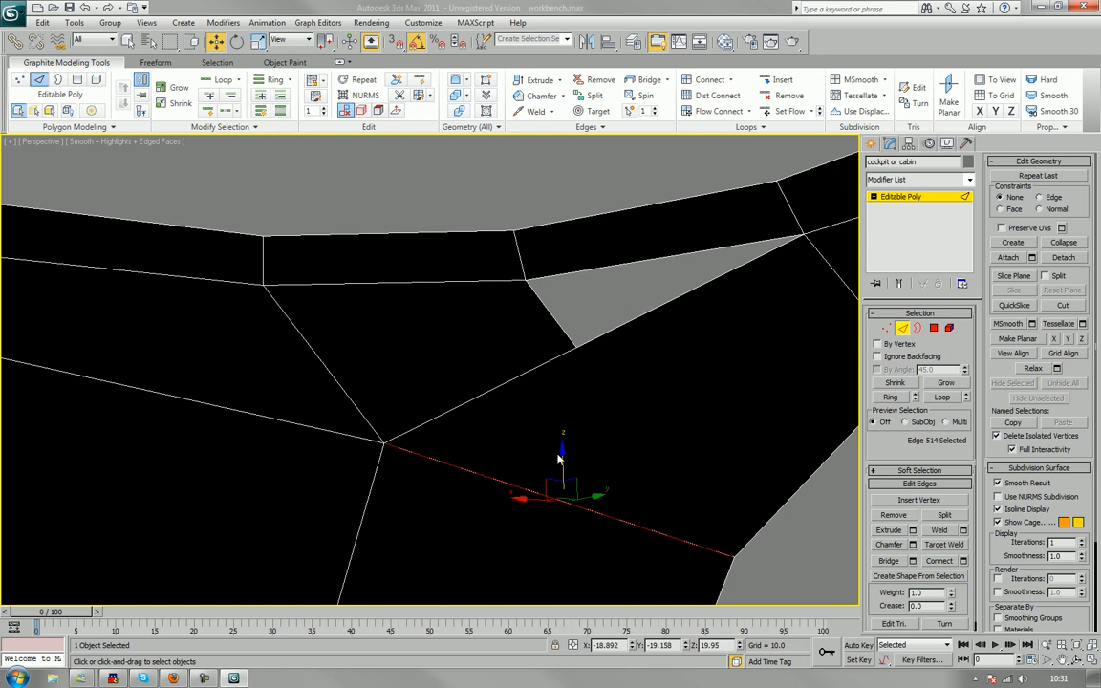
pyautogui.moveTo(559, 459); pyautogui.dragTo(563, 468)
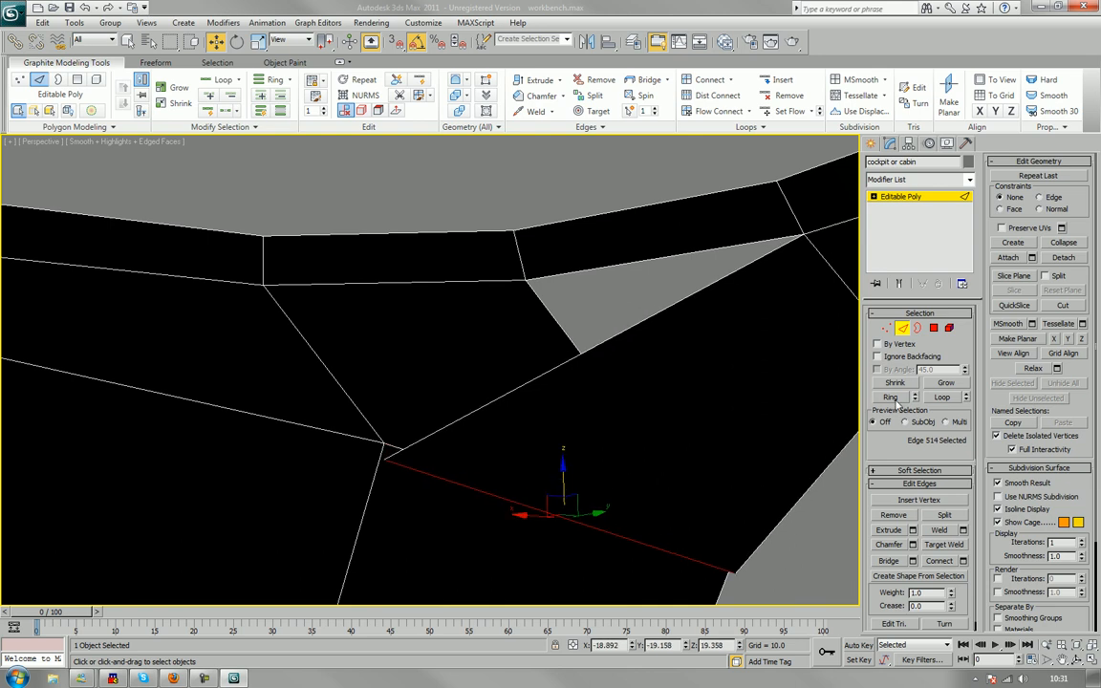
# Target-weld this edge's inner vertex to the ring corner and its outer vertex to the adjacent hull vertex.
pyautogui.click(887, 329)
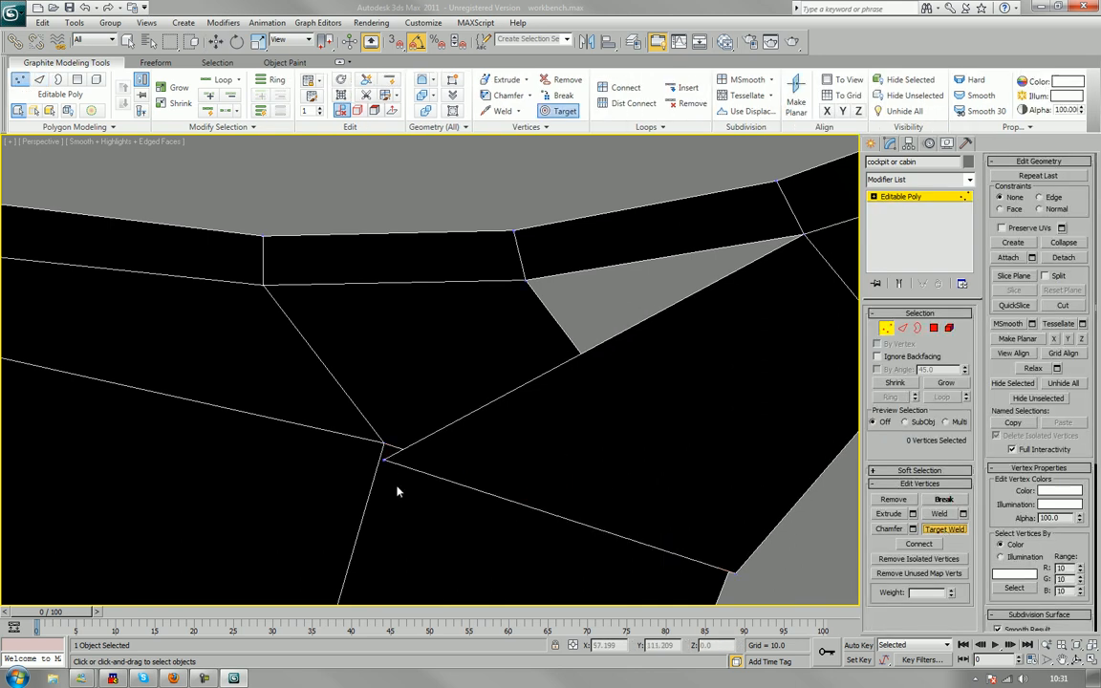
pyautogui.click(381, 457)
pyautogui.click(525, 281)
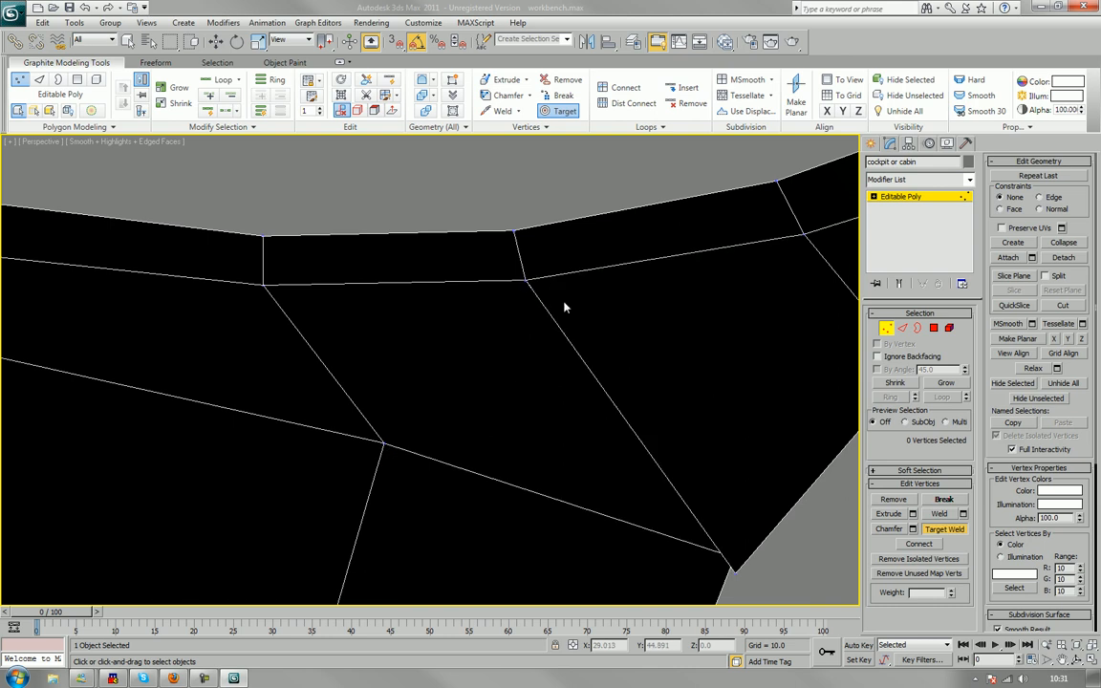
pyautogui.rightClick(744, 557)
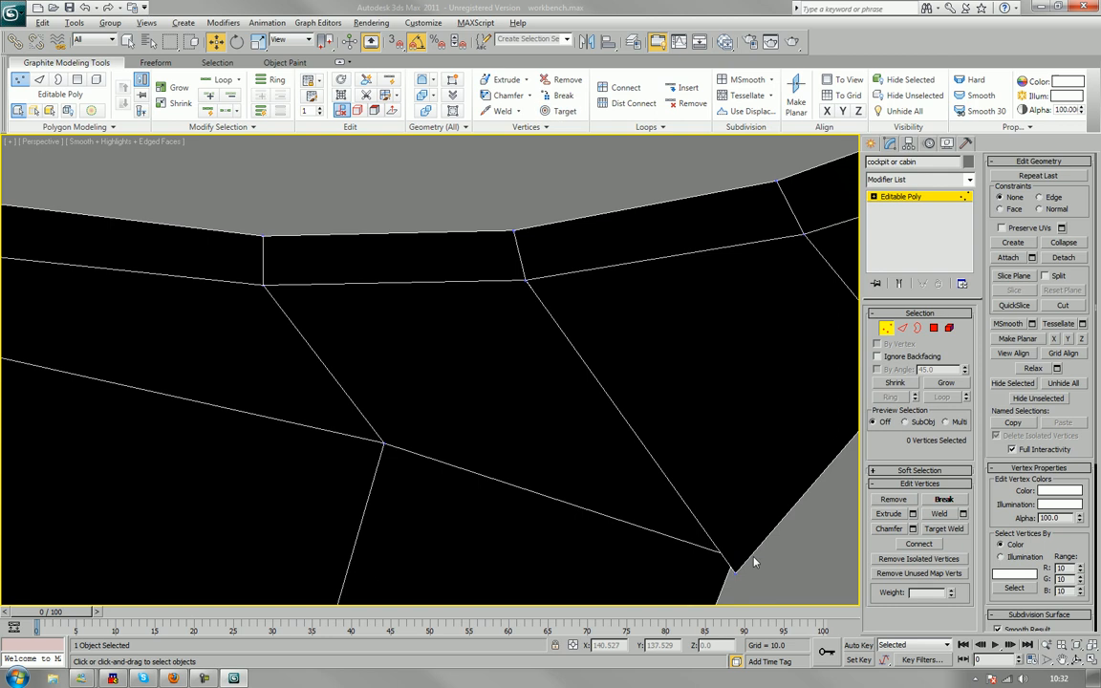
pyautogui.keyDown('alt'); pyautogui.moveTo(753, 556); pyautogui.dragTo(647, 559, button='middle'); pyautogui.keyUp('alt')
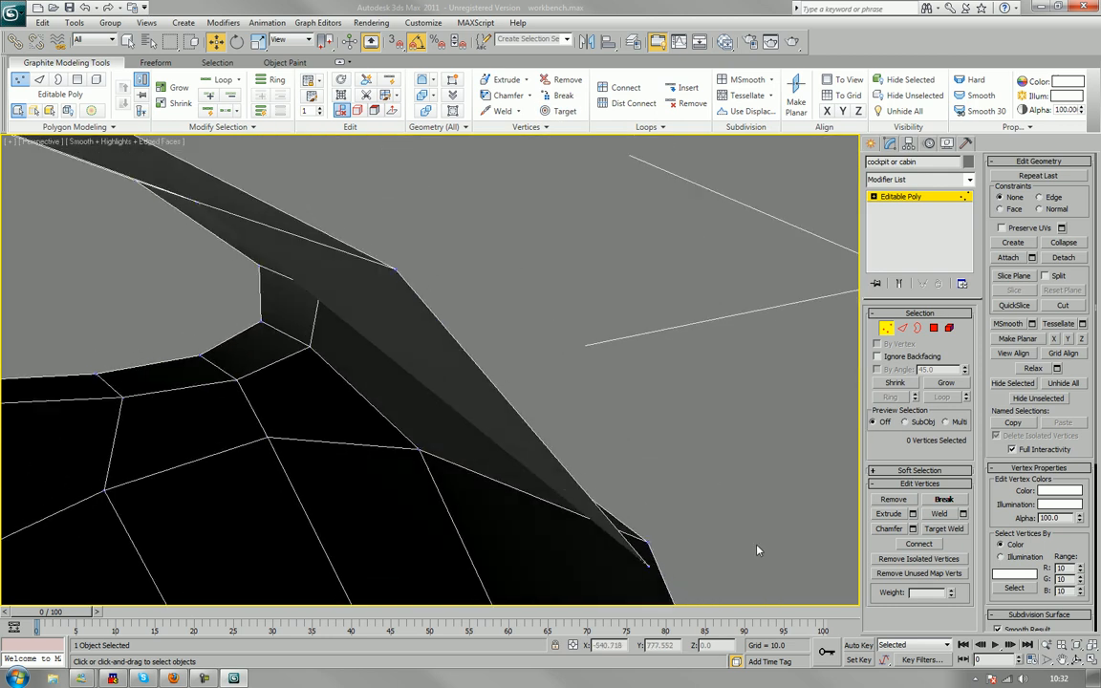
pyautogui.click(943, 529)
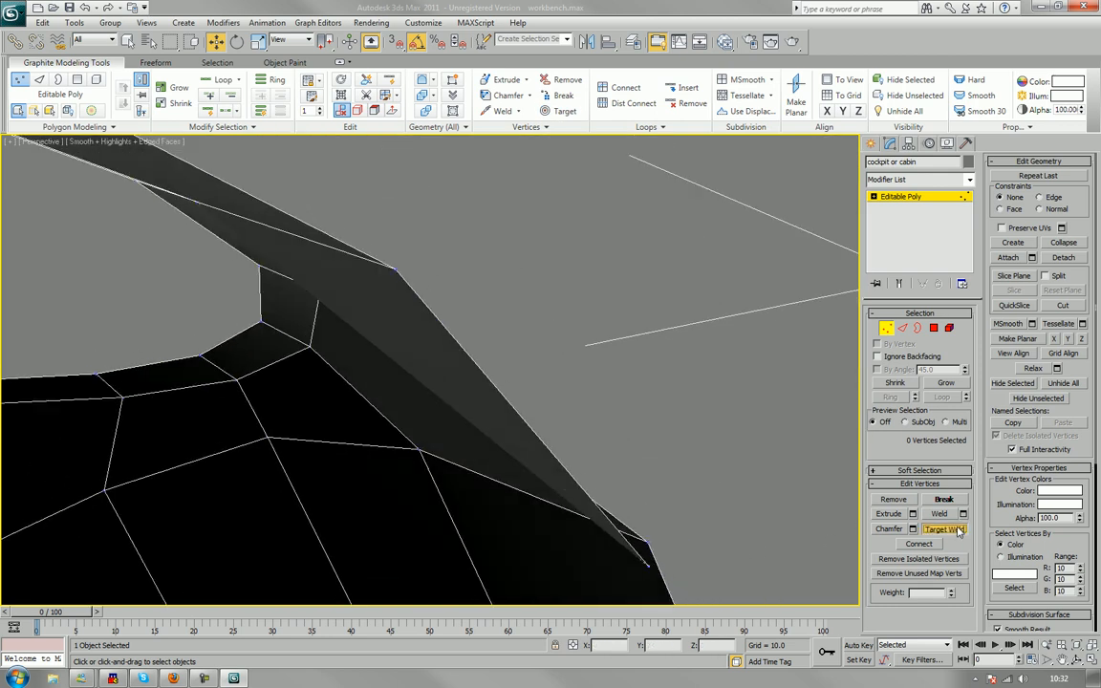
pyautogui.click(650, 566)
pyautogui.click(649, 543)
# Select the inner border of the top opening and delete it along with its narrow band of ring faces.
pyautogui.scroll(-4, 666, 542)
pyautogui.scroll(-12, 671, 542)
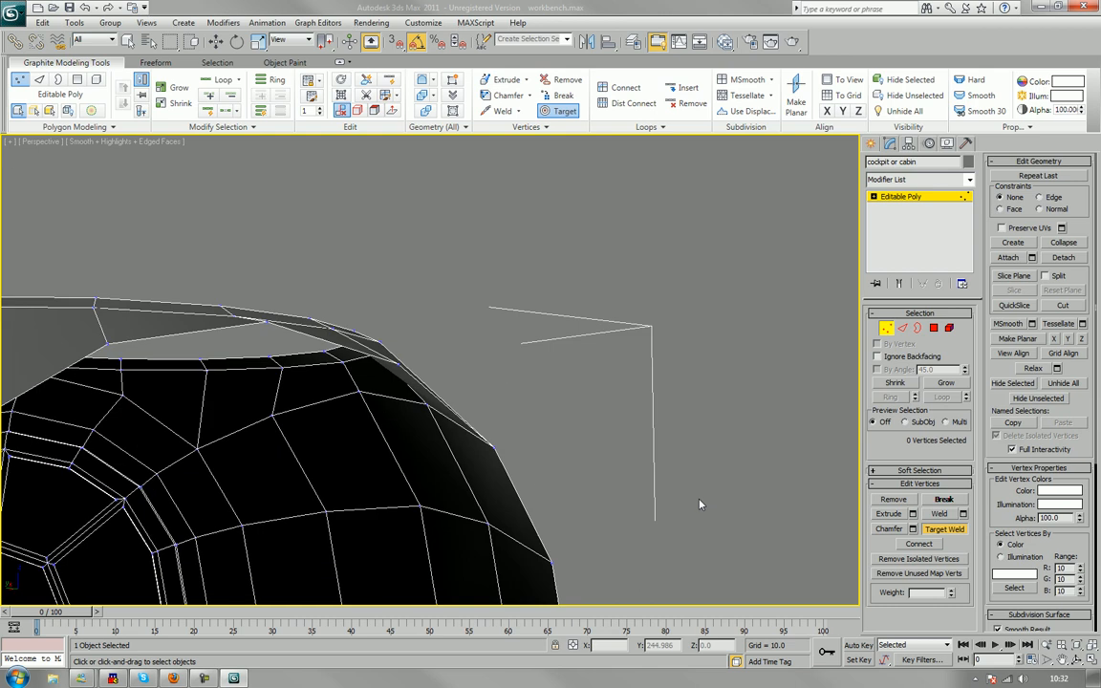
pyautogui.keyDown('alt'); pyautogui.moveTo(582, 445); pyautogui.dragTo(707, 449, button='middle'); pyautogui.keyUp('alt')
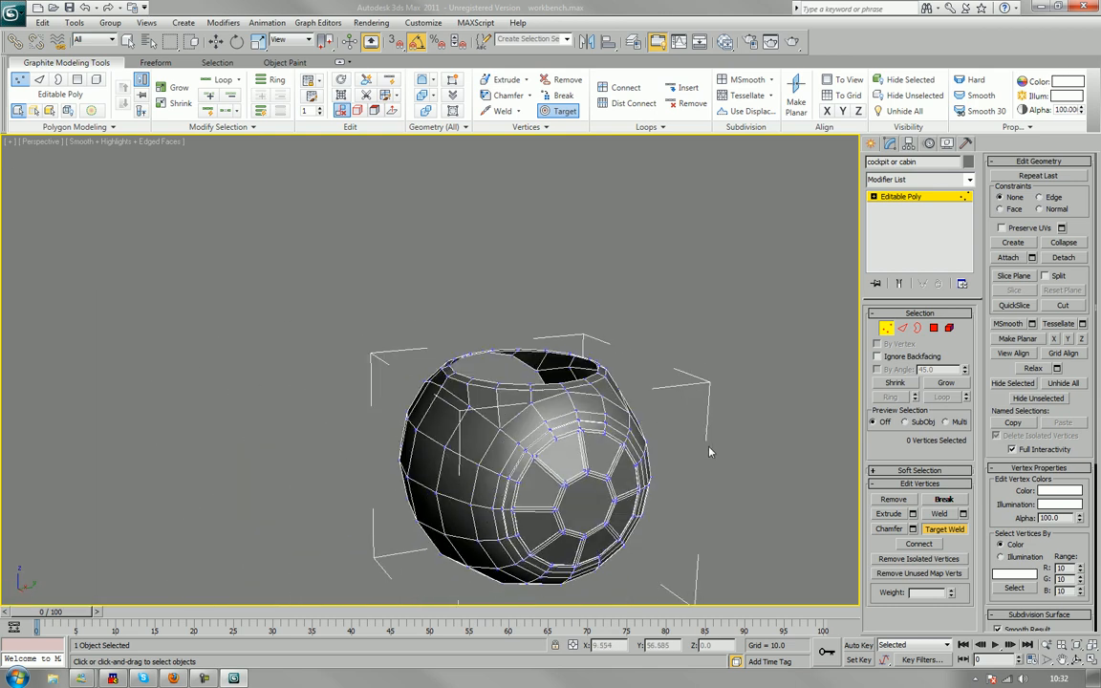
pyautogui.scroll(5, 624, 443)
pyautogui.scroll(4, 588, 456)
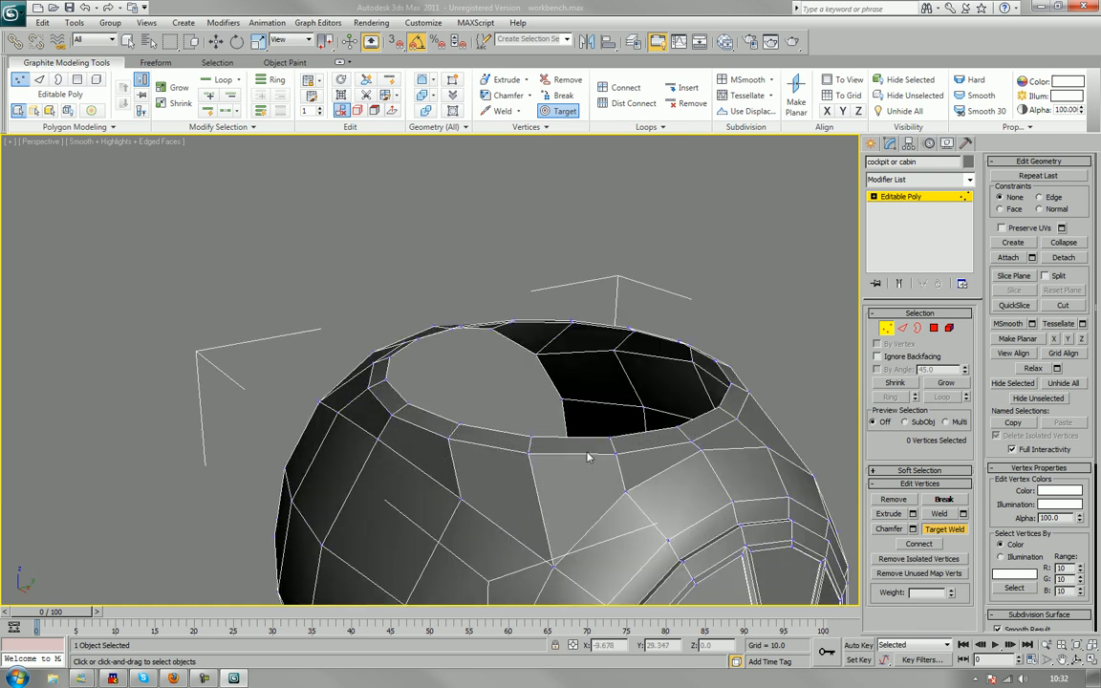
pyautogui.keyDown('alt'); pyautogui.moveTo(590, 455); pyautogui.dragTo(616, 457, button='middle'); pyautogui.keyUp('alt')
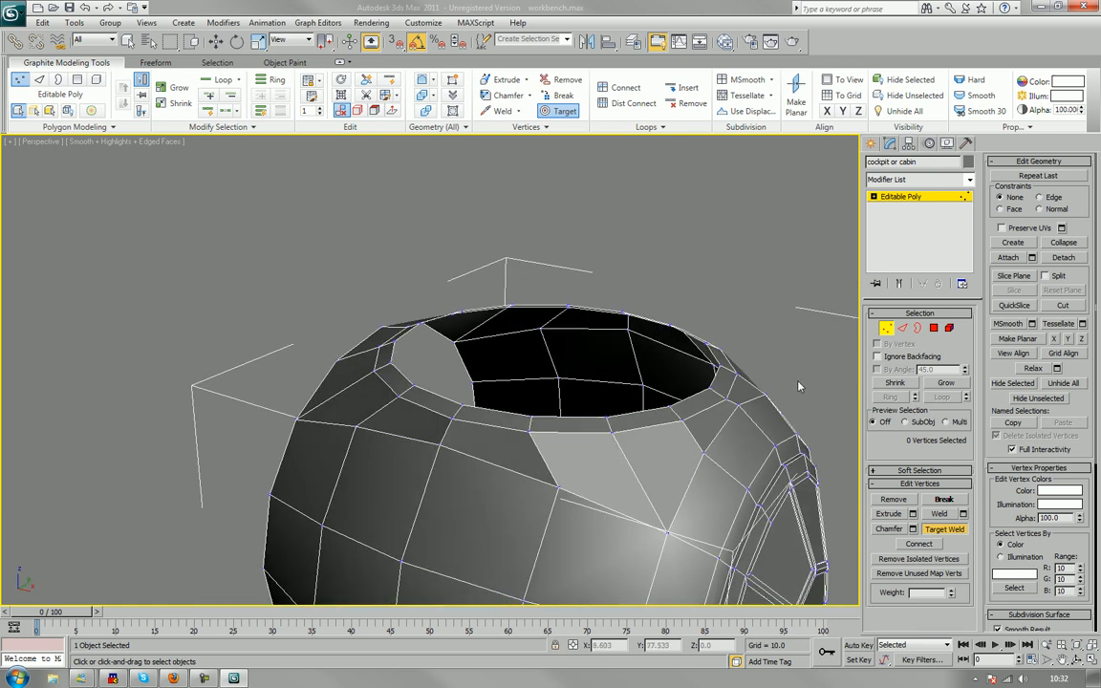
pyautogui.click(917, 328)
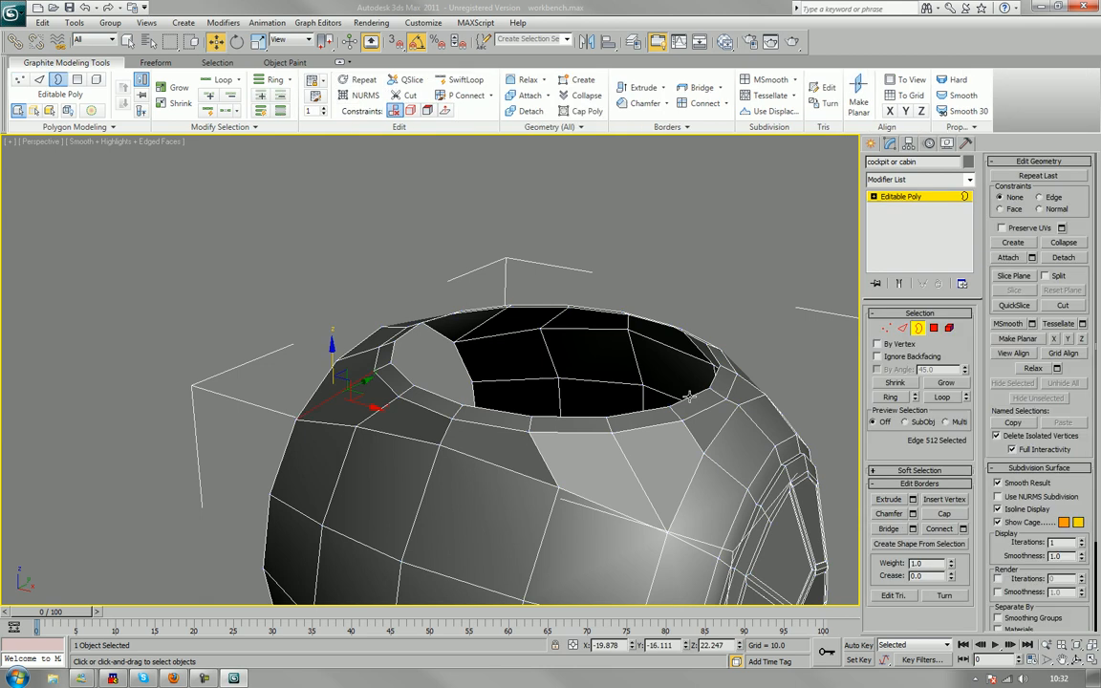
pyautogui.click(688, 396)
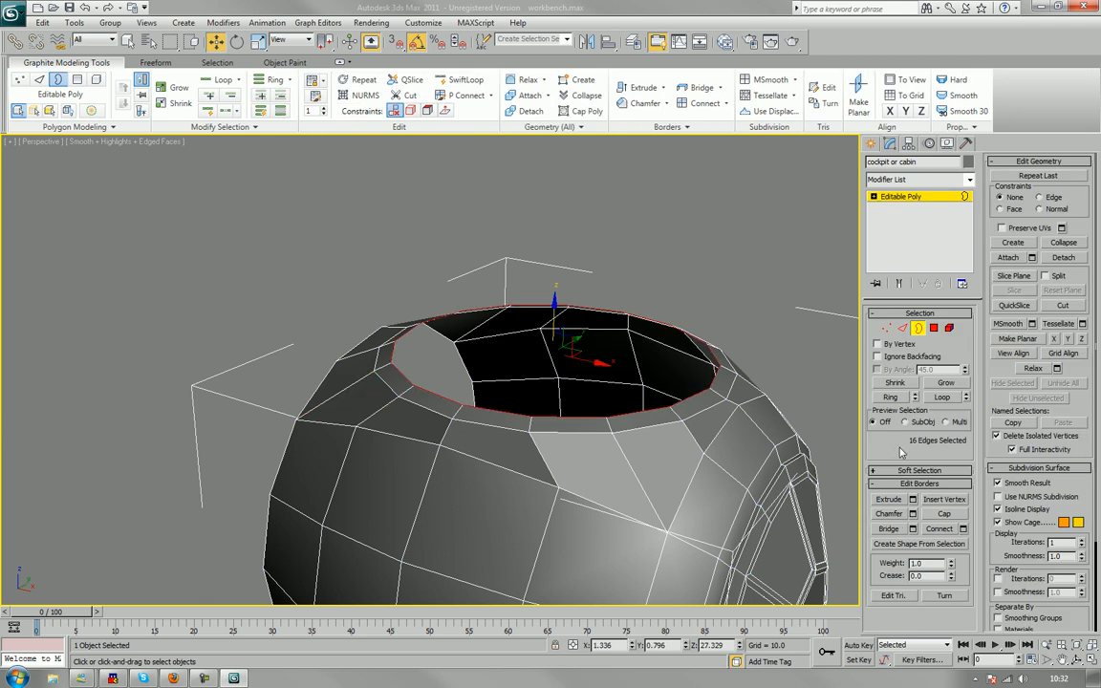
pyautogui.press('Delete')
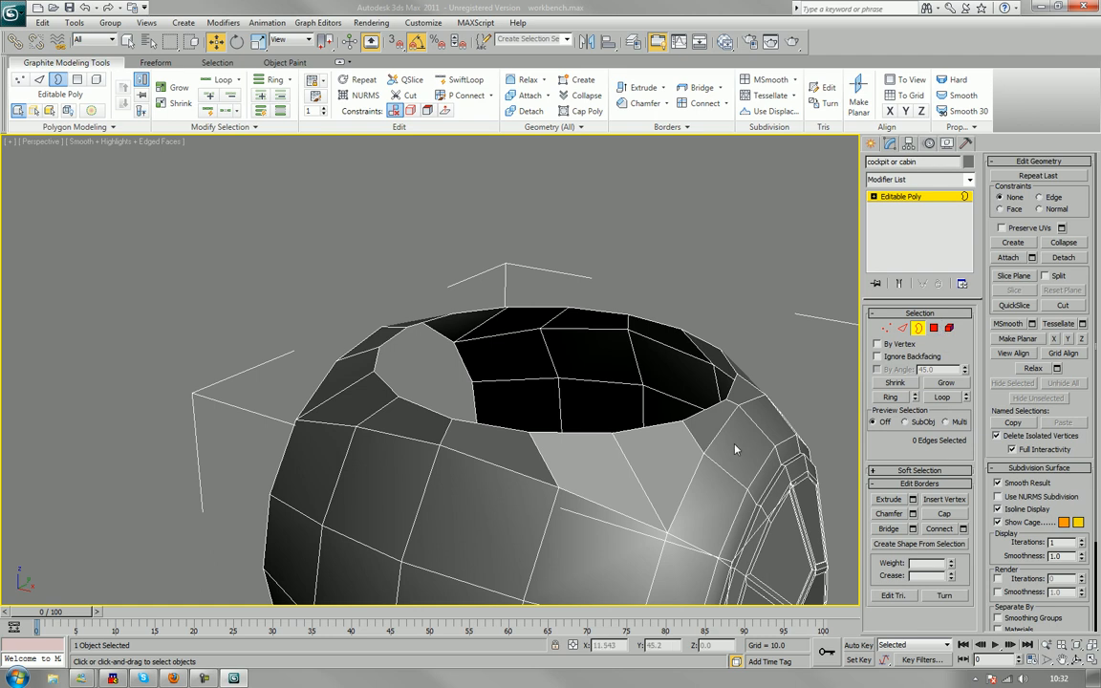
# Select the border around the enlarged top opening and cap it with a single polygon.
pyautogui.click(934, 328)
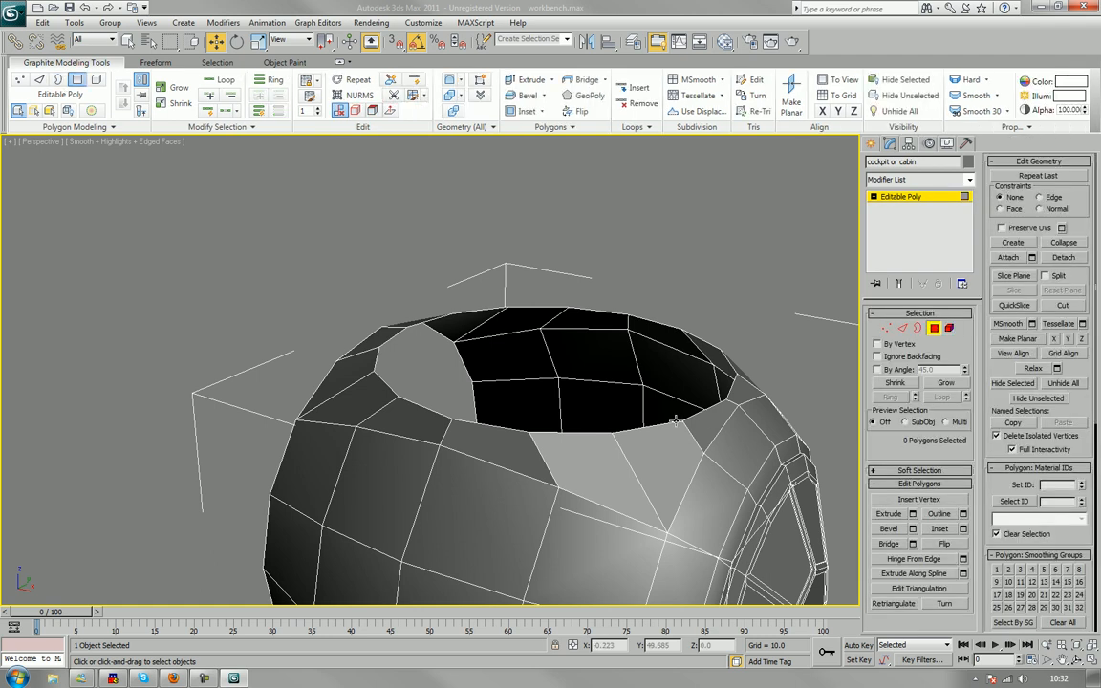
pyautogui.press('3')
pyautogui.click(726, 387)
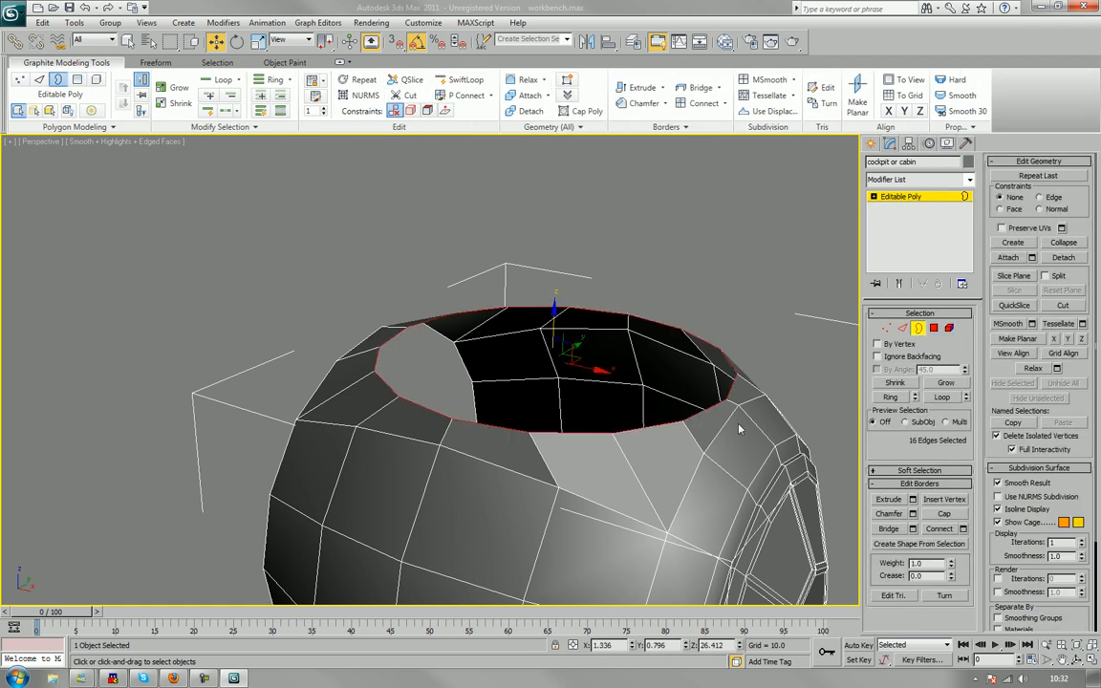
pyautogui.click(943, 514)
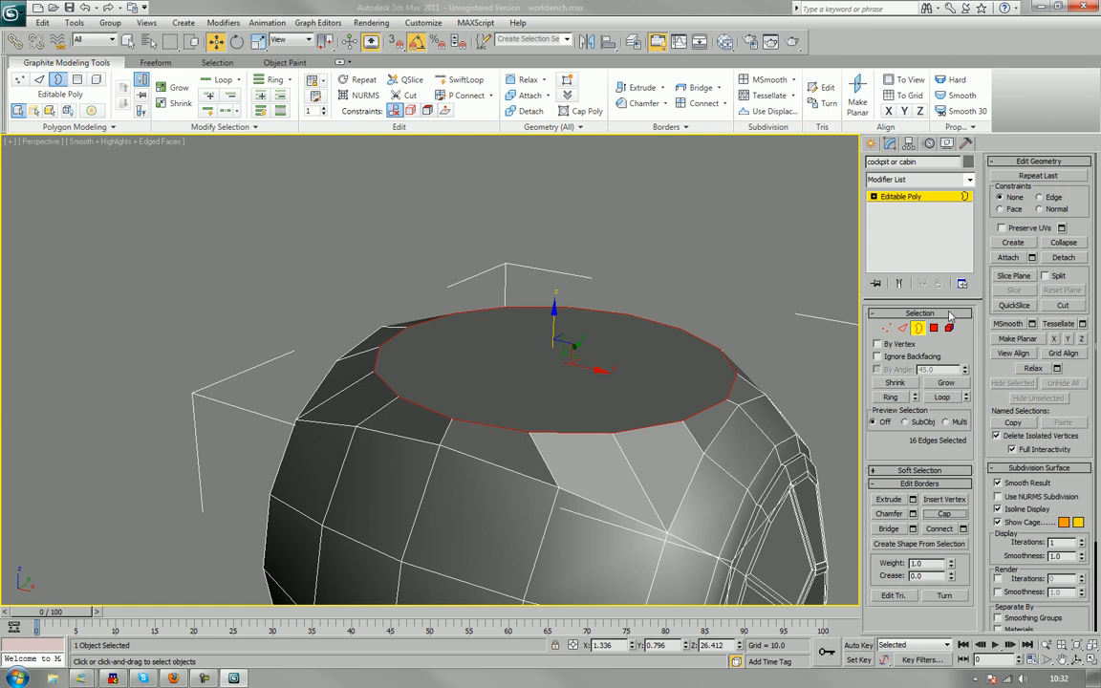
# Bevel the new cap polygon slightly upward and inward to form the first narrow ring of the hatch dome.
pyautogui.press('4')
pyautogui.click(670, 370)
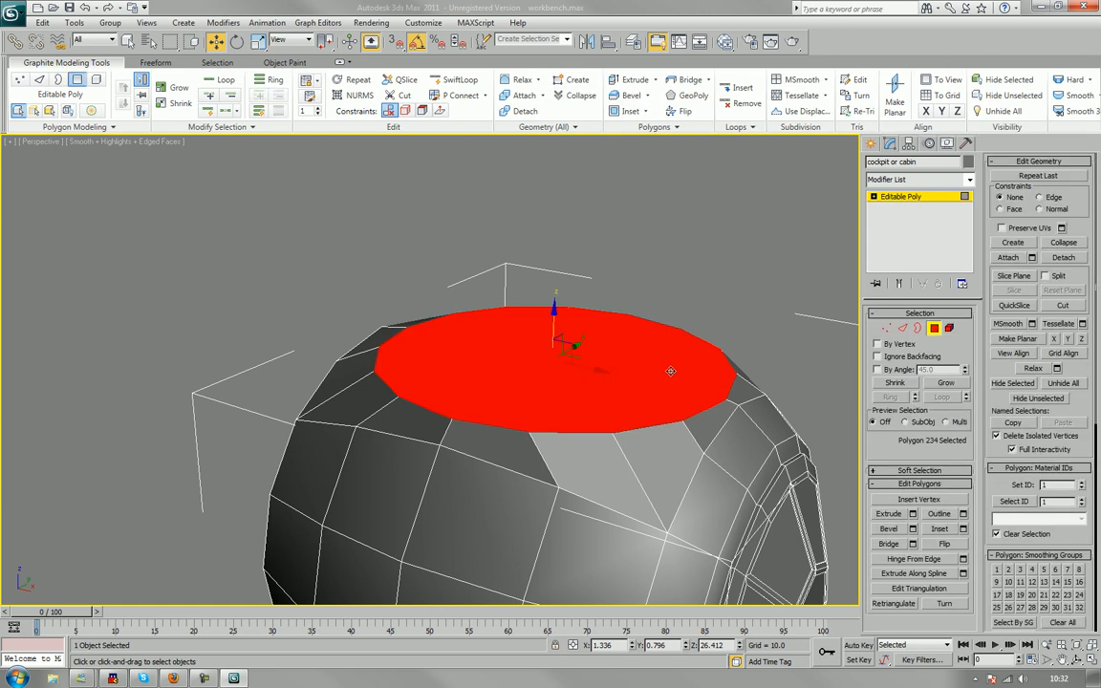
pyautogui.keyDown('alt'); pyautogui.moveTo(544, 386); pyautogui.dragTo(483, 367, button='middle'); pyautogui.keyUp('alt')
pyautogui.scroll(3, 492, 382)
pyautogui.scroll(-2, 492, 382)
pyautogui.scroll(2, 467, 374)
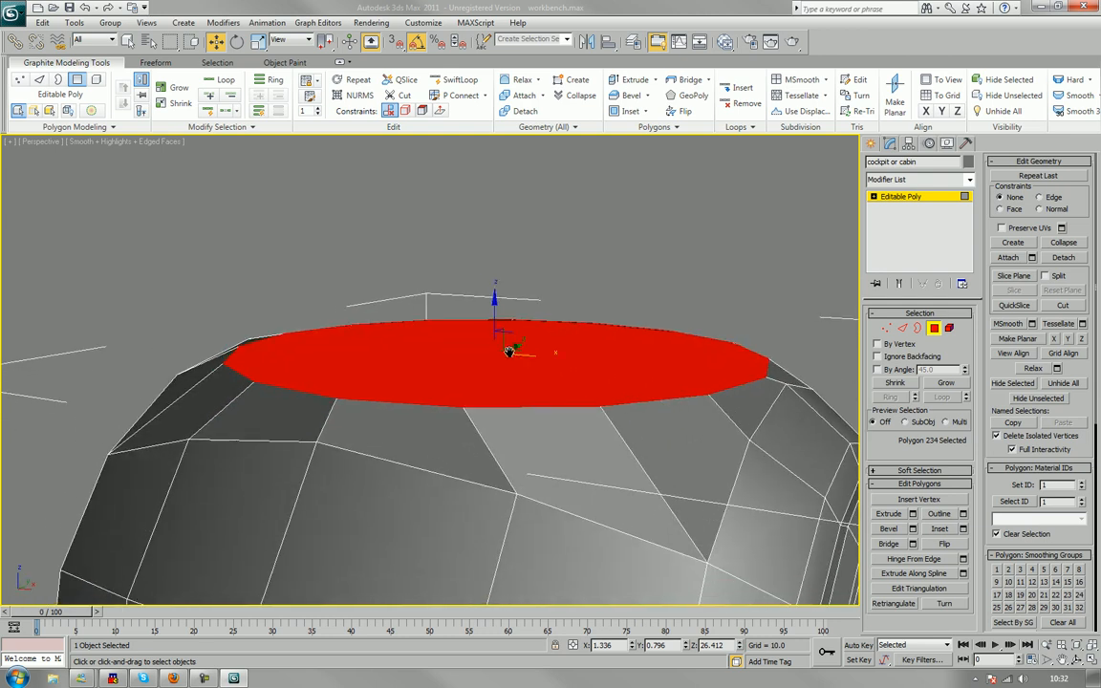
pyautogui.click(889, 528)
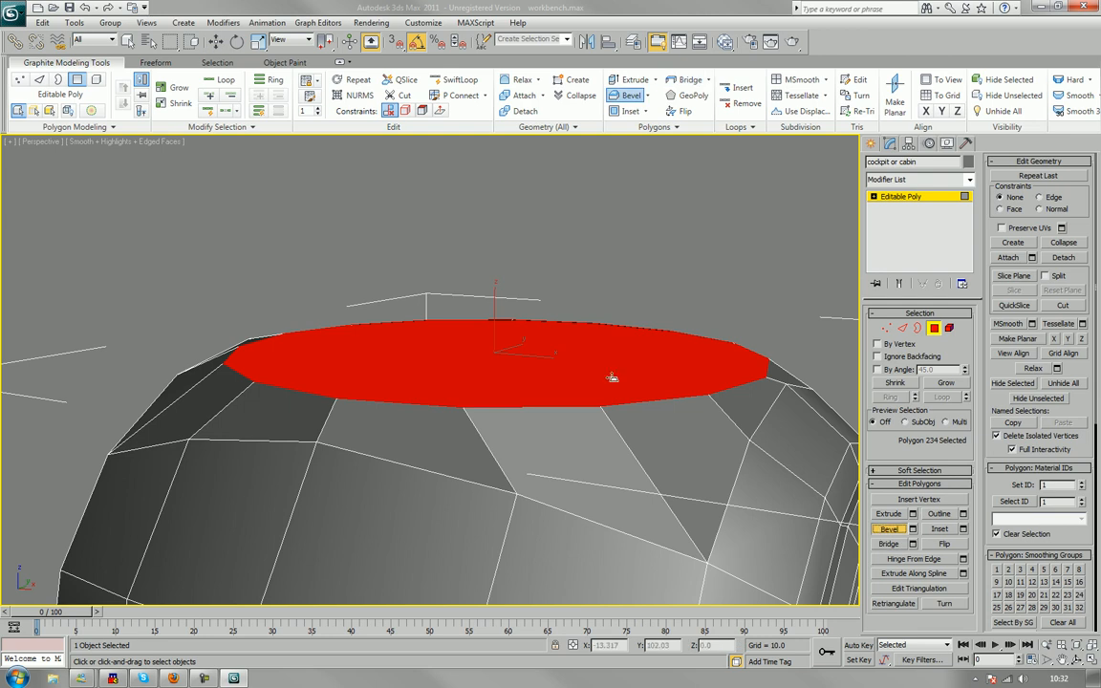
pyautogui.moveTo(582, 374); pyautogui.dragTo(530, 340)
# Bevel the cap polygon upward and inward twice more to round off a shallow dome, and clear the selection.
pyautogui.click(577, 381)
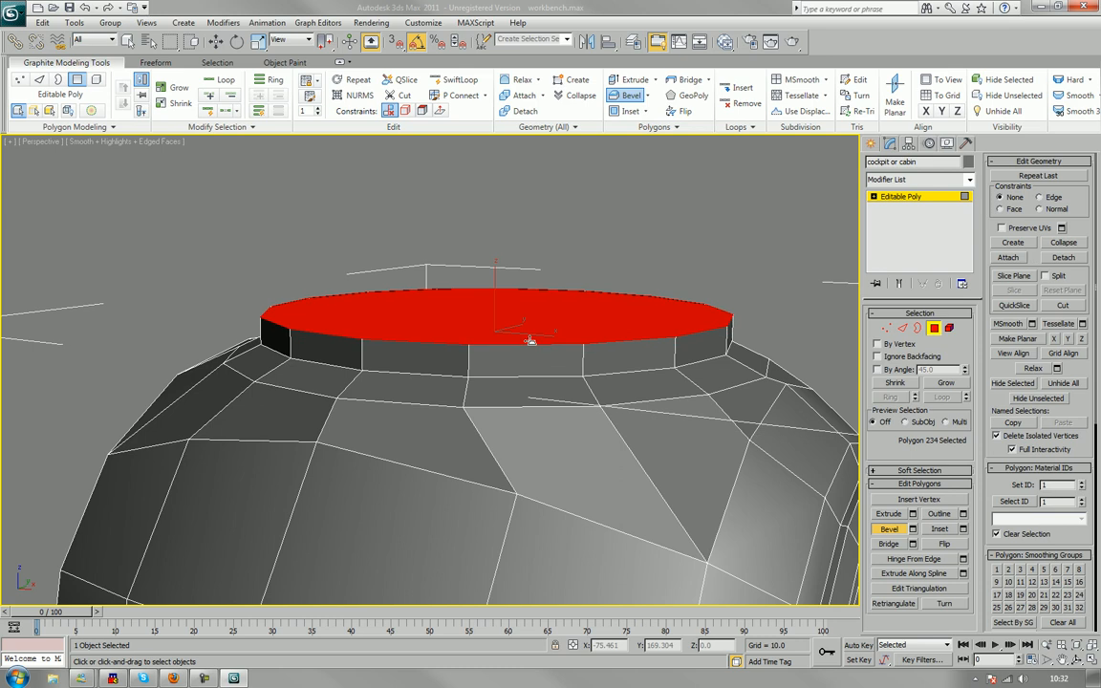
pyautogui.click(535, 386)
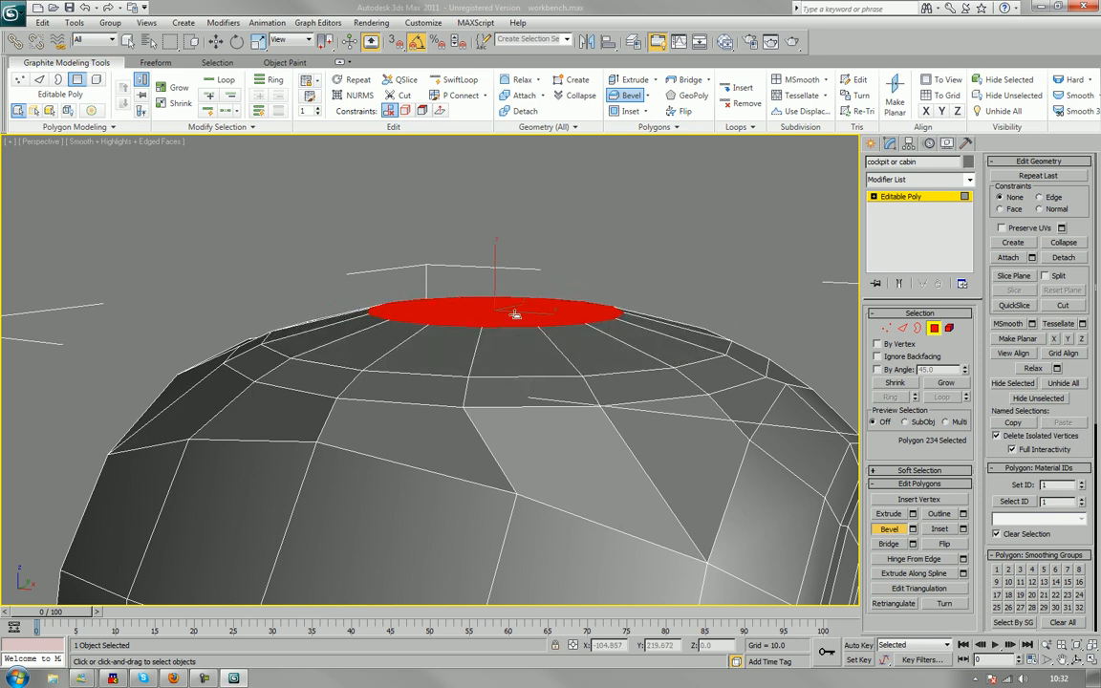
pyautogui.moveTo(515, 313); pyautogui.dragTo(520, 310)
pyautogui.rightClick(517, 348)
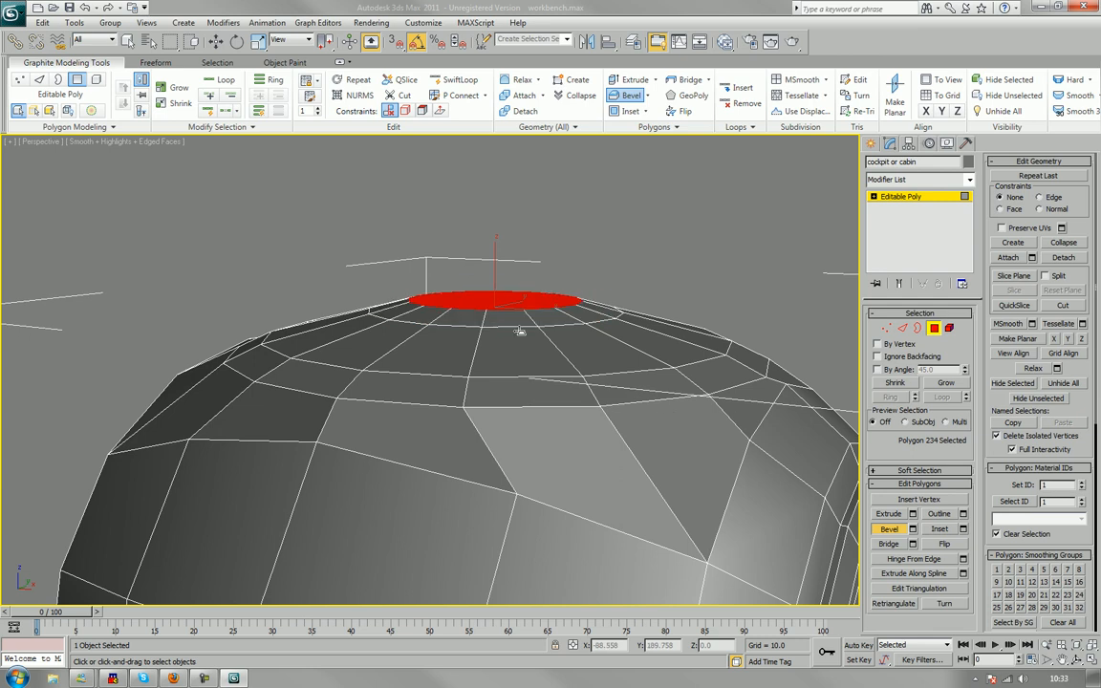
pyautogui.rightClick(524, 345)
pyautogui.click(653, 253)
# Raise the hatch dome's top polygon slightly, then raise each grown selection of surrounding rings slightly to make the dome rounder.
pyautogui.scroll(-5, 643, 258)
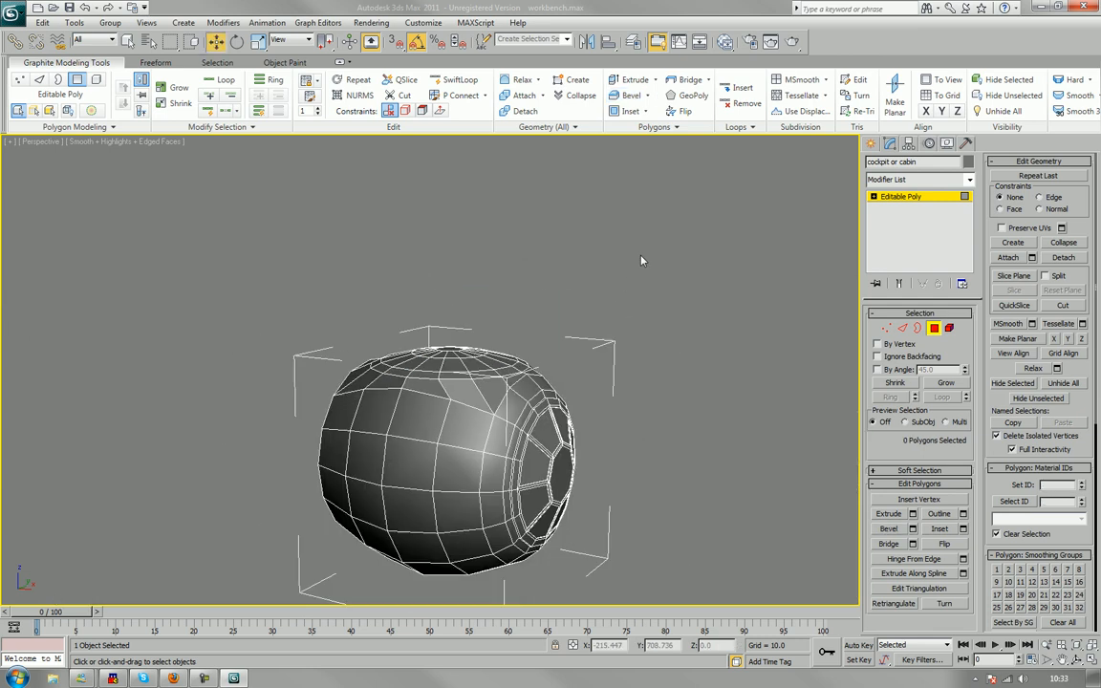
pyautogui.keyDown('alt'); pyautogui.moveTo(643, 258); pyautogui.dragTo(469, 310, button='middle'); pyautogui.keyUp('alt')
pyautogui.scroll(4, 444, 268)
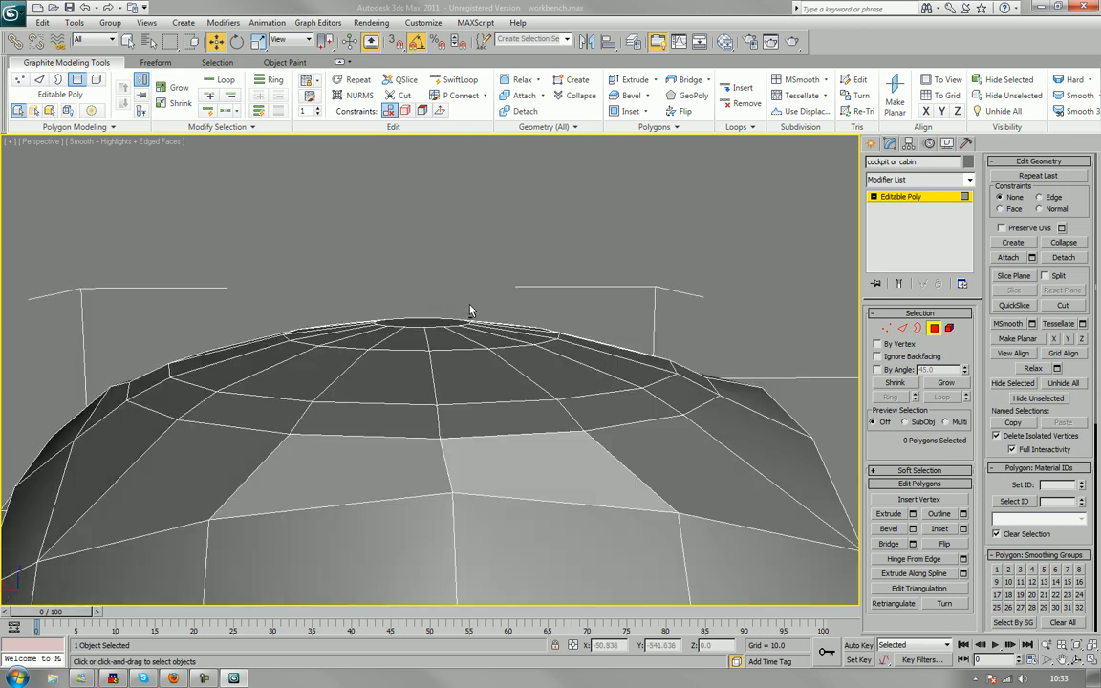
pyautogui.click(428, 322)
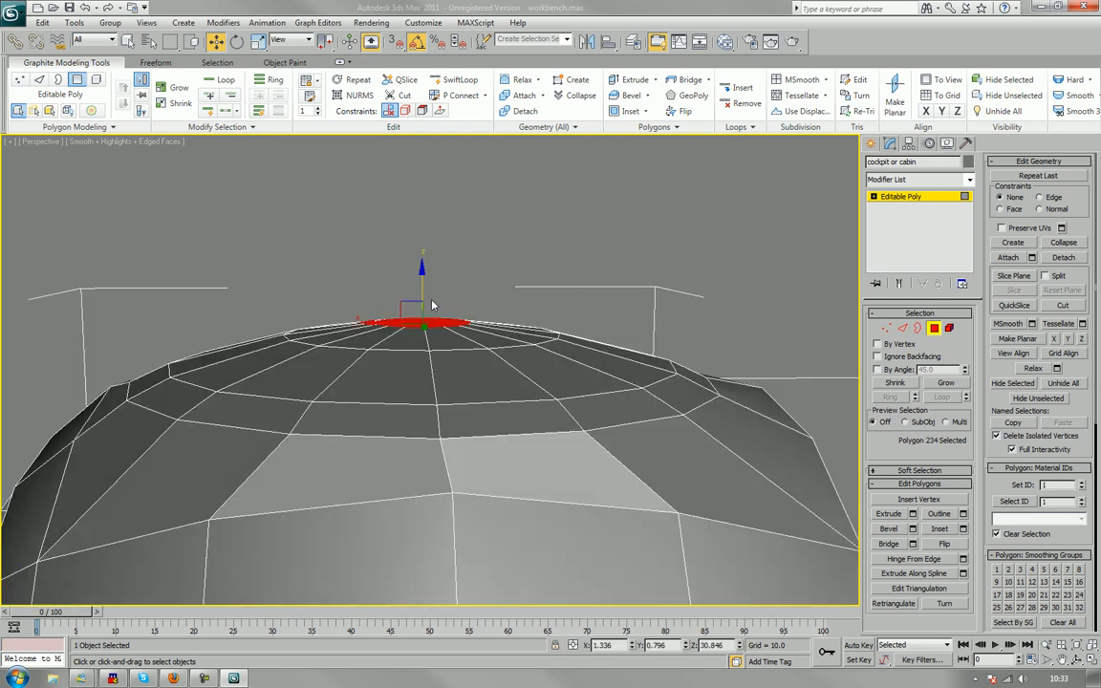
pyautogui.moveTo(422, 272); pyautogui.dragTo(423, 266)
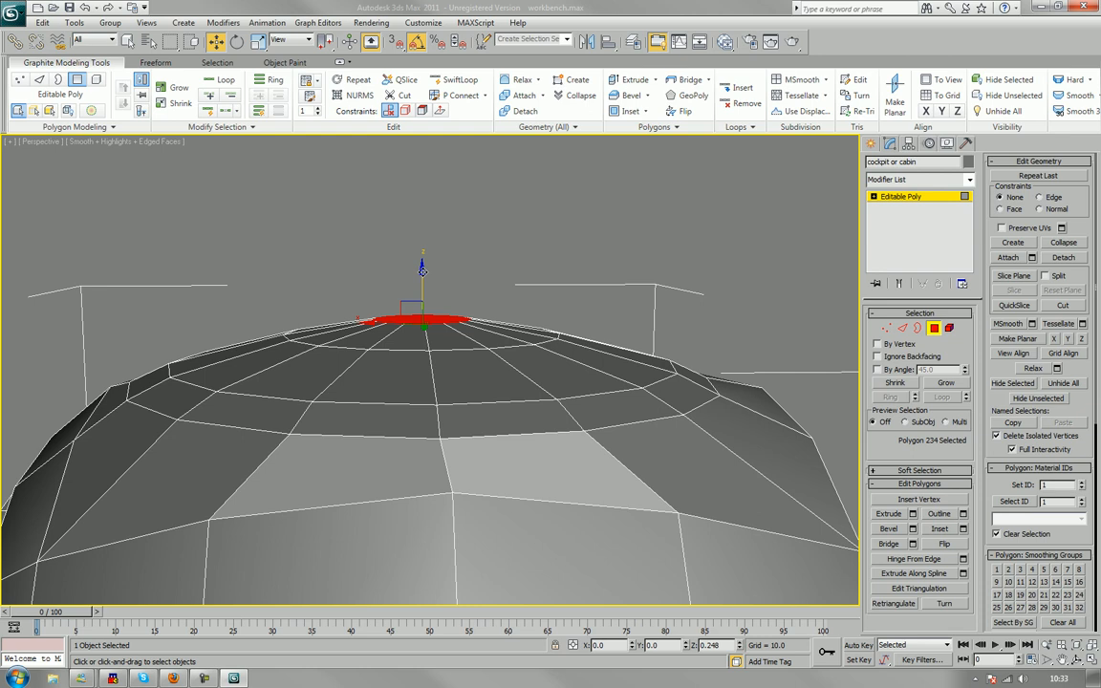
pyautogui.click(945, 383)
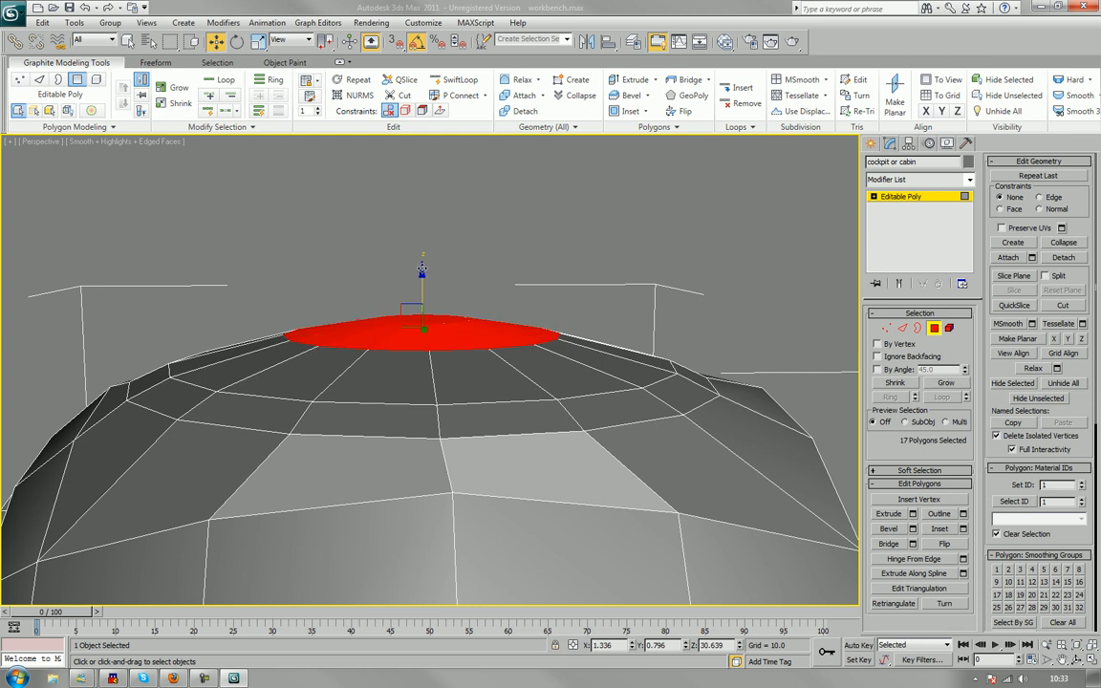
pyautogui.moveTo(422, 270)
pyautogui.mouseDown()
pyautogui.moveTo(421, 215)
pyautogui.moveTo(421, 261)
pyautogui.mouseUp()
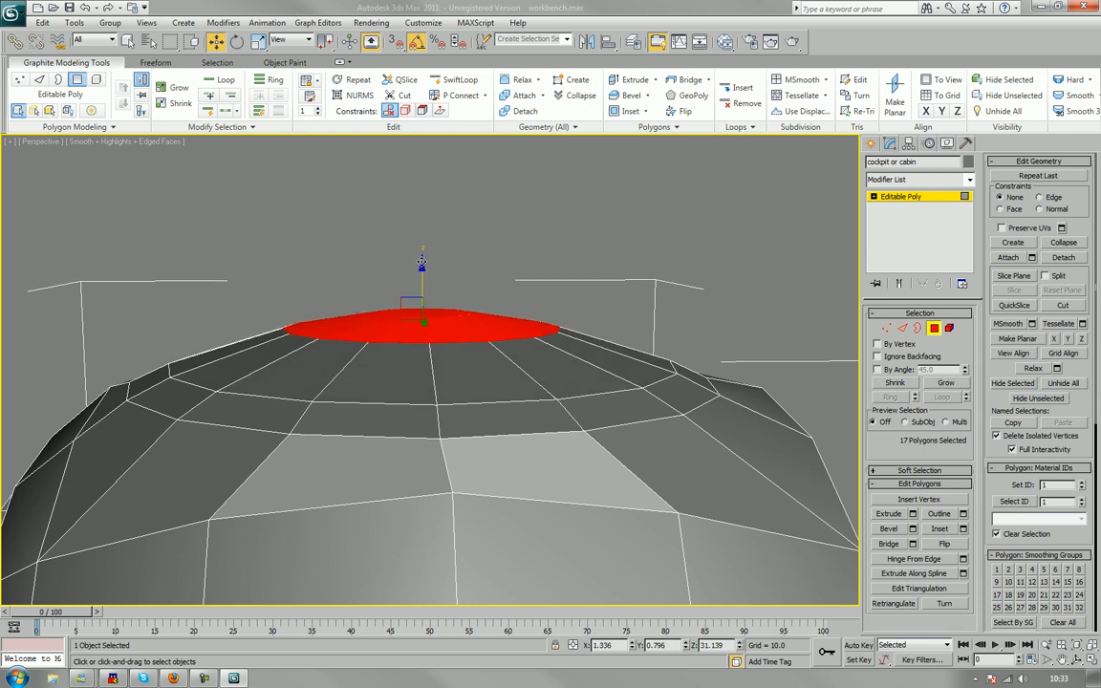
pyautogui.click(939, 383)
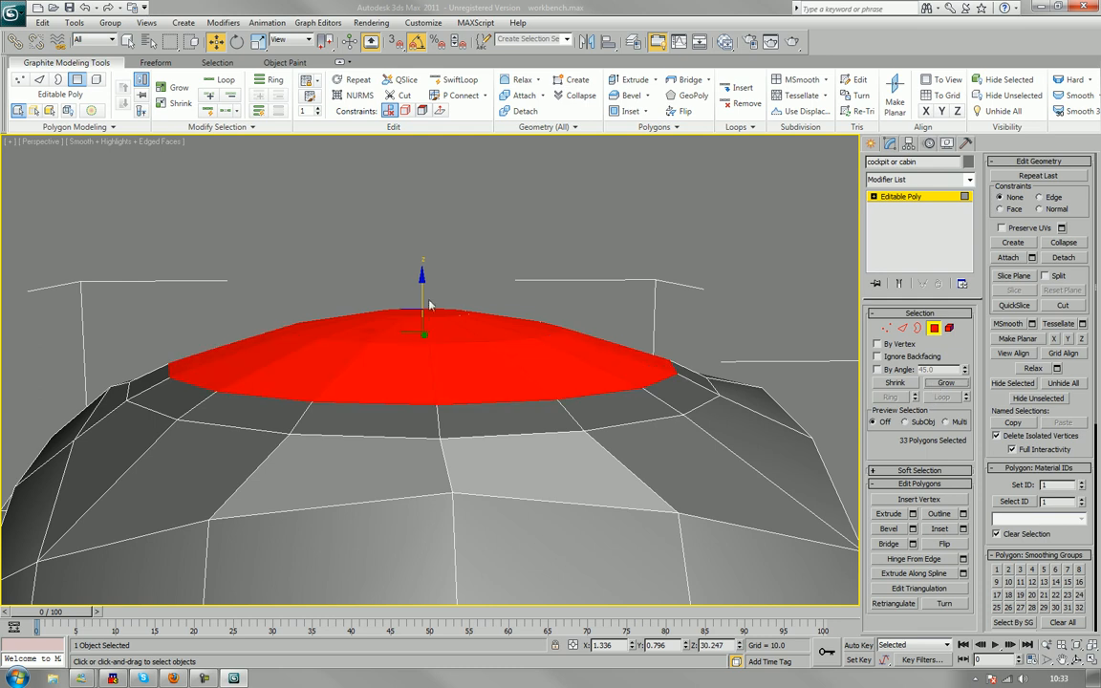
pyautogui.moveTo(423, 288); pyautogui.dragTo(423, 284)
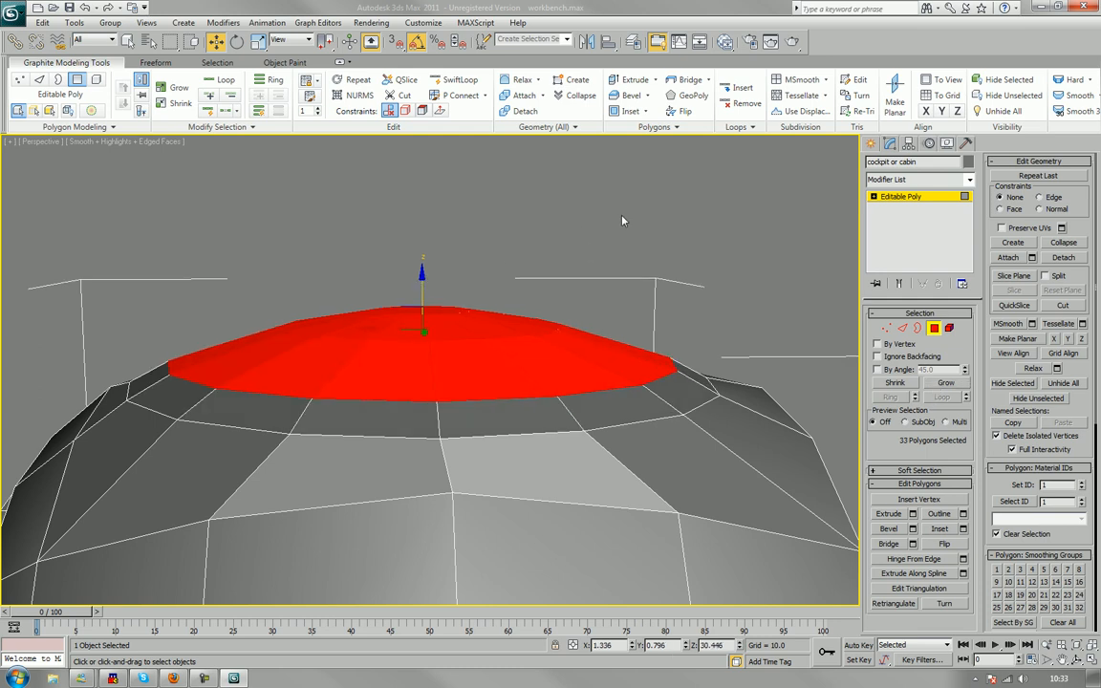
# Expand the selection to the whole hatch dome, detach it to an element, and raise it about 0.45 units.
pyautogui.keyDown('alt'); pyautogui.moveTo(375, 334); pyautogui.dragTo(581, 343, button='middle'); pyautogui.keyUp('alt')
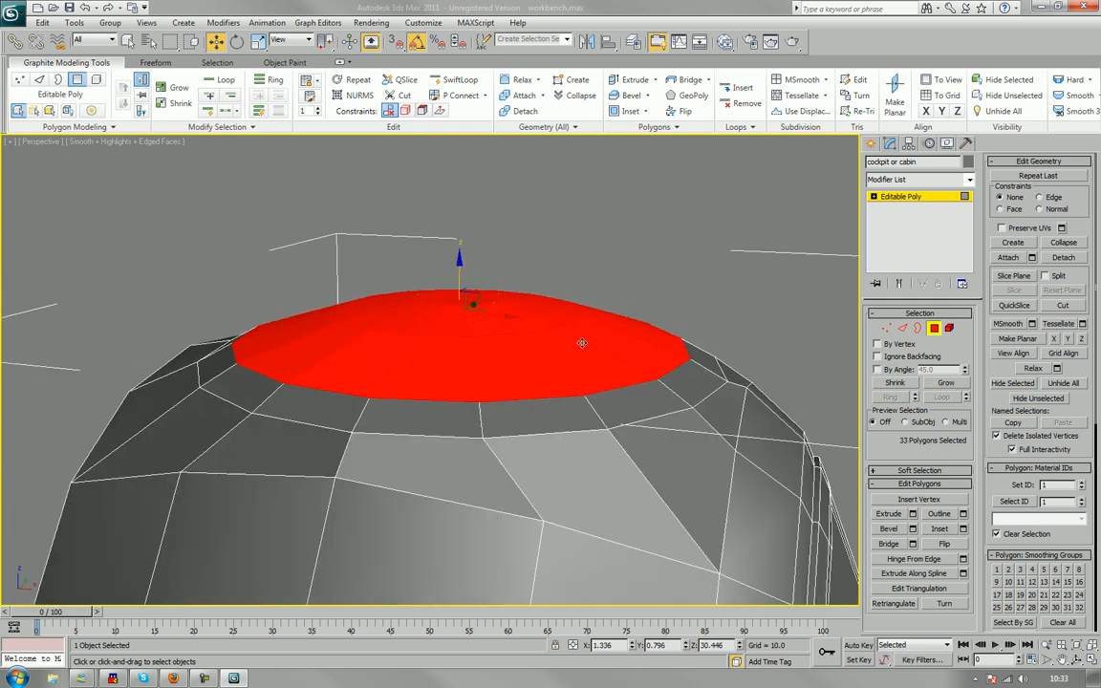
pyautogui.click(944, 383)
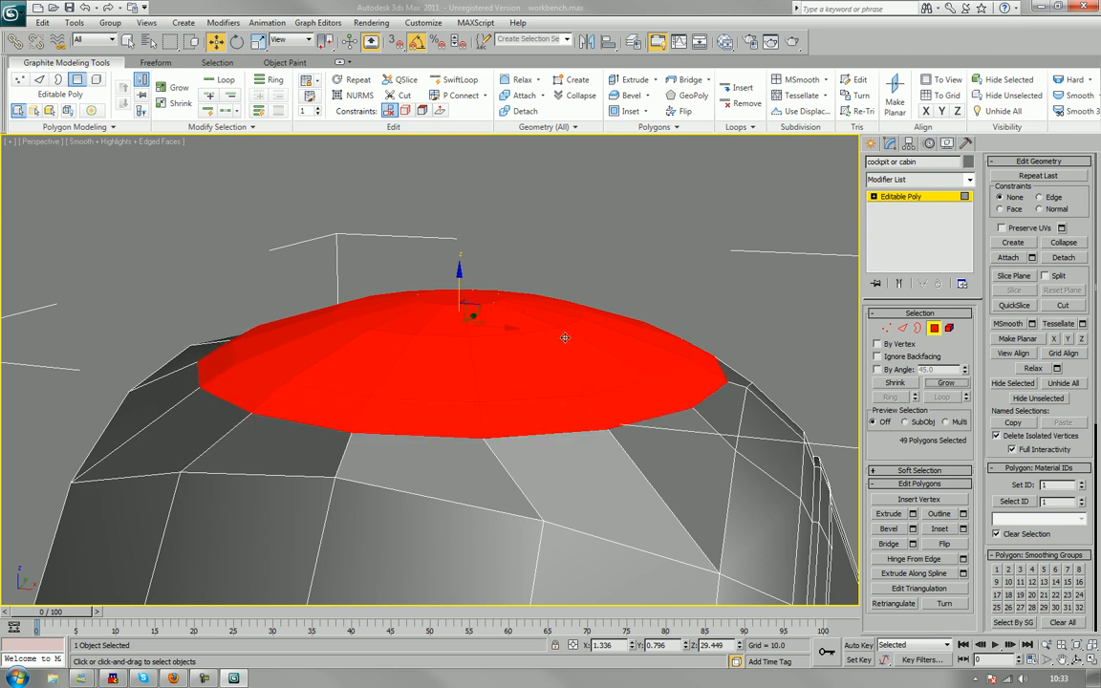
pyautogui.click(1063, 257)
pyautogui.click(532, 356)
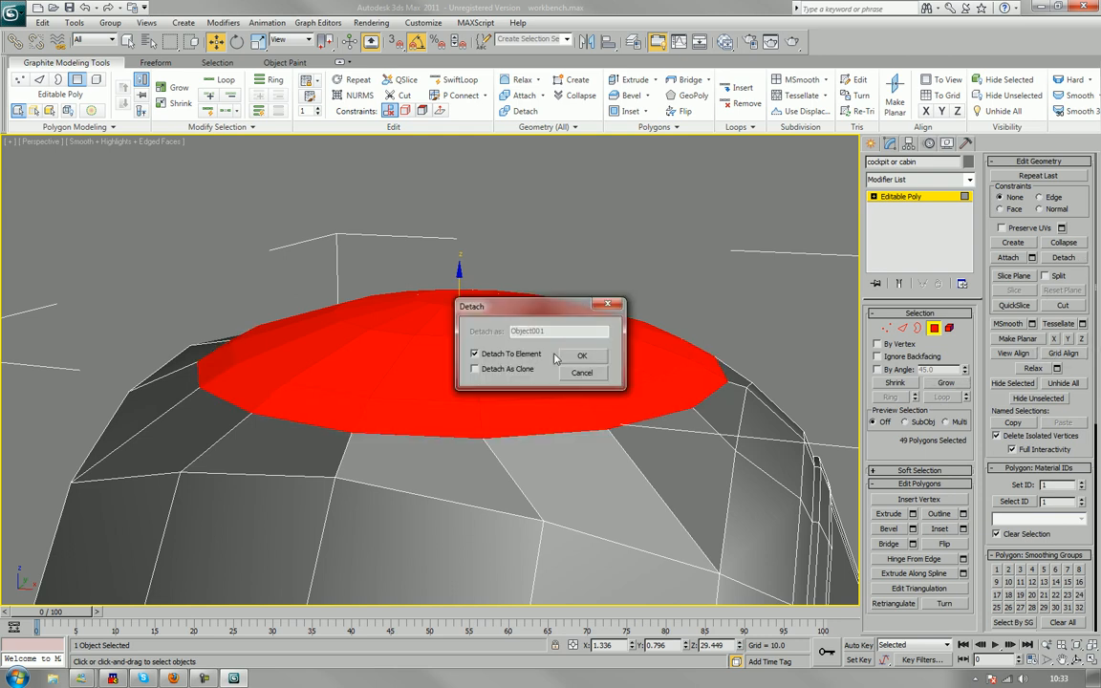
pyautogui.click(573, 357)
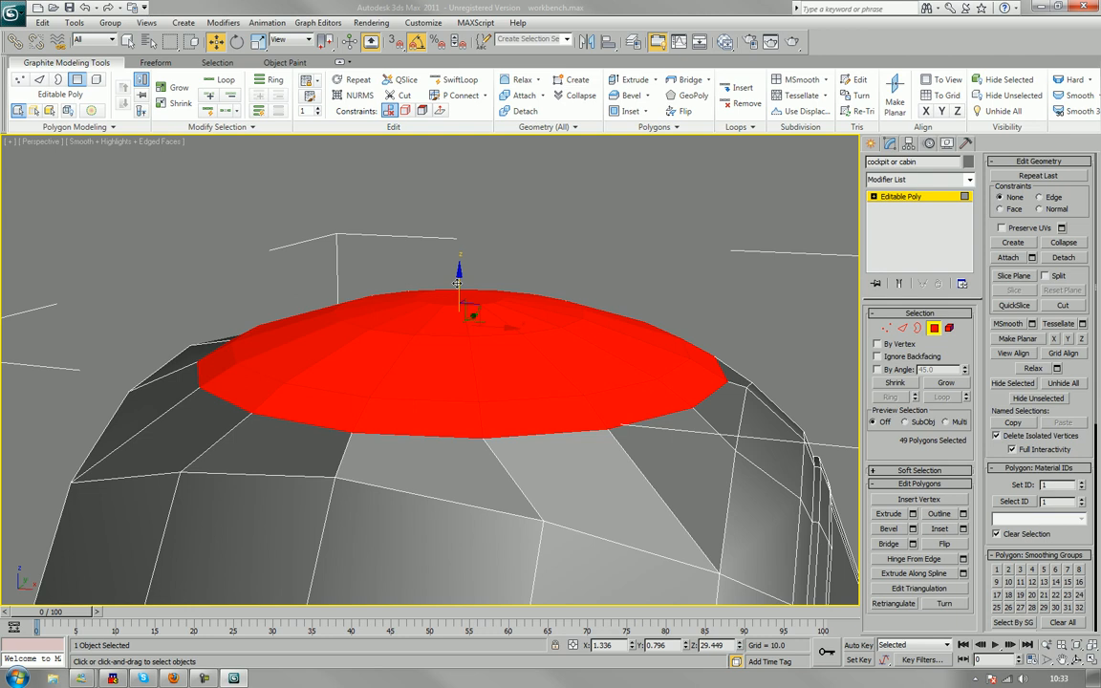
pyautogui.moveTo(458, 283); pyautogui.dragTo(459, 277)
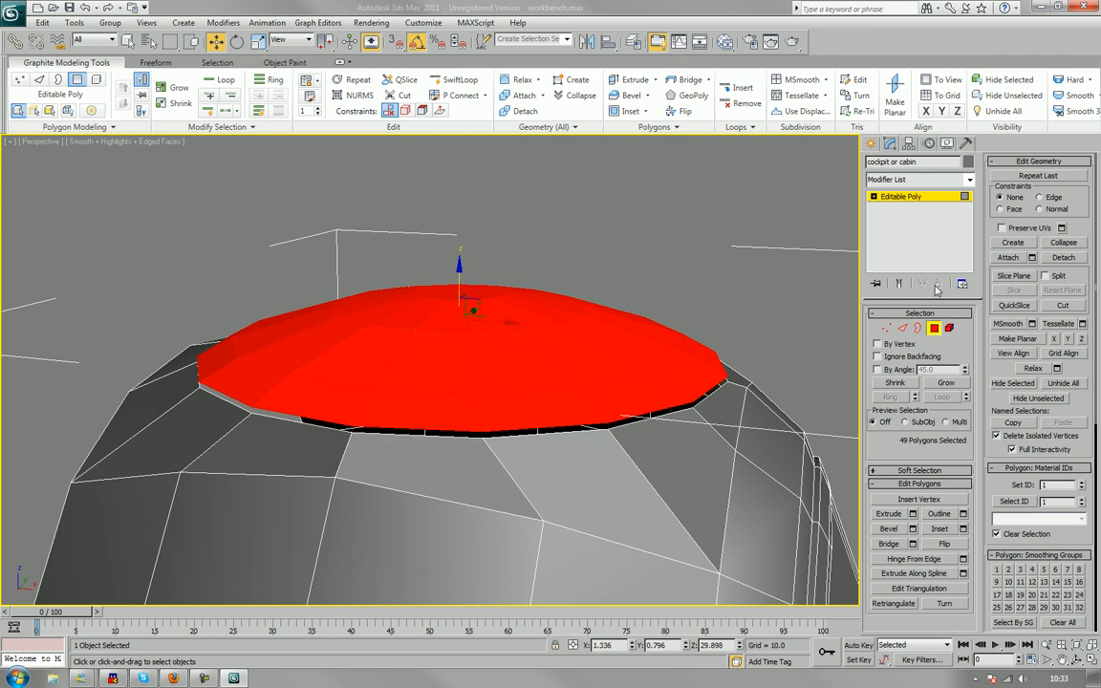
# Bridge the open borders of the raised hatch dome and the cockpit opening, and clear the selection.
pyautogui.click(918, 328)
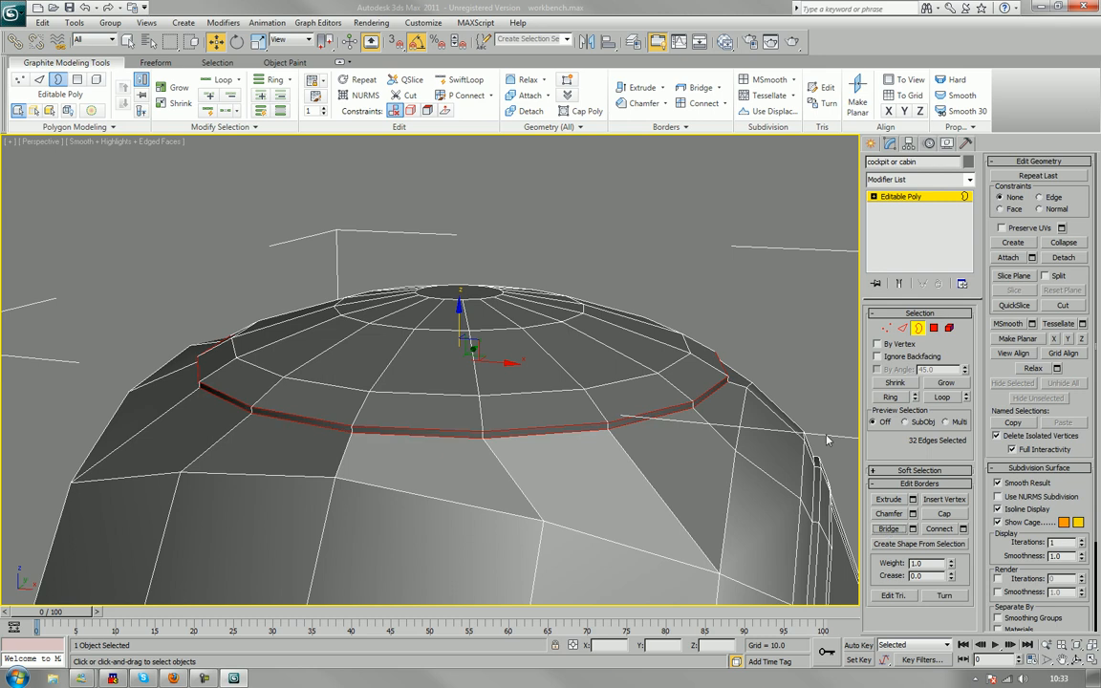
pyautogui.click(772, 329)
# Hide the edge display and examine the shaded cockpit's hatch seam and open rear from several angles.
pyautogui.scroll(-5, 772, 330)
pyautogui.press('F4')
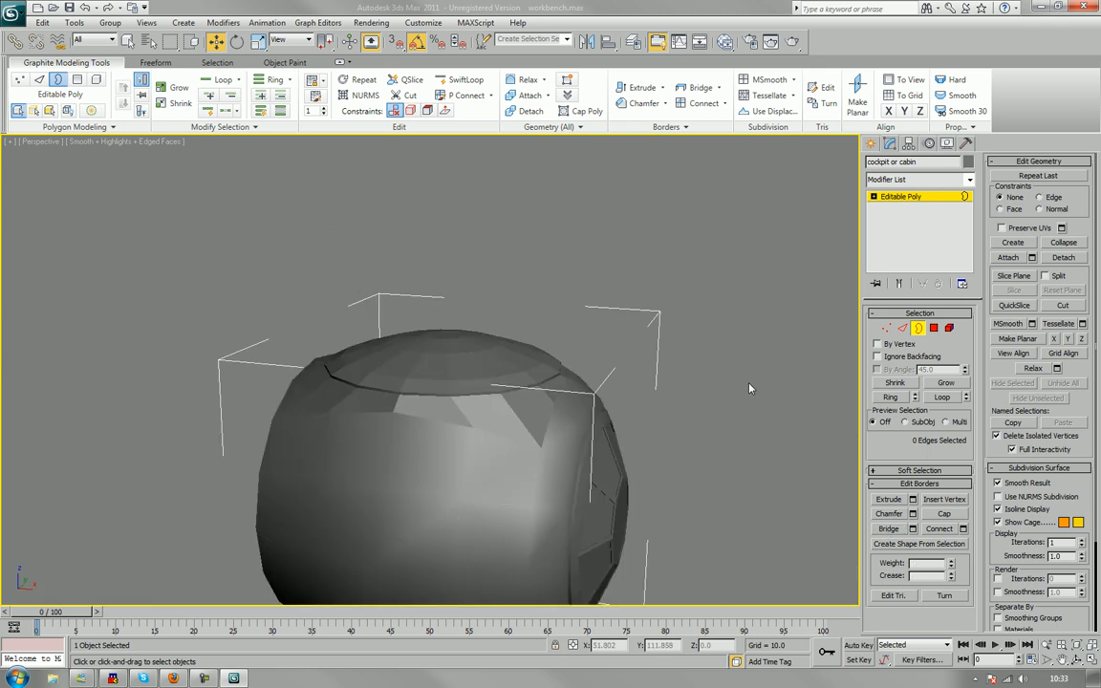
pyautogui.keyDown('alt'); pyautogui.moveTo(750, 387); pyautogui.dragTo(406, 417, button='middle'); pyautogui.keyUp('alt')
pyautogui.scroll(-5, 573, 401)
pyautogui.keyDown('alt'); pyautogui.moveTo(405, 416); pyautogui.dragTo(497, 410, button='middle'); pyautogui.keyUp('alt')
pyautogui.scroll(4, 432, 420)
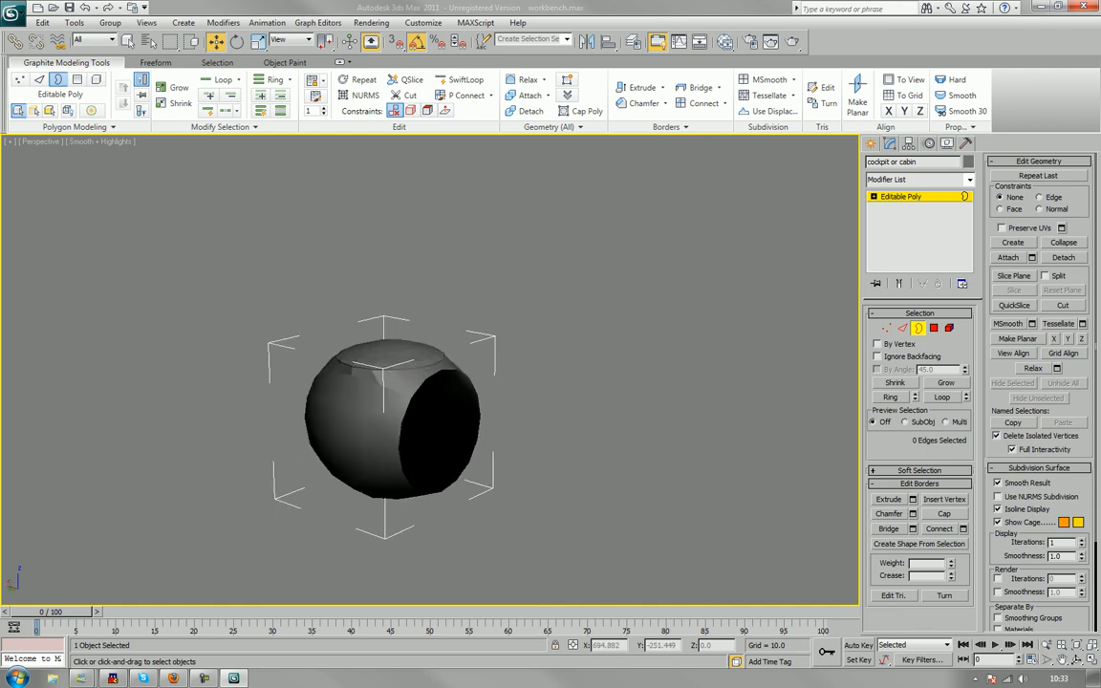
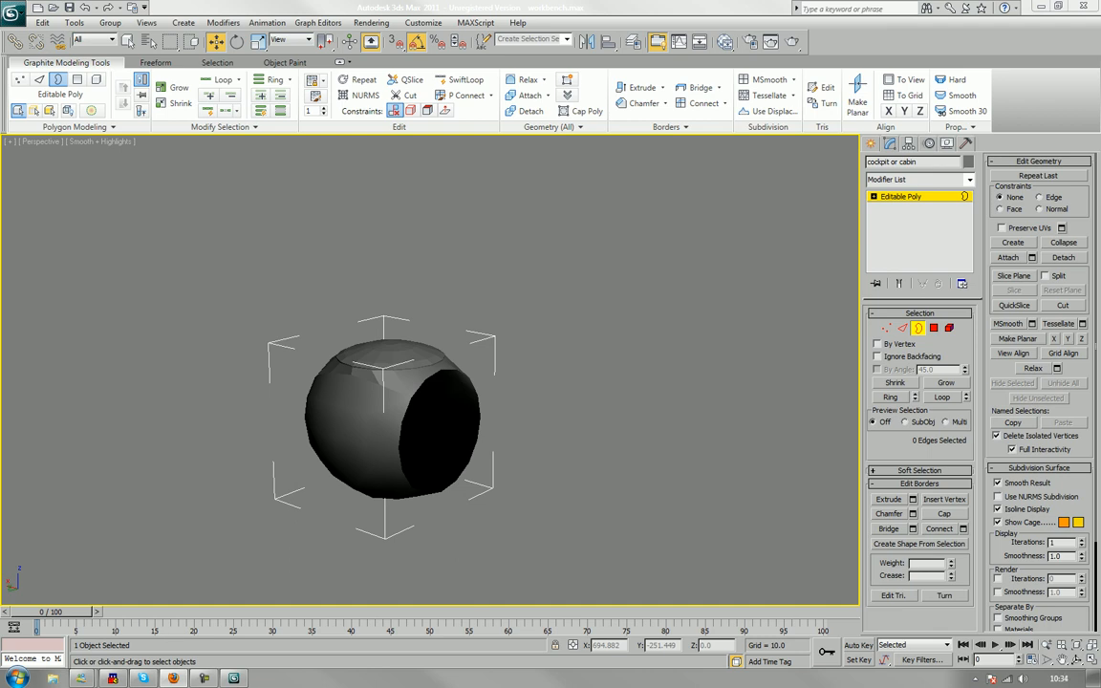
pyautogui.keyDown('alt'); pyautogui.moveTo(564, 336); pyautogui.dragTo(554, 312, button='middle'); pyautogui.keyUp('alt')
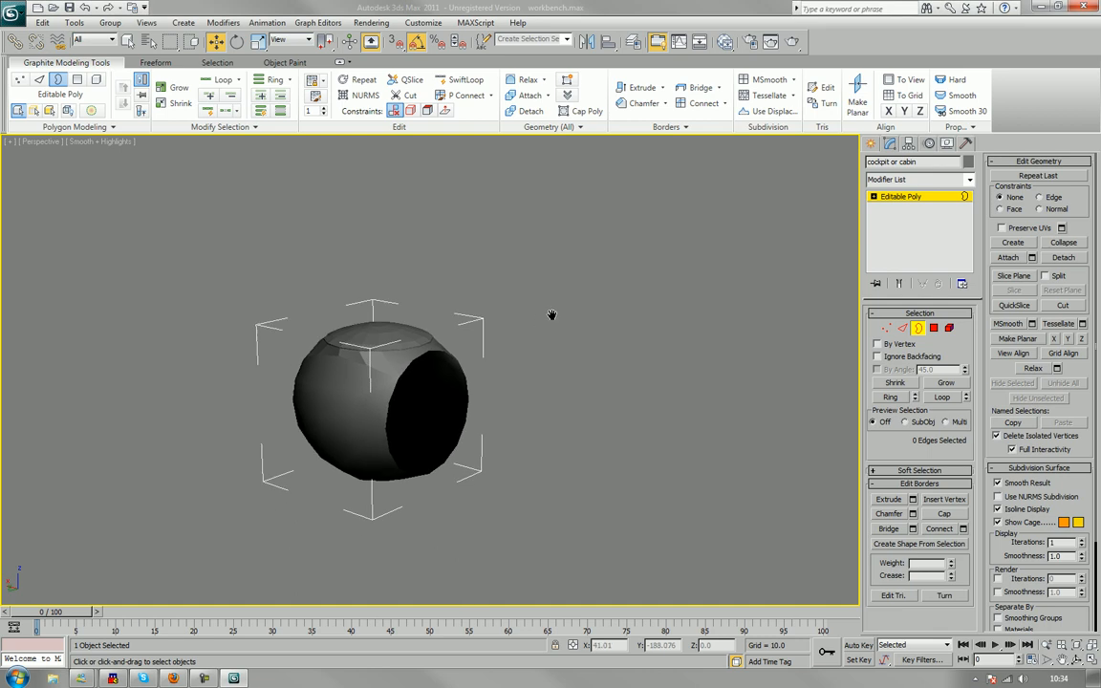
# Show the edges again, cap the large round rear opening, and shift its border about 0.6 units inward along X.
pyautogui.press('F4')
pyautogui.scroll(4, 472, 366)
pyautogui.moveTo(464, 272); pyautogui.dragTo(494, 326, button='middle')
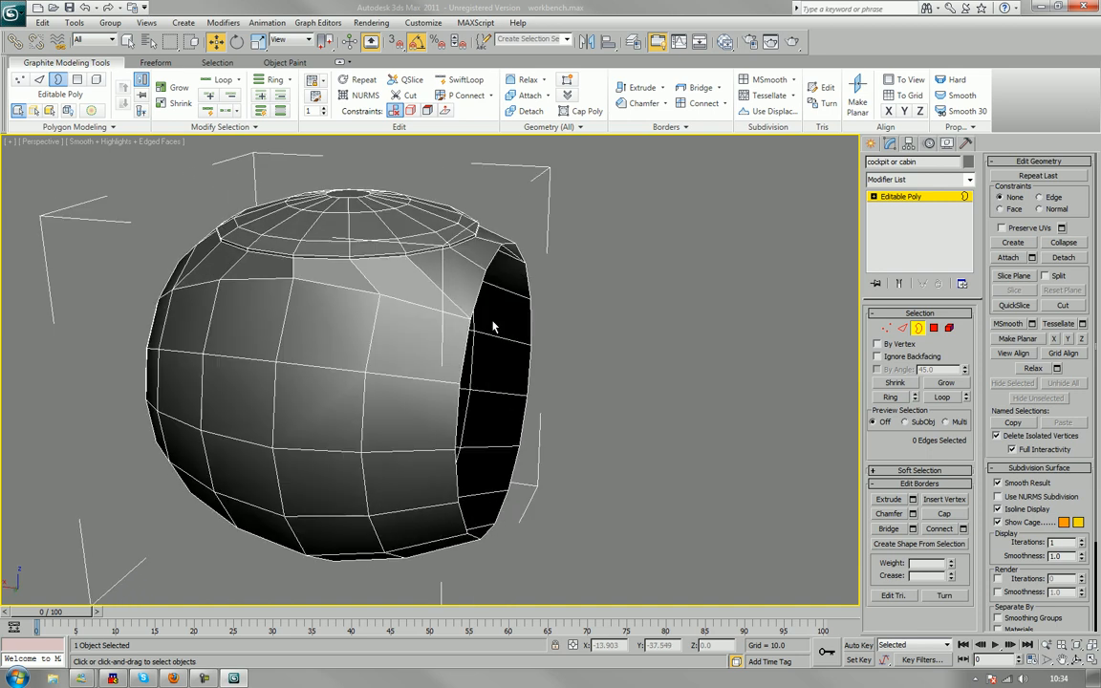
pyautogui.click(460, 371)
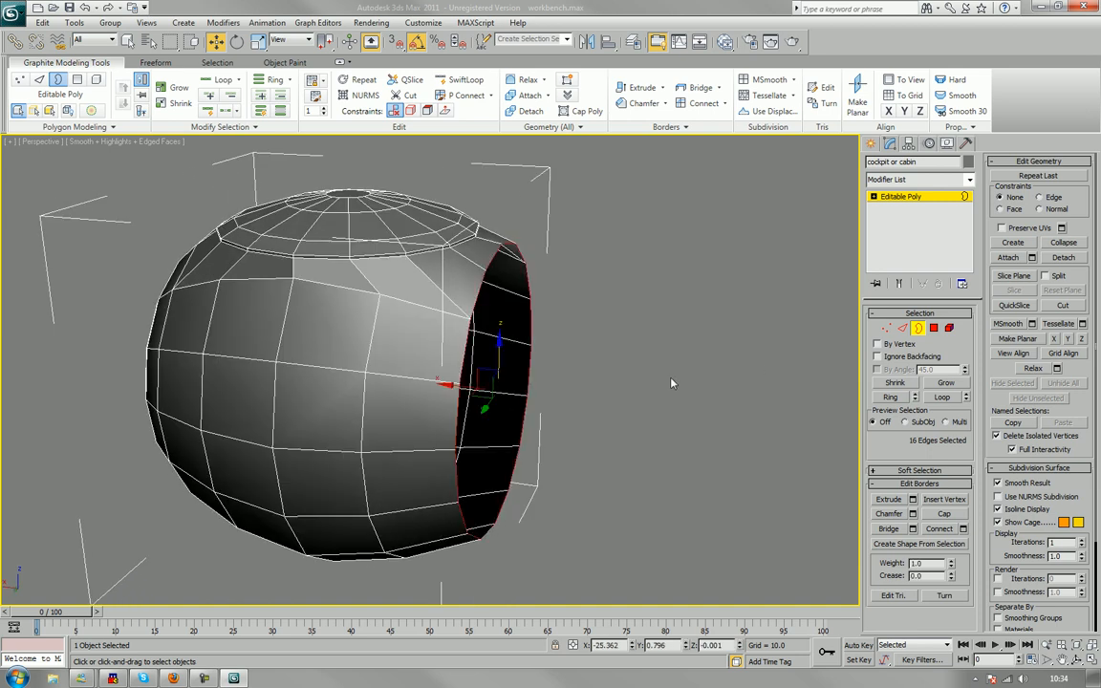
pyautogui.keyDown('alt'); pyautogui.moveTo(672, 383); pyautogui.dragTo(659, 387, button='middle'); pyautogui.keyUp('alt')
pyautogui.click(959, 513)
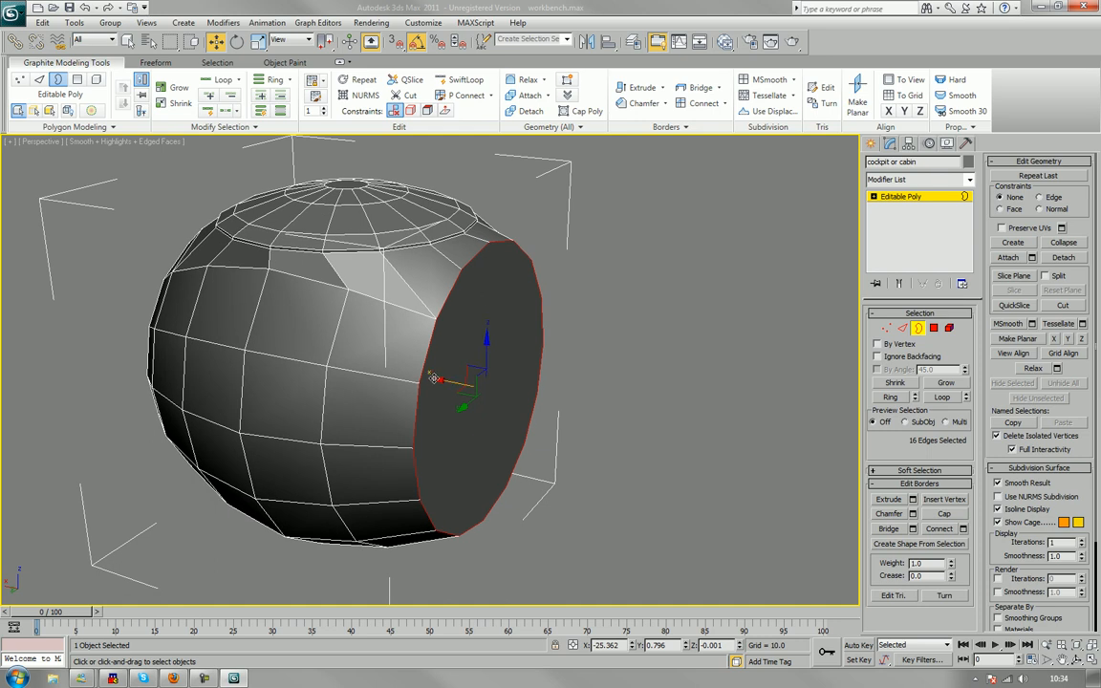
pyautogui.moveTo(433, 378); pyautogui.dragTo(427, 379)
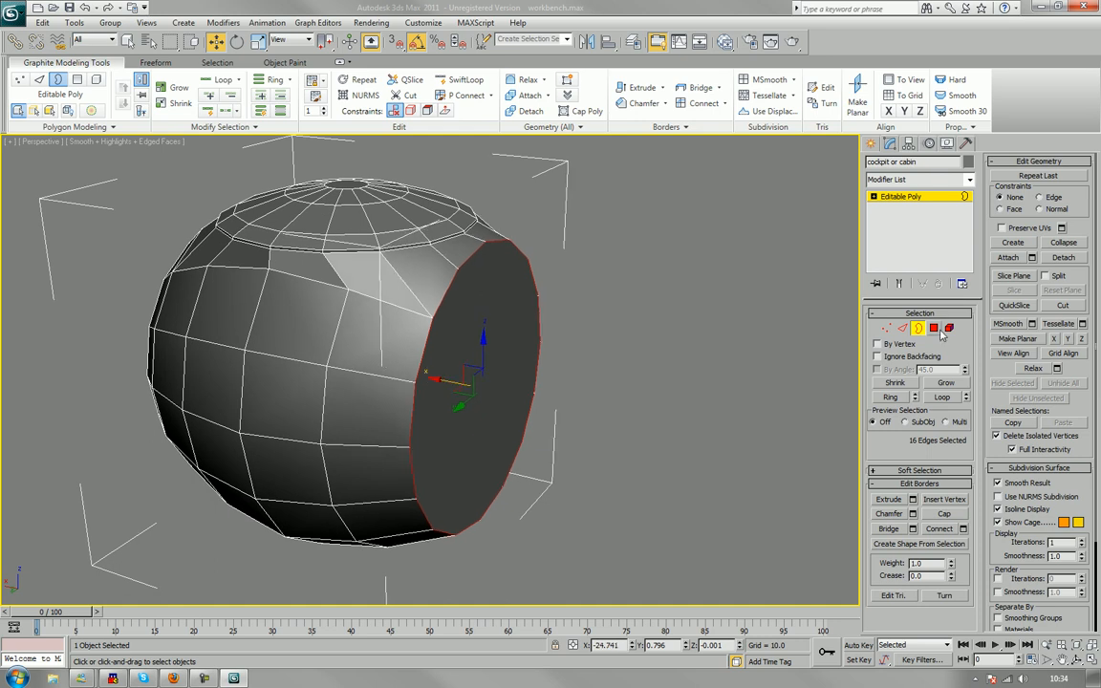
# Select the rear cap polygon and bevel it outward with a smaller outline to form the first tapered ring.
pyautogui.hotkey('ctrl', 'z')
pyautogui.press('4')
pyautogui.click(473, 373)
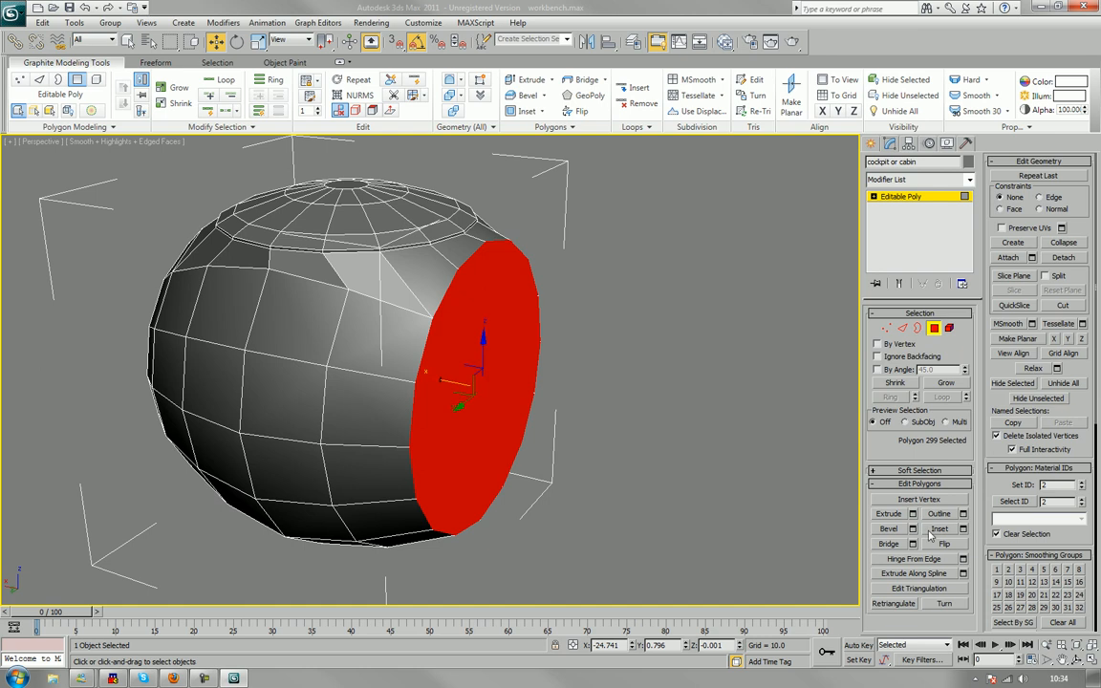
pyautogui.click(888, 528)
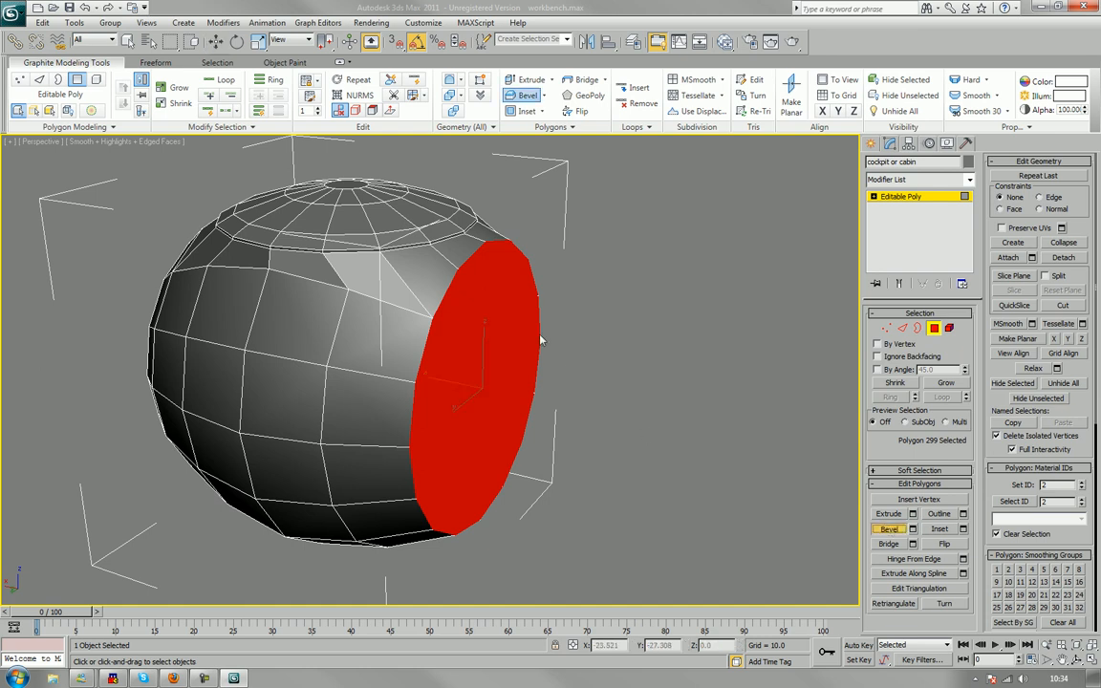
pyautogui.moveTo(490, 327); pyautogui.dragTo(492, 305)
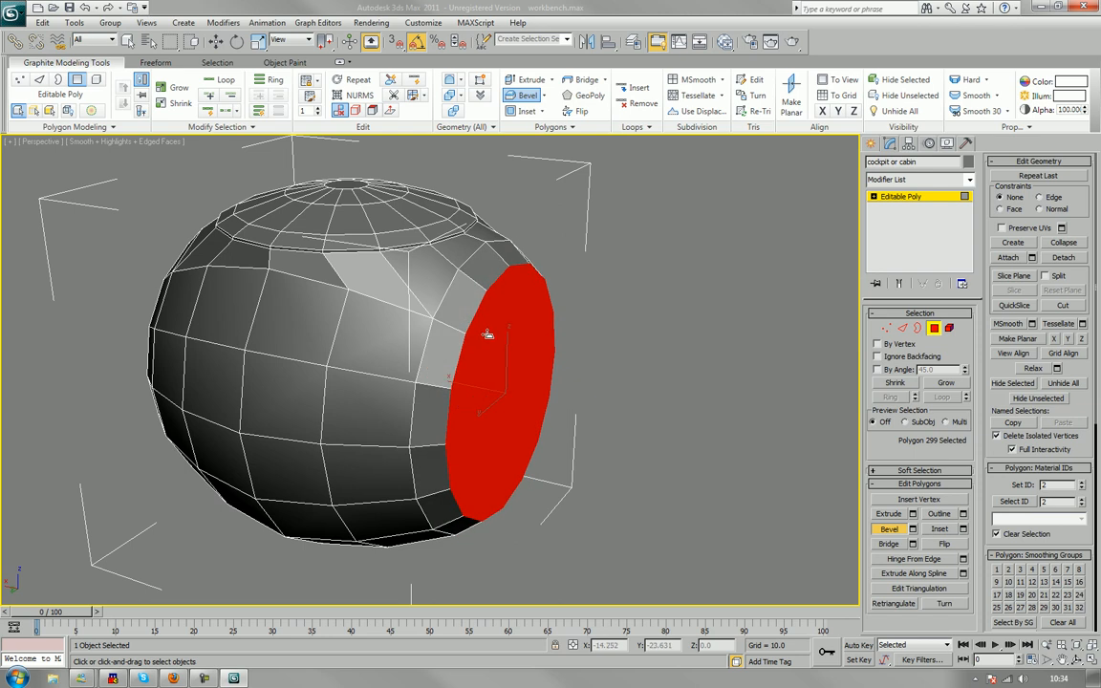
# Bevel the rear polygon into a narrow stepped ring, then outward into a long tapered section.
pyautogui.moveTo(487, 336); pyautogui.dragTo(475, 336, button='middle')
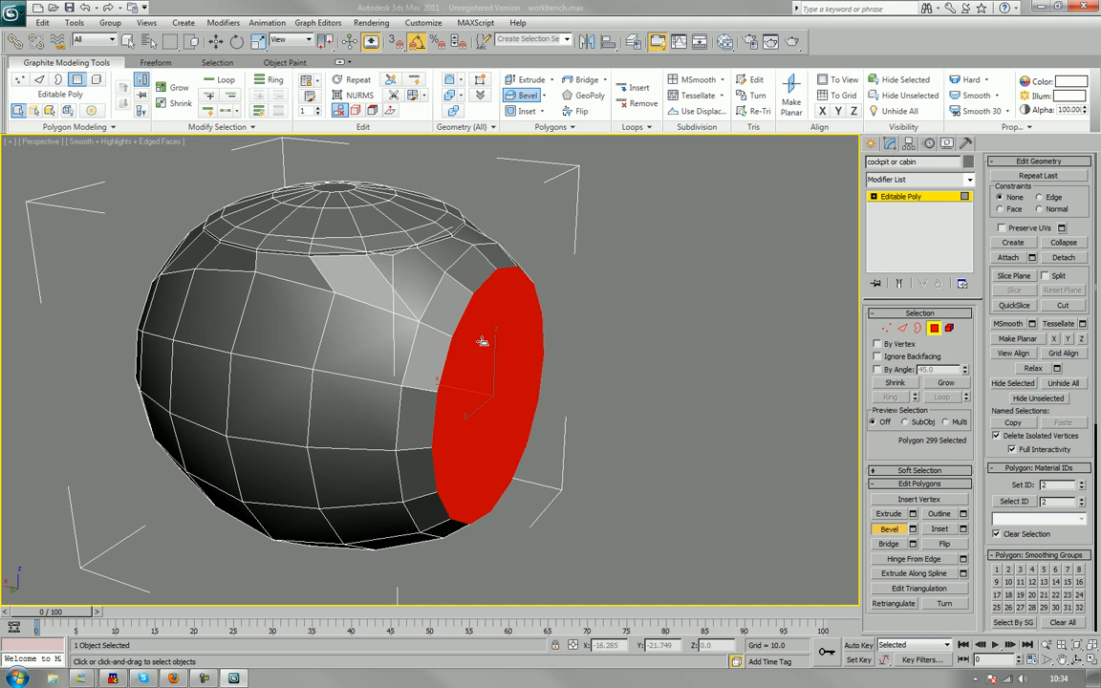
pyautogui.moveTo(483, 344); pyautogui.dragTo(500, 320)
pyautogui.click(484, 337)
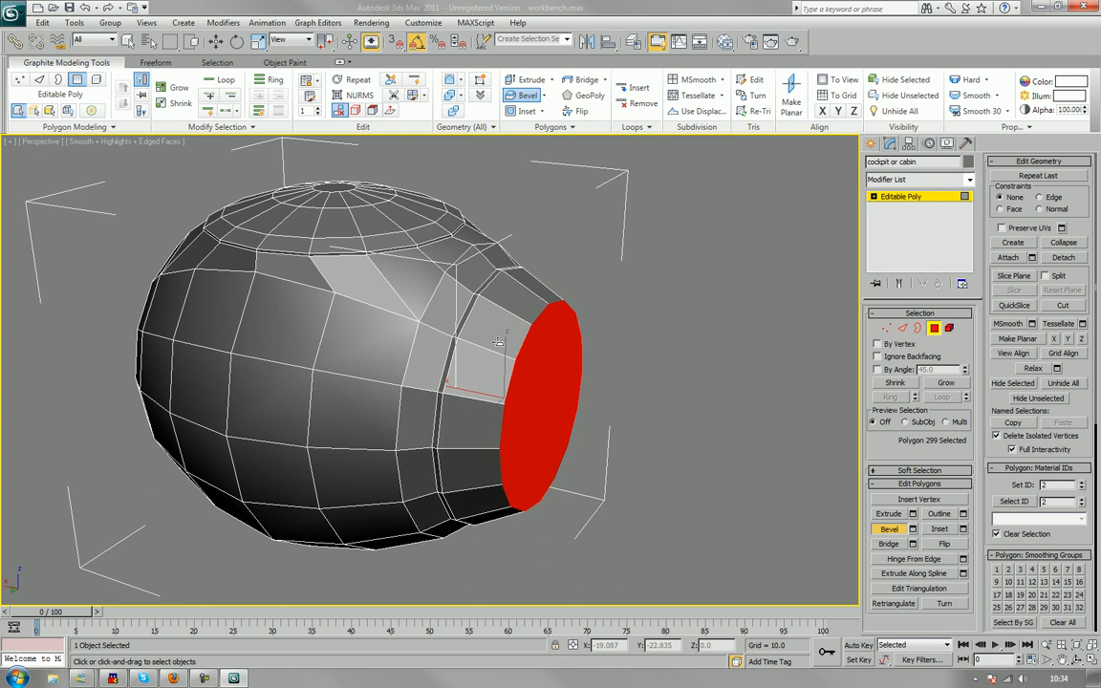
# Bevel a thin rim at the end of the tapered section and sink the inner polygon to form a sloped recess.
pyautogui.click(542, 393)
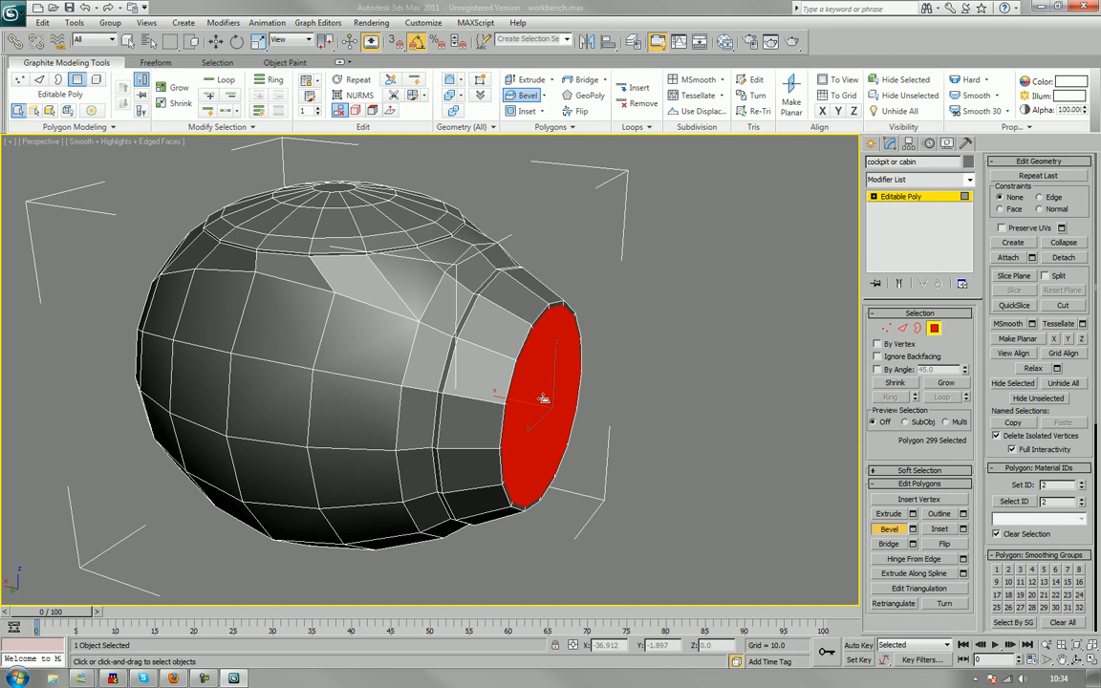
pyautogui.keyDown('alt'); pyautogui.moveTo(540, 395); pyautogui.dragTo(526, 393, button='middle'); pyautogui.keyUp('alt')
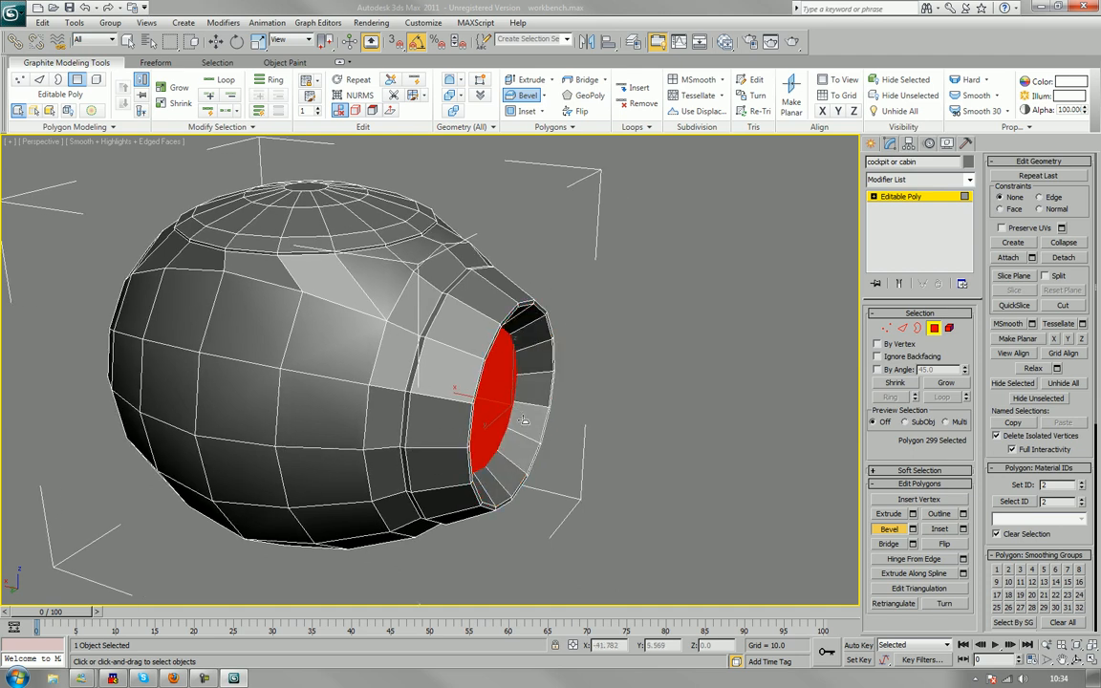
# Bevel the polygon at the bottom of the rear recess very slightly, inset it to leave a thin ring, and clear the selection.
pyautogui.scroll(4, 405, 362)
pyautogui.keyDown('alt'); pyautogui.moveTo(406, 362); pyautogui.dragTo(556, 372, button='middle'); pyautogui.keyUp('alt')
pyautogui.scroll(2, 561, 338)
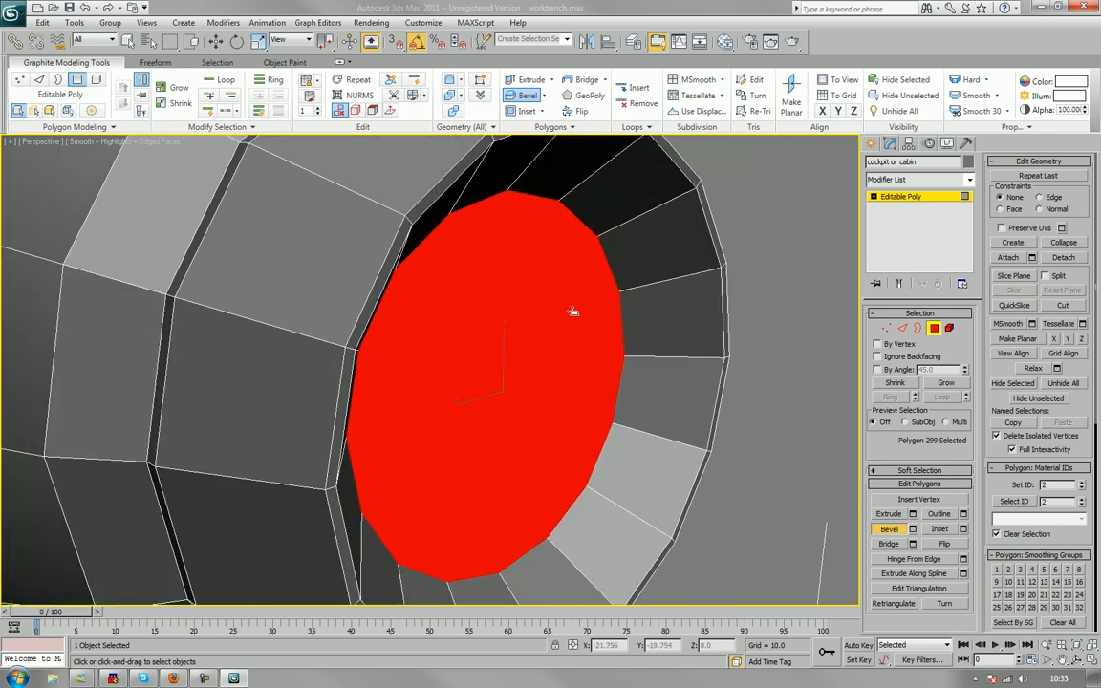
pyautogui.moveTo(573, 312); pyautogui.dragTo(571, 312)
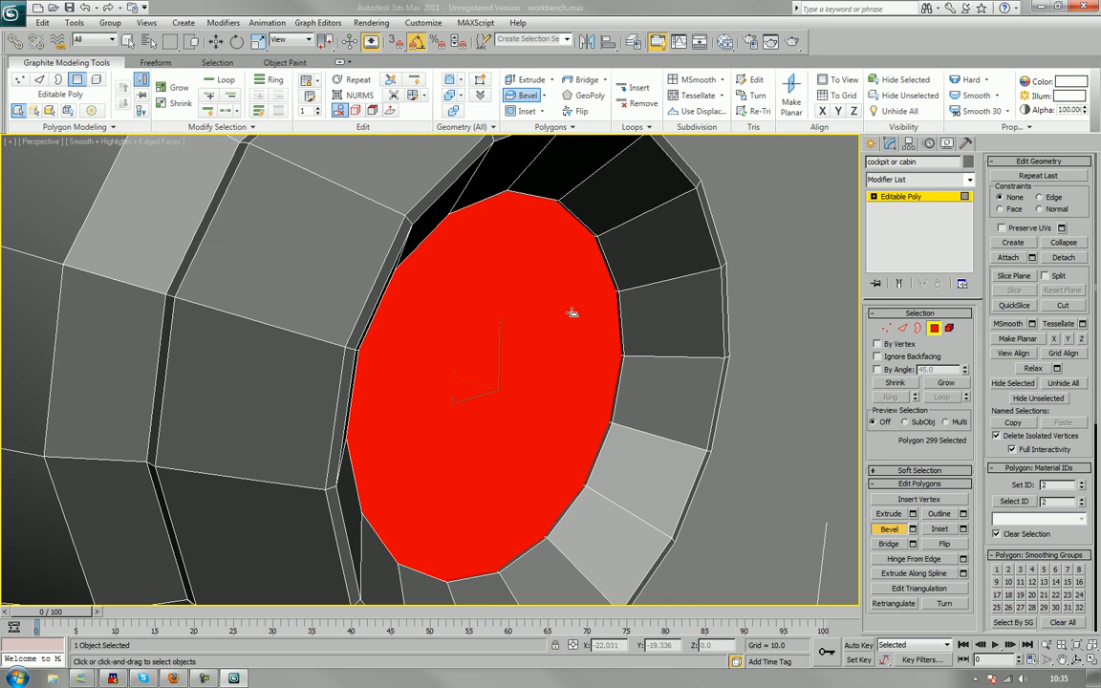
pyautogui.keyDown('alt'); pyautogui.moveTo(573, 319); pyautogui.dragTo(517, 319, button='middle'); pyautogui.keyUp('alt')
pyautogui.moveTo(413, 328); pyautogui.dragTo(394, 330, button='middle')
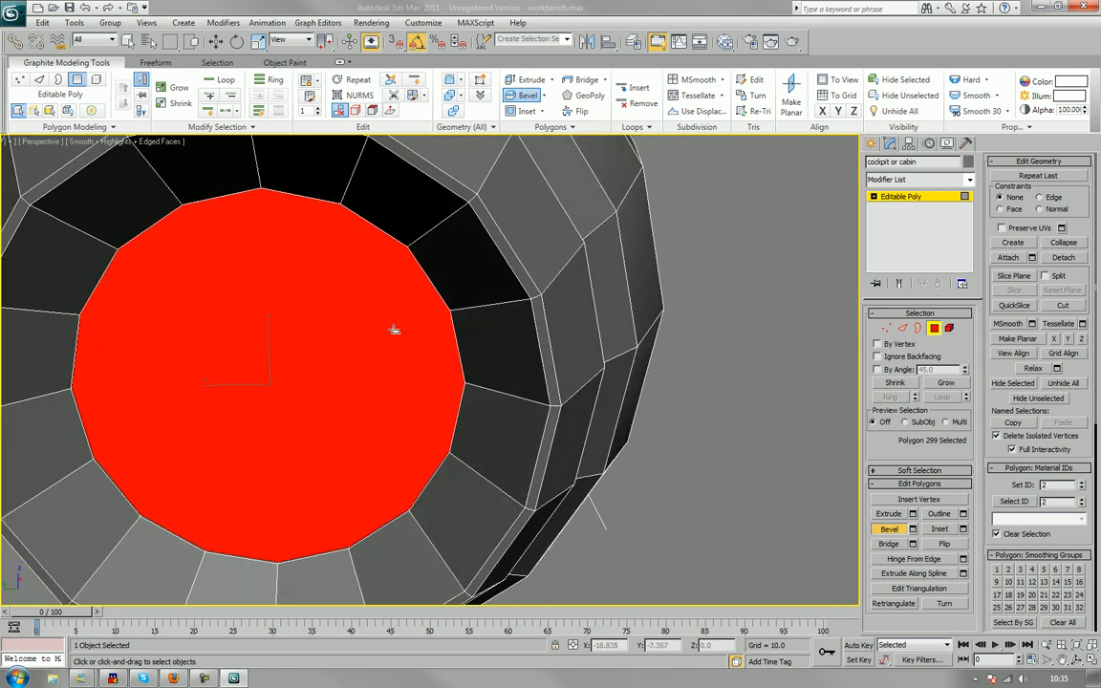
pyautogui.keyDown('alt'); pyautogui.moveTo(168, 350); pyautogui.dragTo(381, 296, button='middle'); pyautogui.keyUp('alt')
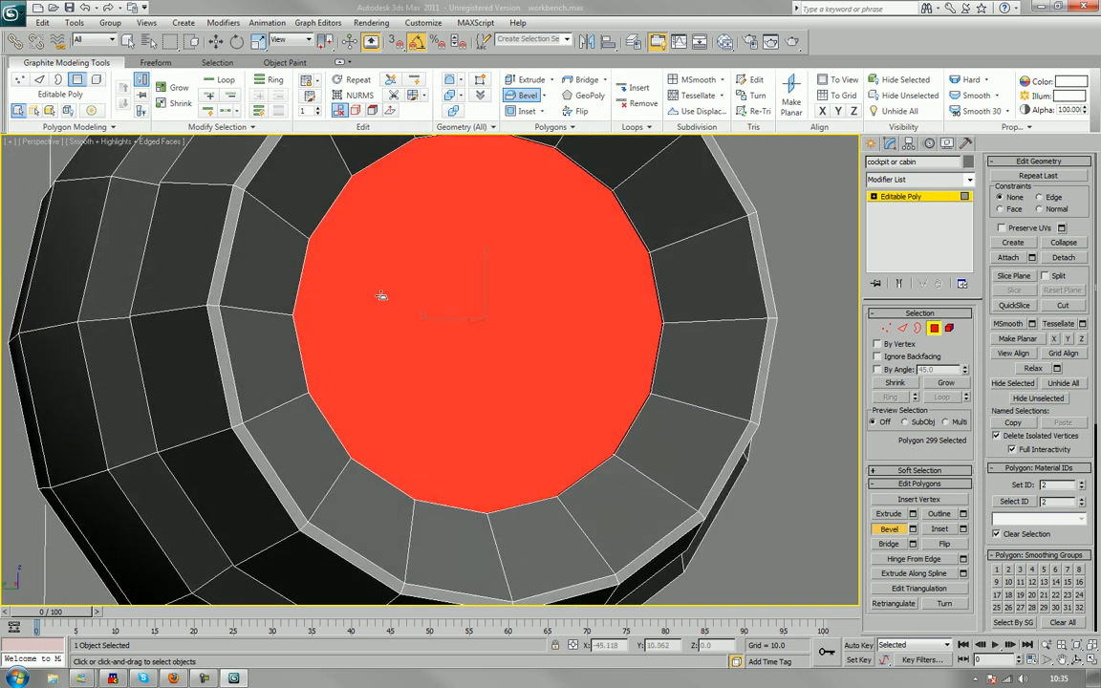
pyautogui.click(940, 528)
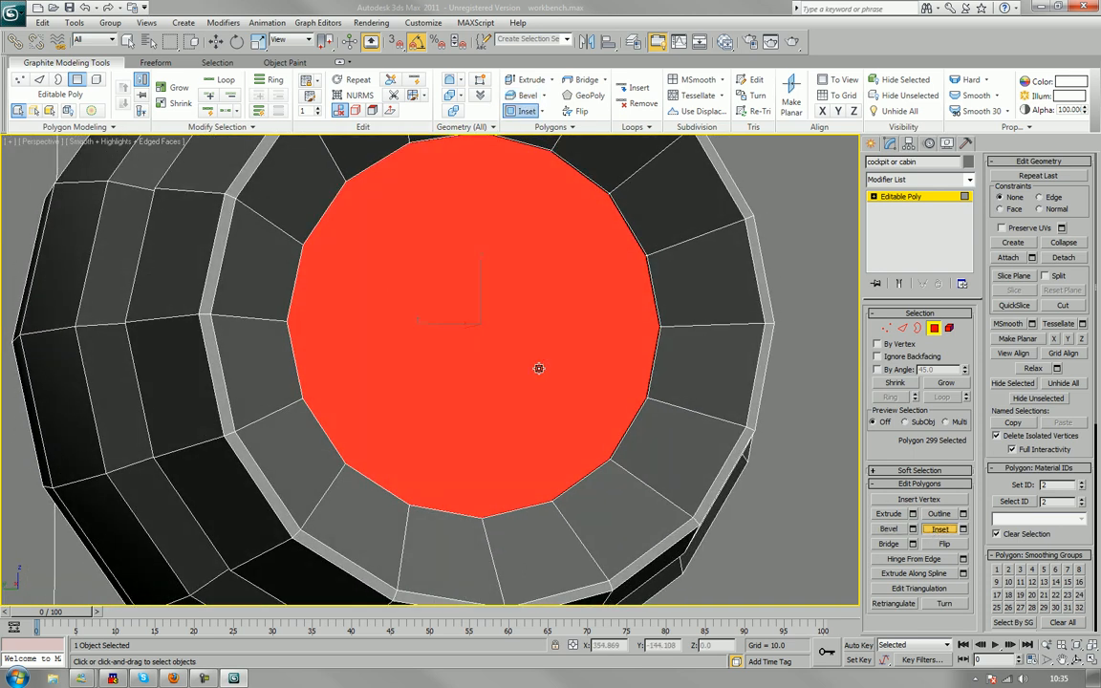
pyautogui.moveTo(538, 369); pyautogui.dragTo(512, 332)
pyautogui.click(827, 293)
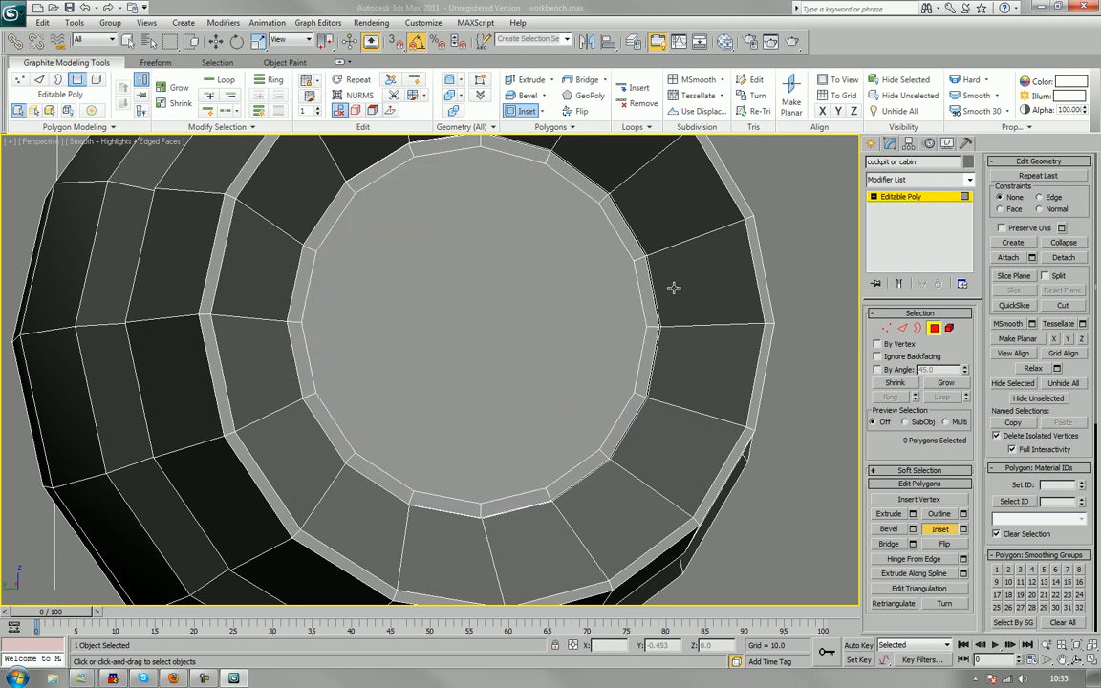
# Cut two horizontal edges across the round polygon at the bottom of the rear recess, one near its upper end and one near its lower end.
pyautogui.keyDown('alt'); pyautogui.moveTo(742, 287); pyautogui.dragTo(654, 326, button='middle'); pyautogui.keyUp('alt')
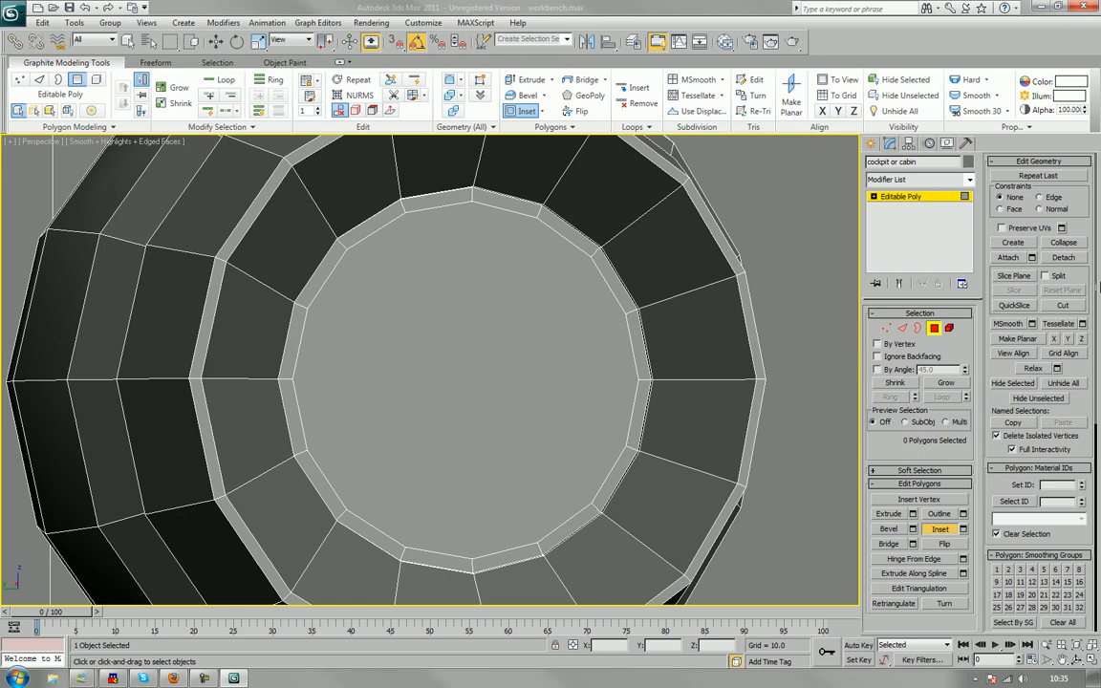
pyautogui.click(1062, 305)
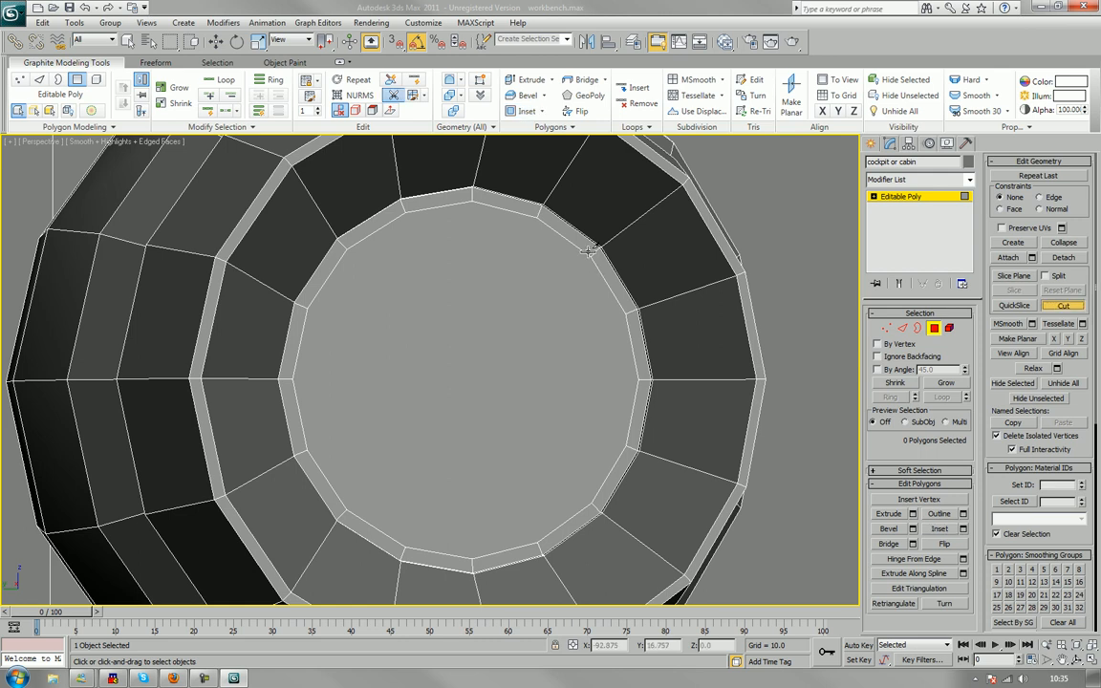
pyautogui.click(591, 255)
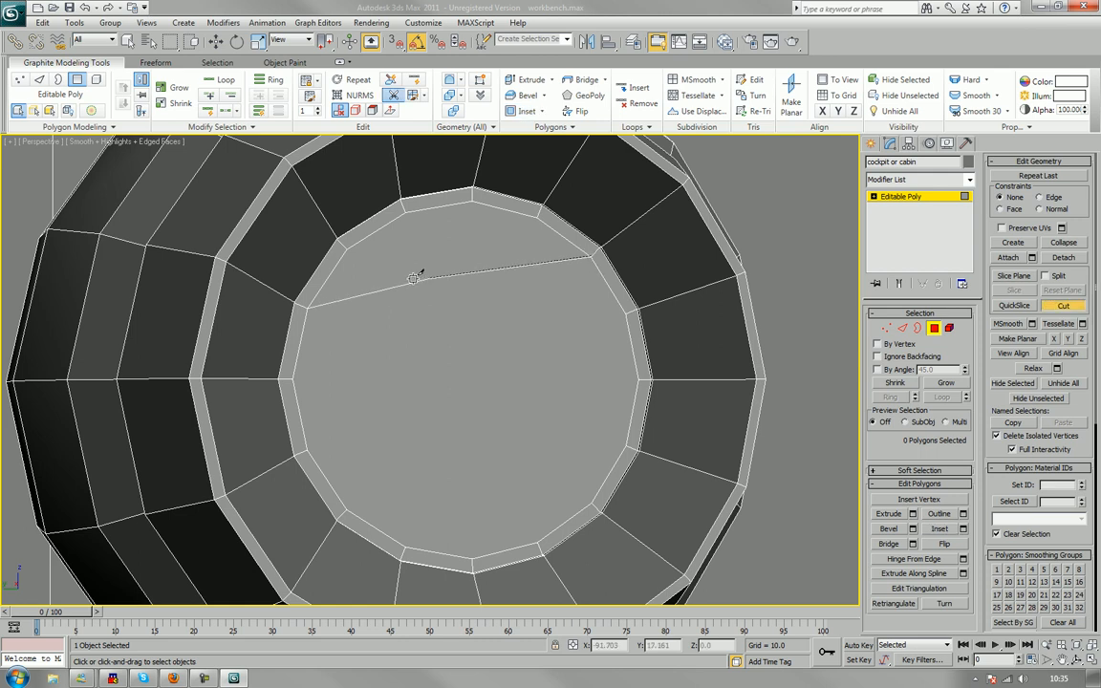
pyautogui.click(348, 247)
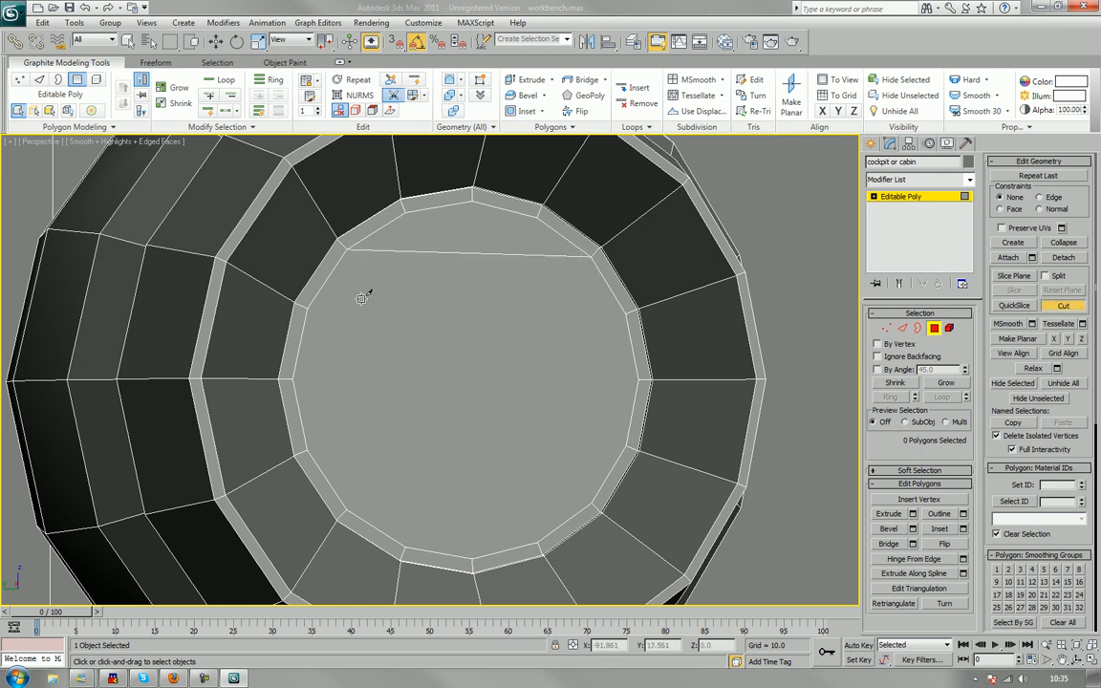
pyautogui.click(347, 508)
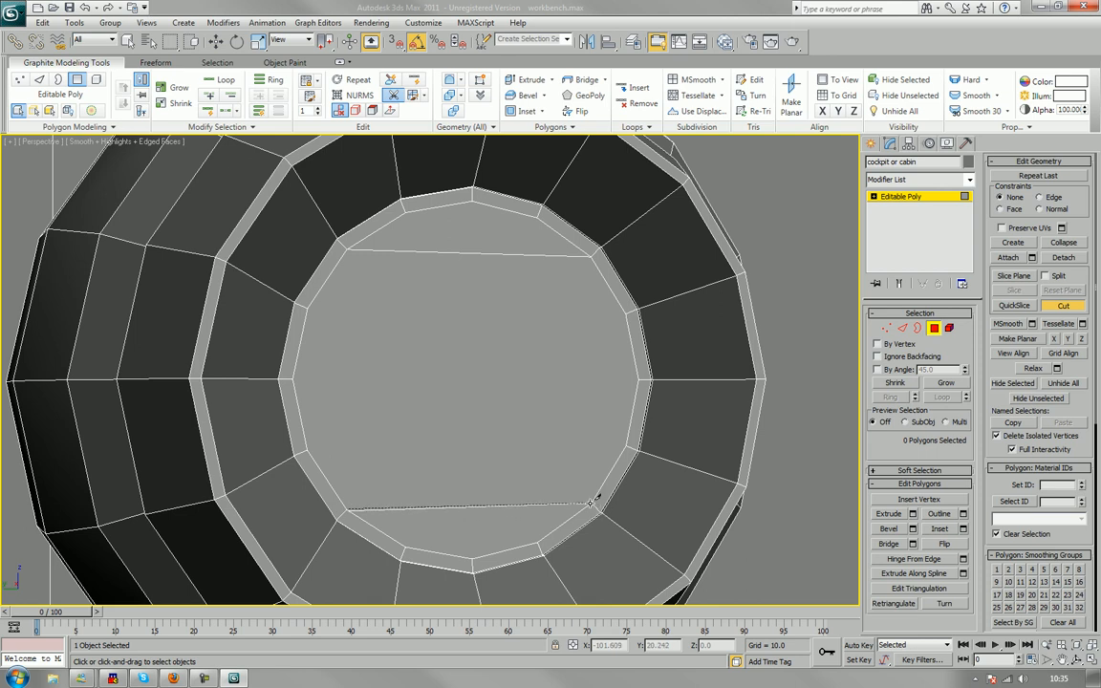
pyautogui.click(591, 503)
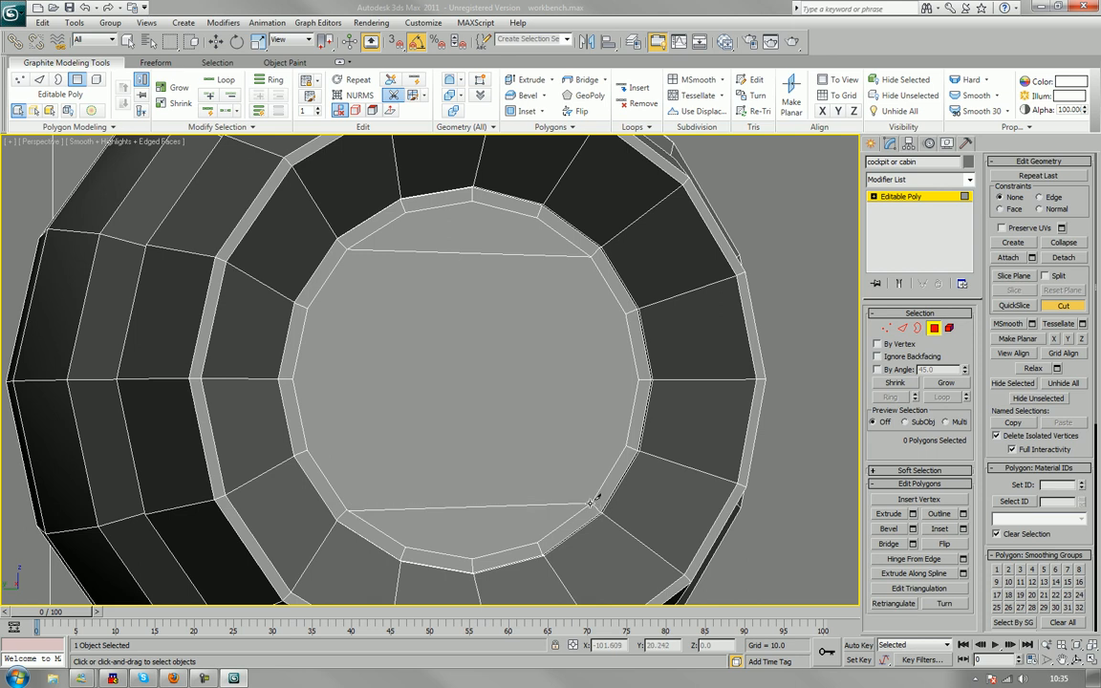
pyautogui.rightClick(585, 437)
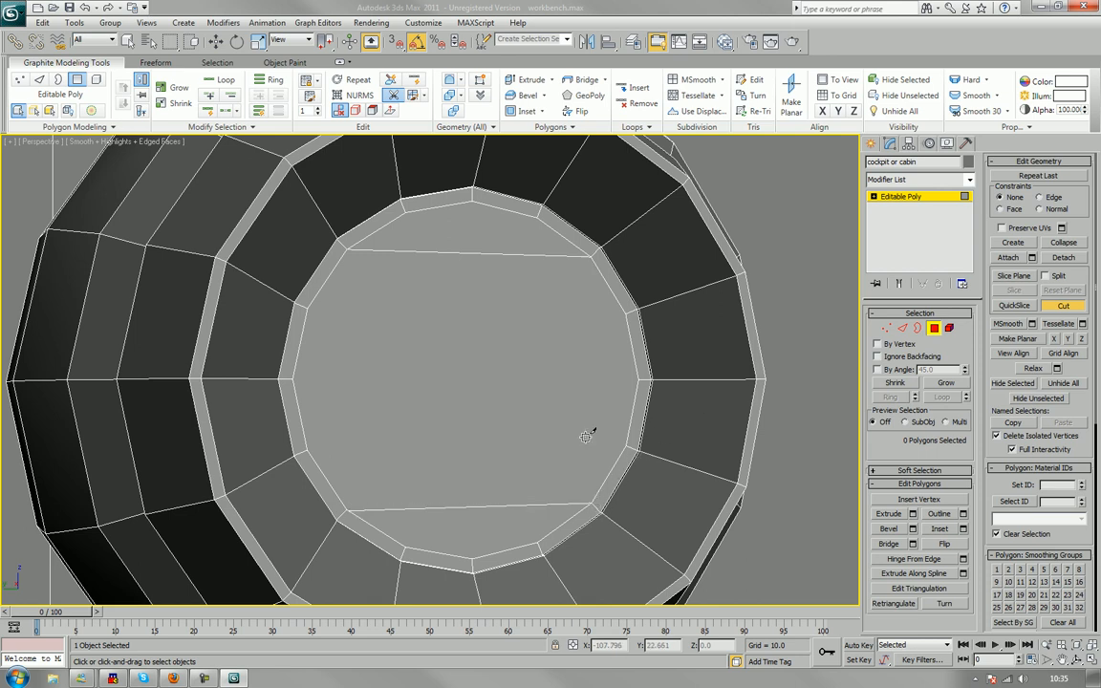
# Cut vertical edges along both sides of the round rear polygon and one through its centre from the uppermost to the lowermost vertex.
pyautogui.click(624, 314)
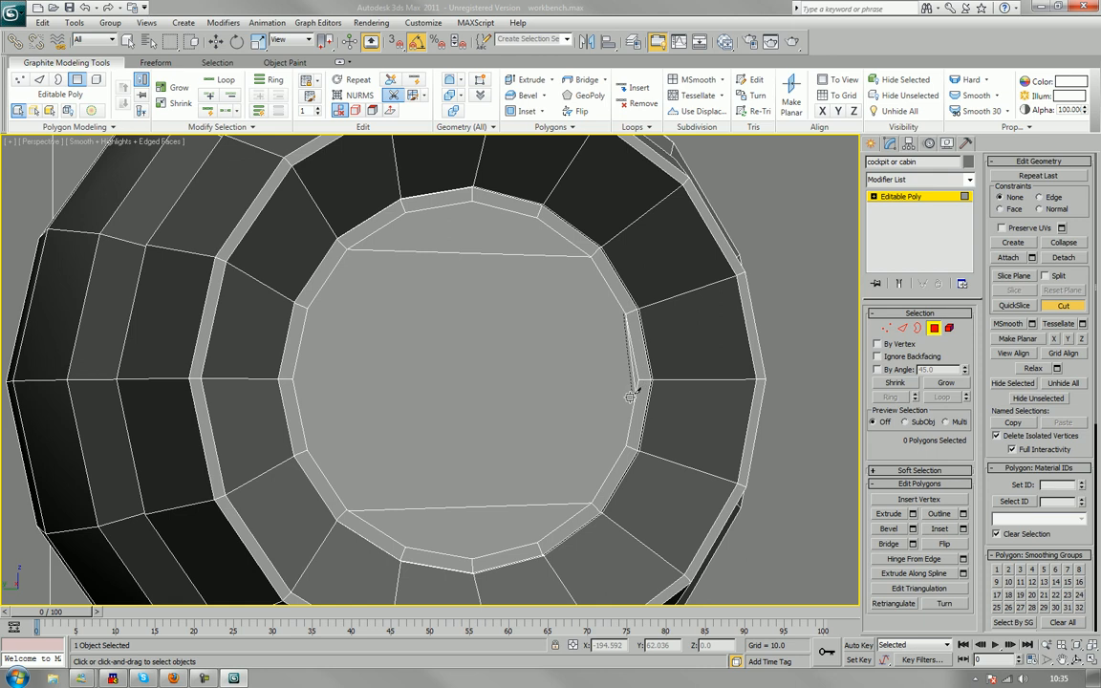
pyautogui.rightClick(628, 444)
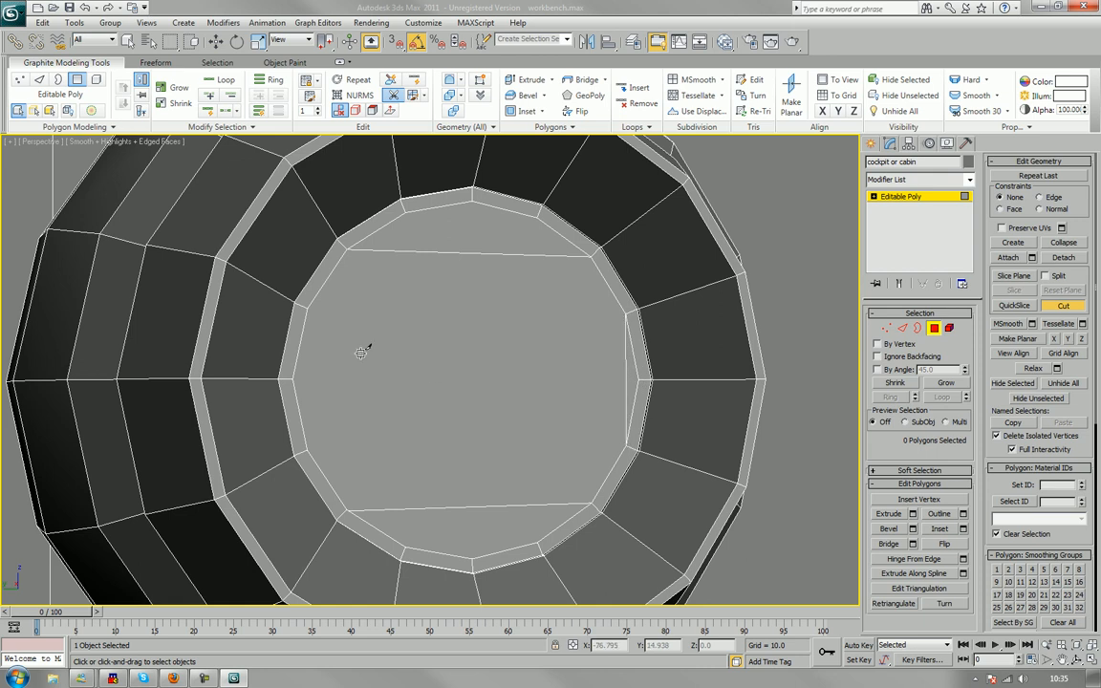
pyautogui.click(308, 308)
pyautogui.rightClick(310, 446)
pyautogui.moveTo(386, 369); pyautogui.dragTo(322, 363, button='middle')
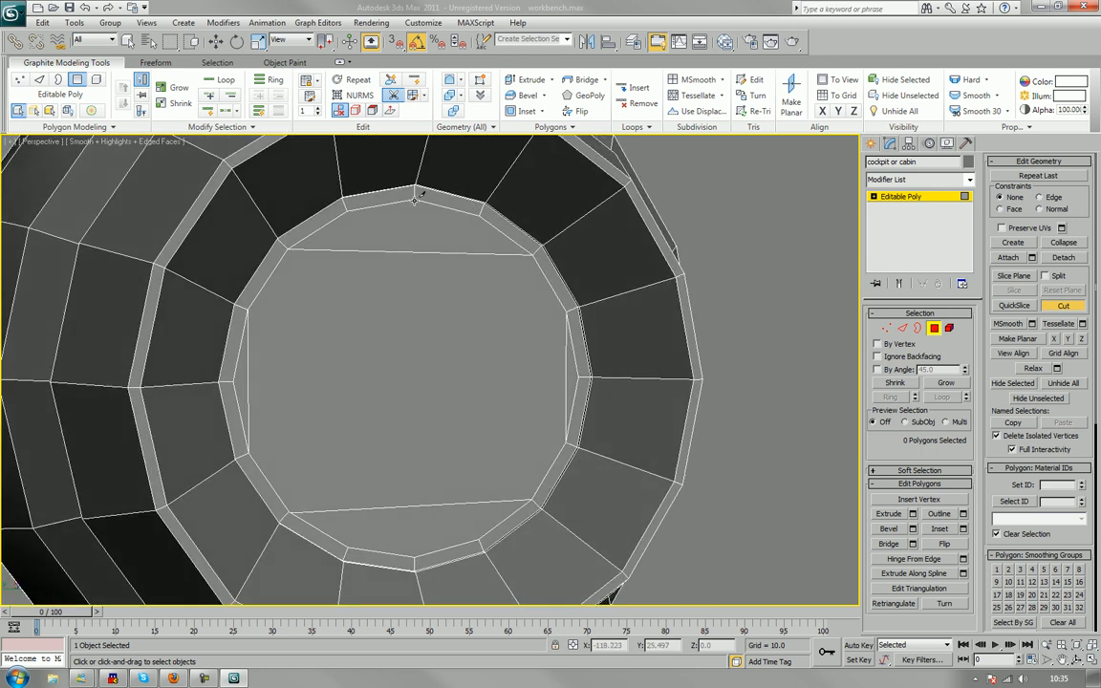
pyautogui.click(415, 194)
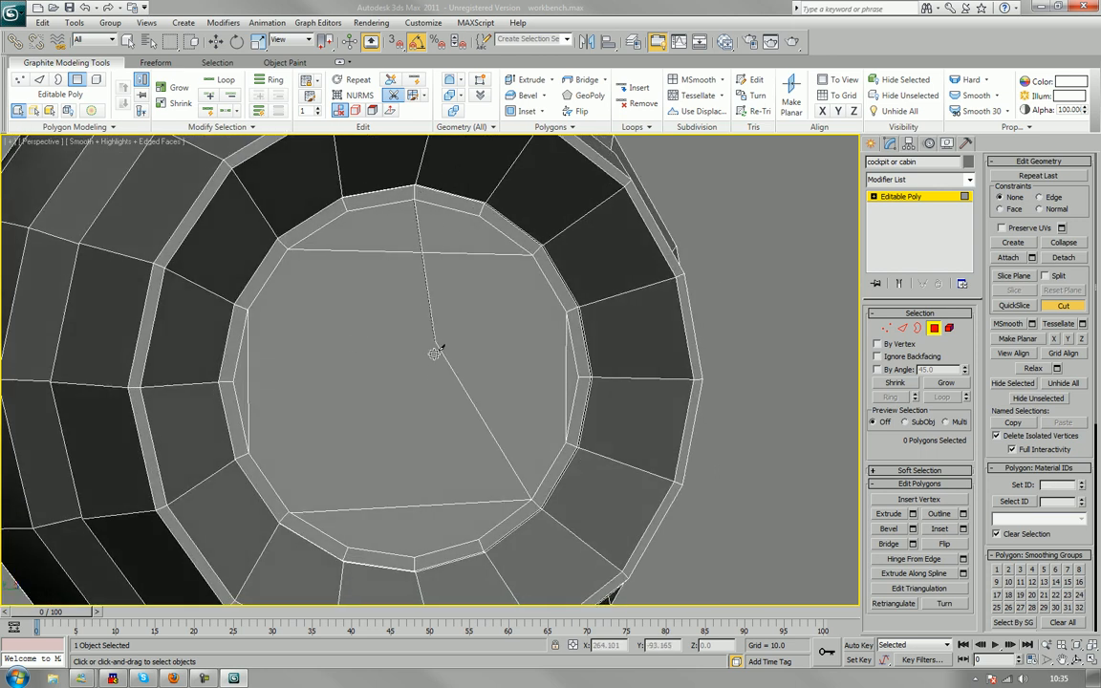
pyautogui.click(413, 557)
pyautogui.rightClick(423, 546)
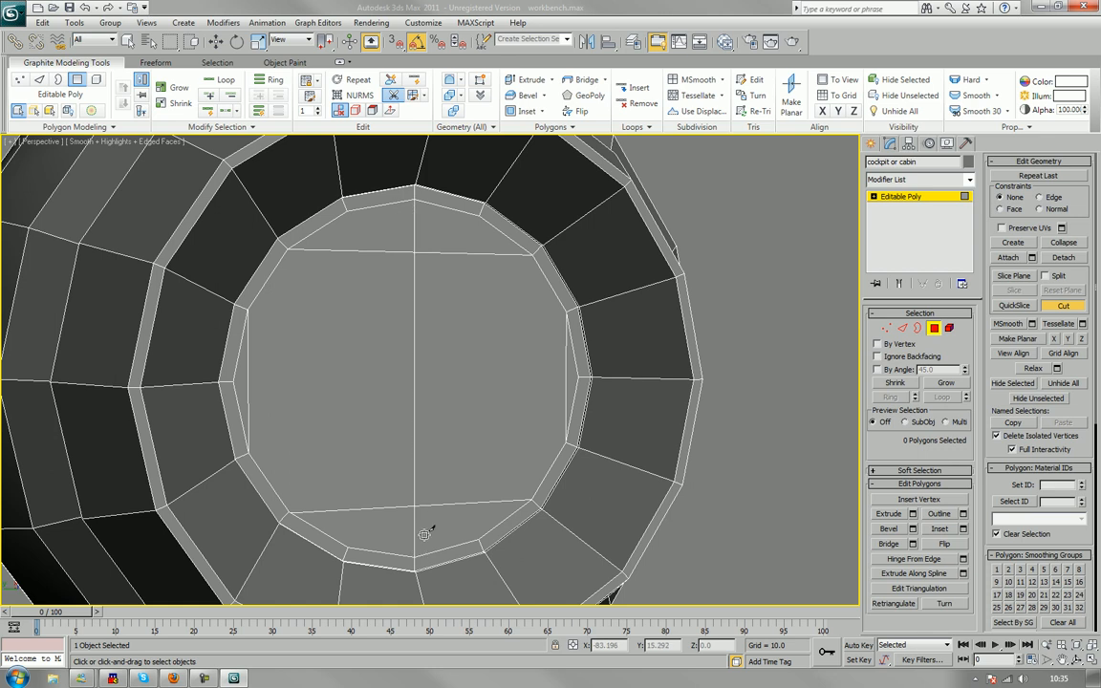
# Cut diagonal edges from the side vertices to the centre line's upper and lower intersections to outline a hexagon.
pyautogui.click(249, 308)
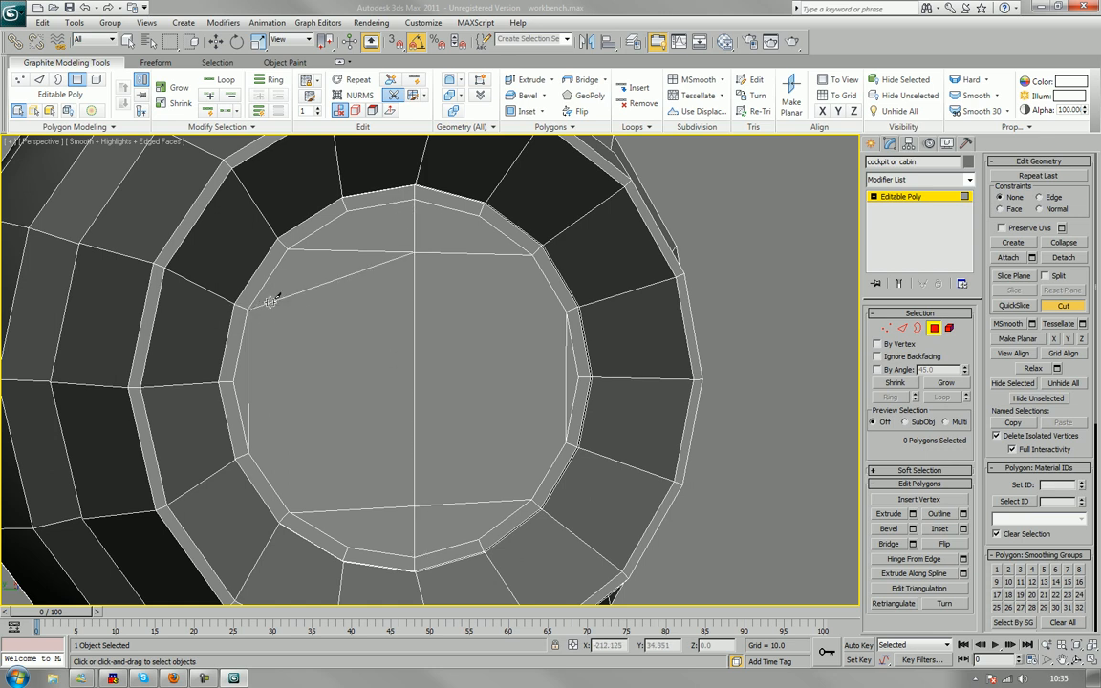
pyautogui.click(413, 250)
pyautogui.click(564, 310)
pyautogui.click(566, 442)
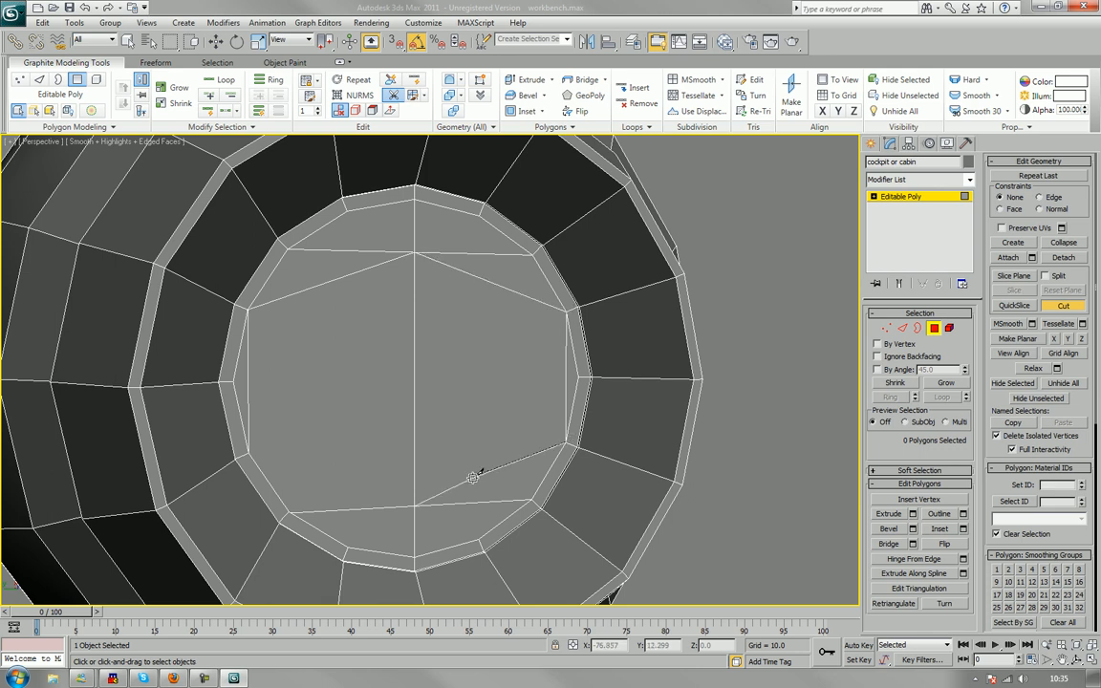
pyautogui.click(413, 504)
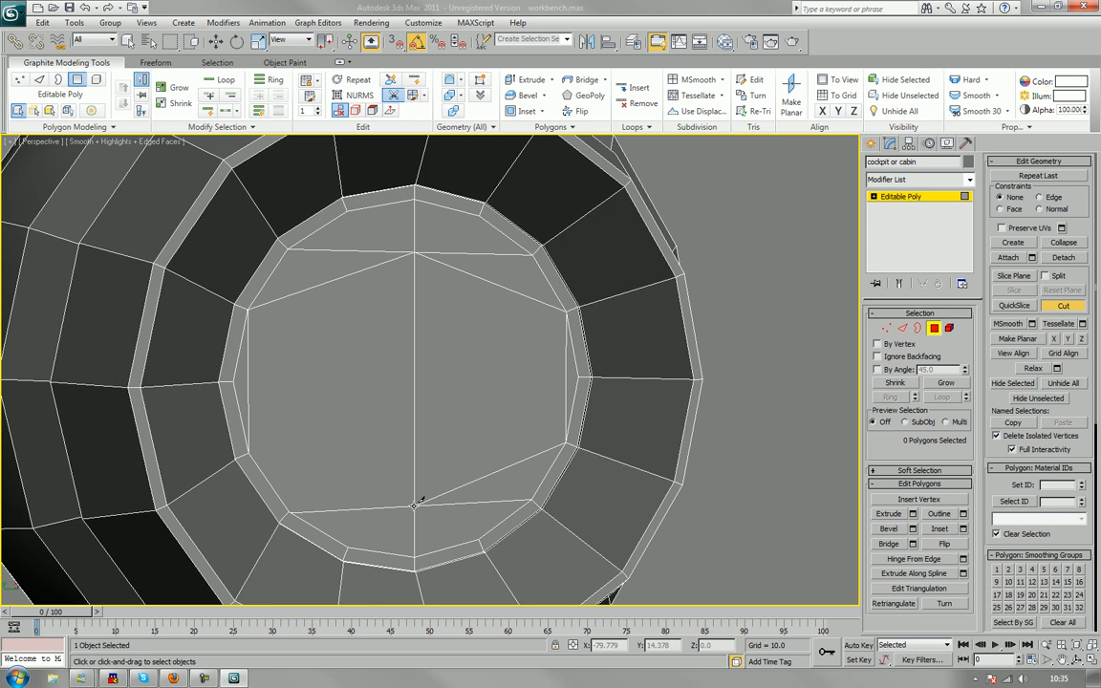
pyautogui.click(248, 453)
# Select both halves of the rear hexagon, bevel them slightly to form a thin rim, and bevel them again with a smaller outline into a recess.
pyautogui.keyDown('alt'); pyautogui.moveTo(413, 410); pyautogui.dragTo(521, 358, button='middle'); pyautogui.keyUp('alt')
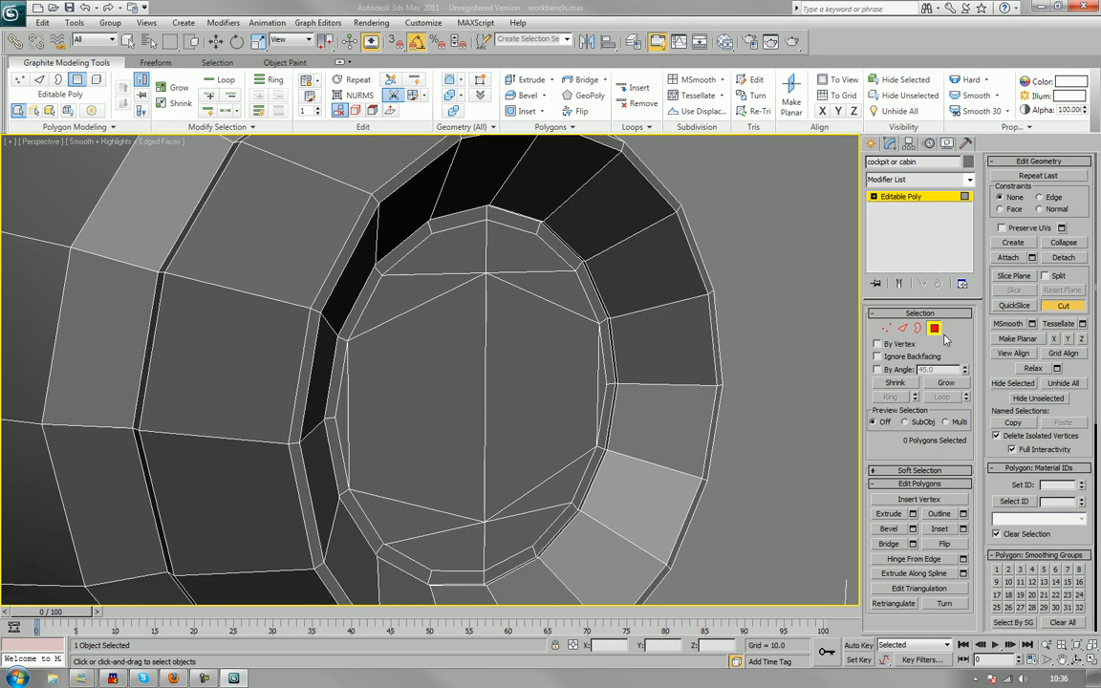
pyautogui.press('w')
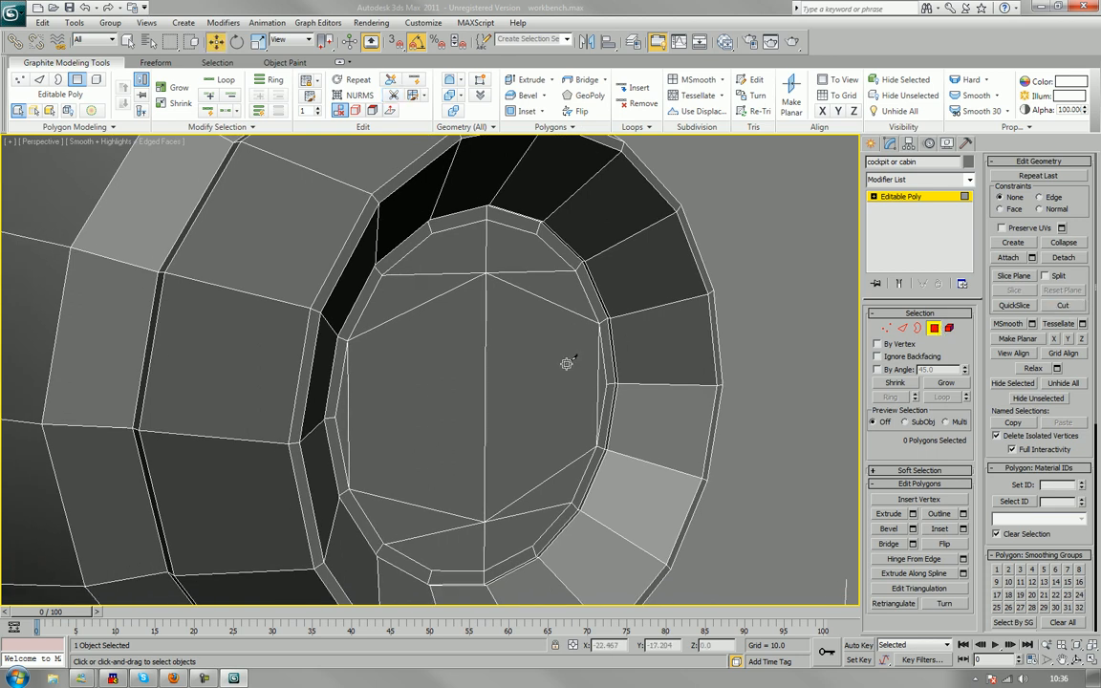
pyautogui.click(567, 363)
pyautogui.keyDown('ctrl'); pyautogui.click(478, 385); pyautogui.keyUp('ctrl')
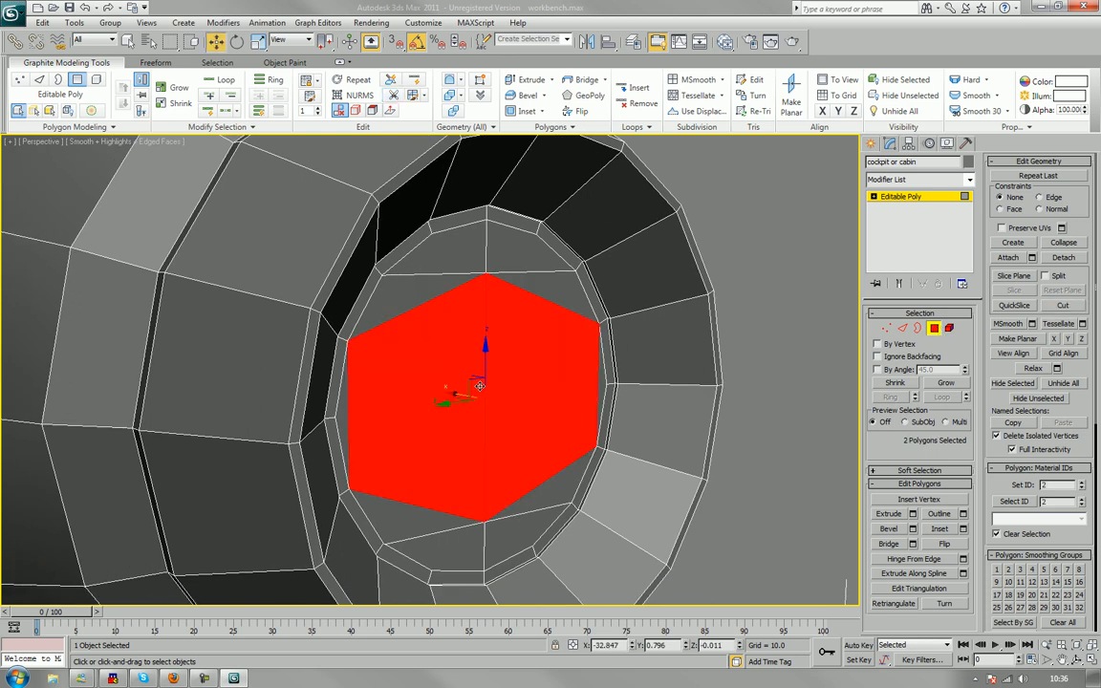
pyautogui.moveTo(392, 359)
pyautogui.keyDown('alt'); pyautogui.mouseDown(button='middle')
pyautogui.moveTo(431, 396)
pyautogui.moveTo(396, 358)
pyautogui.mouseUp(button='middle'); pyautogui.keyUp('alt')
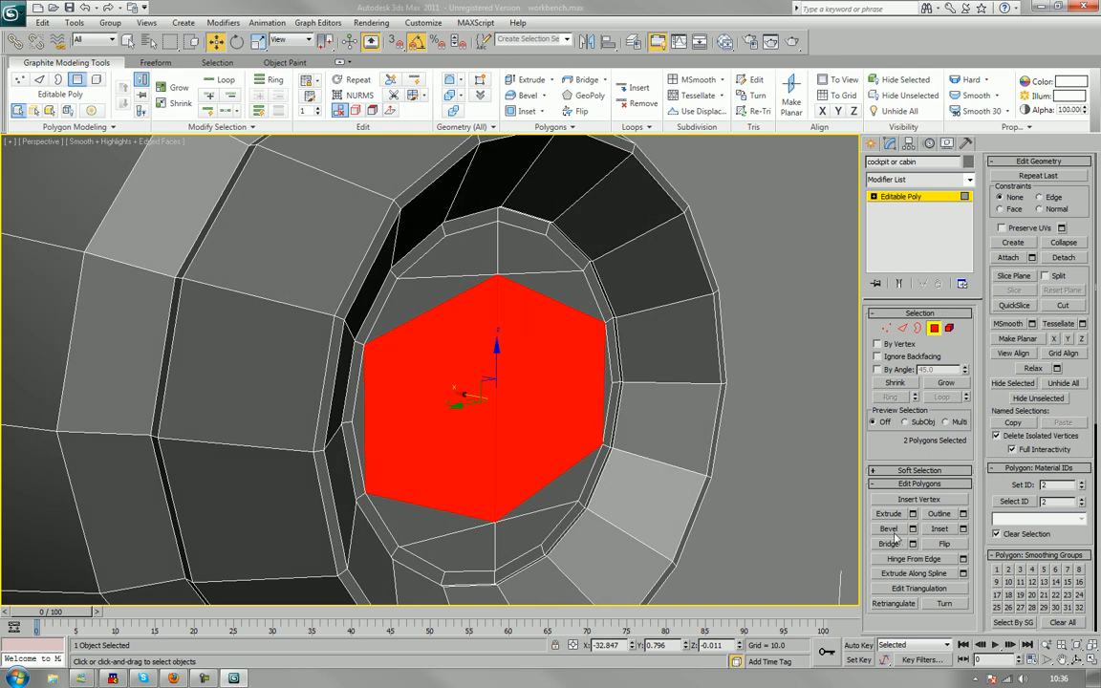
pyautogui.click(889, 529)
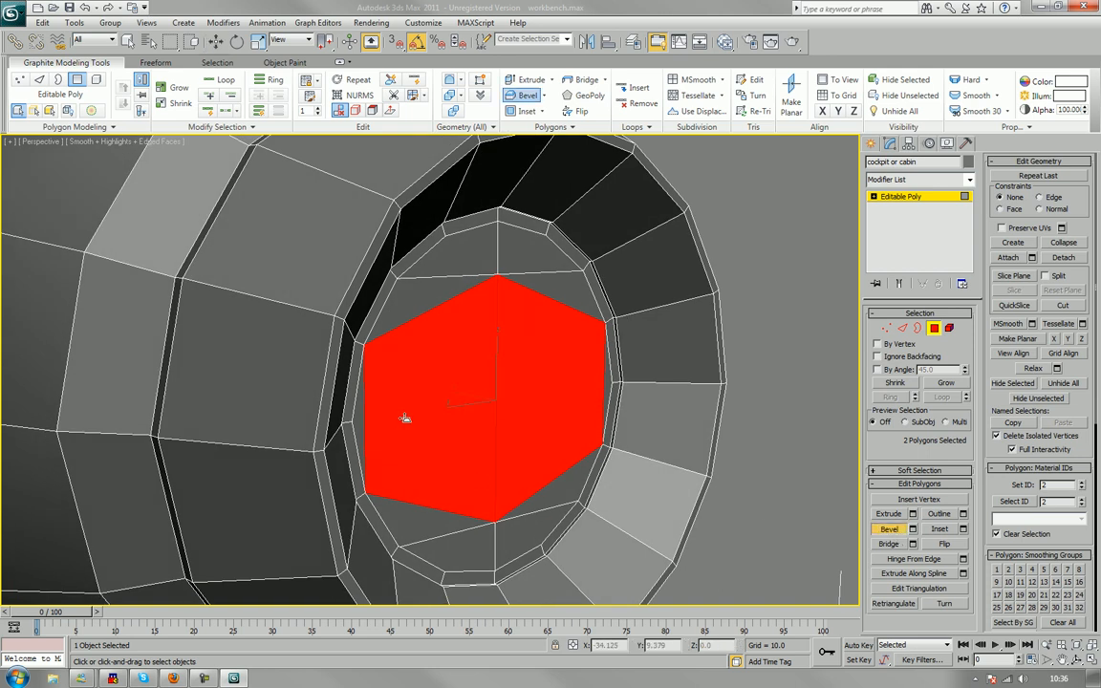
pyautogui.moveTo(403, 419); pyautogui.dragTo(411, 424)
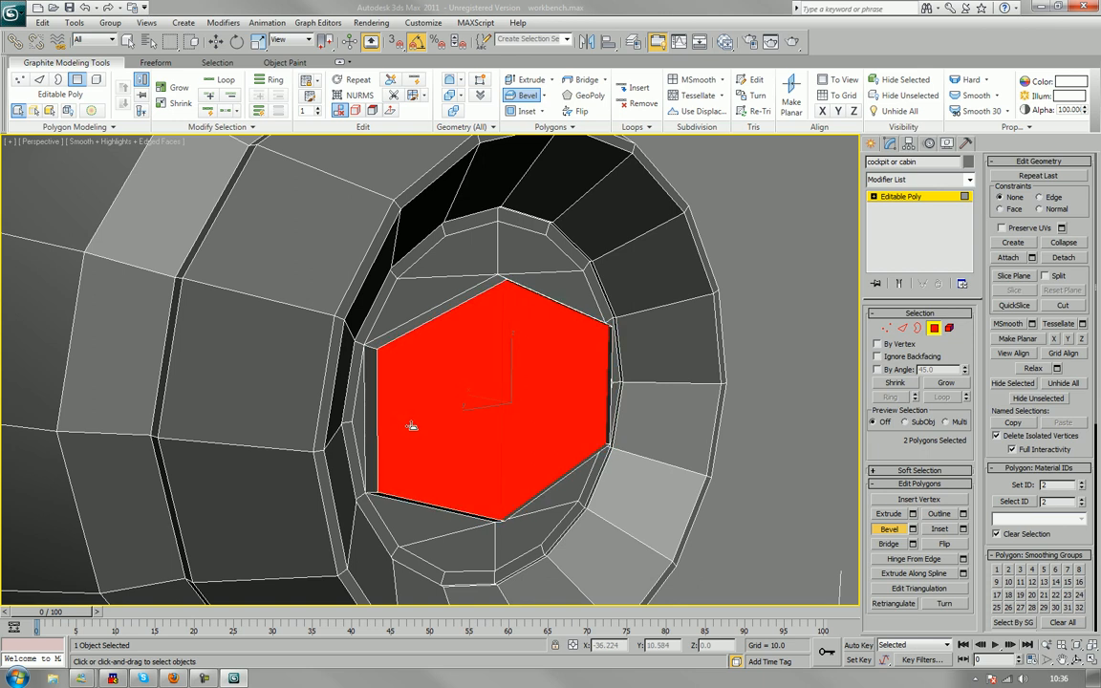
pyautogui.moveTo(411, 424); pyautogui.dragTo(425, 404)
pyautogui.click(413, 425)
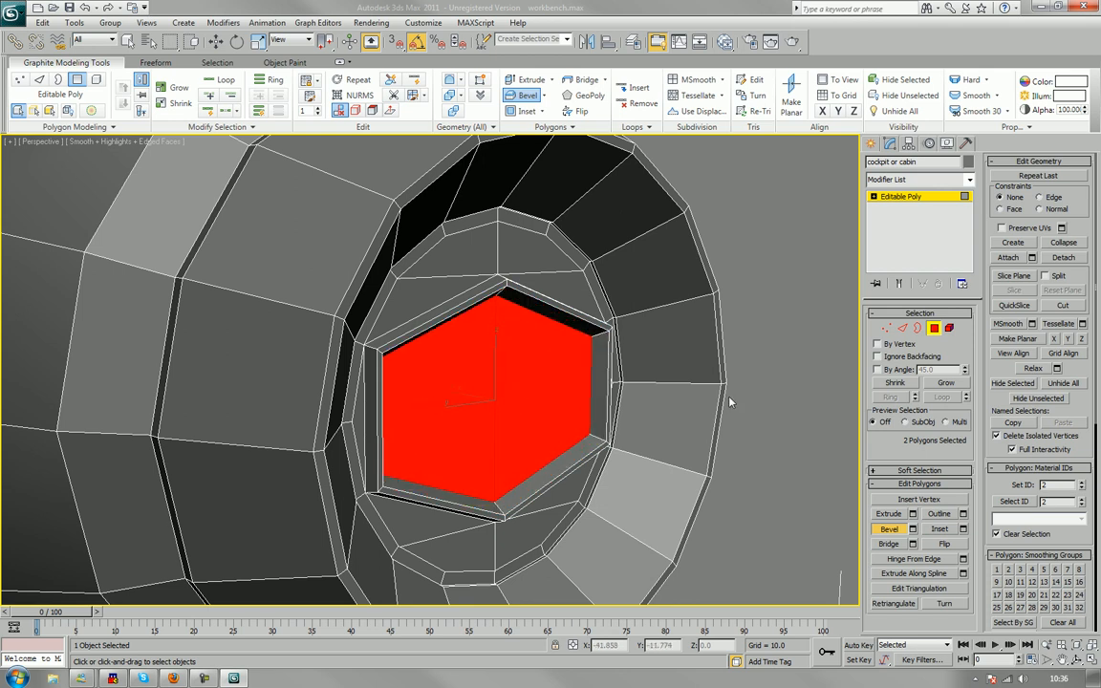
pyautogui.click(730, 402)
# Reselect both halves of the recessed hexagon, bevel them slightly deeper, and clear the selection.
pyautogui.click(506, 391)
pyautogui.keyDown('ctrl'); pyautogui.click(468, 393); pyautogui.keyUp('ctrl')
pyautogui.moveTo(464, 385); pyautogui.dragTo(461, 390)
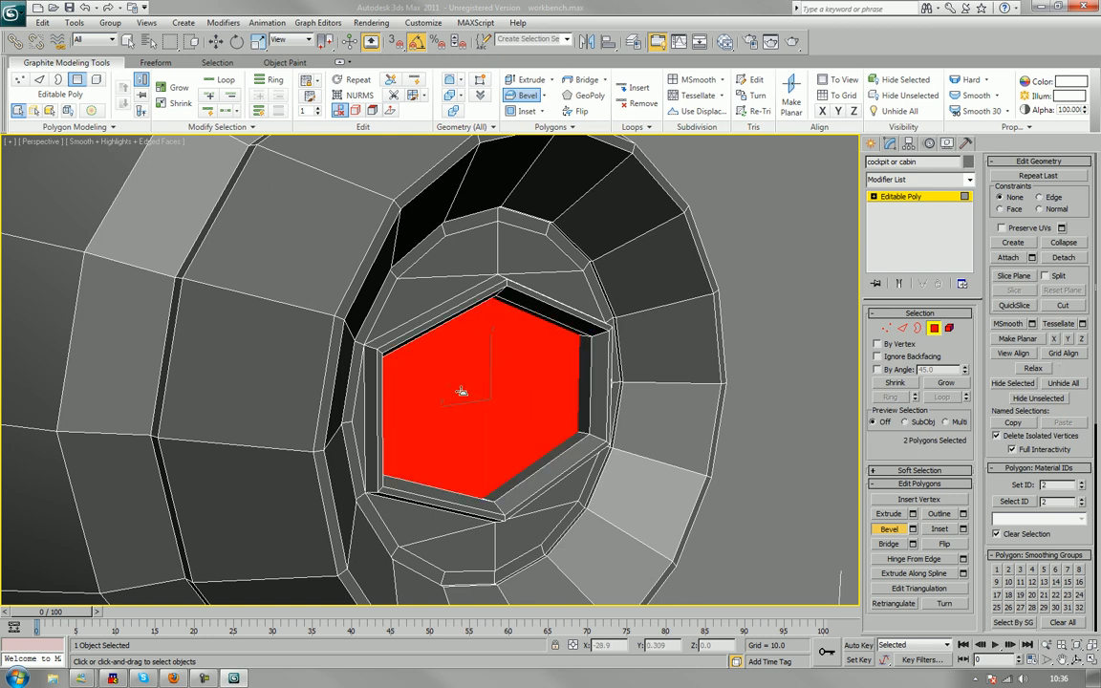
pyautogui.click(718, 287)
# Select the central and eight surrounding front window panes, move them slightly inward along X to recess them, and clear the selection.
pyautogui.press('z')
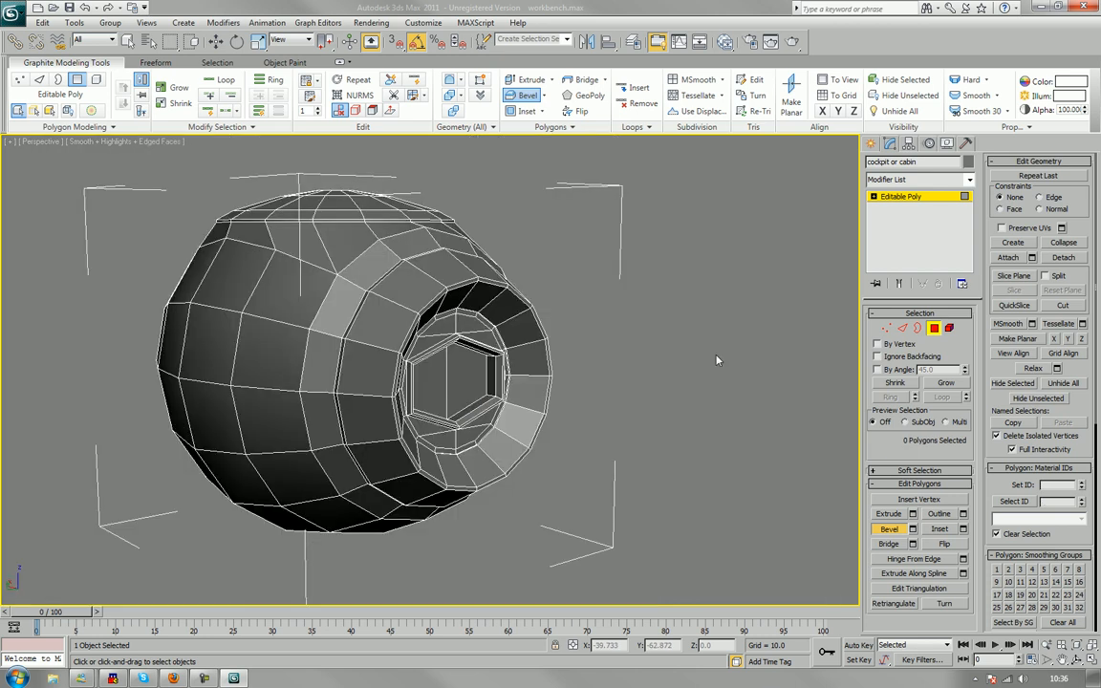
pyautogui.keyDown('alt'); pyautogui.moveTo(718, 360); pyautogui.dragTo(773, 329, button='middle'); pyautogui.keyUp('alt')
pyautogui.scroll(5, 424, 380)
pyautogui.click(449, 301)
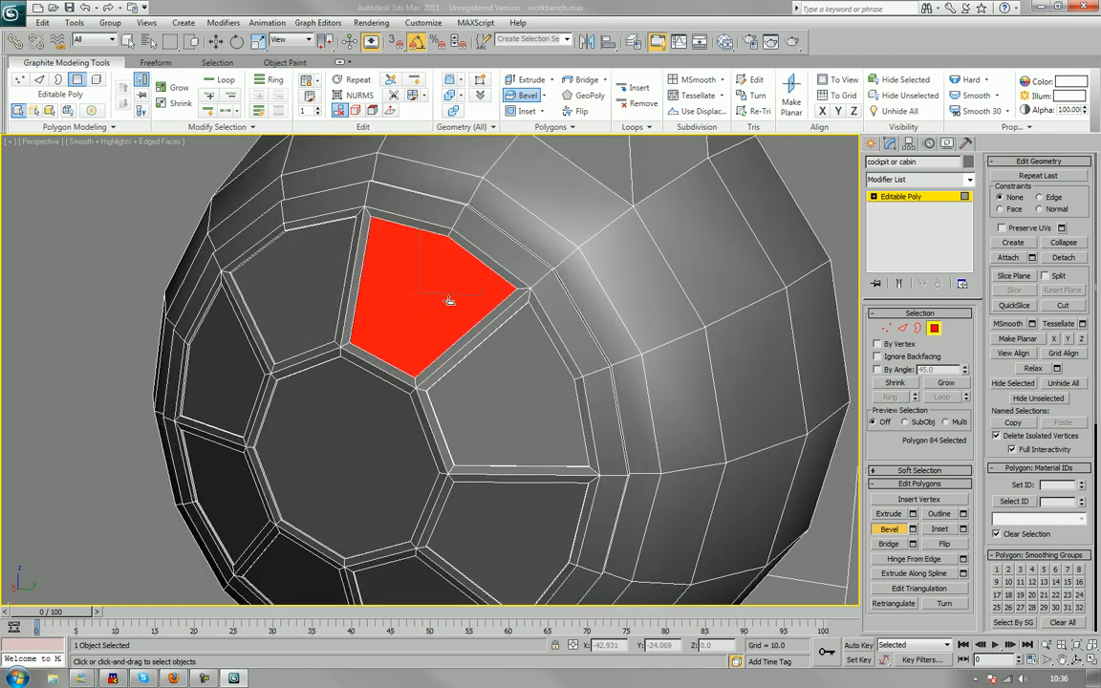
pyautogui.keyDown('ctrl'); pyautogui.click(264, 252); pyautogui.keyUp('ctrl')
pyautogui.keyDown('ctrl'); pyautogui.click(212, 323); pyautogui.keyUp('ctrl')
pyautogui.keyDown('ctrl'); pyautogui.click(235, 473); pyautogui.keyUp('ctrl')
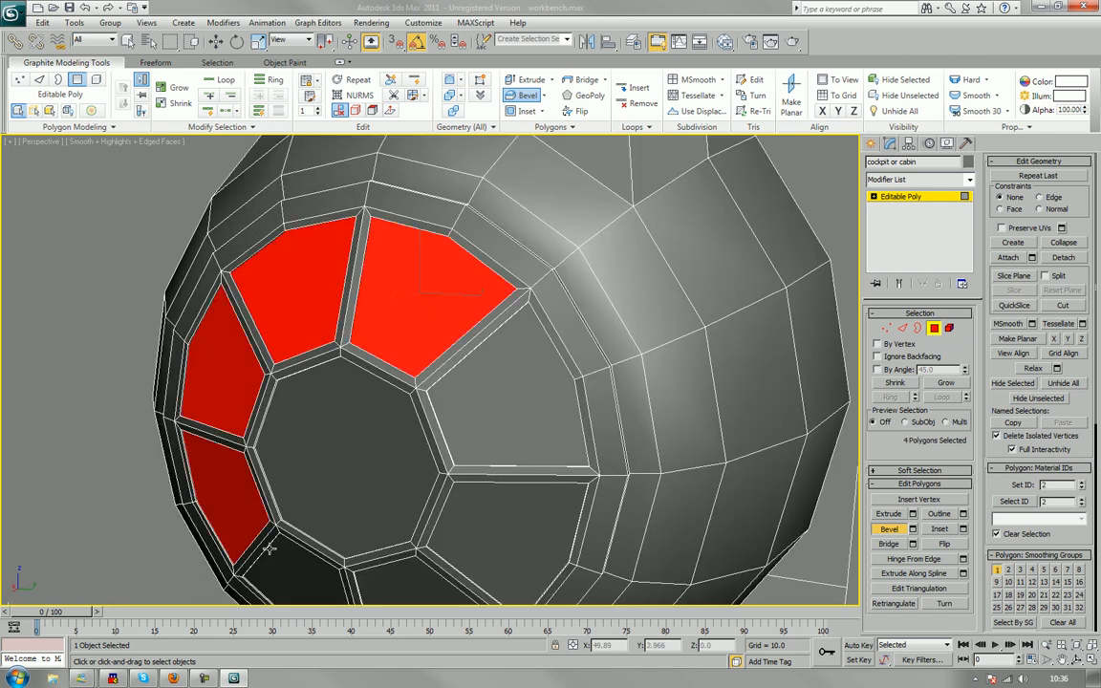
pyautogui.keyDown('ctrl'); pyautogui.click(283, 577); pyautogui.keyUp('ctrl')
pyautogui.keyDown('ctrl'); pyautogui.click(311, 516); pyautogui.keyUp('ctrl')
pyautogui.keyDown('ctrl'); pyautogui.click(393, 588); pyautogui.keyUp('ctrl')
pyautogui.keyDown('ctrl'); pyautogui.click(511, 531); pyautogui.keyUp('ctrl')
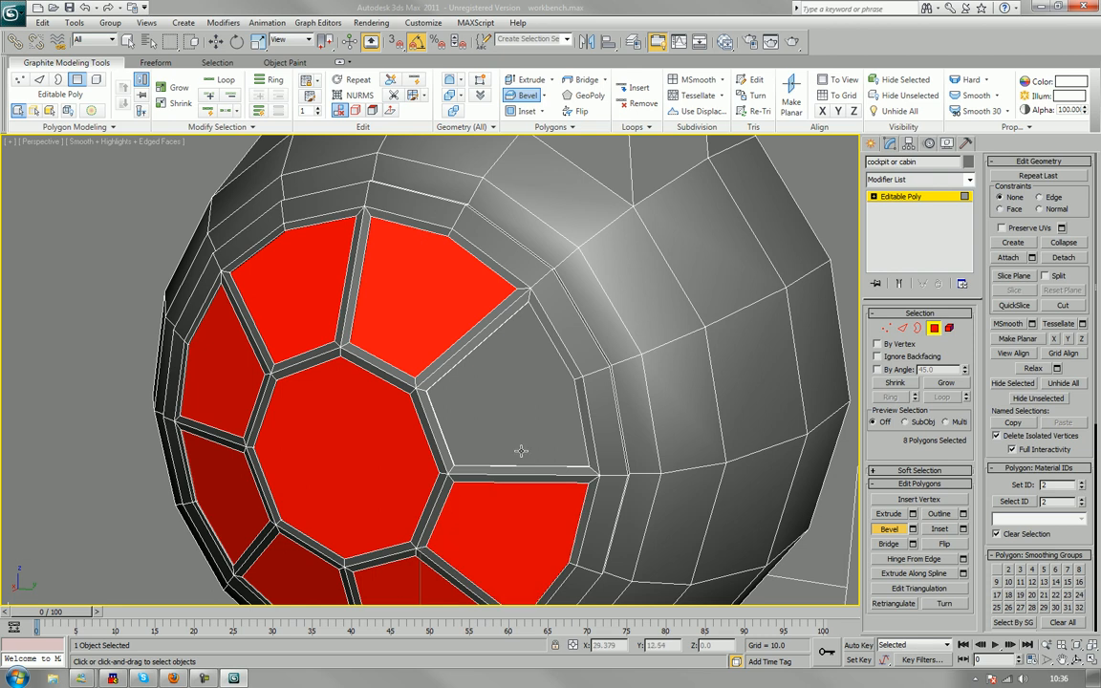
pyautogui.keyDown('ctrl'); pyautogui.click(521, 451); pyautogui.keyUp('ctrl')
pyautogui.keyDown('alt'); pyautogui.moveTo(516, 430); pyautogui.dragTo(507, 435, button='middle'); pyautogui.keyUp('alt')
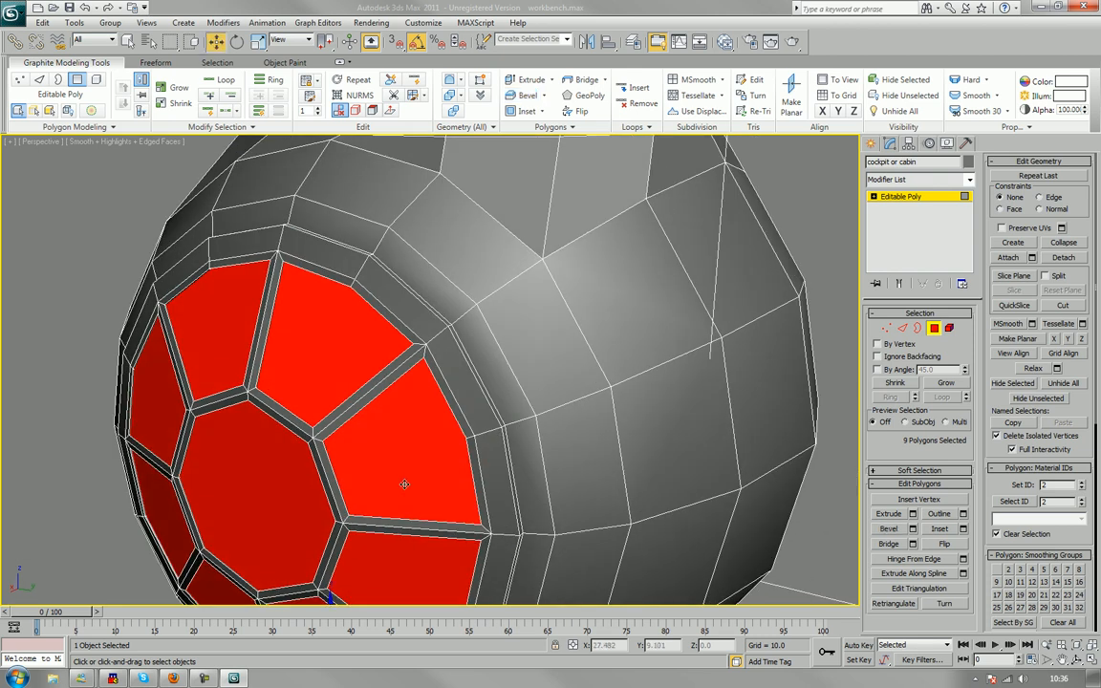
pyautogui.keyDown('alt'); pyautogui.moveTo(406, 483); pyautogui.dragTo(418, 417, button='middle'); pyautogui.keyUp('alt')
pyautogui.press('w')
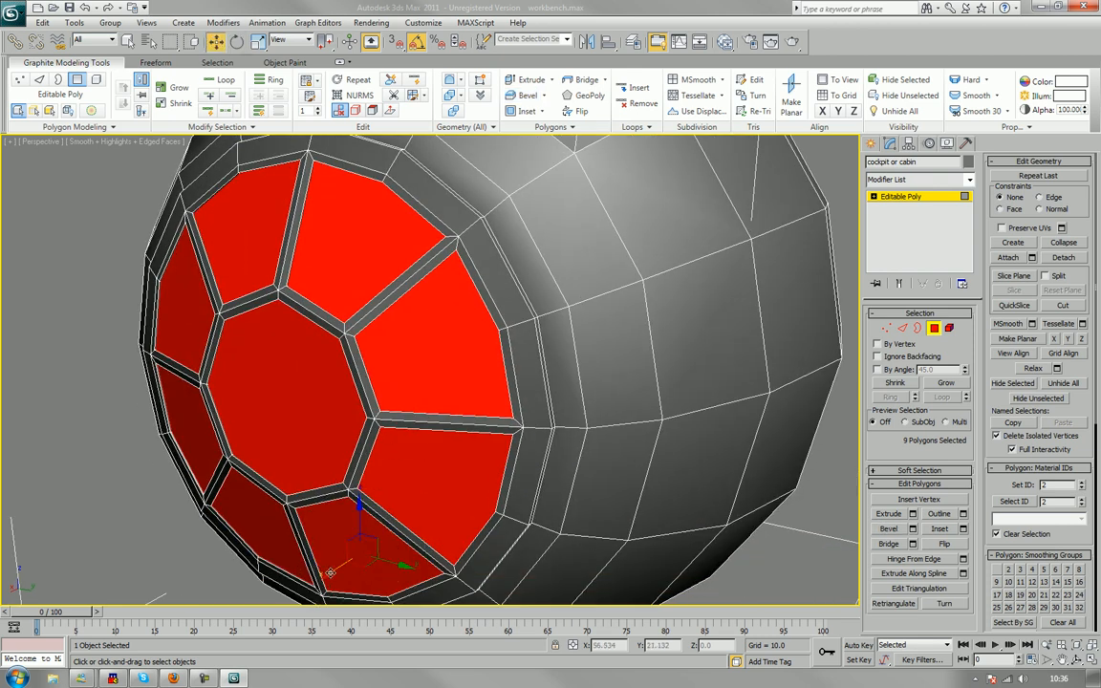
pyautogui.moveTo(329, 574); pyautogui.dragTo(335, 570)
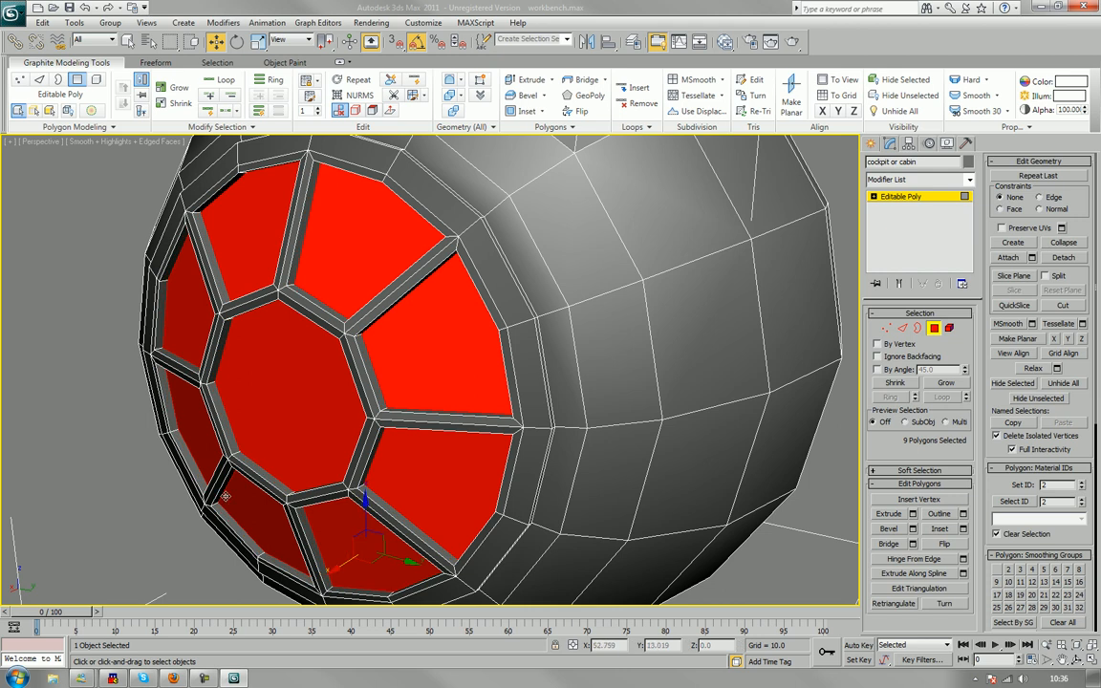
pyautogui.click(146, 447)
# Hide the edged faces and examine the shaded cockpit from the side, above and front.
pyautogui.press('z')
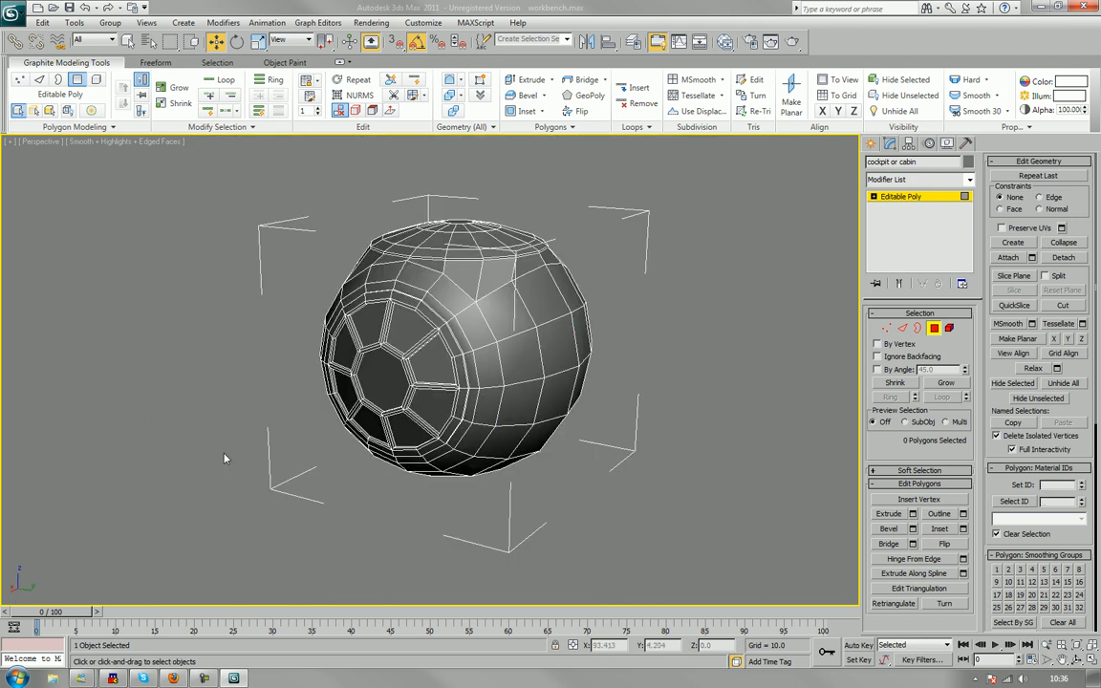
pyautogui.press('F4')
pyautogui.keyDown('alt'); pyautogui.moveTo(301, 432); pyautogui.dragTo(239, 412, button='middle'); pyautogui.keyUp('alt')
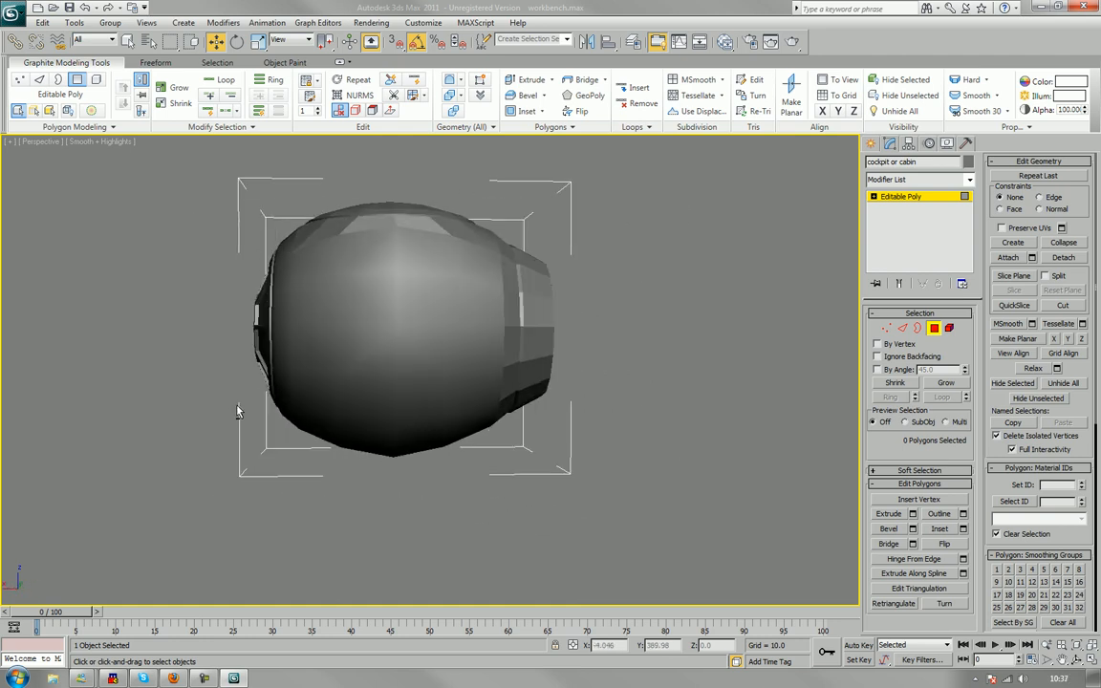
pyautogui.keyDown('alt'); pyautogui.moveTo(239, 412); pyautogui.dragTo(422, 399, button='middle'); pyautogui.keyUp('alt')
pyautogui.scroll(3, 467, 390)
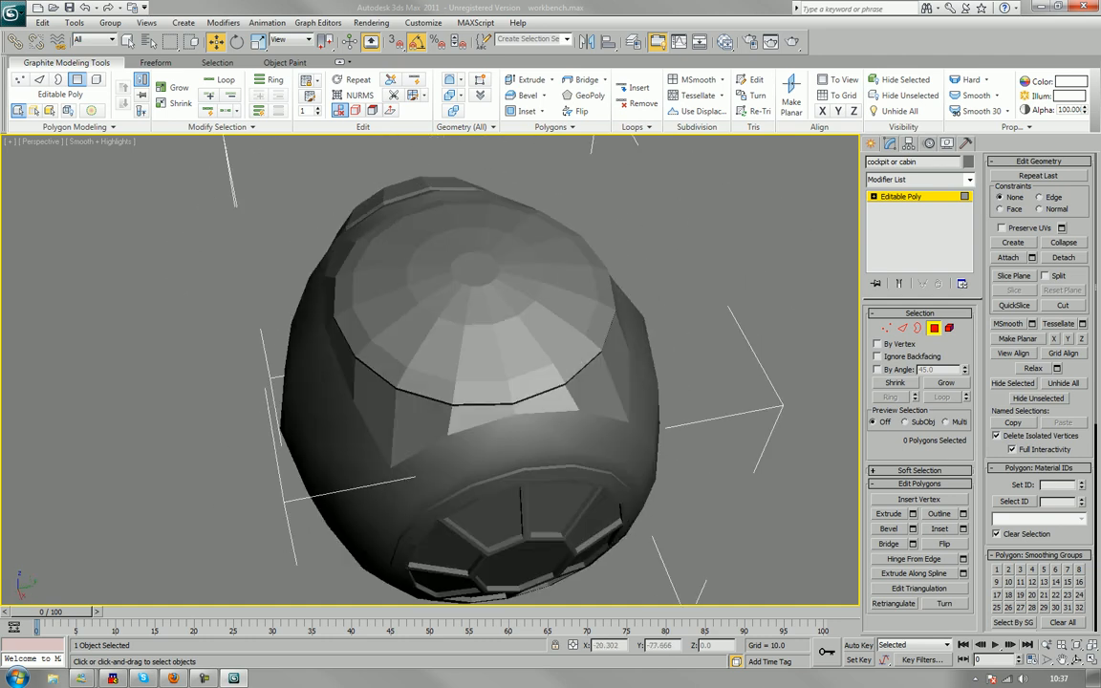
pyautogui.click(174, 678)
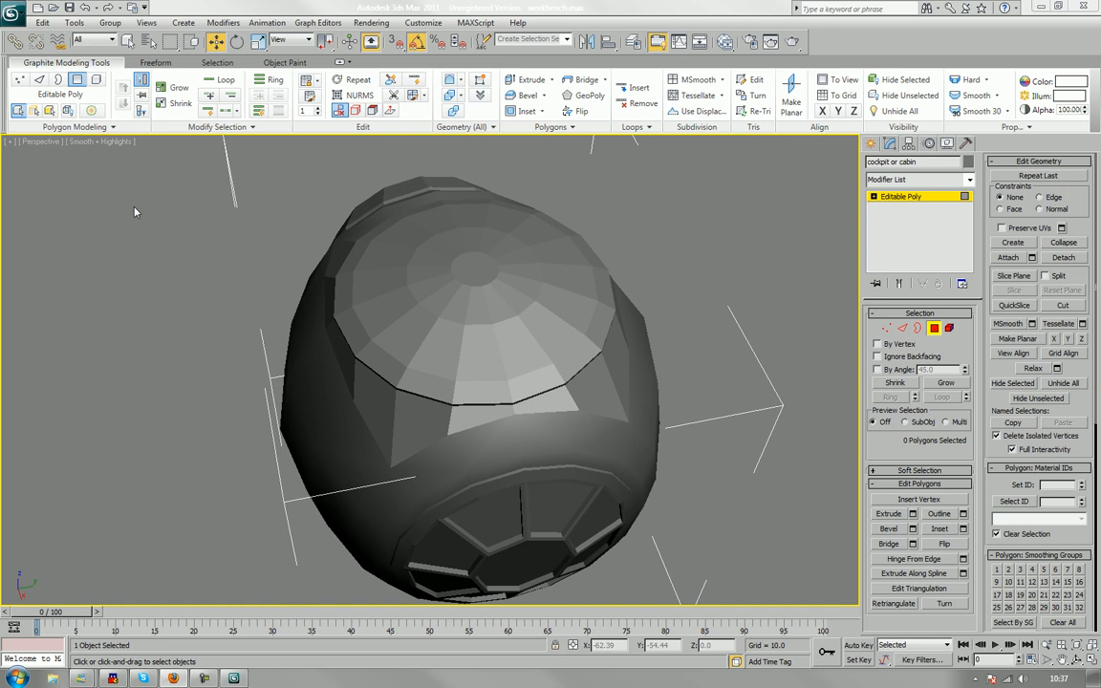
# Leave polygon editing on the cockpit, clear the selection and unhide all the other parts of the TIE fighter.
pyautogui.click(937, 329)
pyautogui.keyDown('alt'); pyautogui.moveTo(721, 334); pyautogui.dragTo(681, 276, button='middle'); pyautogui.keyUp('alt')
pyautogui.rightClick(680, 272)
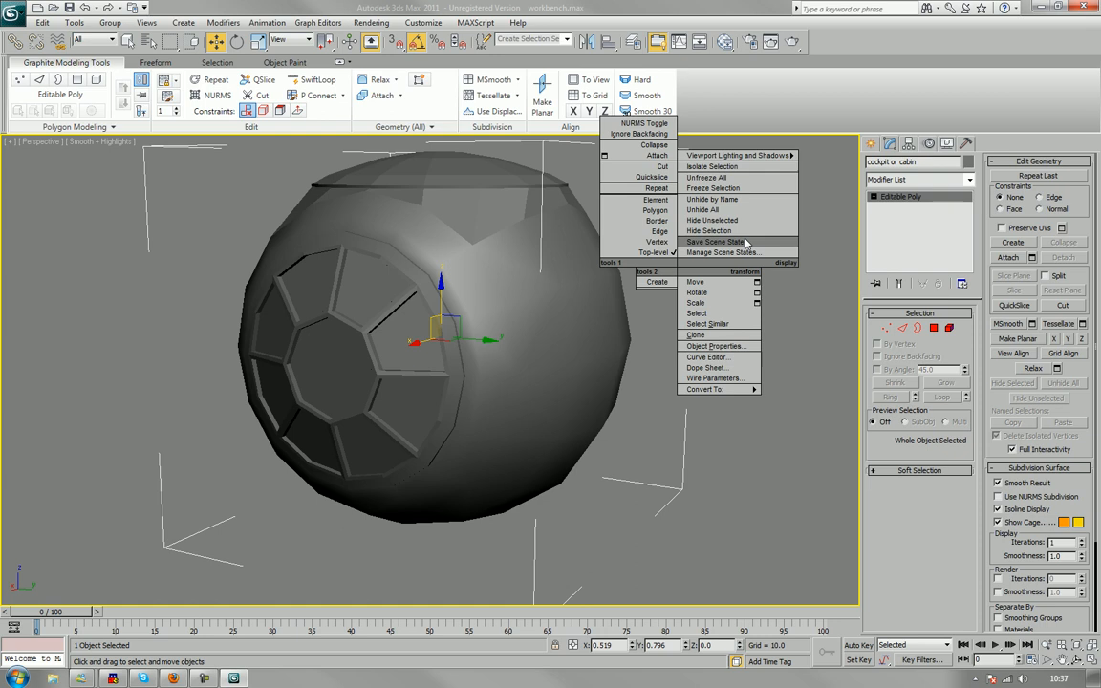
pyautogui.click(747, 181)
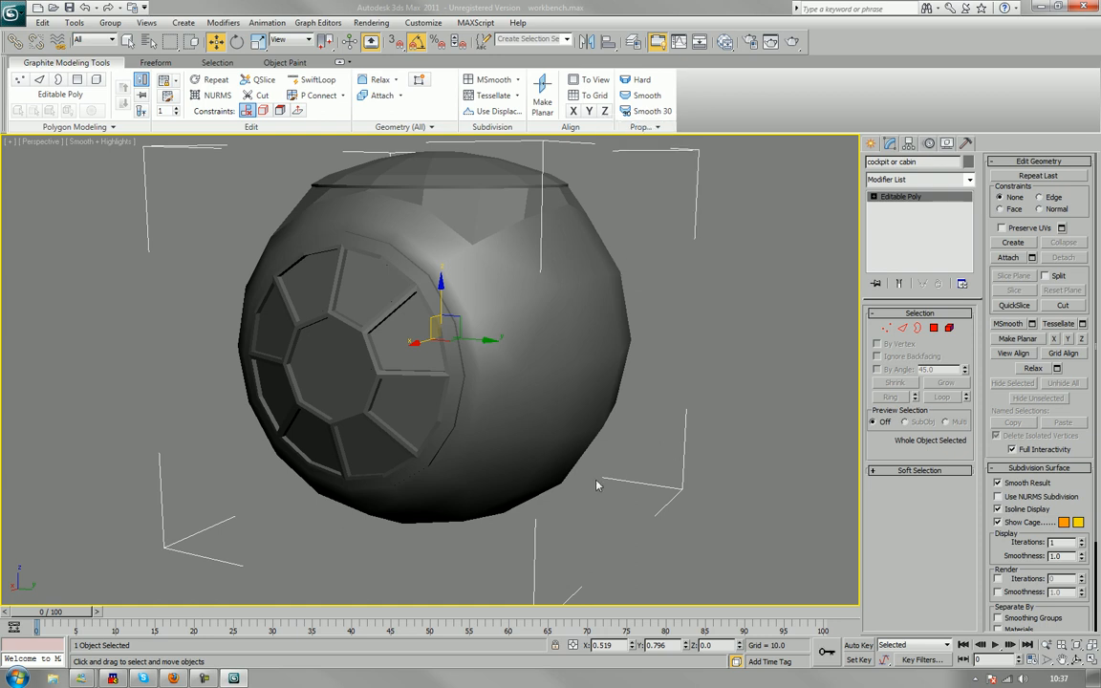
pyautogui.click(578, 522)
pyautogui.scroll(-5, 535, 506)
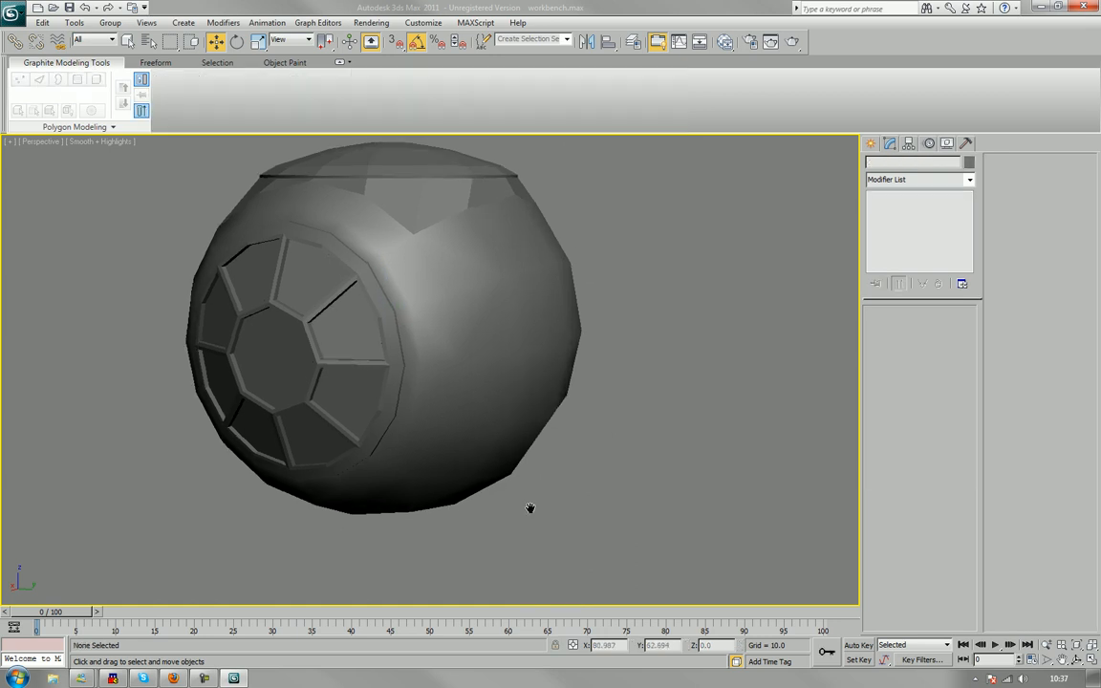
pyautogui.rightClick(531, 489)
pyautogui.click(578, 432)
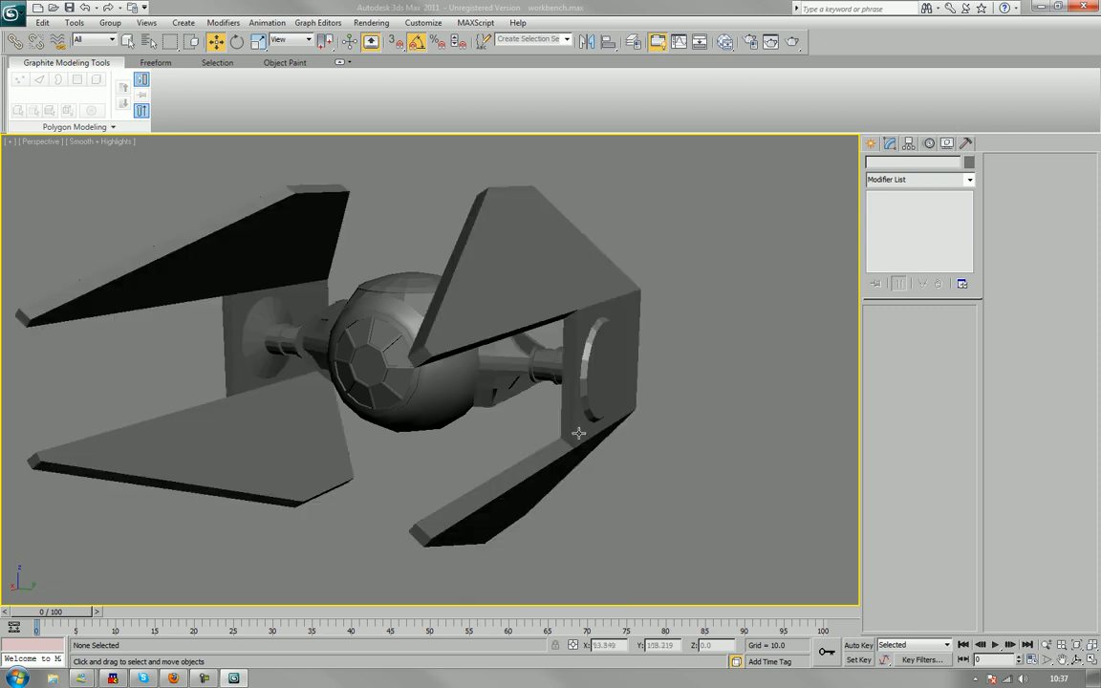
# Remove the Y-axis Symmetry modifier from the scaffold wing mount and convert the mount to an Editable Poly.
pyautogui.keyDown('alt'); pyautogui.moveTo(700, 491); pyautogui.dragTo(548, 496, button='middle'); pyautogui.keyUp('alt')
pyautogui.keyDown('alt'); pyautogui.moveTo(551, 504); pyautogui.dragTo(490, 453, button='middle'); pyautogui.keyUp('alt')
pyautogui.scroll(5, 551, 461)
pyautogui.scroll(-5, 489, 452)
pyautogui.moveTo(177, 383); pyautogui.dragTo(214, 391, button='middle')
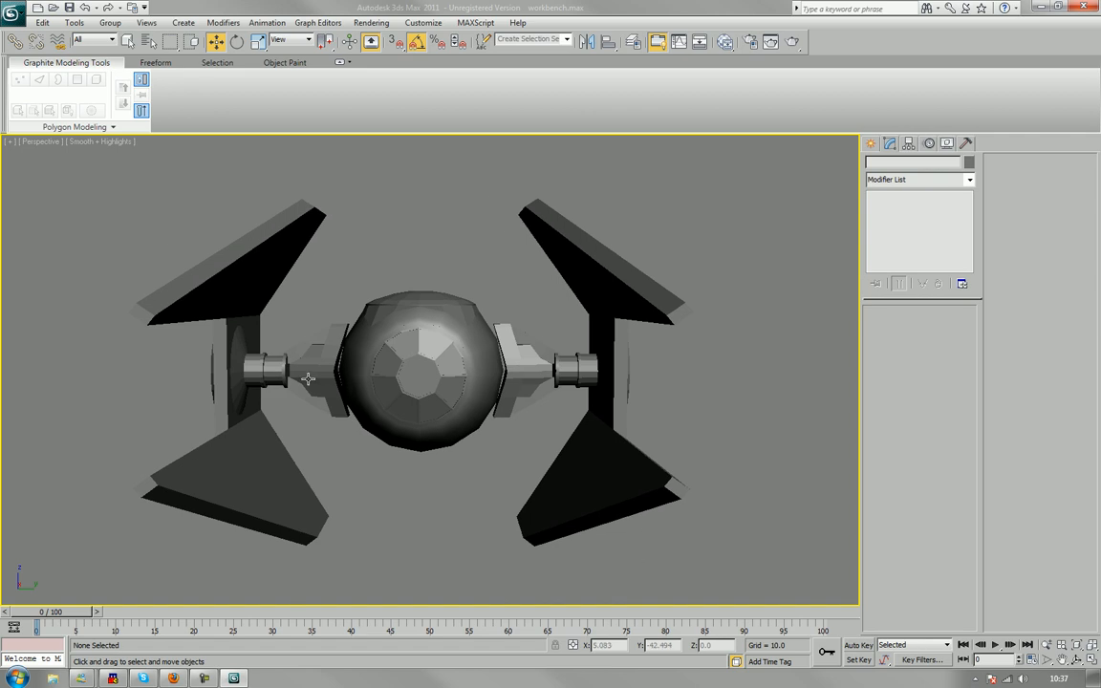
pyautogui.click(504, 374)
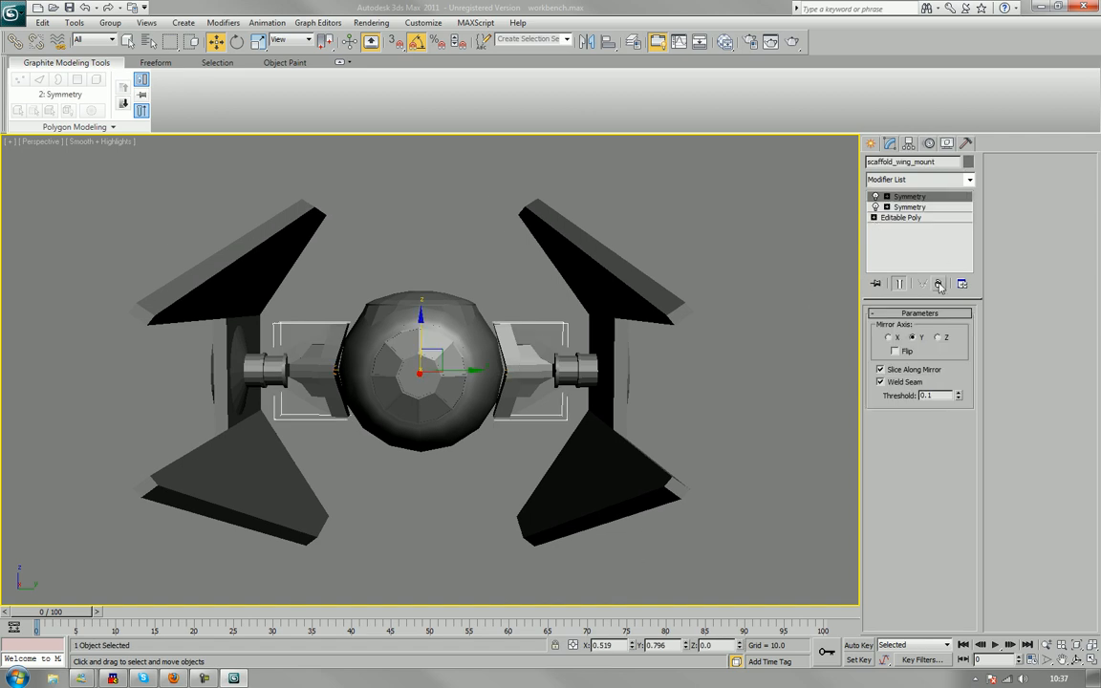
pyautogui.click(938, 284)
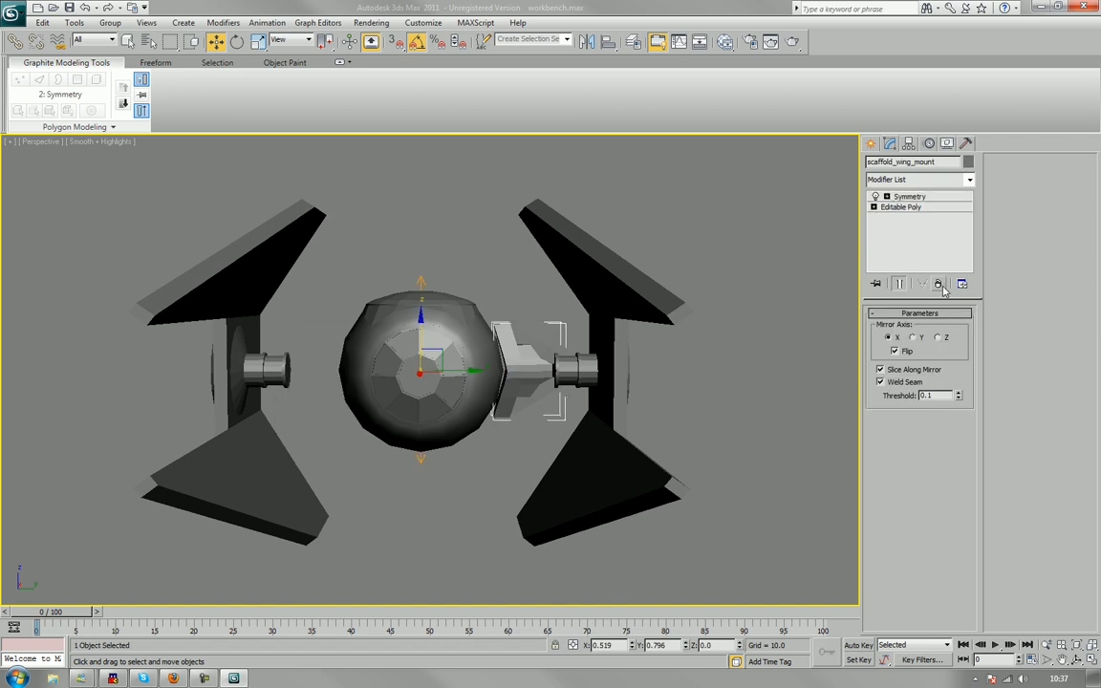
pyautogui.rightClick(513, 375)
pyautogui.moveTo(554, 499)
pyautogui.click(648, 509)
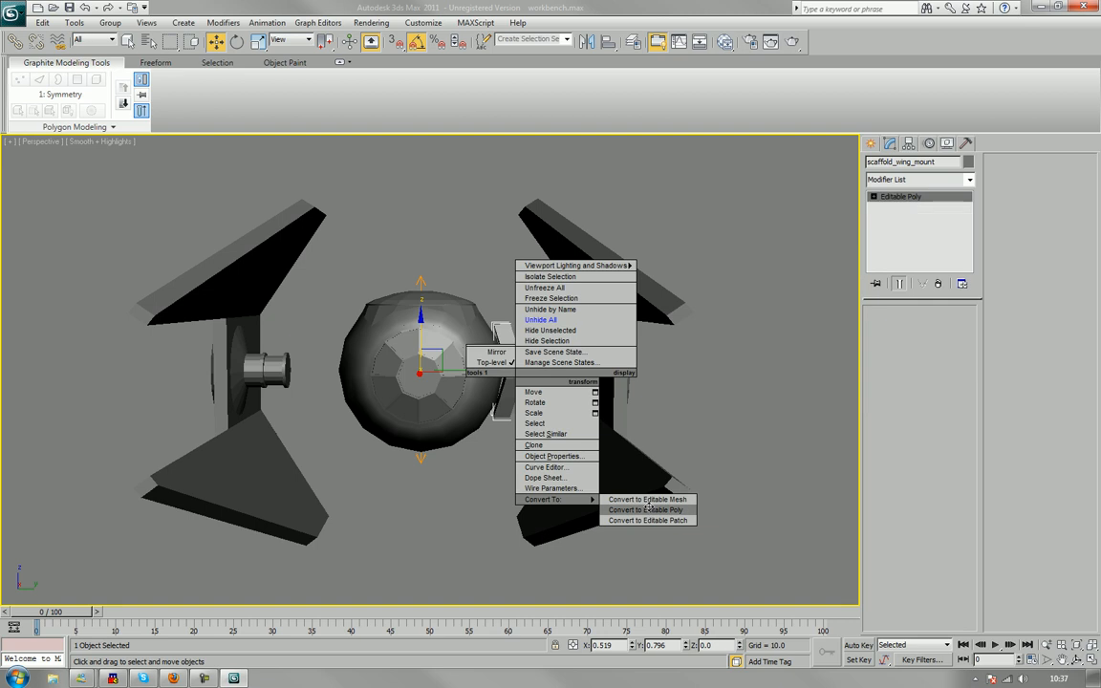
# Remove the Symmetry modifier from both the connecting cylinder and the wing, and clear the selection.
pyautogui.moveTo(157, 220); pyautogui.dragTo(227, 355)
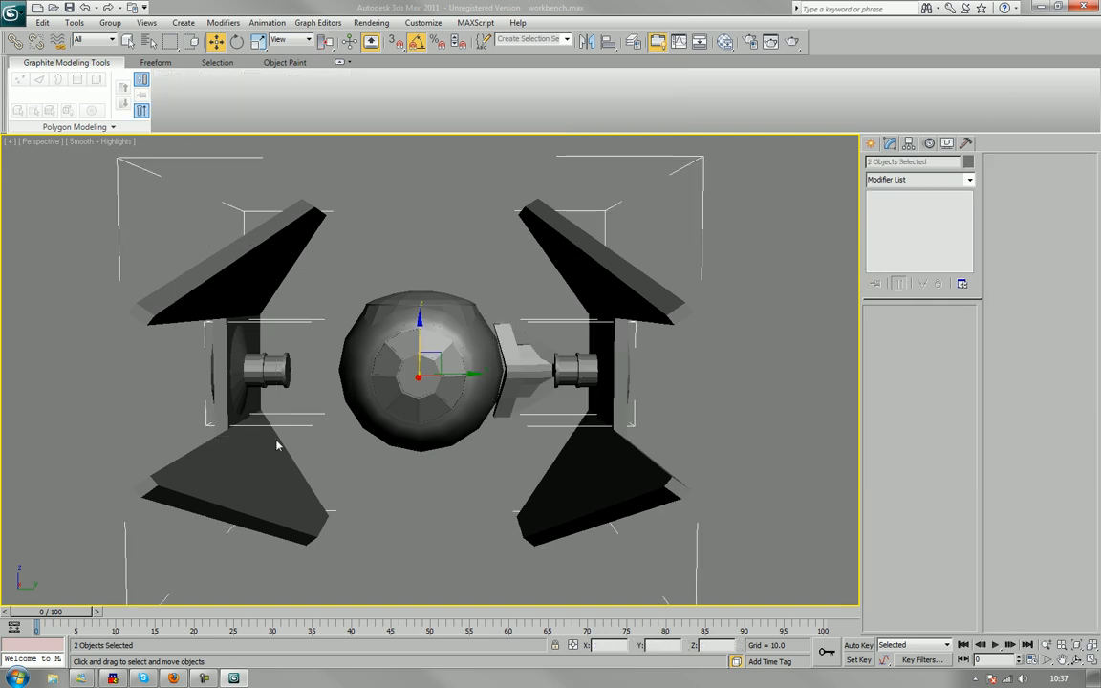
pyautogui.click(386, 457)
pyautogui.click(587, 367)
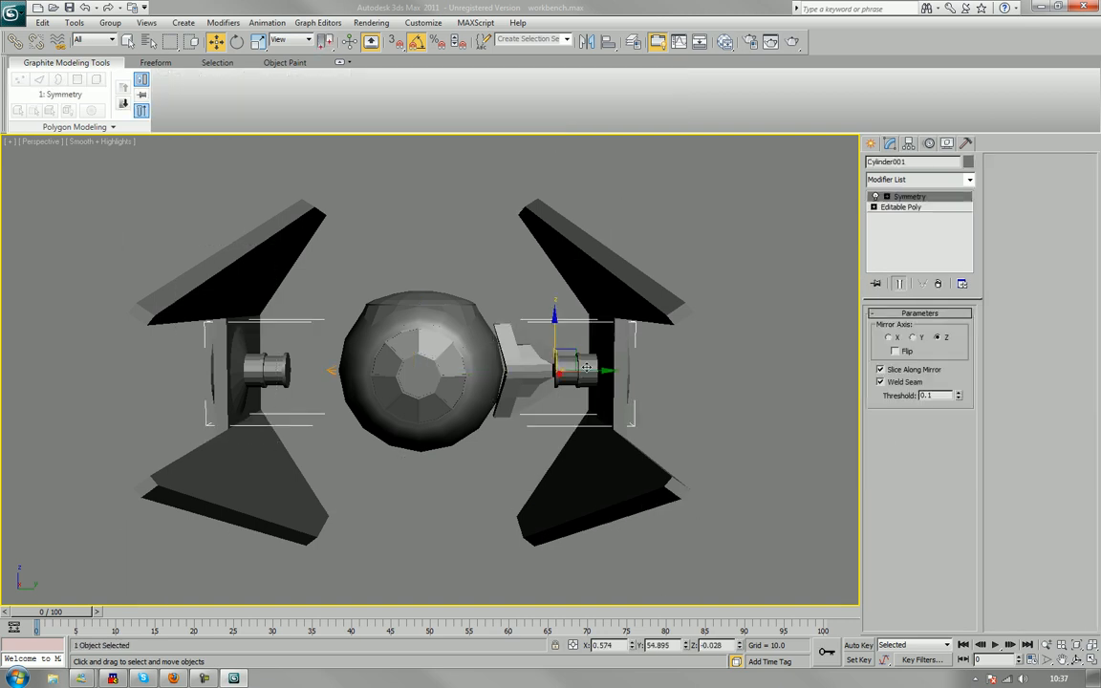
pyautogui.click(938, 284)
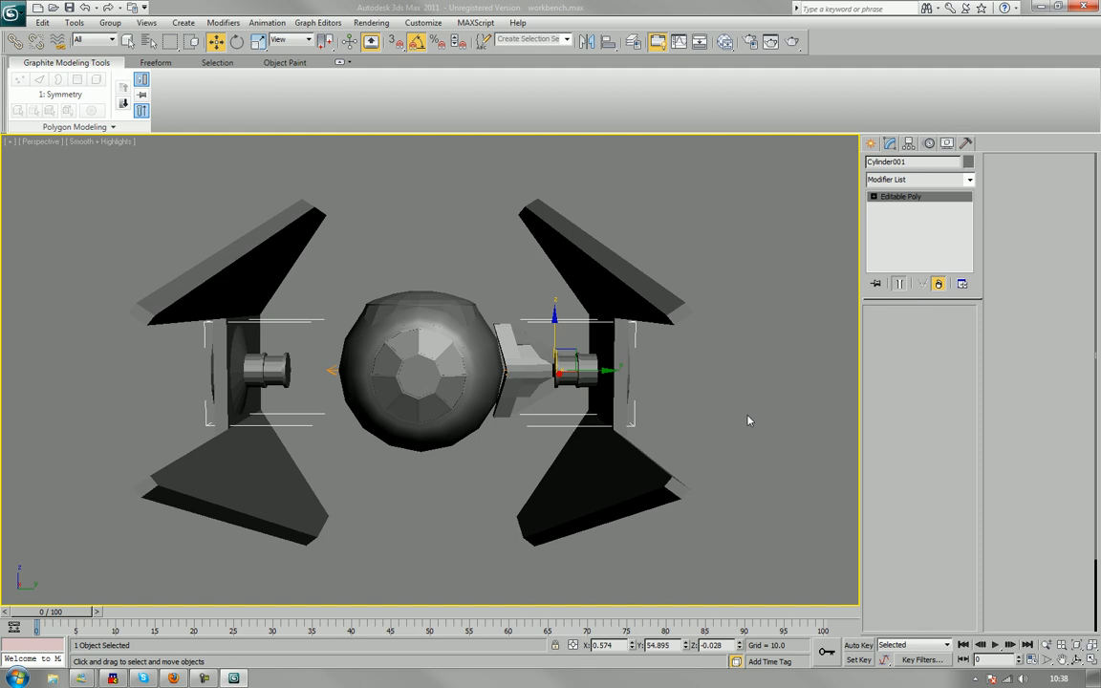
pyautogui.click(571, 461)
pyautogui.click(597, 430)
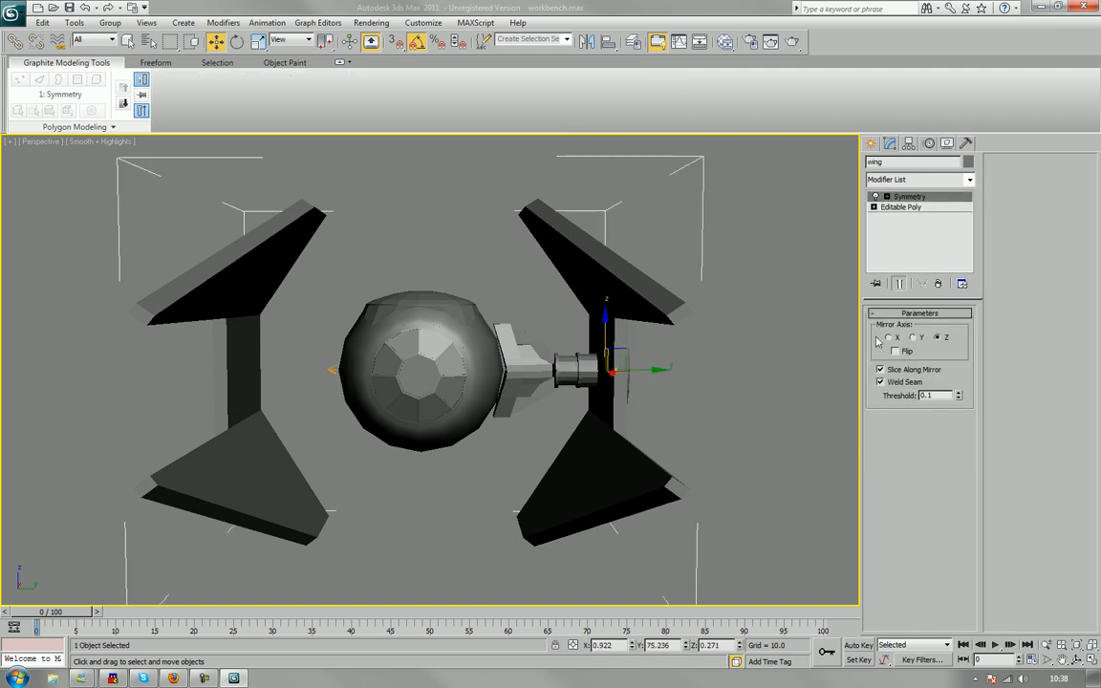
pyautogui.click(939, 284)
pyautogui.click(533, 462)
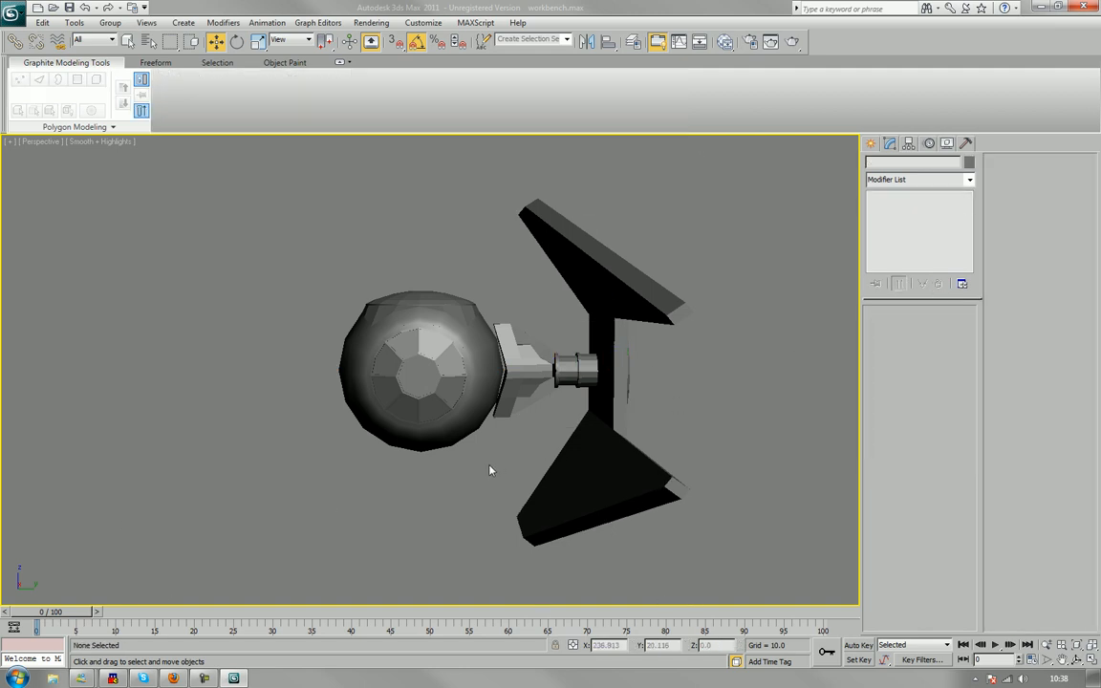
# Select the scaffold wing mount between the cockpit and the connecting cylinder.
pyautogui.moveTo(488, 470)
pyautogui.keyDown('alt'); pyautogui.mouseDown(button='middle')
pyautogui.moveTo(459, 511)
pyautogui.moveTo(508, 485)
pyautogui.moveTo(486, 482)
pyautogui.moveTo(495, 472)
pyautogui.mouseUp(button='middle'); pyautogui.keyUp('alt')
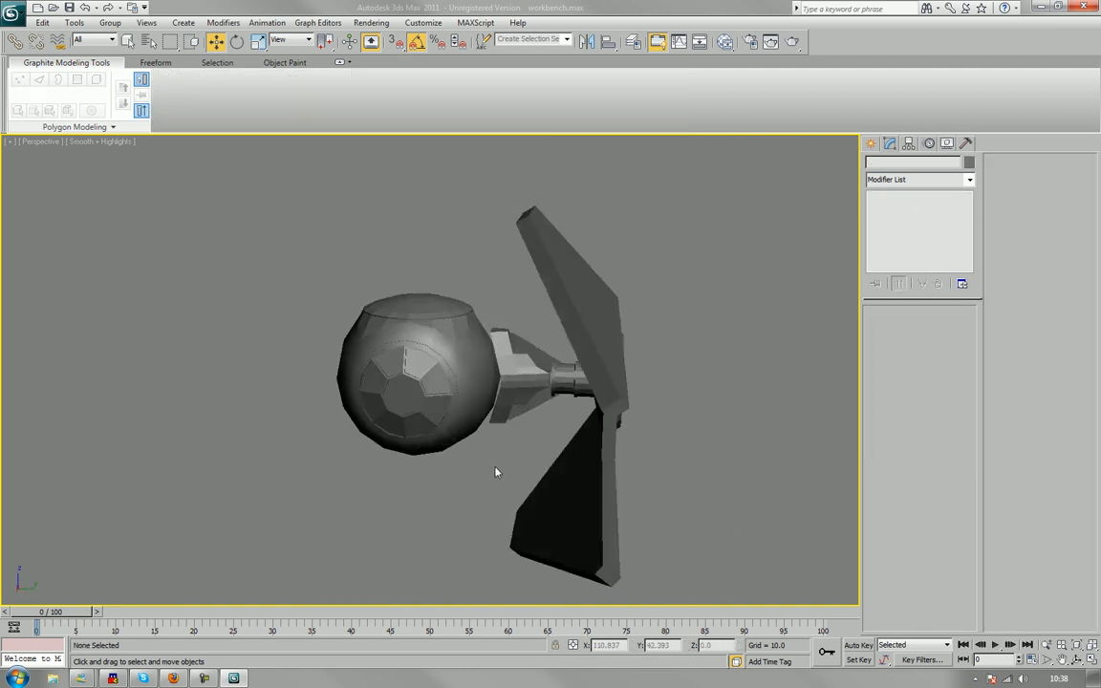
pyautogui.scroll(5, 495, 472)
pyautogui.click(593, 429)
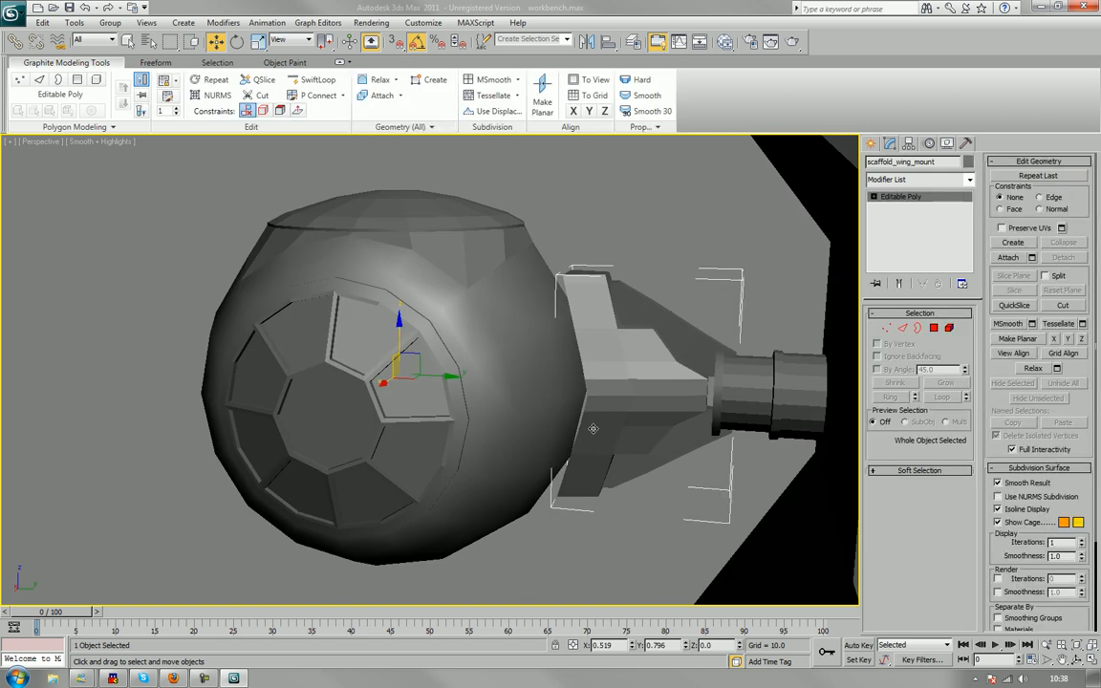
# Hide everything except scaffold_wing_mount and the spherical hull, and display edged faces on the shaded model.
pyautogui.keyDown('alt'); pyautogui.moveTo(593, 429); pyautogui.dragTo(560, 346, button='middle'); pyautogui.keyUp('alt')
pyautogui.keyDown('ctrl'); pyautogui.click(574, 344); pyautogui.keyUp('ctrl')
pyautogui.rightClick(639, 329)
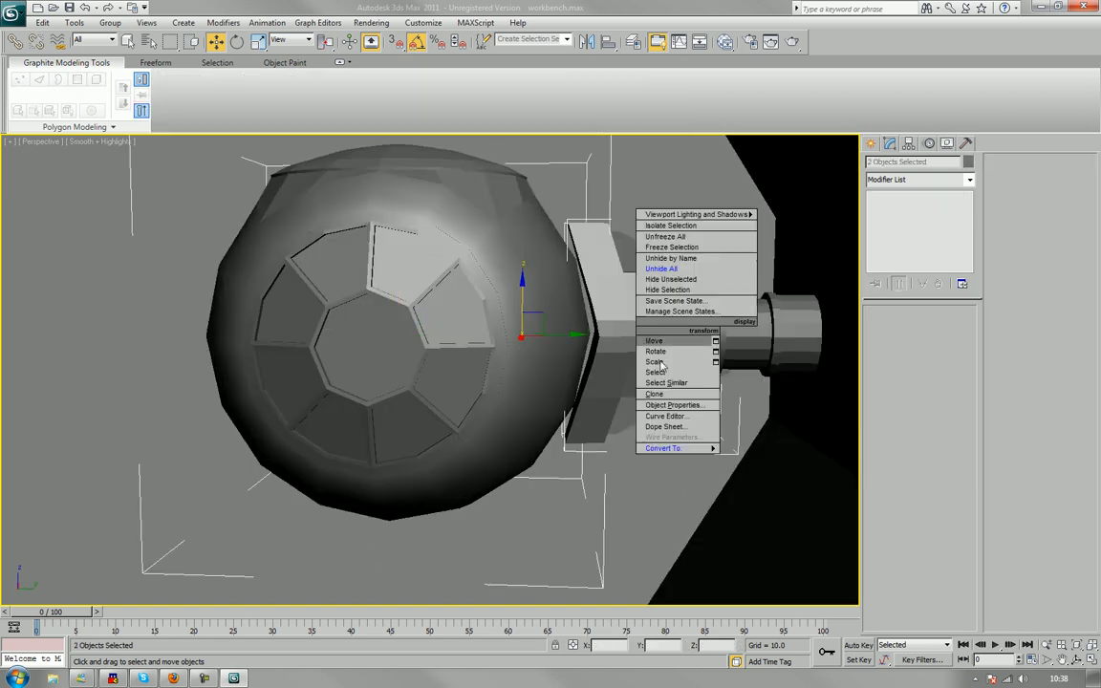
pyautogui.click(669, 279)
pyautogui.click(666, 526)
pyautogui.keyDown('alt'); pyautogui.moveTo(666, 526); pyautogui.dragTo(476, 451, button='middle'); pyautogui.keyUp('alt')
pyautogui.press('F4')
pyautogui.scroll(4, 532, 487)
pyautogui.keyDown('alt'); pyautogui.moveTo(532, 486); pyautogui.dragTo(571, 408, button='middle'); pyautogui.keyUp('alt')
# Center the pivot of scaffold_wing_mount to the object.
pyautogui.click(639, 363)
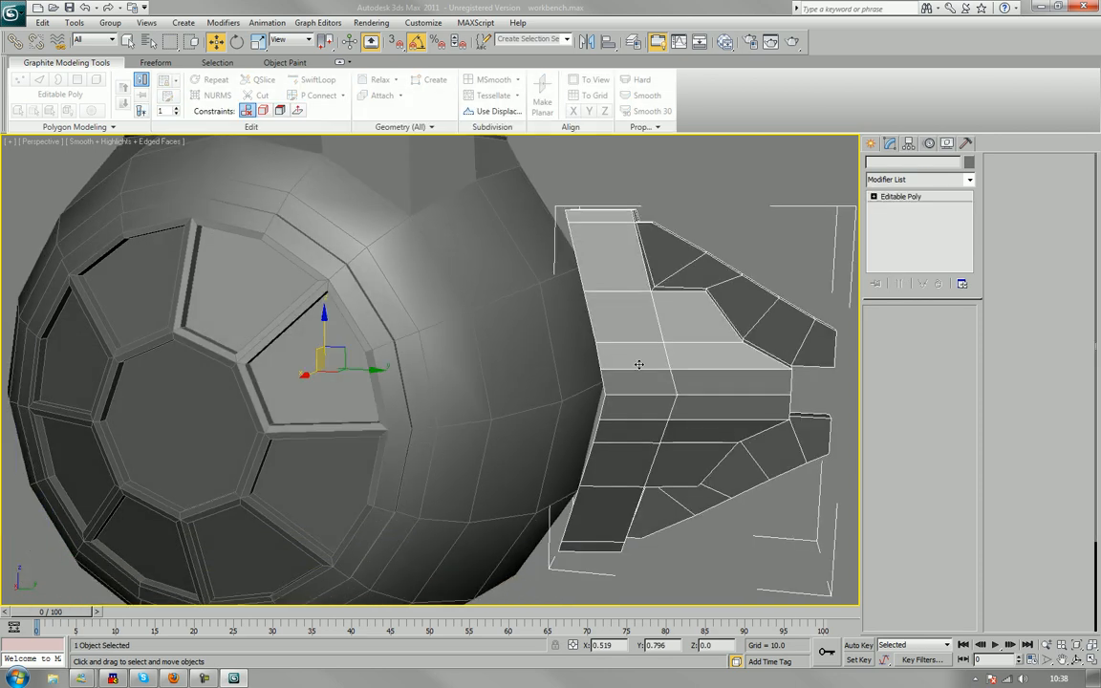
pyautogui.click(909, 142)
pyautogui.click(920, 226)
pyautogui.click(919, 294)
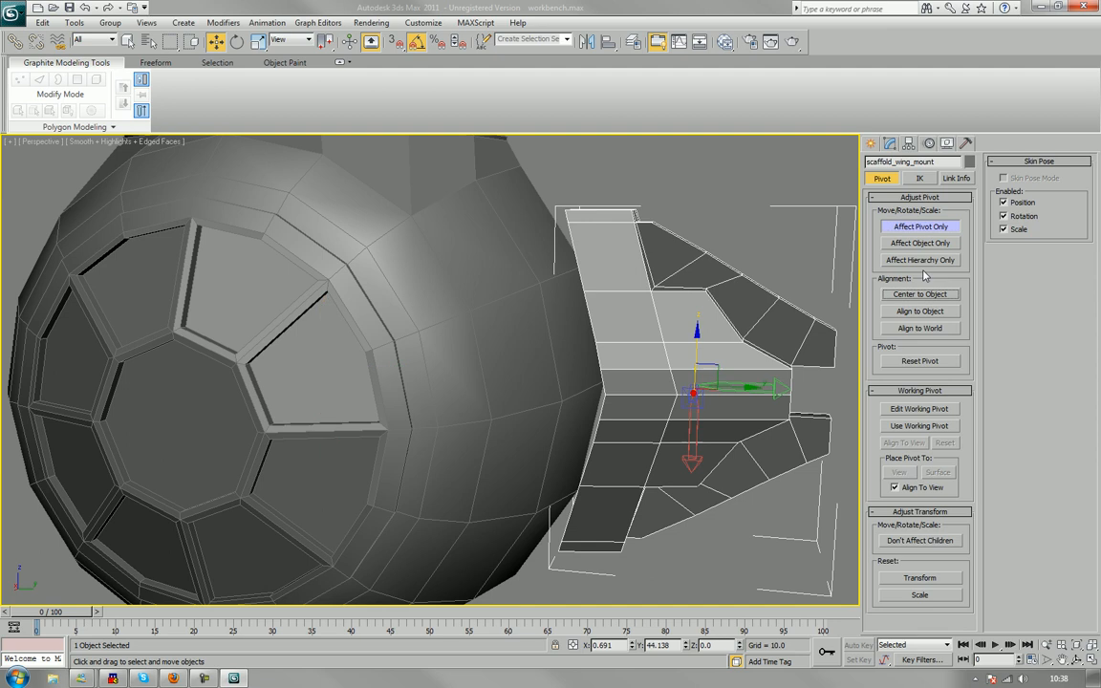
pyautogui.click(922, 227)
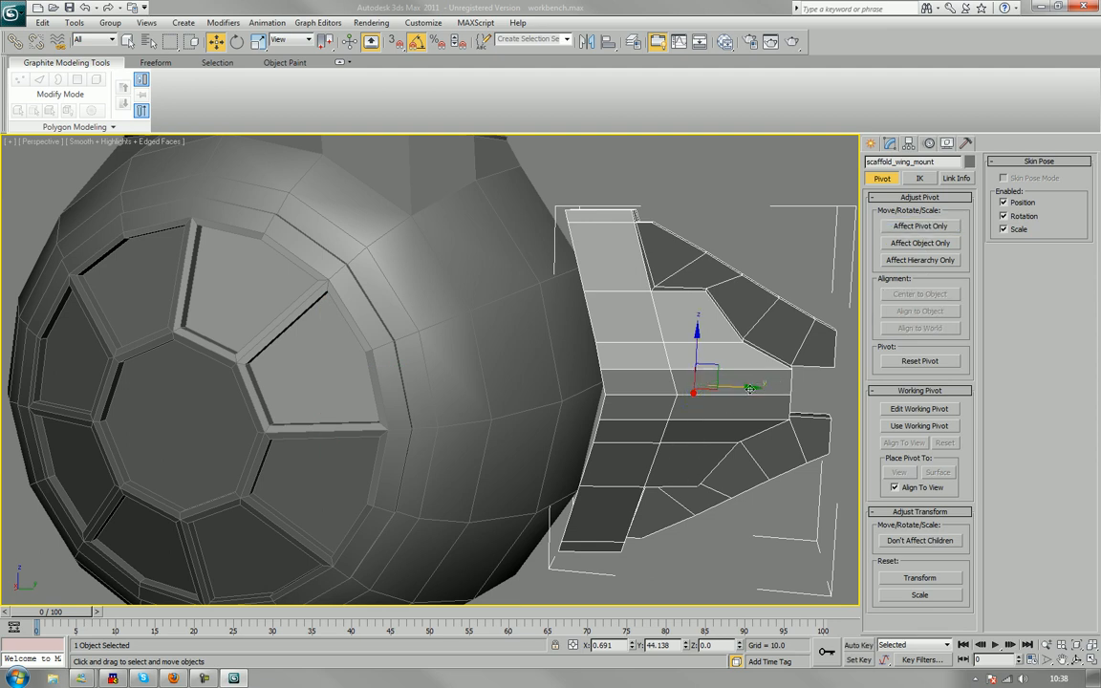
# Move the wing mount along world Y into the hull, to a Y position of about 40.4.
pyautogui.moveTo(751, 388); pyautogui.dragTo(717, 401)
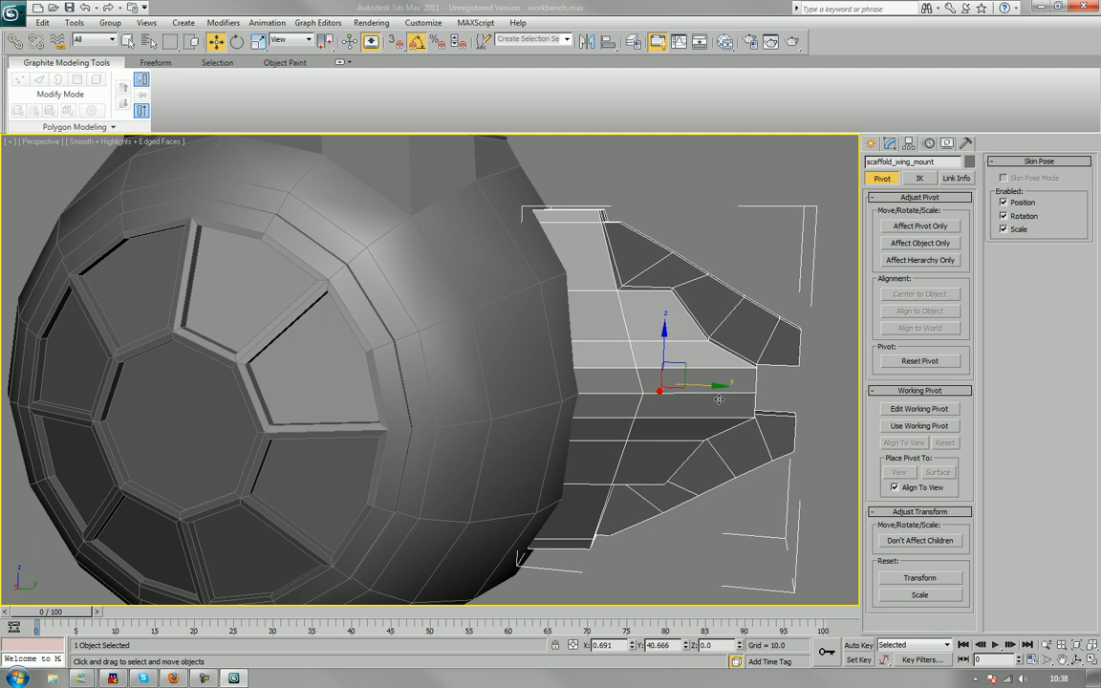
pyautogui.press('z')
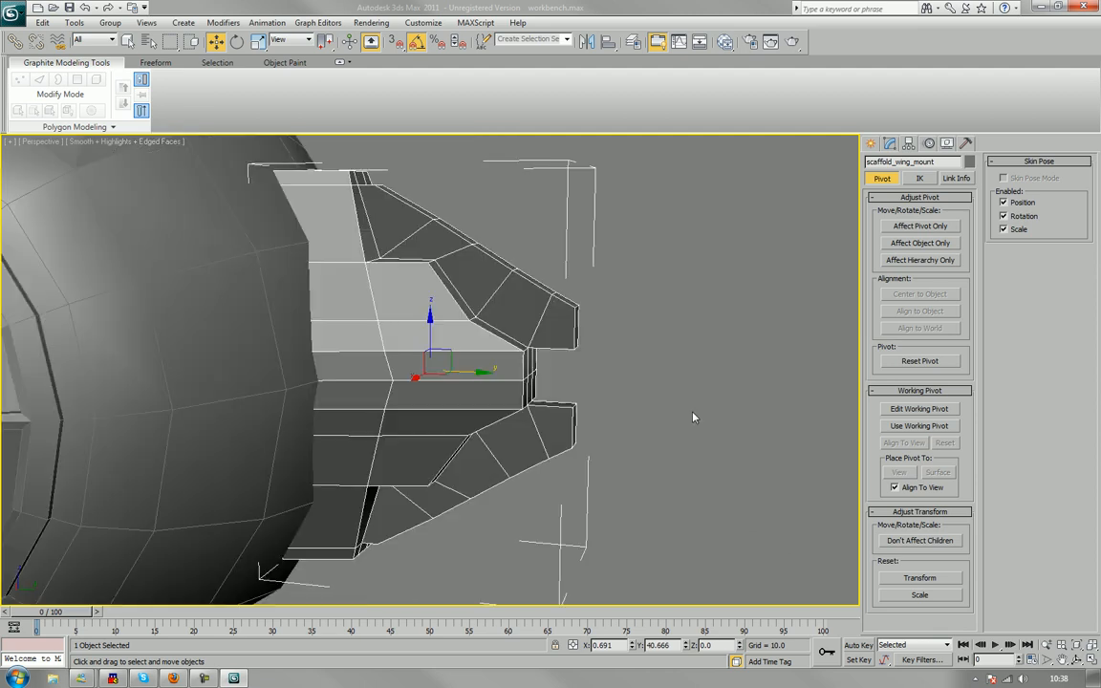
pyautogui.press('f')
pyautogui.press('l')
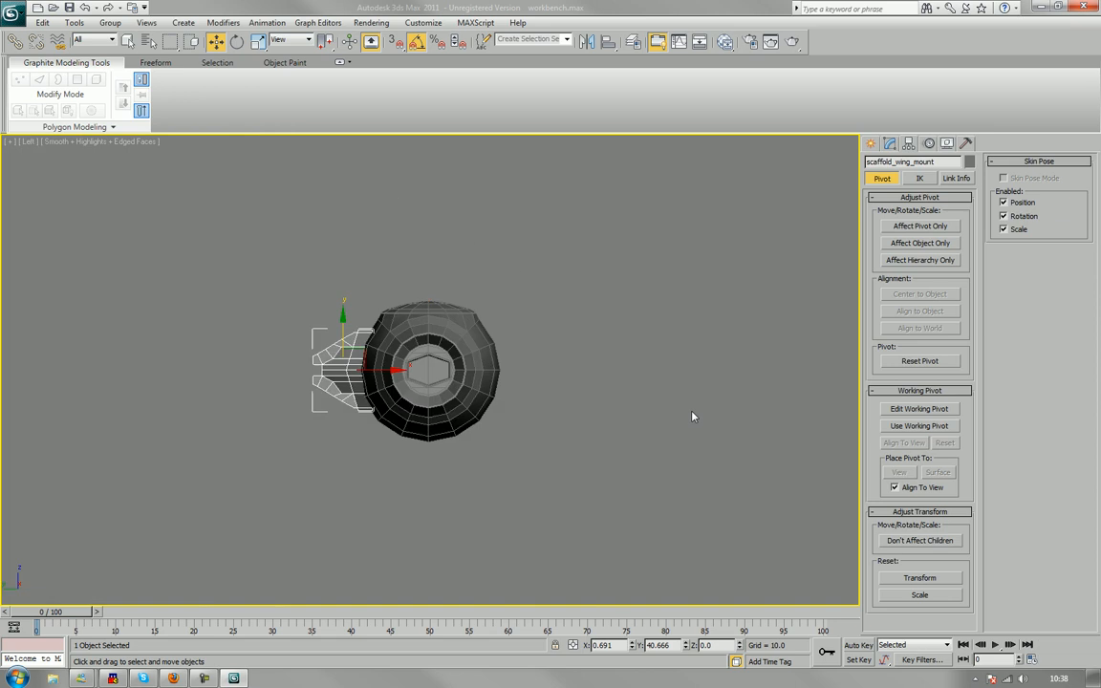
pyautogui.press('z')
pyautogui.moveTo(621, 349); pyautogui.dragTo(627, 399, button='middle')
pyautogui.scroll(2, 623, 392)
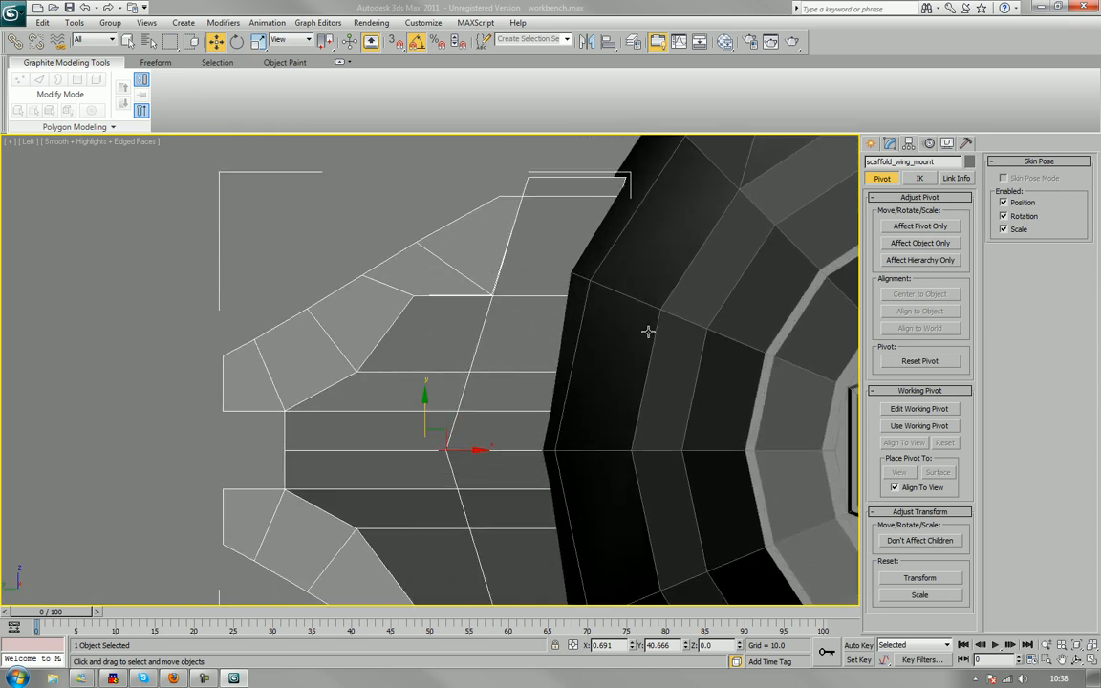
pyautogui.moveTo(648, 331); pyautogui.dragTo(632, 293, button='middle')
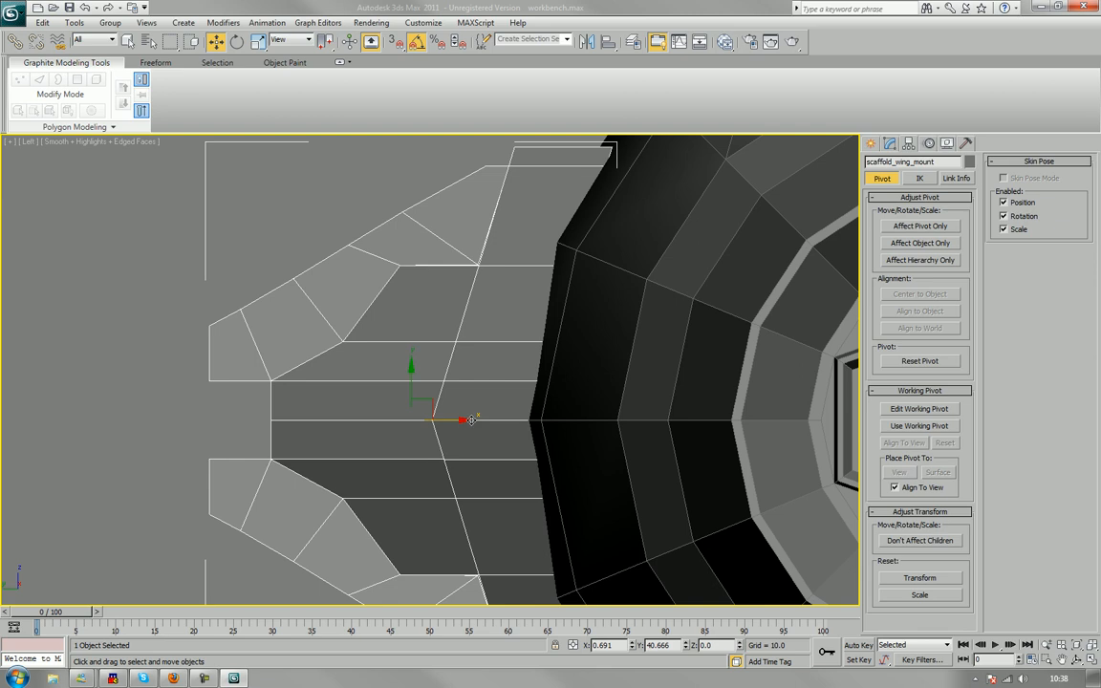
pyautogui.moveTo(472, 420); pyautogui.dragTo(475, 421)
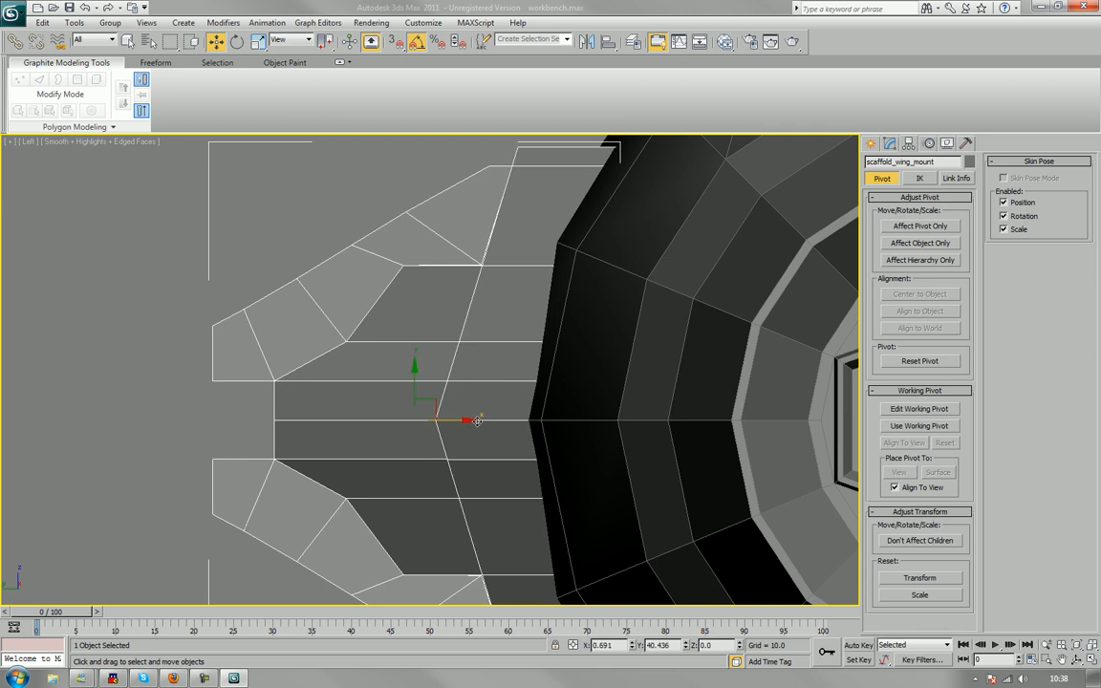
# Try to move the wing mount's inner edge vertices onto the corner of the hull's outline in the left view.
pyautogui.moveTo(568, 359); pyautogui.dragTo(520, 404, button='middle')
pyautogui.press('F3')
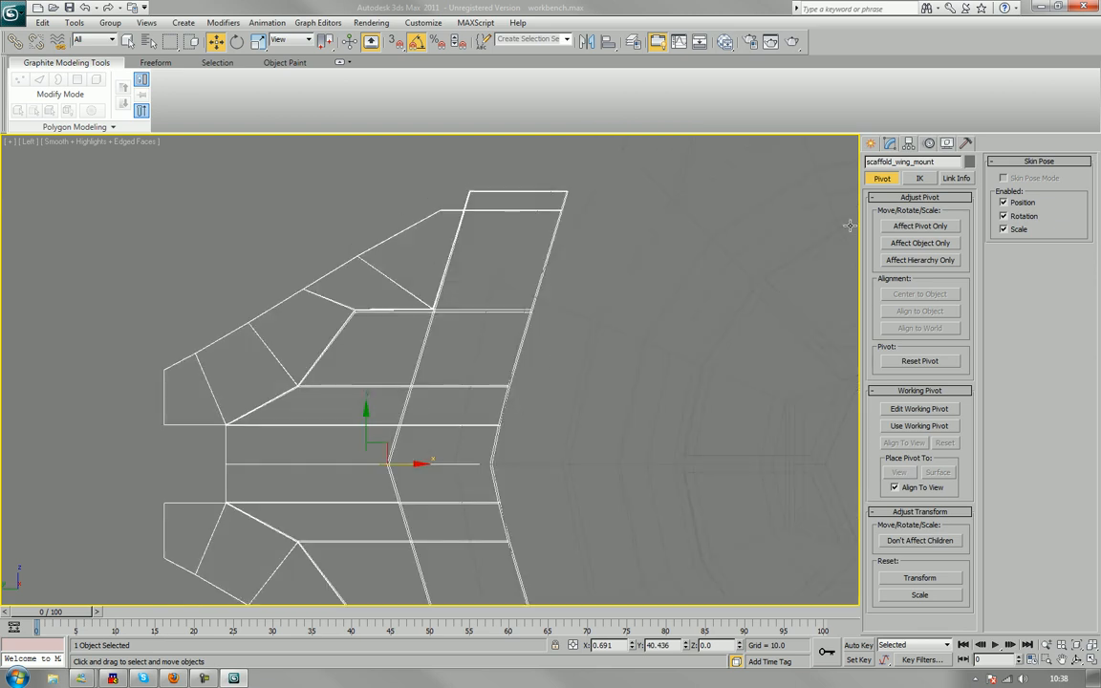
pyautogui.click(889, 145)
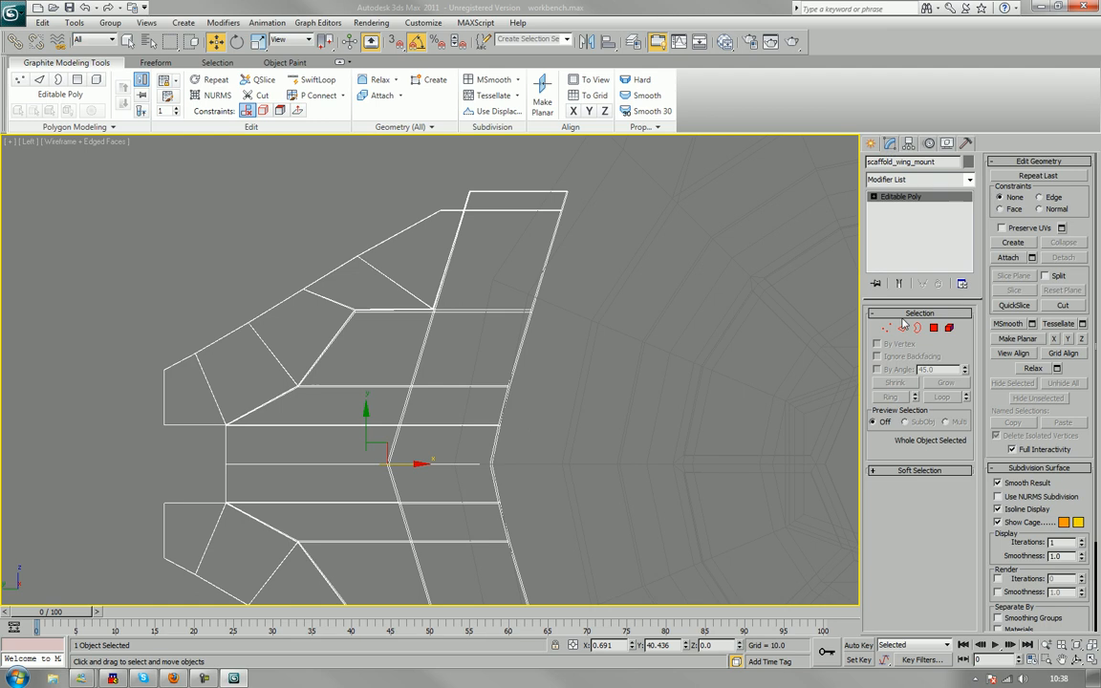
pyautogui.click(886, 328)
pyautogui.press('F3')
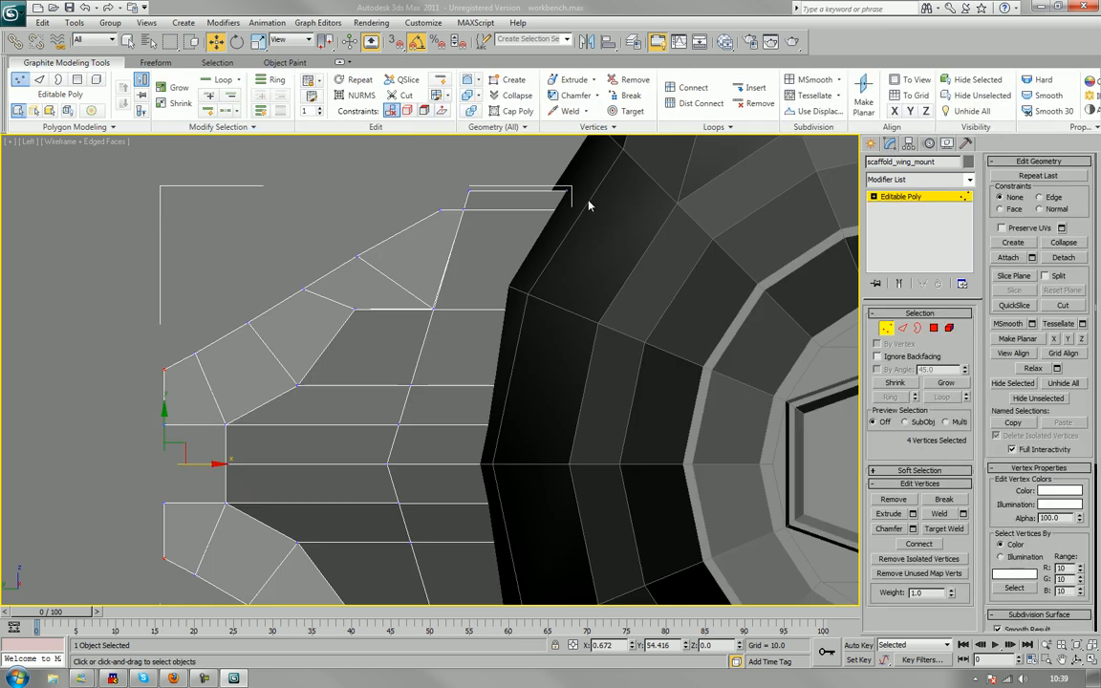
pyautogui.moveTo(590, 205)
pyautogui.mouseDown()
pyautogui.moveTo(516, 184)
pyautogui.moveTo(548, 229)
pyautogui.moveTo(587, 210)
pyautogui.mouseUp()
pyautogui.press('F3')
pyautogui.press('F3')
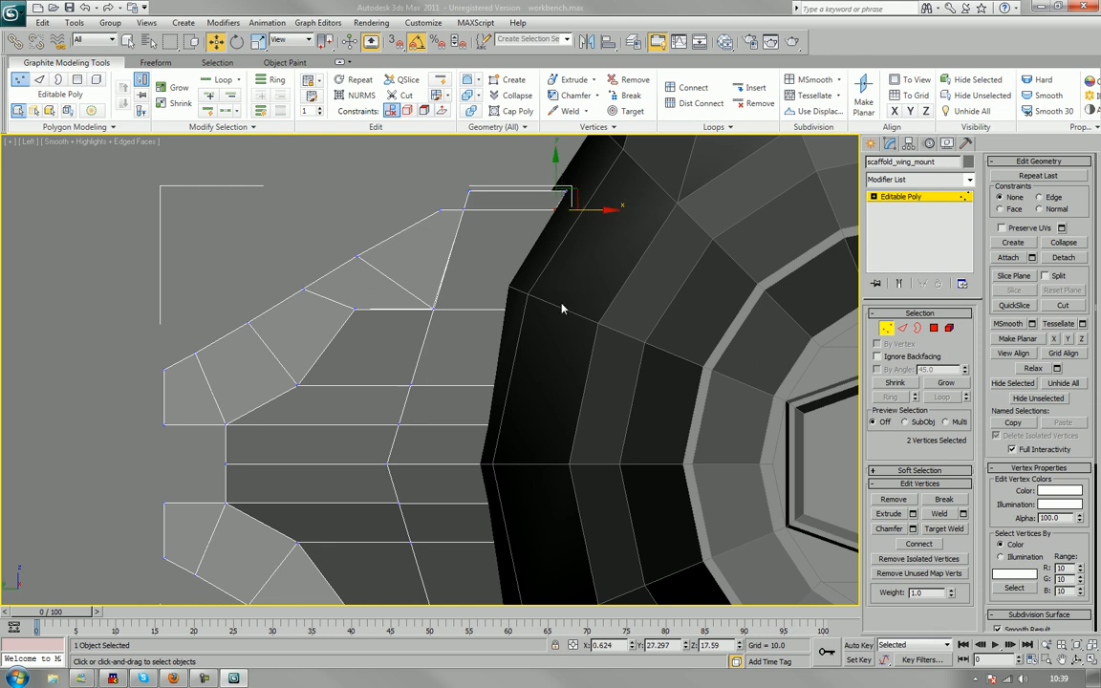
pyautogui.moveTo(562, 299); pyautogui.dragTo(503, 334)
pyautogui.moveTo(572, 311); pyautogui.dragTo(530, 268)
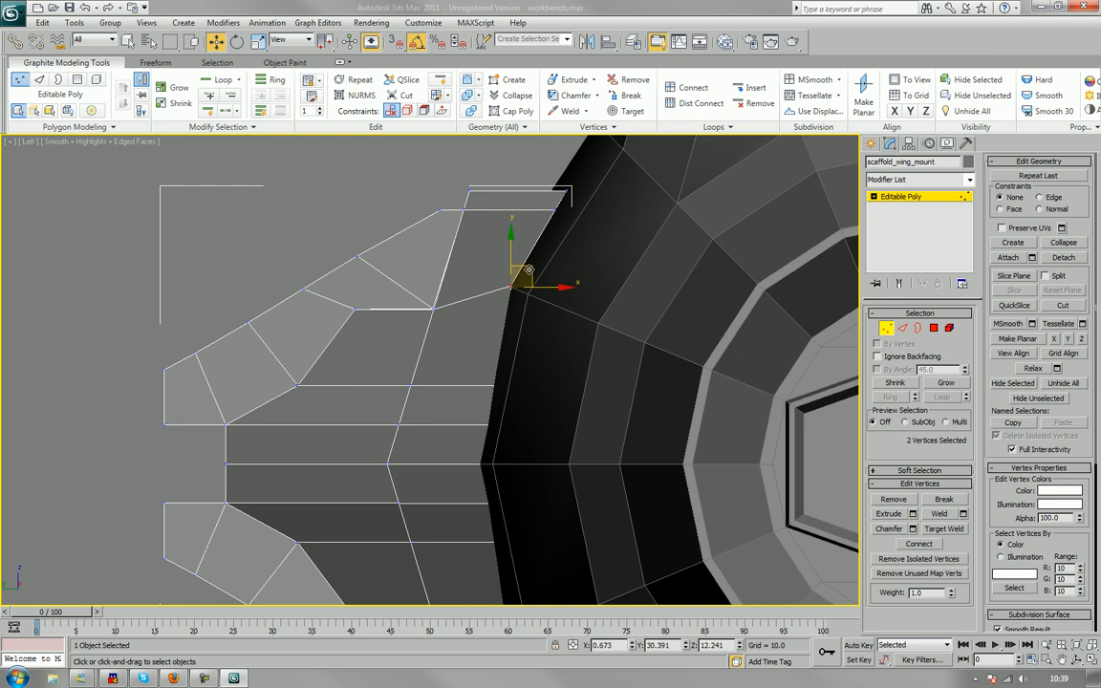
pyautogui.press('p')
pyautogui.moveTo(528, 271)
pyautogui.keyDown('alt'); pyautogui.mouseDown(button='middle')
pyautogui.moveTo(433, 270)
pyautogui.moveTo(475, 275)
pyautogui.moveTo(530, 314)
pyautogui.moveTo(482, 314)
pyautogui.moveTo(573, 327)
pyautogui.moveTo(545, 312)
pyautogui.moveTo(509, 413)
pyautogui.moveTo(510, 350)
pyautogui.moveTo(457, 413)
pyautogui.moveTo(461, 469)
pyautogui.moveTo(475, 470)
pyautogui.moveTo(518, 530)
pyautogui.moveTo(555, 430)
pyautogui.moveTo(590, 421)
pyautogui.moveTo(460, 449)
pyautogui.moveTo(509, 459)
pyautogui.moveTo(474, 449)
pyautogui.moveTo(478, 437)
pyautogui.moveTo(460, 471)
pyautogui.moveTo(410, 480)
pyautogui.mouseUp(button='middle'); pyautogui.keyUp('alt')
pyautogui.hotkey('ctrl', 'z')
pyautogui.hotkey('ctrl', 'z')
# Select the polygons on one side face of the wing mount, from the upper middle part down to its lower end.
pyautogui.scroll(-5, 479, 438)
pyautogui.click(932, 328)
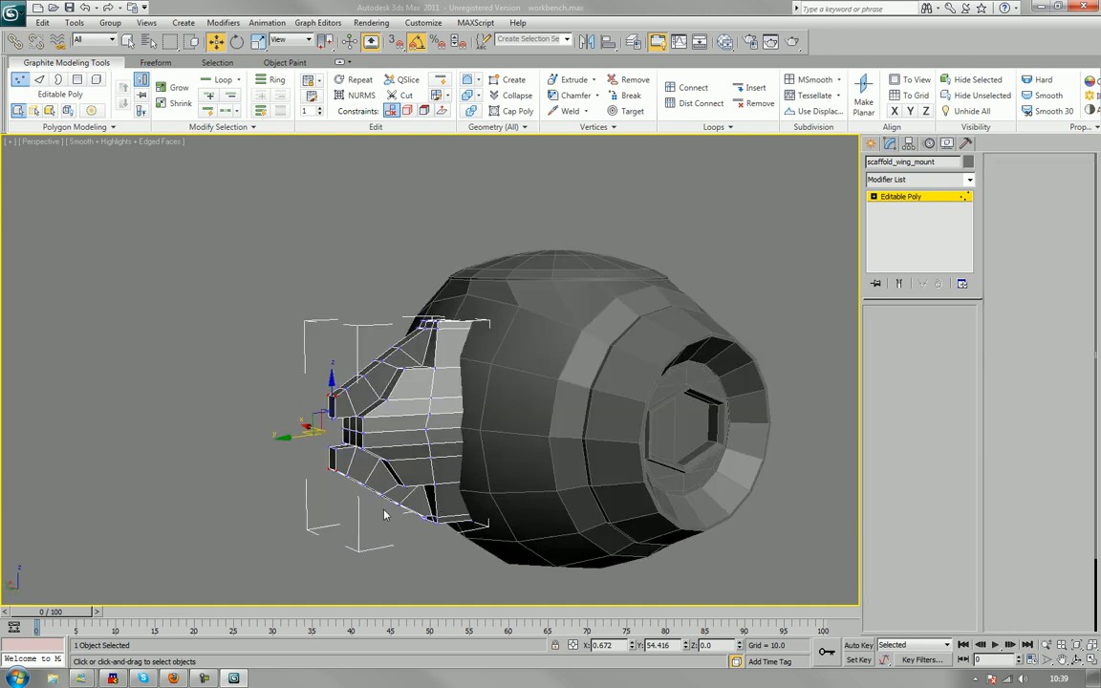
pyautogui.click(438, 386)
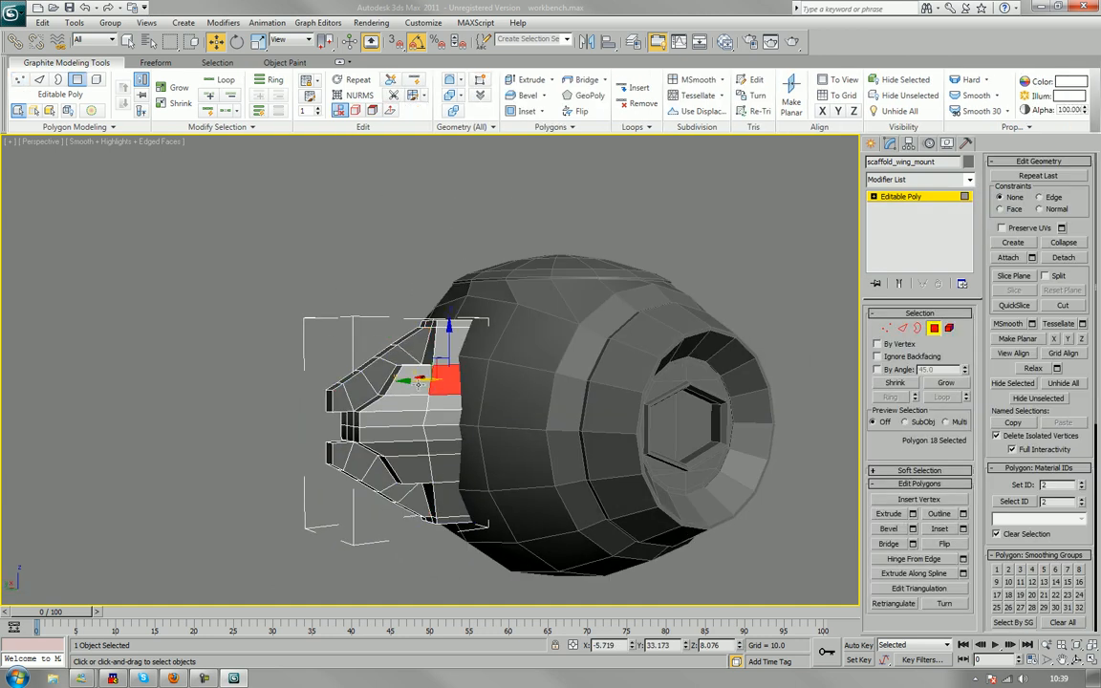
pyautogui.keyDown('shift'); pyautogui.click(413, 406); pyautogui.keyUp('shift')
pyautogui.keyDown('ctrl'); pyautogui.click(409, 431); pyautogui.keyUp('ctrl')
pyautogui.keyDown('ctrl'); pyautogui.click(421, 418); pyautogui.keyUp('ctrl')
pyautogui.keyDown('ctrl'); pyautogui.click(444, 403); pyautogui.keyUp('ctrl')
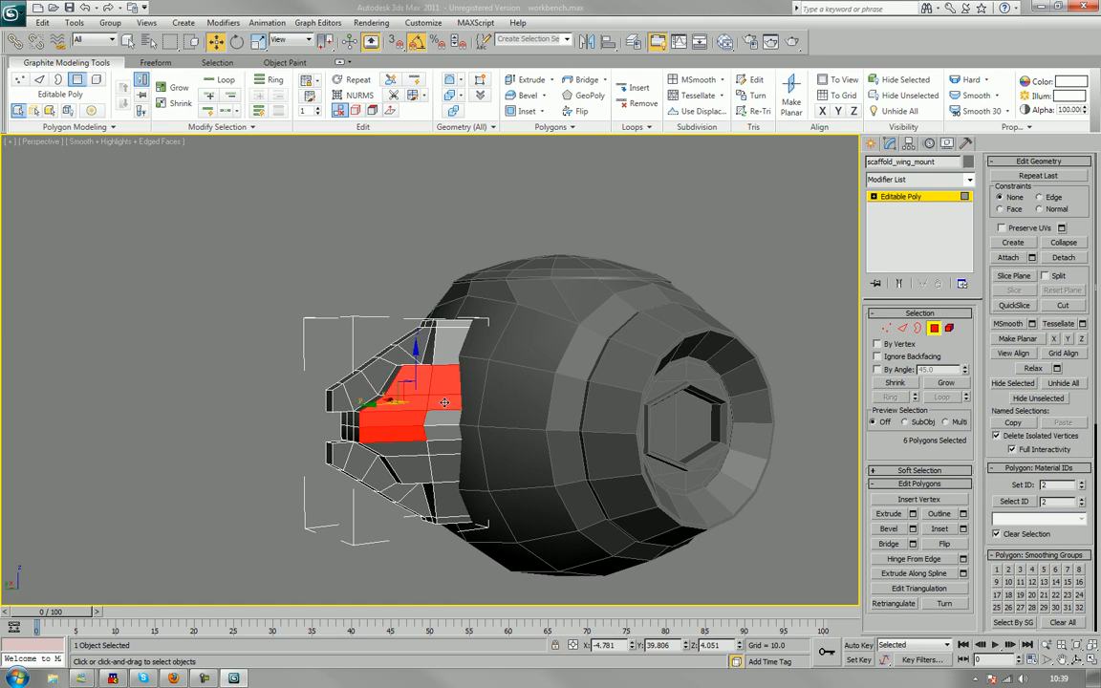
pyautogui.keyDown('ctrl'); pyautogui.click(444, 418); pyautogui.keyUp('ctrl')
pyautogui.keyDown('ctrl'); pyautogui.click(440, 447); pyautogui.keyUp('ctrl')
pyautogui.keyDown('ctrl'); pyautogui.click(414, 450); pyautogui.keyUp('ctrl')
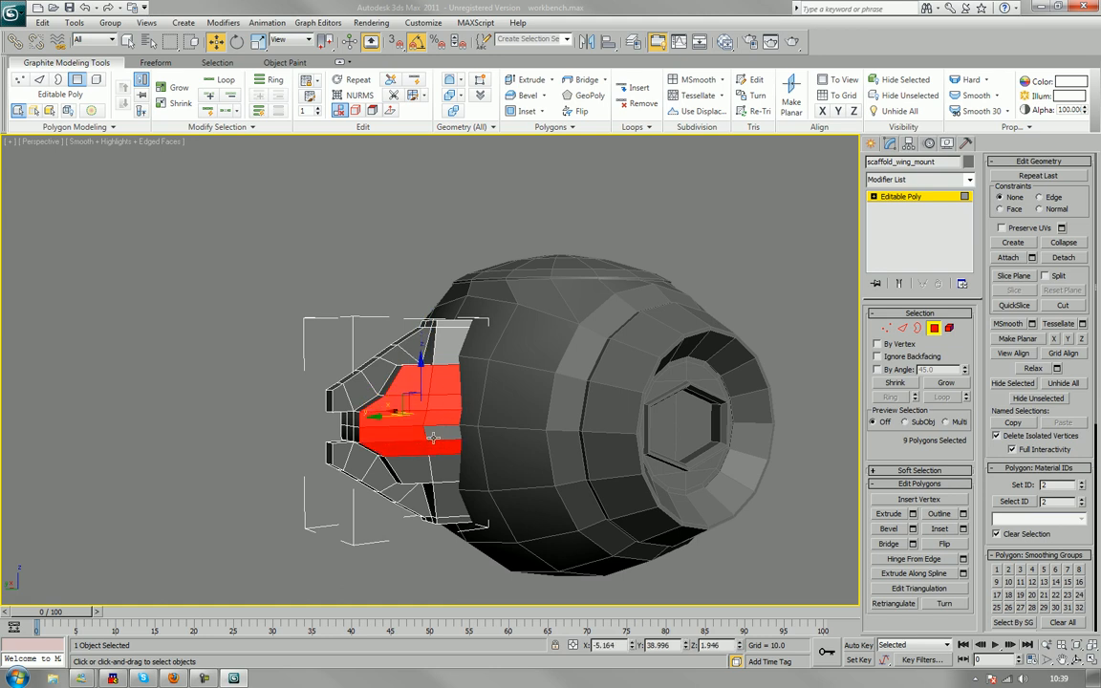
pyautogui.keyDown('ctrl'); pyautogui.click(438, 435); pyautogui.keyUp('ctrl')
pyautogui.keyDown('ctrl'); pyautogui.click(415, 468); pyautogui.keyUp('ctrl')
pyautogui.keyDown('ctrl'); pyautogui.click(448, 468); pyautogui.keyUp('ctrl')
pyautogui.keyDown('ctrl'); pyautogui.click(452, 498); pyautogui.keyUp('ctrl')
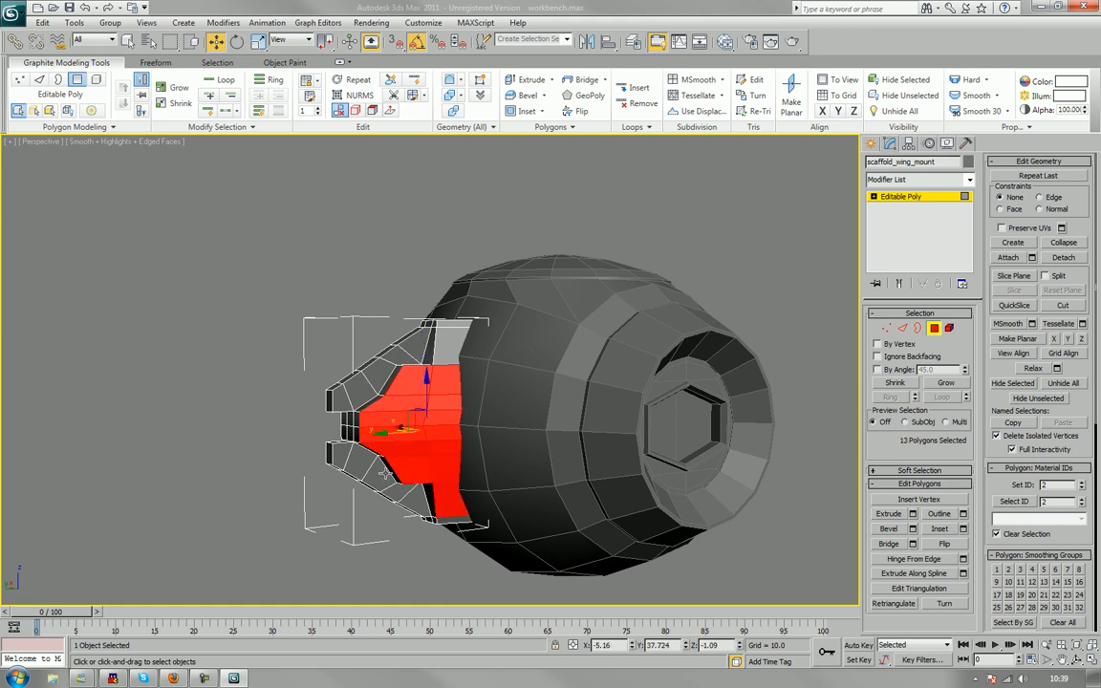
# Add the middle column of polygons next to the hull on the mount's opposite side face to the selection.
pyautogui.keyDown('alt'); pyautogui.moveTo(384, 472); pyautogui.dragTo(484, 472, button='middle'); pyautogui.keyUp('alt')
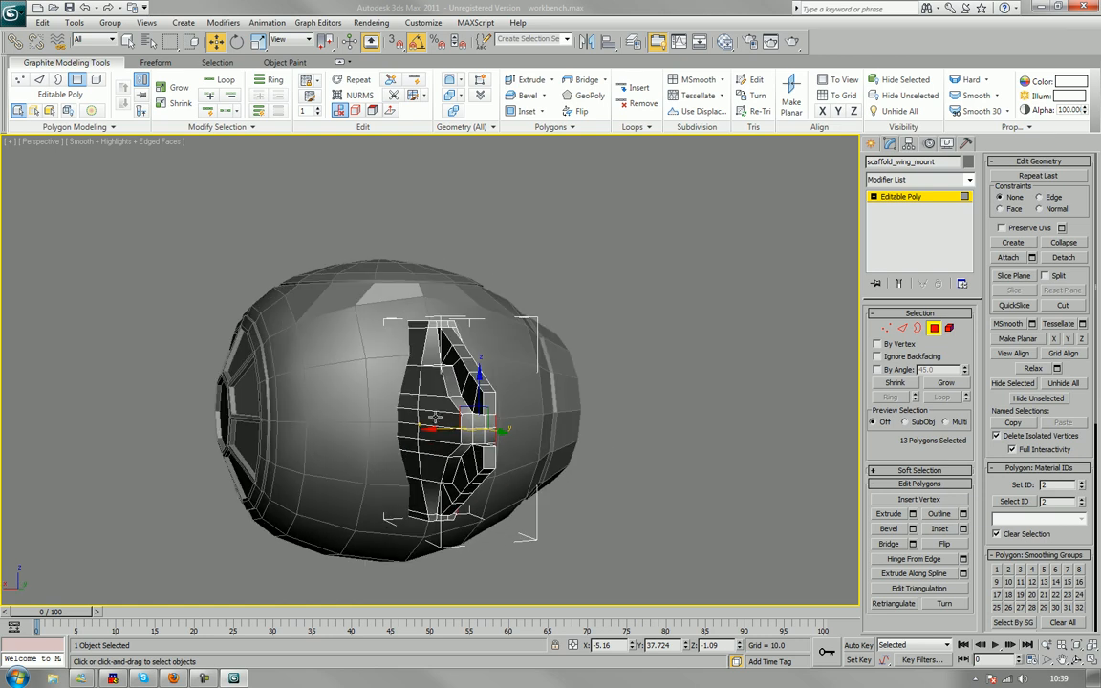
pyautogui.keyDown('ctrl'); pyautogui.click(411, 383); pyautogui.keyUp('ctrl')
pyautogui.keyDown('ctrl'); pyautogui.click(411, 402); pyautogui.keyUp('ctrl')
pyautogui.keyDown('ctrl'); pyautogui.click(411, 418); pyautogui.keyUp('ctrl')
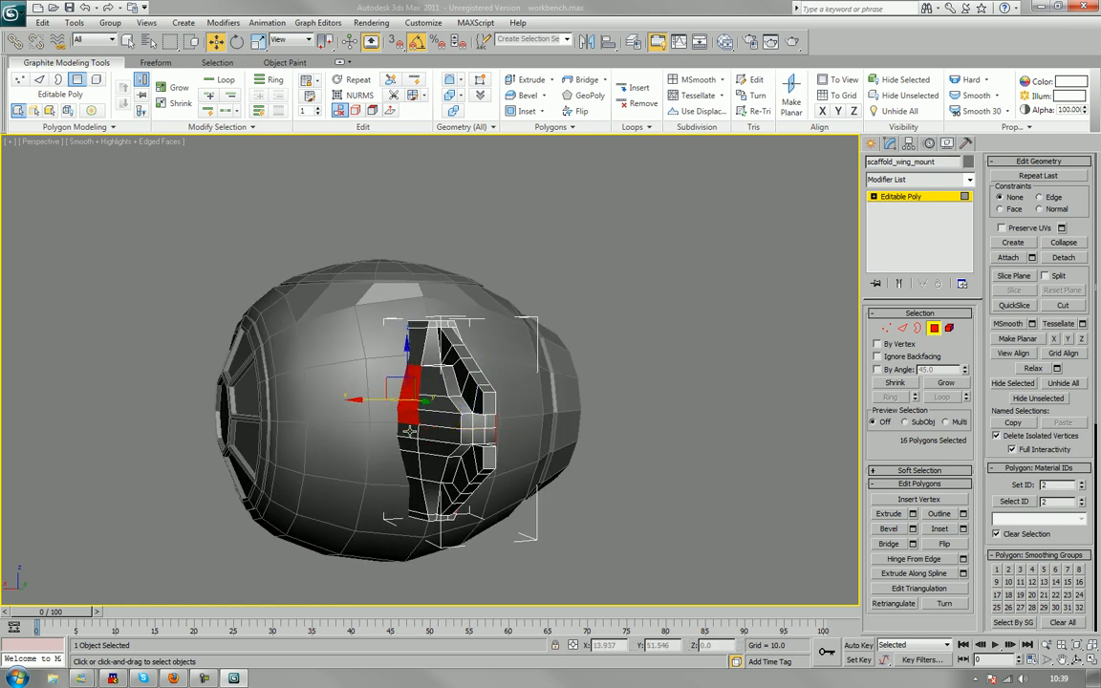
pyautogui.keyDown('ctrl'); pyautogui.click(411, 433); pyautogui.keyUp('ctrl')
pyautogui.keyDown('ctrl'); pyautogui.click(409, 447); pyautogui.keyUp('ctrl')
pyautogui.keyDown('ctrl'); pyautogui.click(412, 463); pyautogui.keyUp('ctrl')
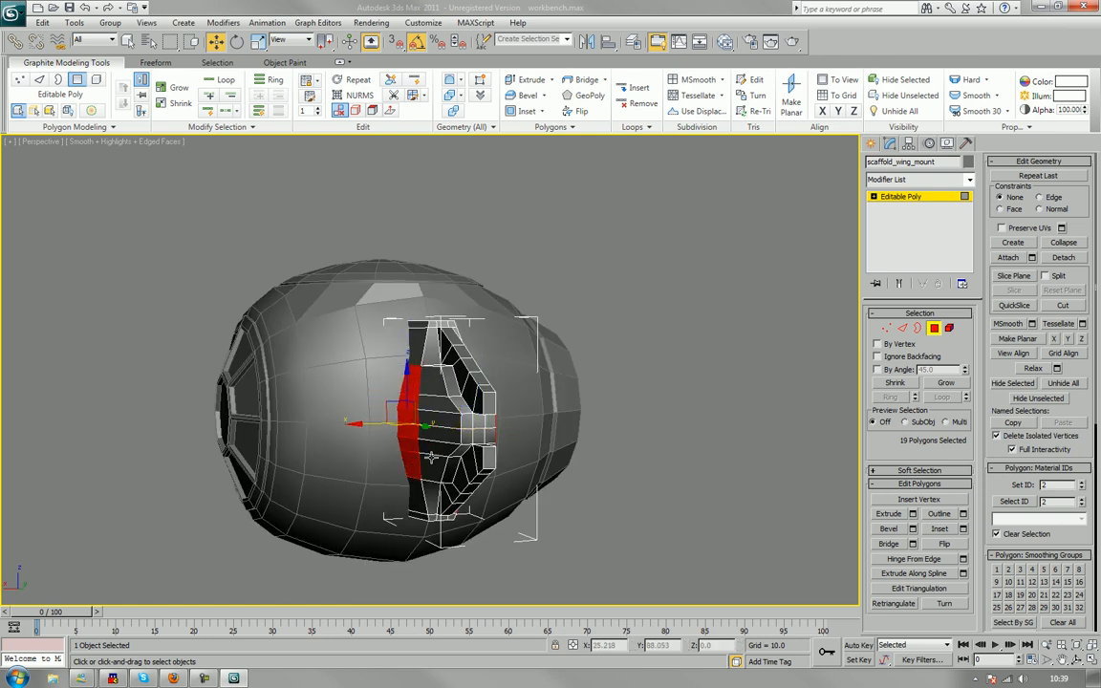
# Add the remaining upper, central and lower side polygons so both side faces of the wing mount are fully selected.
pyautogui.keyDown('alt'); pyautogui.moveTo(435, 455); pyautogui.dragTo(343, 451, button='middle'); pyautogui.keyUp('alt')
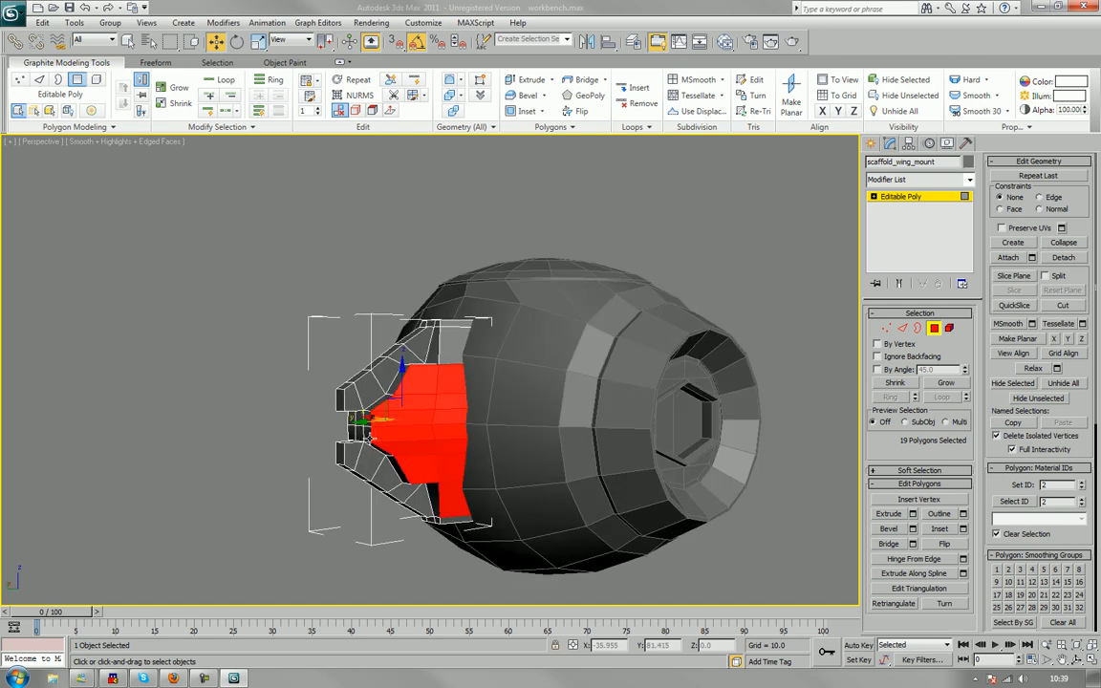
pyautogui.keyDown('ctrl'); pyautogui.click(453, 340); pyautogui.keyUp('ctrl')
pyautogui.moveTo(378, 347)
pyautogui.keyDown('alt'); pyautogui.mouseDown(button='middle')
pyautogui.moveTo(449, 348)
pyautogui.moveTo(397, 345)
pyautogui.mouseUp(button='middle'); pyautogui.keyUp('alt')
pyautogui.keyDown('ctrl'); pyautogui.click(414, 348); pyautogui.keyUp('ctrl')
pyautogui.keyDown('ctrl'); pyautogui.click(435, 387); pyautogui.keyUp('ctrl')
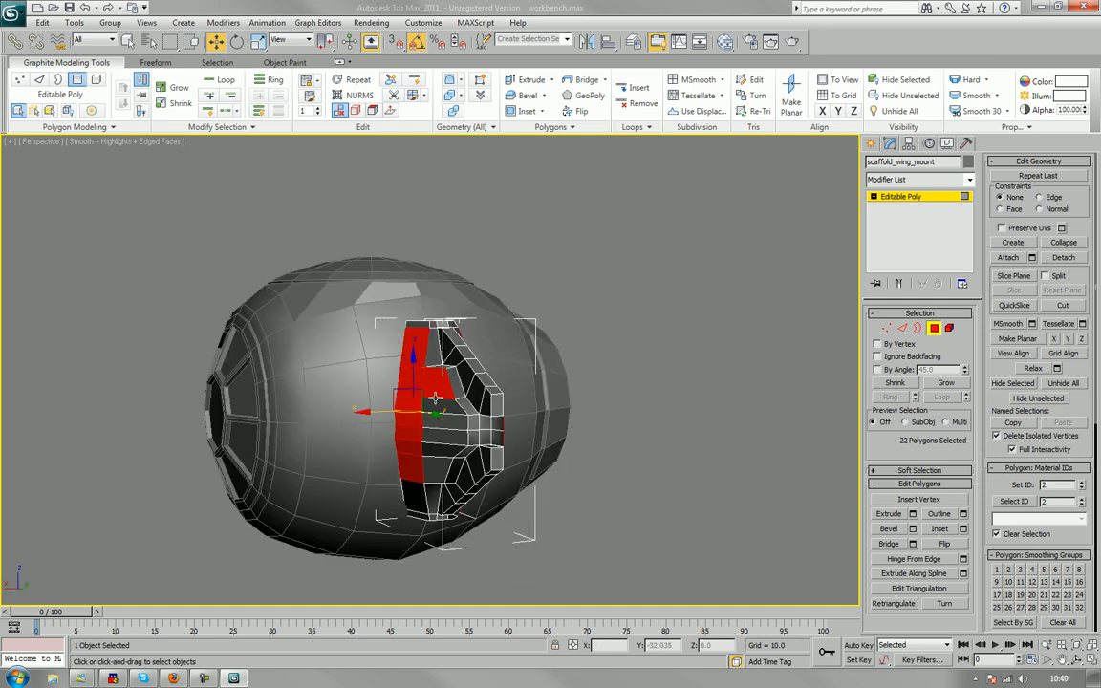
pyautogui.moveTo(435, 405); pyautogui.dragTo(436, 406)
pyautogui.press('q')
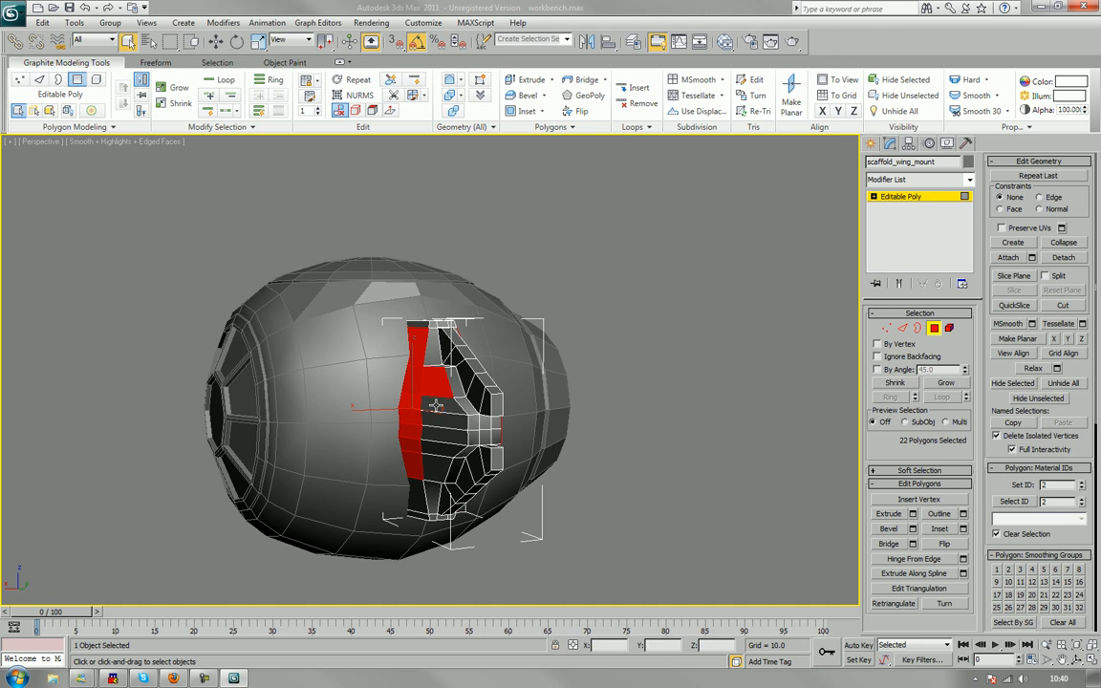
pyautogui.keyDown('ctrl'); pyautogui.click(435, 406); pyautogui.keyUp('ctrl')
pyautogui.keyDown('ctrl'); pyautogui.click(435, 420); pyautogui.keyUp('ctrl')
pyautogui.keyDown('ctrl'); pyautogui.click(431, 436); pyautogui.keyUp('ctrl')
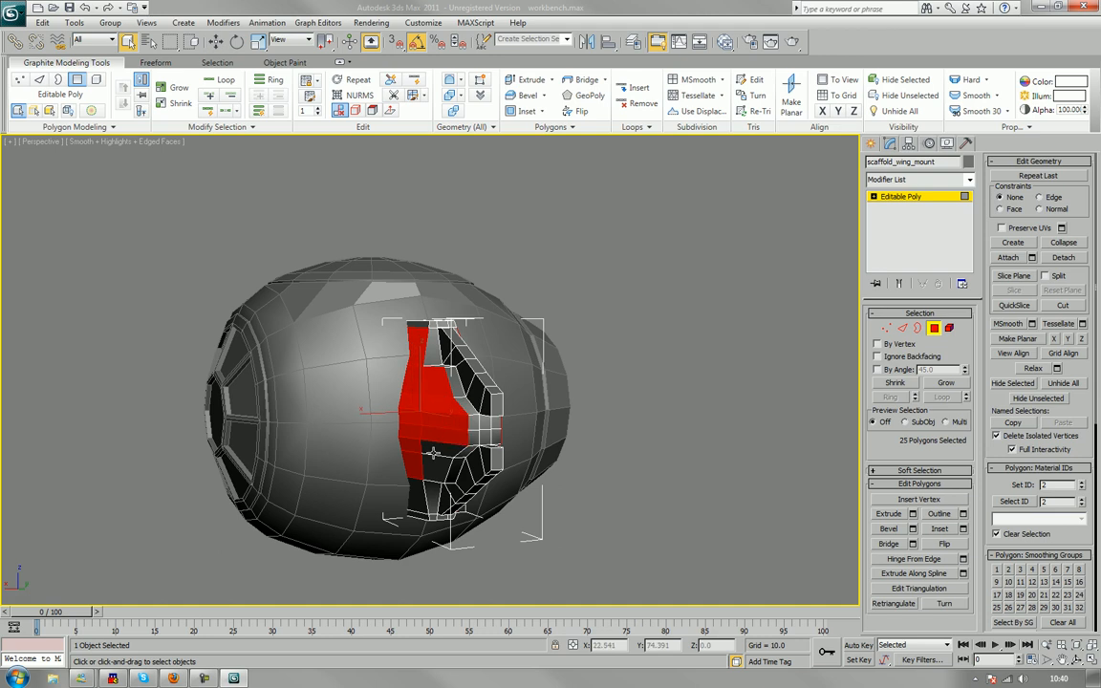
pyautogui.keyDown('ctrl'); pyautogui.click(433, 451); pyautogui.keyUp('ctrl')
pyautogui.keyDown('ctrl'); pyautogui.click(430, 467); pyautogui.keyUp('ctrl')
pyautogui.keyDown('ctrl'); pyautogui.click(418, 488); pyautogui.keyUp('ctrl')
# Scale the selected side polygons of the wing mount down slightly along X.
pyautogui.press('w')
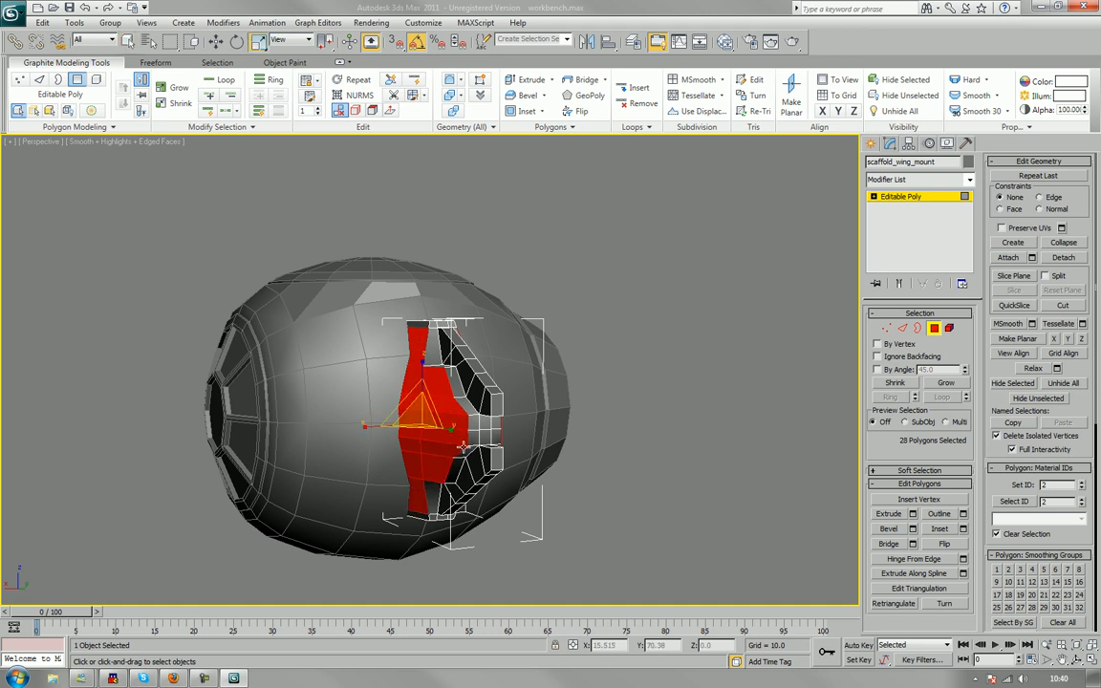
pyautogui.moveTo(369, 424)
pyautogui.mouseDown()
pyautogui.moveTo(351, 424)
pyautogui.moveTo(383, 423)
pyautogui.mouseUp()
pyautogui.keyDown('alt'); pyautogui.moveTo(383, 423); pyautogui.dragTo(455, 503, button='middle'); pyautogui.keyUp('alt')
pyautogui.scroll(3, 440, 439)
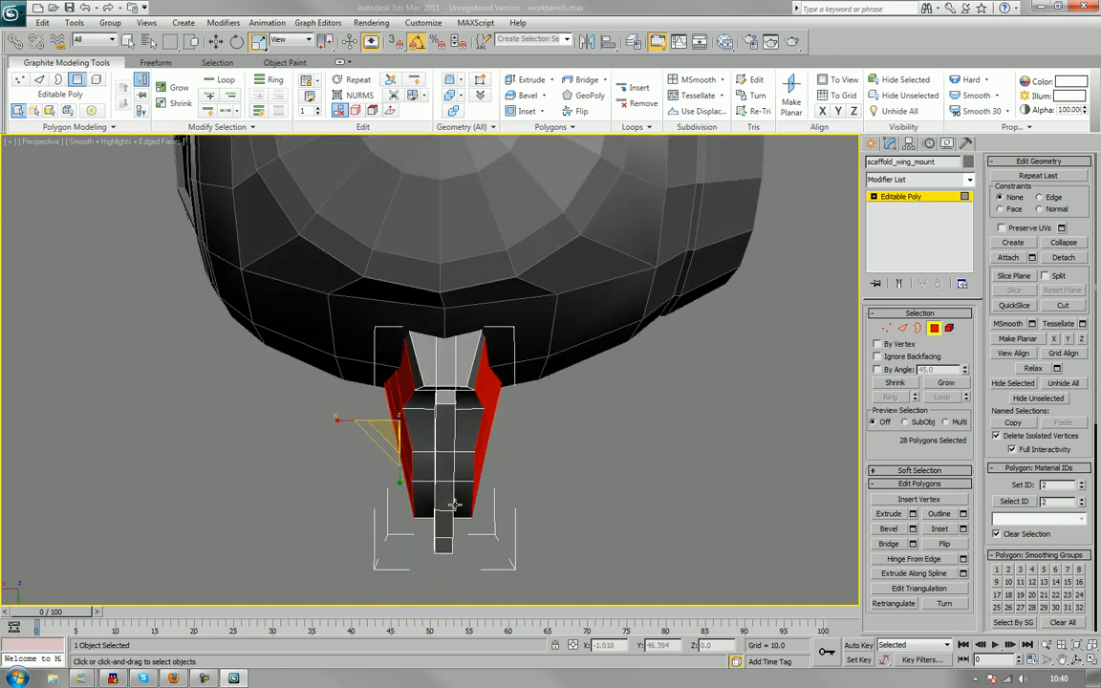
# In the top view, move all vertices of the mount's positive-X side face inward along X toward the central strut.
pyautogui.press('t')
pyautogui.press('z')
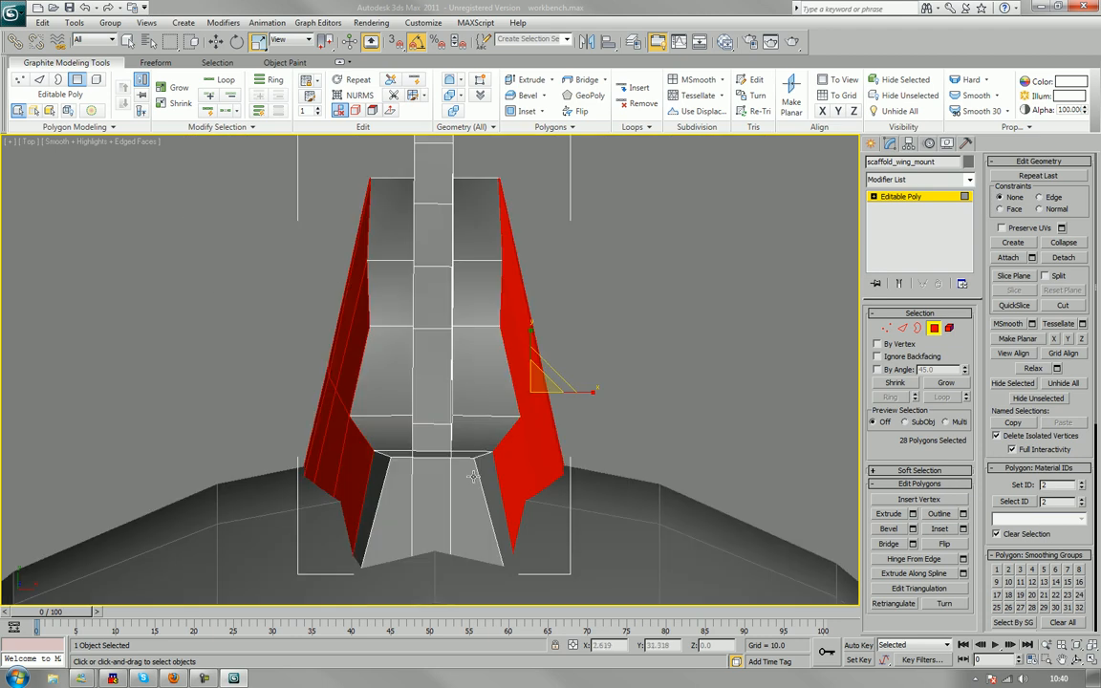
pyautogui.moveTo(479, 437); pyautogui.dragTo(531, 475, button='middle')
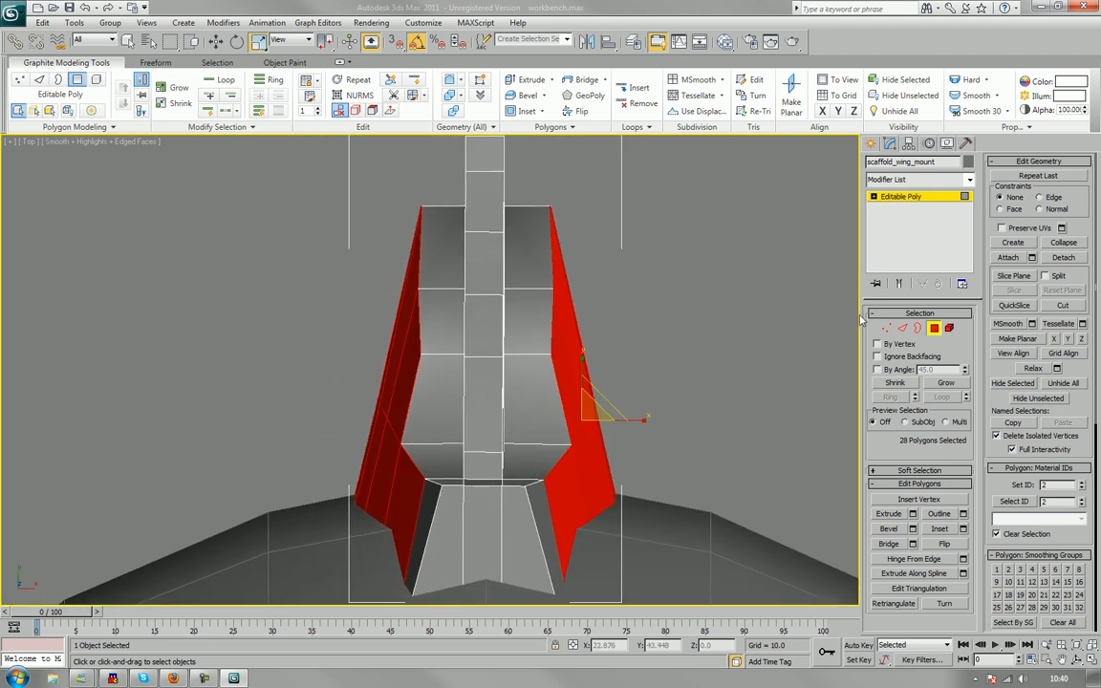
pyautogui.press('1')
pyautogui.moveTo(664, 180); pyautogui.dragTo(523, 620)
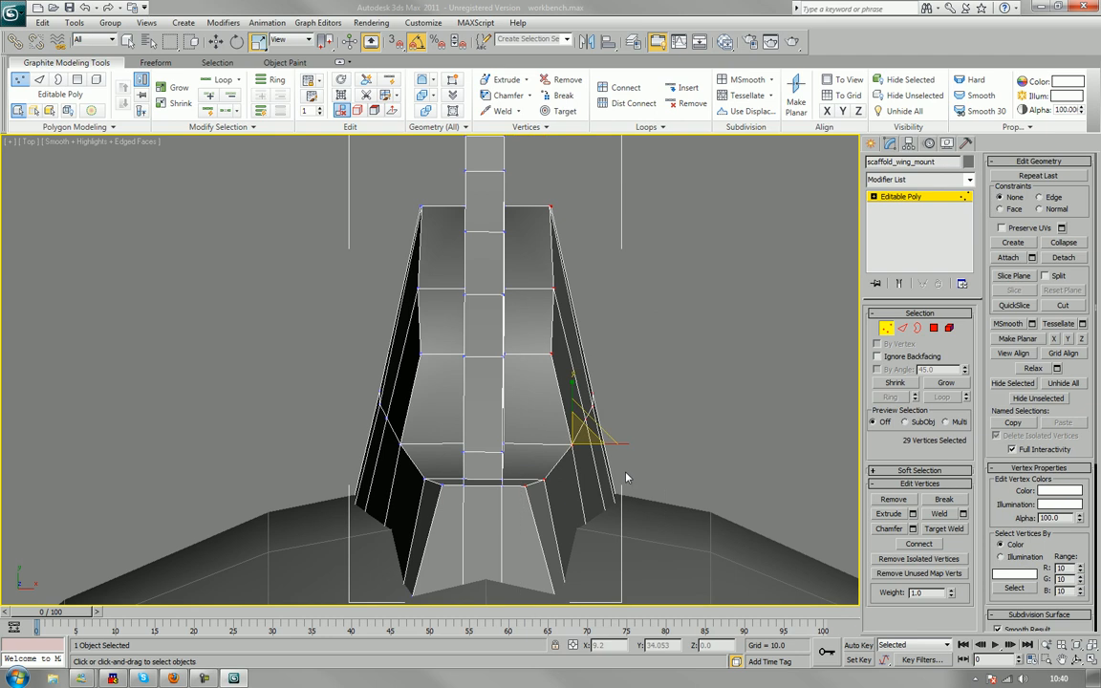
pyautogui.press('w')
pyautogui.moveTo(620, 446); pyautogui.dragTo(593, 447)
# Move all vertices of the mount's negative-X side face inward along X to match, and leave vertex editing.
pyautogui.moveTo(305, 180); pyautogui.dragTo(439, 616)
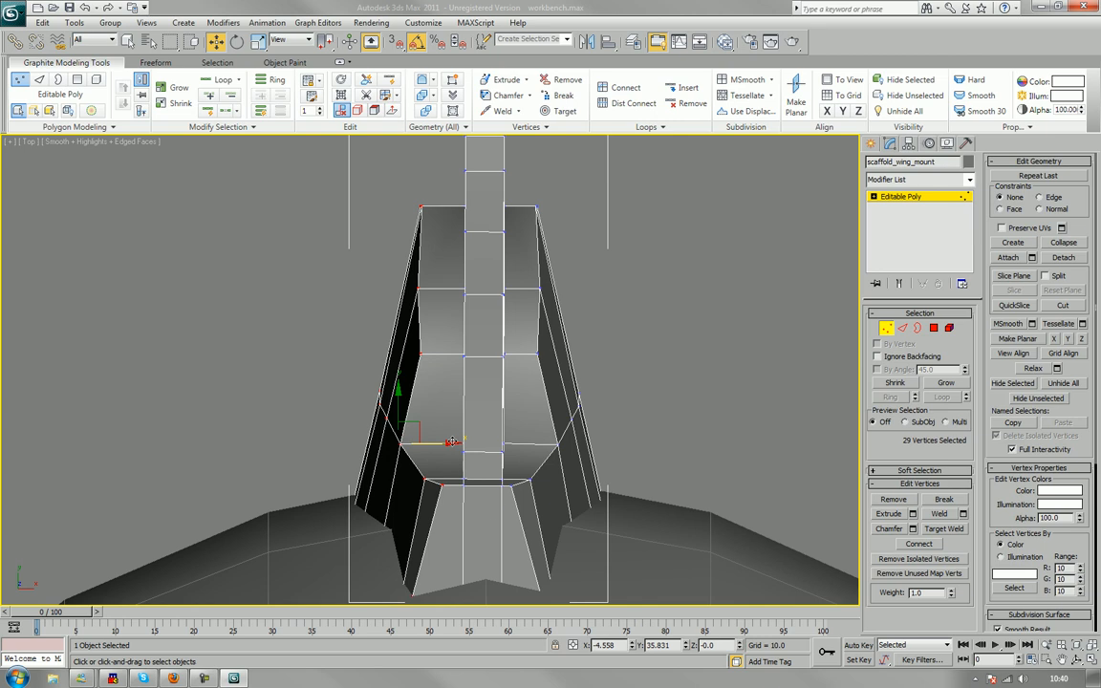
pyautogui.moveTo(452, 441); pyautogui.dragTo(463, 442)
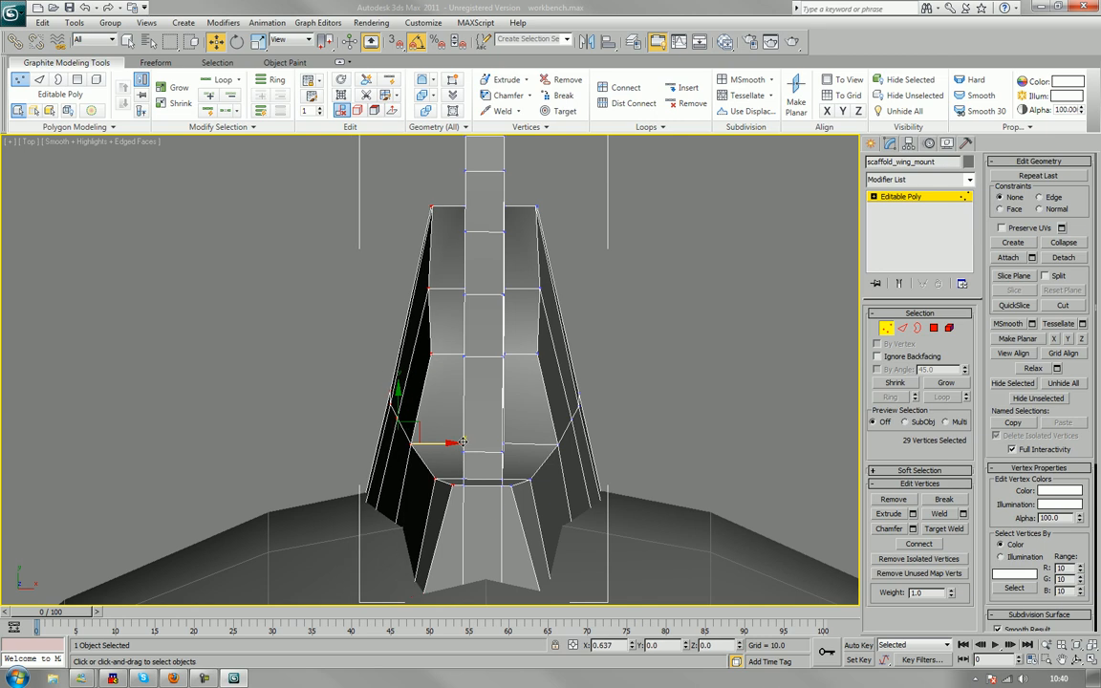
pyautogui.click(704, 355)
pyautogui.click(890, 331)
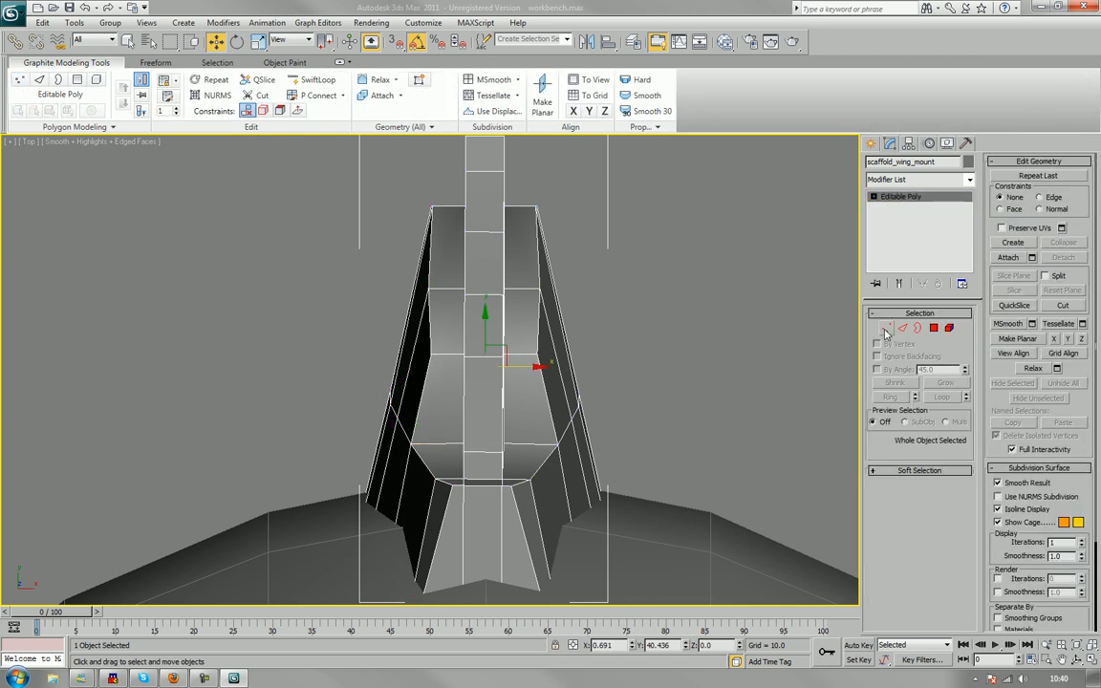
# In perspective, select the four notch-border edges on the wing mount's positive-X side face and move them inward along X by about 1.3 units.
pyautogui.press('p')
pyautogui.press('z')
pyautogui.keyDown('alt'); pyautogui.moveTo(656, 412); pyautogui.dragTo(426, 323, button='middle'); pyautogui.keyUp('alt')
pyautogui.scroll(-5, 426, 290)
pyautogui.scroll(10, 426, 323)
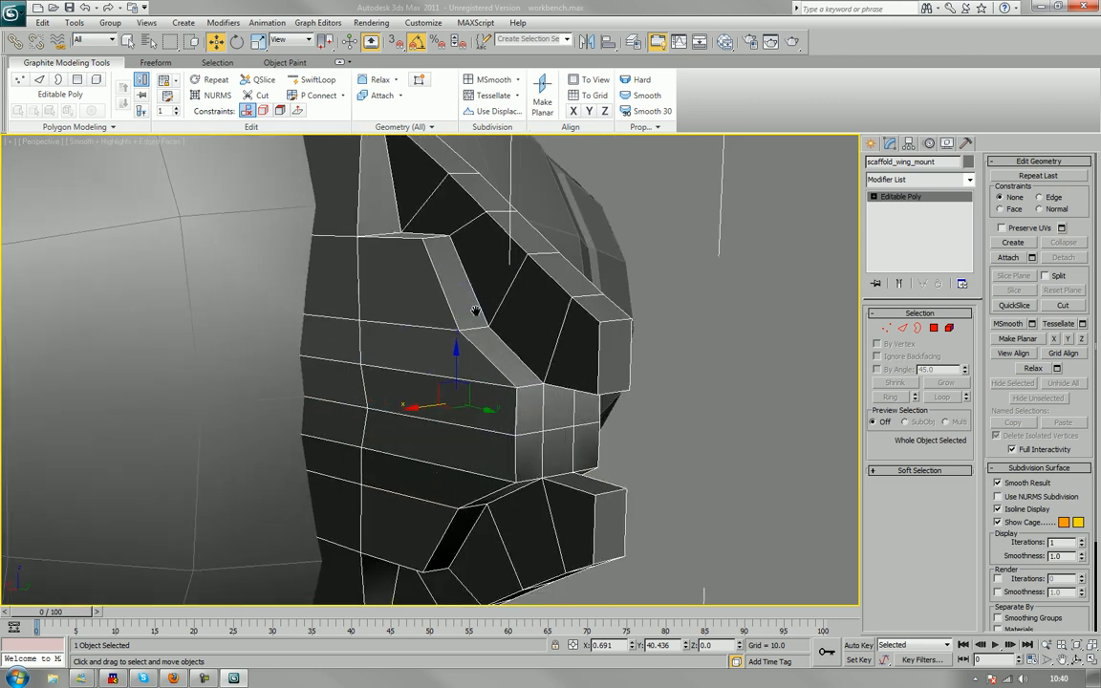
pyautogui.moveTo(475, 311)
pyautogui.keyDown('alt'); pyautogui.mouseDown(button='middle')
pyautogui.moveTo(465, 310)
pyautogui.moveTo(487, 270)
pyautogui.moveTo(468, 312)
pyautogui.mouseUp(button='middle'); pyautogui.keyUp('alt')
pyautogui.click(902, 328)
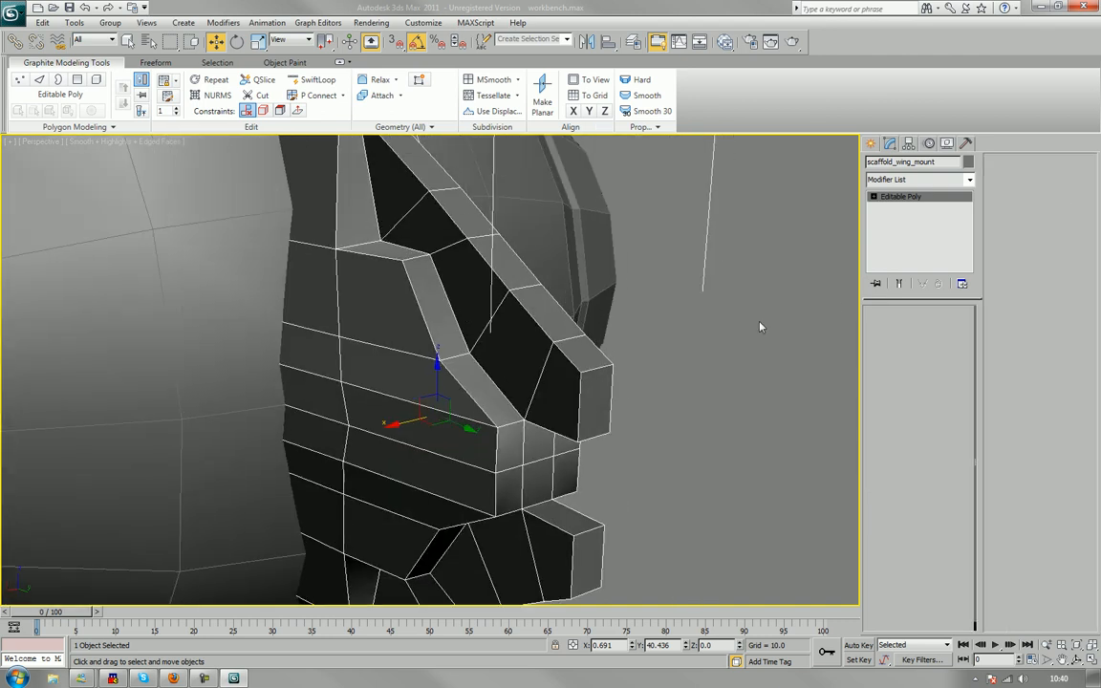
pyautogui.click(434, 341)
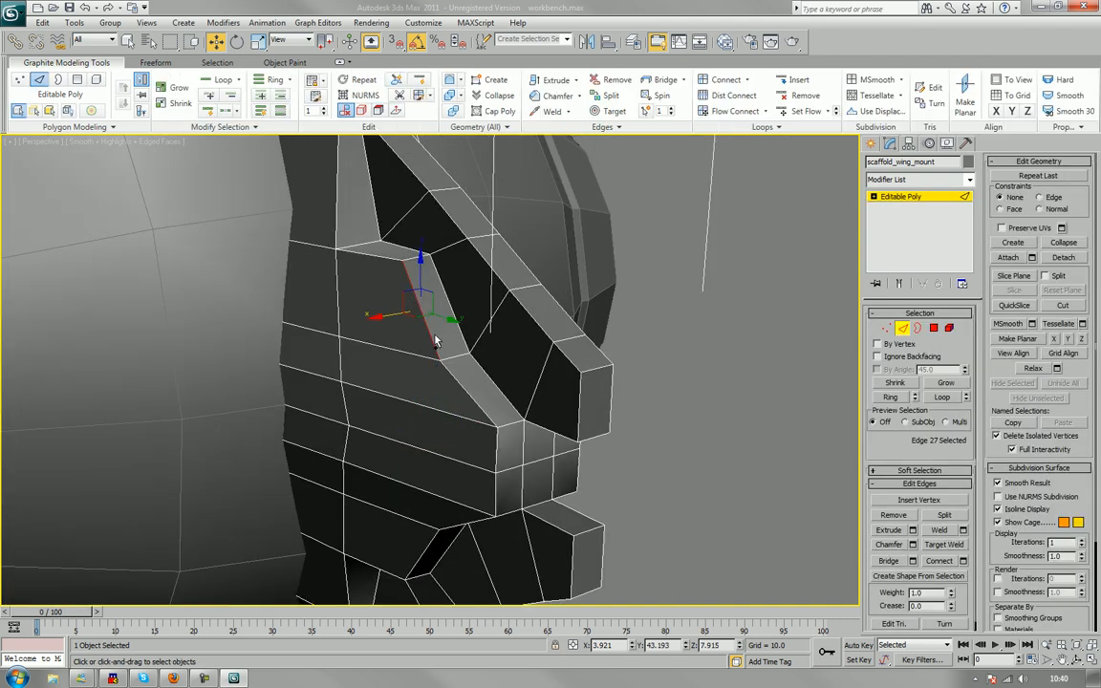
pyautogui.keyDown('ctrl'); pyautogui.click(458, 383); pyautogui.keyUp('ctrl')
pyautogui.keyDown('ctrl'); pyautogui.click(455, 524); pyautogui.keyUp('ctrl')
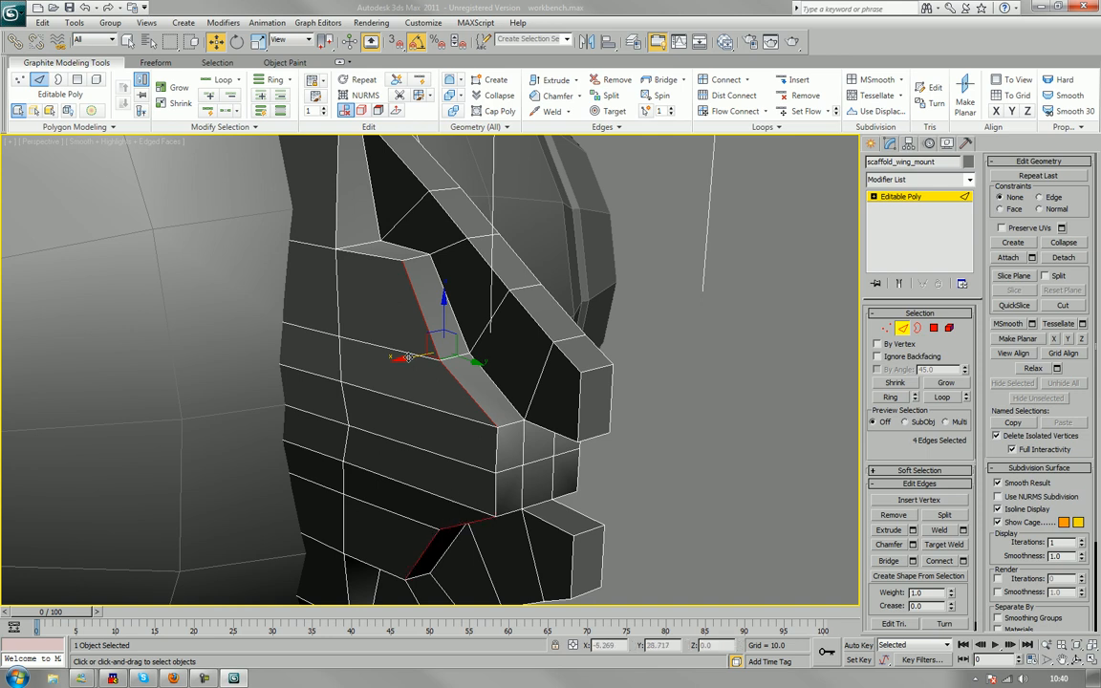
pyautogui.moveTo(409, 358); pyautogui.dragTo(427, 356)
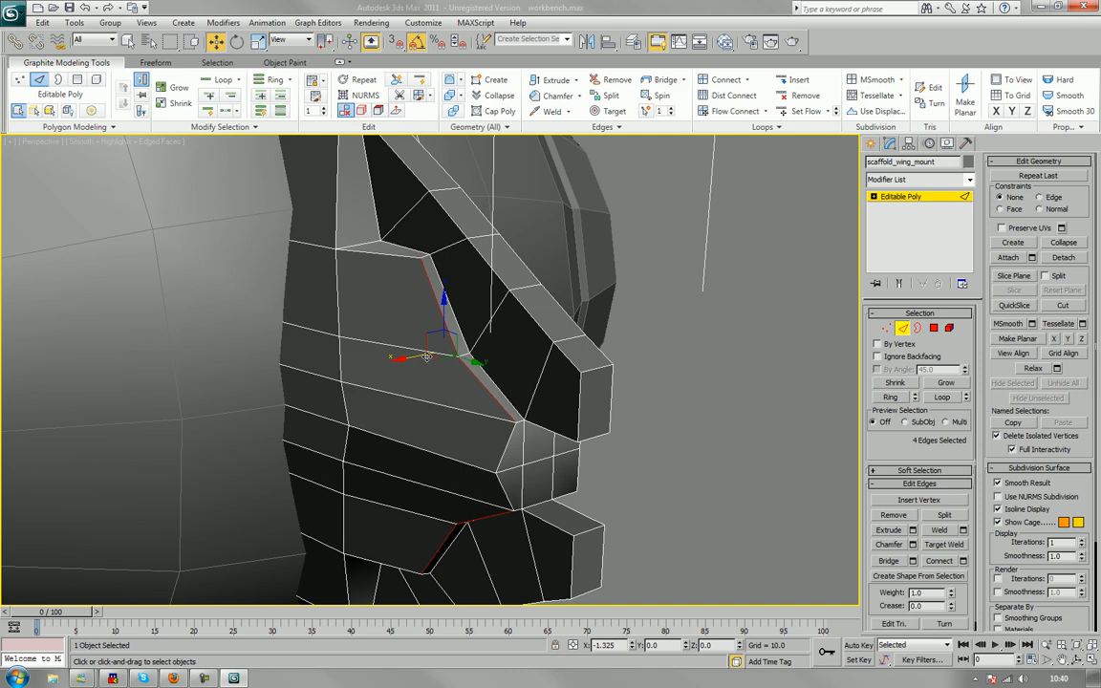
# Move the four matching notch-border edges on the wing mount's negative-X side inward along X, then clear the edge selection.
pyautogui.keyDown('alt'); pyautogui.moveTo(430, 358); pyautogui.dragTo(521, 402, button='middle'); pyautogui.keyUp('alt')
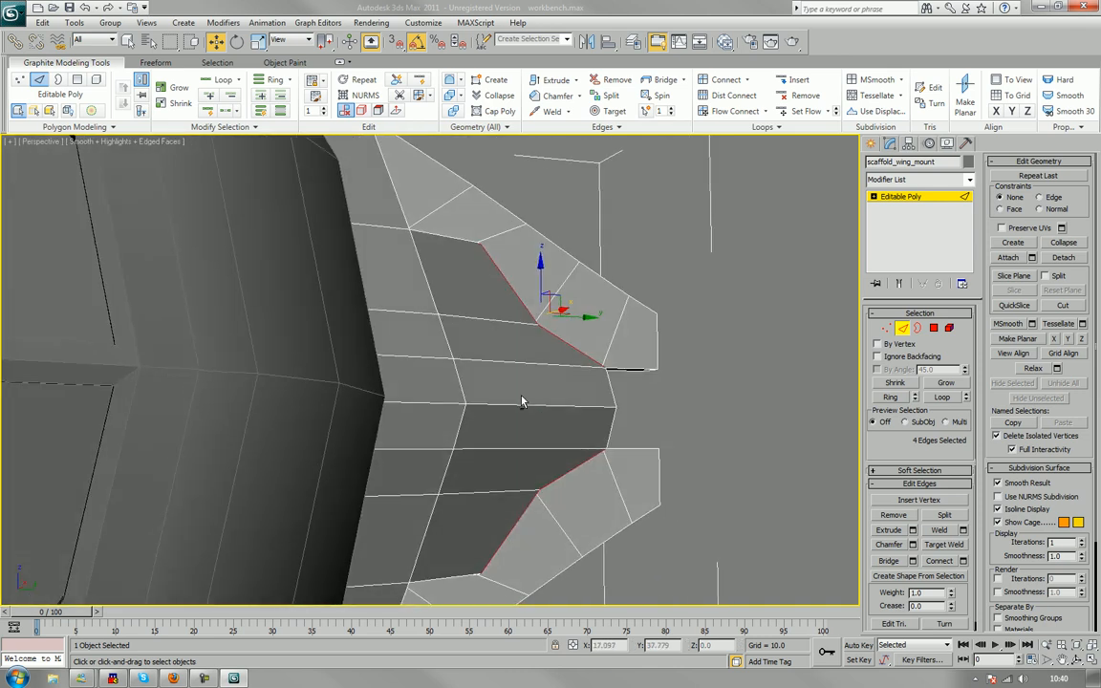
pyautogui.keyDown('alt'); pyautogui.moveTo(522, 401); pyautogui.dragTo(364, 433, button='middle'); pyautogui.keyUp('alt')
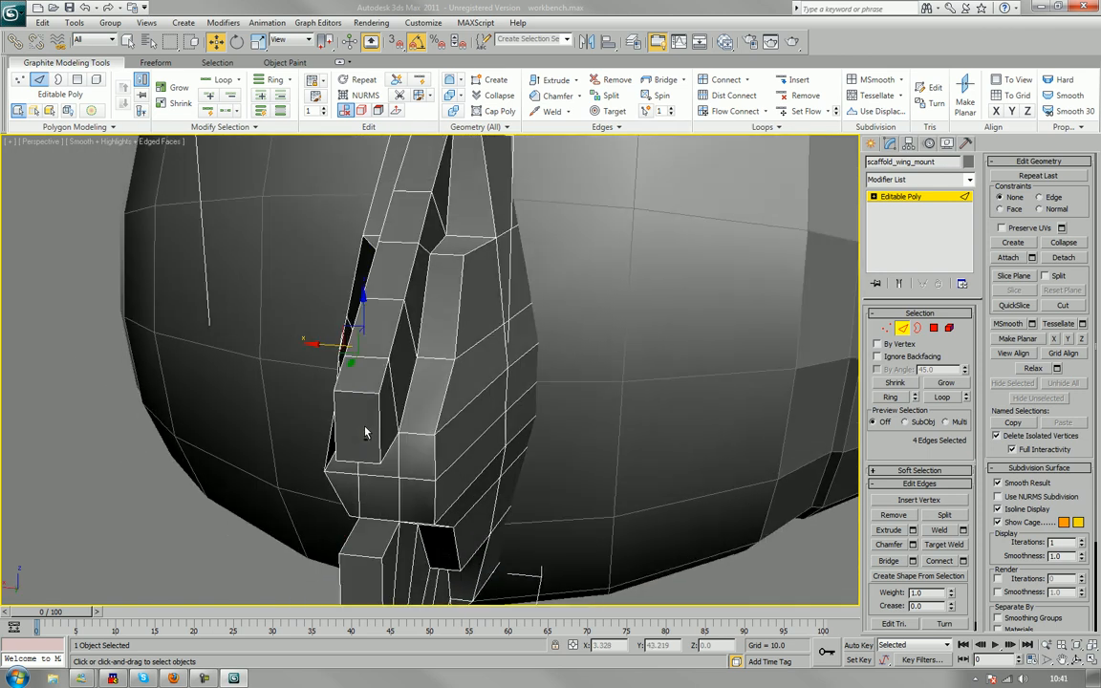
pyautogui.click(459, 326)
pyautogui.keyDown('ctrl'); pyautogui.click(449, 382); pyautogui.keyUp('ctrl')
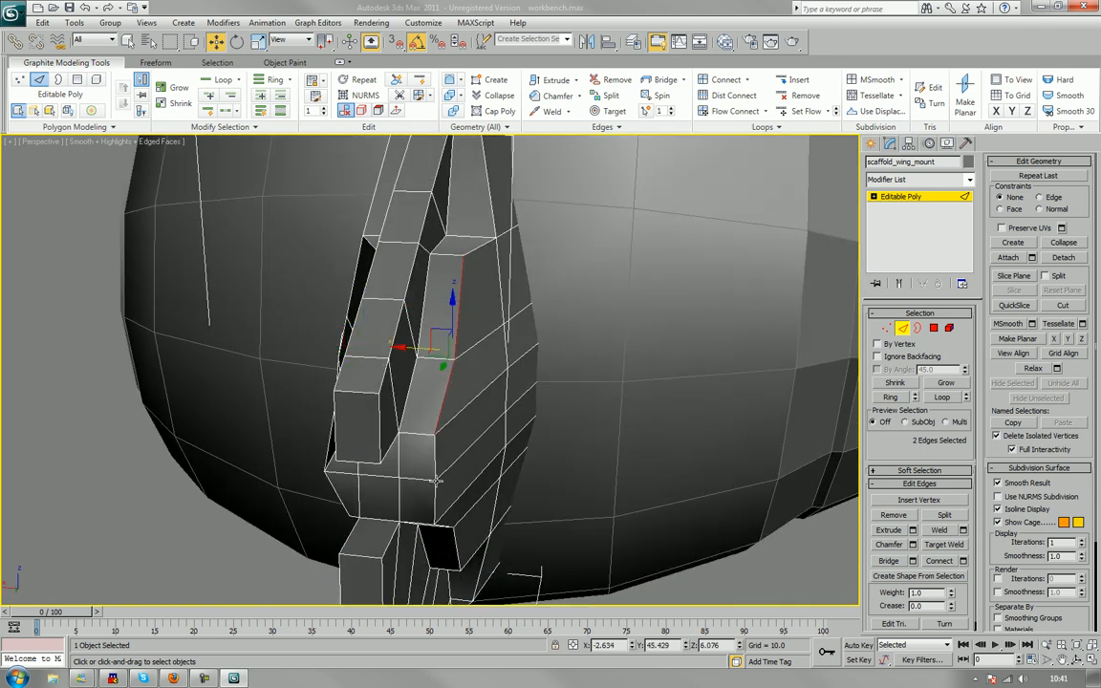
pyautogui.keyDown('alt'); pyautogui.moveTo(435, 517); pyautogui.dragTo(442, 467, button='middle'); pyautogui.keyUp('alt')
pyautogui.keyDown('ctrl'); pyautogui.click(453, 447); pyautogui.keyUp('ctrl')
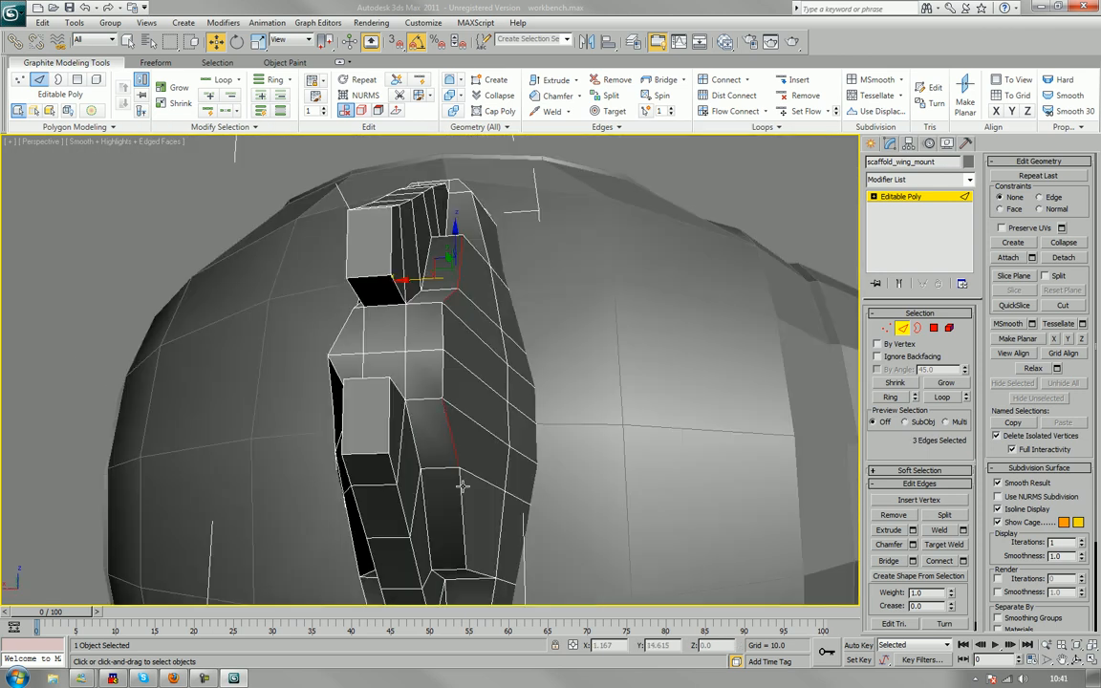
pyautogui.keyDown('ctrl'); pyautogui.click(466, 503); pyautogui.keyUp('ctrl')
pyautogui.moveTo(417, 278); pyautogui.dragTo(374, 281)
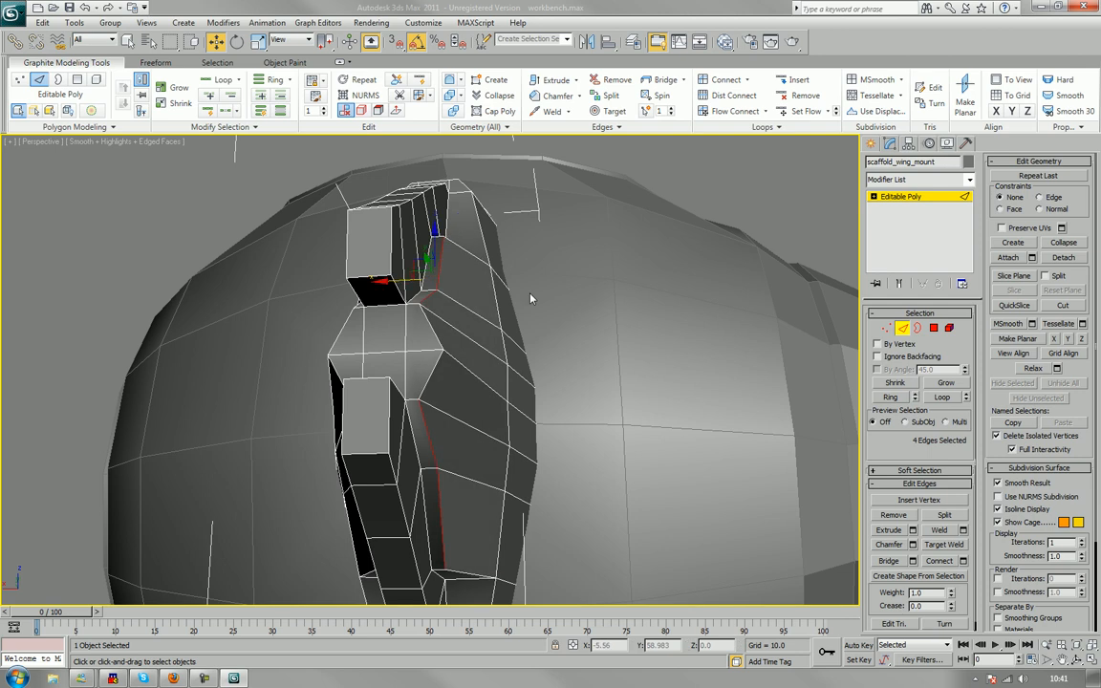
pyautogui.click(594, 311)
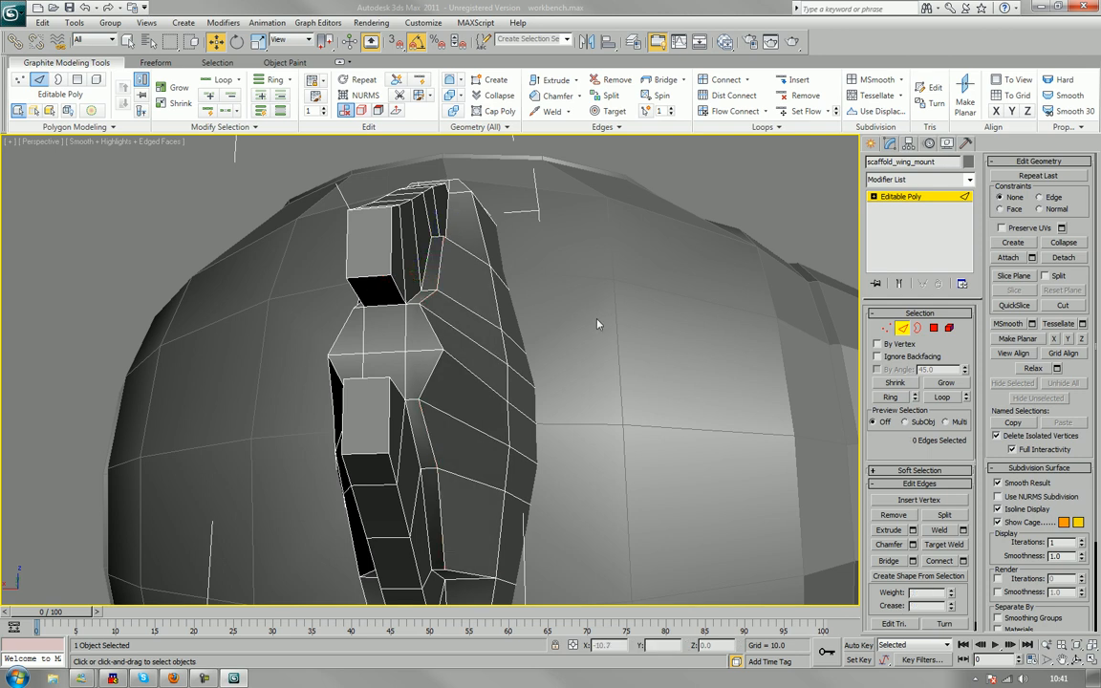
# Examine the slimmed wing mount and its fit against the hull from several angles.
pyautogui.keyDown('alt'); pyautogui.moveTo(595, 316); pyautogui.dragTo(597, 323, button='middle'); pyautogui.keyUp('alt')
pyautogui.keyDown('alt'); pyautogui.moveTo(522, 326); pyautogui.dragTo(604, 359, button='middle'); pyautogui.keyUp('alt')
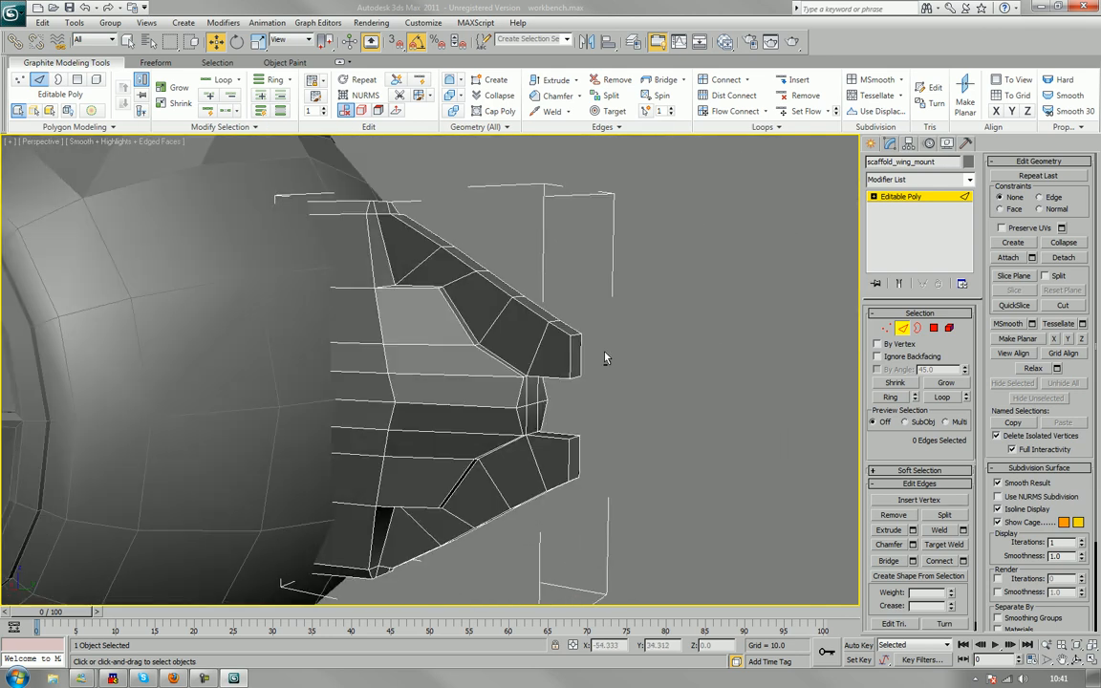
pyautogui.scroll(5, 589, 363)
pyautogui.keyDown('alt'); pyautogui.moveTo(525, 350); pyautogui.dragTo(594, 351, button='middle'); pyautogui.keyUp('alt')
pyautogui.scroll(-10, 595, 351)
pyautogui.keyDown('alt'); pyautogui.moveTo(530, 375); pyautogui.dragTo(439, 291, button='middle'); pyautogui.keyUp('alt')
pyautogui.scroll(6, 462, 383)
pyautogui.scroll(-4, 436, 294)
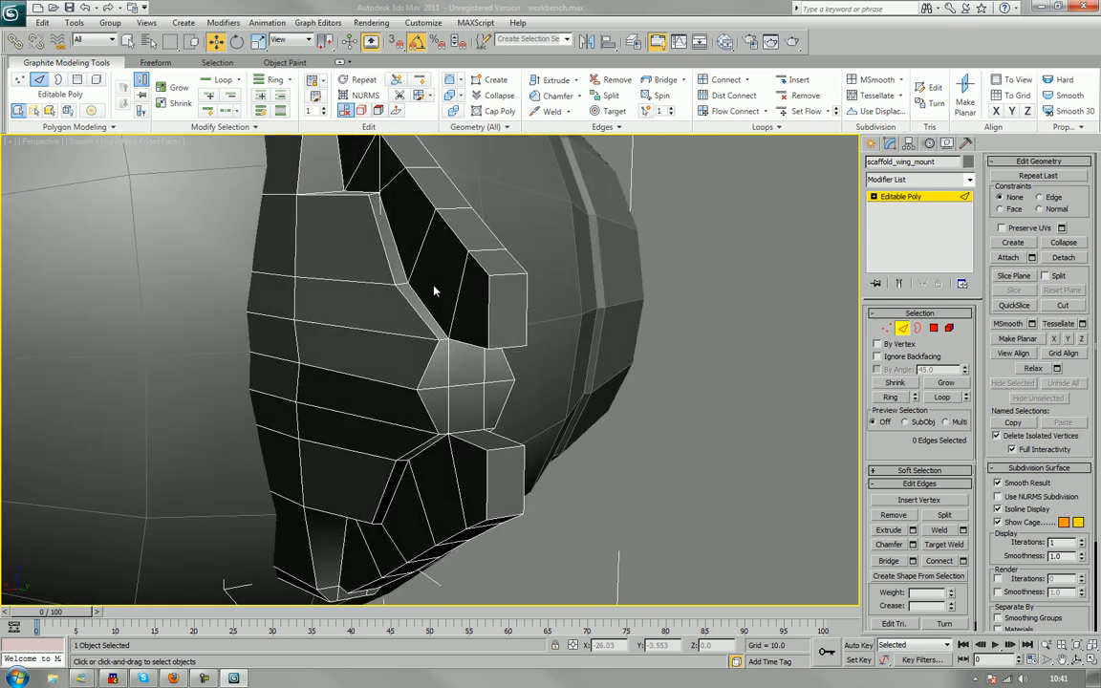
pyautogui.scroll(-3, 454, 291)
pyautogui.scroll(-5, 457, 298)
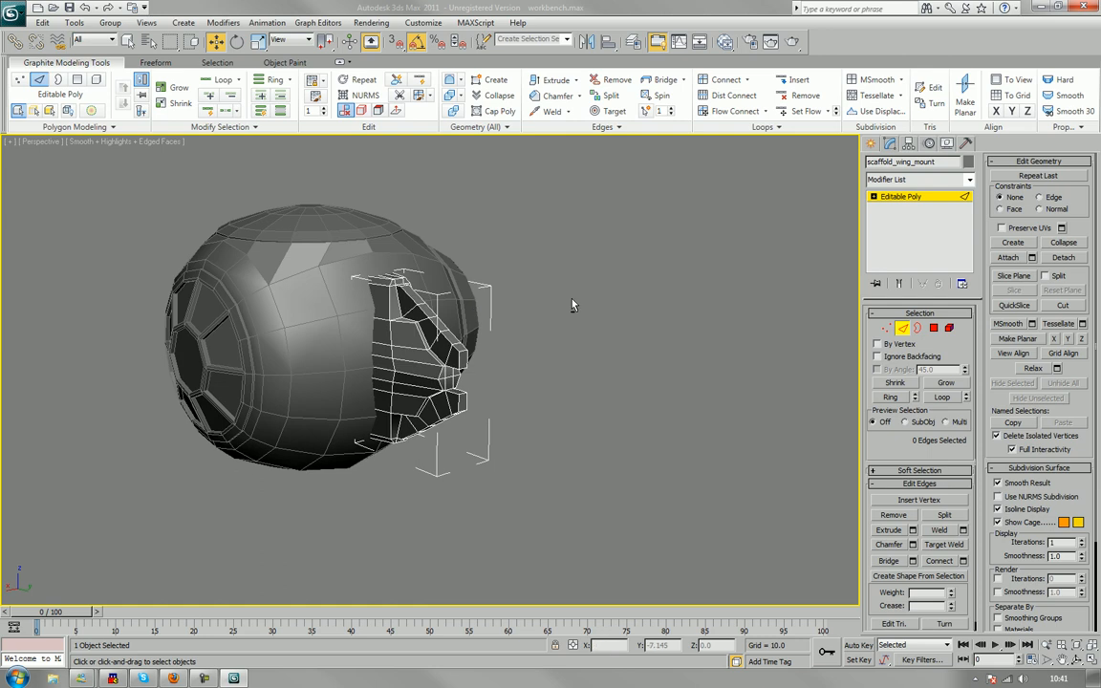
# Leave edge editing, deselect the wing mount and unhide all objects in the scene.
pyautogui.click(904, 329)
pyautogui.keyDown('alt'); pyautogui.moveTo(555, 373); pyautogui.dragTo(639, 393, button='middle'); pyautogui.keyUp('alt')
pyautogui.click(639, 392)
pyautogui.rightClick(594, 359)
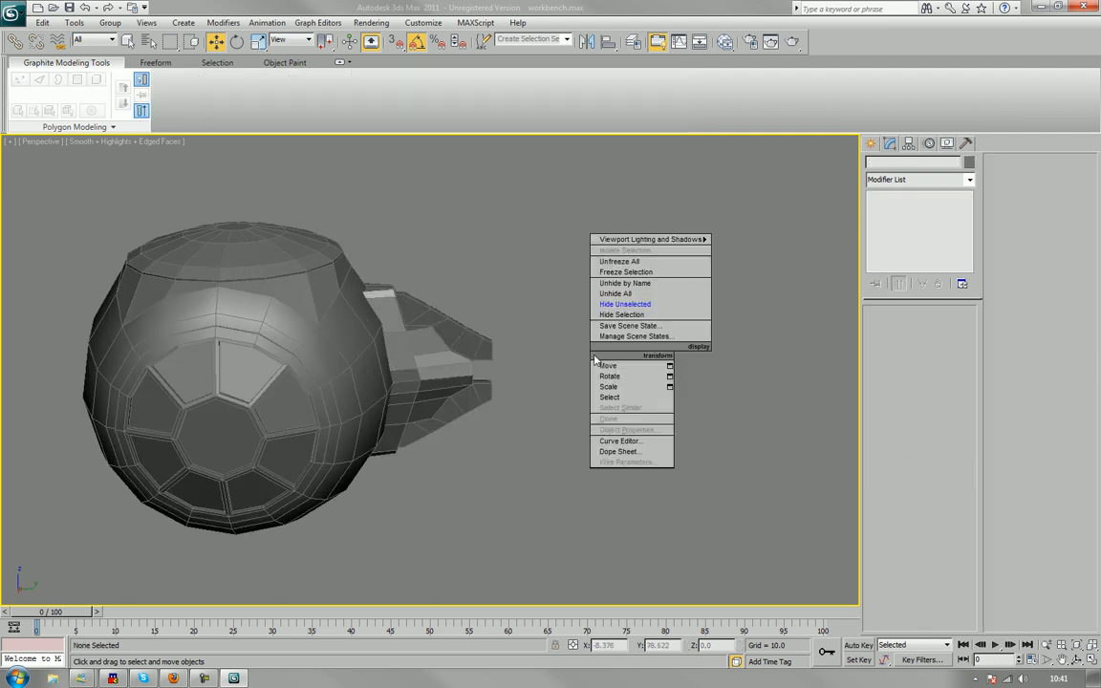
pyautogui.click(657, 296)
# Select the wing connector cylinder together with the spherical hull and hide all unselected objects.
pyautogui.click(519, 385)
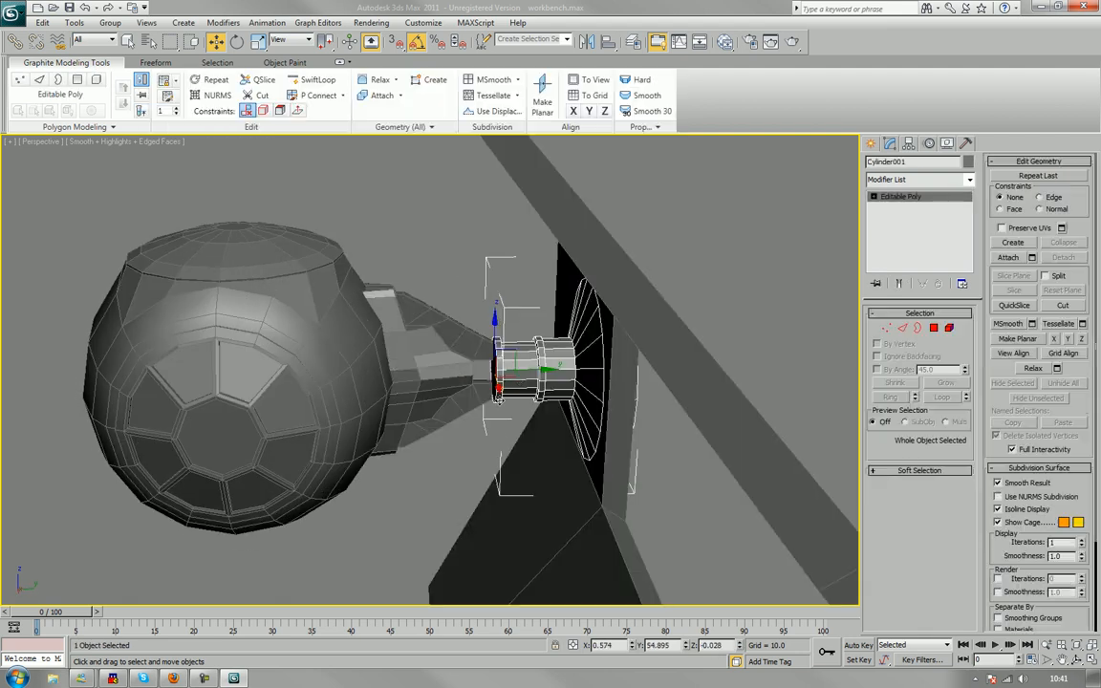
pyautogui.keyDown('alt'); pyautogui.moveTo(461, 402); pyautogui.dragTo(472, 401, button='middle'); pyautogui.keyUp('alt')
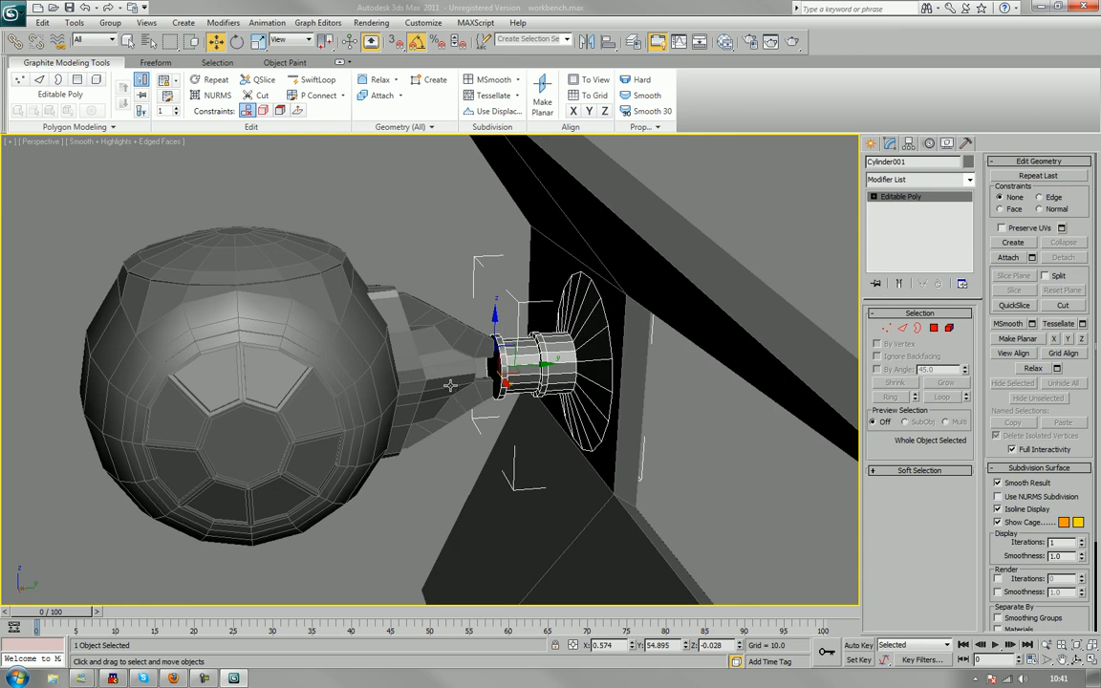
pyautogui.keyDown('ctrl'); pyautogui.click(385, 399); pyautogui.keyUp('ctrl')
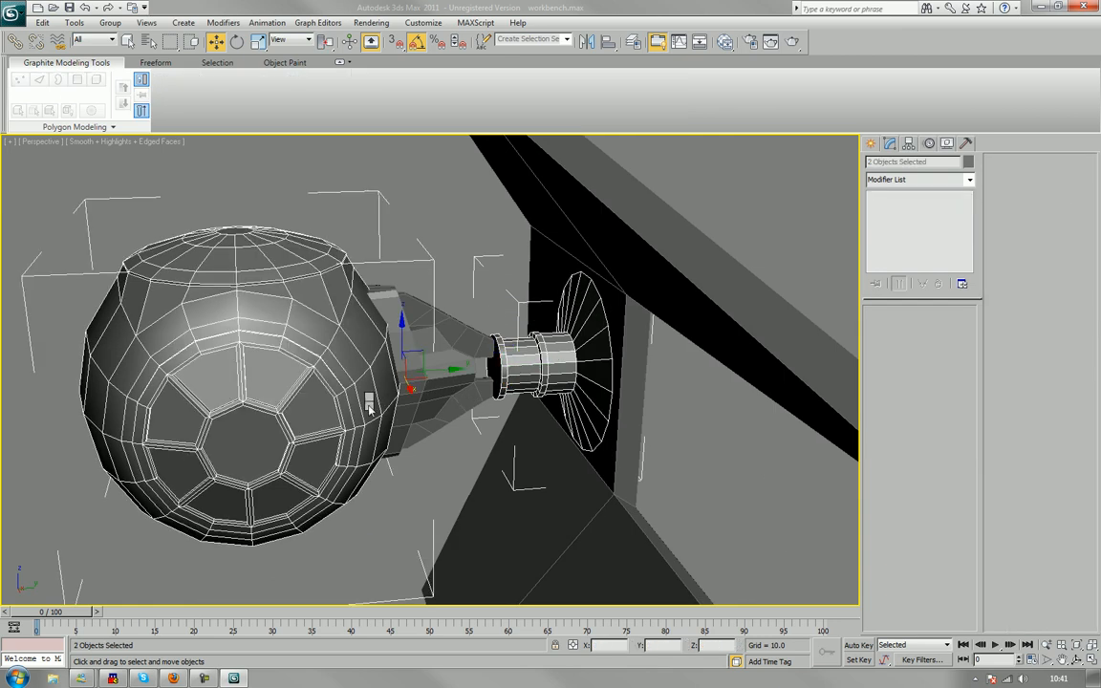
pyautogui.rightClick(369, 406)
pyautogui.click(411, 332)
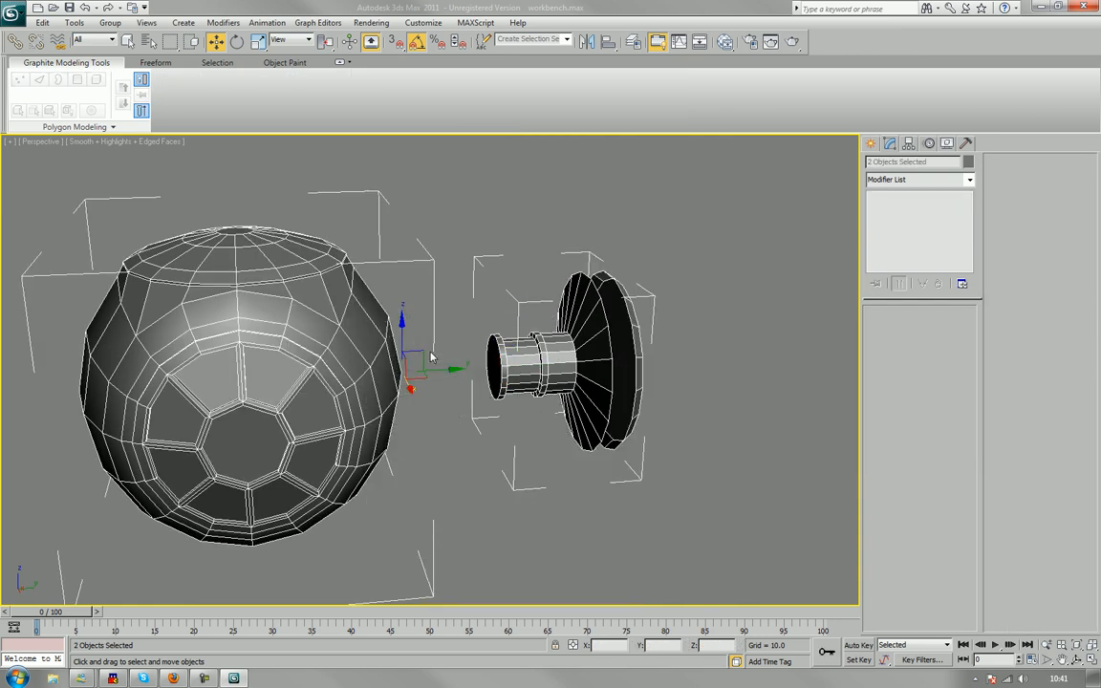
# Delete the outer disc and flared cone polygons of the connector cylinder, keeping only its ringed barrel, and leave polygon editing.
pyautogui.click(487, 440)
pyautogui.keyDown('alt'); pyautogui.moveTo(495, 442); pyautogui.dragTo(510, 408, button='middle'); pyautogui.keyUp('alt')
pyautogui.scroll(4, 504, 441)
pyautogui.scroll(-4, 526, 430)
pyautogui.click(584, 393)
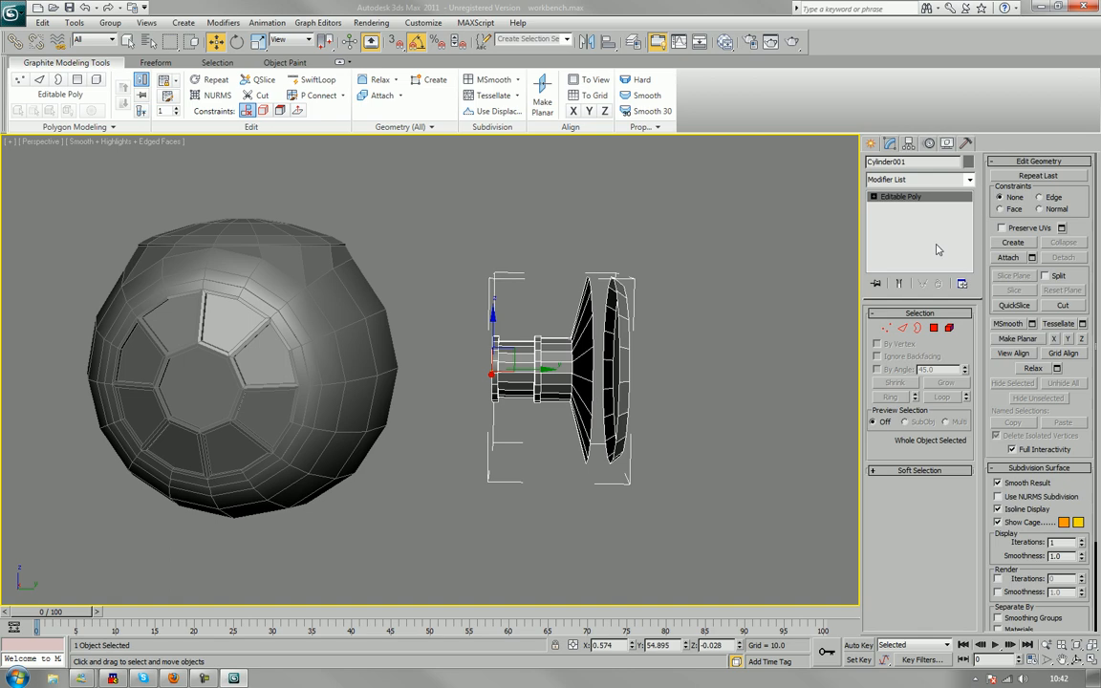
pyautogui.click(934, 328)
pyautogui.moveTo(695, 242); pyautogui.dragTo(585, 505)
pyautogui.press('Delete')
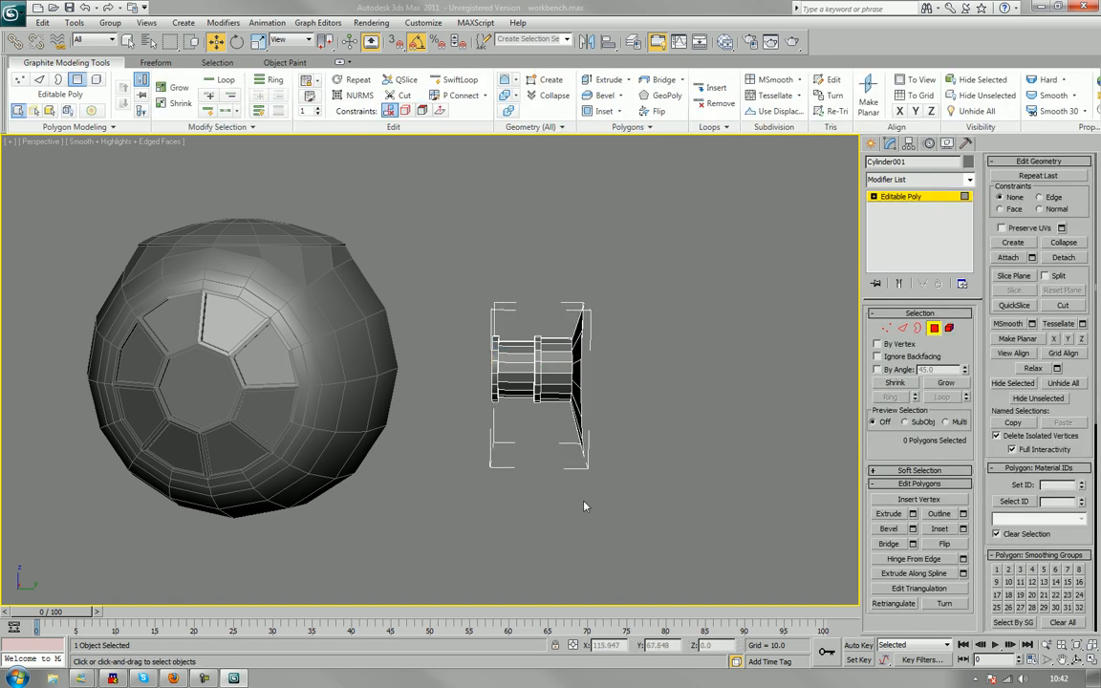
pyautogui.keyDown('alt'); pyautogui.moveTo(585, 506); pyautogui.dragTo(651, 307, button='middle'); pyautogui.keyUp('alt')
pyautogui.moveTo(645, 274); pyautogui.dragTo(585, 521)
pyautogui.press('Delete')
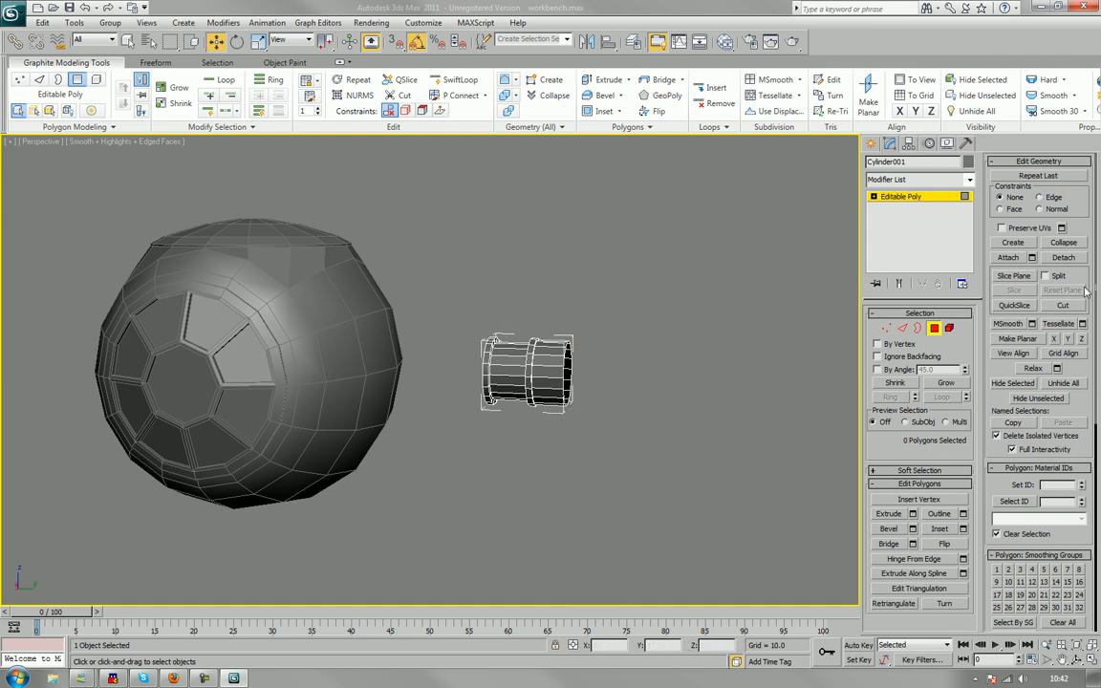
pyautogui.click(931, 330)
# Scale the remaining cylinder barrel up to about 141% in X and Y without changing its length.
pyautogui.keyDown('alt'); pyautogui.moveTo(662, 449); pyautogui.dragTo(752, 409, button='middle'); pyautogui.keyUp('alt')
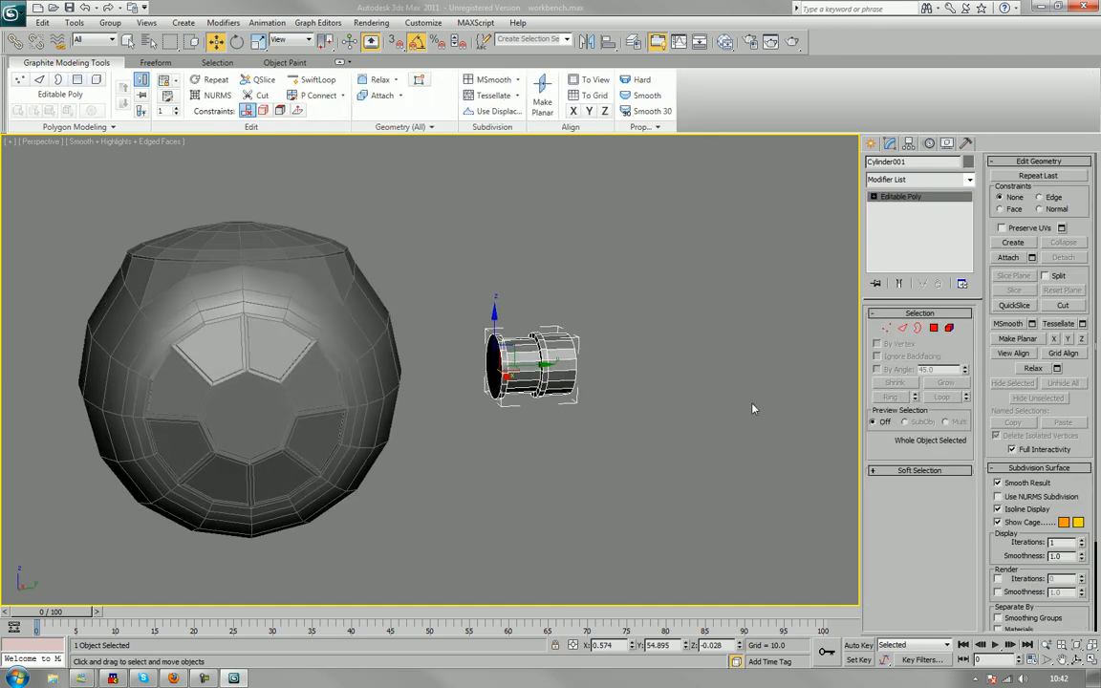
pyautogui.click(258, 42)
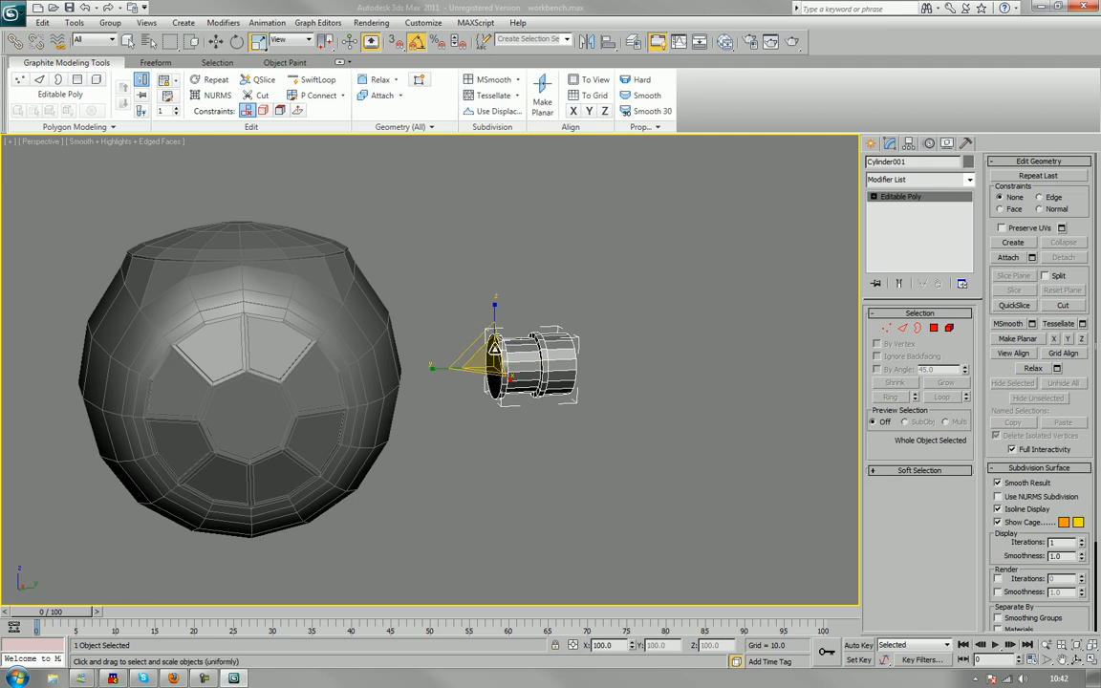
pyautogui.moveTo(501, 352); pyautogui.dragTo(505, 326)
pyautogui.keyDown('alt'); pyautogui.moveTo(663, 328); pyautogui.dragTo(663, 339, button='middle'); pyautogui.keyUp('alt')
# Reset the cylinder's transform with Reset XForm and convert it back to an Editable Poly.
pyautogui.click(964, 143)
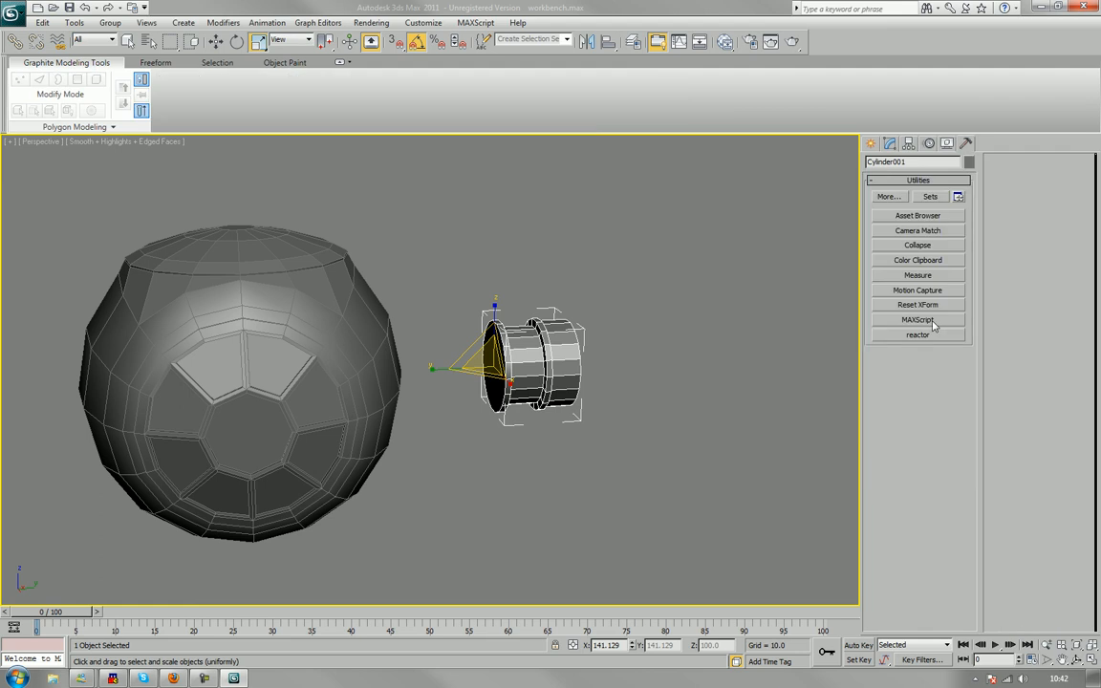
pyautogui.click(932, 305)
pyautogui.click(916, 378)
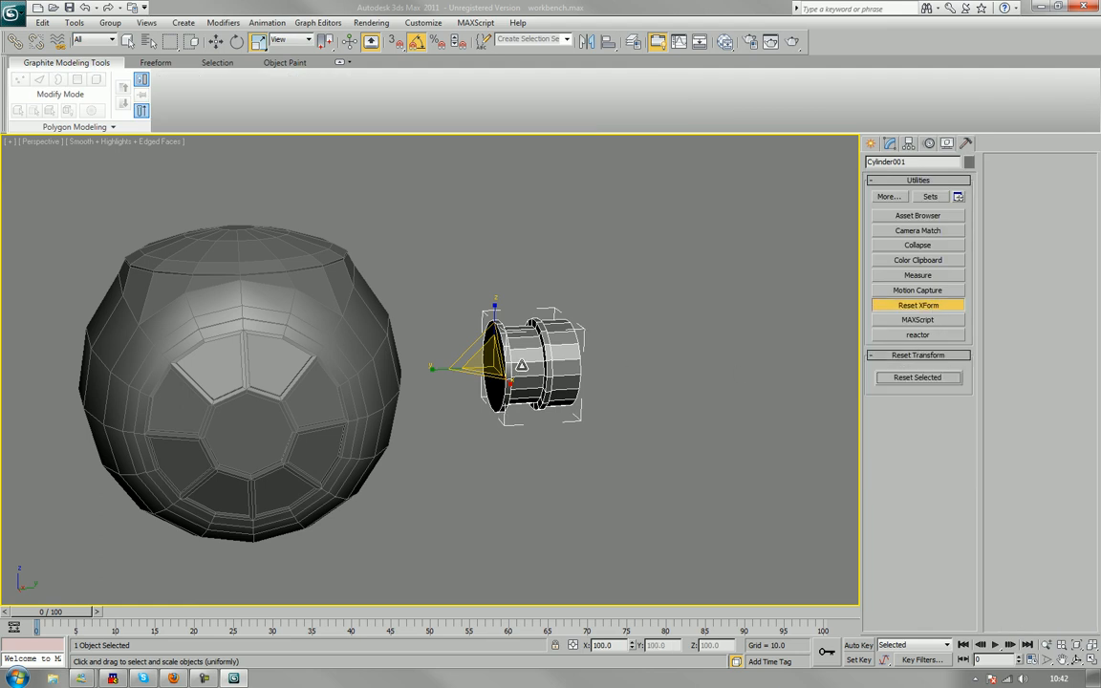
pyautogui.rightClick(521, 366)
pyautogui.moveTo(564, 484)
pyautogui.click(640, 495)
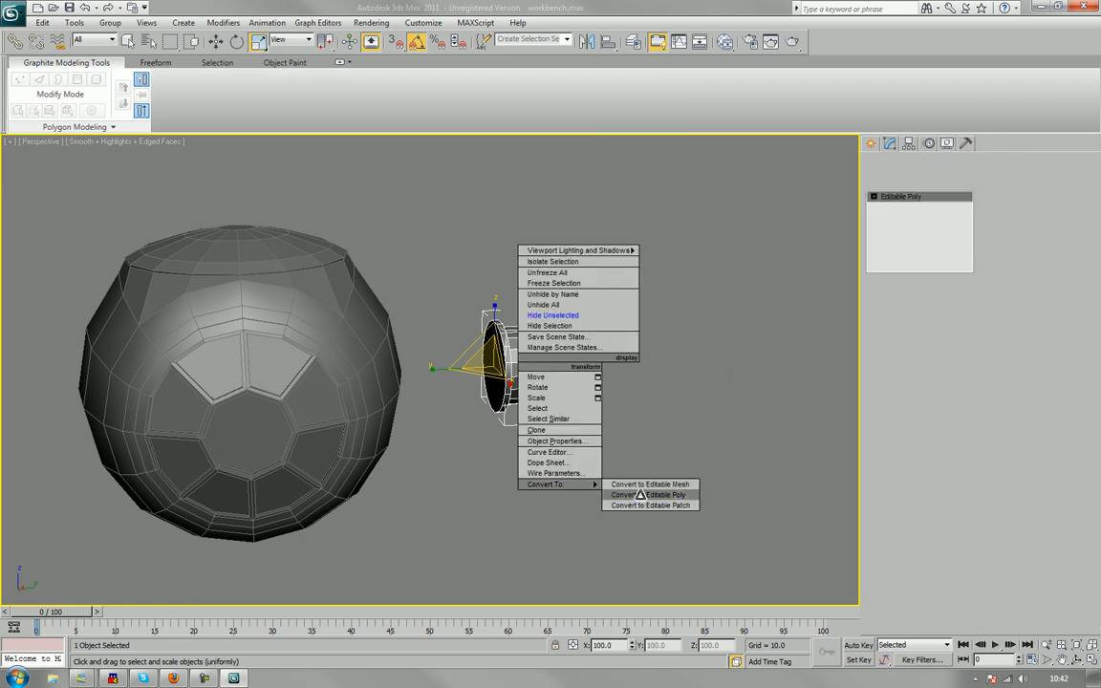
# Bevel the cylinder's hull-facing end cap outward into a narrower barrel section in front of the ring, and leave polygon editing.
pyautogui.scroll(5, 594, 361)
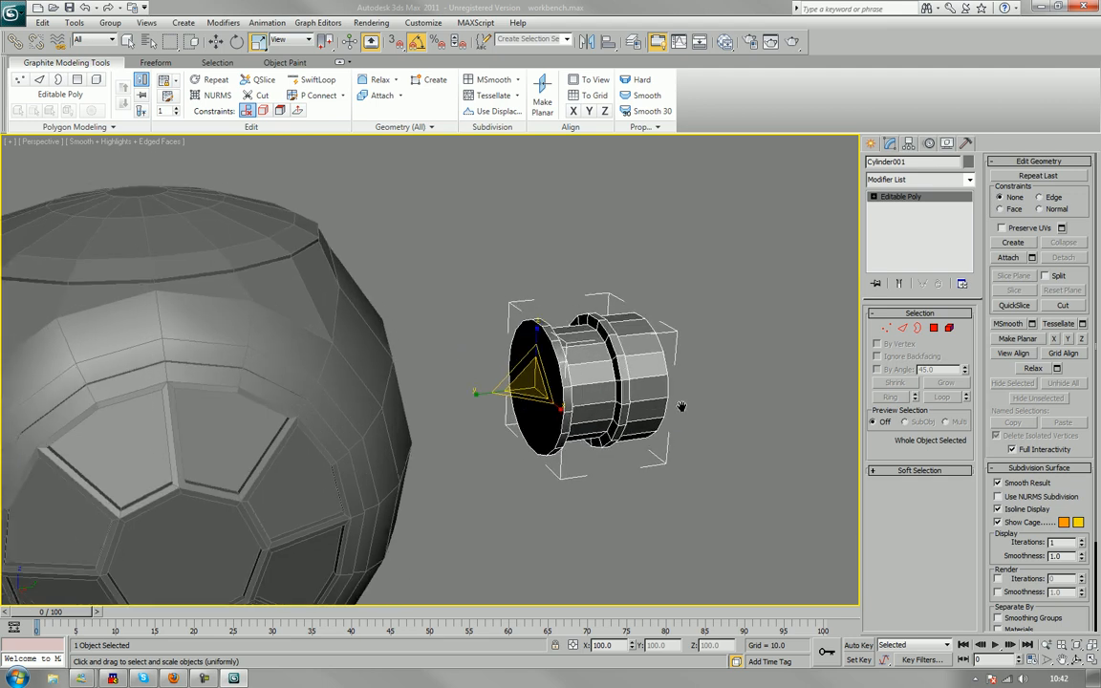
pyautogui.scroll(3, 550, 413)
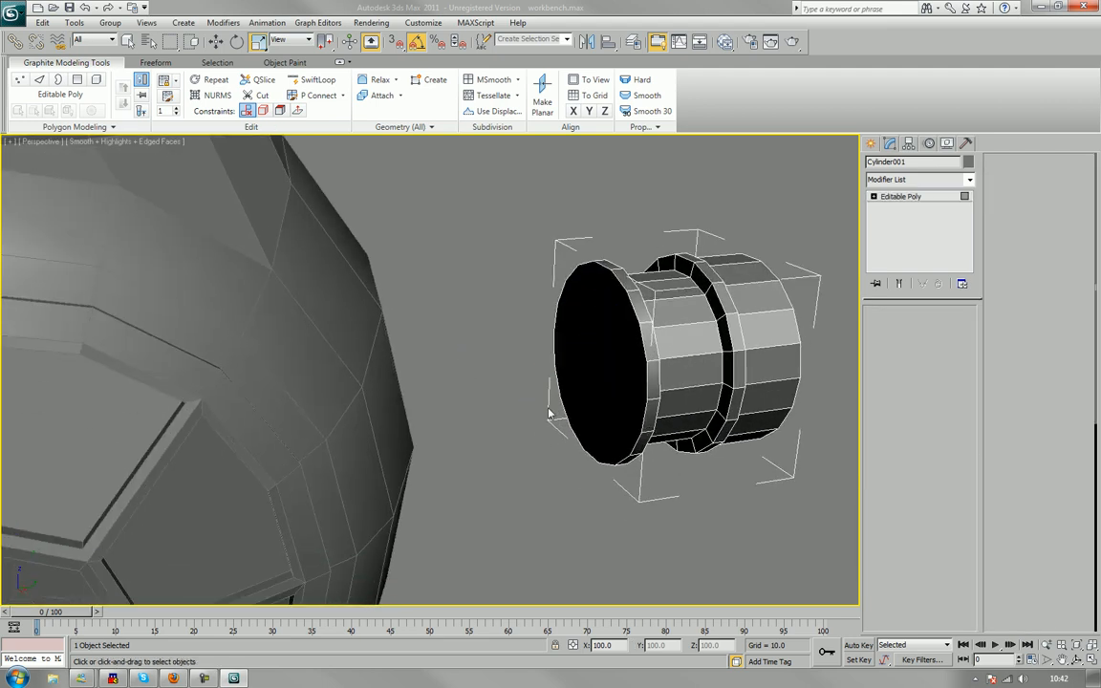
pyautogui.press('4')
pyautogui.click(594, 418)
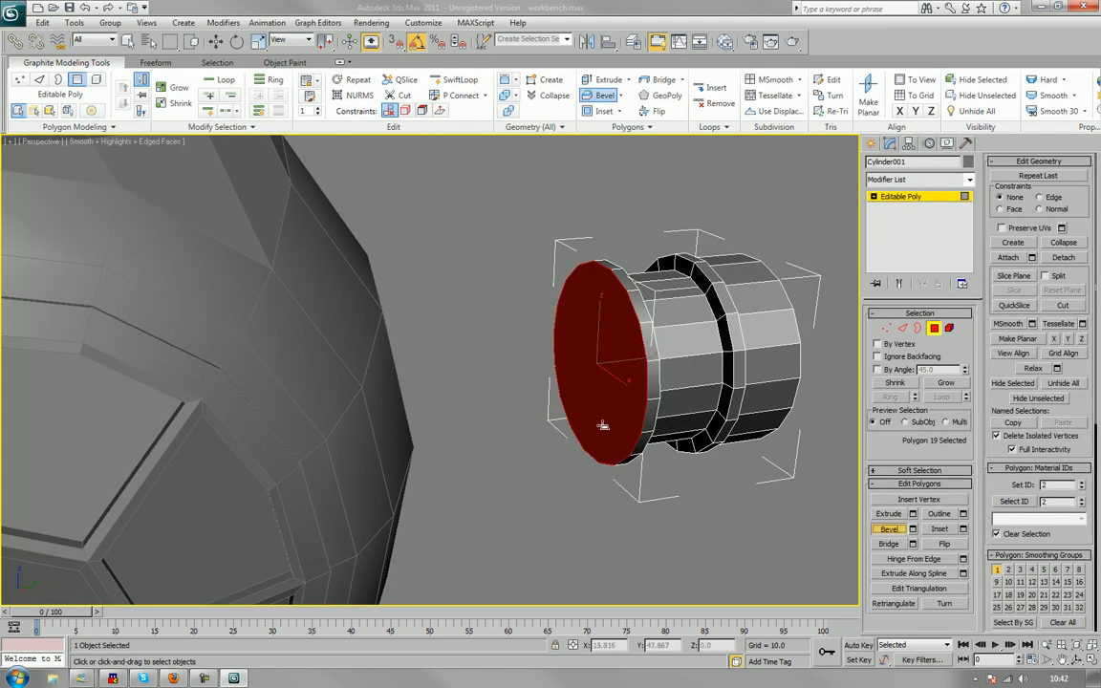
pyautogui.moveTo(607, 418); pyautogui.dragTo(596, 359)
pyautogui.click(589, 485)
pyautogui.keyDown('alt'); pyautogui.moveTo(589, 484); pyautogui.dragTo(469, 465, button='middle'); pyautogui.keyUp('alt')
pyautogui.scroll(3, 585, 472)
pyautogui.scroll(3, 519, 452)
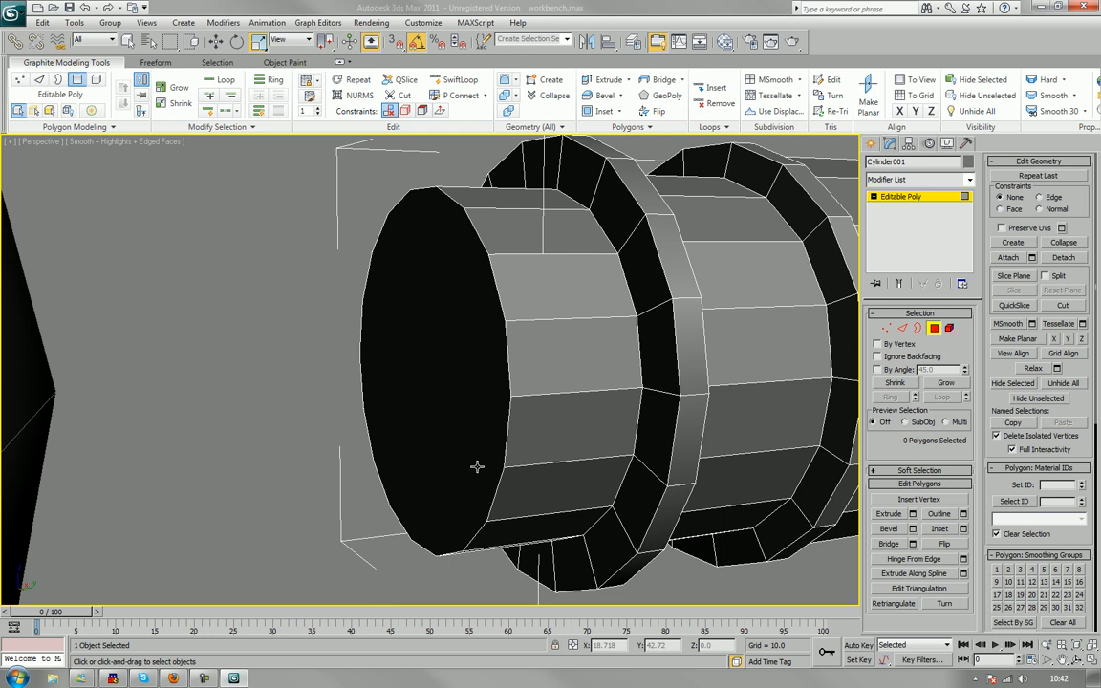
pyautogui.moveTo(601, 370); pyautogui.dragTo(592, 371, button='middle')
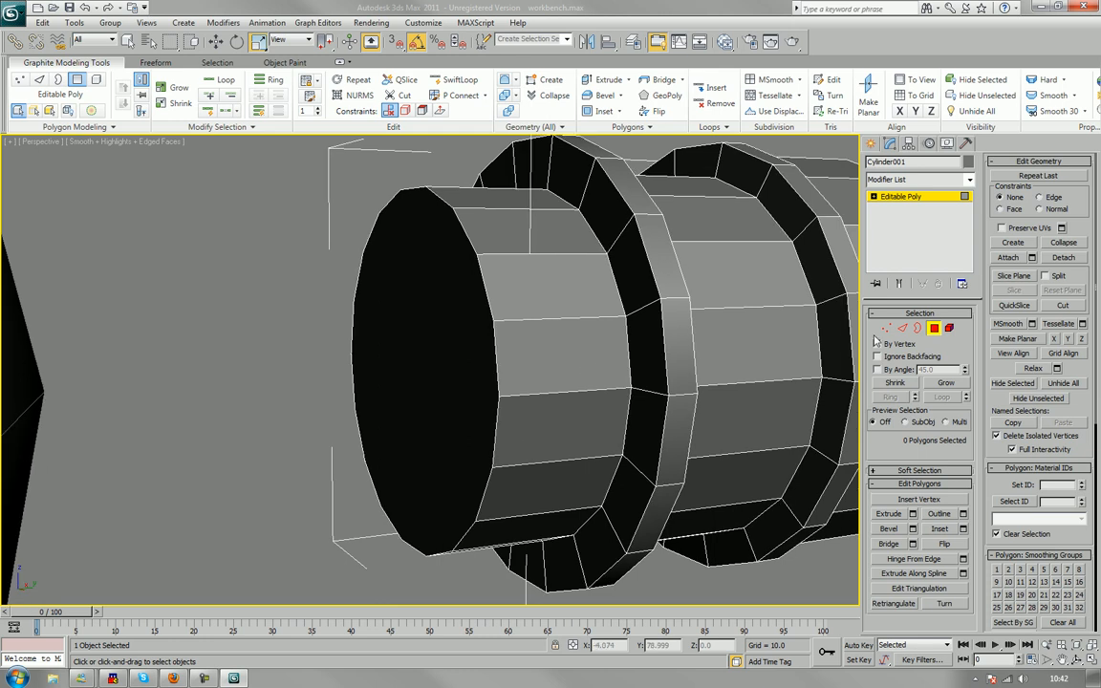
pyautogui.press('4')
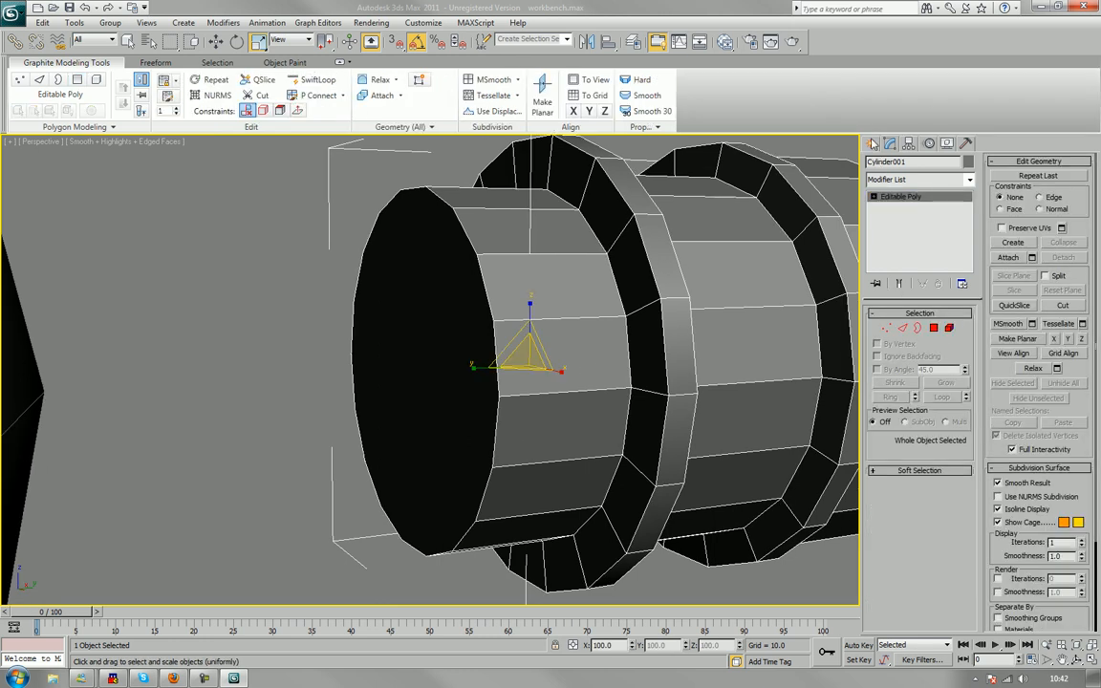
pyautogui.keyDown('alt'); pyautogui.moveTo(695, 243); pyautogui.dragTo(527, 369, button='middle'); pyautogui.keyUp('alt')
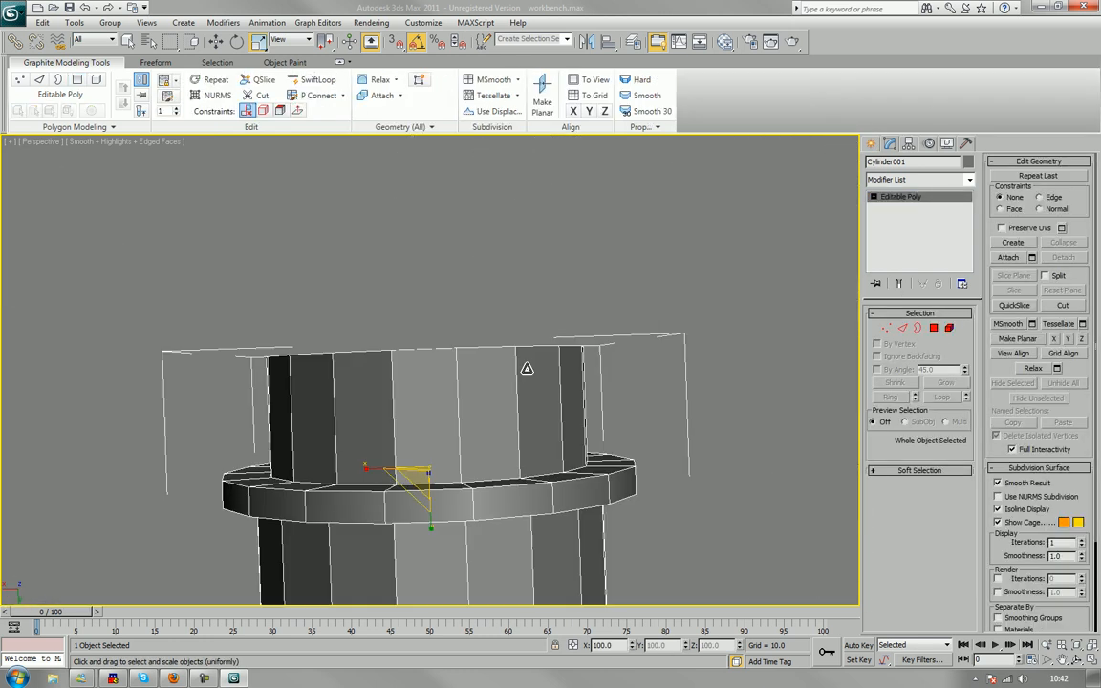
pyautogui.scroll(-5, 518, 382)
pyautogui.keyDown('alt'); pyautogui.moveTo(528, 307); pyautogui.dragTo(616, 234, button='middle'); pyautogui.keyUp('alt')
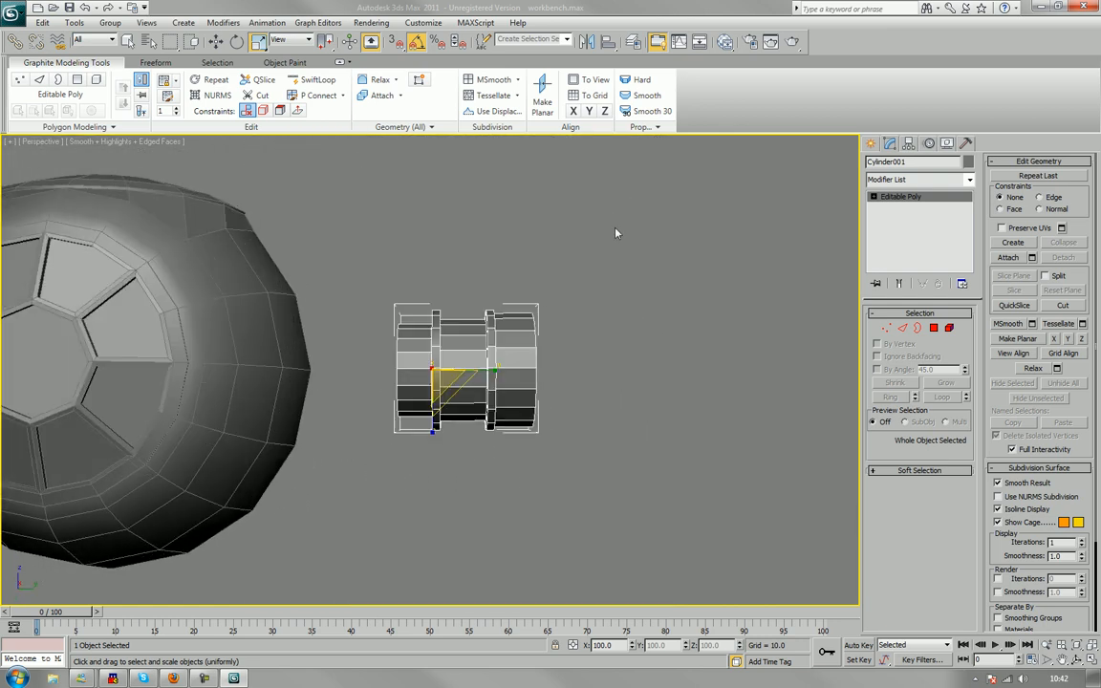
# Delete the polygons of the cylinder's lower half, leaving only the upper half shell.
pyautogui.click(933, 328)
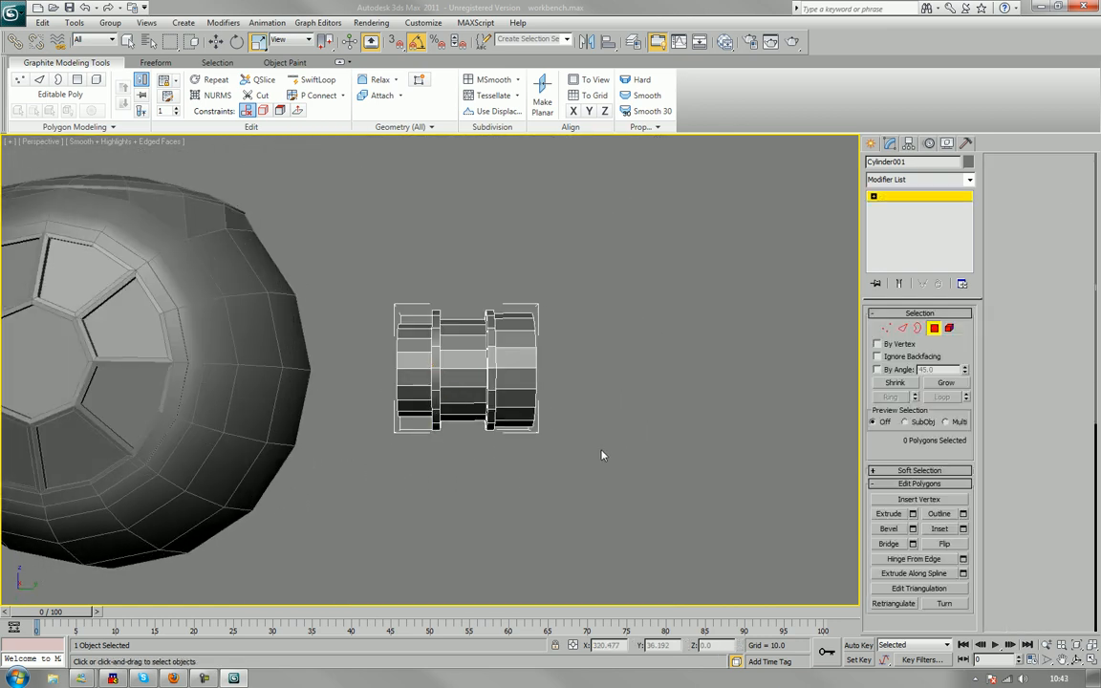
pyautogui.moveTo(574, 485); pyautogui.dragTo(370, 382)
pyautogui.press('Delete')
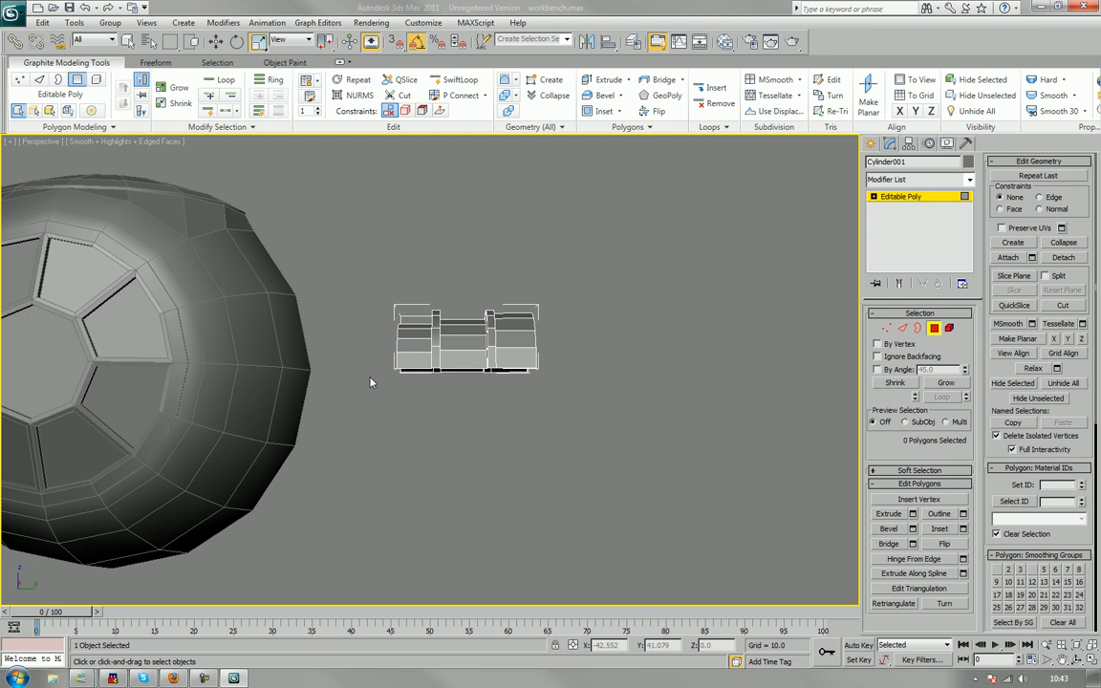
# Leave border editing and rotate the remaining half cylinder 90 degrees about its Y axis.
pyautogui.click(919, 328)
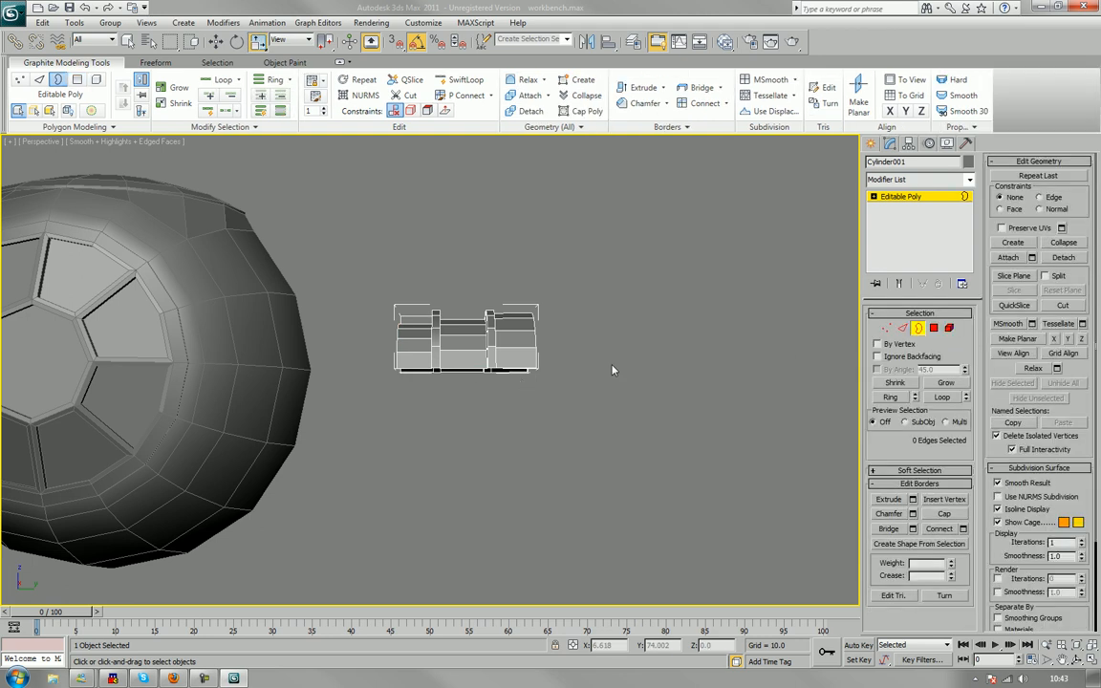
pyautogui.press('3')
pyautogui.press('e')
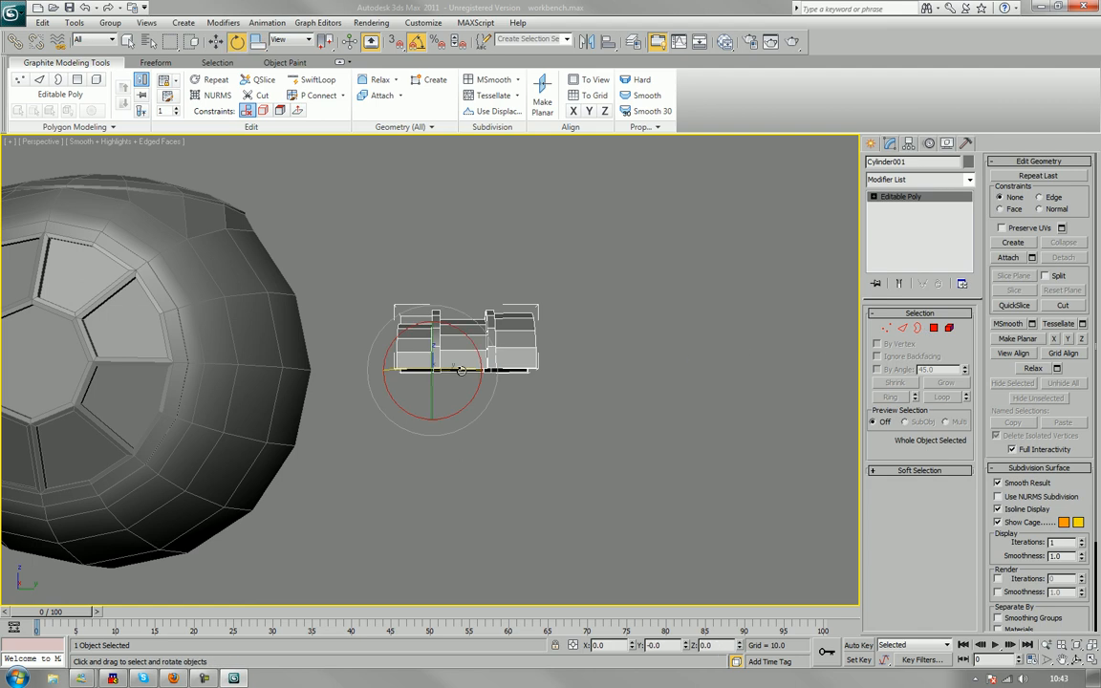
pyautogui.moveTo(423, 342); pyautogui.dragTo(431, 401)
pyautogui.scroll(6, 504, 382)
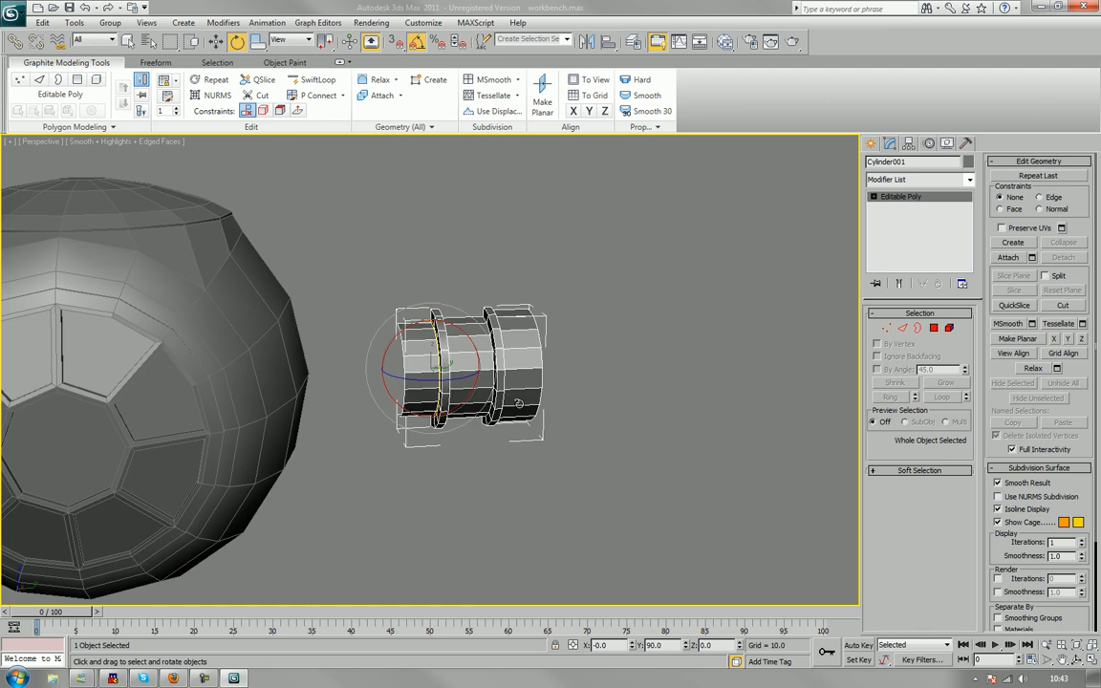
# Connect the ring of edges running along the middle row of polygons to add a lengthwise edge down the half cylinder's centre.
pyautogui.keyDown('alt'); pyautogui.moveTo(496, 379); pyautogui.dragTo(506, 387, button='middle'); pyautogui.keyUp('alt')
pyautogui.scroll(3, 501, 390)
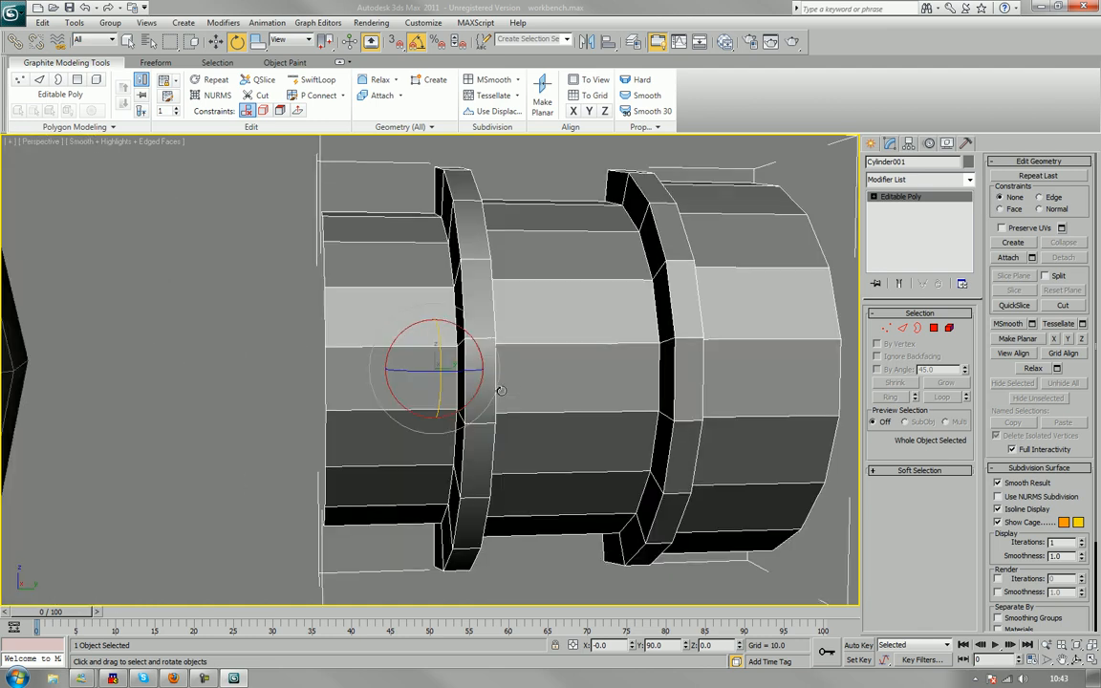
pyautogui.click(291, 385)
pyautogui.keyDown('alt'); pyautogui.moveTo(363, 380); pyautogui.dragTo(445, 311, button='middle'); pyautogui.keyUp('alt')
pyautogui.click(467, 379)
pyautogui.scroll(3, 474, 389)
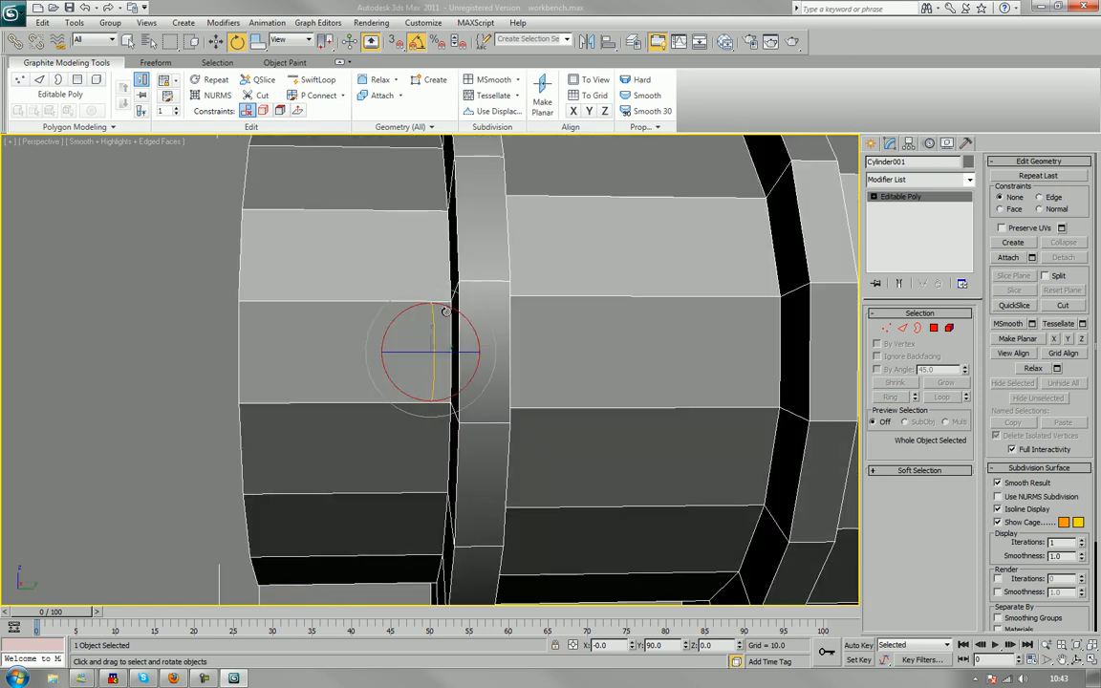
pyautogui.click(901, 328)
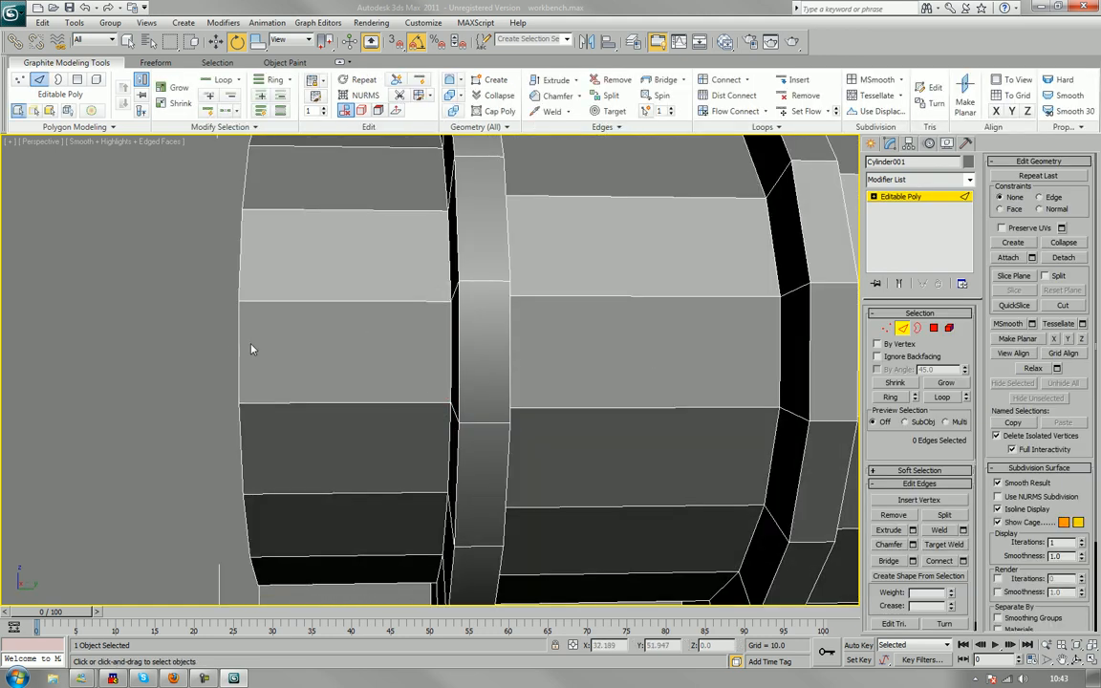
pyautogui.click(240, 349)
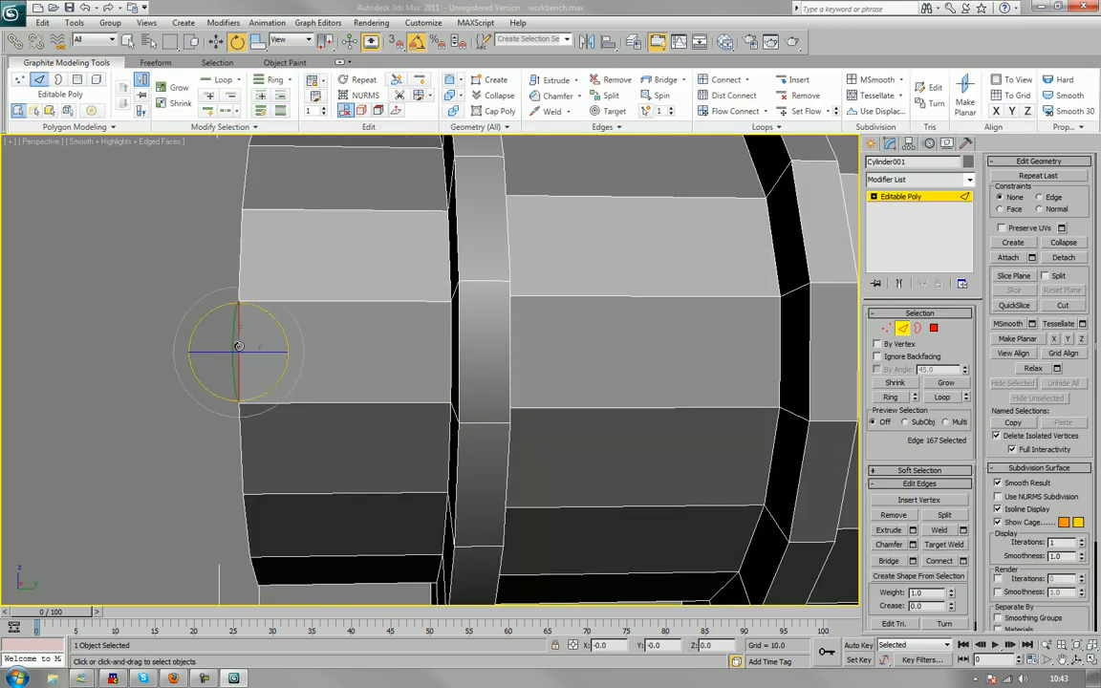
pyautogui.click(890, 397)
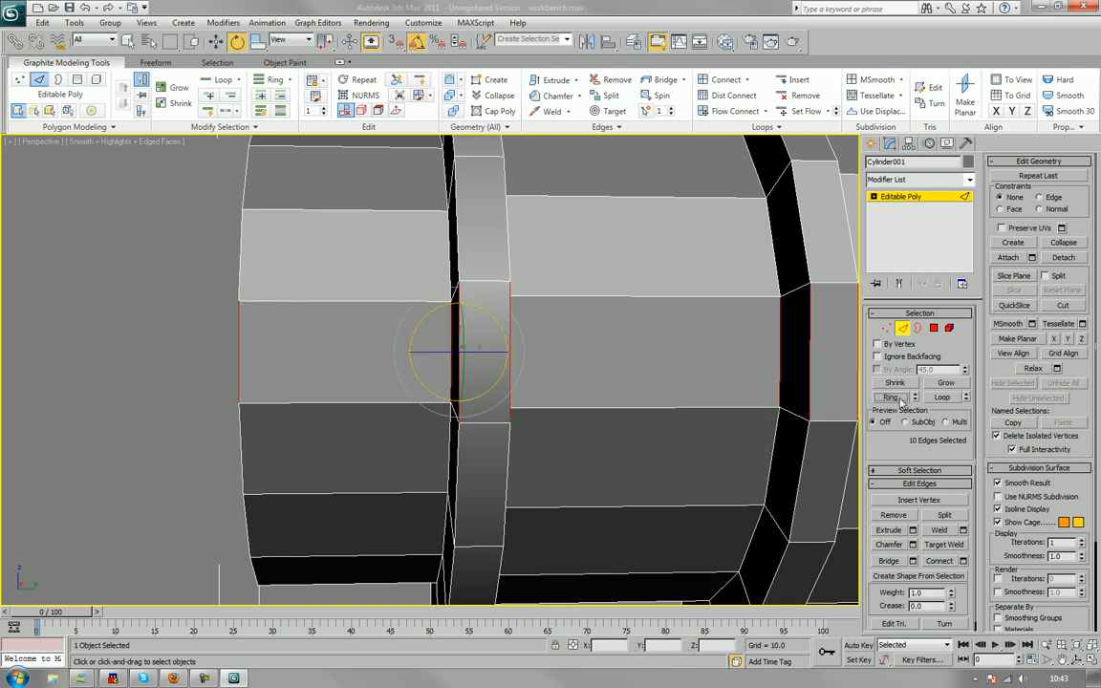
pyautogui.click(939, 563)
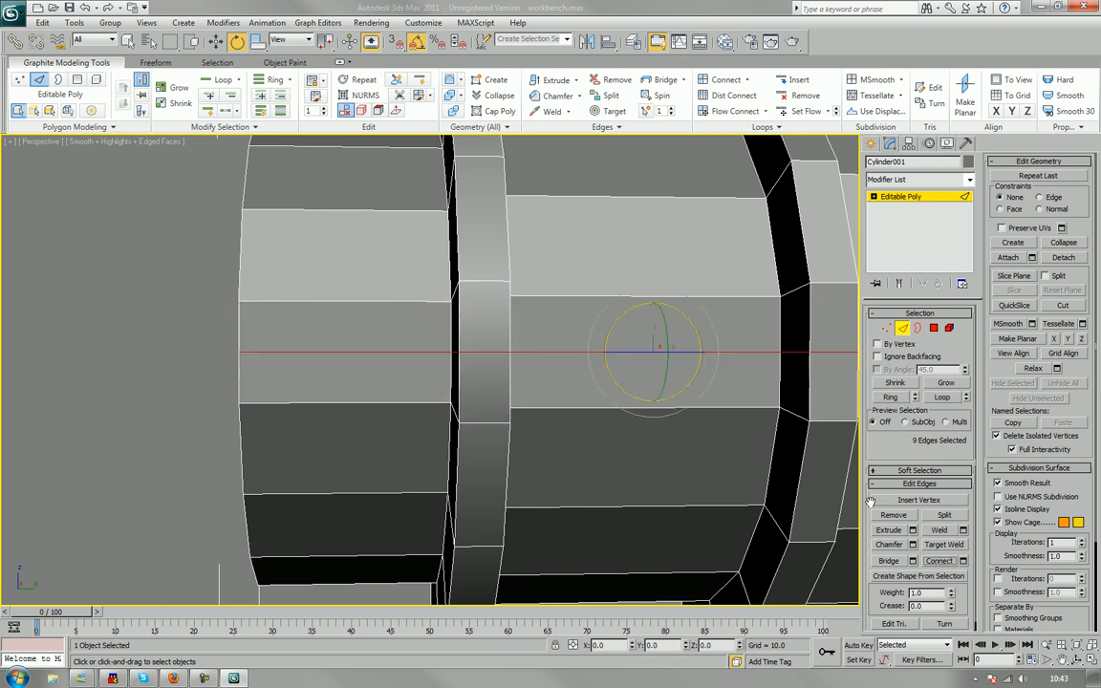
pyautogui.click(203, 403)
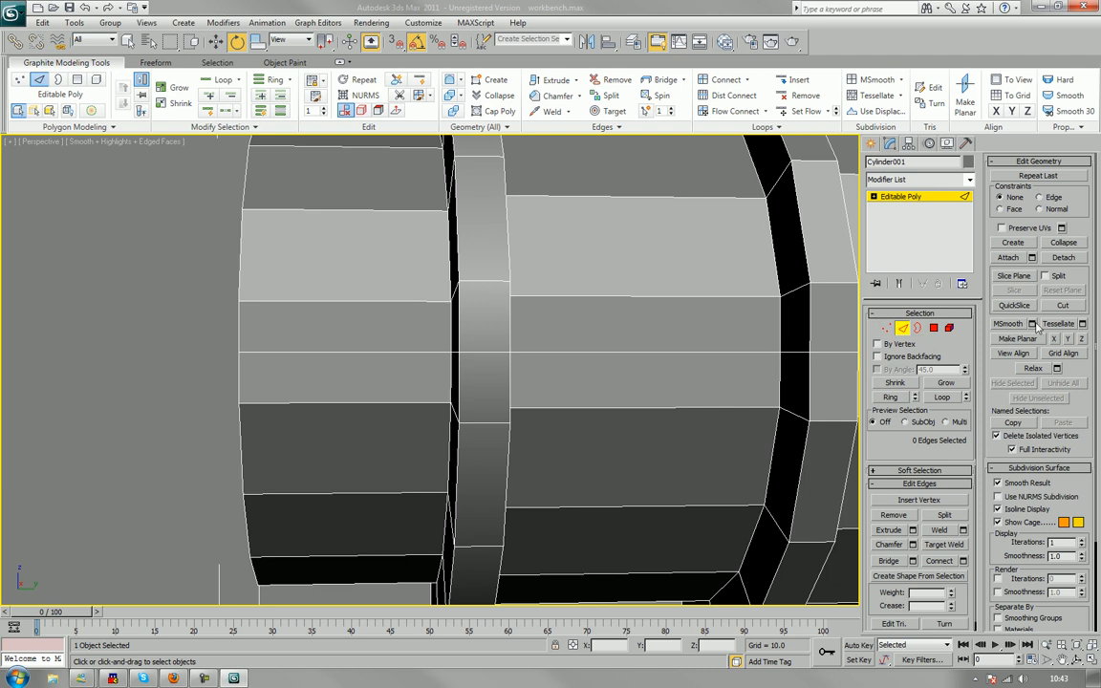
# Leave edge editing and insert a SwiftLoop edge loop around the hull-facing barrel section, close to the ring.
pyautogui.click(1064, 306)
pyautogui.moveTo(136, 313); pyautogui.dragTo(170, 337, button='middle')
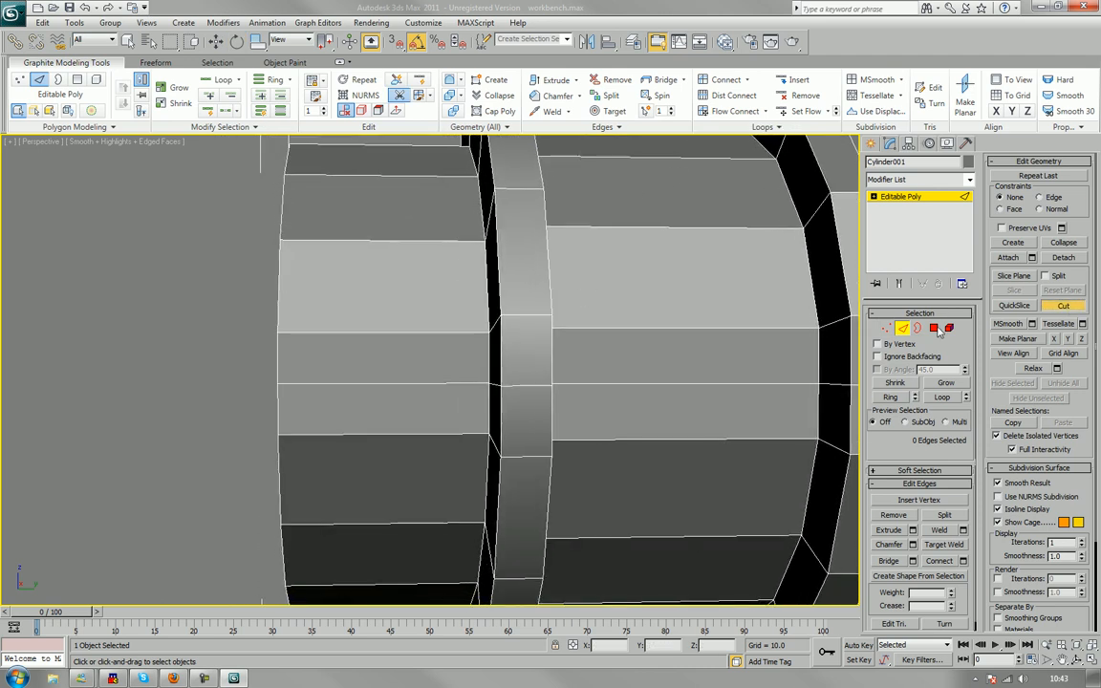
pyautogui.click(906, 329)
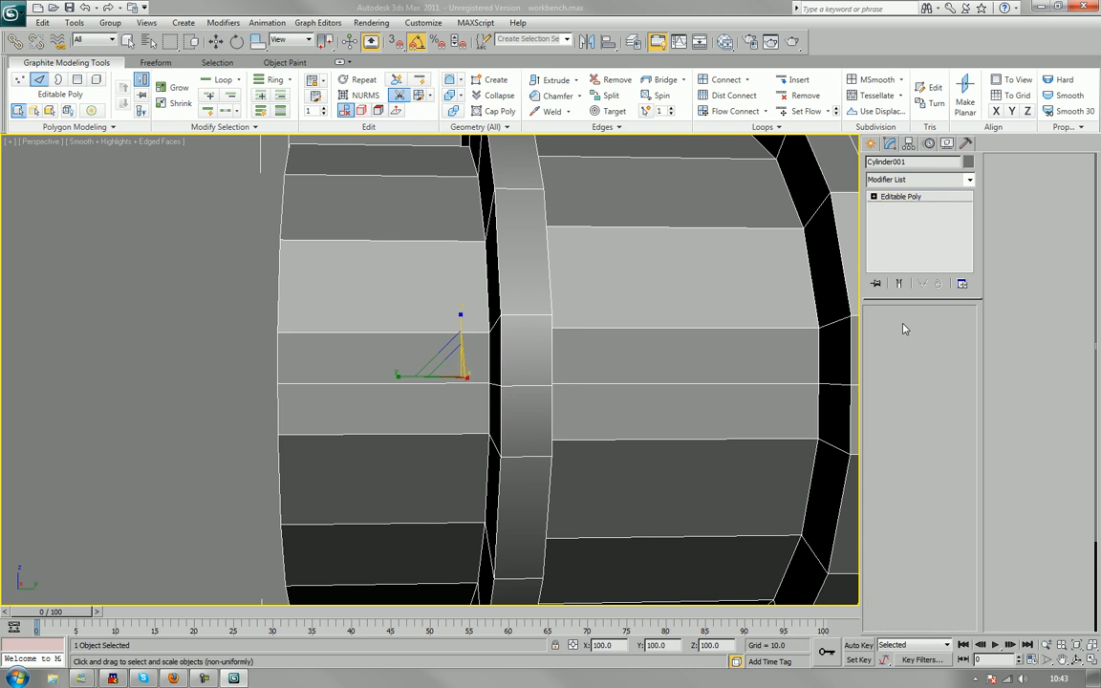
pyautogui.click(292, 82)
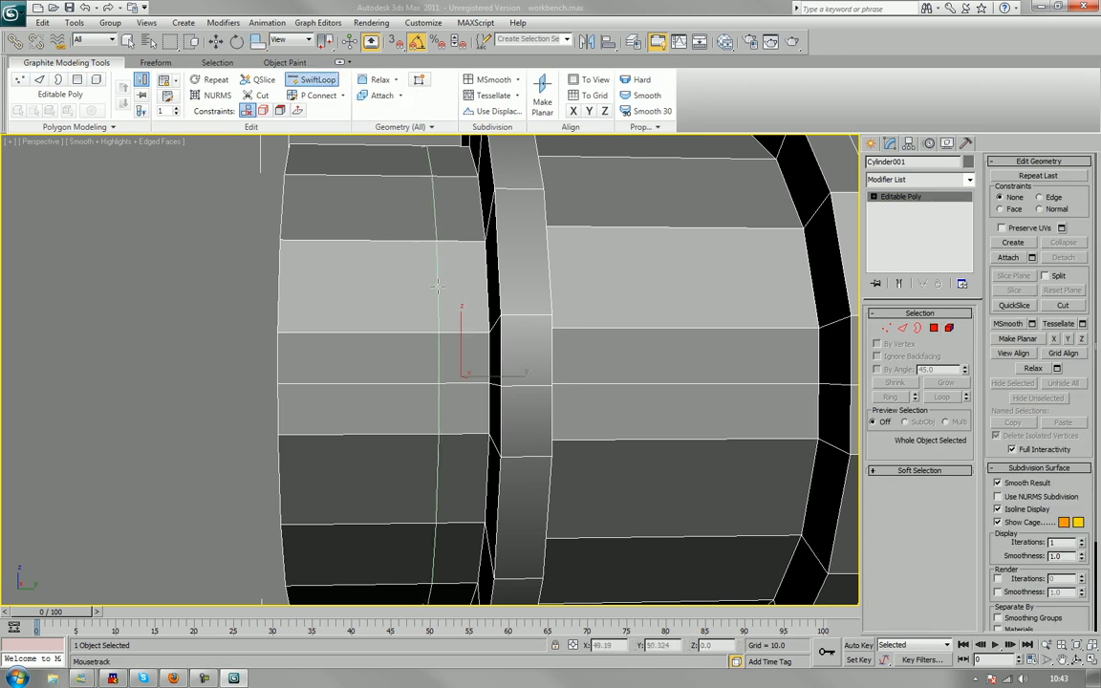
pyautogui.click(443, 291)
pyautogui.press('w')
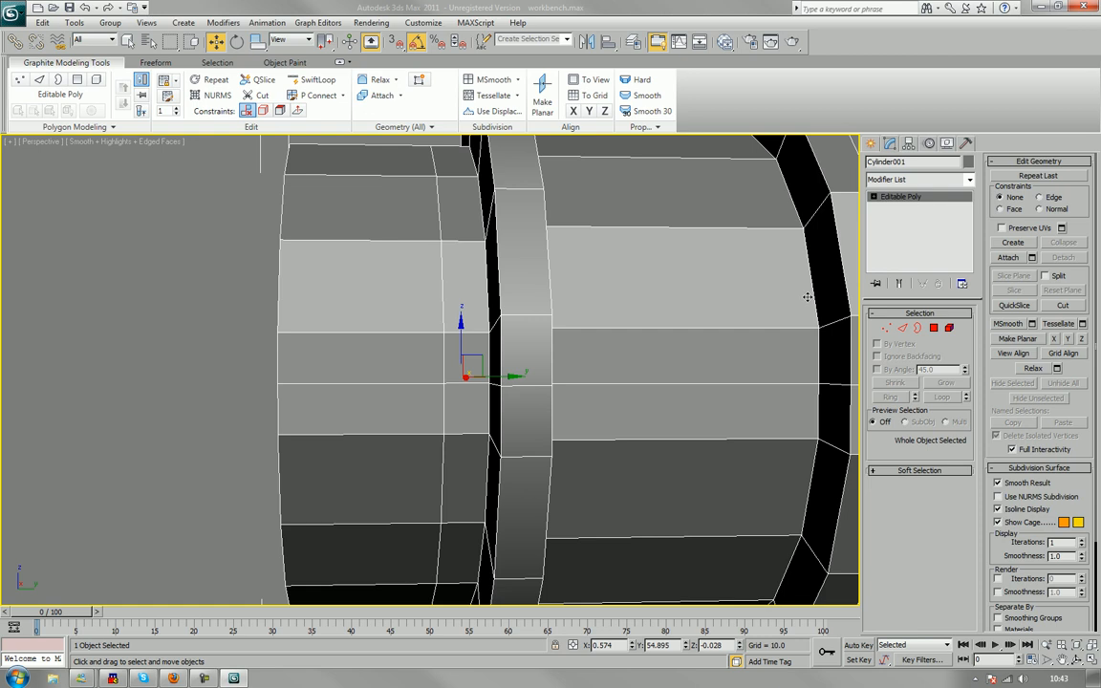
# Move the new loop's vertices slightly away from the ring, to about 53.44 in Y.
pyautogui.click(886, 326)
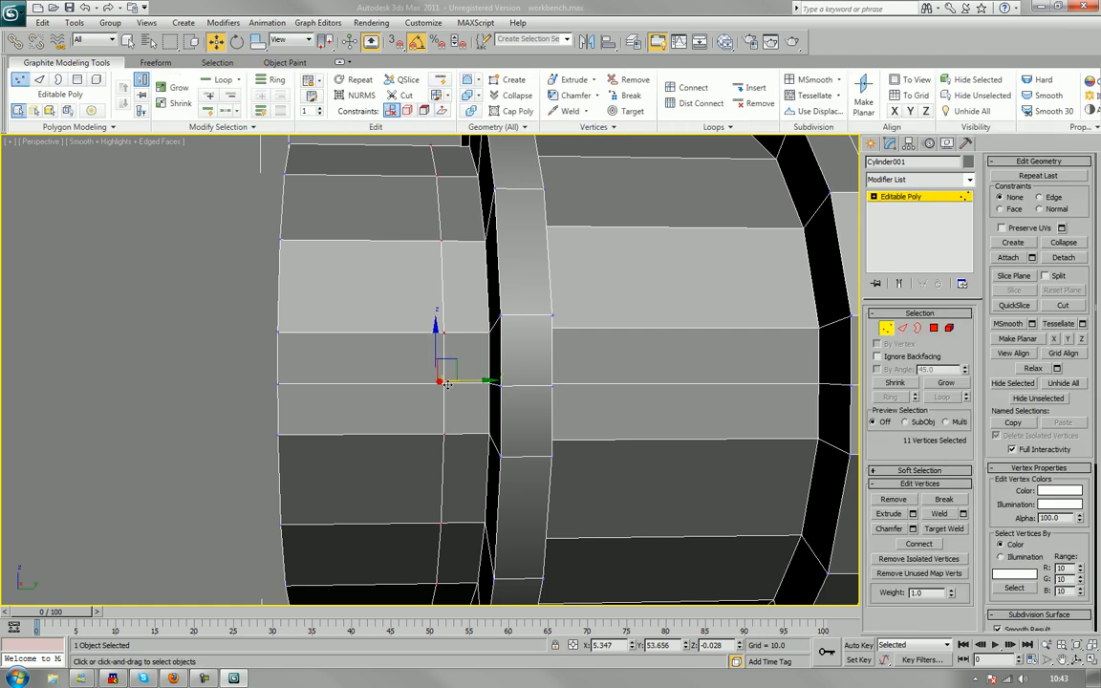
pyautogui.moveTo(485, 381); pyautogui.dragTo(462, 382)
pyautogui.rightClick(235, 383)
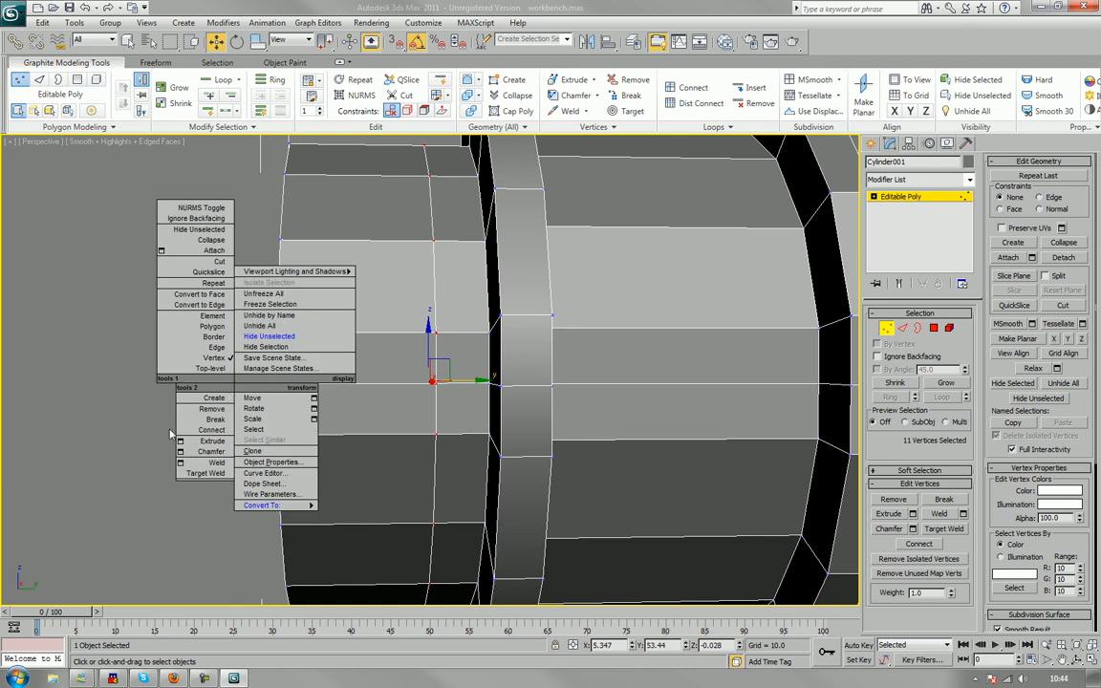
pyautogui.click(111, 402)
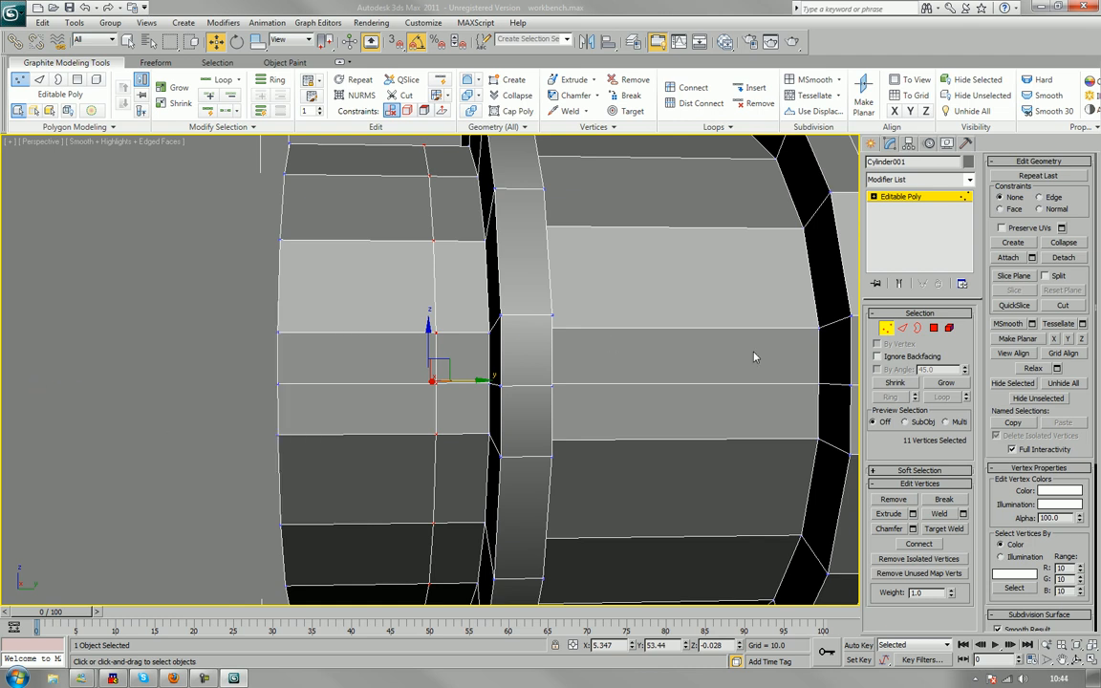
# Move the loop's centre vertex toward the ring to about 54.224 in Y, forming a pointed outline.
pyautogui.click(904, 330)
pyautogui.click(891, 331)
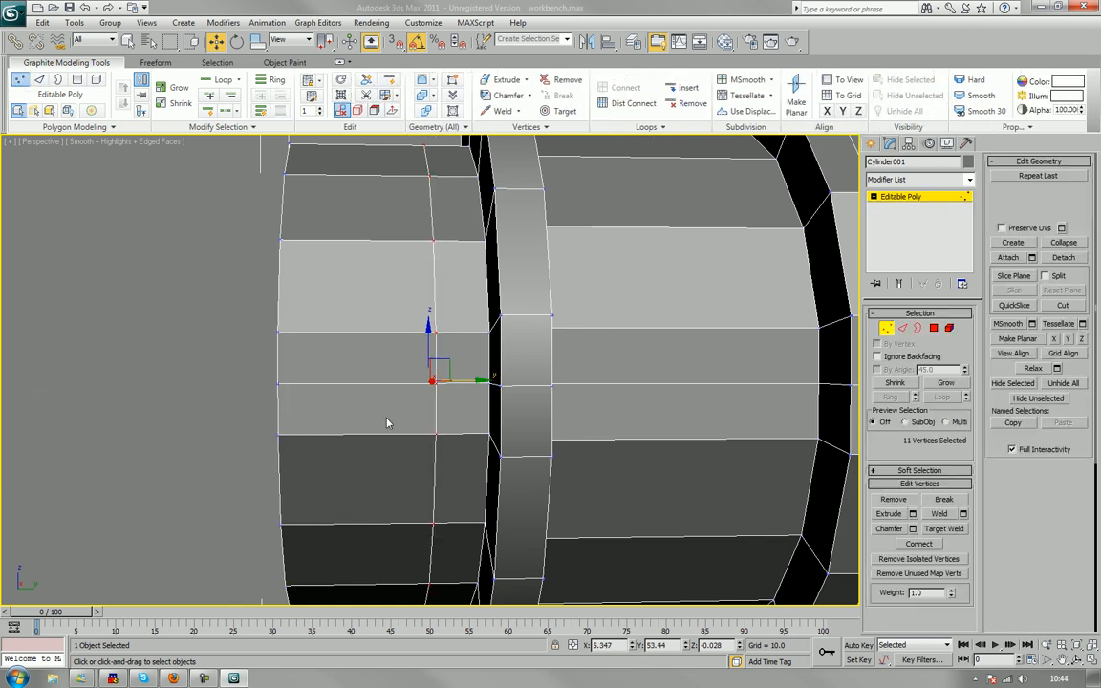
pyautogui.click(440, 382)
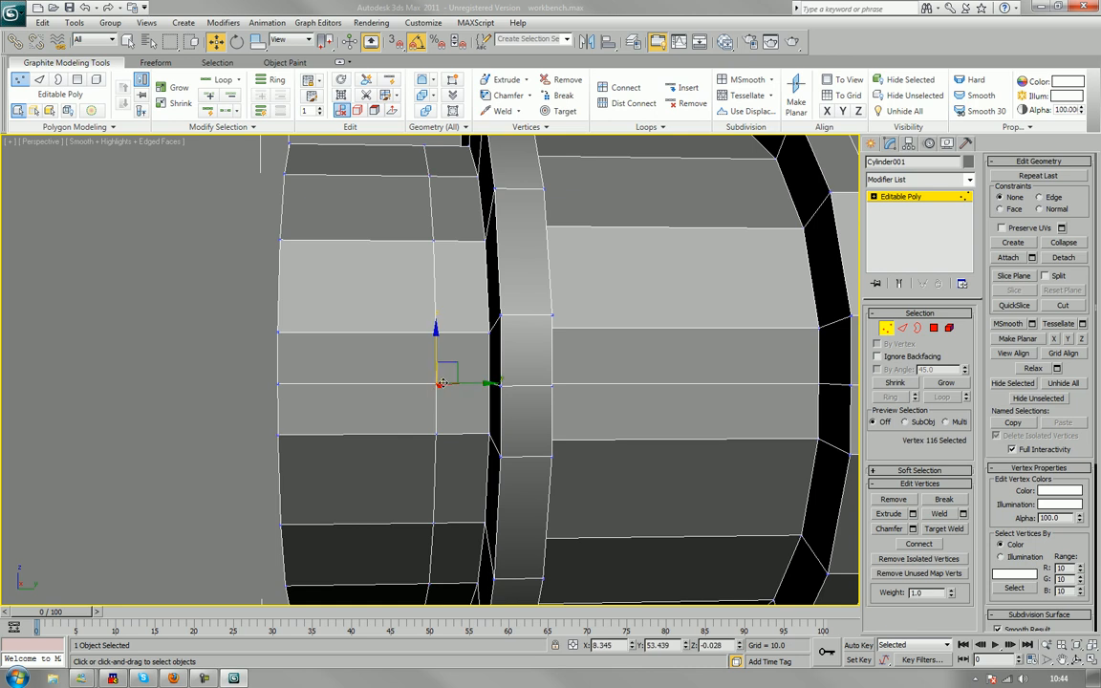
pyautogui.moveTo(463, 383); pyautogui.dragTo(493, 406)
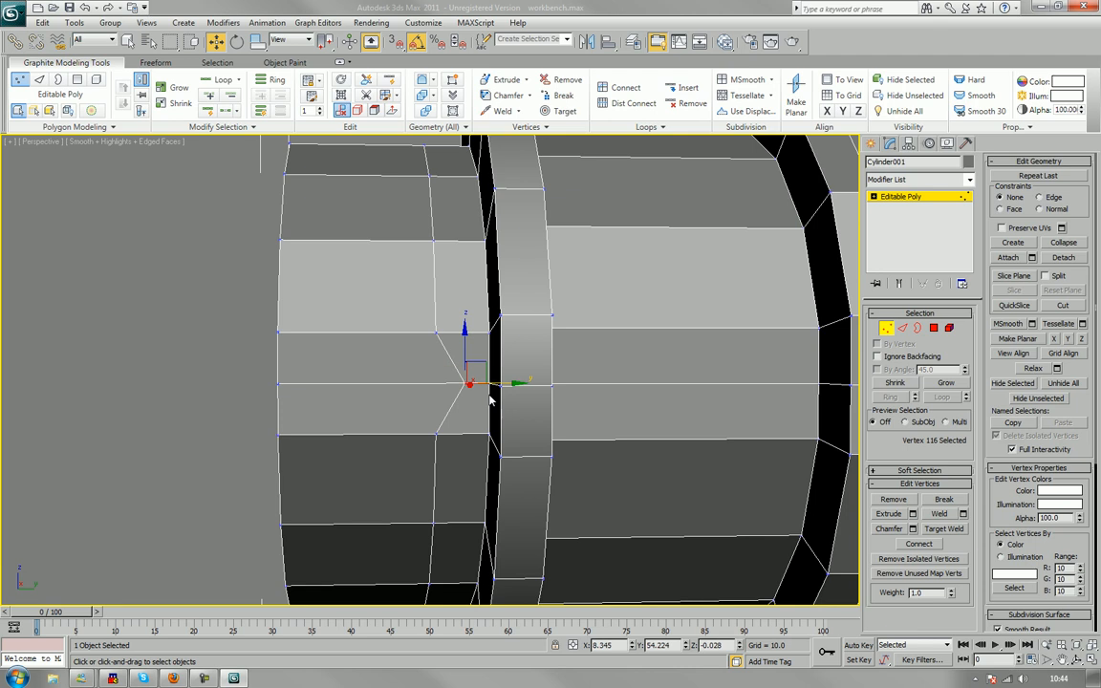
# Select the two adjacent polygons that form the pointed shape at the centre of the hull-facing barrel section.
pyautogui.scroll(-4, 489, 399)
pyautogui.keyDown('alt'); pyautogui.moveTo(468, 376); pyautogui.dragTo(516, 421, button='middle'); pyautogui.keyUp('alt')
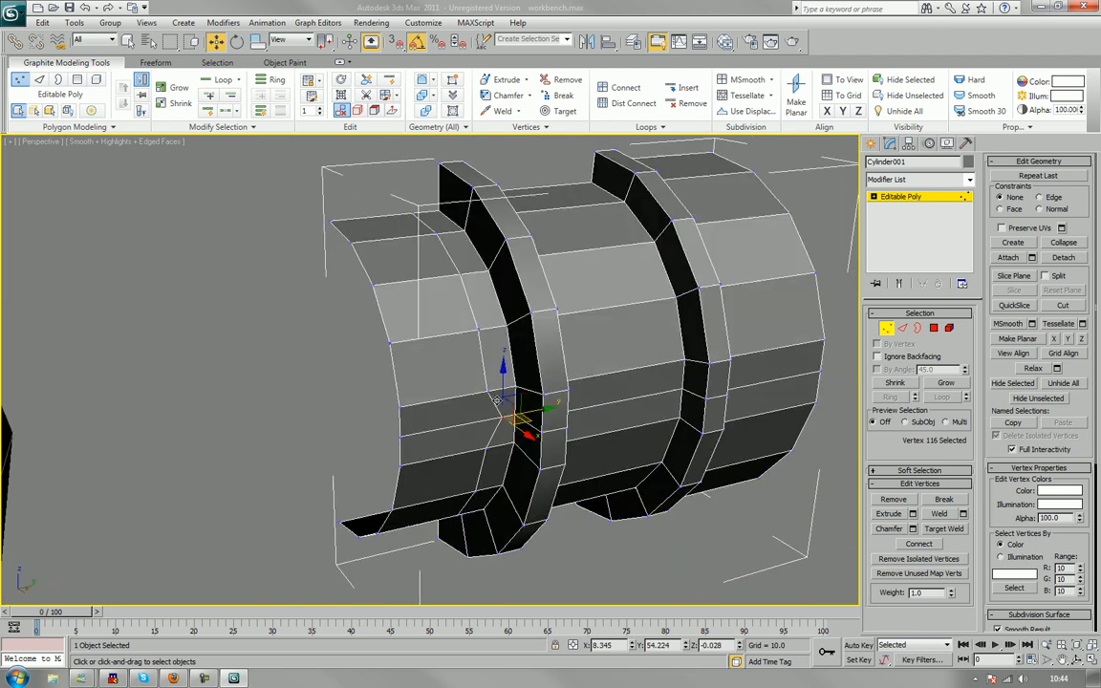
pyautogui.click(934, 327)
pyautogui.click(489, 408)
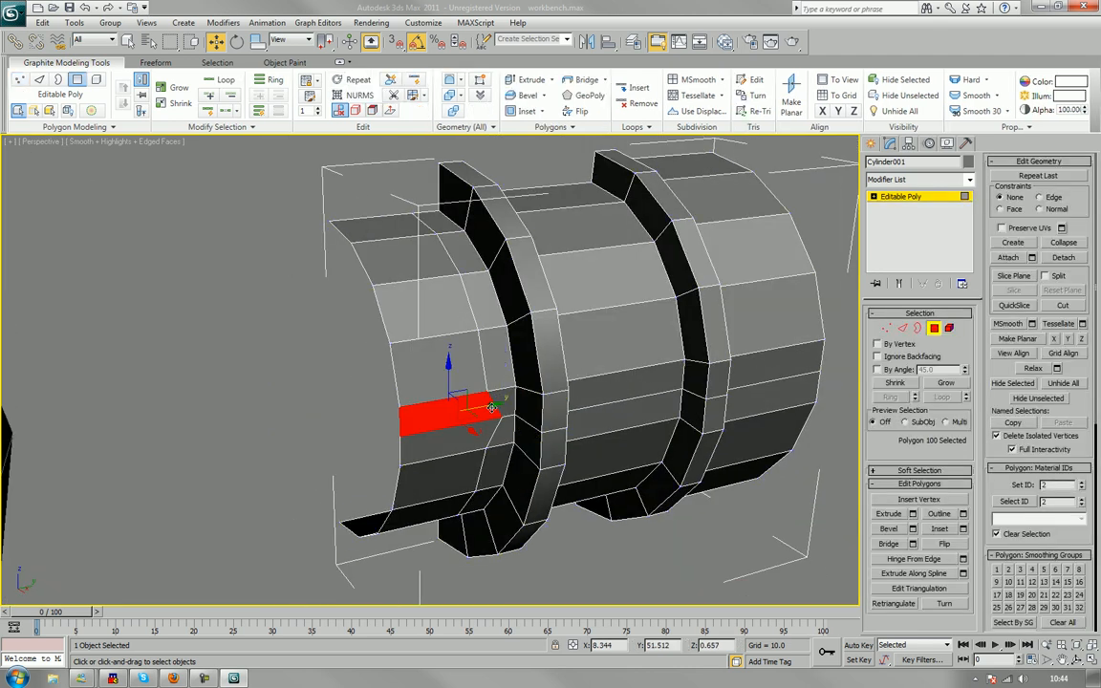
pyautogui.keyDown('ctrl'); pyautogui.click(472, 439); pyautogui.keyUp('ctrl')
pyautogui.moveTo(472, 439); pyautogui.dragTo(472, 429, button='middle')
pyautogui.moveTo(472, 429); pyautogui.dragTo(476, 396, button='middle')
pyautogui.moveTo(388, 412)
pyautogui.keyDown('alt'); pyautogui.mouseDown(button='middle')
pyautogui.moveTo(428, 384)
pyautogui.moveTo(408, 383)
pyautogui.moveTo(403, 419)
pyautogui.mouseUp(button='middle'); pyautogui.keyUp('alt')
pyautogui.keyDown('alt'); pyautogui.moveTo(472, 355); pyautogui.dragTo(597, 333, button='middle'); pyautogui.keyUp('alt')
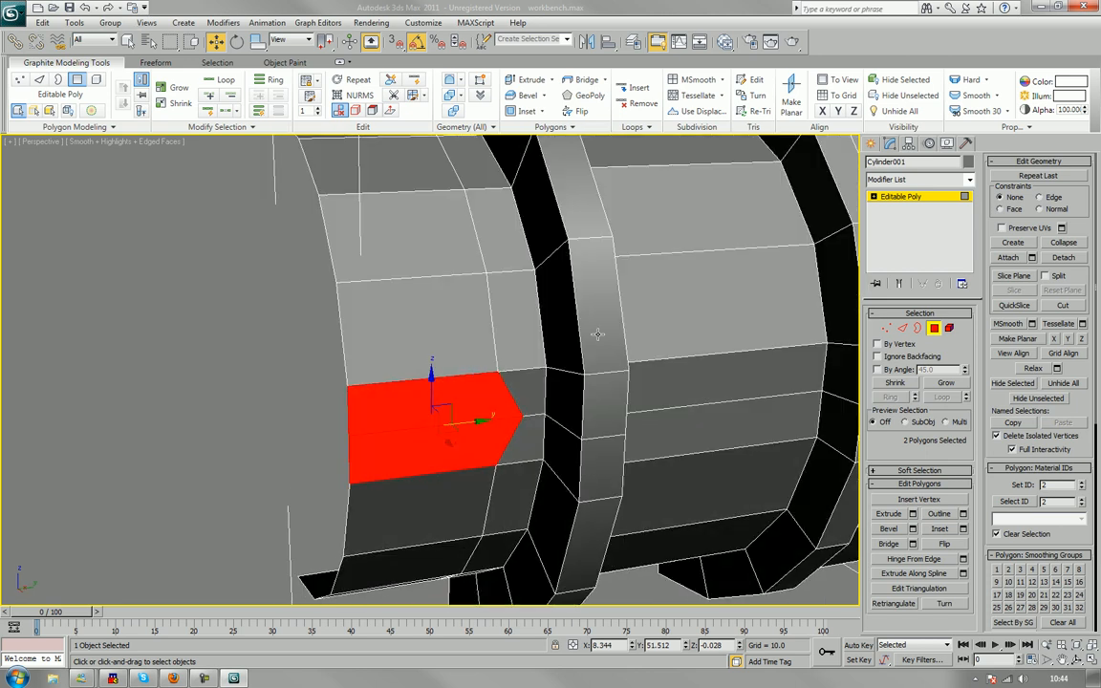
# Cut a slanted edge from each shoulder corner of the pointed shape to the open end of the neighbouring polygons.
pyautogui.click(1062, 305)
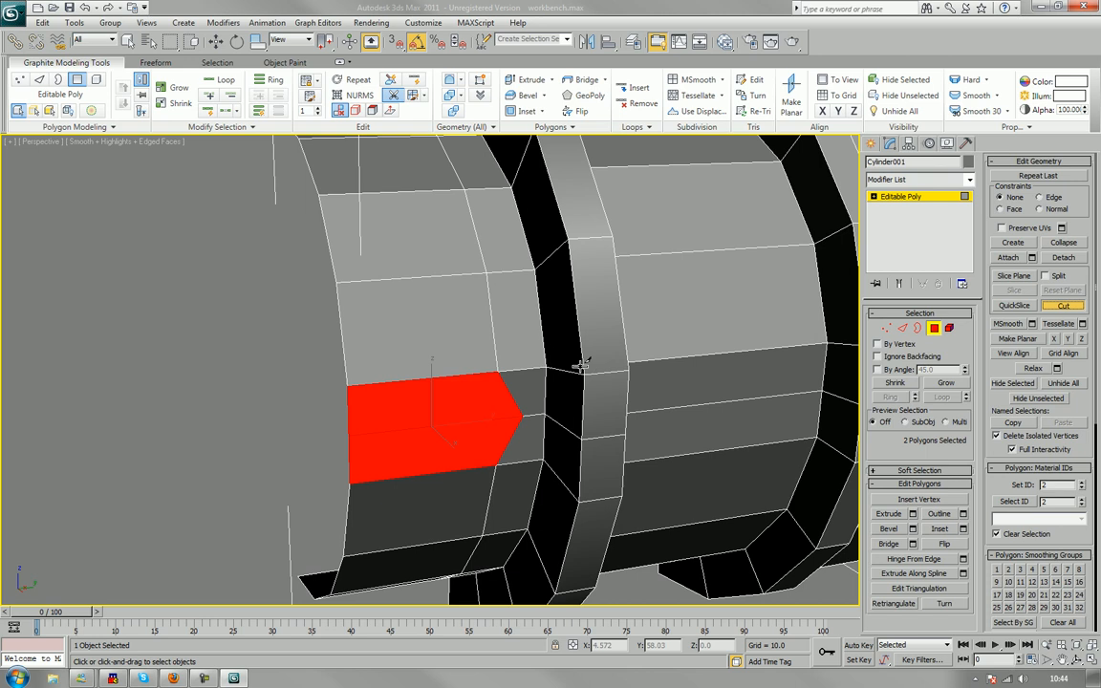
pyautogui.click(499, 371)
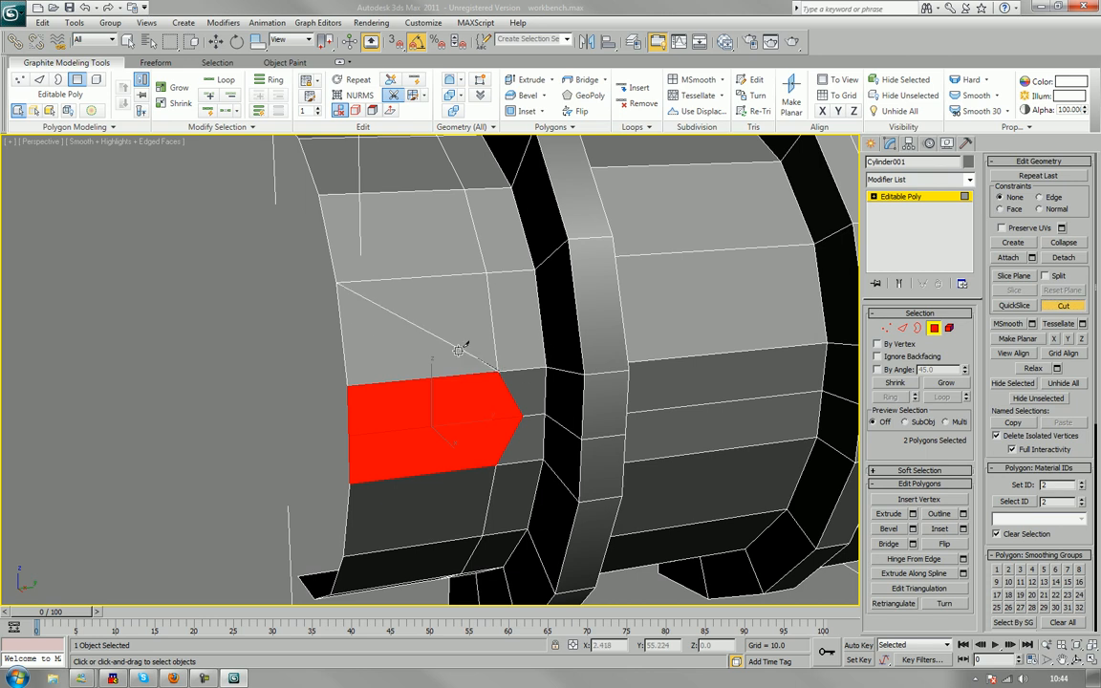
pyautogui.click(344, 333)
pyautogui.keyDown('alt'); pyautogui.moveTo(396, 384); pyautogui.dragTo(373, 358, button='middle'); pyautogui.keyUp('alt')
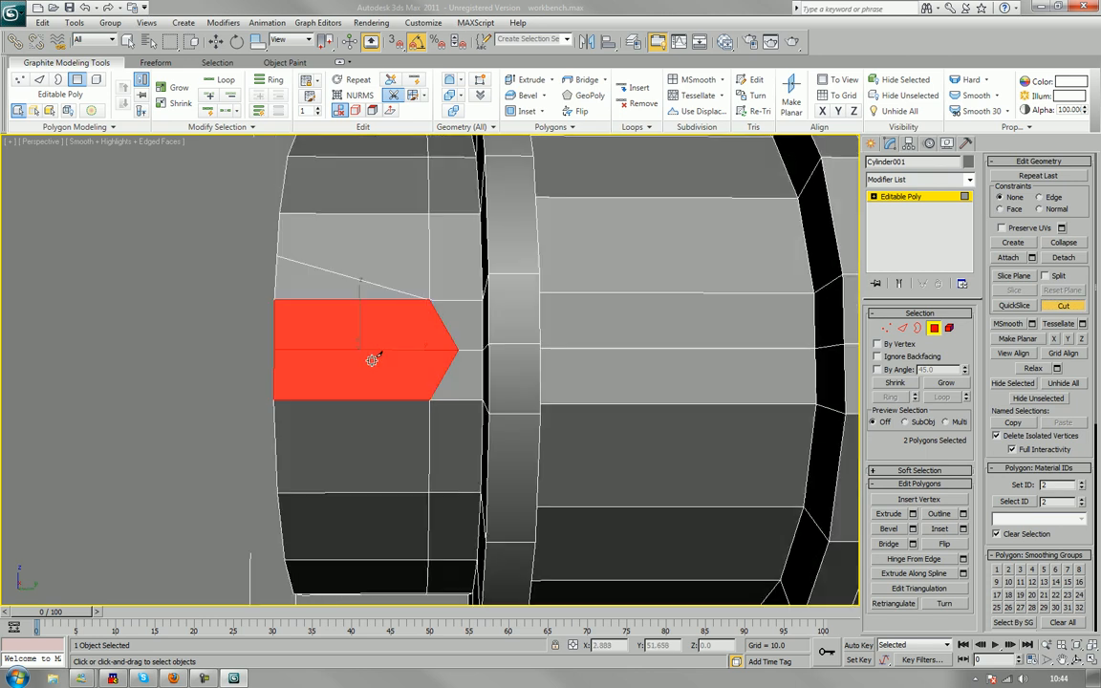
pyautogui.click(430, 400)
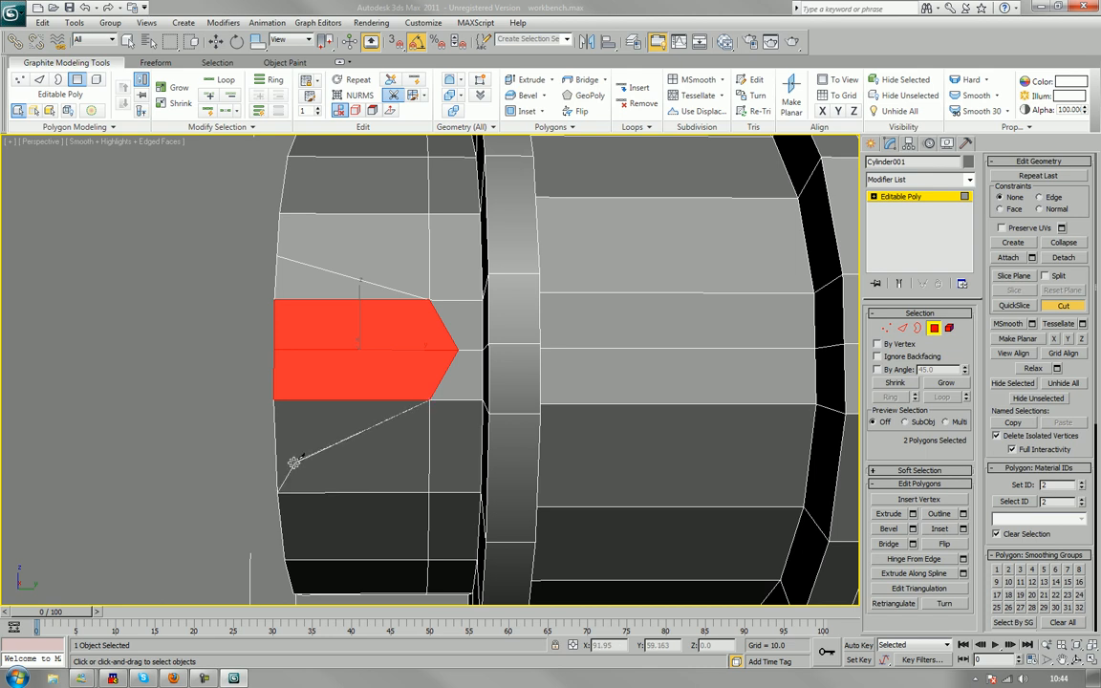
pyautogui.click(275, 448)
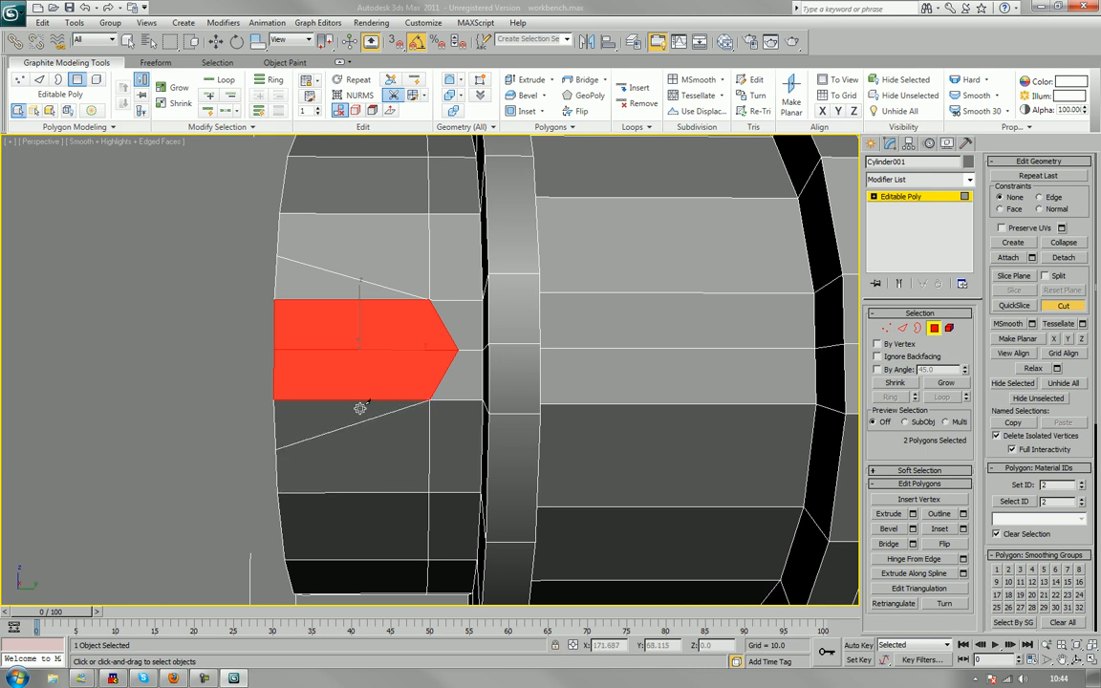
# Add the two tapered side polygons to the selection and extrude all four outward as a raised wedge.
pyautogui.press('w')
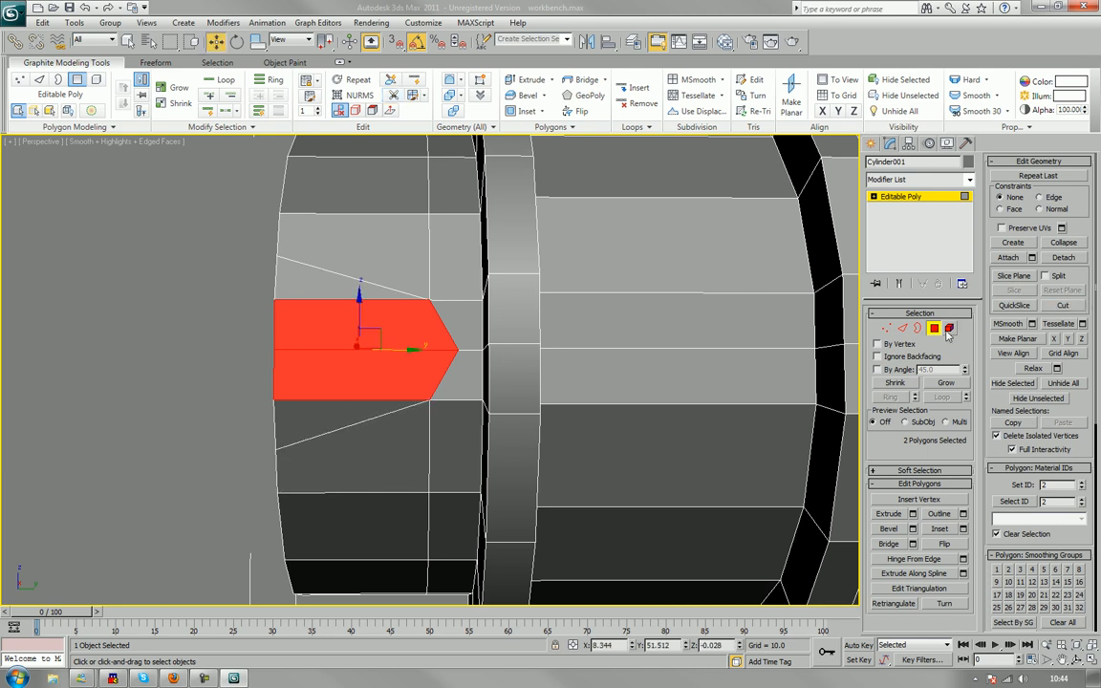
pyautogui.keyDown('ctrl'); pyautogui.click(293, 279); pyautogui.keyUp('ctrl')
pyautogui.keyDown('ctrl'); pyautogui.click(302, 420); pyautogui.keyUp('ctrl')
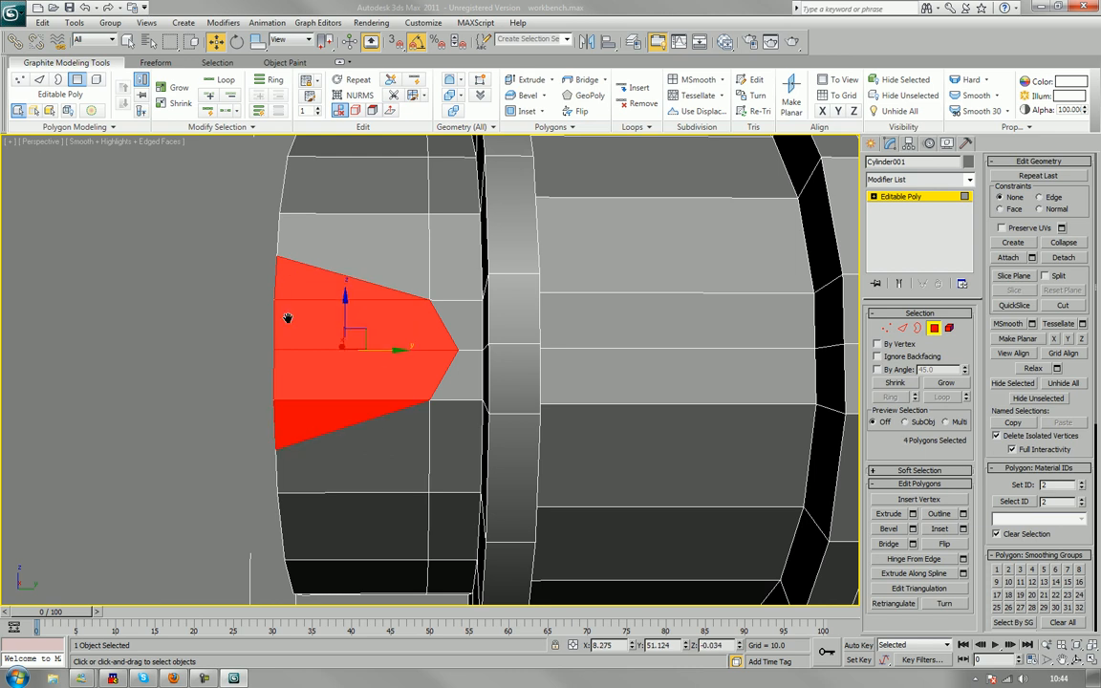
pyautogui.keyDown('alt'); pyautogui.moveTo(286, 317); pyautogui.dragTo(557, 336, button='middle'); pyautogui.keyUp('alt')
pyautogui.click(886, 514)
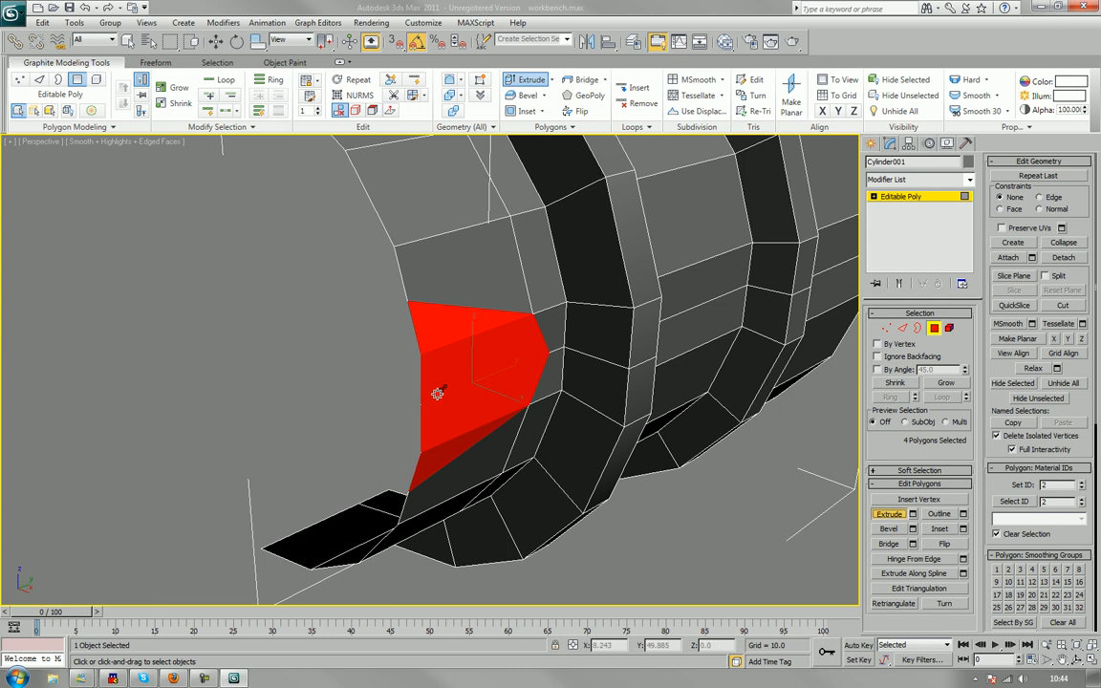
pyautogui.moveTo(437, 394); pyautogui.dragTo(437, 387)
pyautogui.keyDown('alt'); pyautogui.moveTo(437, 387); pyautogui.dragTo(422, 312, button='middle'); pyautogui.keyUp('alt')
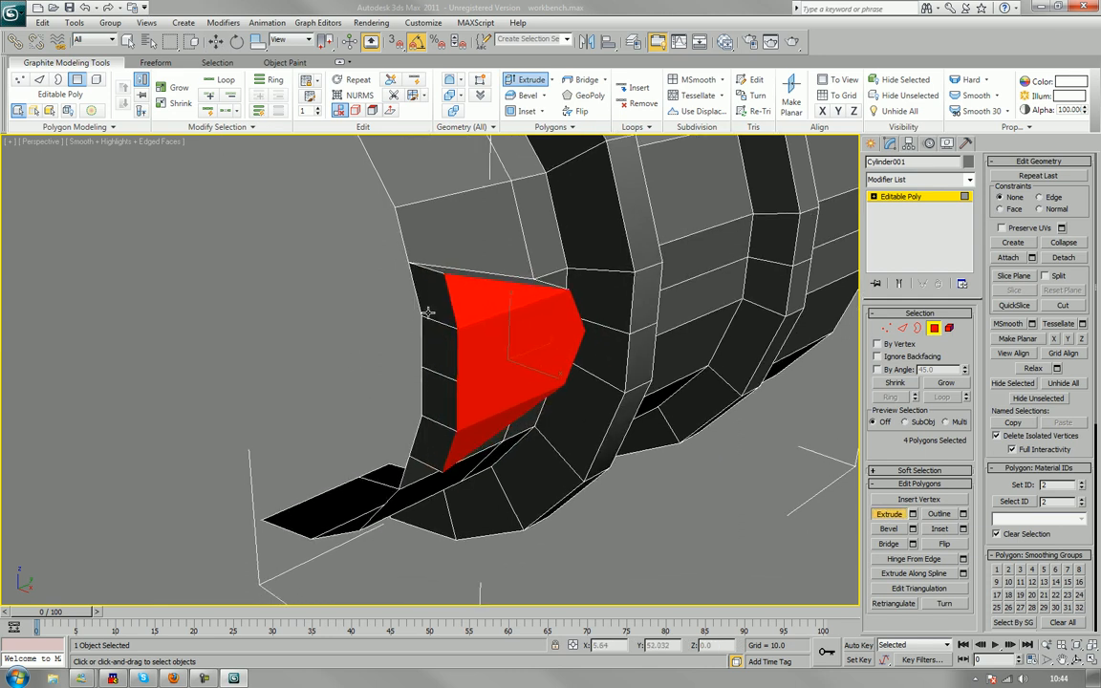
# Select the four polygons on the wedge's hull-facing end and extrude them toward the hull into a long block.
pyautogui.click(422, 311)
pyautogui.keyDown('ctrl'); pyautogui.click(428, 371); pyautogui.keyUp('ctrl')
pyautogui.keyDown('ctrl'); pyautogui.click(438, 402); pyautogui.keyUp('ctrl')
pyautogui.keyDown('ctrl'); pyautogui.click(435, 441); pyautogui.keyUp('ctrl')
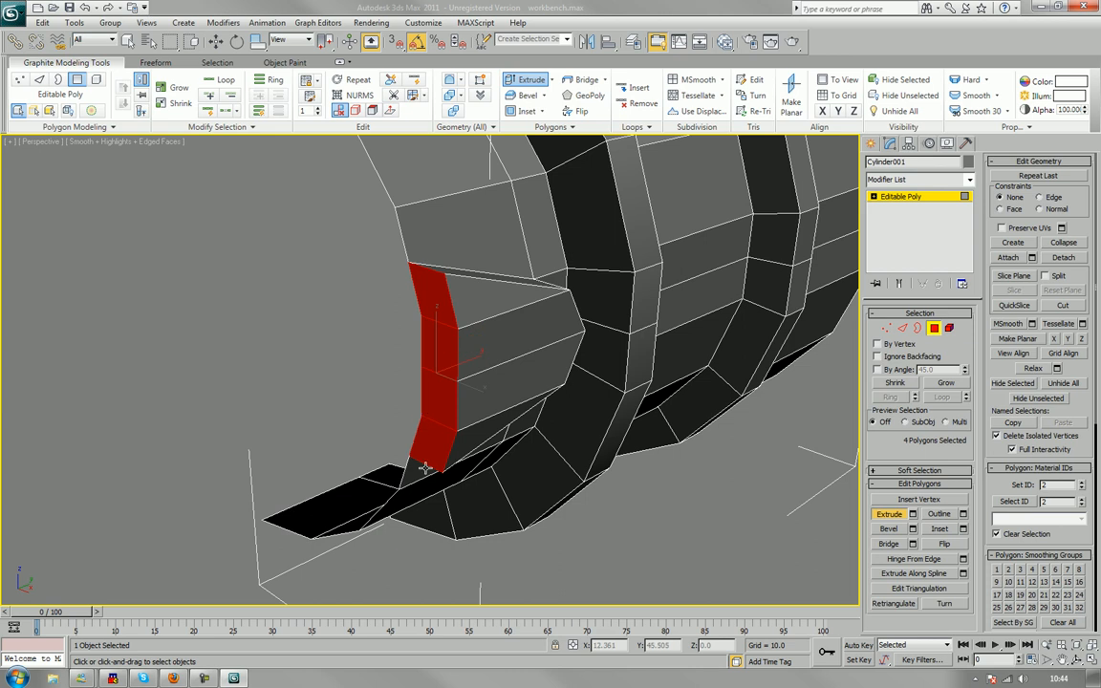
pyautogui.keyDown('alt'); pyautogui.moveTo(434, 441); pyautogui.dragTo(407, 378, button='middle'); pyautogui.keyUp('alt')
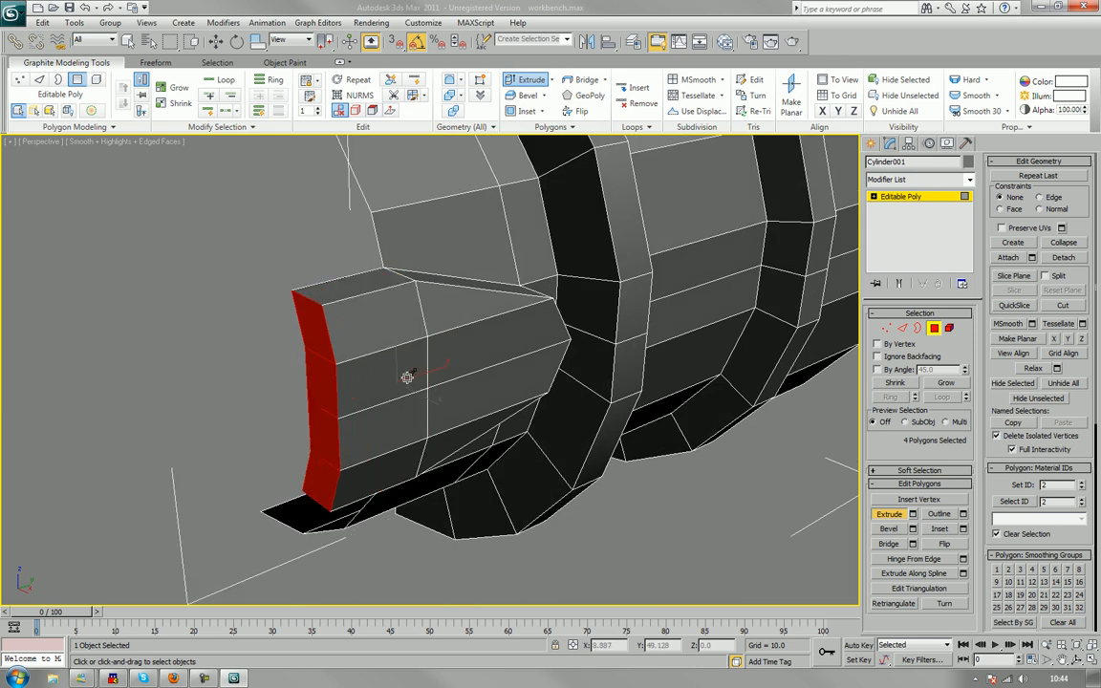
pyautogui.moveTo(407, 378); pyautogui.dragTo(403, 351)
pyautogui.scroll(-5, 403, 352)
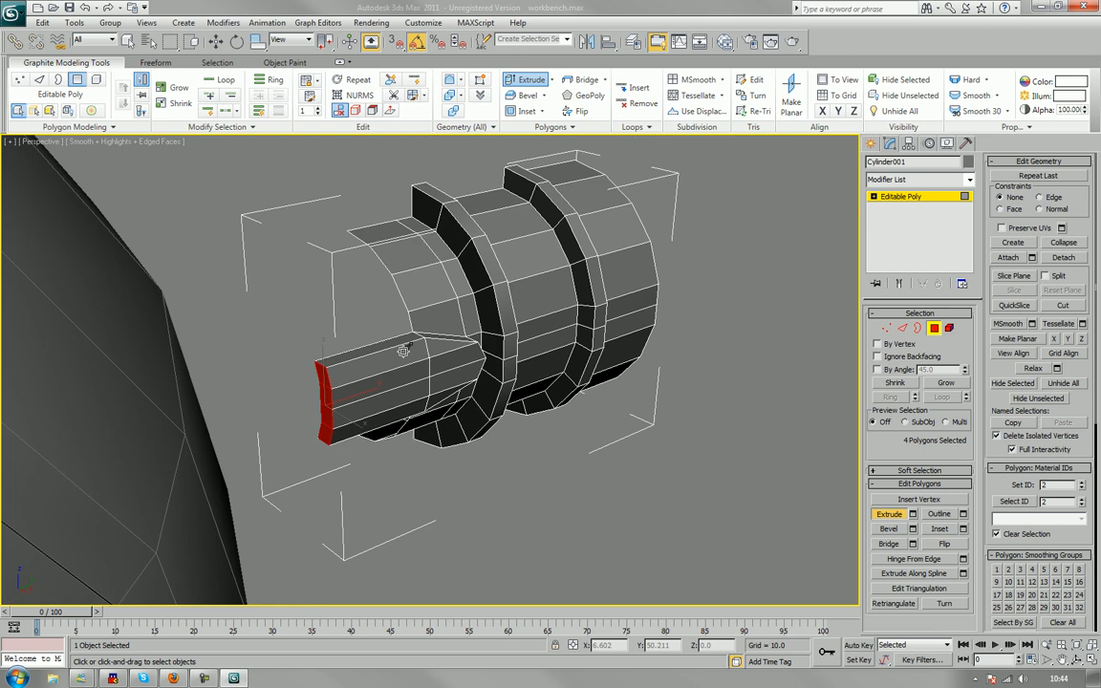
# Select the four curved polygons on the inner side of the extruded block and scale them flat along X.
pyautogui.keyDown('alt'); pyautogui.moveTo(415, 345); pyautogui.dragTo(396, 327, button='middle'); pyautogui.keyUp('alt')
pyautogui.keyDown('alt'); pyautogui.moveTo(286, 339); pyautogui.dragTo(516, 331, button='middle'); pyautogui.keyUp('alt')
pyautogui.scroll(4, 382, 374)
pyautogui.click(613, 306)
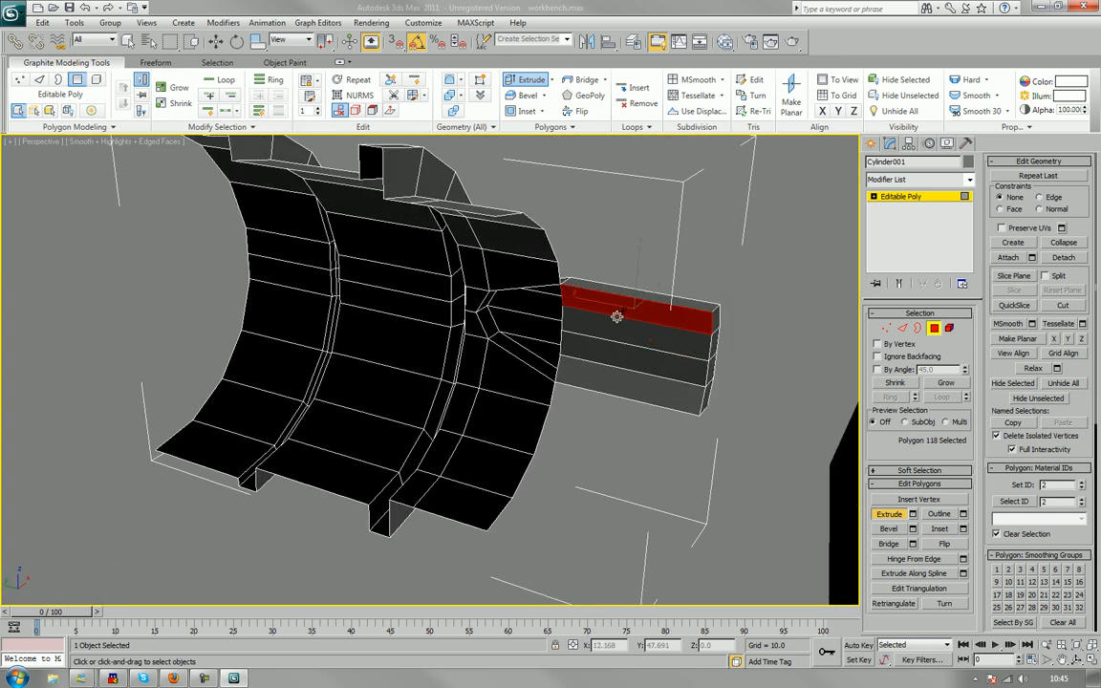
pyautogui.keyDown('ctrl'); pyautogui.click(616, 346); pyautogui.keyUp('ctrl')
pyautogui.keyDown('ctrl'); pyautogui.click(614, 360); pyautogui.keyUp('ctrl')
pyautogui.keyDown('ctrl'); pyautogui.click(619, 385); pyautogui.keyUp('ctrl')
pyautogui.keyDown('alt'); pyautogui.moveTo(620, 383); pyautogui.dragTo(617, 341, button='middle'); pyautogui.keyUp('alt')
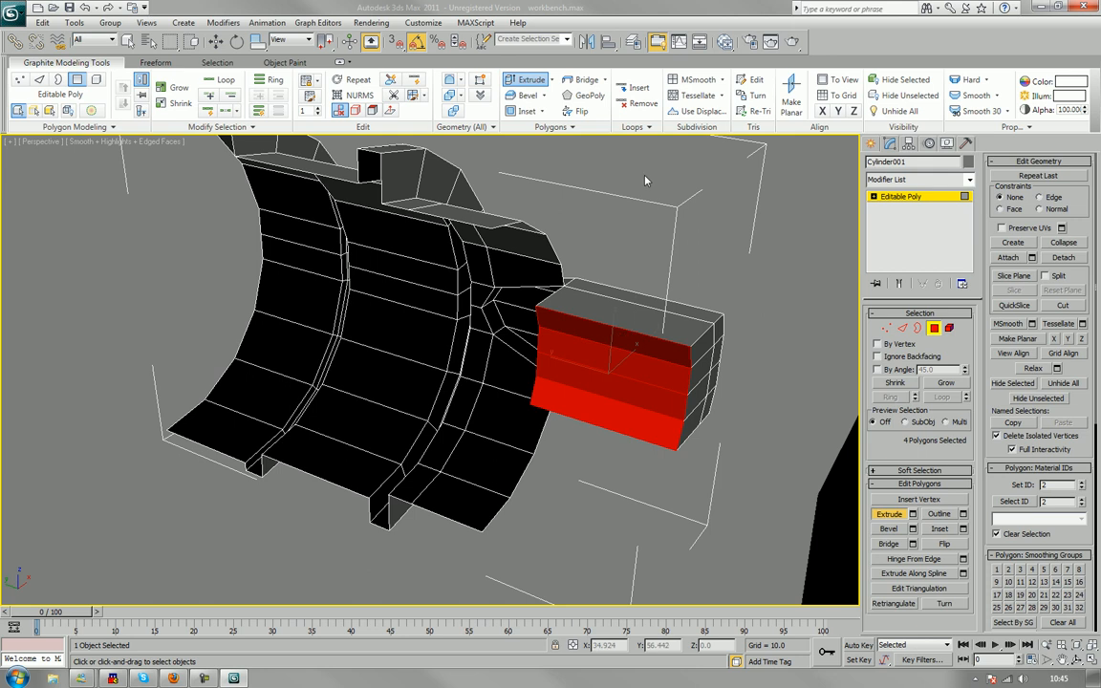
pyautogui.click(257, 41)
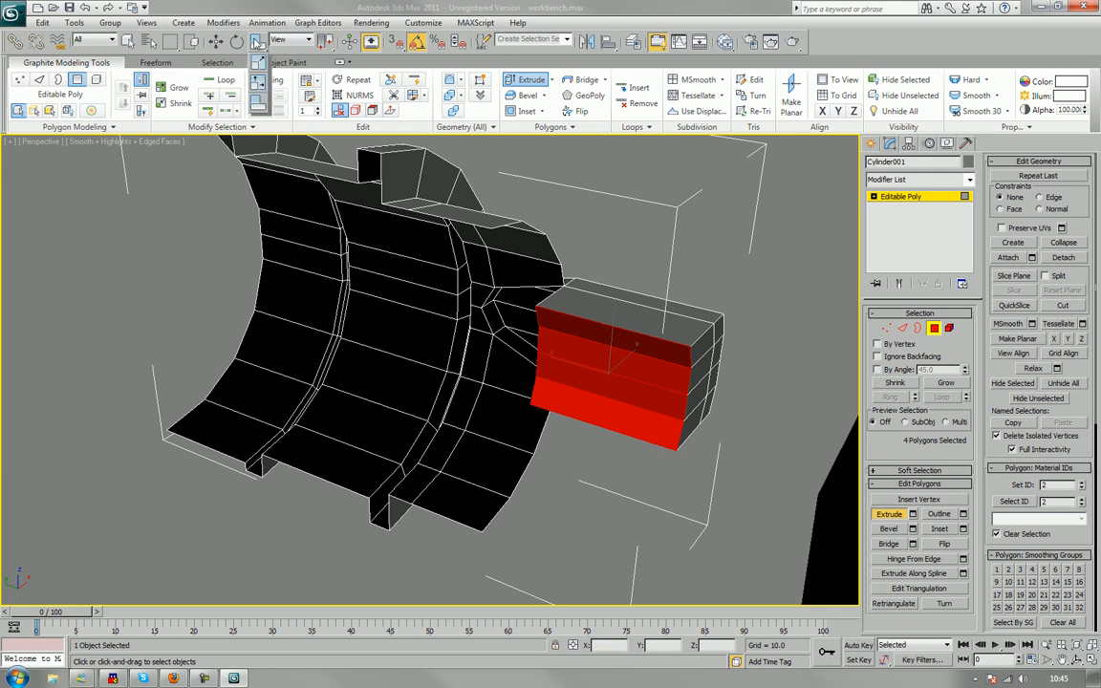
pyautogui.moveTo(257, 41); pyautogui.dragTo(257, 62)
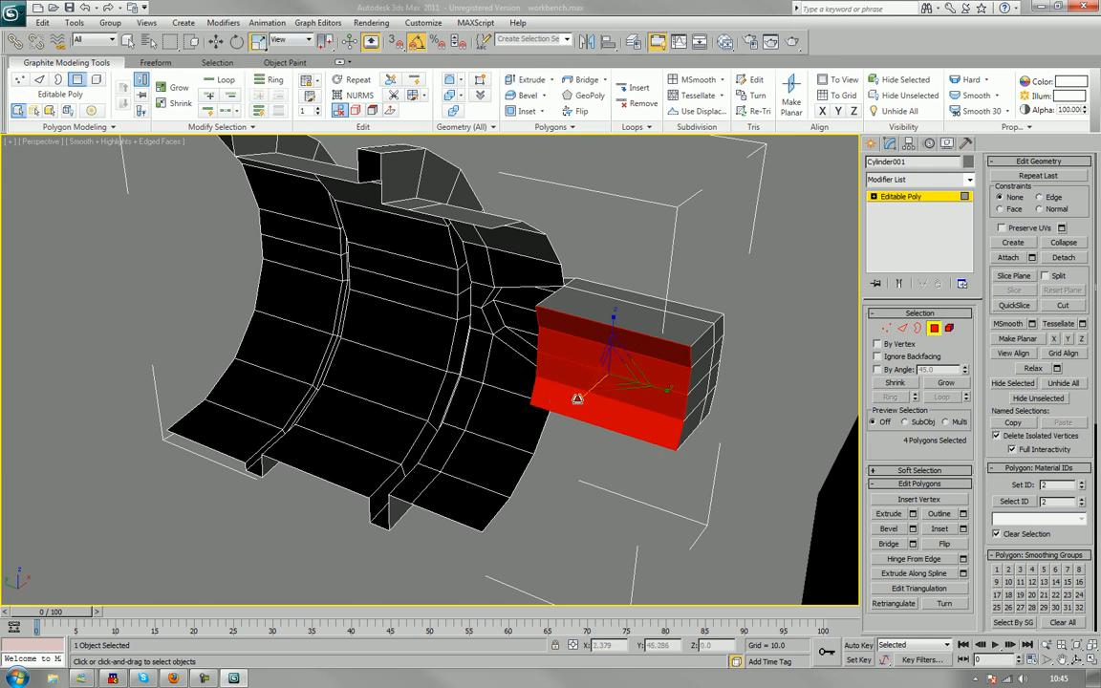
pyautogui.moveTo(590, 387); pyautogui.dragTo(714, 261)
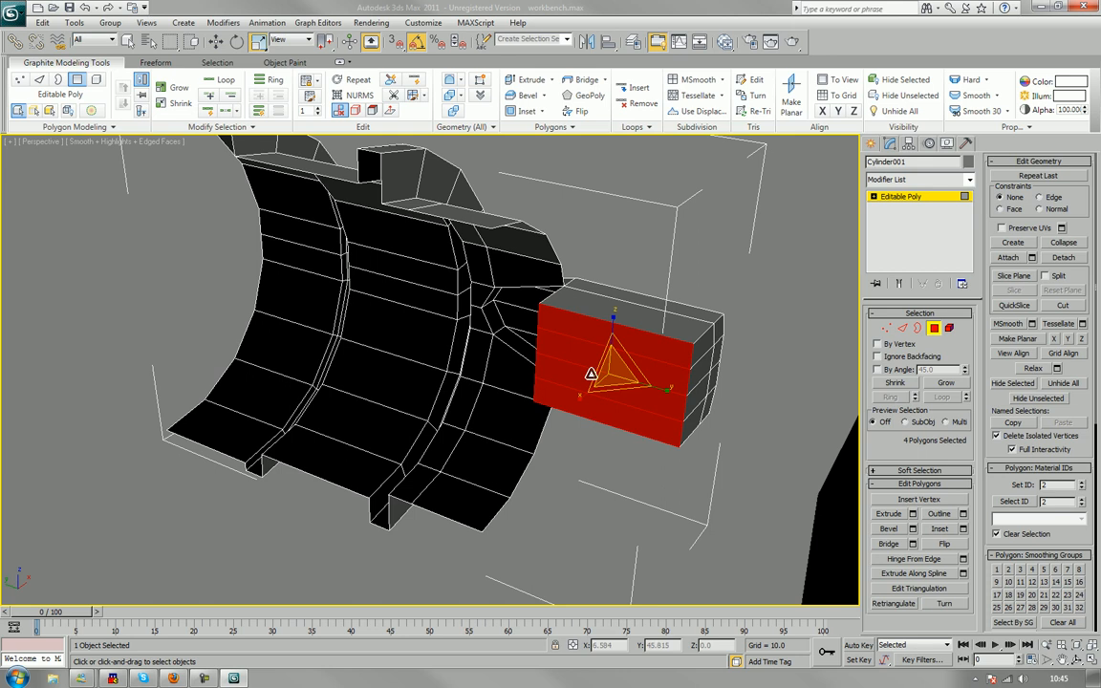
pyautogui.moveTo(690, 253); pyautogui.dragTo(690, 250)
# Select the two polygons on the block's upper side and the two on its underside.
pyautogui.keyDown('alt'); pyautogui.moveTo(616, 265); pyautogui.dragTo(474, 270, button='middle'); pyautogui.keyUp('alt')
pyautogui.scroll(5, 474, 270)
pyautogui.keyDown('alt'); pyautogui.moveTo(448, 321); pyautogui.dragTo(508, 354, button='middle'); pyautogui.keyUp('alt')
pyautogui.click(490, 390)
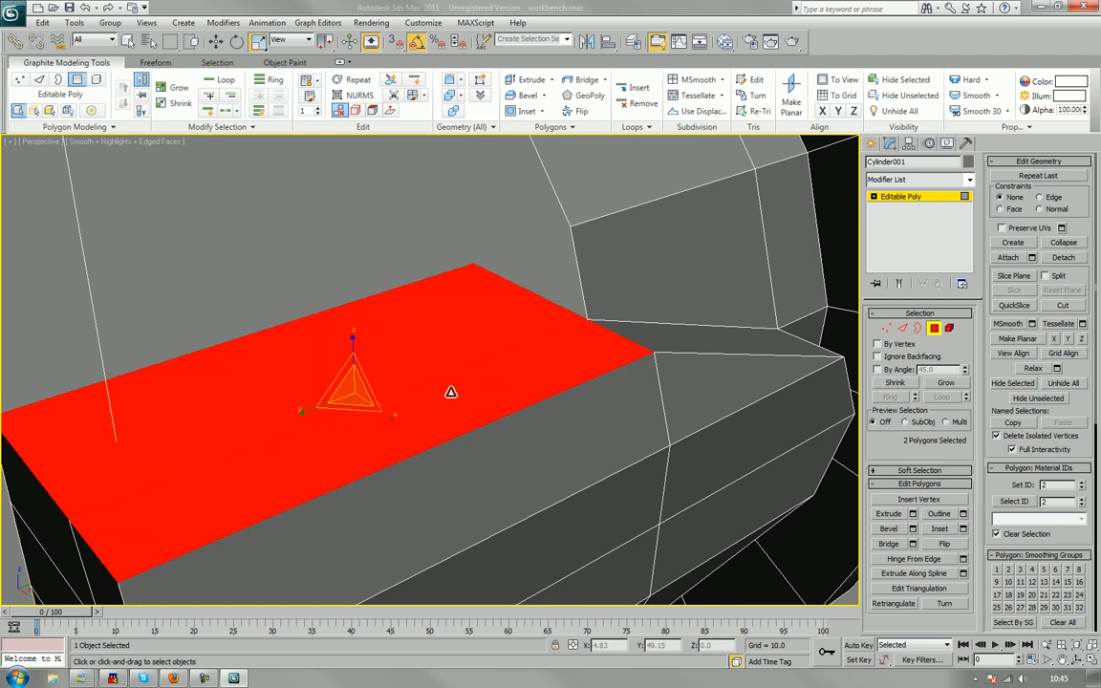
pyautogui.scroll(-5, 451, 392)
pyautogui.keyDown('alt'); pyautogui.moveTo(451, 392); pyautogui.dragTo(432, 330, button='middle'); pyautogui.keyUp('alt')
pyautogui.keyDown('ctrl'); pyautogui.click(416, 297); pyautogui.keyUp('ctrl')
pyautogui.keyDown('ctrl'); pyautogui.click(392, 319); pyautogui.keyUp('ctrl')
# Try extruding the four selected polygons into an upper and a lower arm.
pyautogui.click(900, 513)
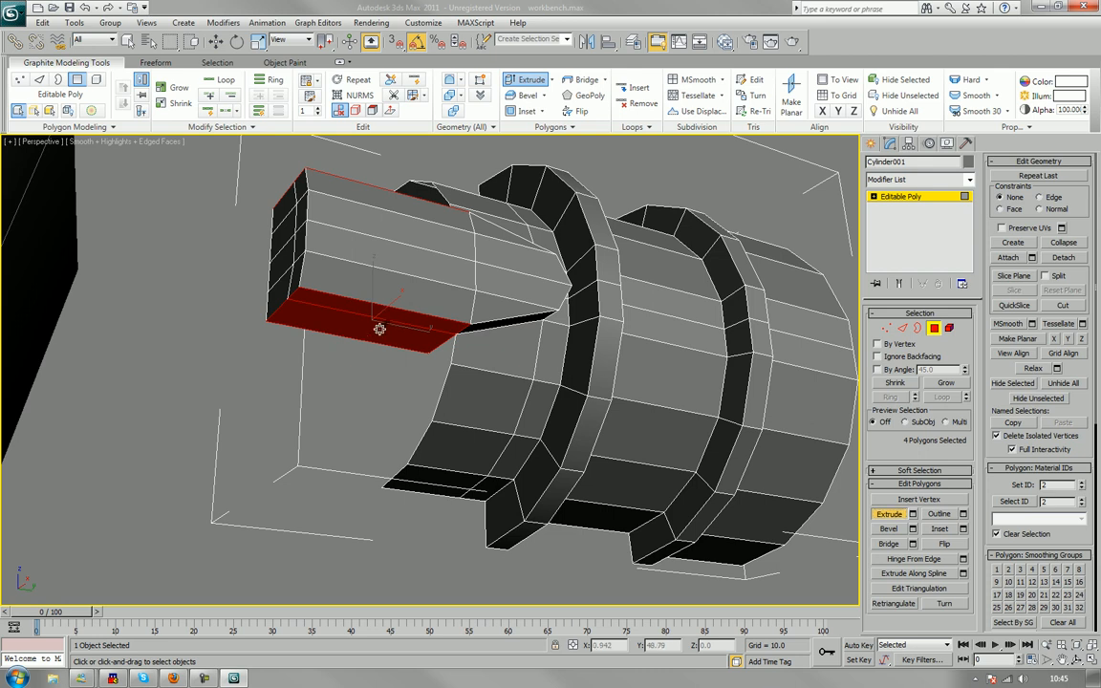
pyautogui.moveTo(383, 327); pyautogui.dragTo(374, 302)
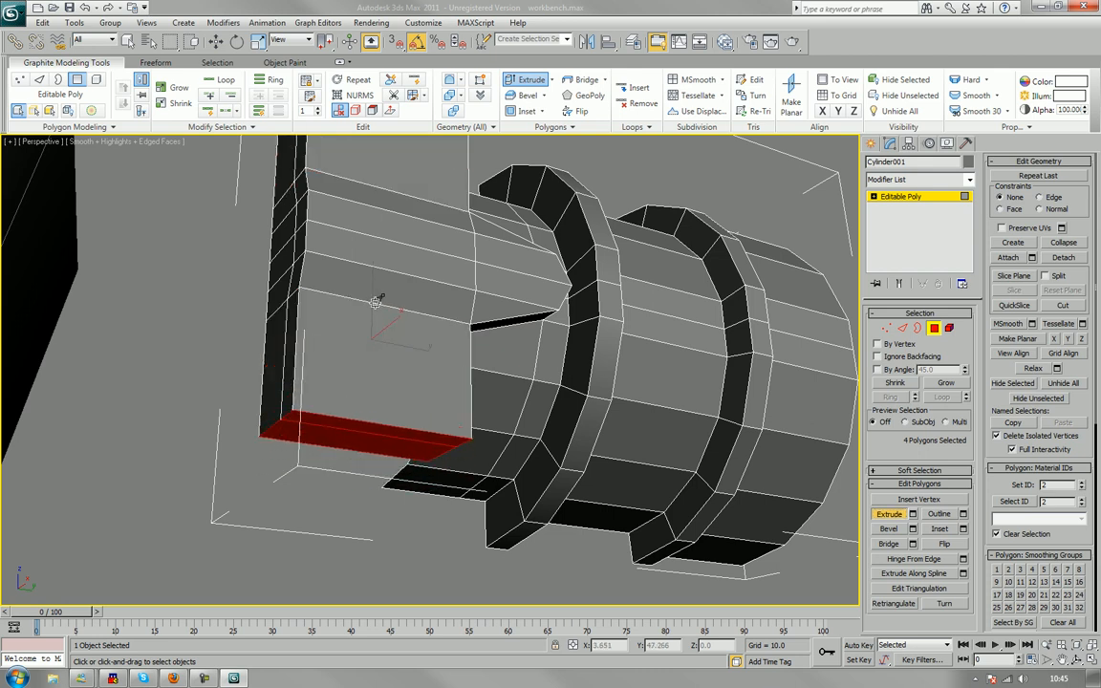
pyautogui.keyDown('alt'); pyautogui.moveTo(375, 303); pyautogui.dragTo(420, 385, button='middle'); pyautogui.keyUp('alt')
pyautogui.scroll(-4, 396, 341)
pyautogui.scroll(1, 330, 360)
pyautogui.scroll(2, 331, 360)
pyautogui.scroll(1, 322, 317)
pyautogui.scroll(2, 420, 386)
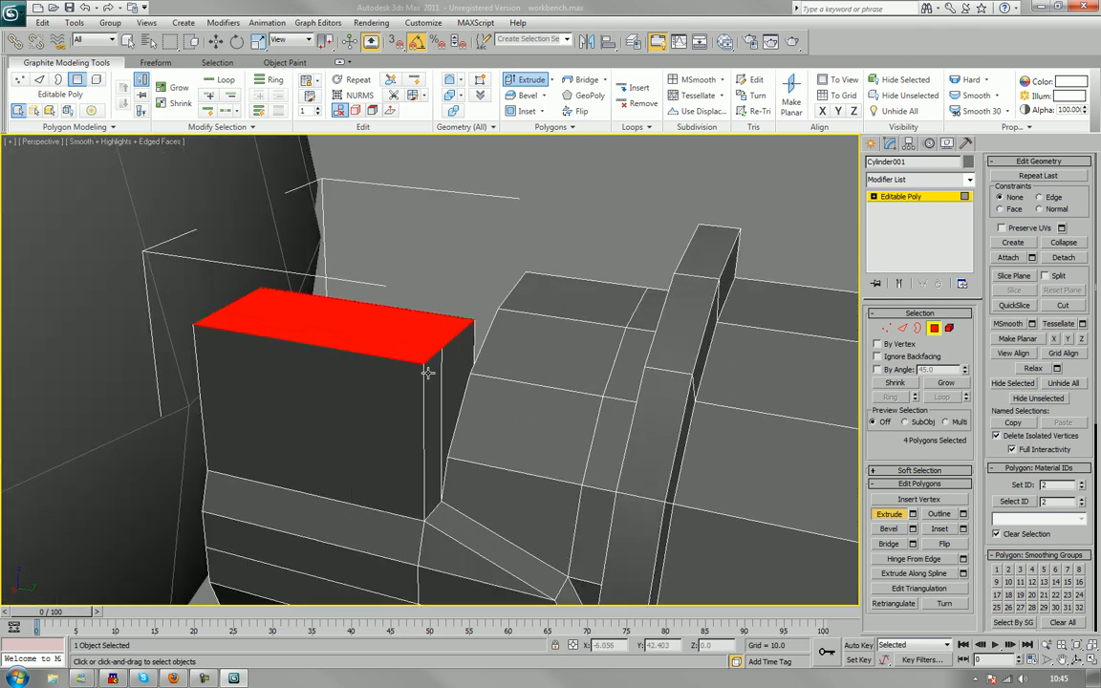
# Try shifting the end polygons of both arms about -2.435 along X to slant the arms.
pyautogui.keyDown('alt'); pyautogui.moveTo(439, 322); pyautogui.dragTo(361, 323, button='middle'); pyautogui.keyUp('alt')
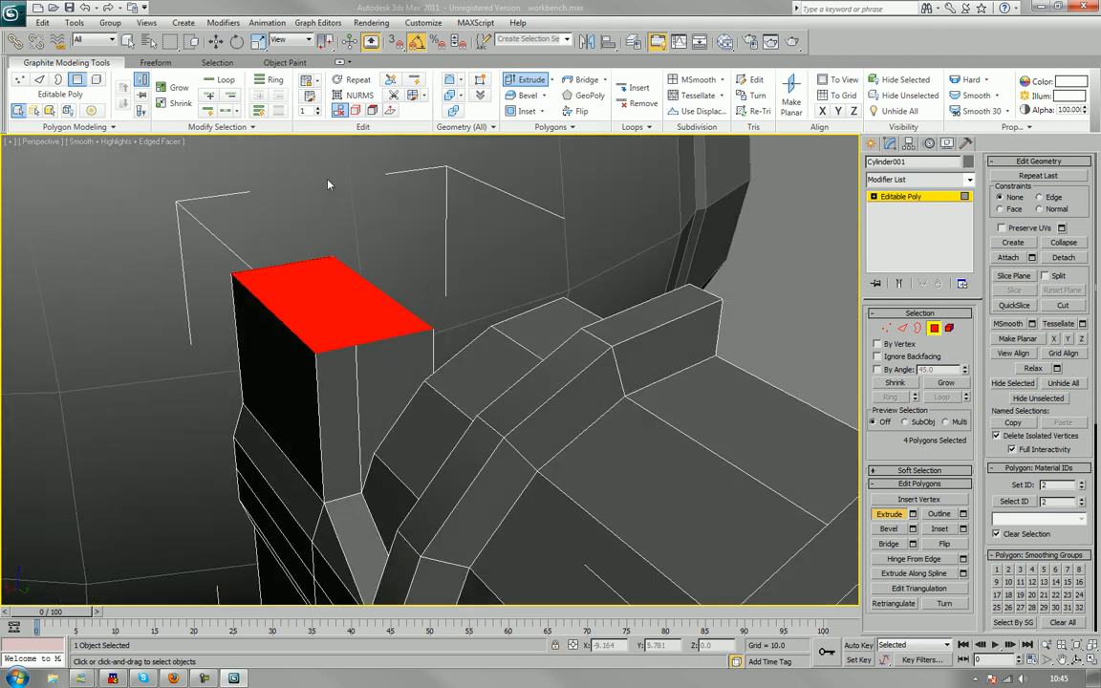
pyautogui.click(216, 41)
pyautogui.scroll(-4, 401, 330)
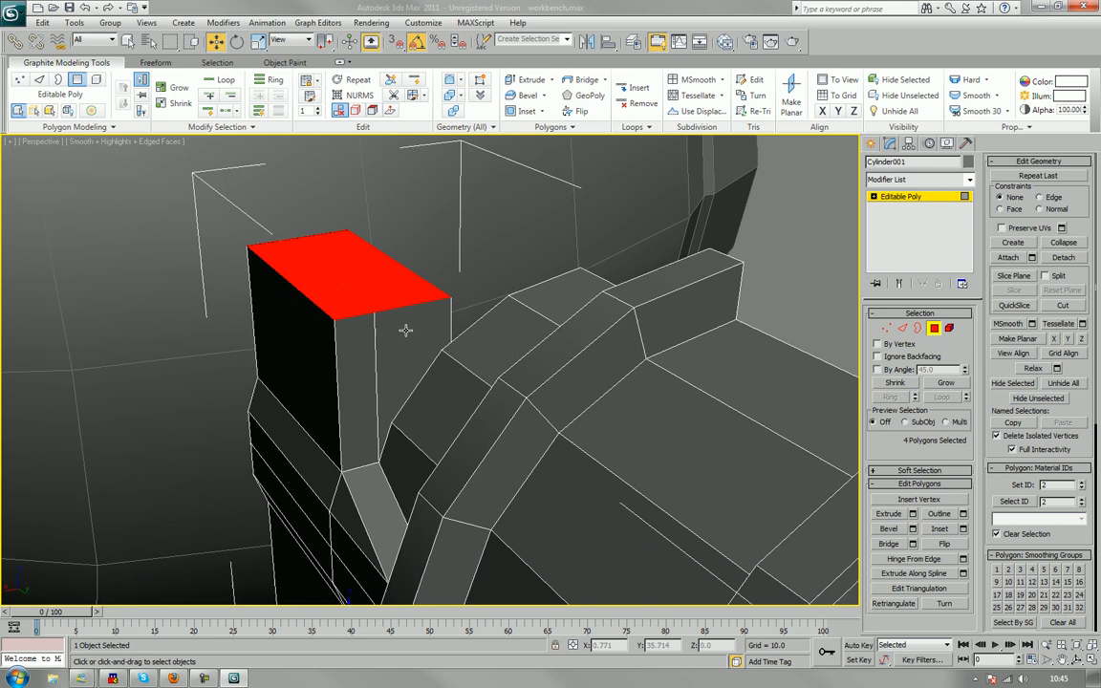
pyautogui.moveTo(352, 516); pyautogui.dragTo(379, 506)
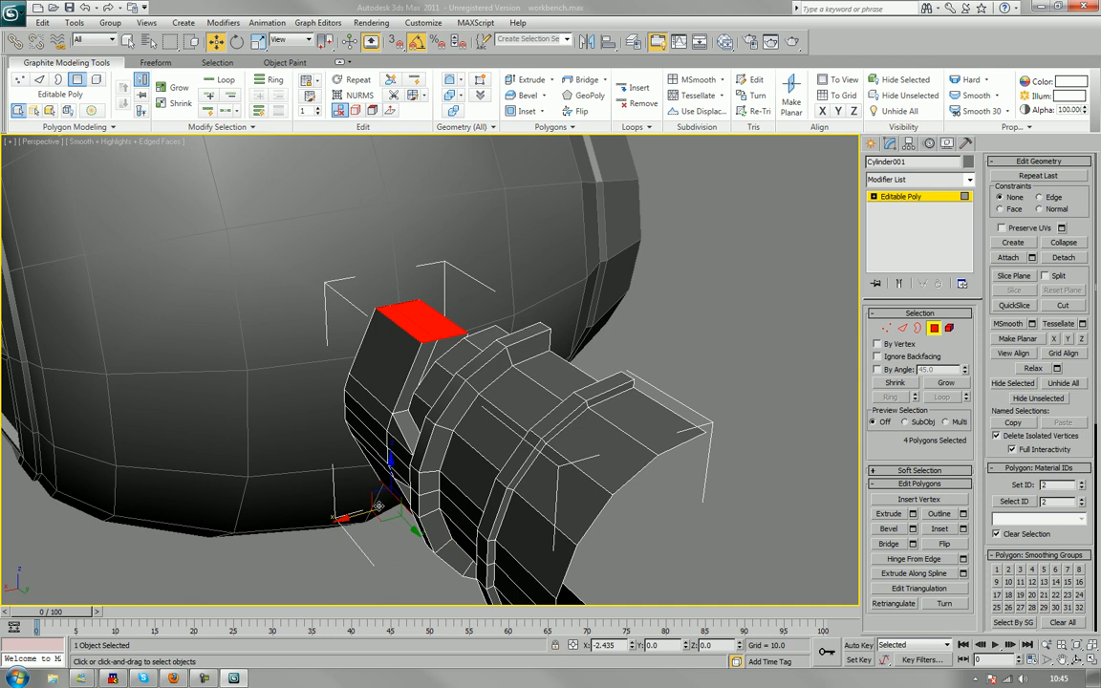
pyautogui.scroll(4, 459, 382)
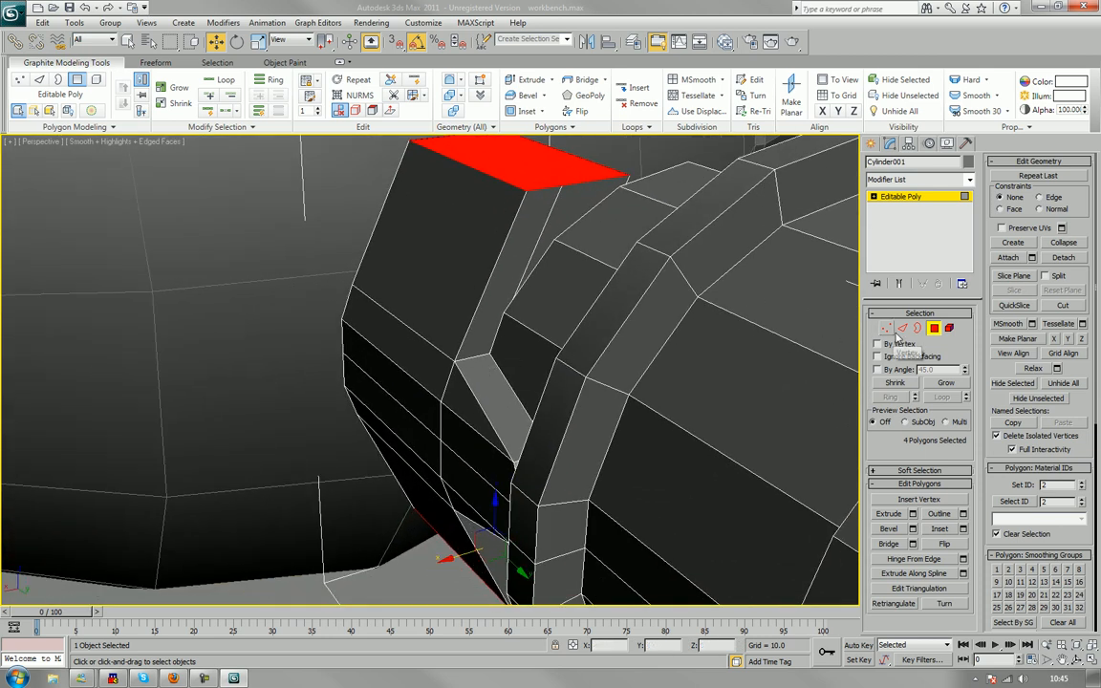
# Try pushing the two centre edges of the block and wedge outward about 0.57 along X.
pyautogui.press('2')
pyautogui.click(478, 477)
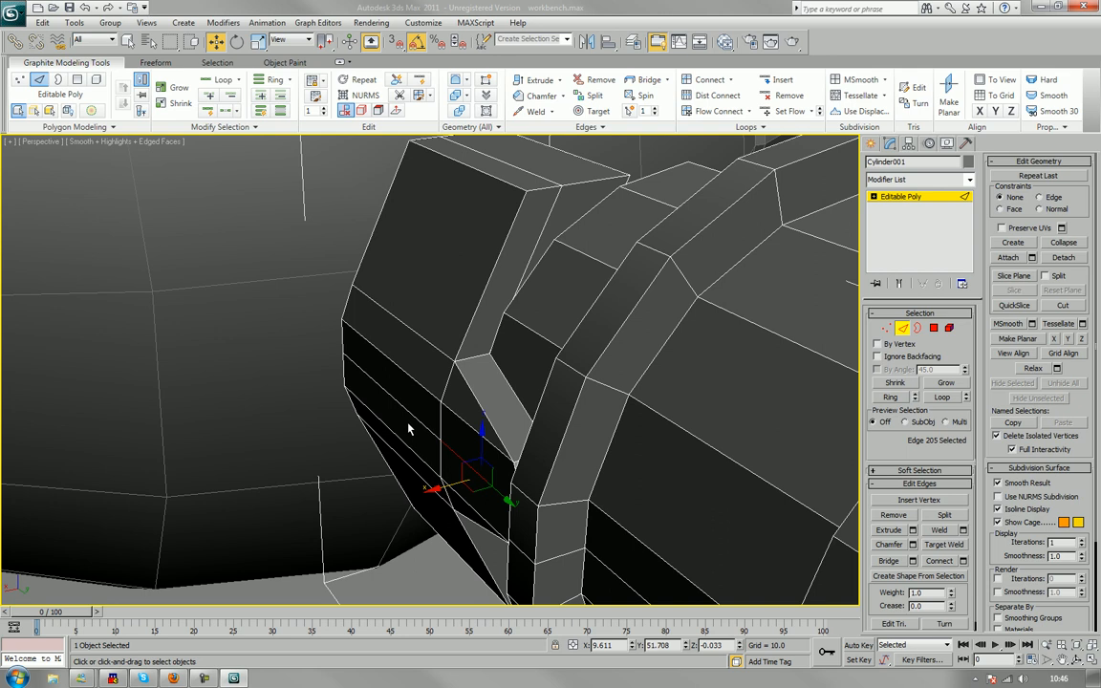
pyautogui.keyDown('ctrl'); pyautogui.click(354, 396); pyautogui.keyUp('ctrl')
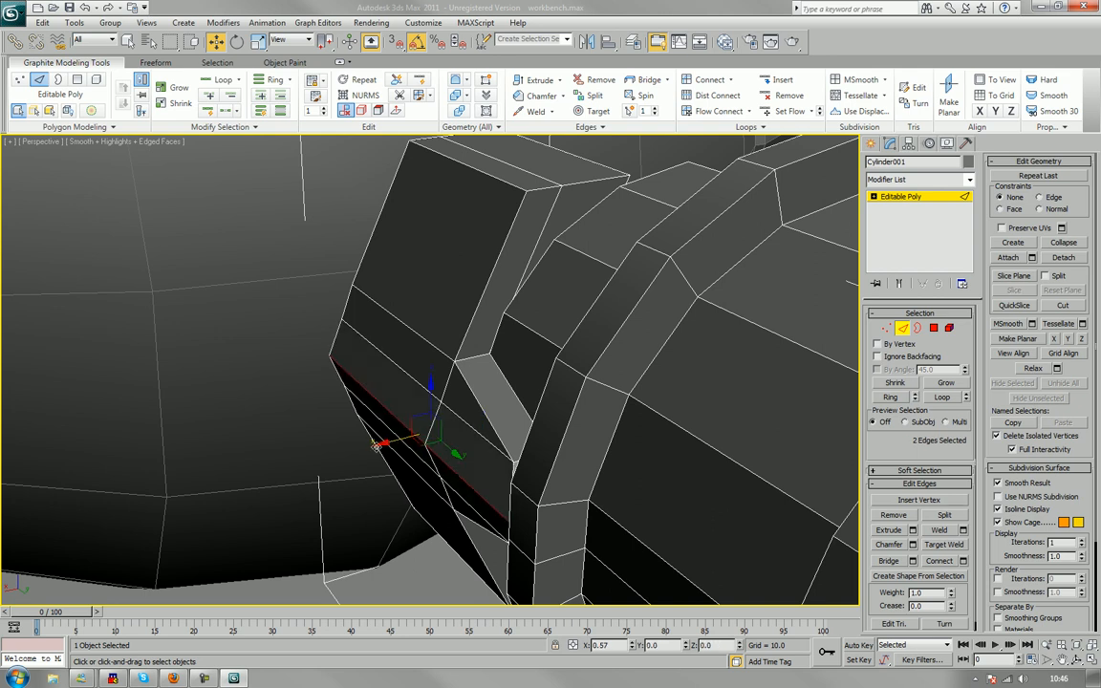
pyautogui.moveTo(379, 445); pyautogui.dragTo(375, 447)
pyautogui.scroll(-6, 375, 446)
pyautogui.keyDown('alt'); pyautogui.moveTo(375, 446); pyautogui.dragTo(614, 429, button='middle'); pyautogui.keyUp('alt')
pyautogui.scroll(2, 446, 418)
# Undo the edge and arm changes back to the unextruded block and return to polygon editing.
pyautogui.hotkey('ctrl', 'z')
pyautogui.hotkey('ctrl', 'z')
pyautogui.click(935, 328)
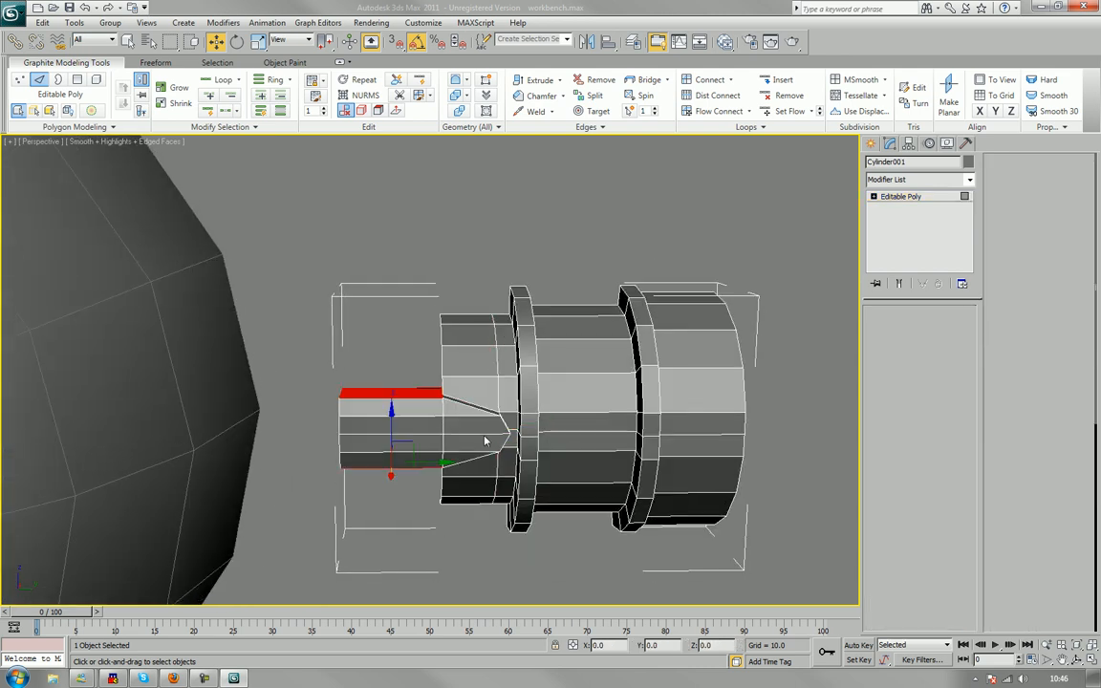
# Extrude the block's selected upper and lower polygons outward into tall vertical arms reaching past the barrel rings.
pyautogui.keyDown('alt'); pyautogui.moveTo(485, 440); pyautogui.dragTo(583, 460, button='middle'); pyautogui.keyUp('alt')
pyautogui.click(889, 514)
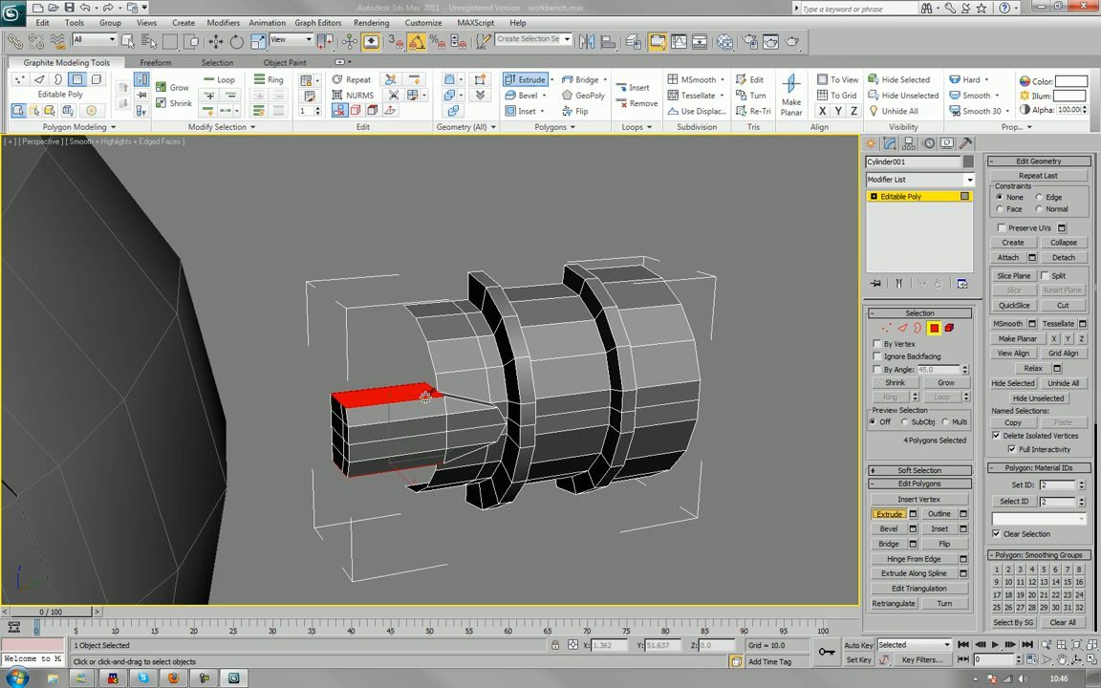
pyautogui.moveTo(376, 358); pyautogui.dragTo(395, 344)
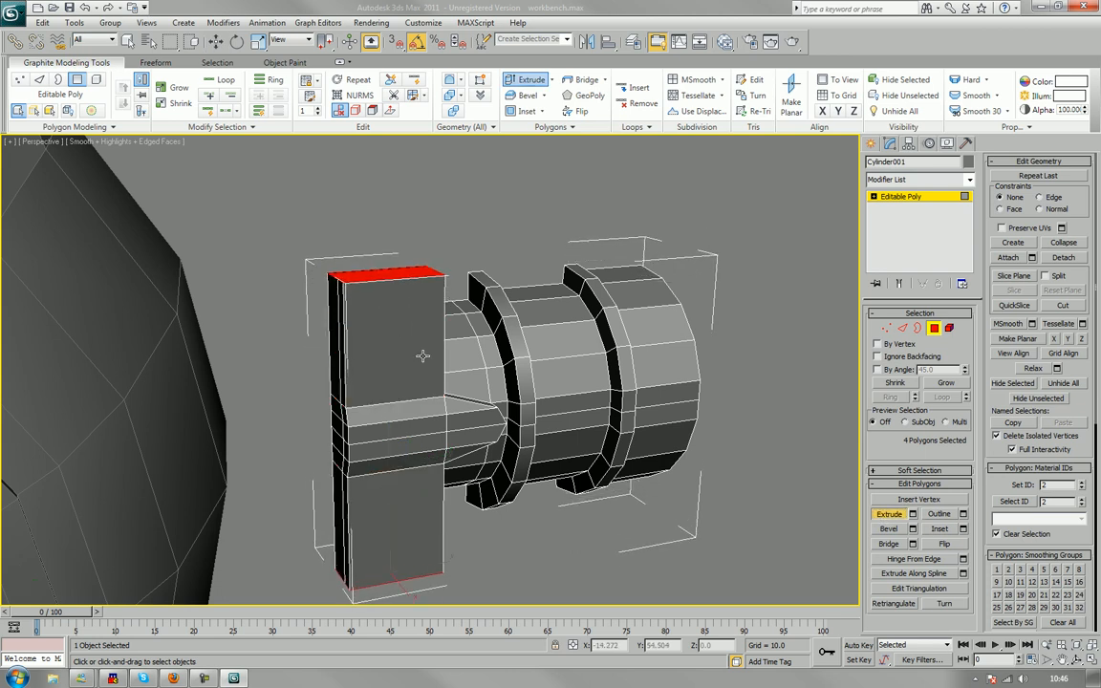
pyautogui.keyDown('alt'); pyautogui.moveTo(422, 356); pyautogui.dragTo(455, 379, button='middle'); pyautogui.keyUp('alt')
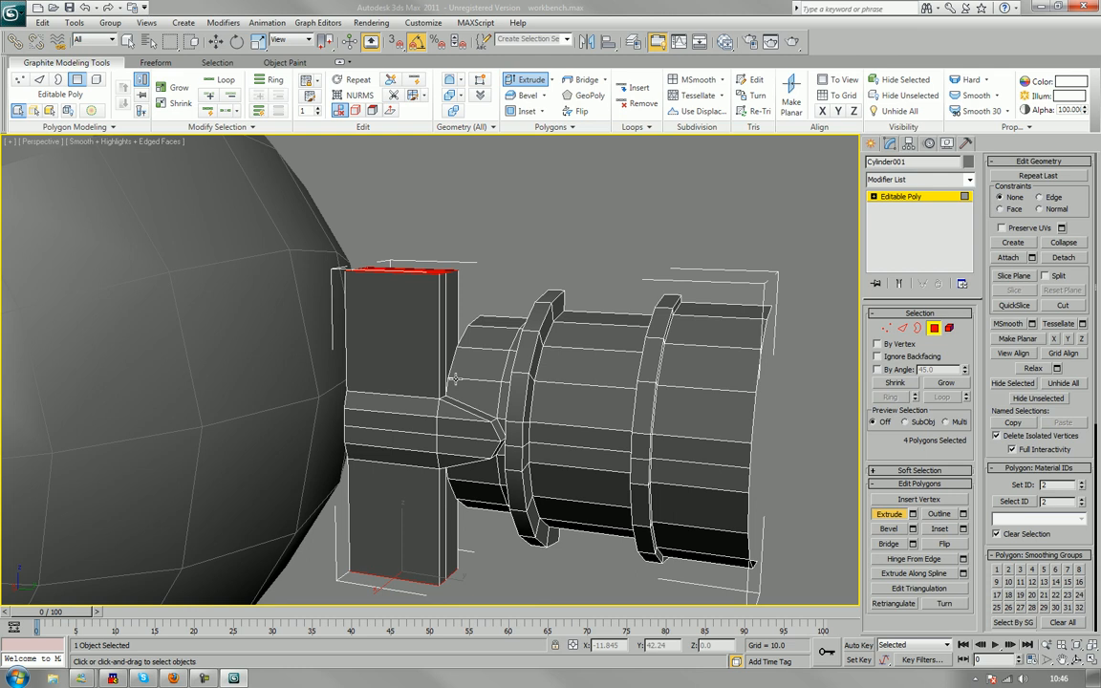
# Lower the three ring-side end vertices of the upper arm and raise those of the lower arm to slope both ends.
pyautogui.press('1')
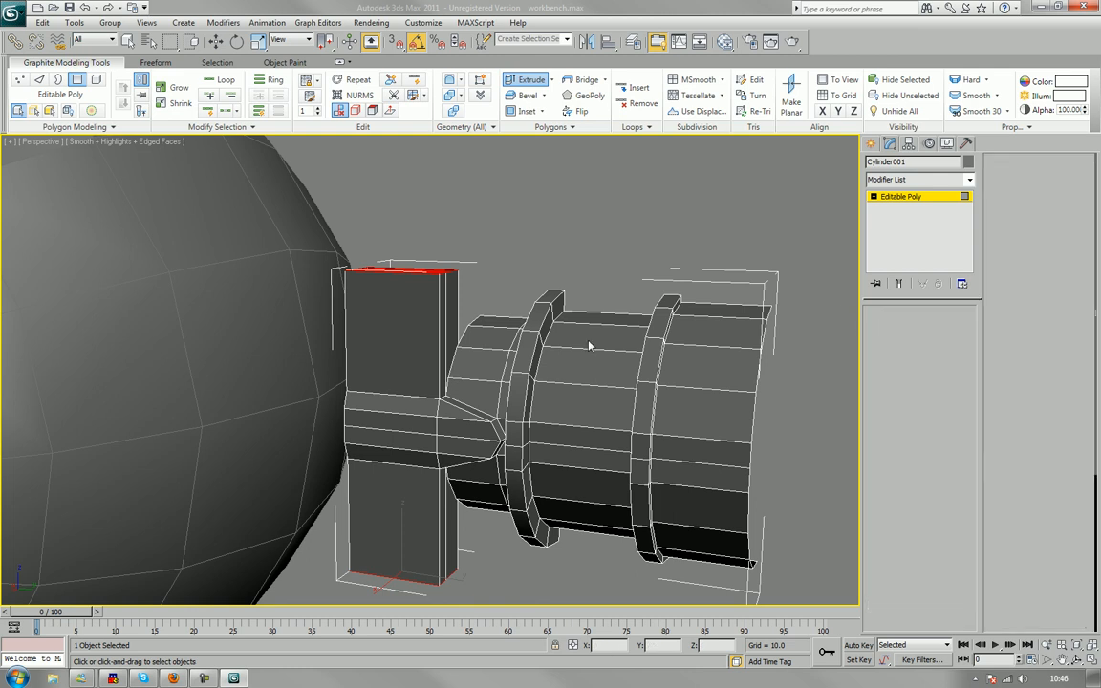
pyautogui.keyDown('alt'); pyautogui.moveTo(530, 305); pyautogui.dragTo(524, 330, button='middle'); pyautogui.keyUp('alt')
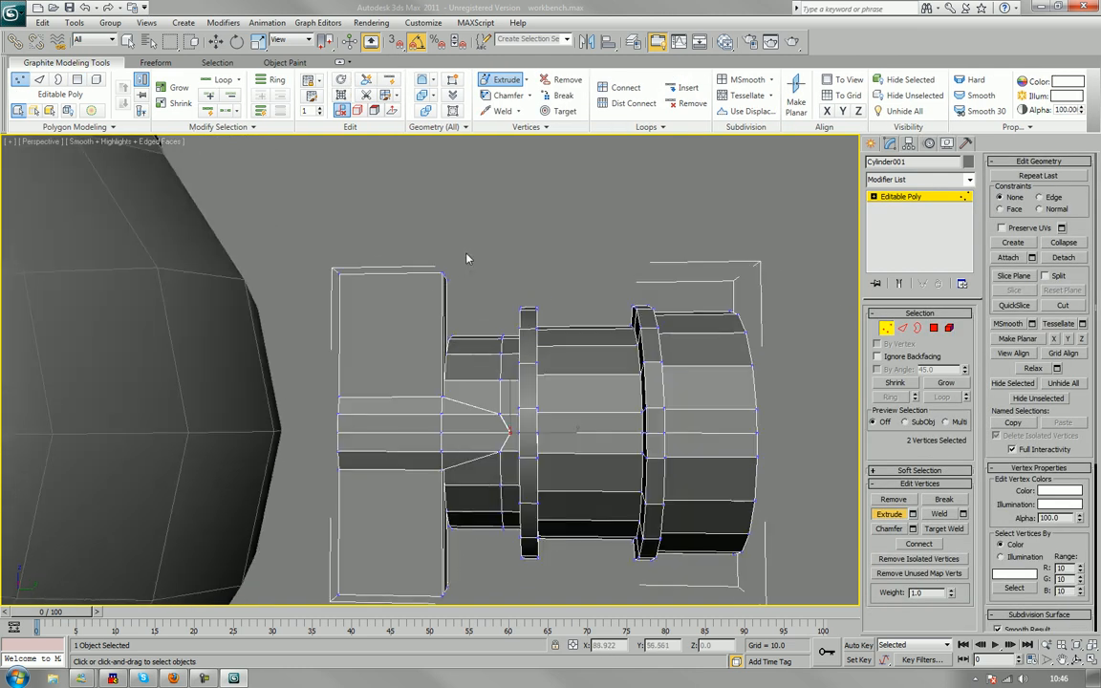
pyautogui.moveTo(465, 254); pyautogui.dragTo(414, 298)
pyautogui.press('w')
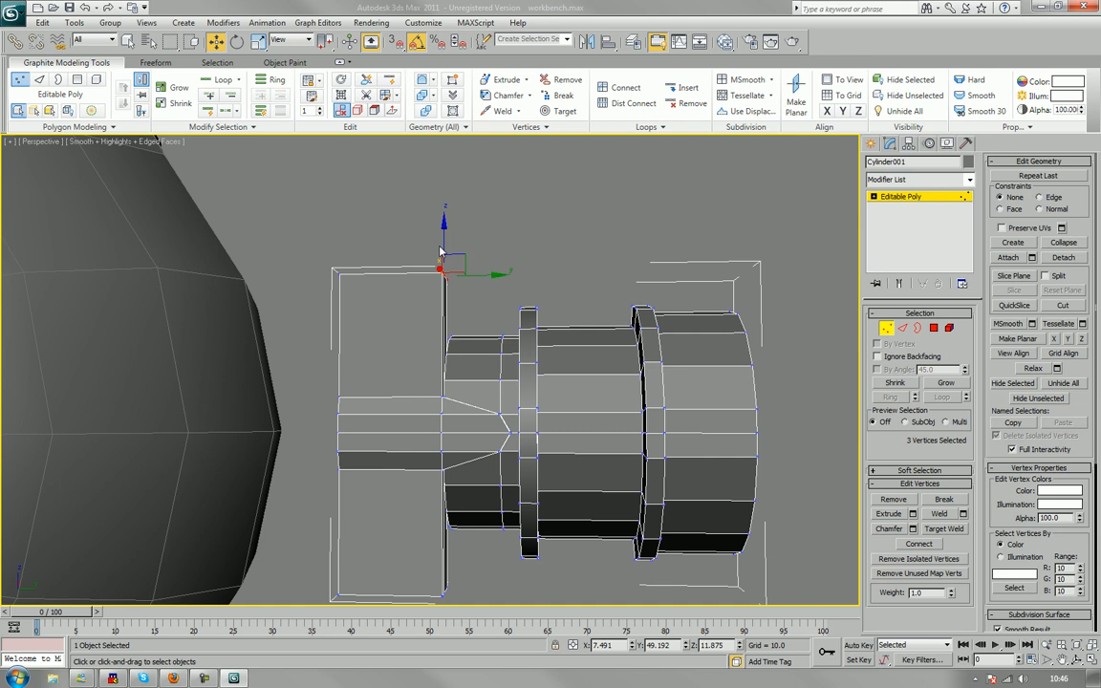
pyautogui.moveTo(440, 239); pyautogui.dragTo(441, 263)
pyautogui.moveTo(503, 368); pyautogui.dragTo(499, 316, button='middle')
pyautogui.moveTo(463, 485); pyautogui.dragTo(416, 555)
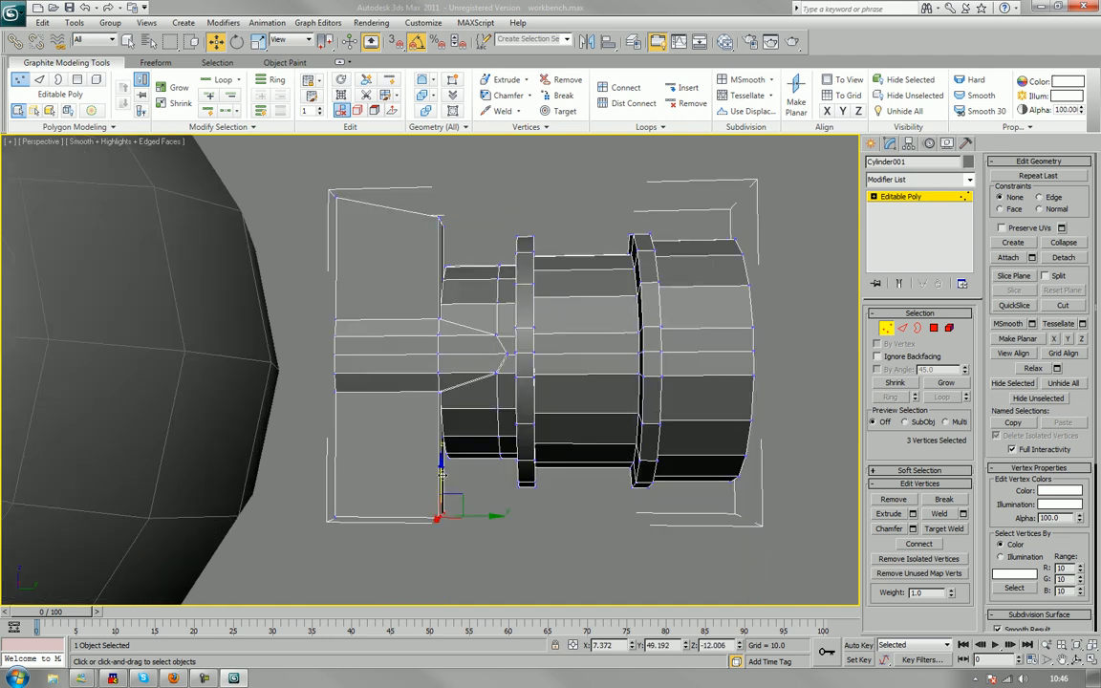
pyautogui.moveTo(442, 474); pyautogui.dragTo(441, 450)
pyautogui.click(493, 476)
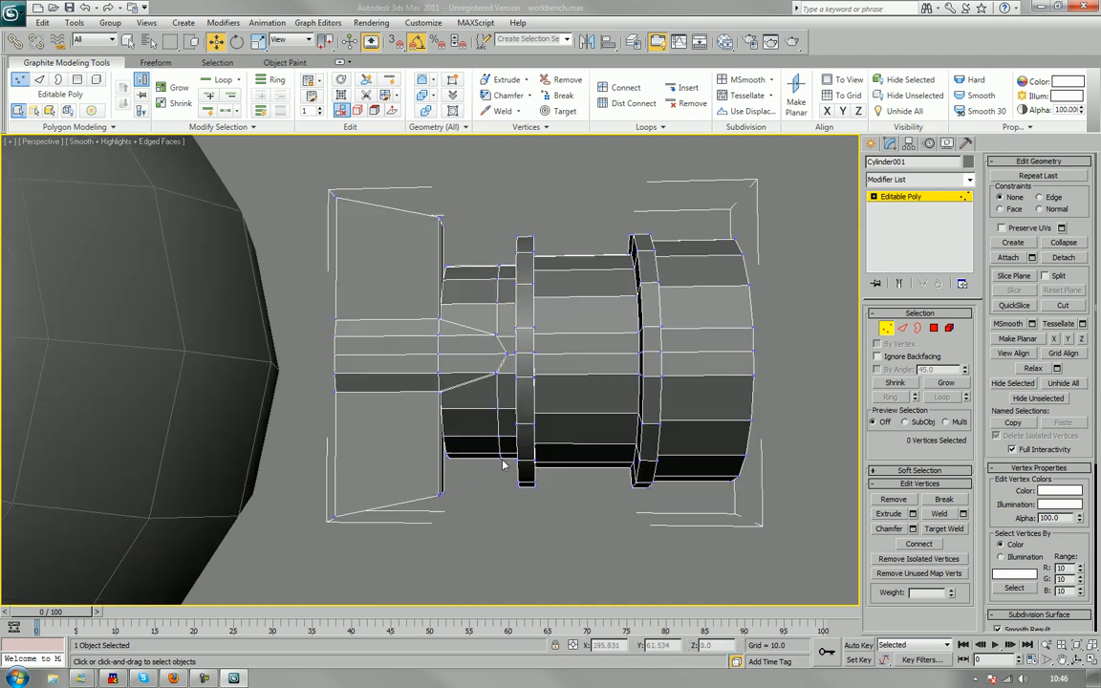
# Shift the end polygons of both arms in negative X so the arms slant toward the barrel's open side.
pyautogui.keyDown('alt'); pyautogui.moveTo(514, 442); pyautogui.dragTo(479, 472, button='middle'); pyautogui.keyUp('alt')
pyautogui.moveTo(446, 415); pyautogui.dragTo(413, 457, button='middle')
pyautogui.moveTo(471, 357); pyautogui.dragTo(463, 368, button='middle')
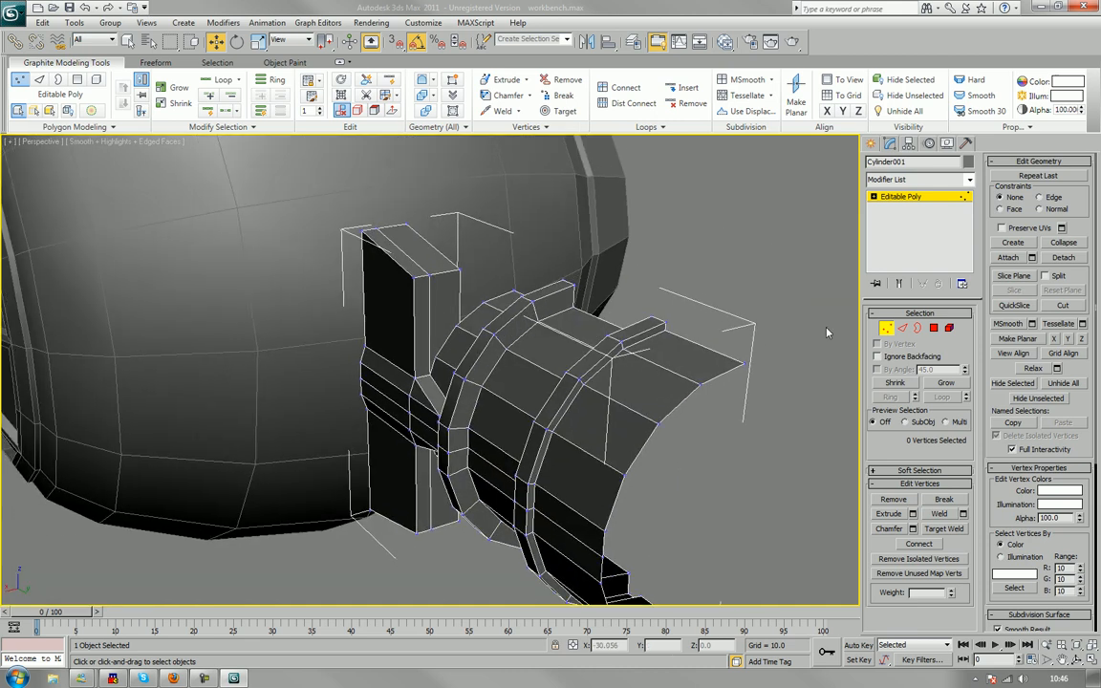
pyautogui.press('4')
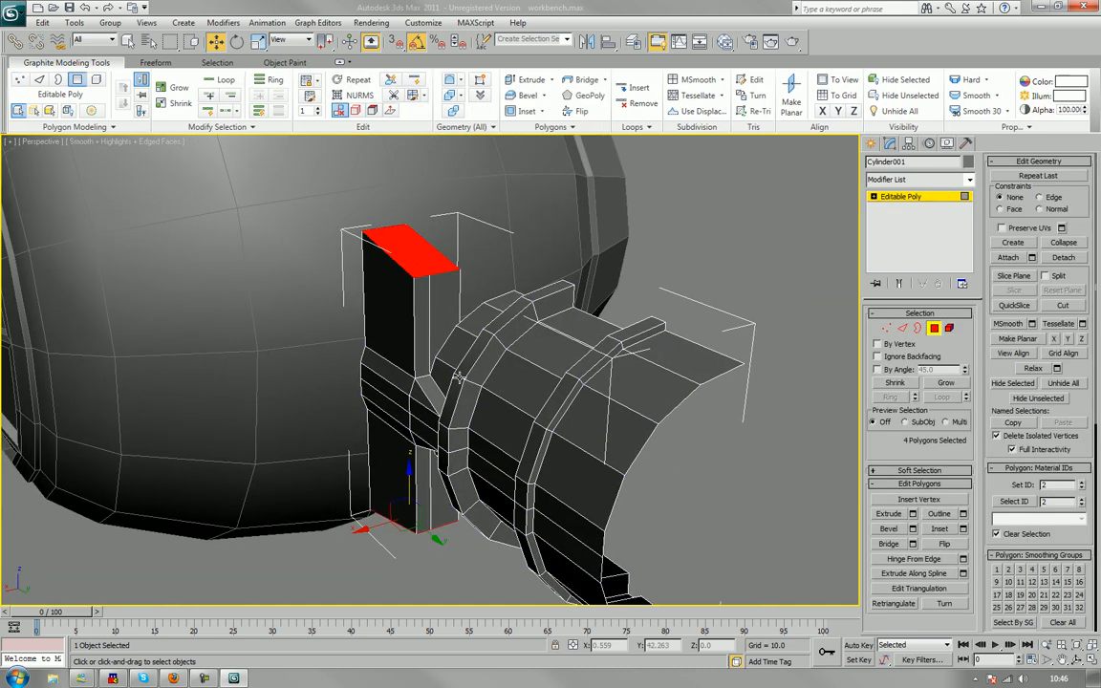
pyautogui.moveTo(382, 525); pyautogui.dragTo(431, 525)
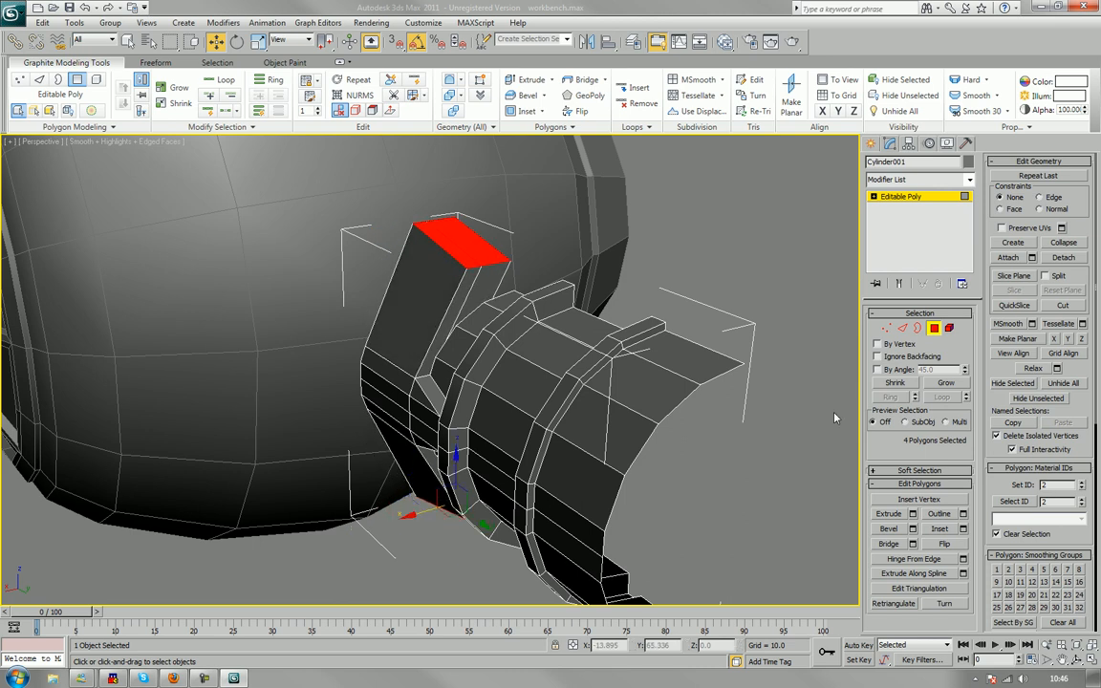
# Select the two centre edges along the block and wedge and move them outward to 10.216 in X.
pyautogui.click(904, 328)
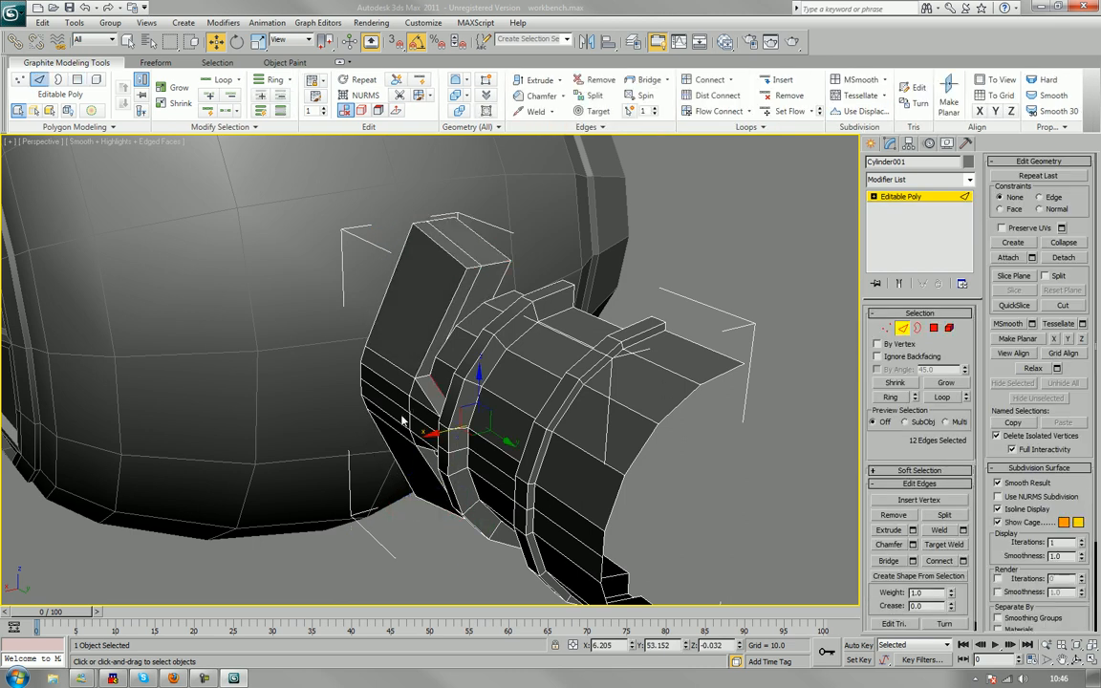
pyautogui.click(395, 403)
pyautogui.keyDown('ctrl'); pyautogui.click(412, 426); pyautogui.keyUp('ctrl')
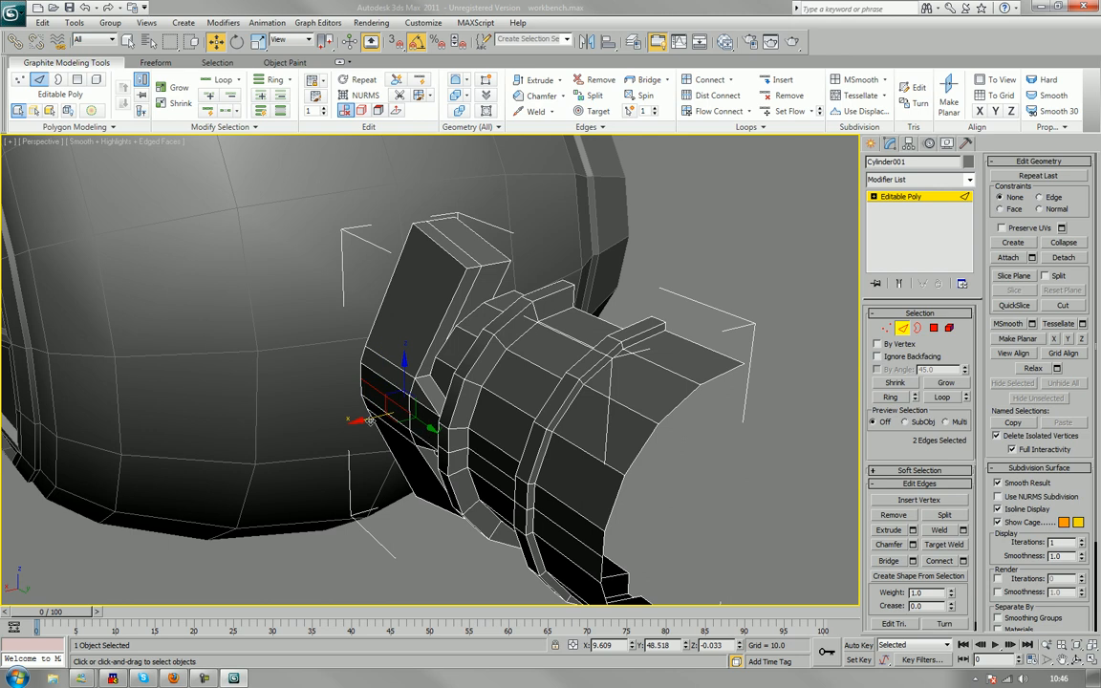
pyautogui.moveTo(363, 420); pyautogui.dragTo(354, 424)
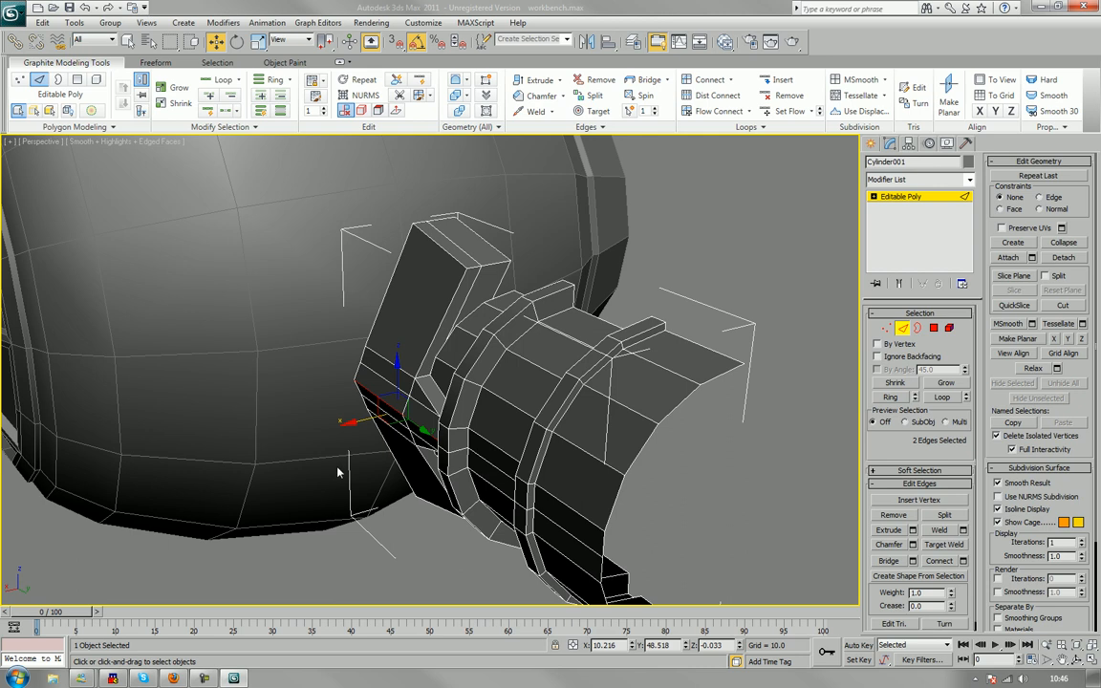
# Delete the six polygons on the face of the block and its two arms toward the barrel's open side.
pyautogui.keyDown('alt'); pyautogui.moveTo(545, 398); pyautogui.dragTo(448, 395, button='middle'); pyautogui.keyUp('alt')
pyautogui.click(450, 387)
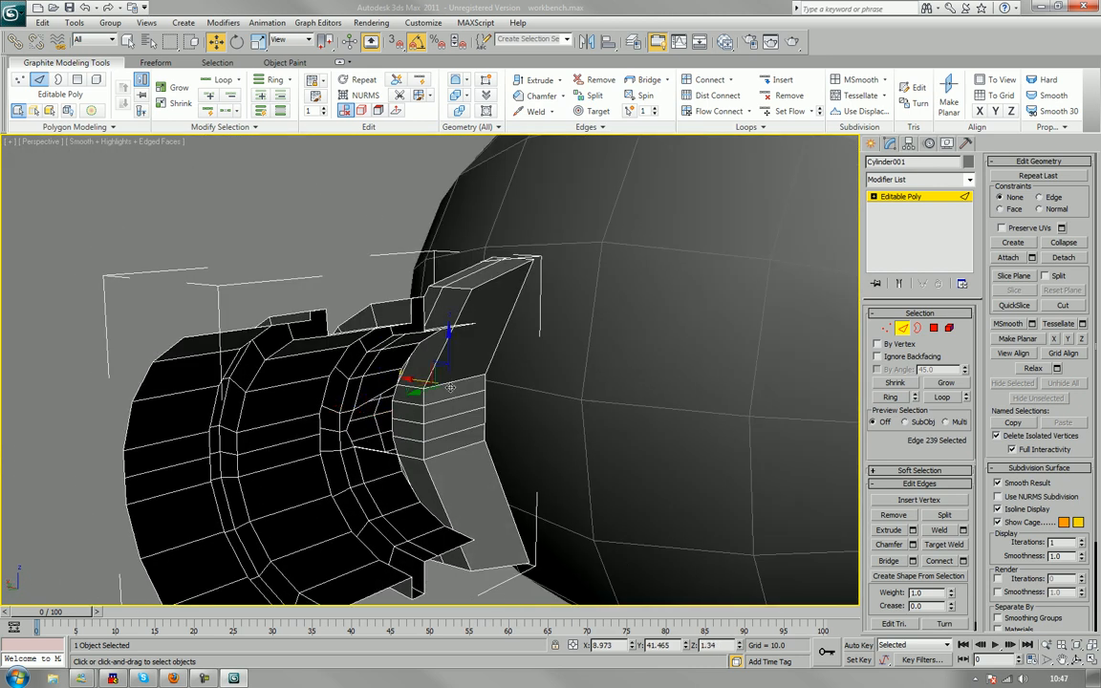
pyautogui.click(935, 329)
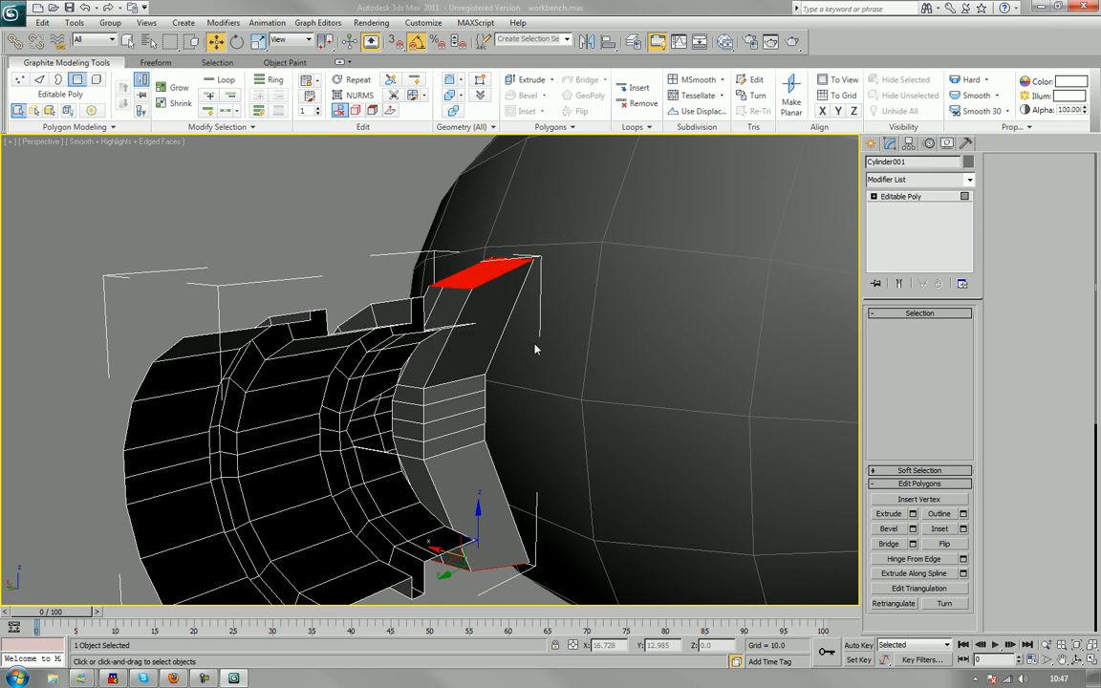
pyautogui.click(469, 339)
pyautogui.keyDown('ctrl'); pyautogui.click(464, 389); pyautogui.keyUp('ctrl')
pyautogui.keyDown('ctrl'); pyautogui.click(467, 404); pyautogui.keyUp('ctrl')
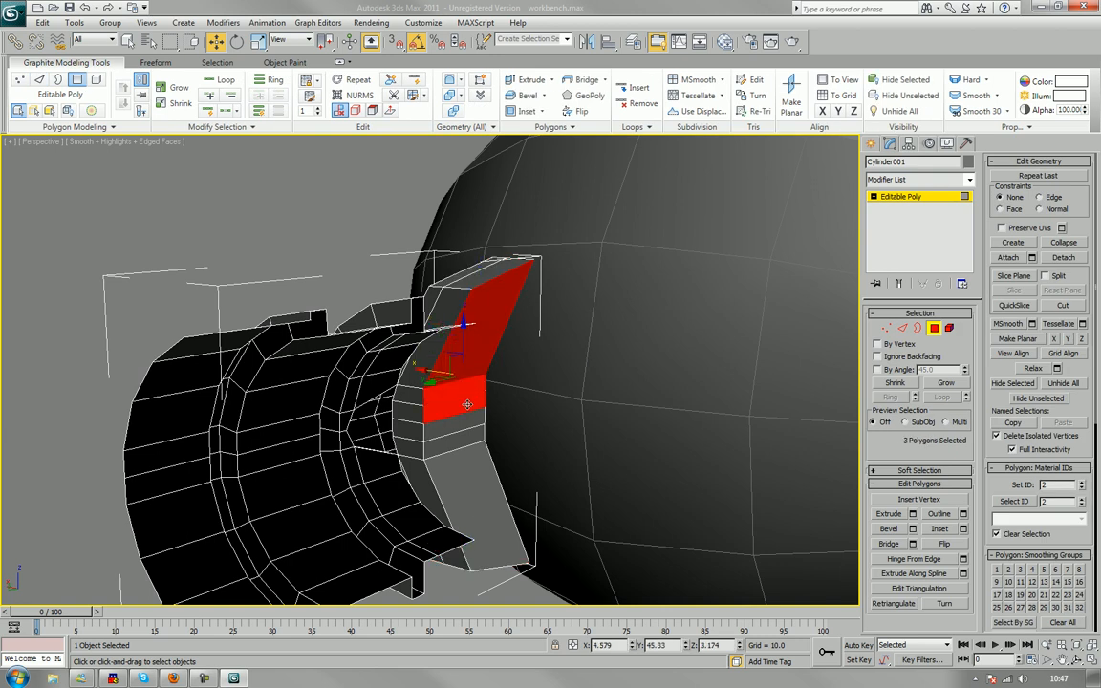
pyautogui.keyDown('ctrl'); pyautogui.click(466, 423); pyautogui.keyUp('ctrl')
pyautogui.keyDown('ctrl'); pyautogui.click(466, 445); pyautogui.keyUp('ctrl')
pyautogui.keyDown('ctrl'); pyautogui.click(468, 474); pyautogui.keyUp('ctrl')
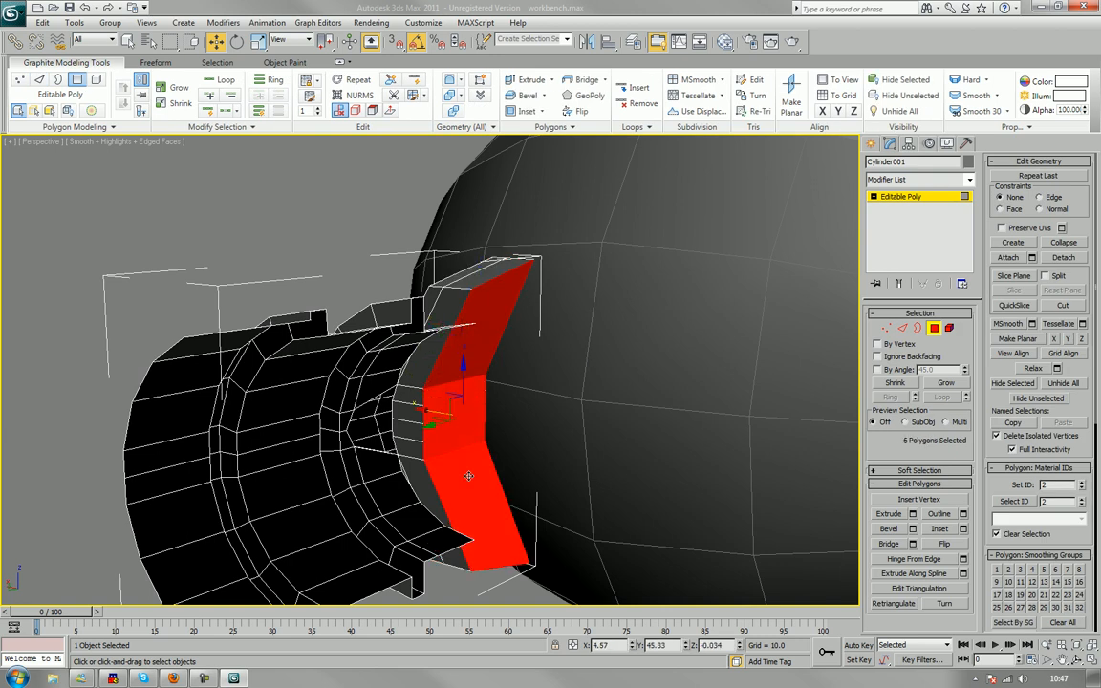
pyautogui.press('Delete')
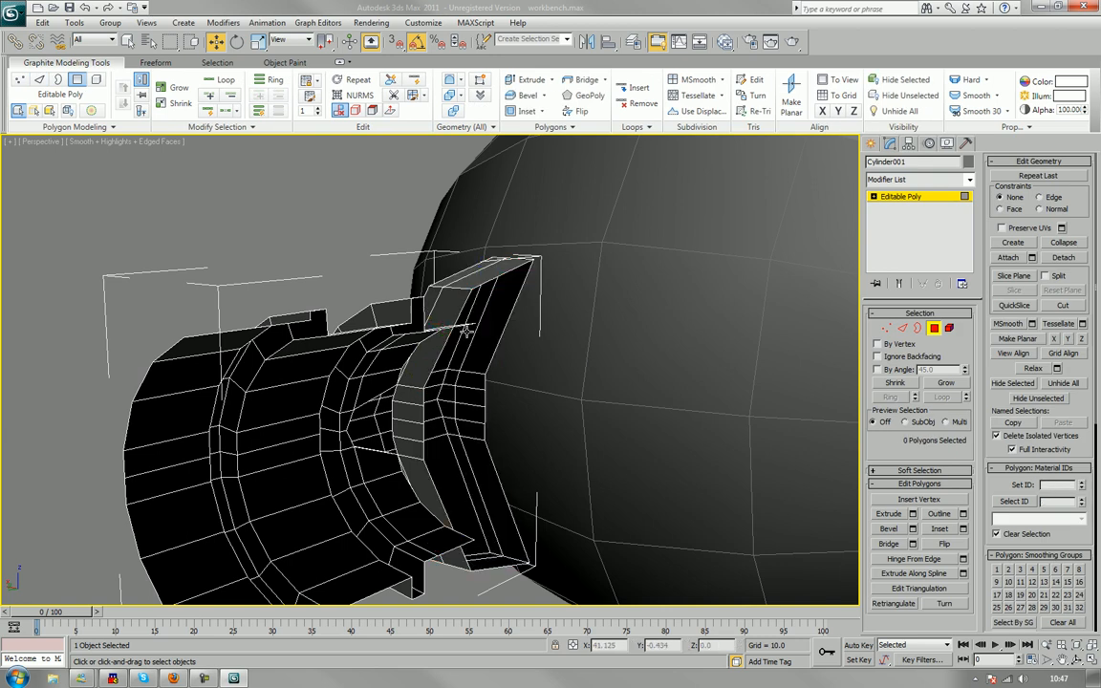
# Delete the six narrow polygons running along the block and arms beside the opened face, next to the barrel.
pyautogui.keyDown('alt'); pyautogui.moveTo(420, 299); pyautogui.dragTo(456, 364, button='middle'); pyautogui.keyUp('alt')
pyautogui.click(411, 380)
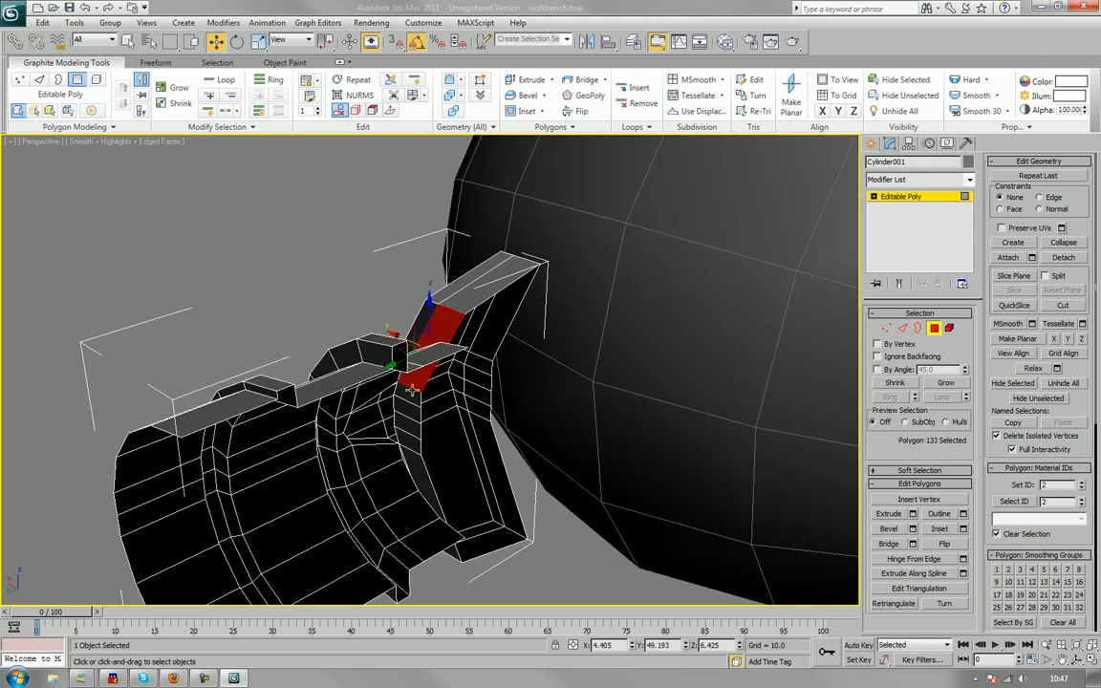
pyautogui.keyDown('ctrl'); pyautogui.click(410, 398); pyautogui.keyUp('ctrl')
pyautogui.keyDown('ctrl'); pyautogui.click(412, 416); pyautogui.keyUp('ctrl')
pyautogui.keyDown('ctrl'); pyautogui.click(412, 431); pyautogui.keyUp('ctrl')
pyautogui.keyDown('ctrl'); pyautogui.click(415, 450); pyautogui.keyUp('ctrl')
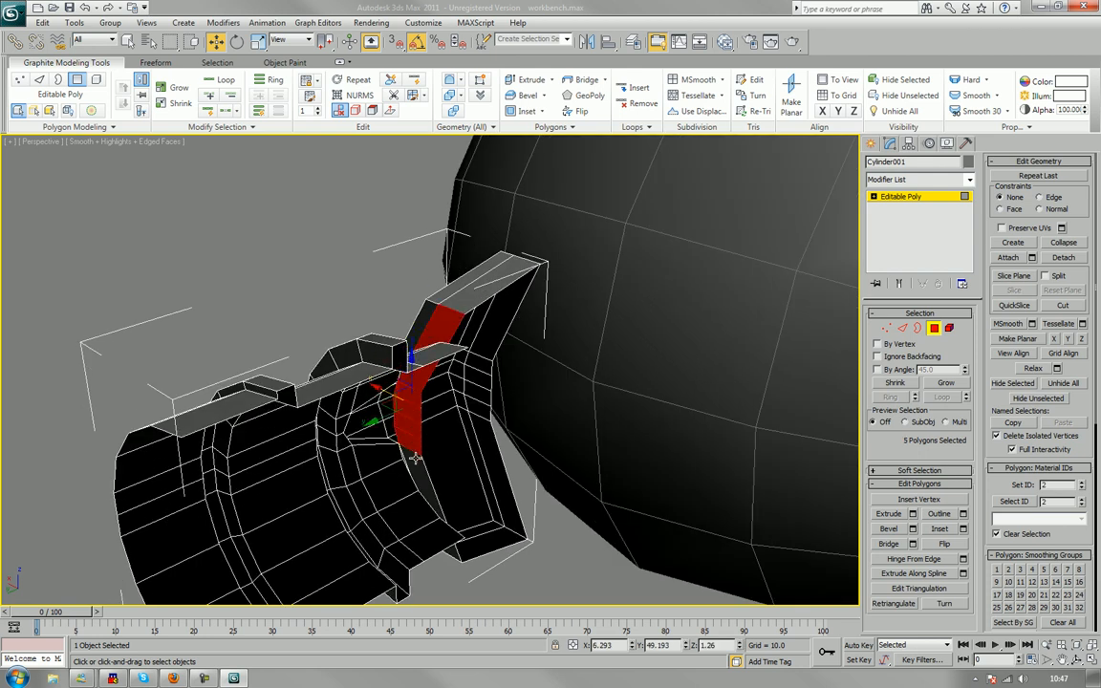
pyautogui.keyDown('ctrl'); pyautogui.click(427, 464); pyautogui.keyUp('ctrl')
pyautogui.press('Delete')
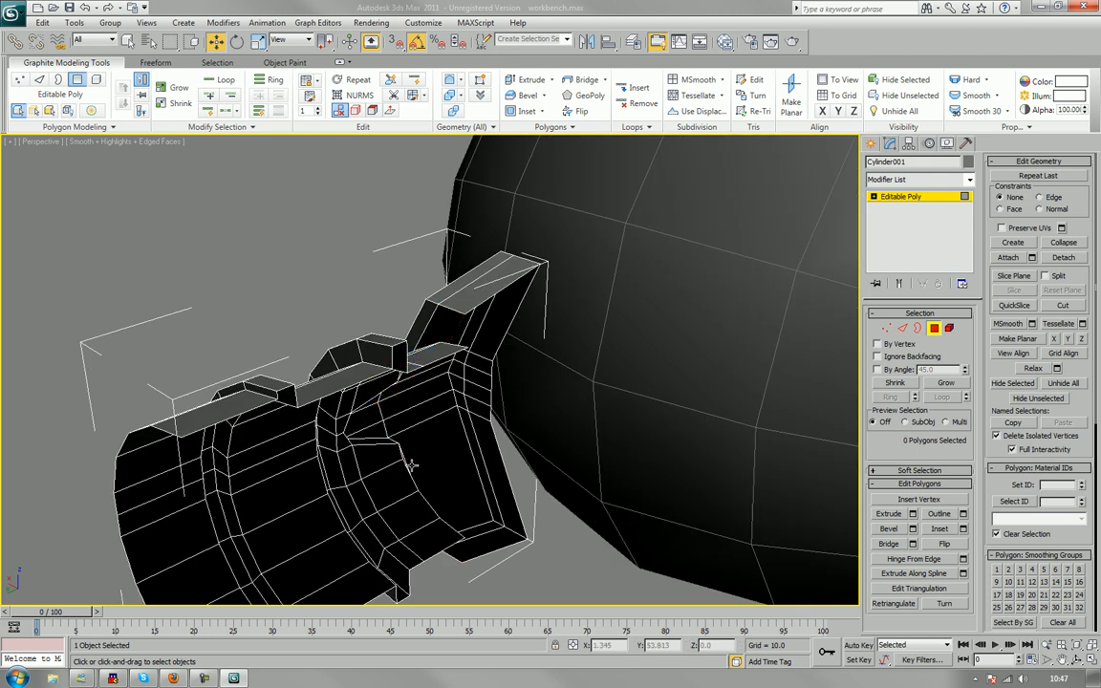
# Select the open-side end edges of the upper and lower arms and scale them down together along X.
pyautogui.keyDown('alt'); pyautogui.moveTo(411, 465); pyautogui.dragTo(442, 450, button='middle'); pyautogui.keyUp('alt')
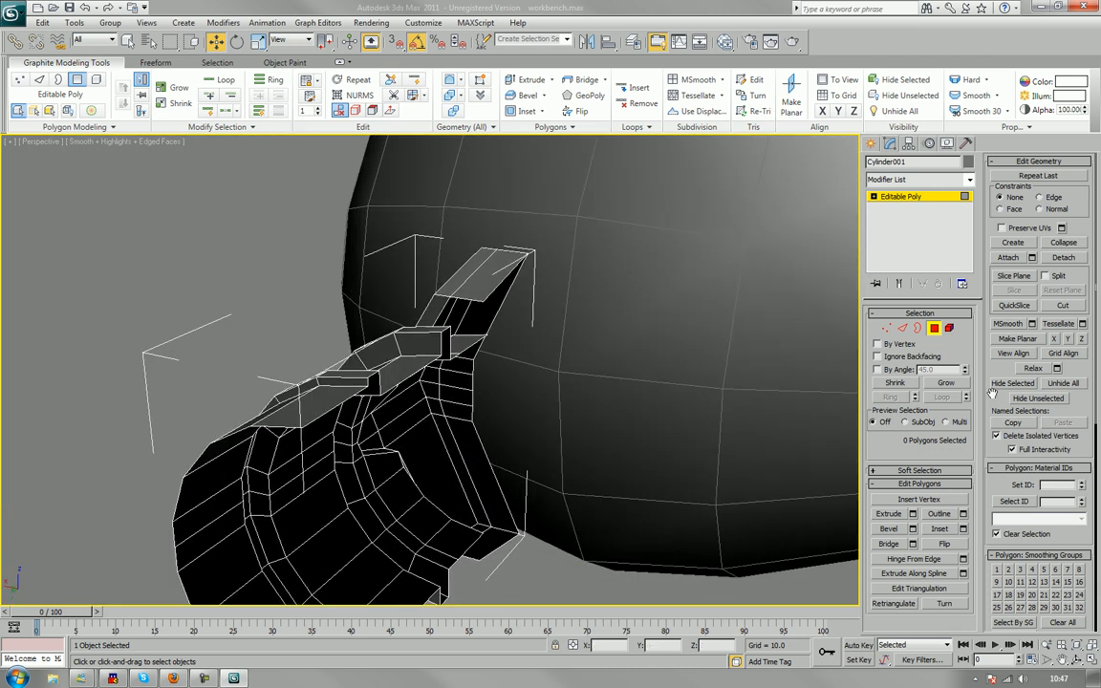
pyautogui.press('2')
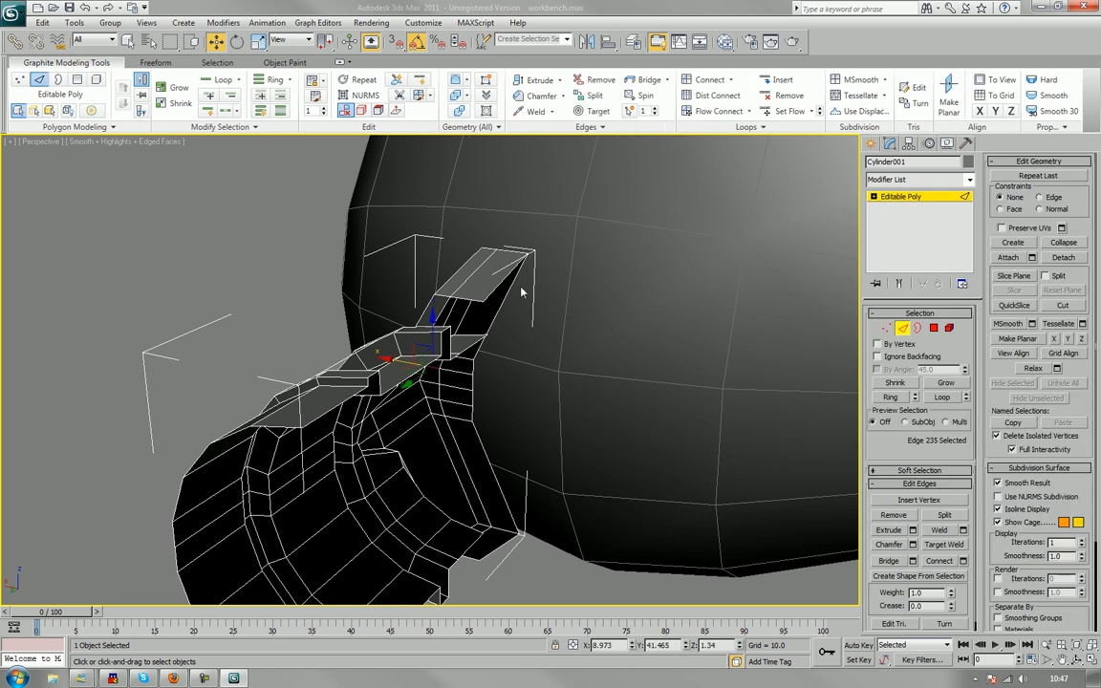
pyautogui.click(498, 283)
pyautogui.click(489, 554)
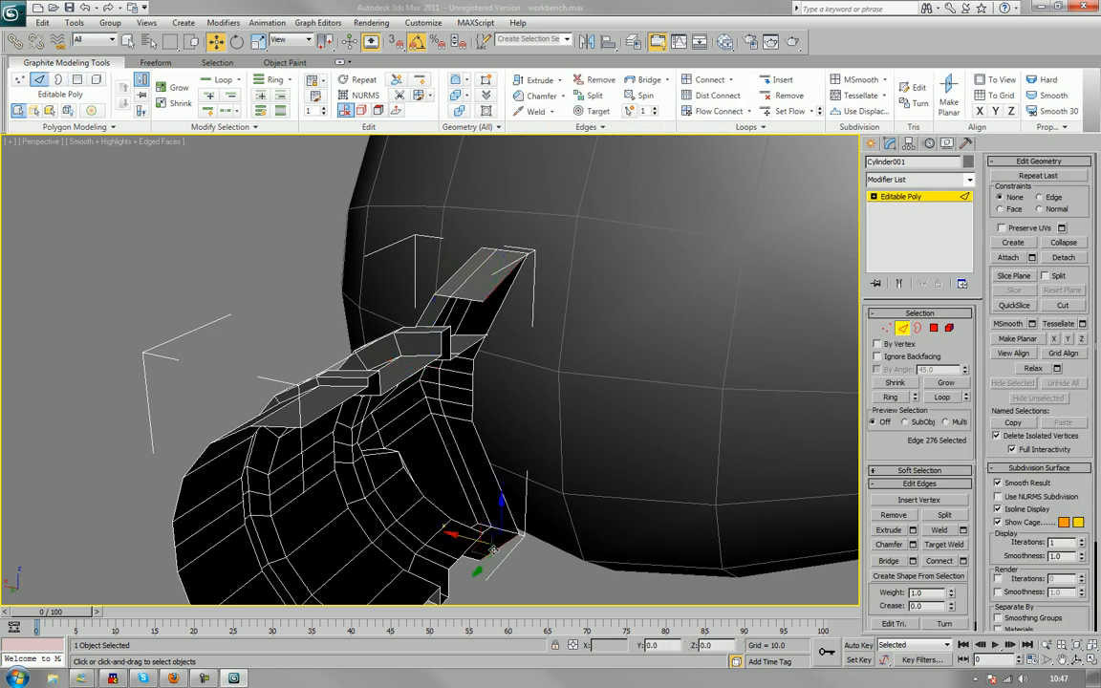
pyautogui.keyDown('ctrl'); pyautogui.click(499, 547); pyautogui.keyUp('ctrl')
pyautogui.keyDown('alt'); pyautogui.moveTo(540, 452); pyautogui.dragTo(546, 465, button='middle'); pyautogui.keyUp('alt')
pyautogui.press('e')
pyautogui.press('r')
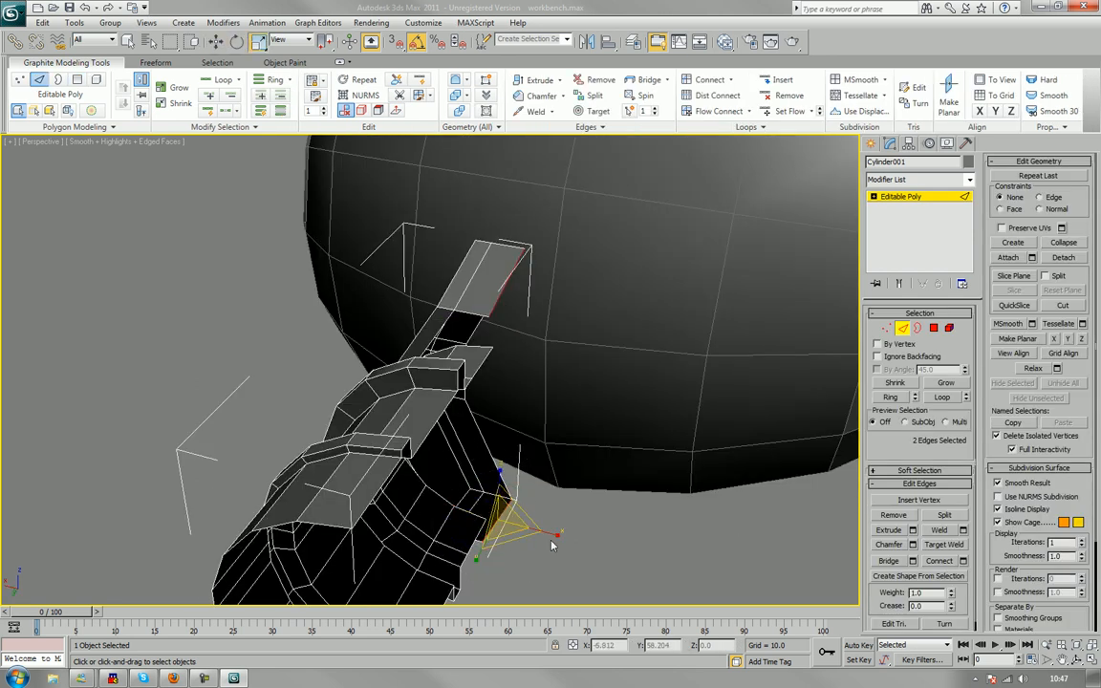
pyautogui.moveTo(552, 534); pyautogui.dragTo(453, 503)
pyautogui.keyDown('alt'); pyautogui.moveTo(472, 405); pyautogui.dragTo(619, 369, button='middle'); pyautogui.keyUp('alt')
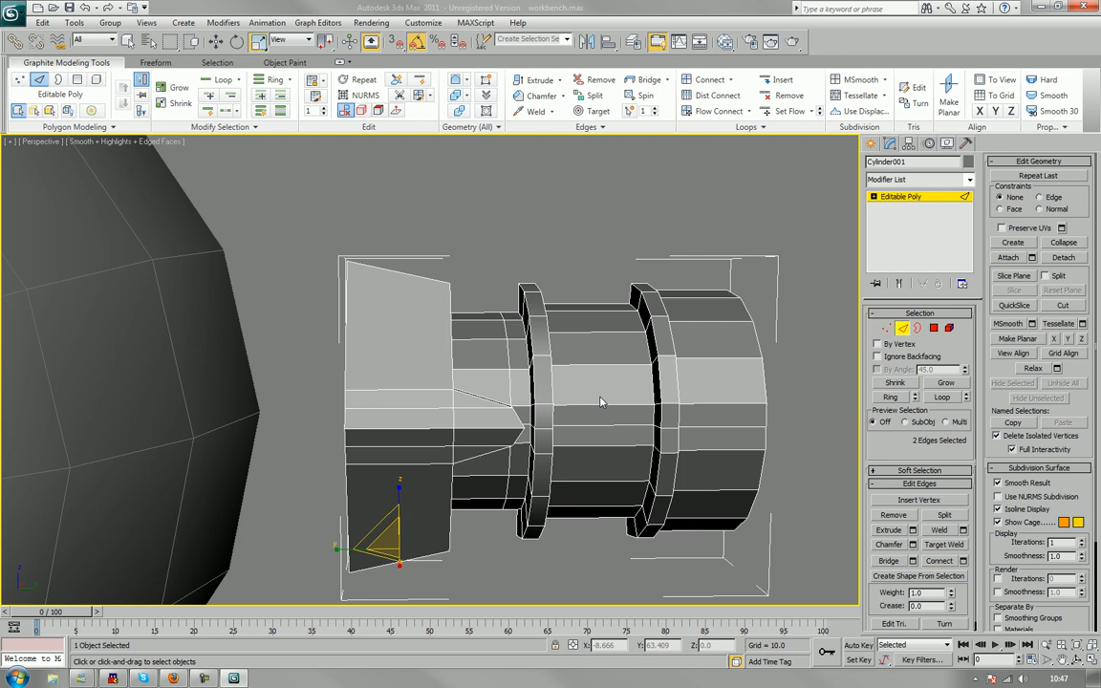
# Bridge the ring-side end edge of the upper and lower arms to the adjacent end edges of the barrel.
pyautogui.keyDown('alt'); pyautogui.moveTo(564, 364); pyautogui.dragTo(525, 444, button='middle'); pyautogui.keyUp('alt')
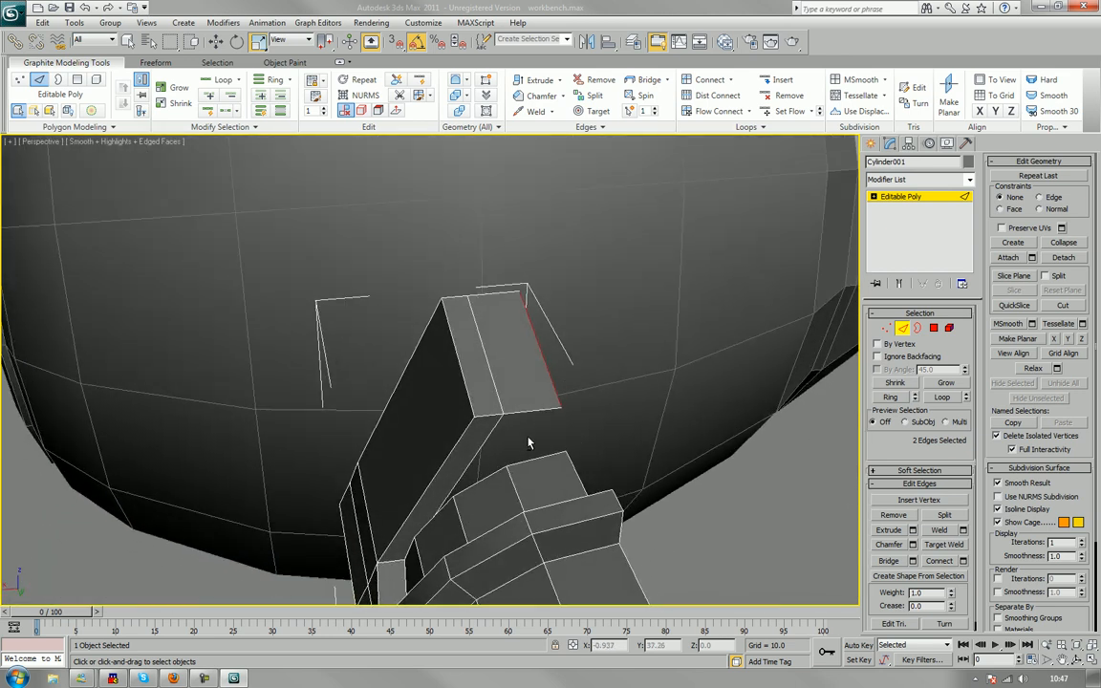
pyautogui.moveTo(641, 444); pyautogui.dragTo(654, 414, button='middle')
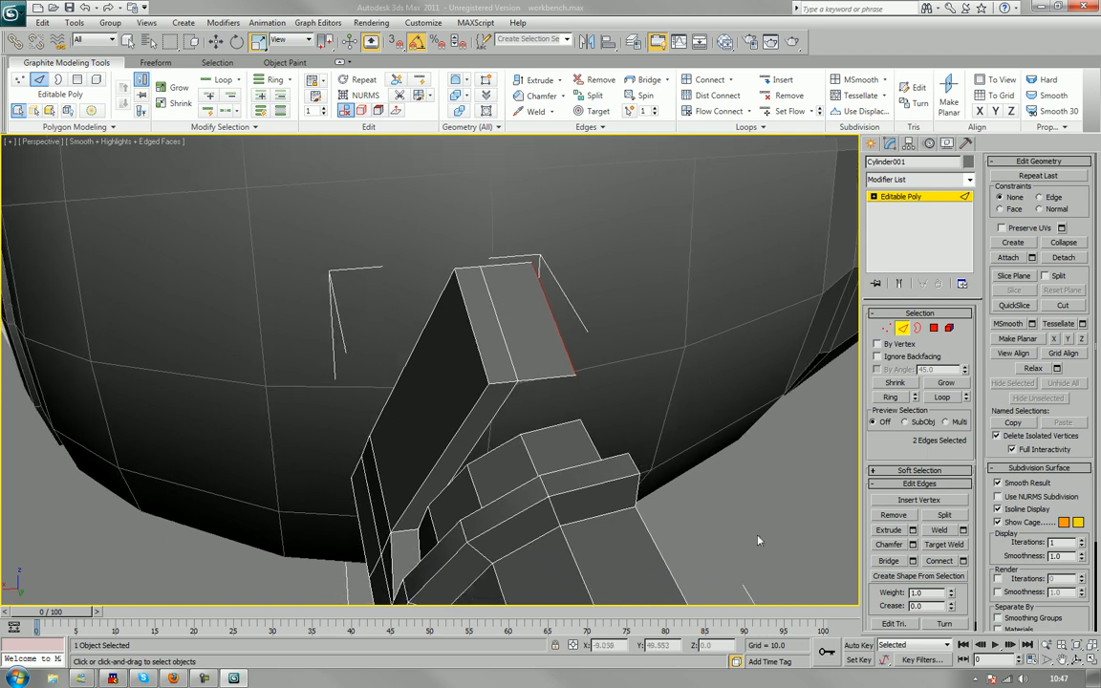
pyautogui.click(758, 540)
pyautogui.click(891, 562)
pyautogui.click(563, 375)
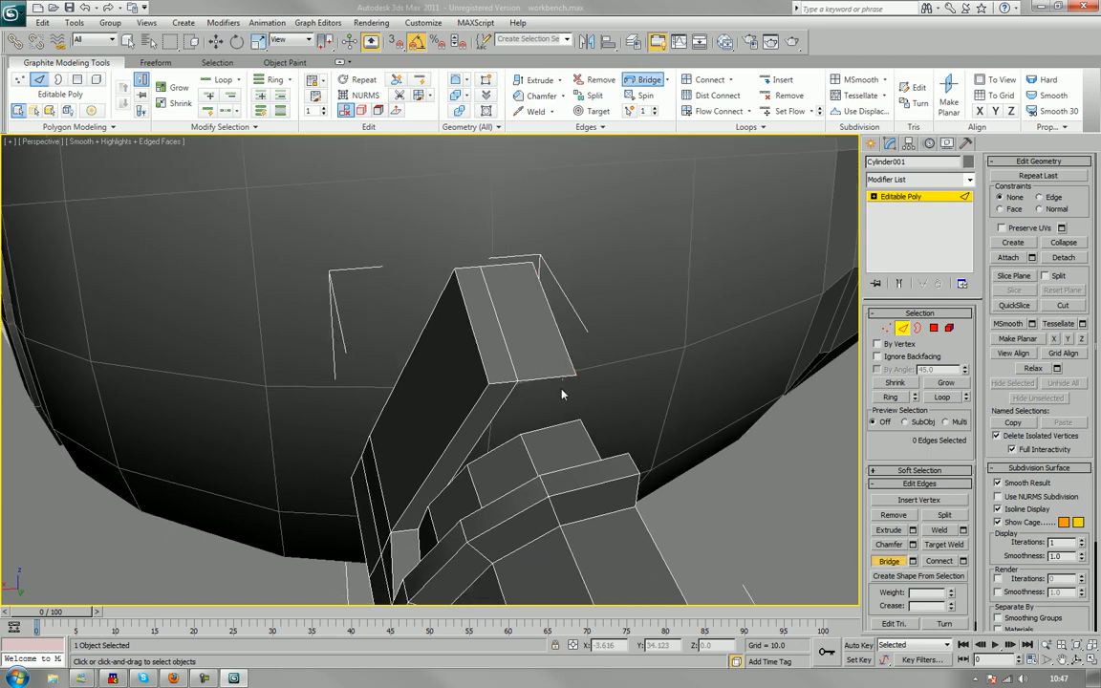
pyautogui.click(563, 424)
pyautogui.moveTo(646, 470); pyautogui.dragTo(529, 417, button='middle')
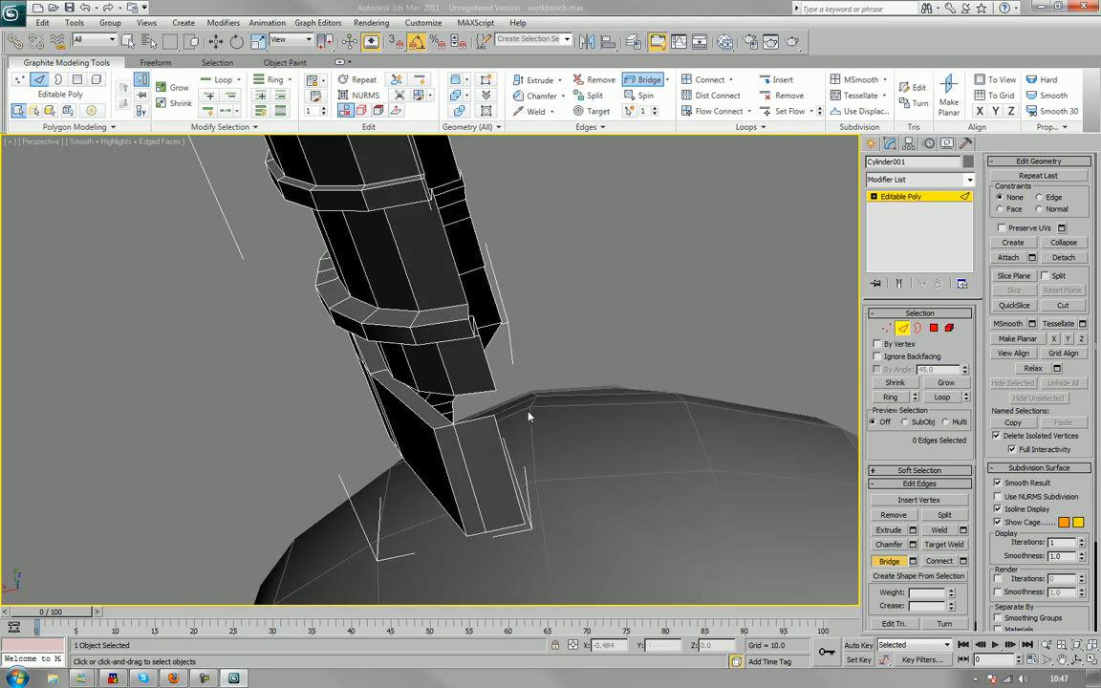
pyautogui.click(478, 418)
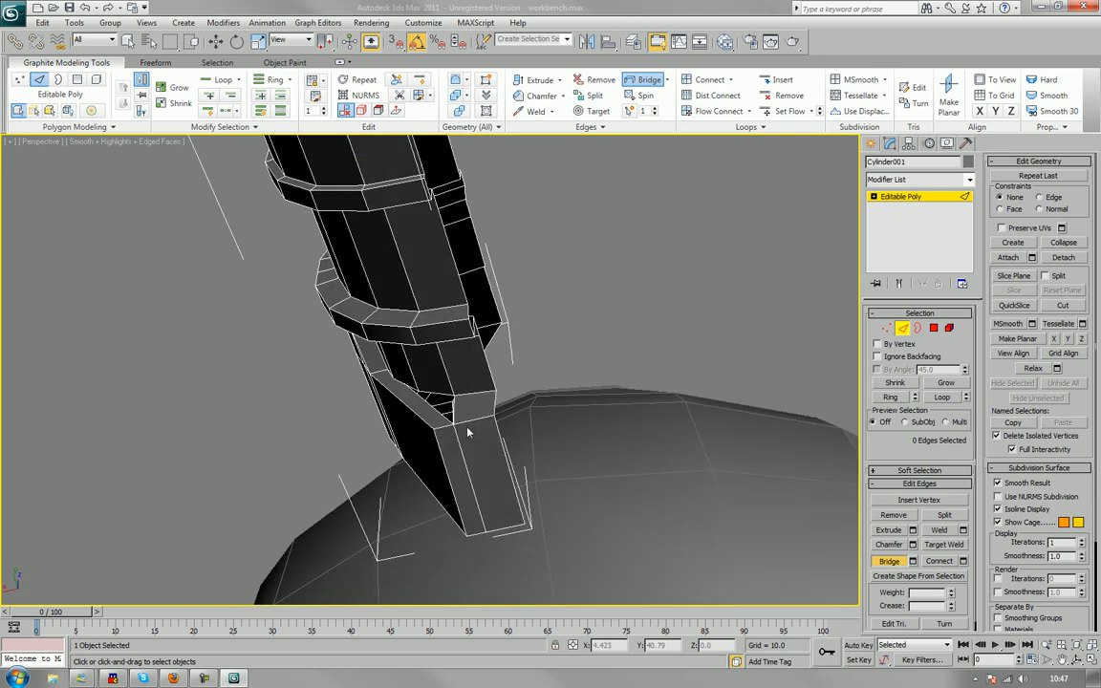
# Delete the narrow ring-facing side polygon of the lower arm, beside the new bridge polygon.
pyautogui.keyDown('alt'); pyautogui.moveTo(468, 433); pyautogui.dragTo(543, 400, button='middle'); pyautogui.keyUp('alt')
pyautogui.scroll(2, 557, 398)
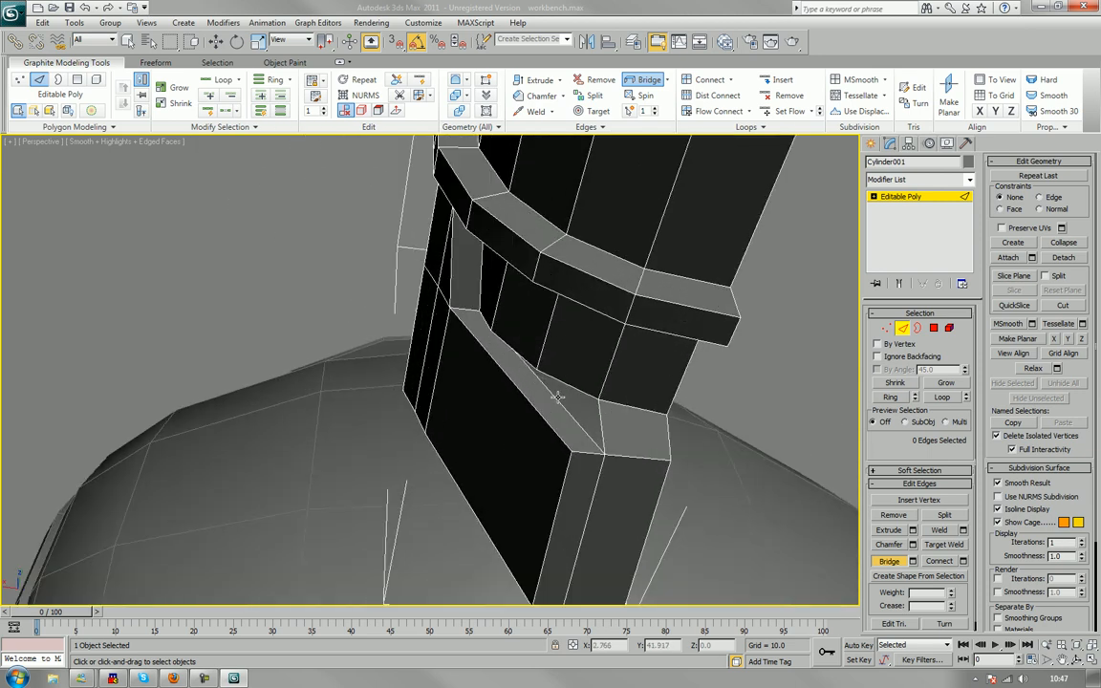
pyautogui.click(933, 329)
pyautogui.click(623, 417)
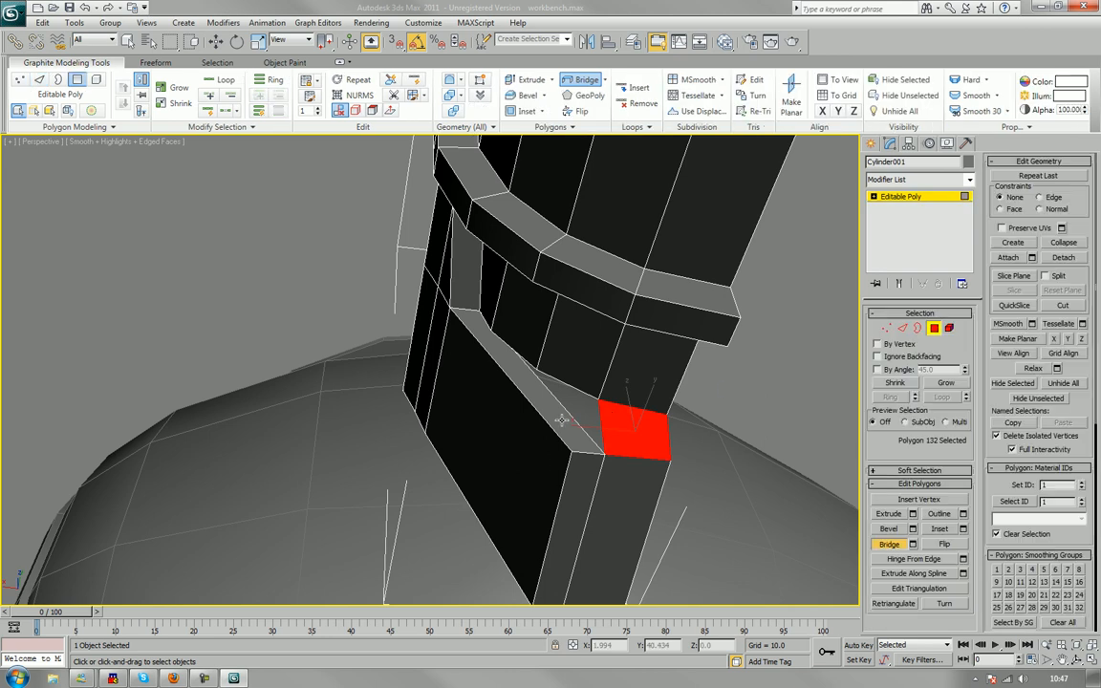
pyautogui.click(561, 421)
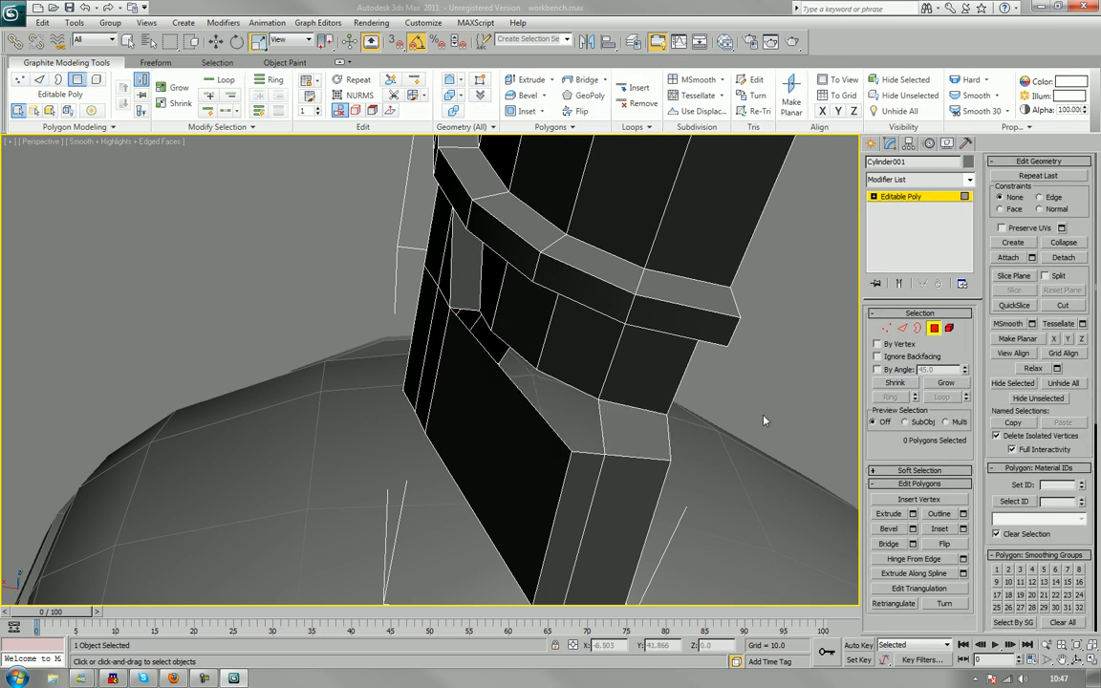
# Try to bridge the lower arm's side gap to the barrel at polygon level, and undo the result.
pyautogui.click(892, 545)
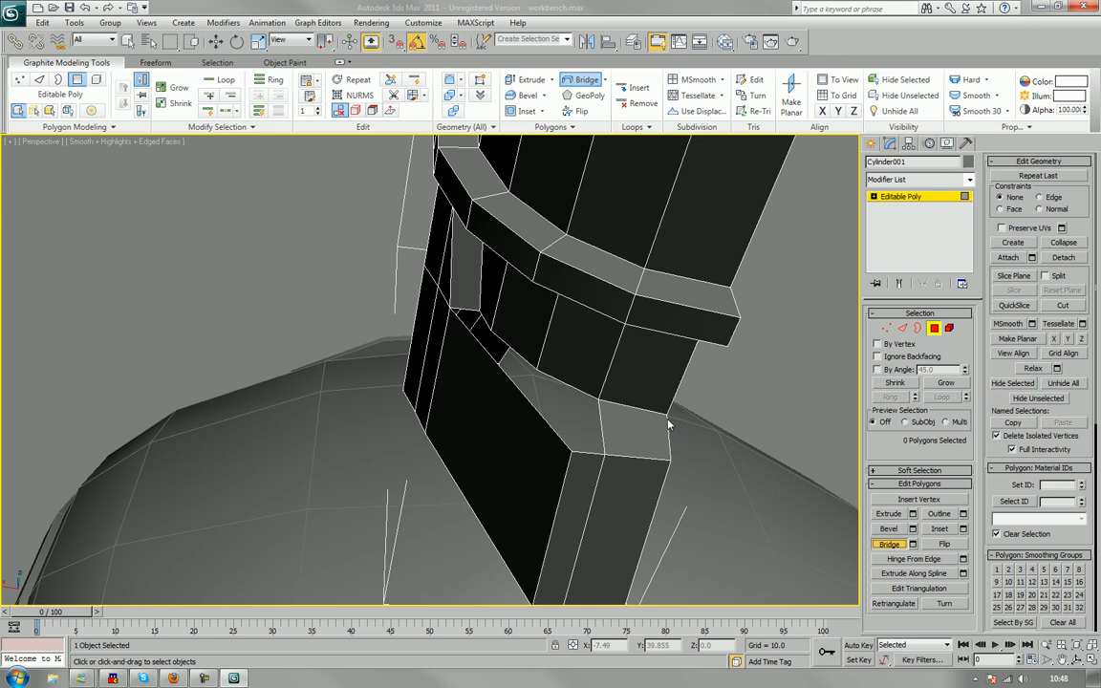
pyautogui.click(513, 386)
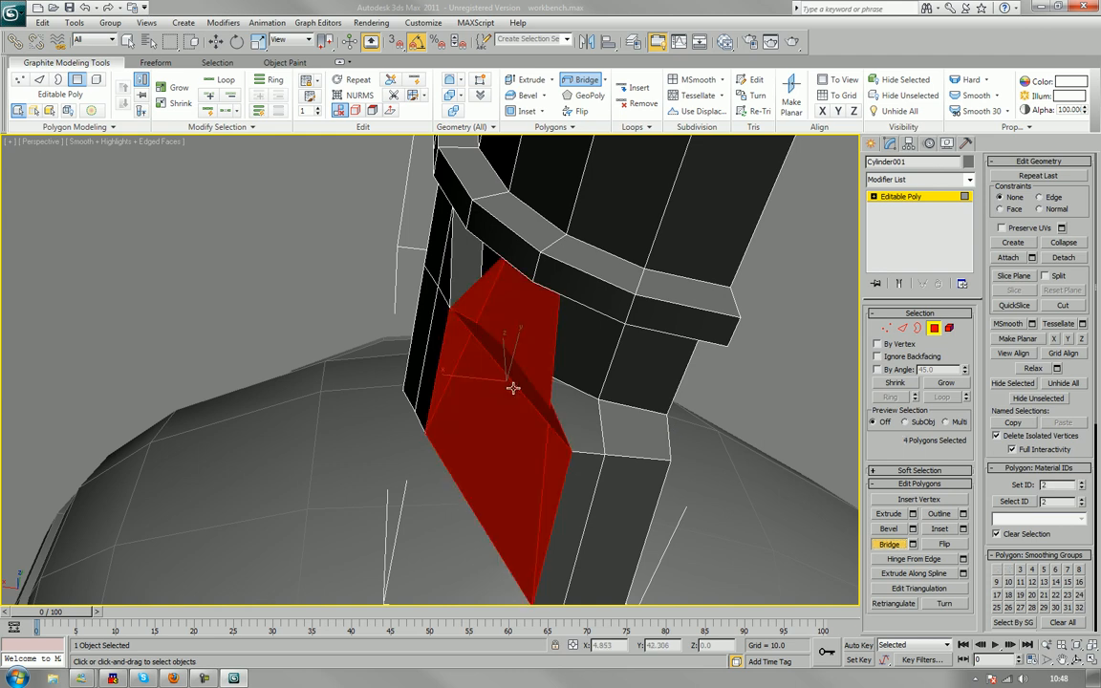
pyautogui.hotkey('ctrl', 'z')
pyautogui.keyDown('alt'); pyautogui.moveTo(513, 387); pyautogui.dragTo(580, 381, button='middle'); pyautogui.keyUp('alt')
pyautogui.scroll(3, 576, 444)
pyautogui.scroll(-3, 628, 443)
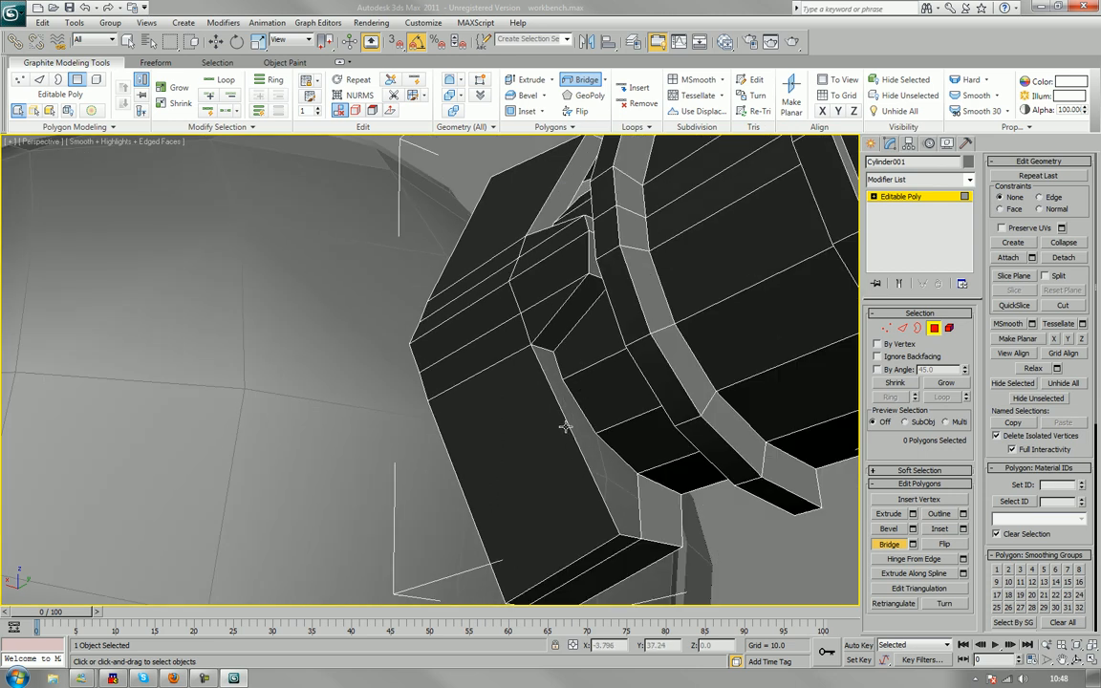
pyautogui.keyDown('alt'); pyautogui.moveTo(571, 432); pyautogui.dragTo(568, 375, button='middle'); pyautogui.keyUp('alt')
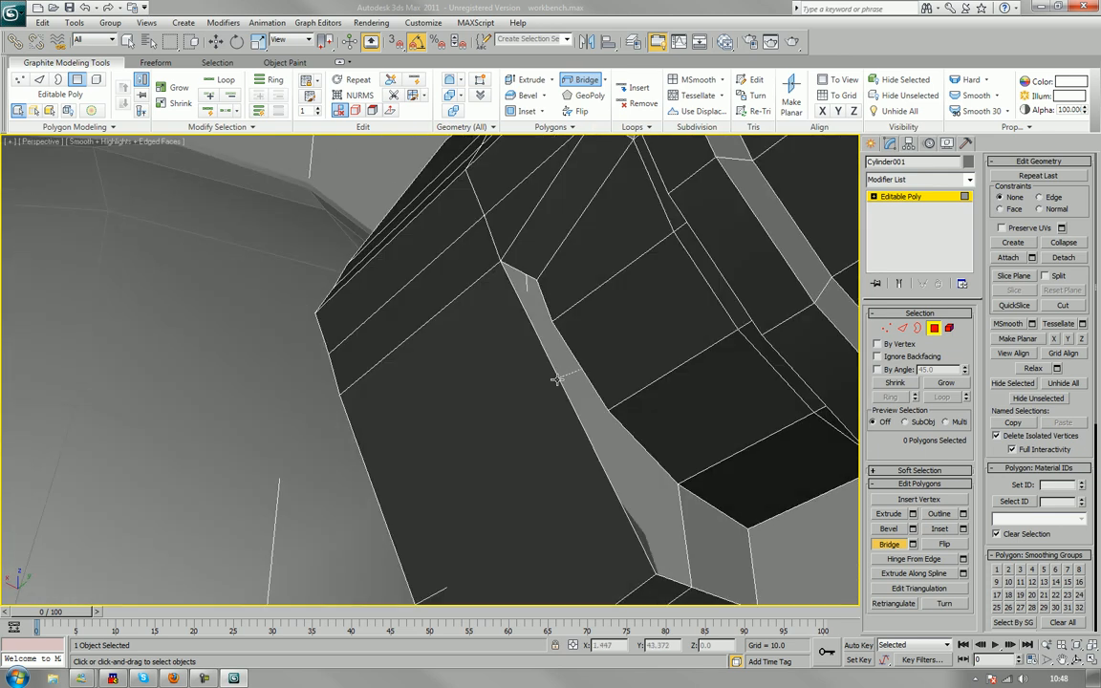
# Bridge the long open side edge of the lower arm to the facing edge of the barrel.
pyautogui.click(556, 379)
pyautogui.press('Delete')
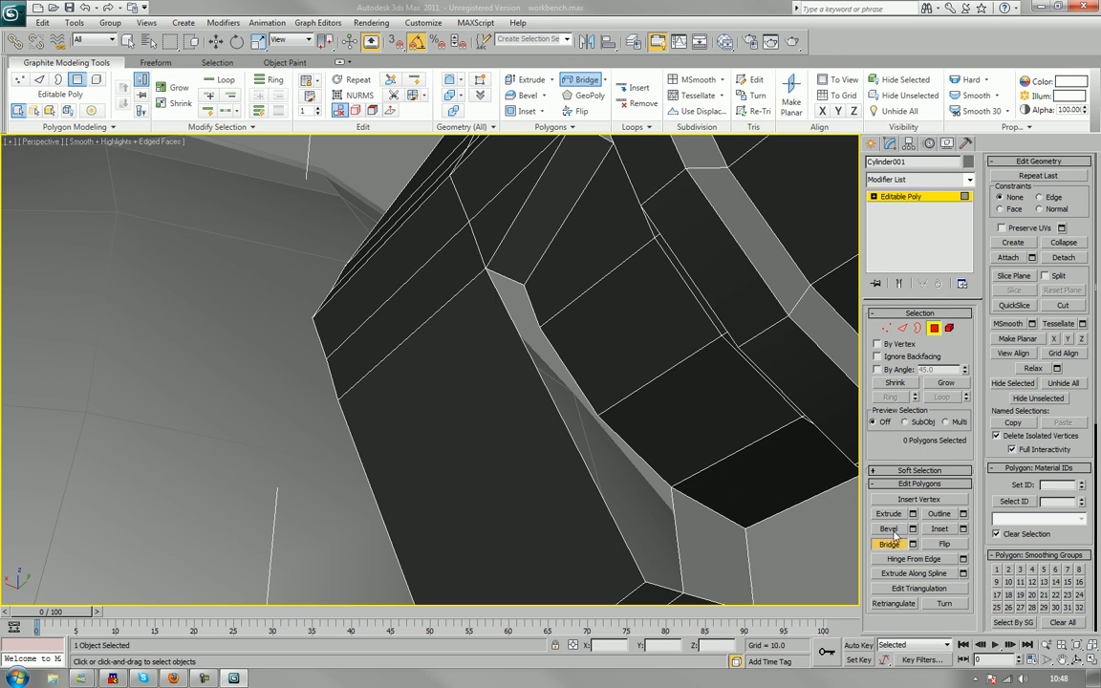
pyautogui.press('2')
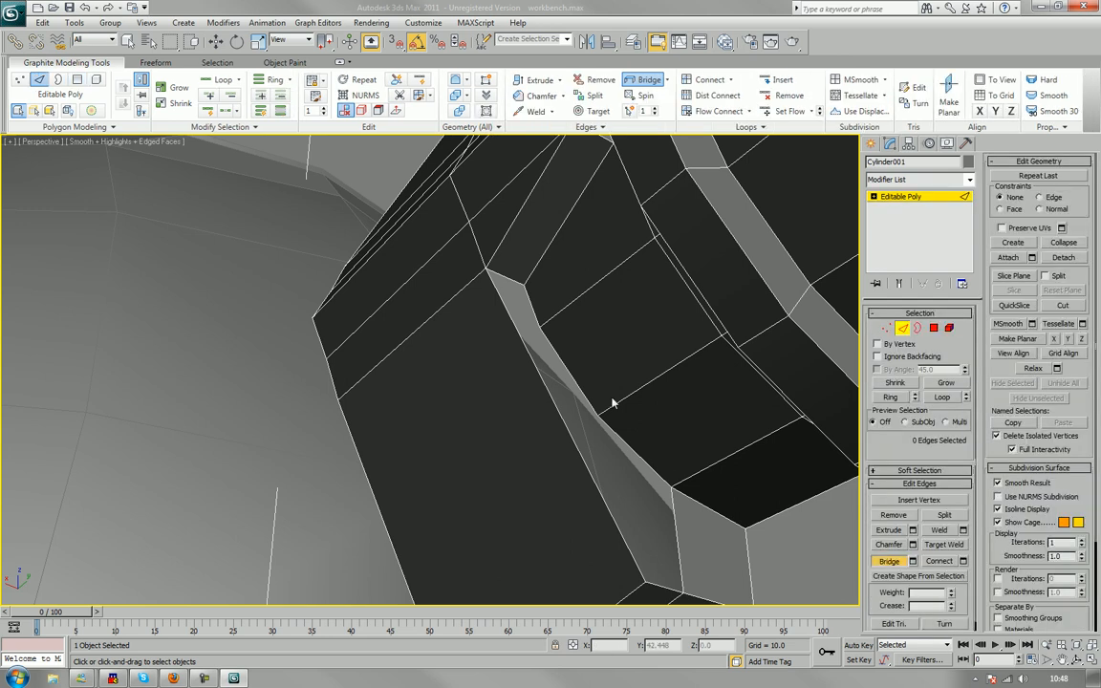
pyautogui.click(562, 414)
# Delete the narrow ring-facing side polygon of the upper arm.
pyautogui.scroll(-5, 563, 418)
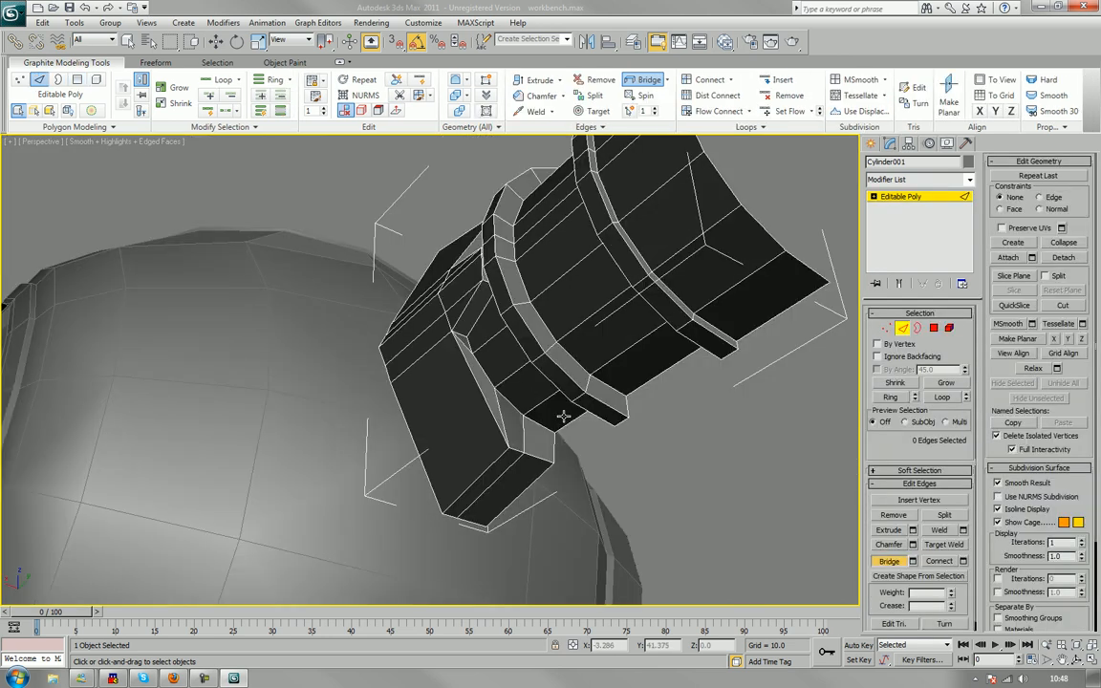
pyautogui.keyDown('alt'); pyautogui.moveTo(563, 418); pyautogui.dragTo(497, 340, button='middle'); pyautogui.keyUp('alt')
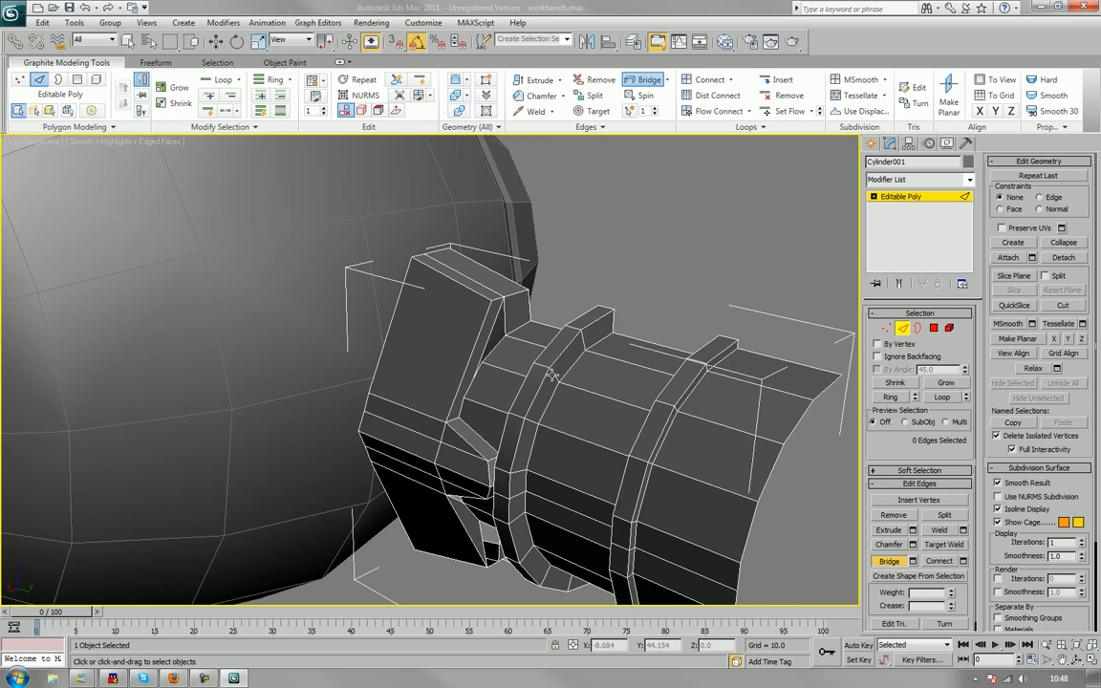
pyautogui.click(932, 330)
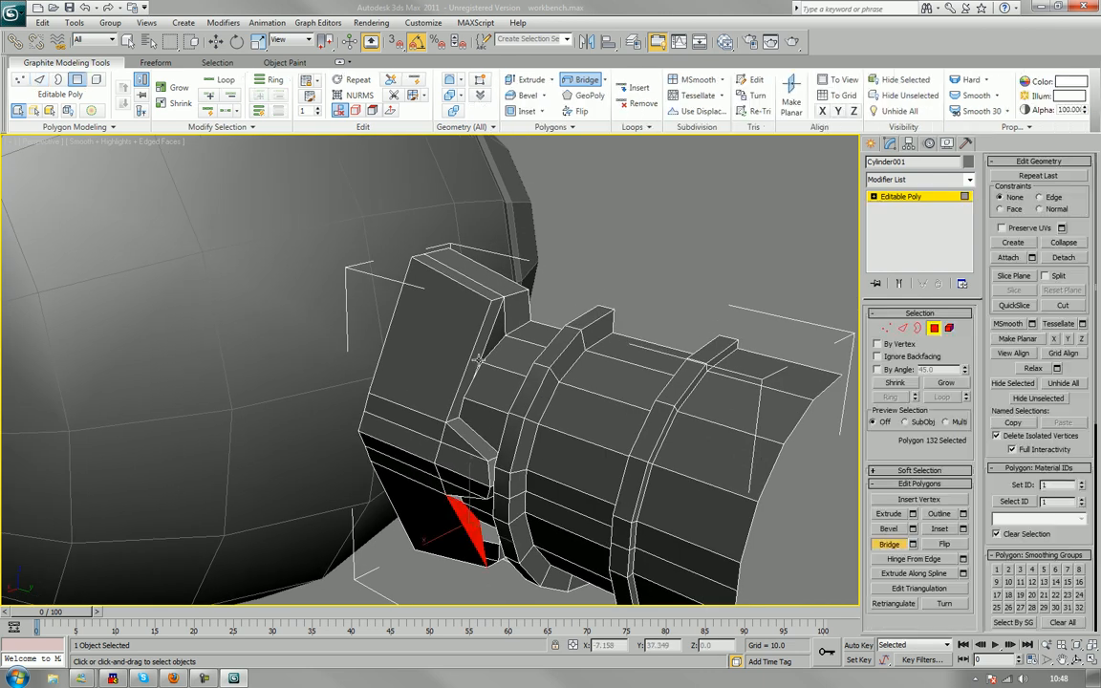
pyautogui.press('w')
pyautogui.click(479, 365)
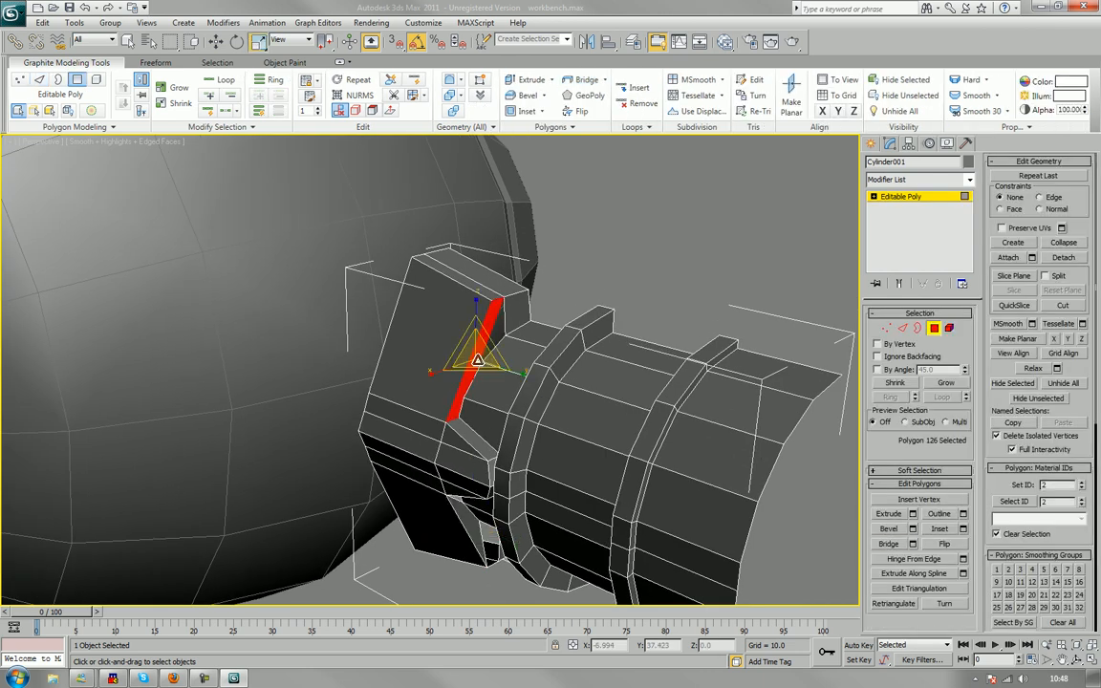
pyautogui.press('Delete')
# Bridge the upper arm's long open edge to the facing barrel edge and close the gap toward the arm's end.
pyautogui.scroll(5, 475, 362)
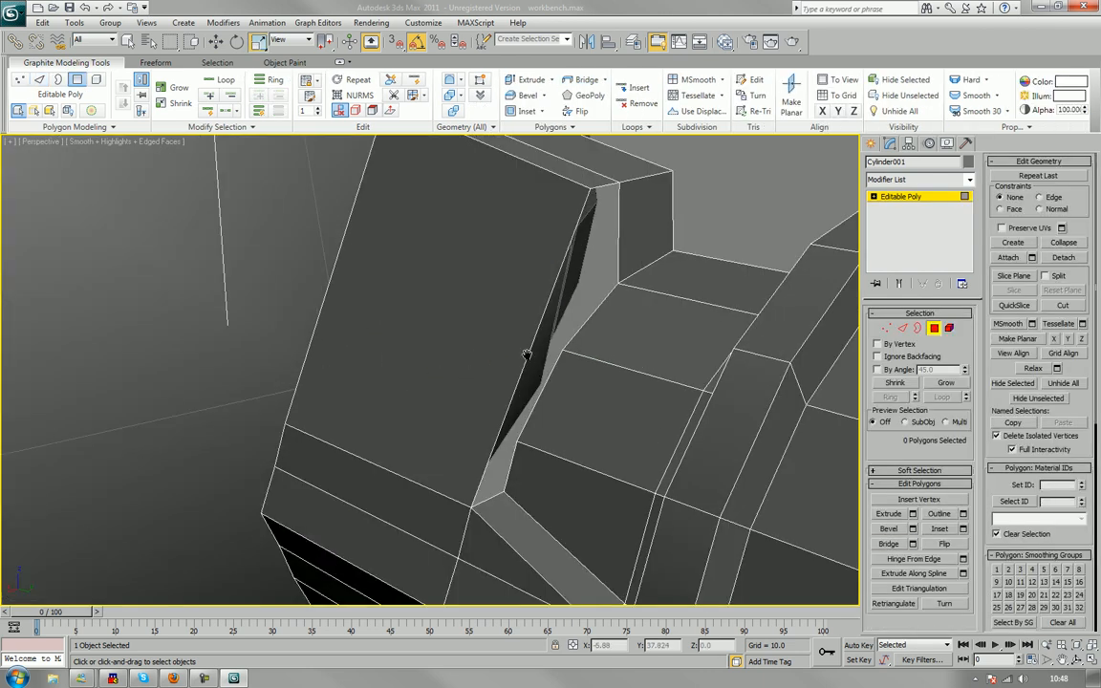
pyautogui.click(902, 327)
pyautogui.click(888, 561)
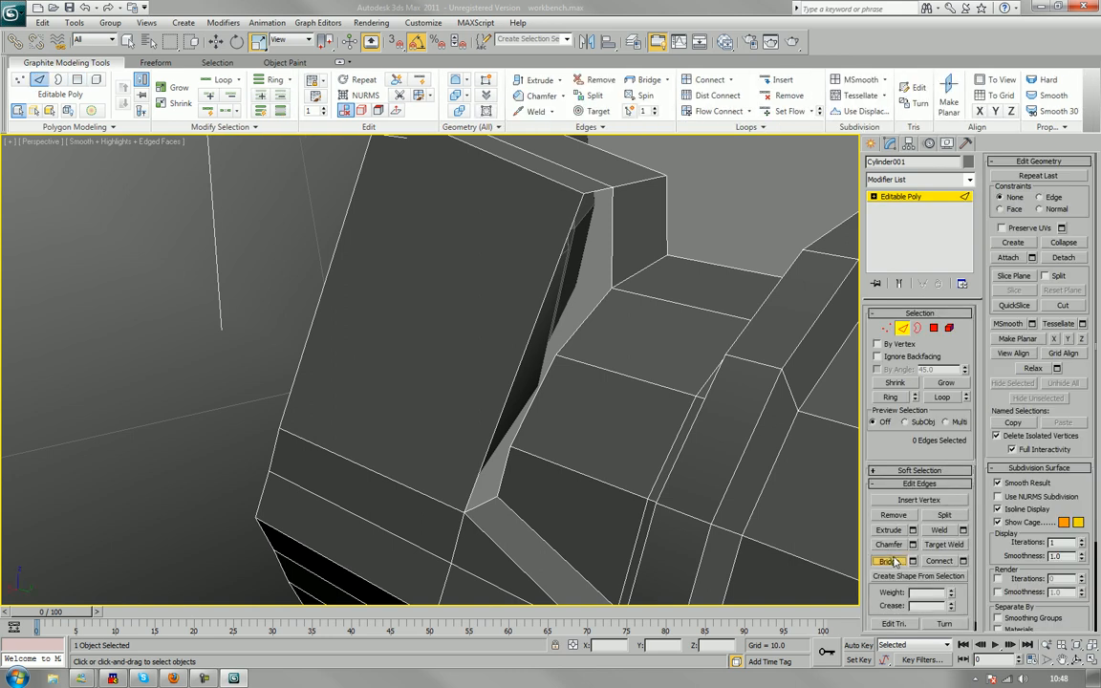
pyautogui.click(540, 387)
pyautogui.scroll(-3, 540, 387)
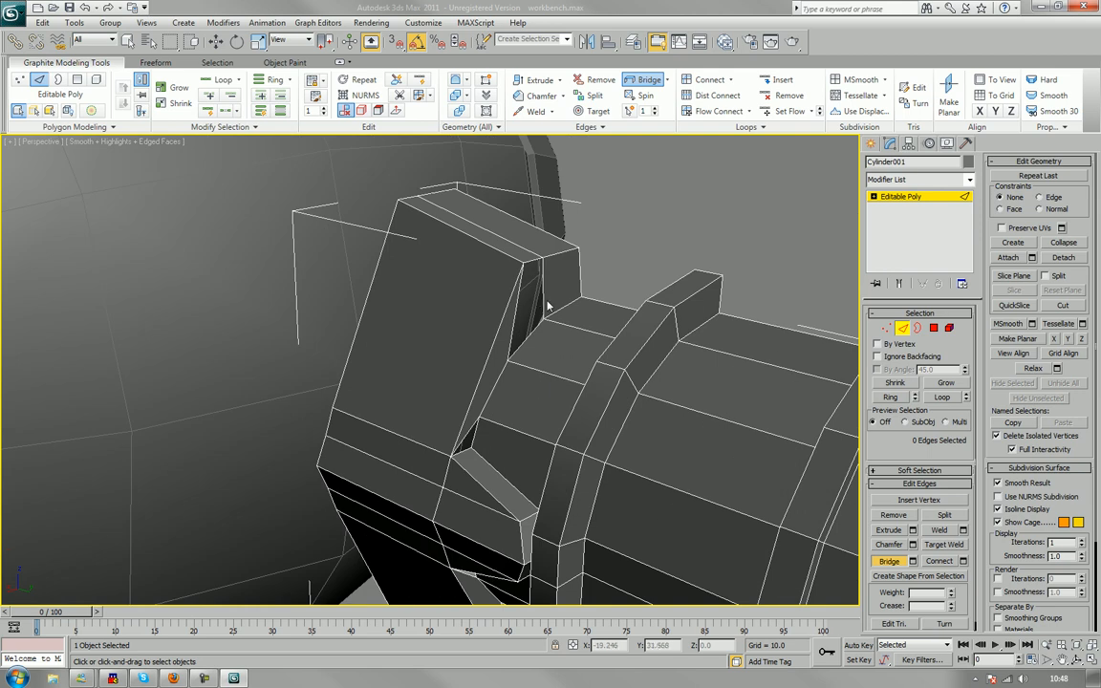
pyautogui.click(515, 319)
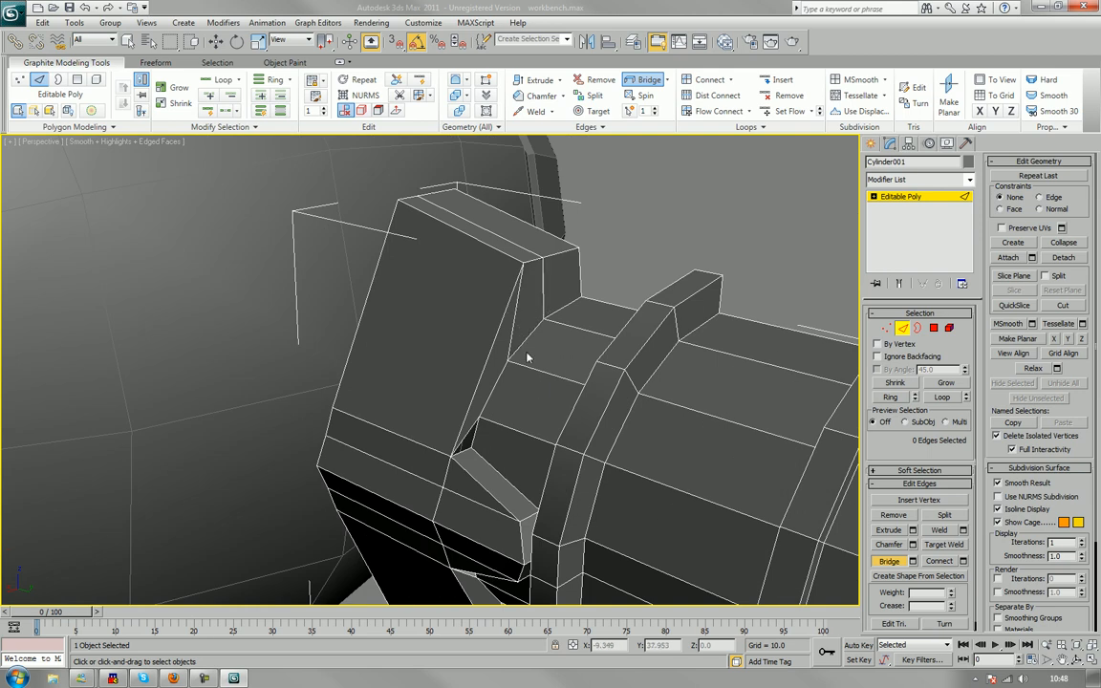
# Cap the two small triangular openings where the slanted arms meet the barrel.
pyautogui.moveTo(525, 355); pyautogui.dragTo(560, 211, button='middle')
pyautogui.scroll(3, 560, 211)
pyautogui.keyDown('alt'); pyautogui.moveTo(511, 439); pyautogui.dragTo(517, 369, button='middle'); pyautogui.keyUp('alt')
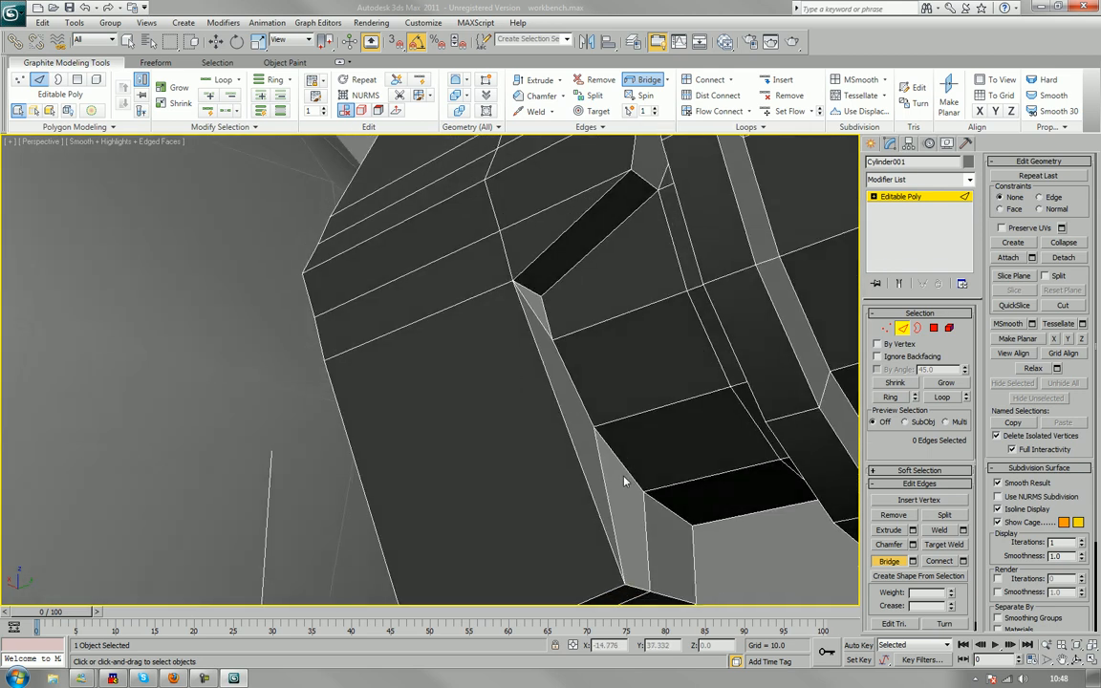
pyautogui.click(641, 510)
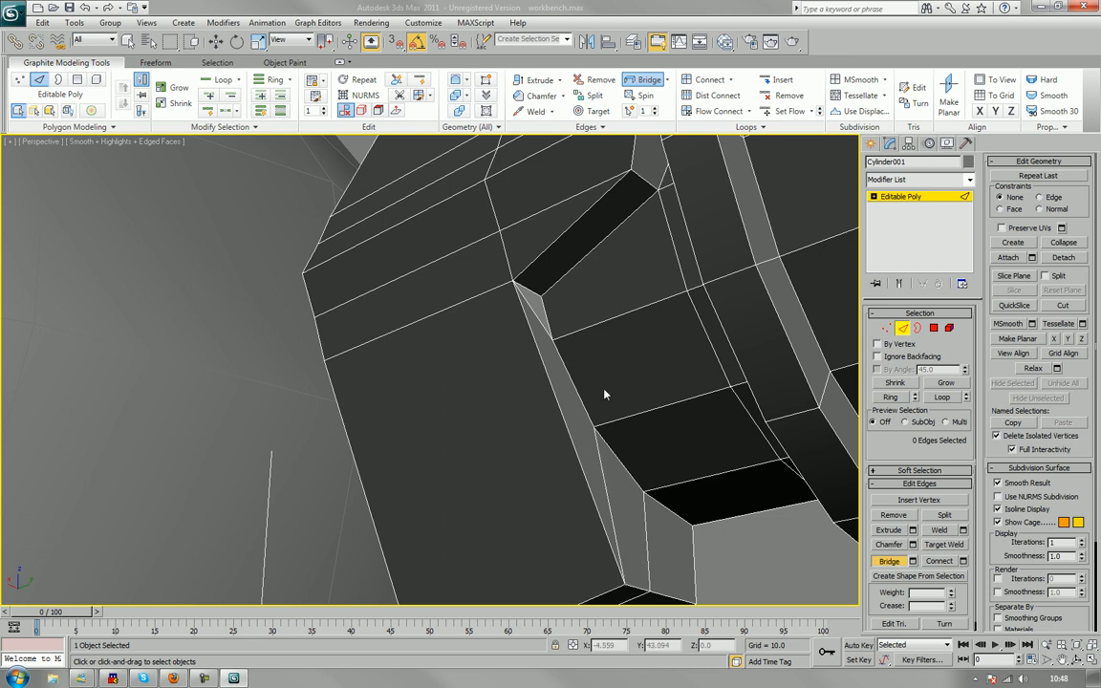
pyautogui.scroll(3, 614, 493)
pyautogui.moveTo(602, 389); pyautogui.dragTo(546, 441, button='middle')
pyautogui.scroll(-3, 560, 481)
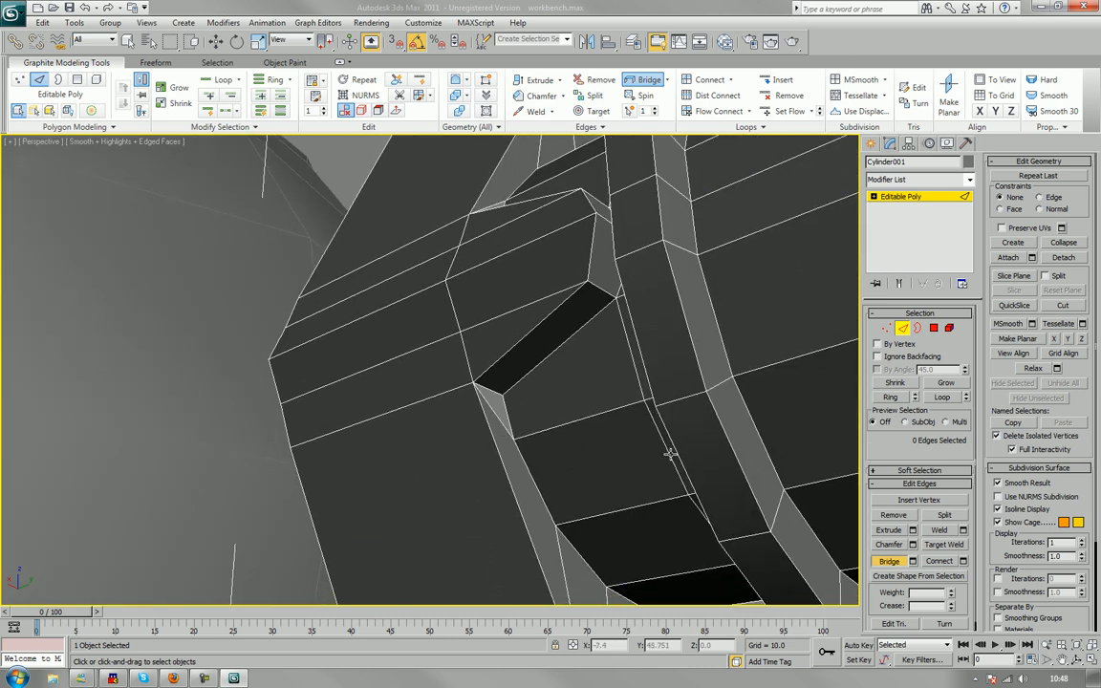
pyautogui.press('3')
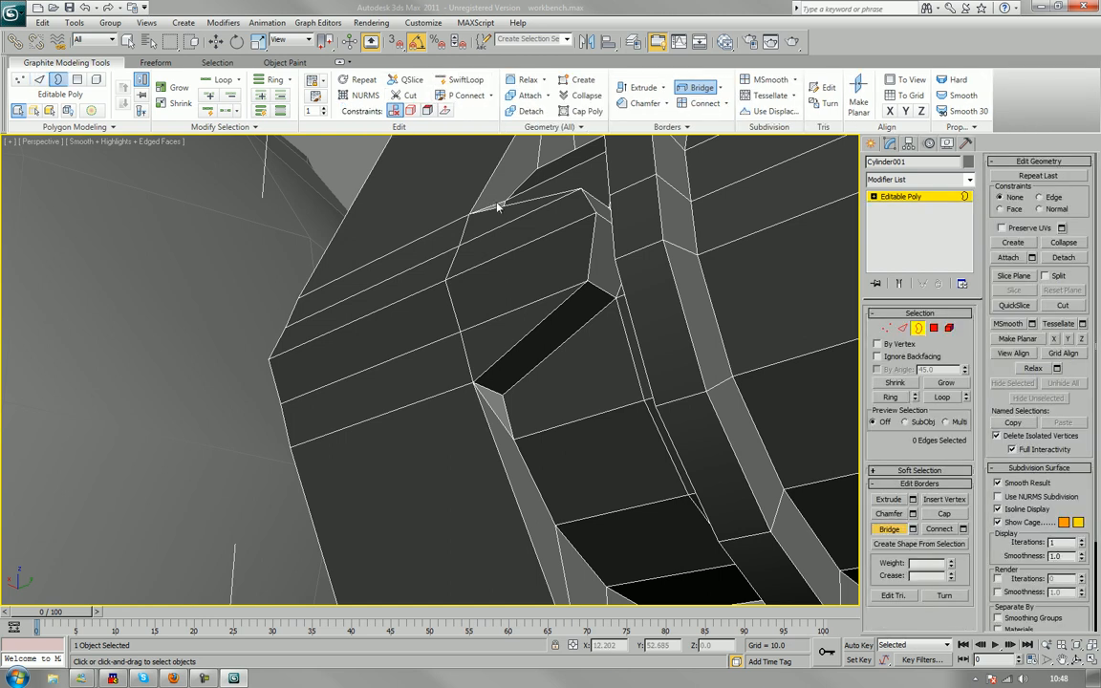
pyautogui.rightClick(496, 205)
pyautogui.click(497, 205)
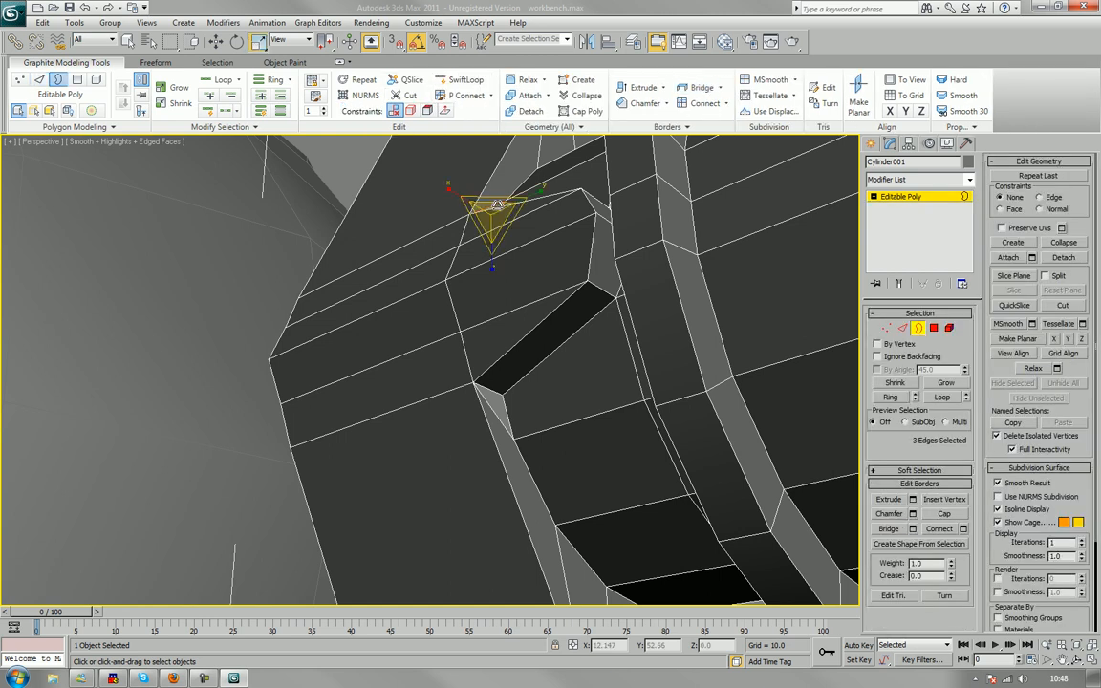
pyautogui.keyDown('ctrl'); pyautogui.click(495, 393); pyautogui.keyUp('ctrl')
pyautogui.click(947, 516)
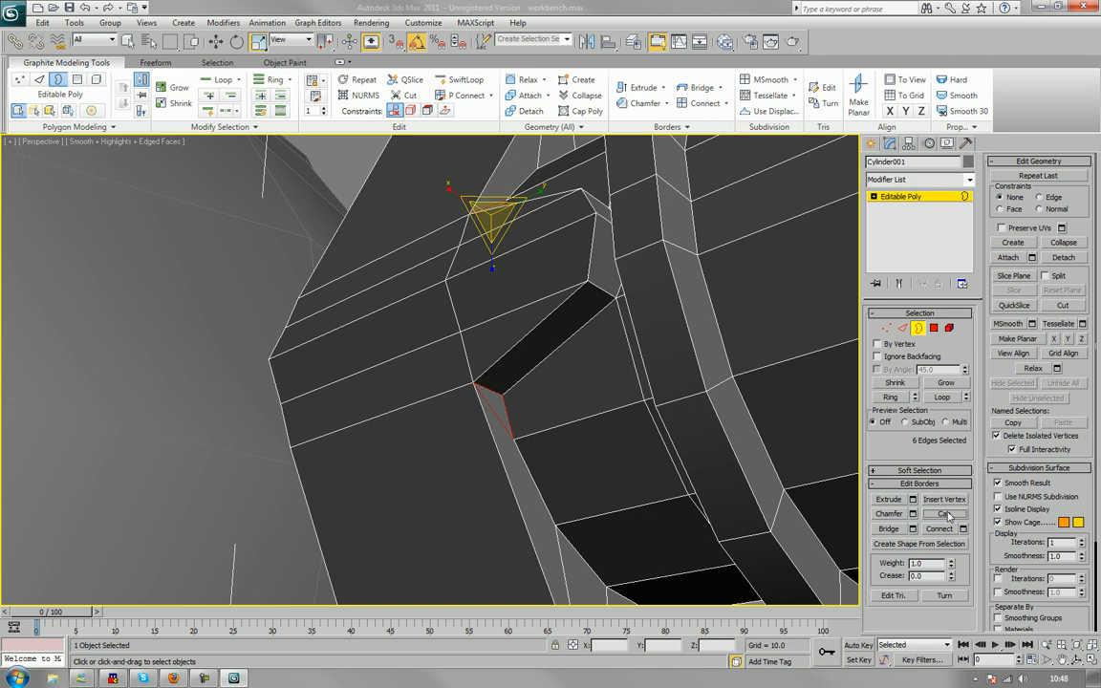
pyautogui.scroll(-5, 480, 370)
pyautogui.click(681, 516)
# Delete all 12 polygons on the hull-facing end of the slanted-arm block.
pyautogui.keyDown('alt'); pyautogui.moveTo(682, 516); pyautogui.dragTo(642, 420, button='middle'); pyautogui.keyUp('alt')
pyautogui.keyDown('alt'); pyautogui.moveTo(562, 230); pyautogui.dragTo(483, 263, button='middle'); pyautogui.keyUp('alt')
pyautogui.scroll(2, 524, 268)
pyautogui.press('4')
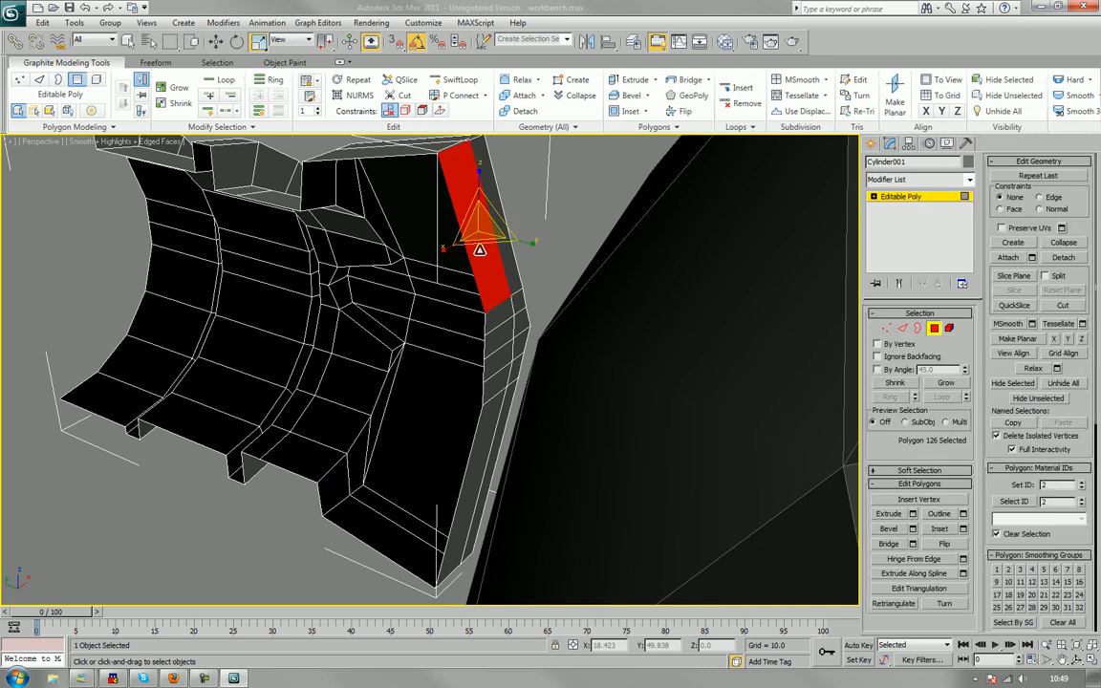
pyautogui.keyDown('ctrl'); pyautogui.click(473, 456); pyautogui.keyUp('ctrl')
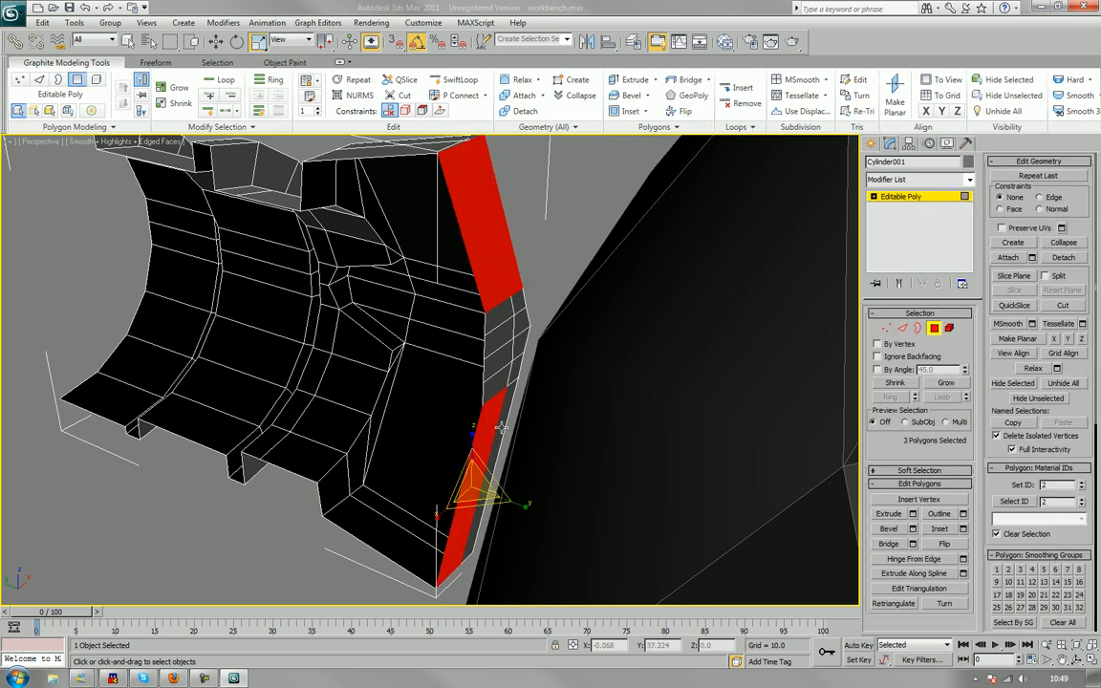
pyautogui.keyDown('ctrl'); pyautogui.click(502, 422); pyautogui.keyUp('ctrl')
pyautogui.keyDown('ctrl'); pyautogui.click(498, 380); pyautogui.keyUp('ctrl')
pyautogui.keyDown('ctrl'); pyautogui.click(494, 361); pyautogui.keyUp('ctrl')
pyautogui.keyDown('ctrl'); pyautogui.click(497, 322); pyautogui.keyUp('ctrl')
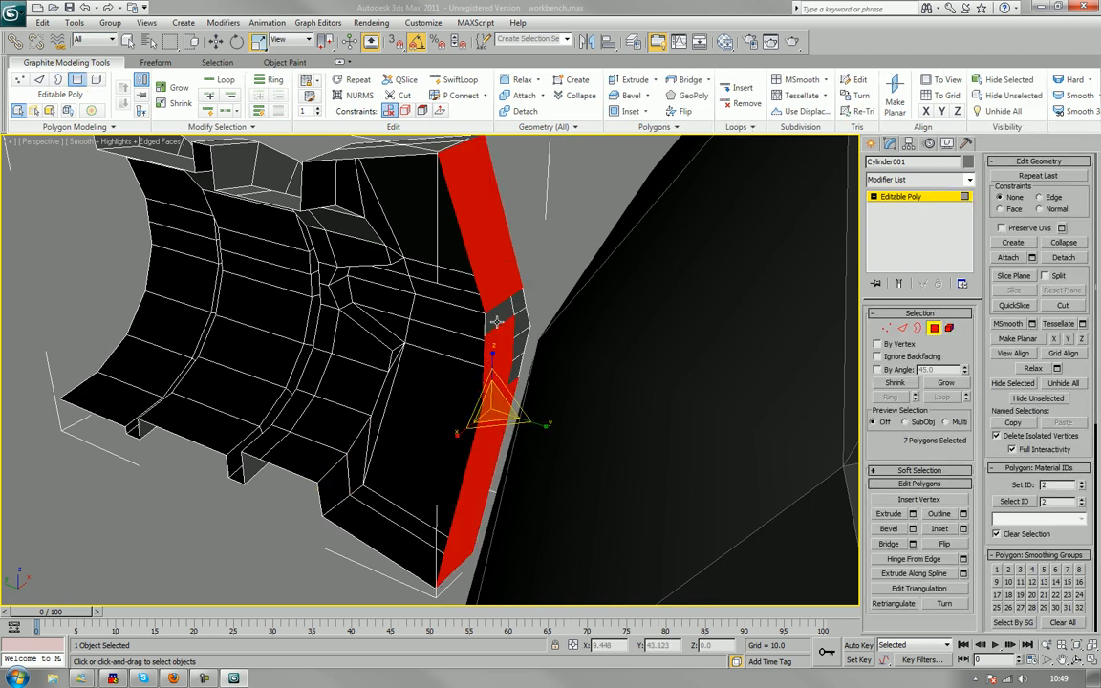
pyautogui.keyDown('ctrl'); pyautogui.click(497, 322); pyautogui.keyUp('ctrl')
pyautogui.keyDown('ctrl'); pyautogui.click(517, 304); pyautogui.keyUp('ctrl')
pyautogui.keyDown('ctrl'); pyautogui.click(509, 347); pyautogui.keyUp('ctrl')
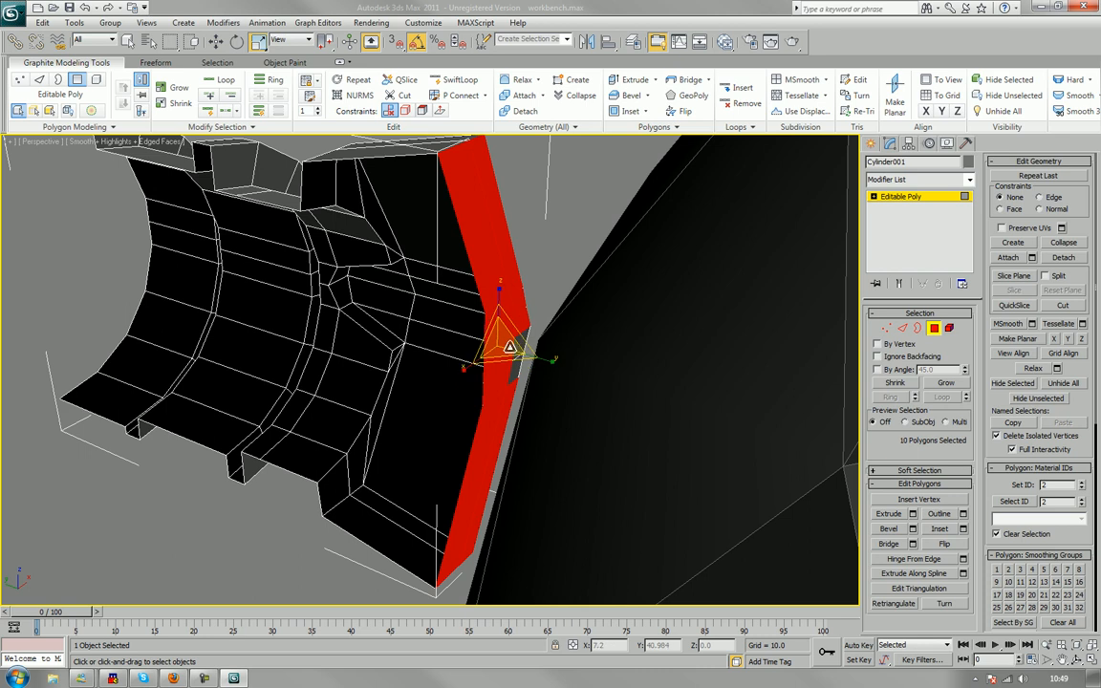
pyautogui.keyDown('ctrl'); pyautogui.click(515, 355); pyautogui.keyUp('ctrl')
pyautogui.keyDown('ctrl'); pyautogui.click(516, 365); pyautogui.keyUp('ctrl')
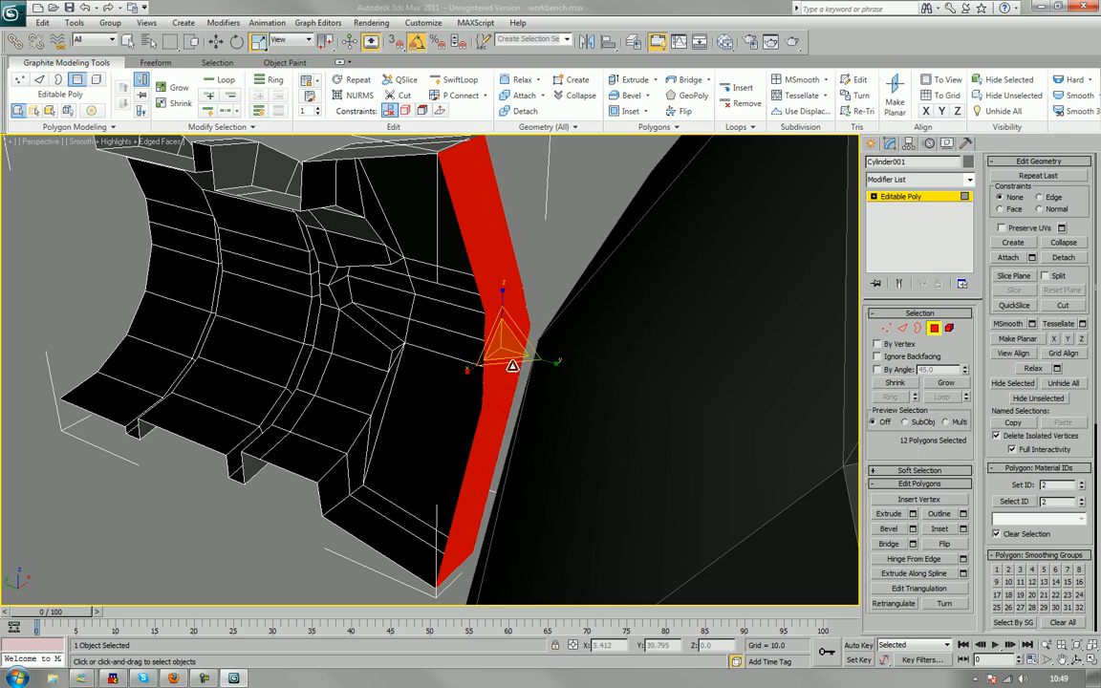
pyautogui.press('Delete')
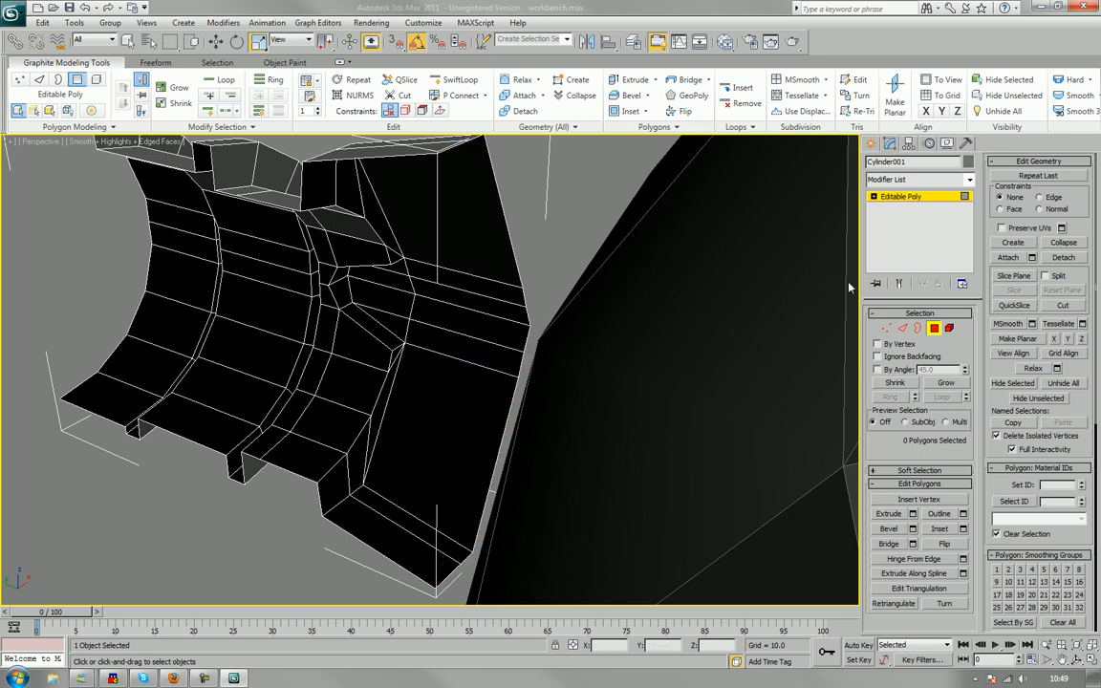
# Bridge the open hull-facing end edges of the upper arm to the matching edges of the lower arm.
pyautogui.keyDown('alt'); pyautogui.moveTo(638, 285); pyautogui.dragTo(422, 258, button='middle'); pyautogui.keyUp('alt')
pyautogui.scroll(-10, 489, 296)
pyautogui.scroll(8, 437, 260)
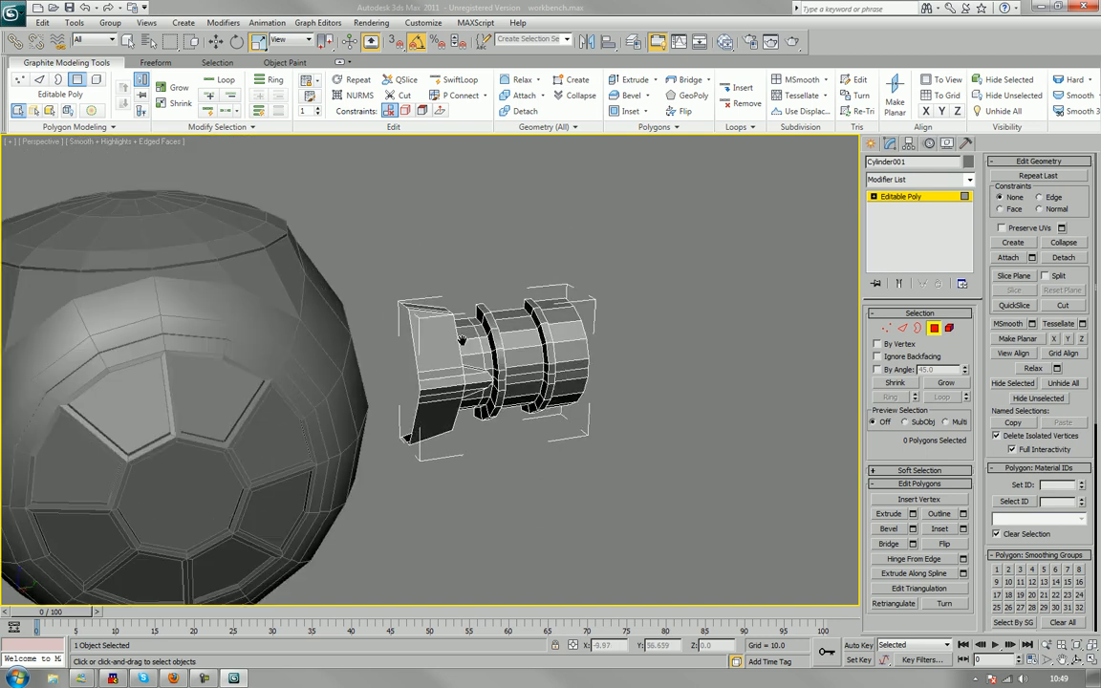
pyautogui.keyDown('alt'); pyautogui.moveTo(429, 337); pyautogui.dragTo(500, 369, button='middle'); pyautogui.keyUp('alt')
pyautogui.scroll(5, 430, 361)
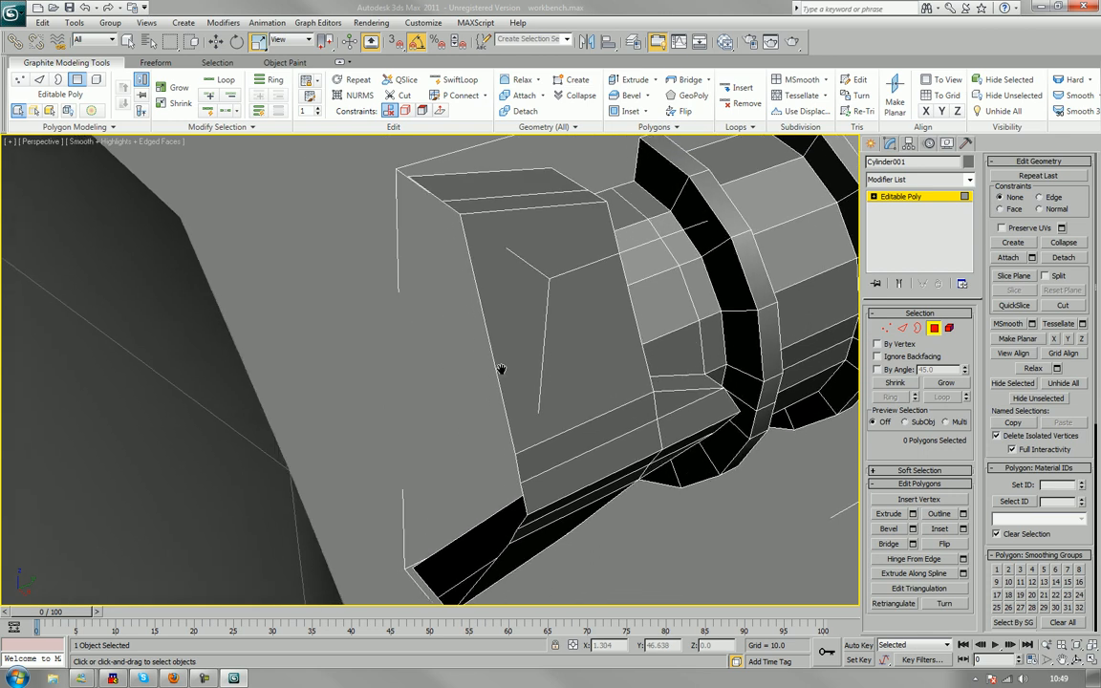
pyautogui.click(902, 328)
pyautogui.moveTo(454, 315); pyautogui.dragTo(479, 305, button='middle')
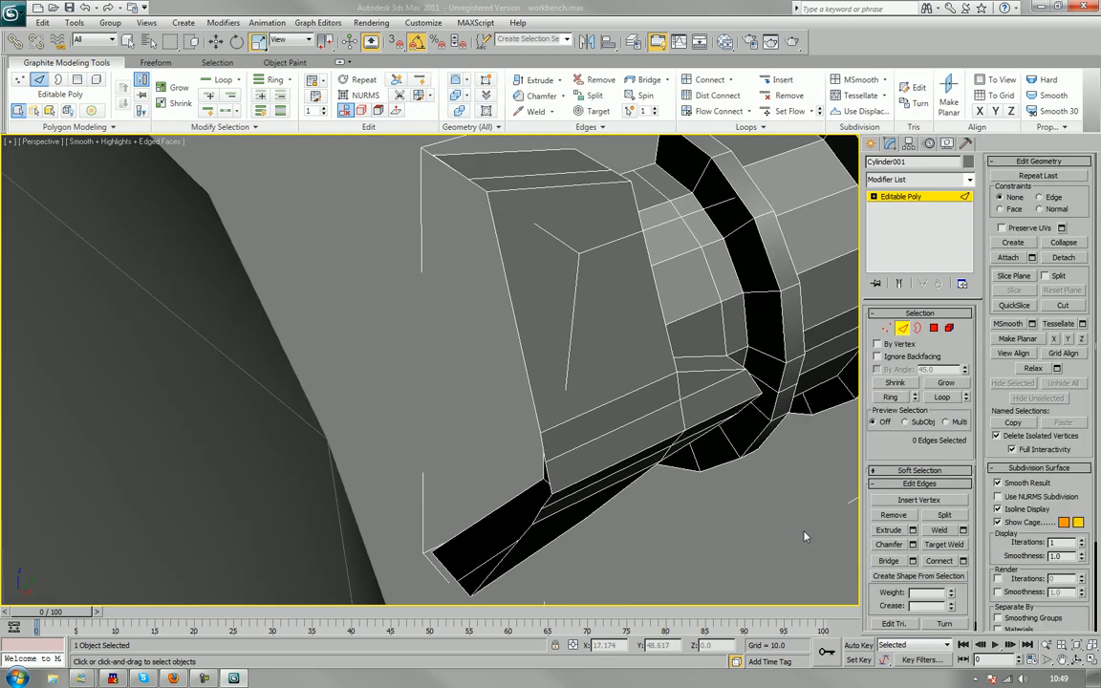
pyautogui.click(889, 560)
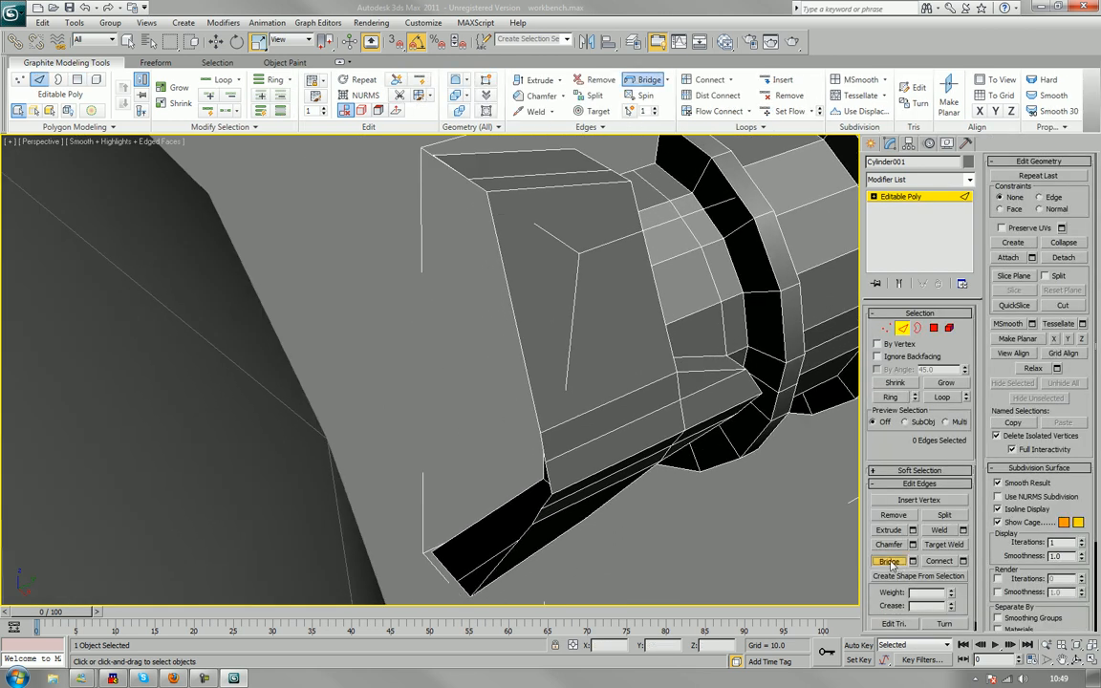
pyautogui.click(445, 172)
pyautogui.click(457, 580)
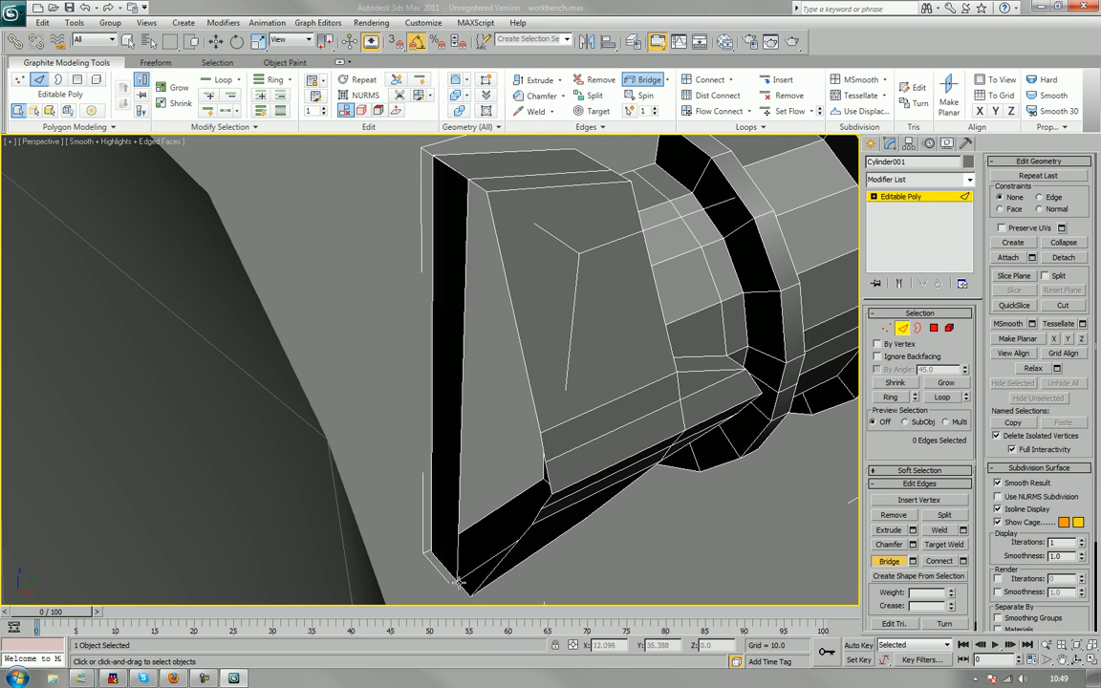
pyautogui.click(462, 588)
pyautogui.click(478, 186)
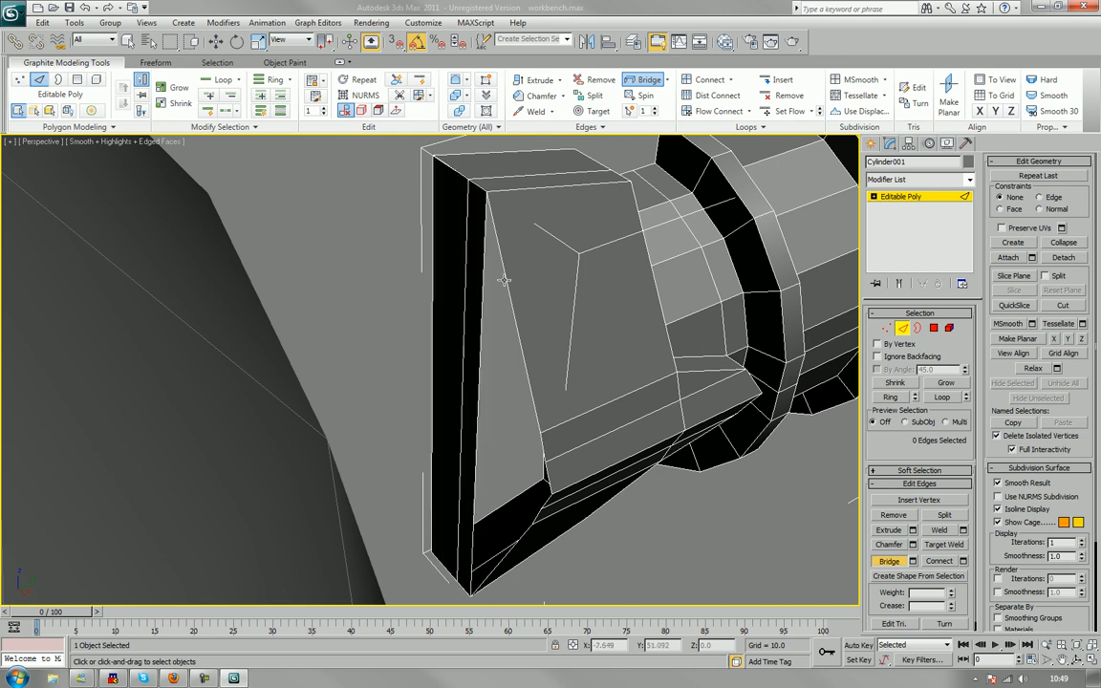
pyautogui.click(514, 302)
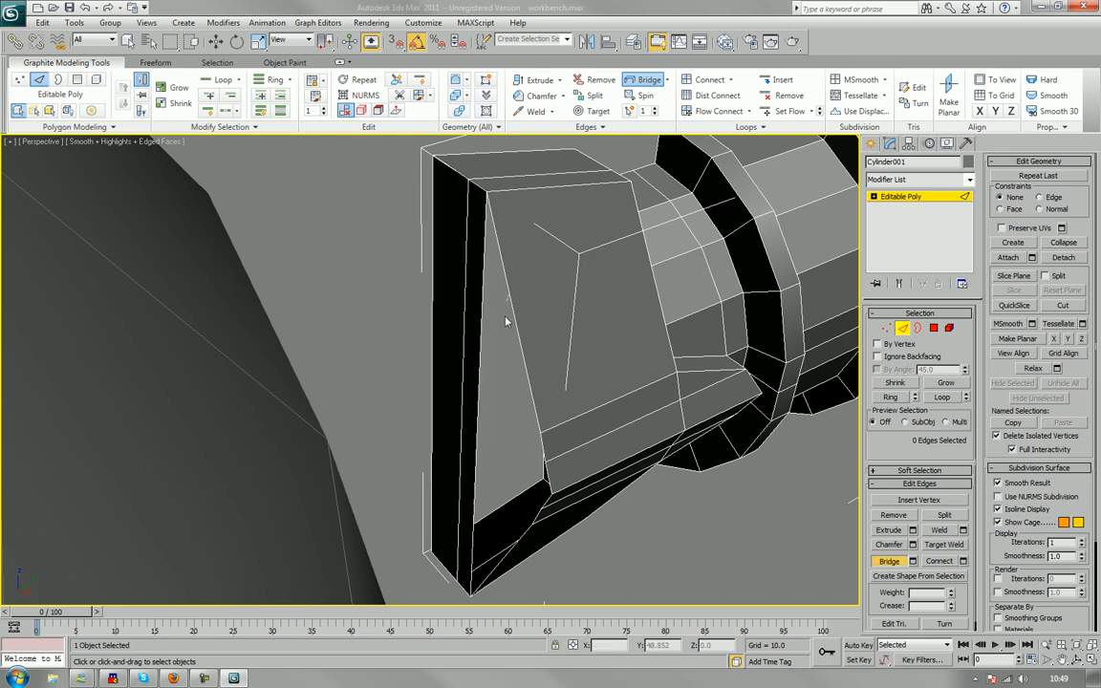
pyautogui.click(522, 540)
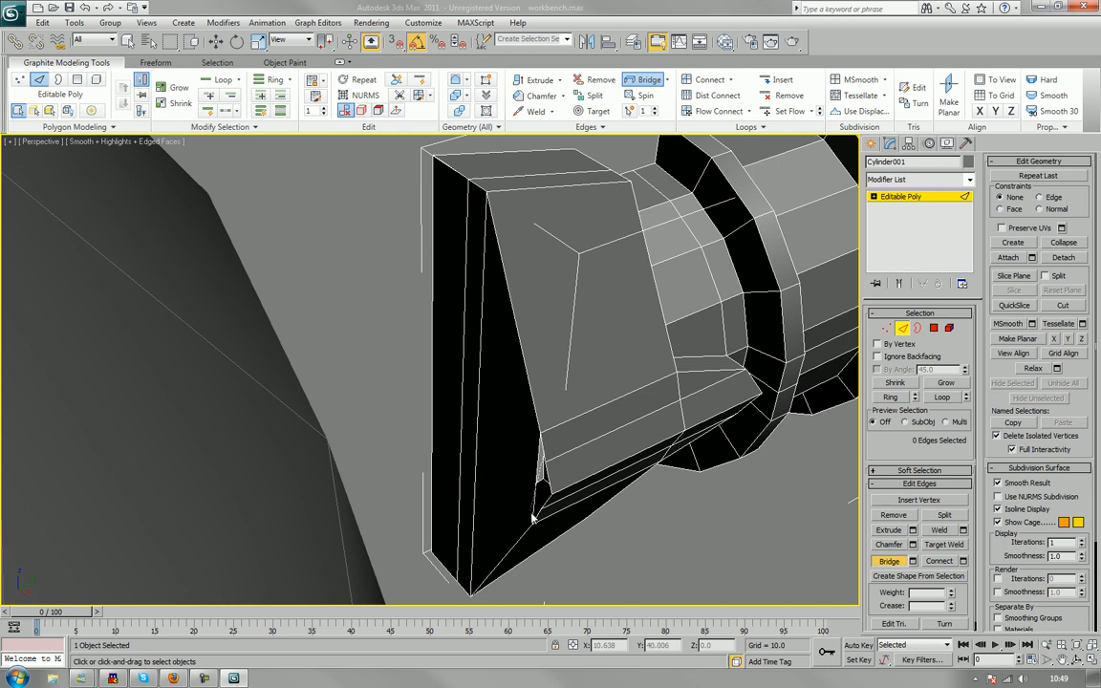
pyautogui.click(537, 515)
# Cap the small triangular hole left at the inner corner of the bridged end face.
pyautogui.press('3')
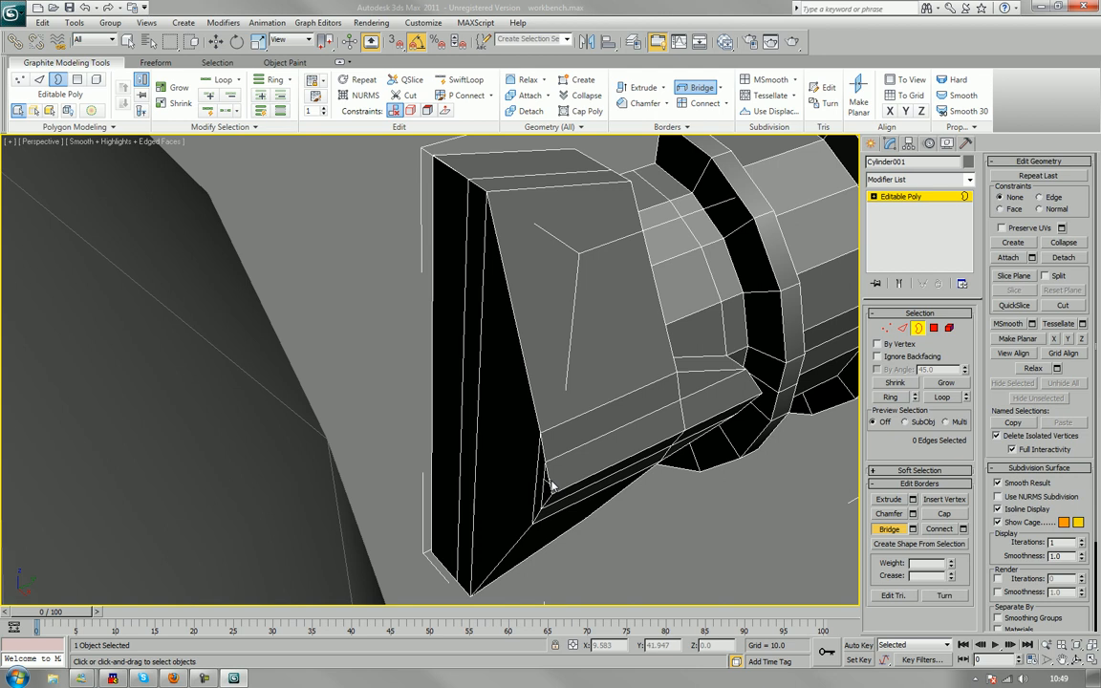
pyautogui.rightClick(562, 488)
pyautogui.rightClick(561, 487)
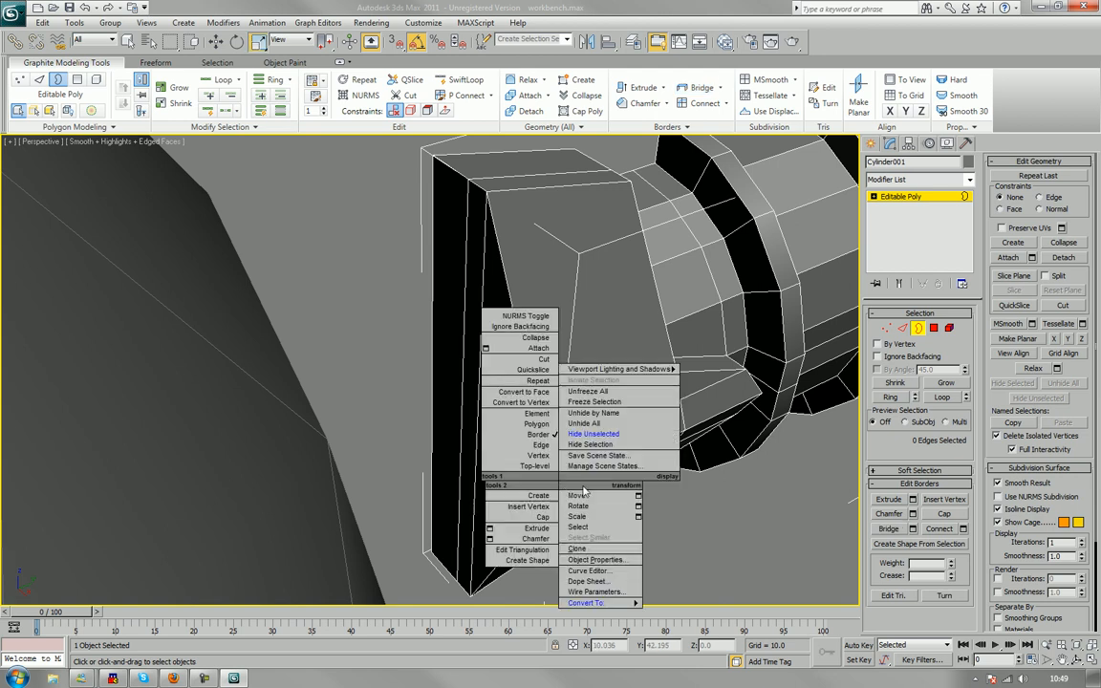
pyautogui.click(740, 511)
pyautogui.click(550, 486)
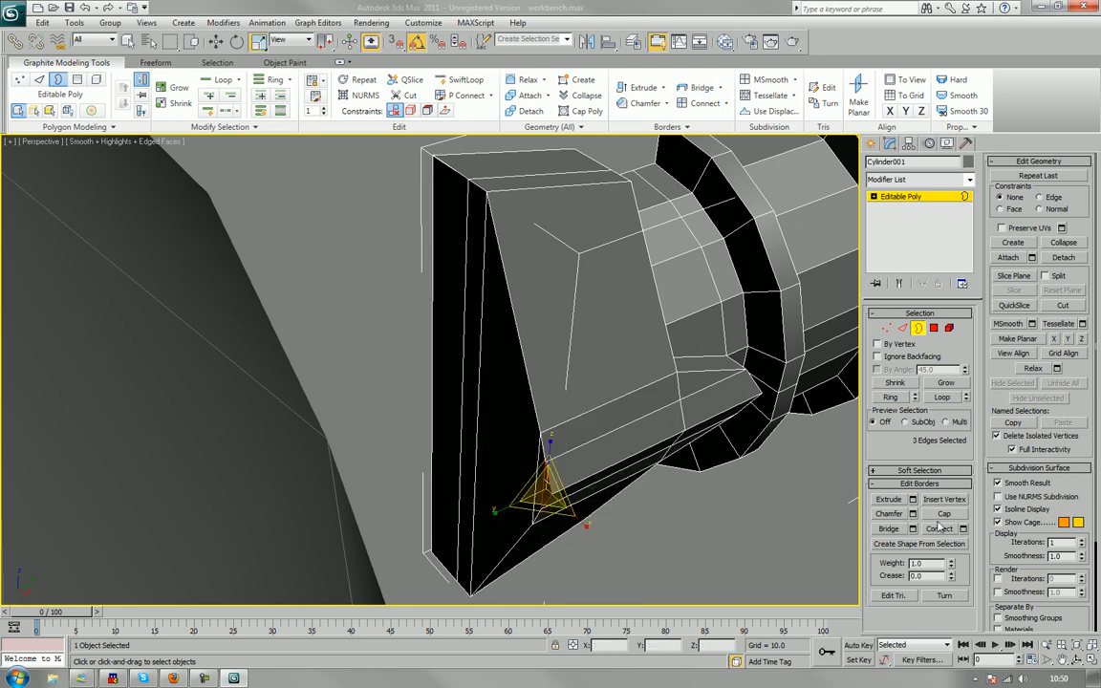
pyautogui.click(943, 513)
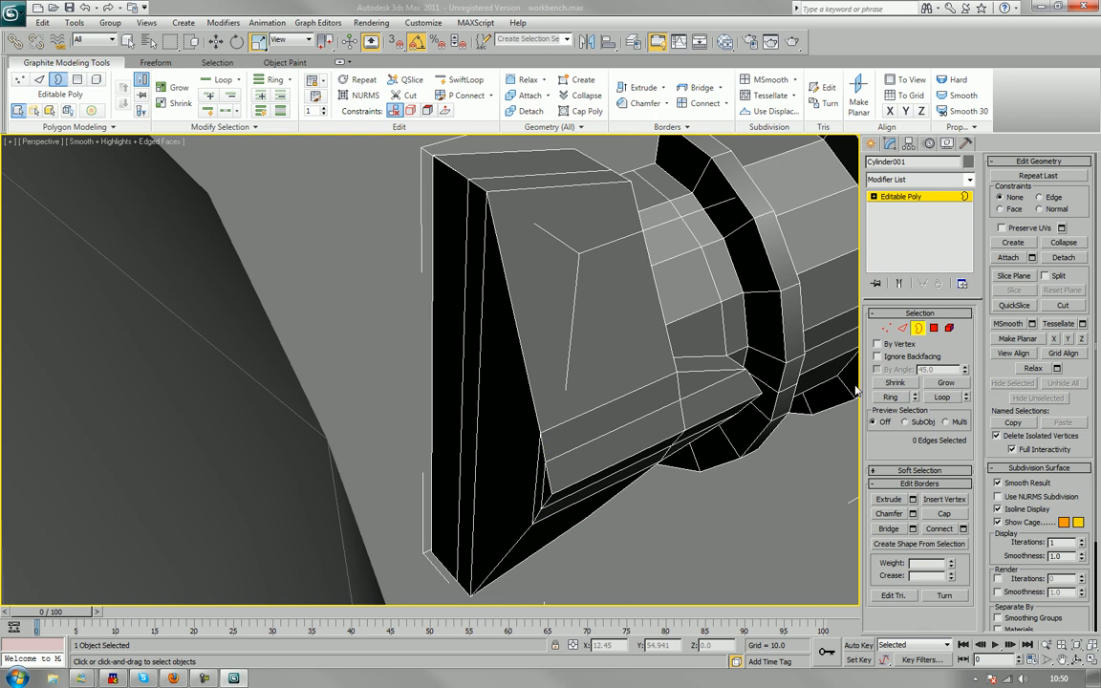
# Connect the ring of long bridged edges with a new edge line across the middle of the end face.
pyautogui.click(903, 328)
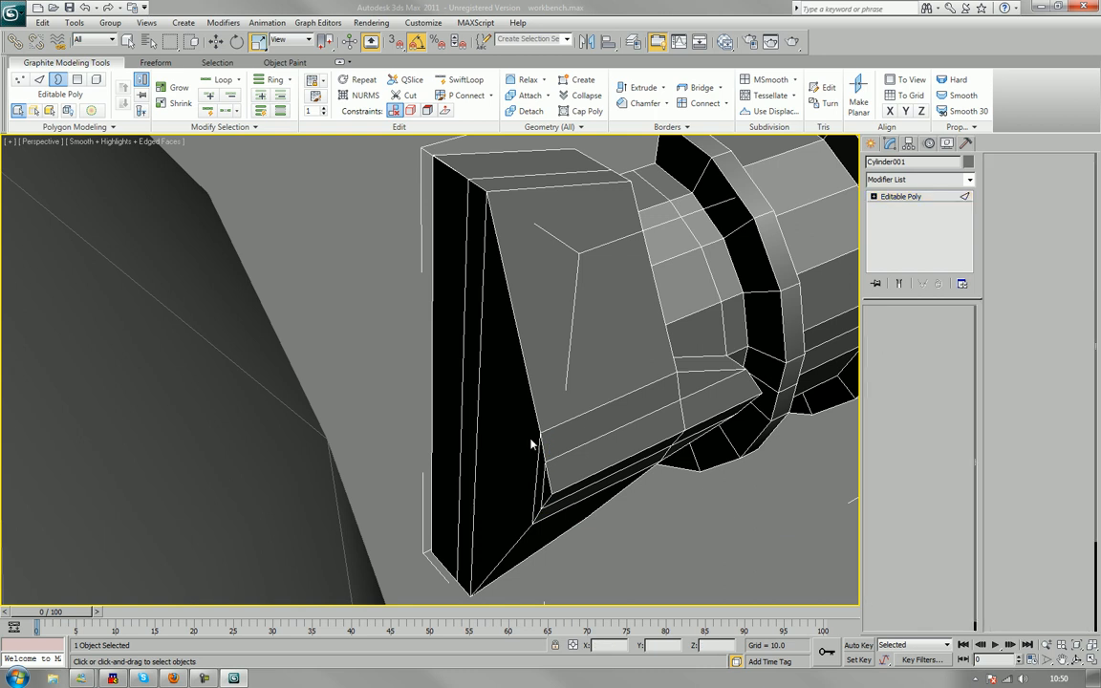
pyautogui.click(475, 462)
pyautogui.click(888, 397)
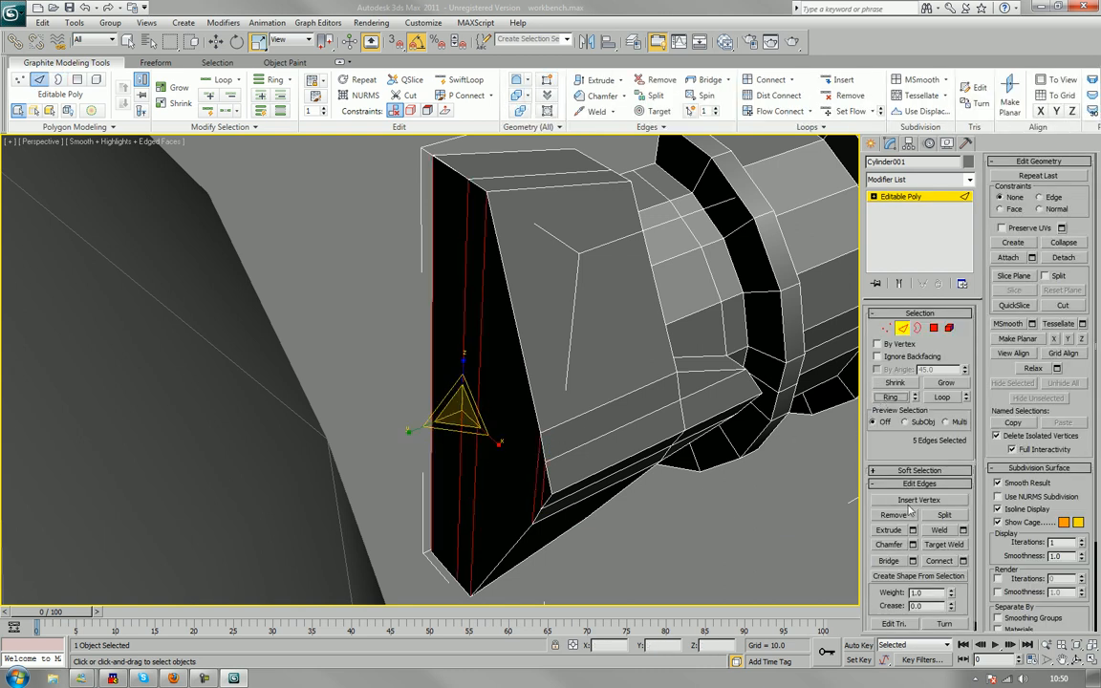
pyautogui.click(941, 562)
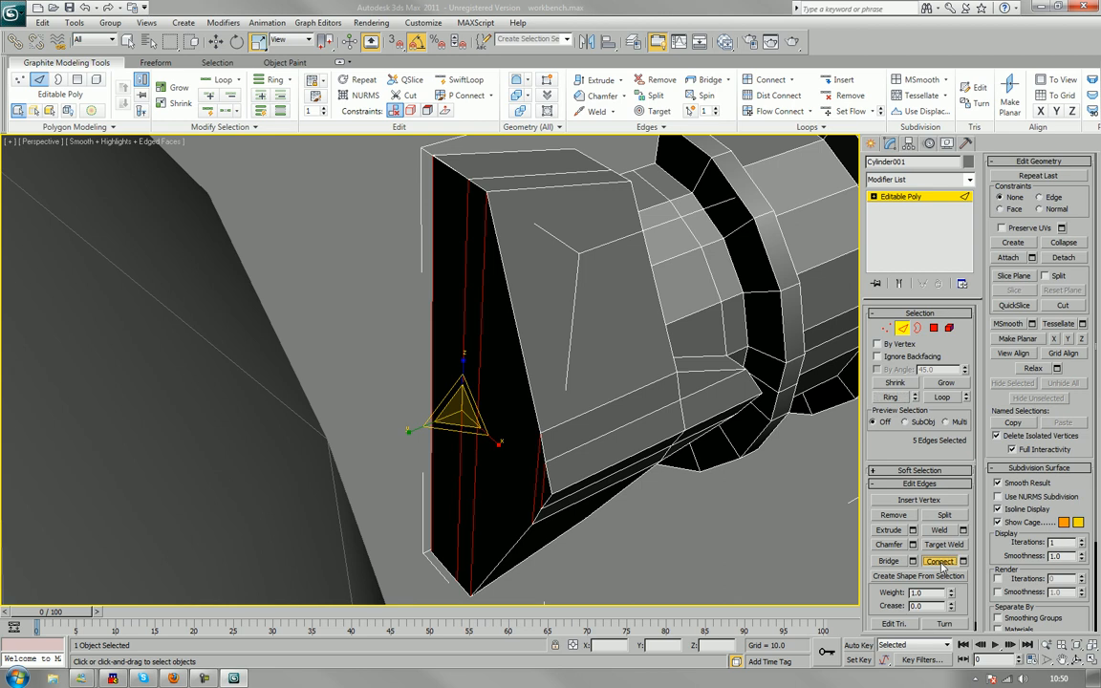
pyautogui.moveTo(775, 563); pyautogui.dragTo(612, 335, button='middle')
pyautogui.scroll(3, 786, 541)
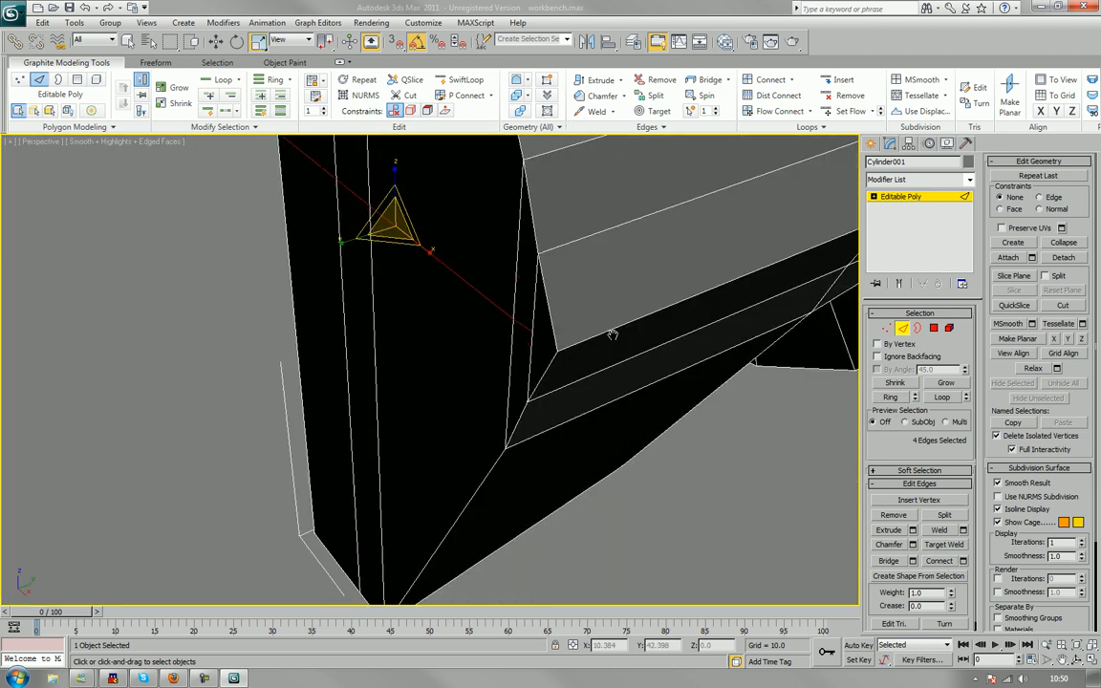
pyautogui.scroll(-2, 642, 443)
pyautogui.click(663, 495)
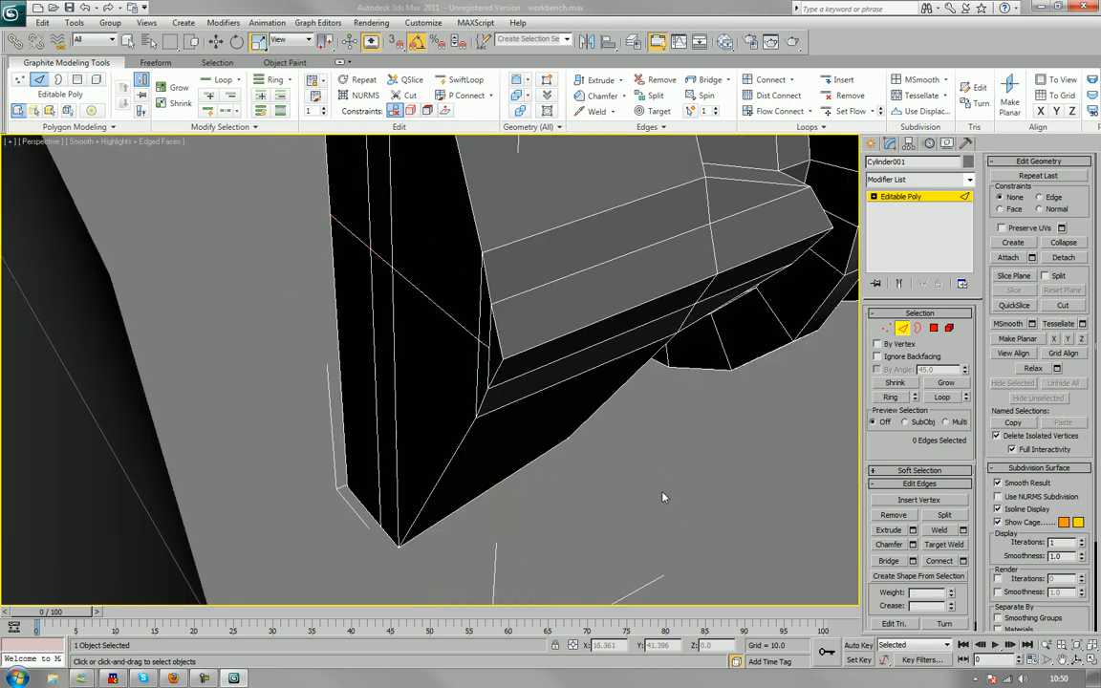
# Bevel the nine polygons of the hull-facing end outward, extending the face toward the hull, and move it about -2.7 units along Y.
pyautogui.scroll(-3, 645, 460)
pyautogui.keyDown('alt'); pyautogui.moveTo(643, 459); pyautogui.dragTo(535, 404, button='middle'); pyautogui.keyUp('alt')
pyautogui.scroll(-4, 600, 464)
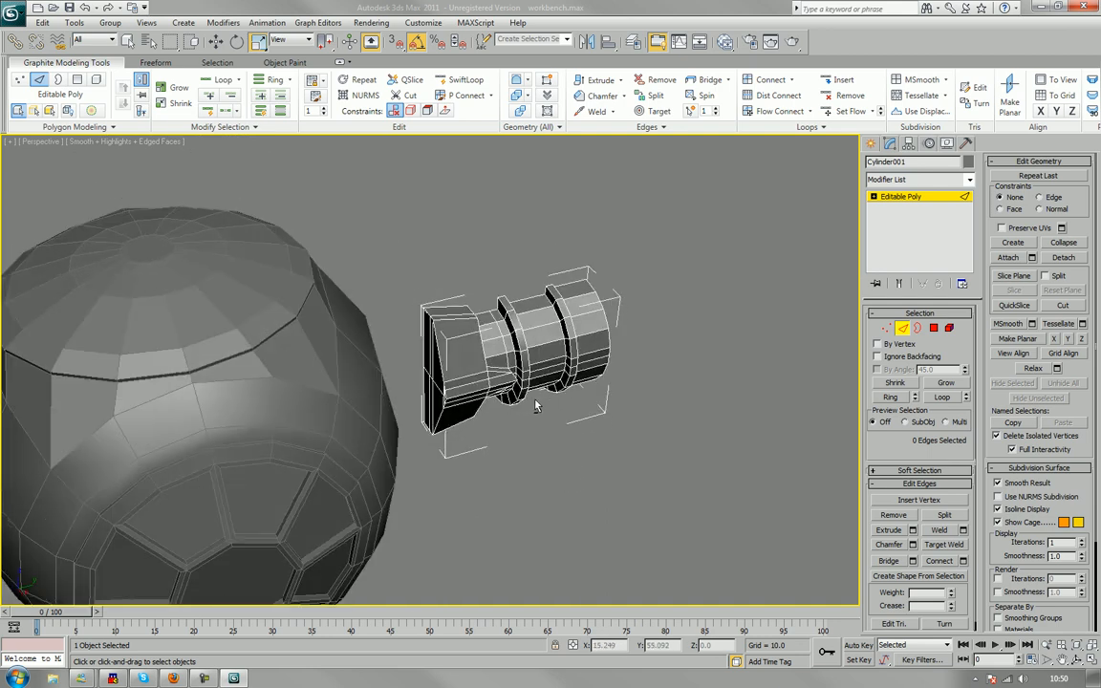
pyautogui.click(934, 328)
pyautogui.scroll(5, 497, 375)
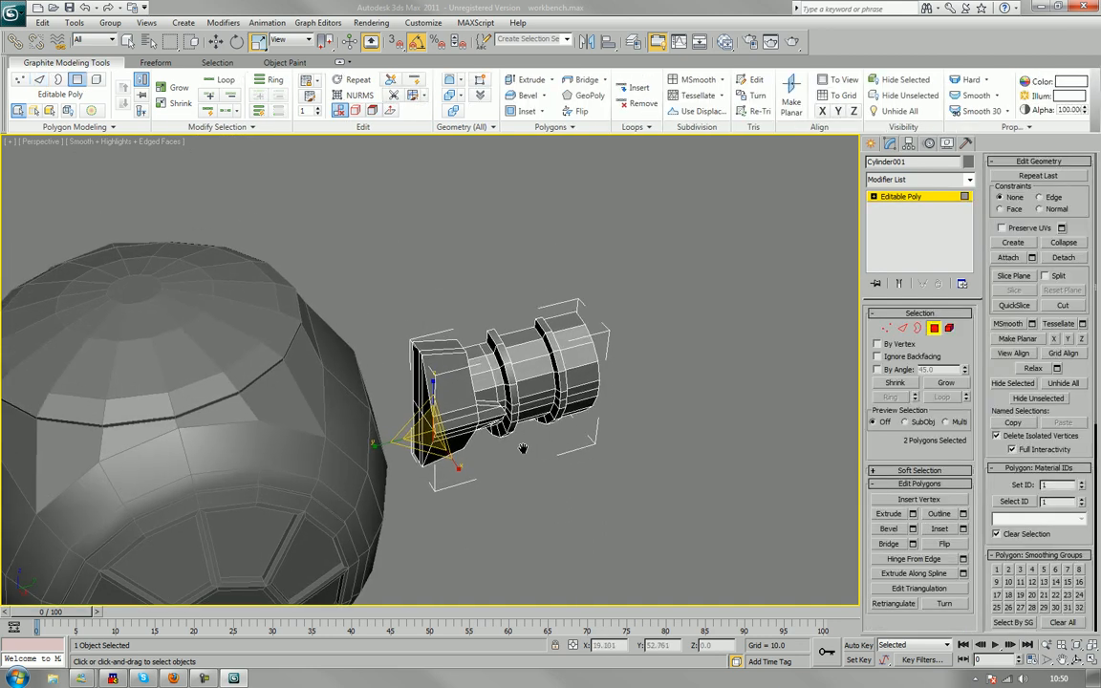
pyautogui.keyDown('alt'); pyautogui.moveTo(522, 433); pyautogui.dragTo(360, 409, button='middle'); pyautogui.keyUp('alt')
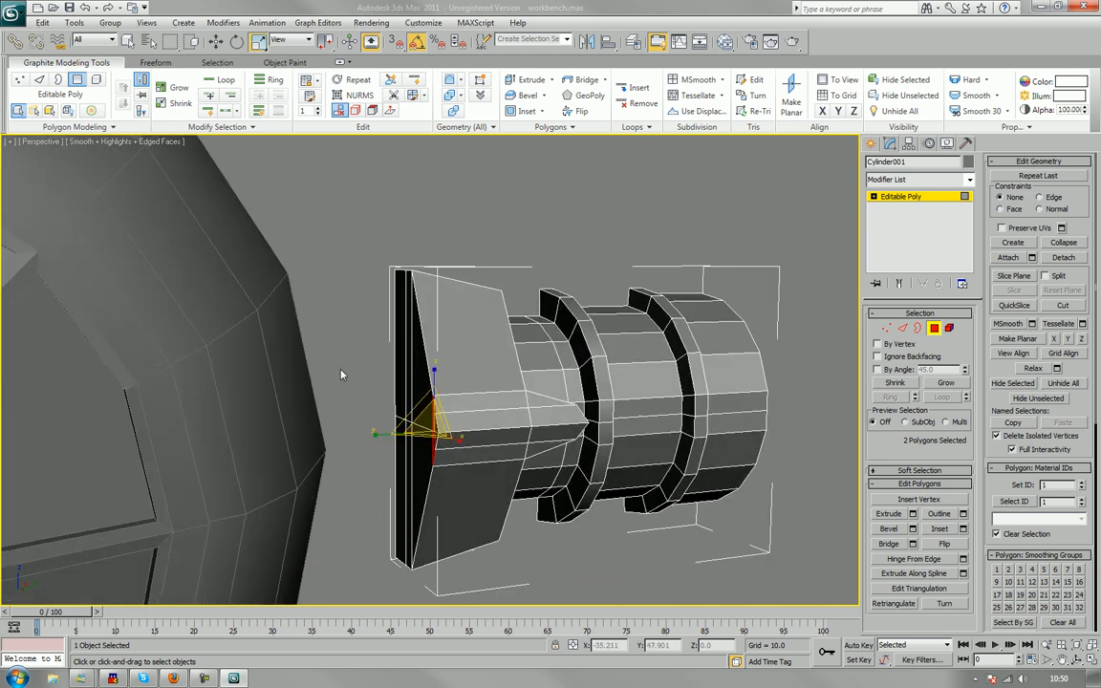
pyautogui.click(359, 410)
pyautogui.moveTo(365, 399); pyautogui.dragTo(425, 442)
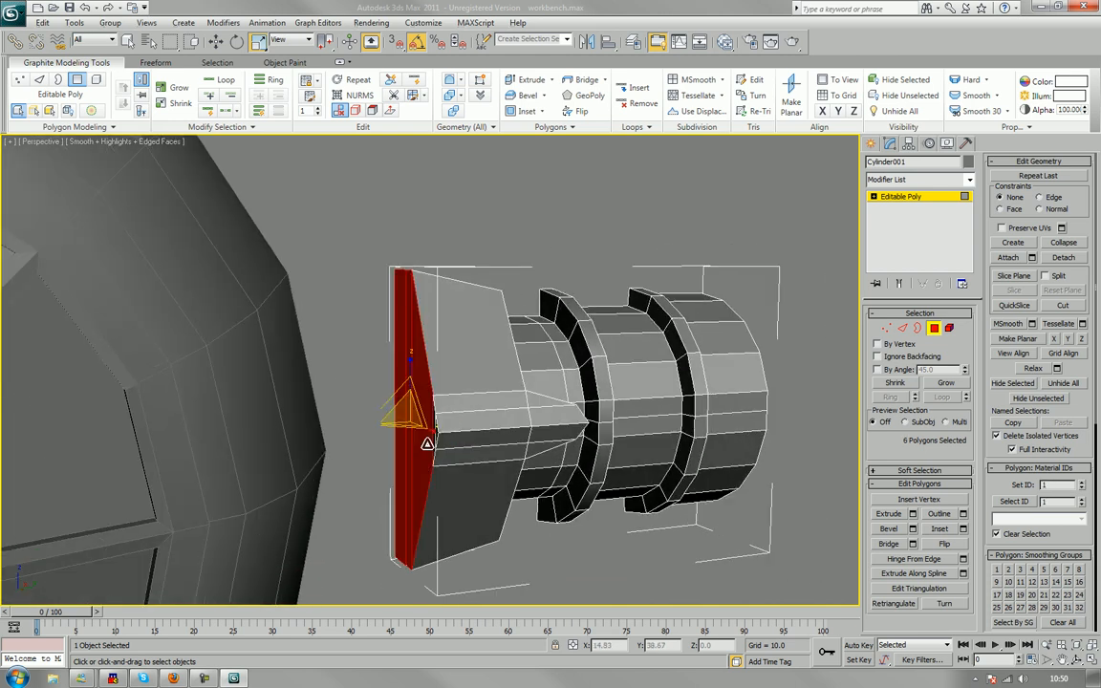
pyautogui.scroll(5, 446, 446)
pyautogui.moveTo(446, 446); pyautogui.dragTo(527, 386, button='middle')
pyautogui.keyDown('ctrl'); pyautogui.click(565, 438); pyautogui.keyUp('ctrl')
pyautogui.keyDown('ctrl'); pyautogui.click(578, 448); pyautogui.keyUp('ctrl')
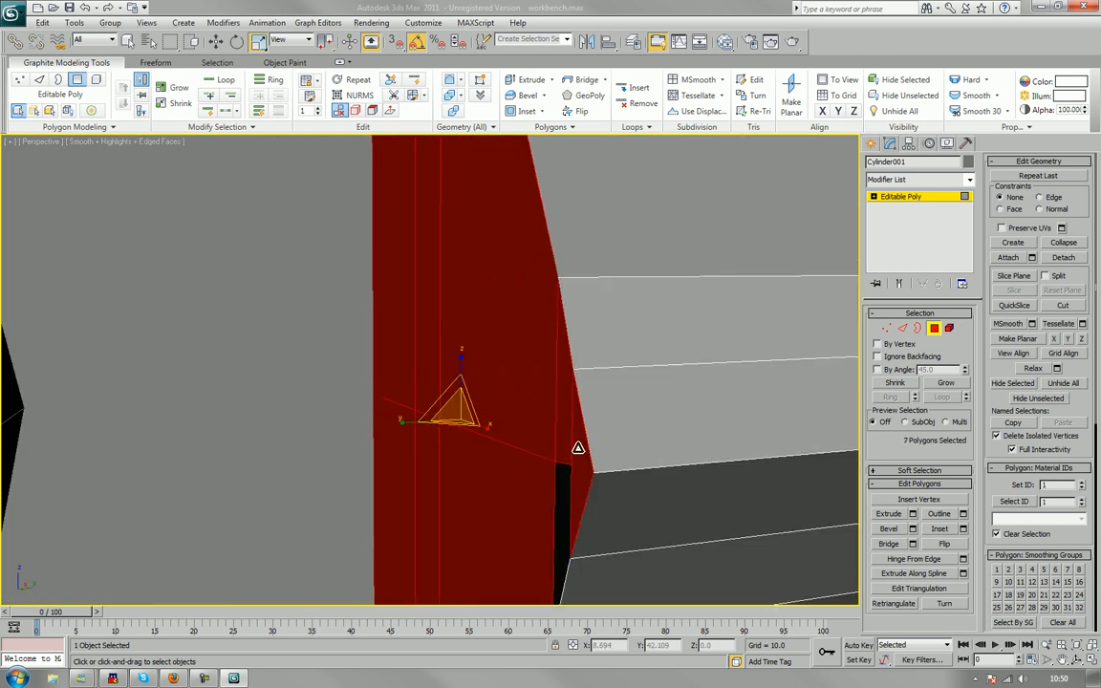
pyautogui.keyDown('ctrl'); pyautogui.click(569, 493); pyautogui.keyUp('ctrl')
pyautogui.scroll(-6, 567, 495)
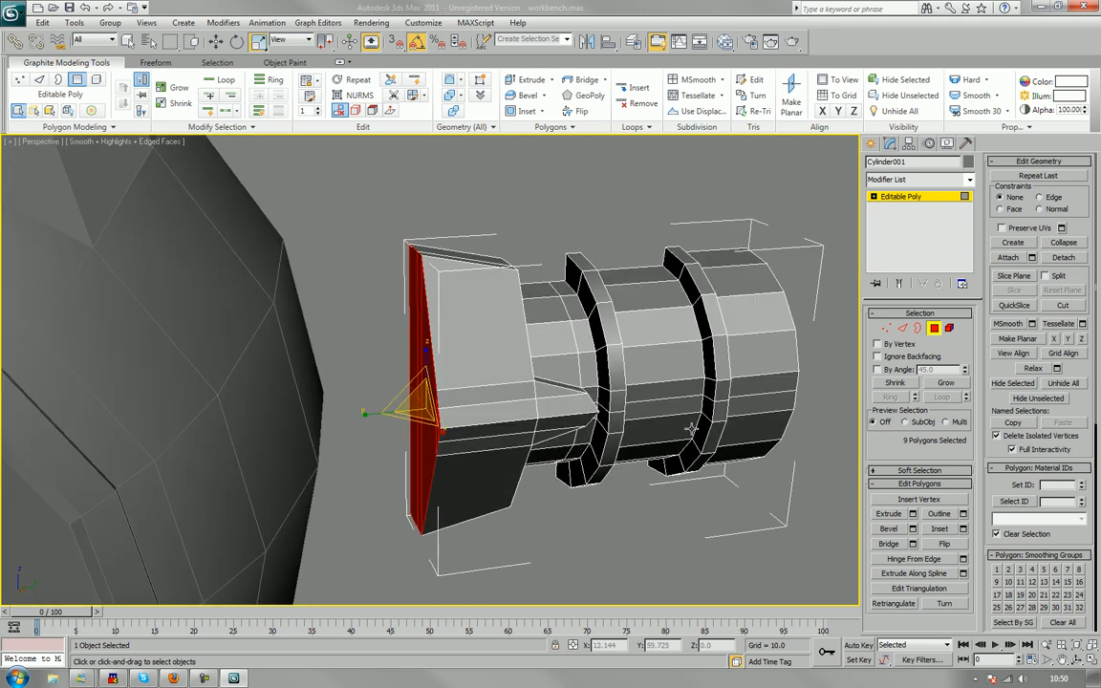
pyautogui.keyDown('alt'); pyautogui.moveTo(494, 401); pyautogui.dragTo(527, 411, button='middle'); pyautogui.keyUp('alt')
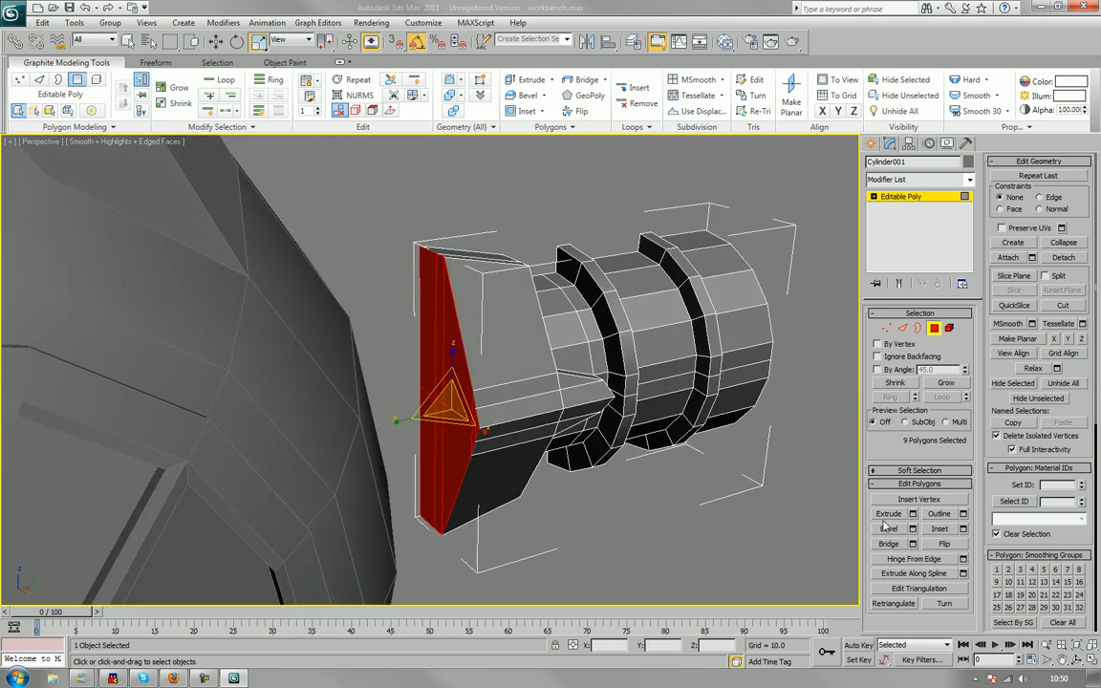
pyautogui.click(895, 518)
pyautogui.click(895, 530)
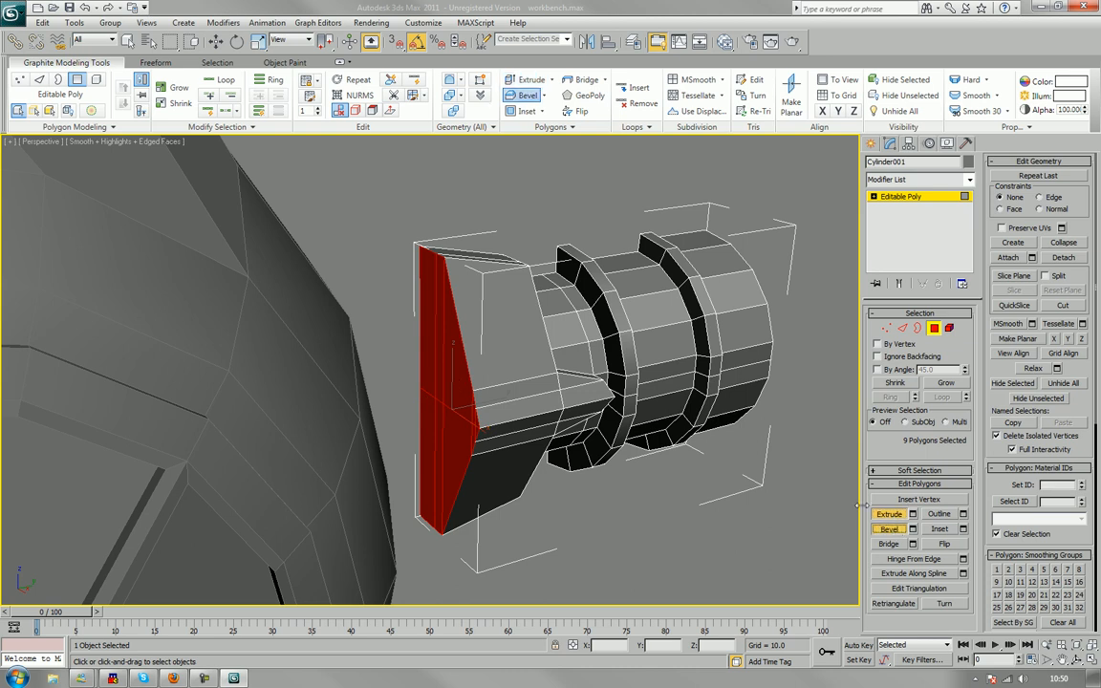
pyautogui.moveTo(472, 421); pyautogui.dragTo(463, 399)
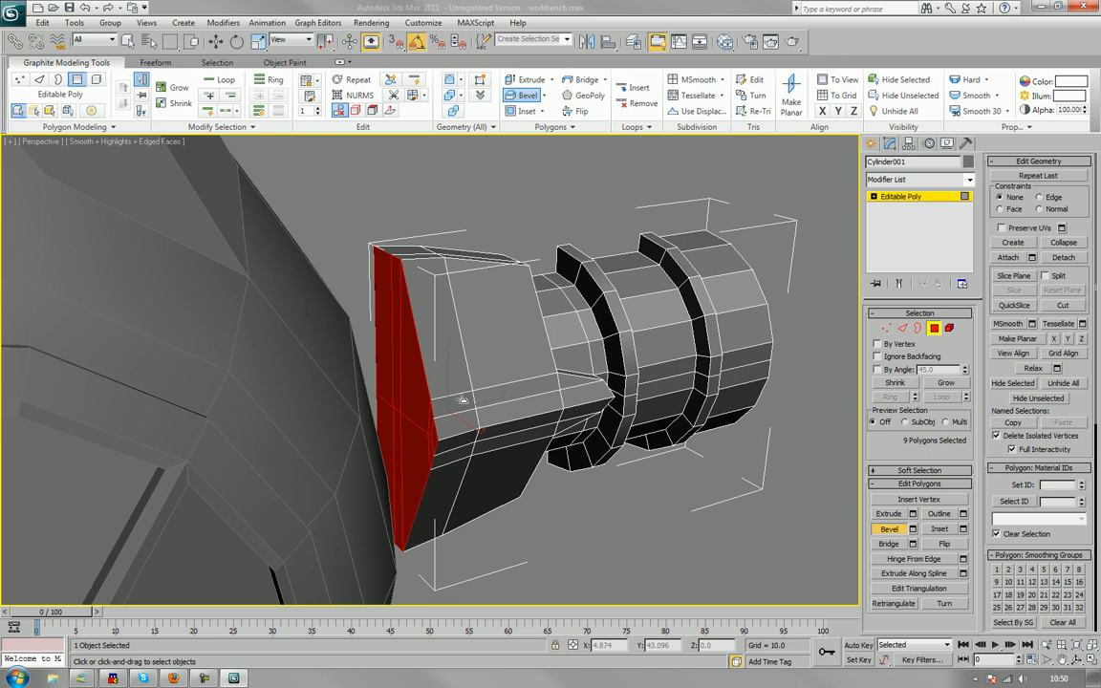
pyautogui.moveTo(463, 399); pyautogui.dragTo(418, 421)
pyautogui.press('w')
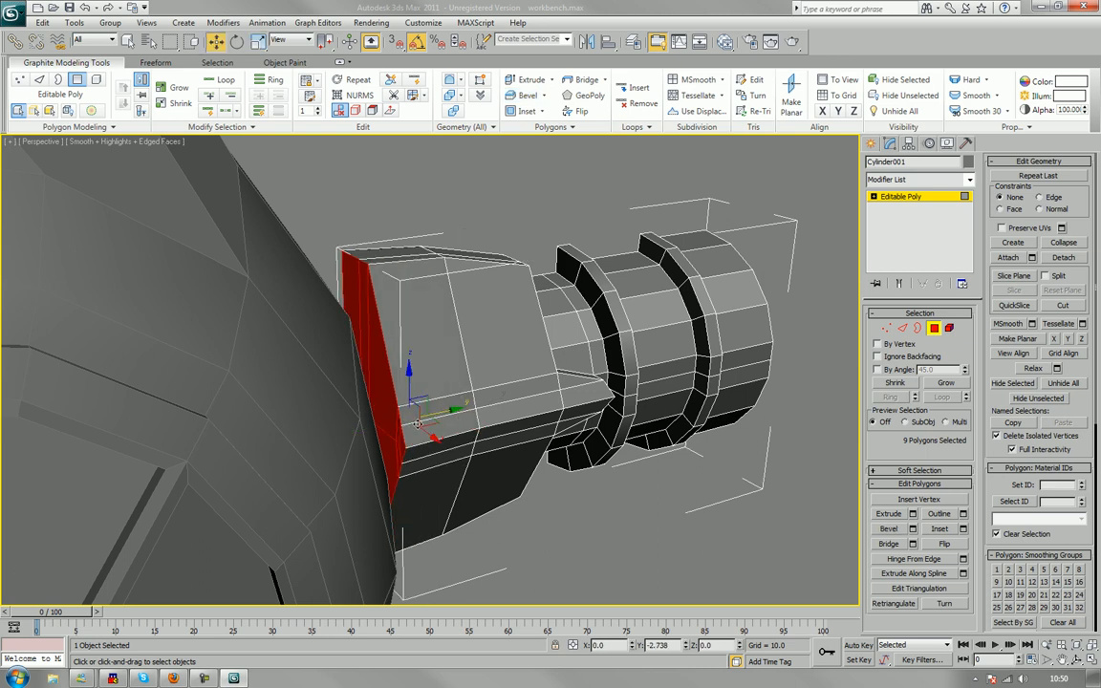
# Delete the two polygons closing the new end extension on the connector's open cut side.
pyautogui.keyDown('alt'); pyautogui.moveTo(417, 422); pyautogui.dragTo(227, 400, button='middle'); pyautogui.keyUp('alt')
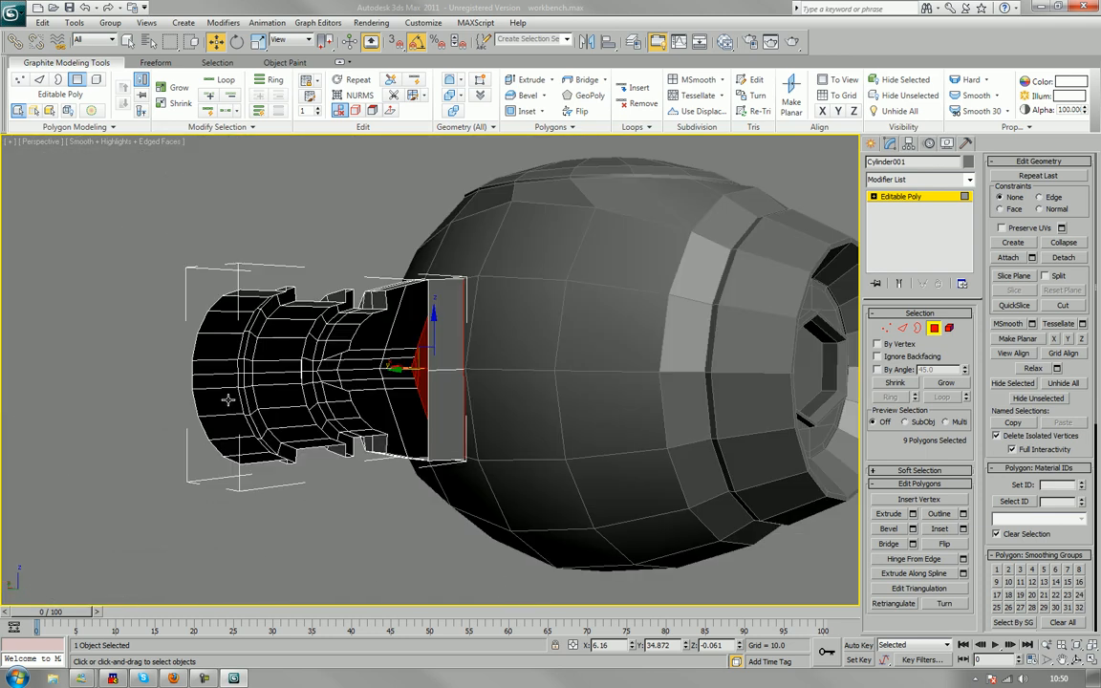
pyautogui.scroll(5, 491, 425)
pyautogui.click(473, 327)
pyautogui.keyDown('ctrl'); pyautogui.click(471, 408); pyautogui.keyUp('ctrl')
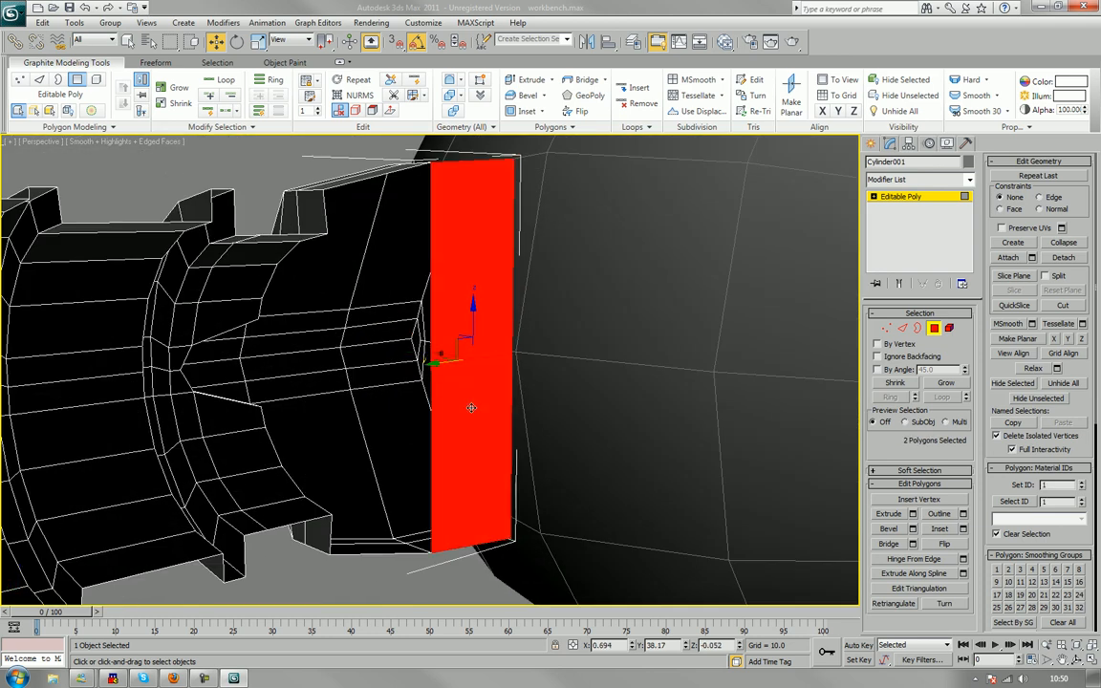
pyautogui.press('Delete')
pyautogui.scroll(-4, 355, 374)
pyautogui.keyDown('alt'); pyautogui.moveTo(312, 362); pyautogui.dragTo(477, 357, button='middle'); pyautogui.keyUp('alt')
pyautogui.keyDown('alt'); pyautogui.moveTo(376, 292); pyautogui.dragTo(369, 353, button='middle'); pyautogui.keyUp('alt')
pyautogui.scroll(3, 356, 347)
pyautogui.moveTo(347, 346)
pyautogui.keyDown('alt'); pyautogui.mouseDown(button='middle')
pyautogui.moveTo(361, 359)
pyautogui.moveTo(343, 338)
pyautogui.mouseUp(button='middle'); pyautogui.keyUp('alt')
pyautogui.click(902, 327)
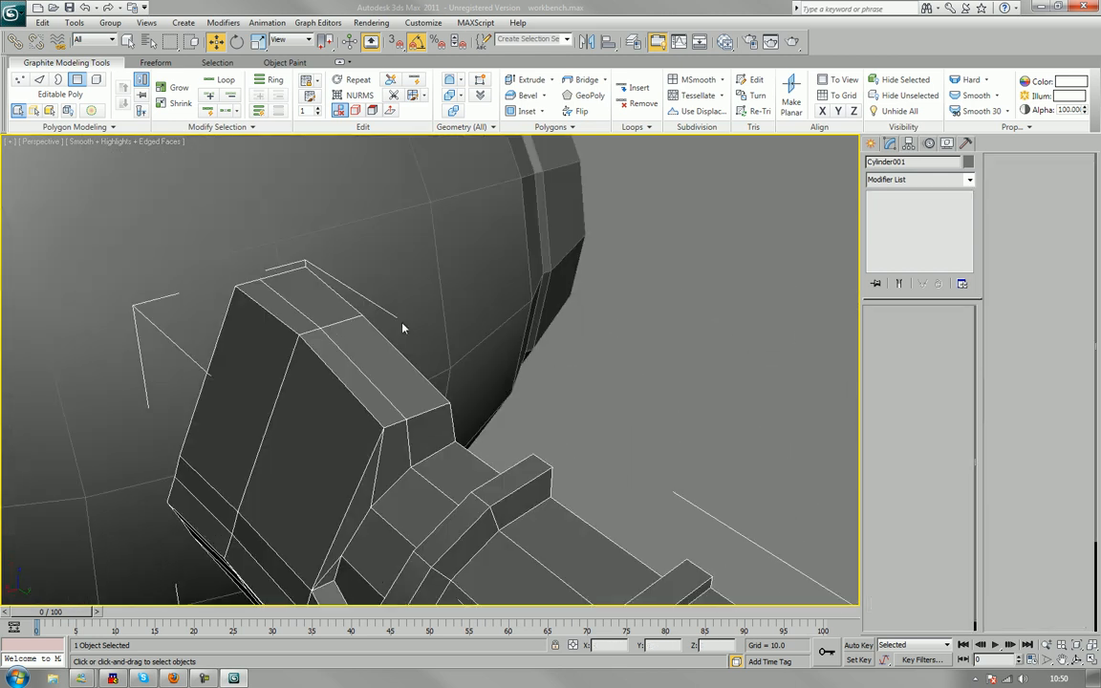
pyautogui.click(286, 277)
pyautogui.keyDown('alt'); pyautogui.moveTo(287, 277); pyautogui.dragTo(329, 304, button='middle'); pyautogui.keyUp('alt')
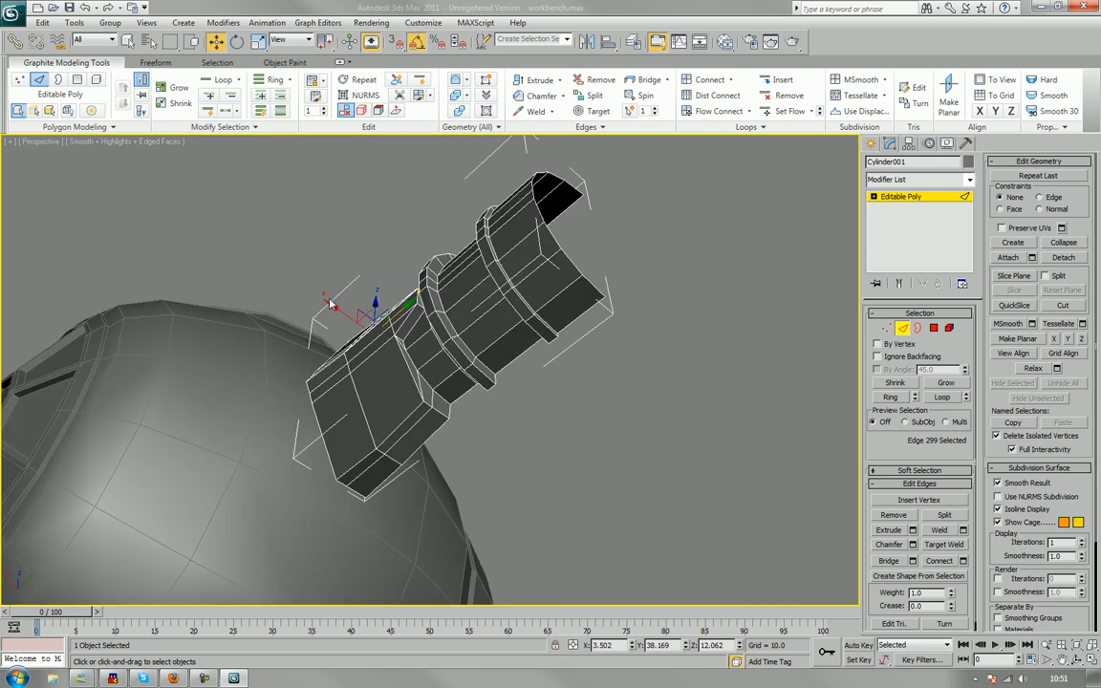
pyautogui.click(361, 449)
pyautogui.keyDown('ctrl'); pyautogui.click(336, 447); pyautogui.keyUp('ctrl')
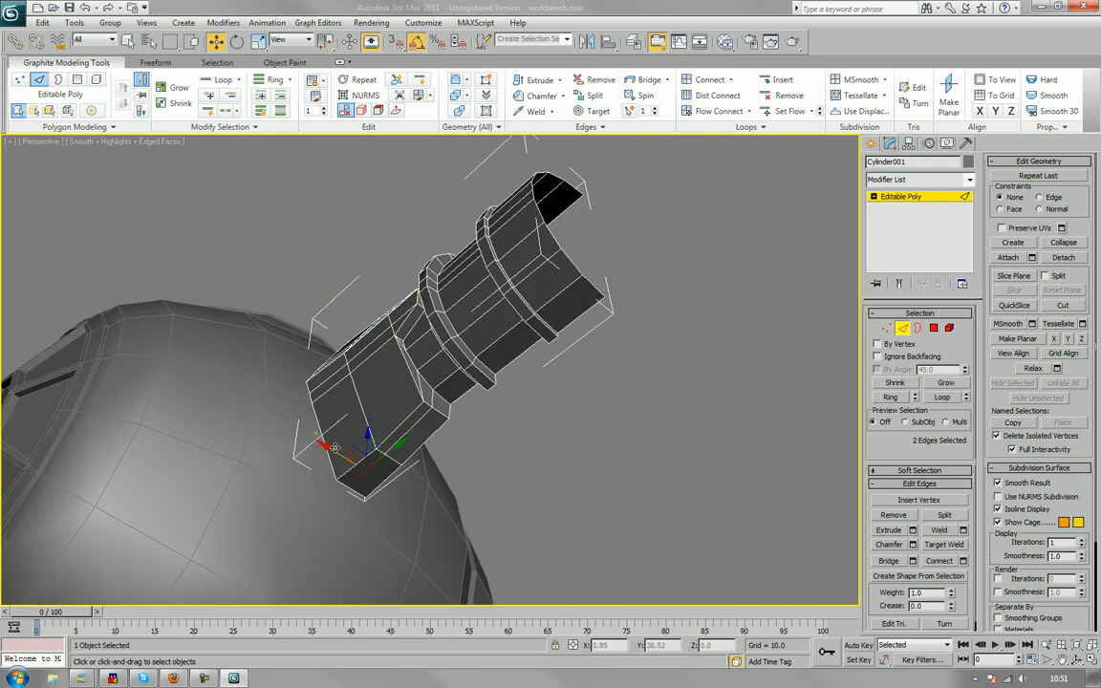
pyautogui.keyDown('alt'); pyautogui.moveTo(326, 444); pyautogui.dragTo(393, 459, button='middle'); pyautogui.keyUp('alt')
pyautogui.scroll(5, 400, 473)
pyautogui.moveTo(363, 357); pyautogui.dragTo(472, 400, button='middle')
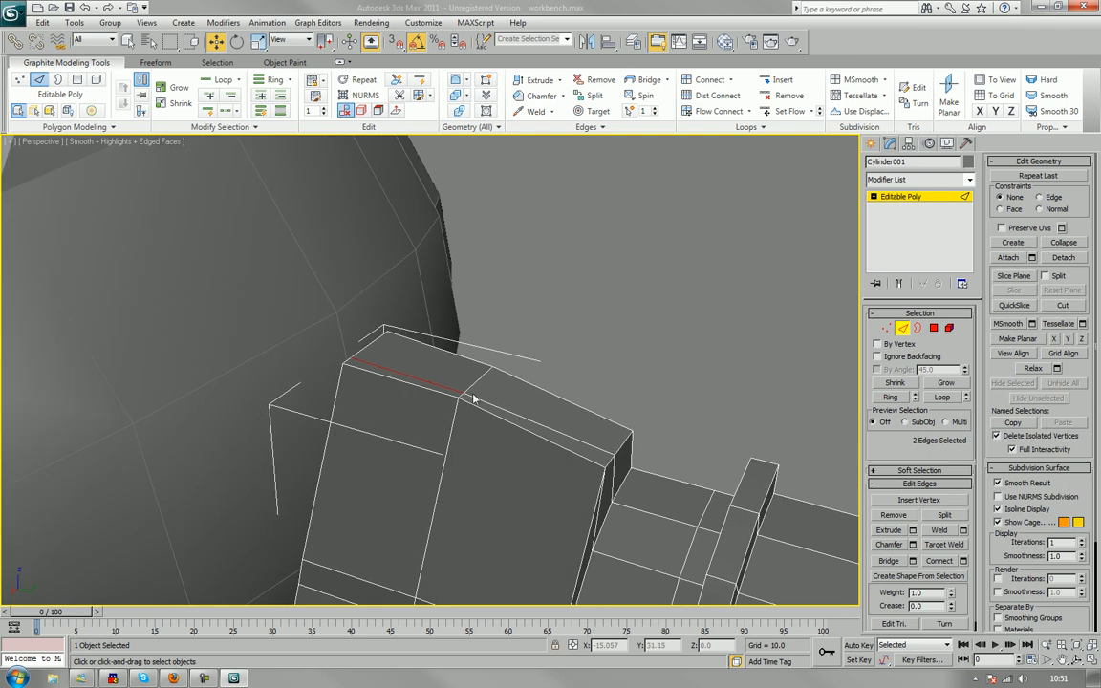
# Extrude the upper and lower outer polygons beside the hull-facing end into two tabs pointing away from the block.
pyautogui.keyDown('ctrl'); pyautogui.click(934, 328); pyautogui.keyUp('ctrl')
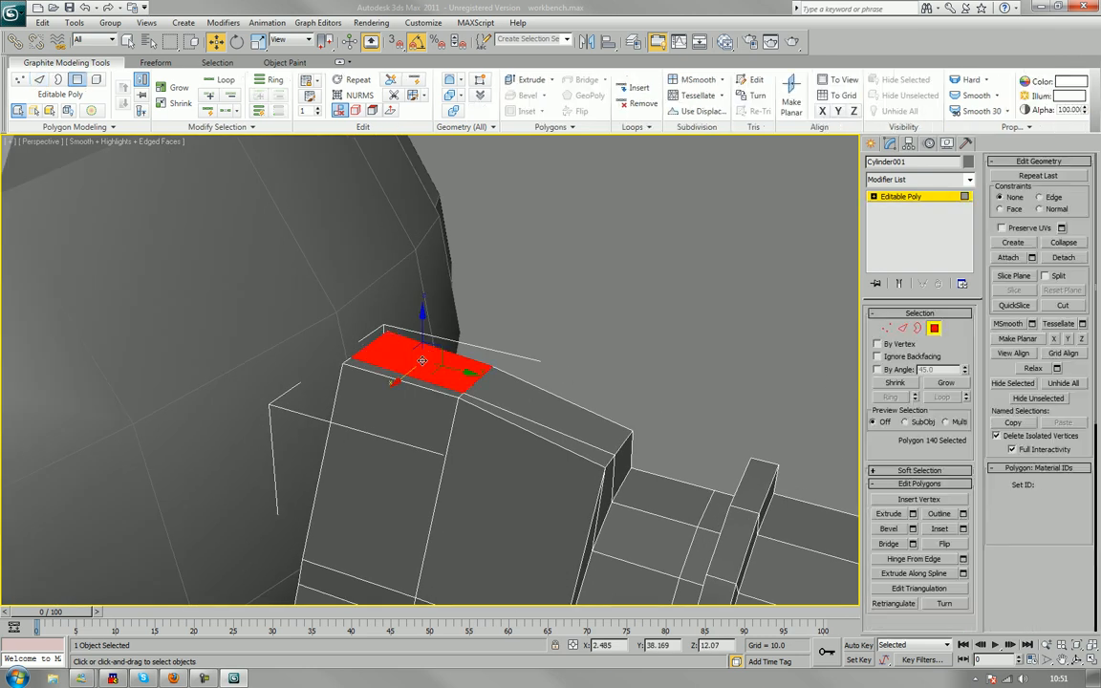
pyautogui.scroll(-6, 455, 390)
pyautogui.keyDown('alt'); pyautogui.moveTo(456, 390); pyautogui.dragTo(418, 362, button='middle'); pyautogui.keyUp('alt')
pyautogui.keyDown('ctrl'); pyautogui.click(411, 415); pyautogui.keyUp('ctrl')
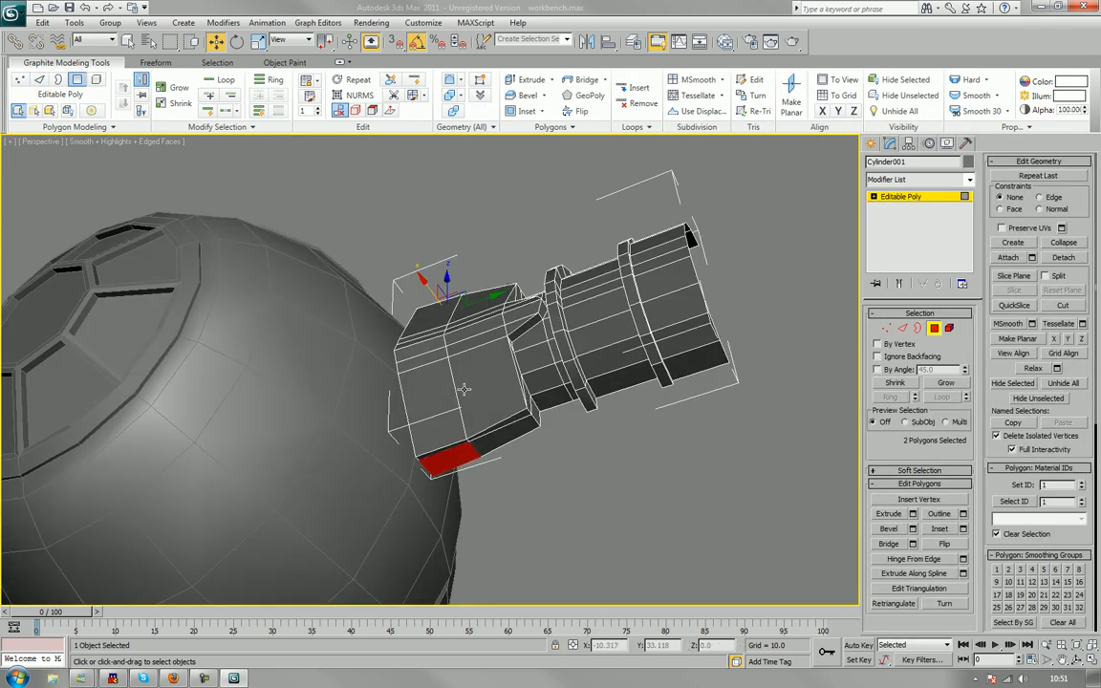
pyautogui.keyDown('alt'); pyautogui.moveTo(413, 297); pyautogui.dragTo(414, 401, button='middle'); pyautogui.keyUp('alt')
pyautogui.scroll(3, 477, 381)
pyautogui.keyDown('alt'); pyautogui.moveTo(478, 381); pyautogui.dragTo(449, 424, button='middle'); pyautogui.keyUp('alt')
pyautogui.click(879, 514)
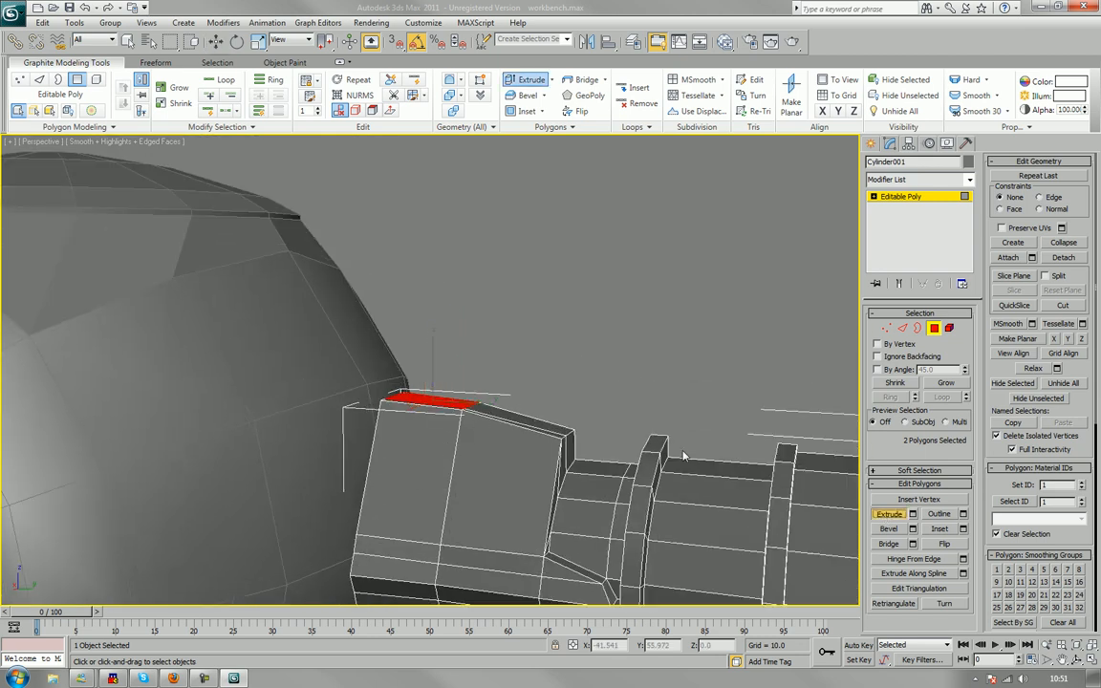
pyautogui.moveTo(447, 403); pyautogui.dragTo(447, 366)
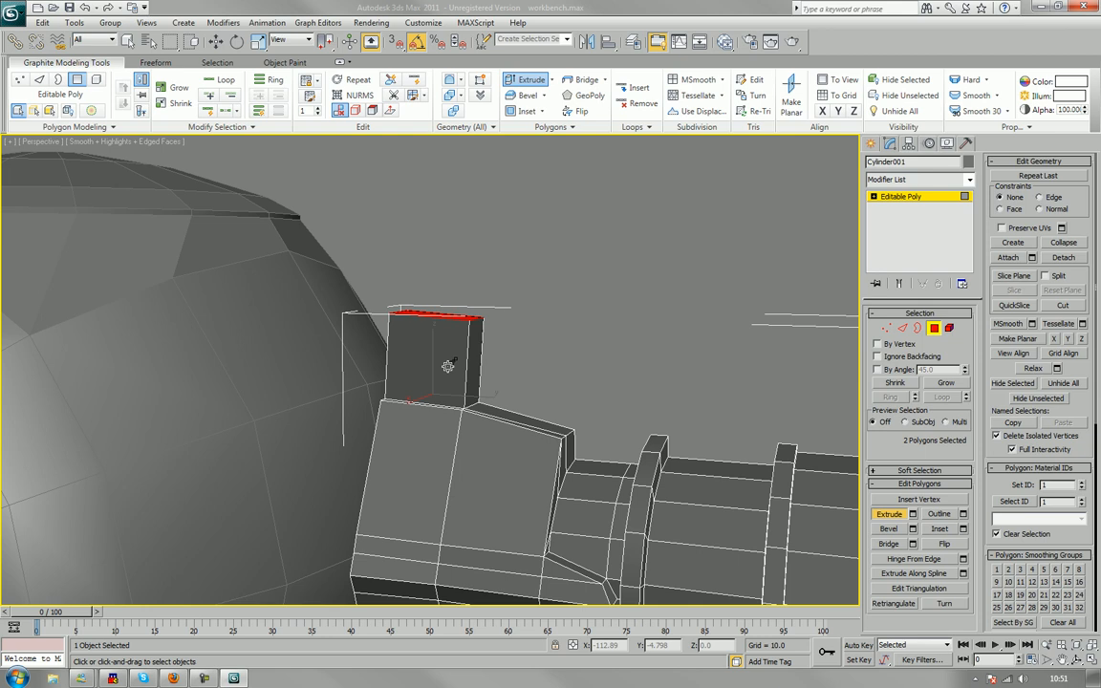
# Delete the cut-side polygon of both the upper and lower tabs, and dismiss the messenger notification.
pyautogui.keyDown('alt'); pyautogui.moveTo(447, 366); pyautogui.dragTo(541, 363, button='middle'); pyautogui.keyUp('alt')
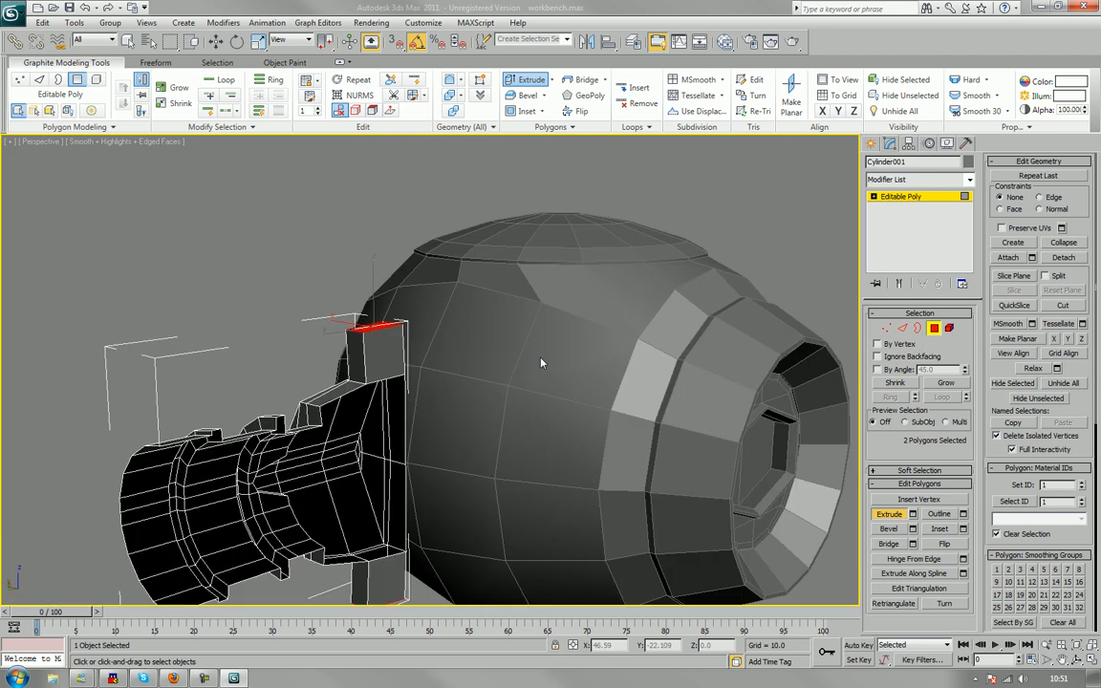
pyautogui.click(399, 357)
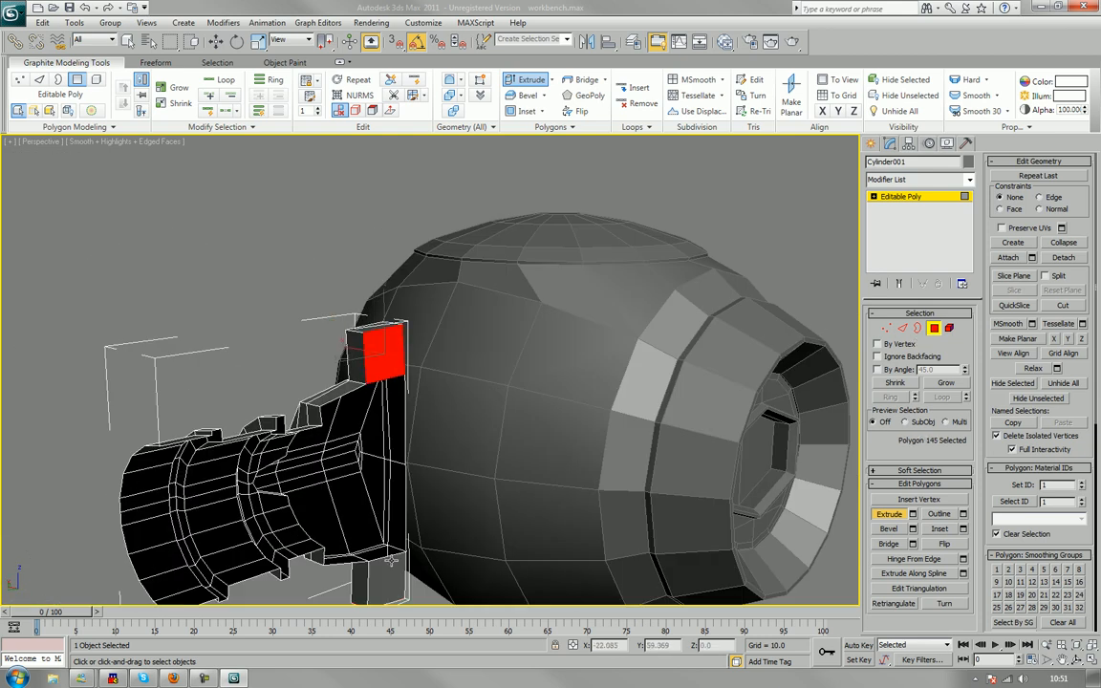
pyautogui.keyDown('ctrl'); pyautogui.click(394, 576); pyautogui.keyUp('ctrl')
pyautogui.press('Delete')
pyautogui.scroll(-3, 398, 574)
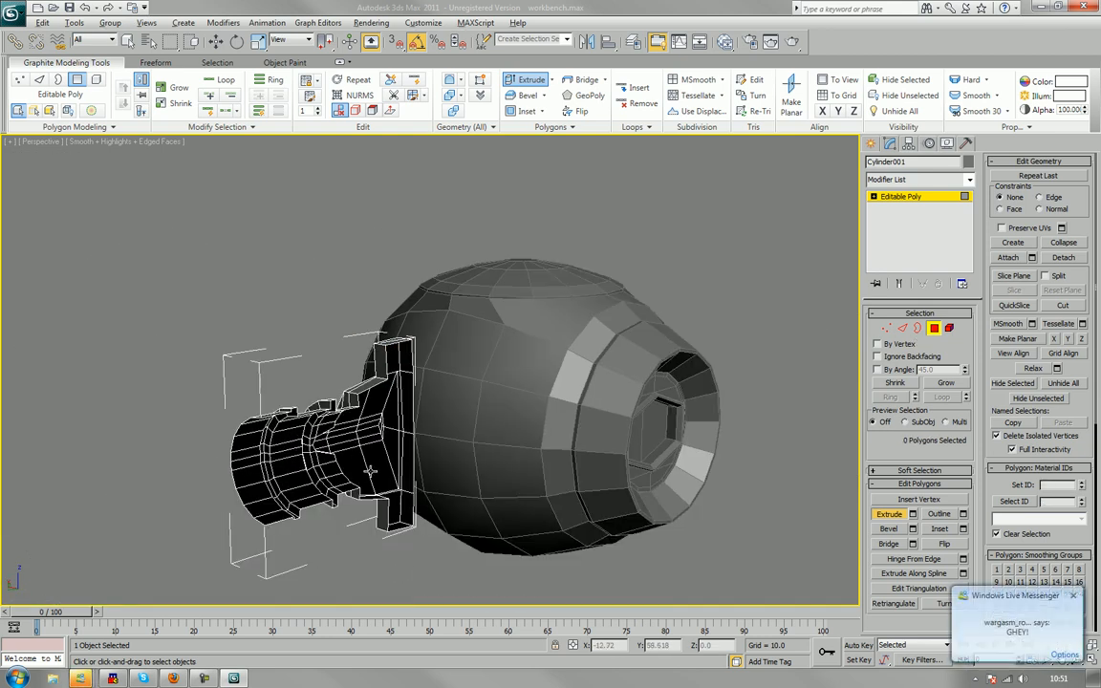
pyautogui.keyDown('alt'); pyautogui.moveTo(375, 477); pyautogui.dragTo(556, 457, button='middle'); pyautogui.keyUp('alt')
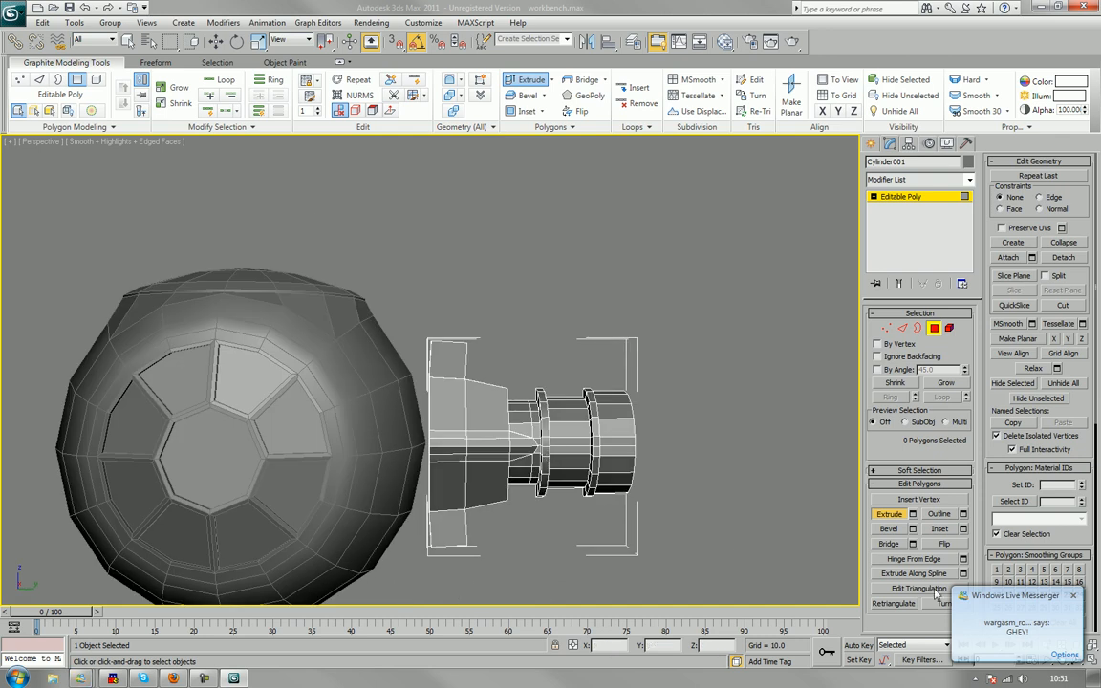
pyautogui.click(1073, 596)
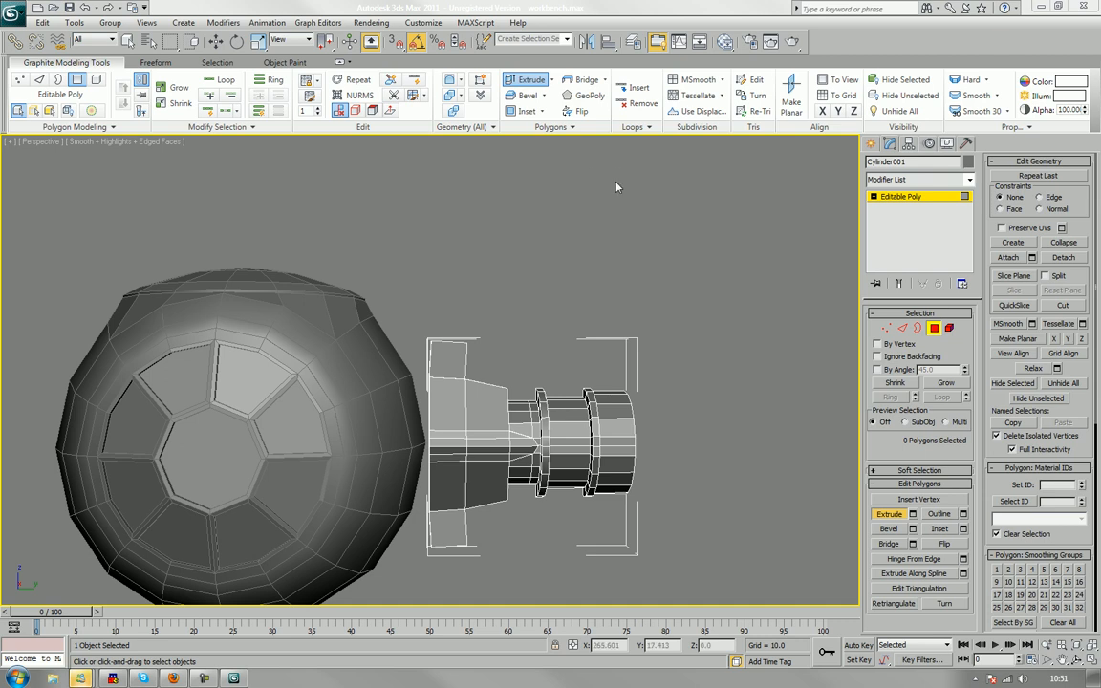
# Taper both tabs by moving the four tip vertices farthest from the hull toward it along Y, to about Y 39.99.
pyautogui.keyDown('alt'); pyautogui.moveTo(617, 188); pyautogui.dragTo(604, 141, button='middle'); pyautogui.keyUp('alt')
pyautogui.scroll(5, 570, 219)
pyautogui.scroll(5, 663, 165)
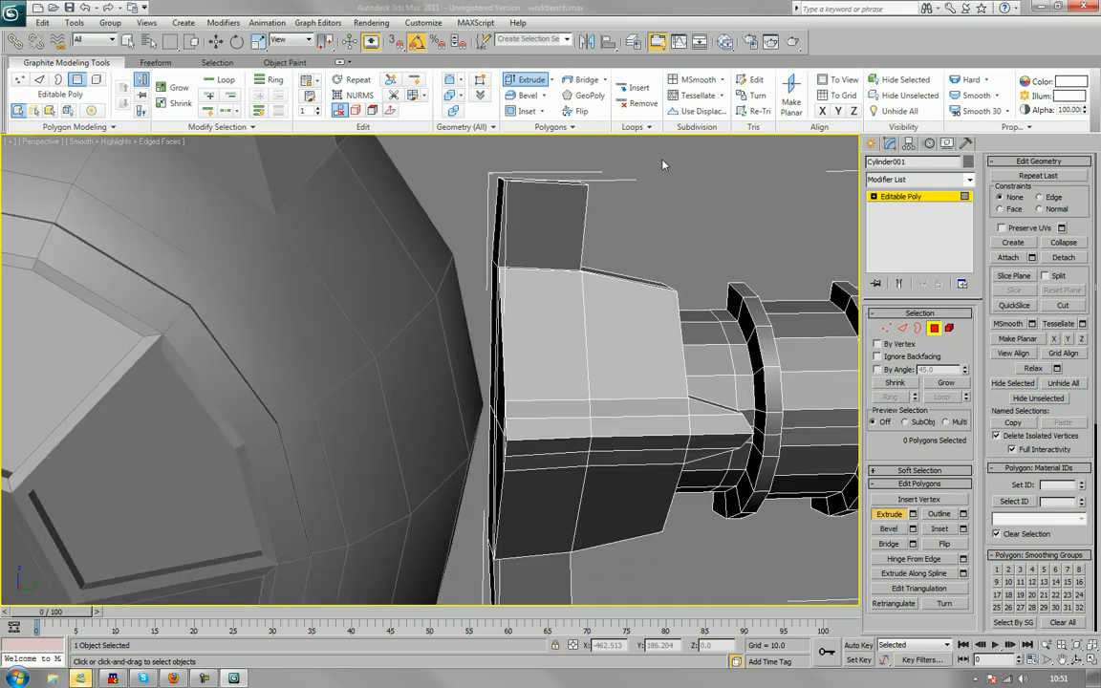
pyautogui.keyDown('alt'); pyautogui.moveTo(663, 164); pyautogui.dragTo(621, 215, button='middle'); pyautogui.keyUp('alt')
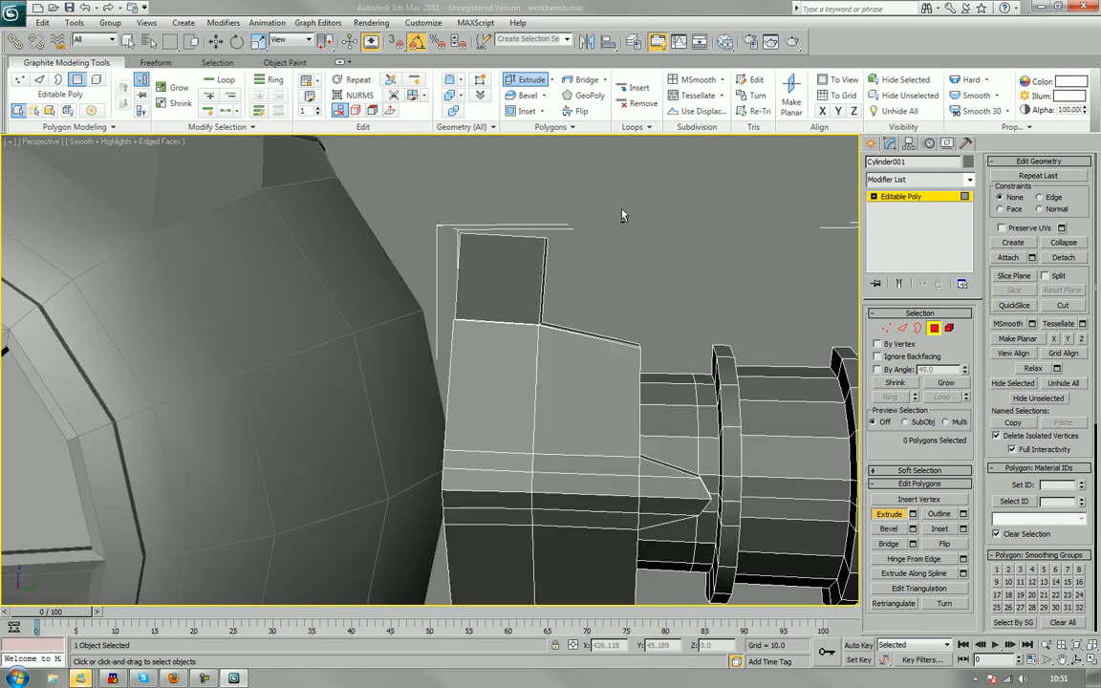
pyautogui.press('1')
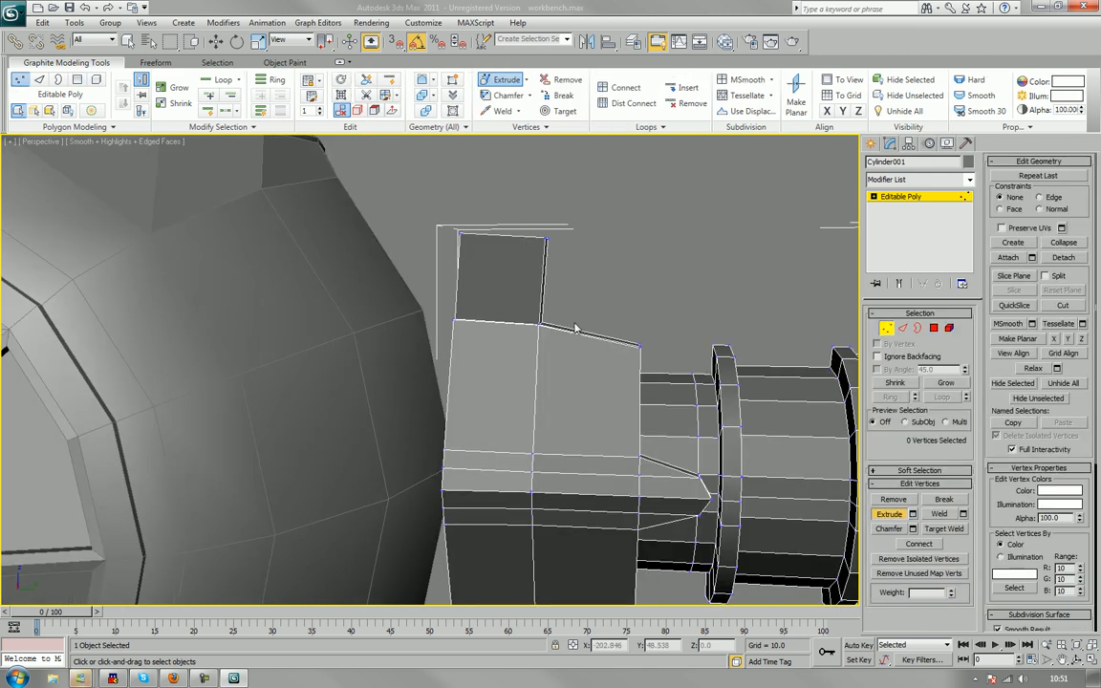
pyautogui.moveTo(527, 212); pyautogui.dragTo(562, 260)
pyautogui.moveTo(579, 402); pyautogui.dragTo(601, 211, button='middle')
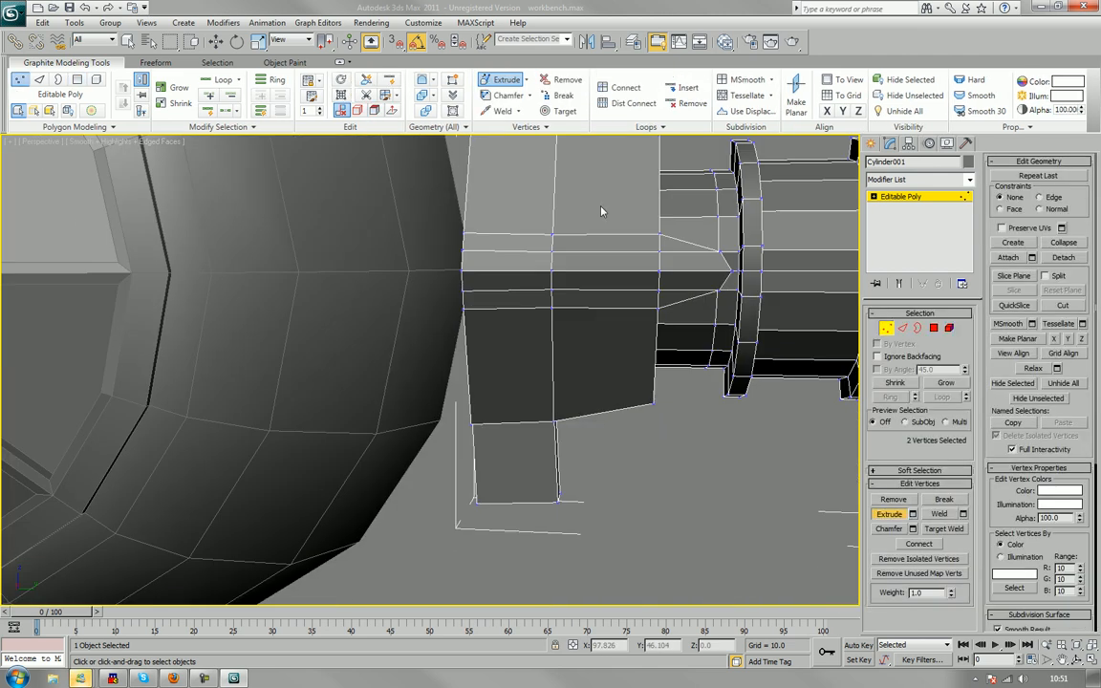
pyautogui.scroll(-4, 601, 211)
pyautogui.keyDown('ctrl'); pyautogui.moveTo(521, 413); pyautogui.dragTo(479, 457); pyautogui.keyUp('ctrl')
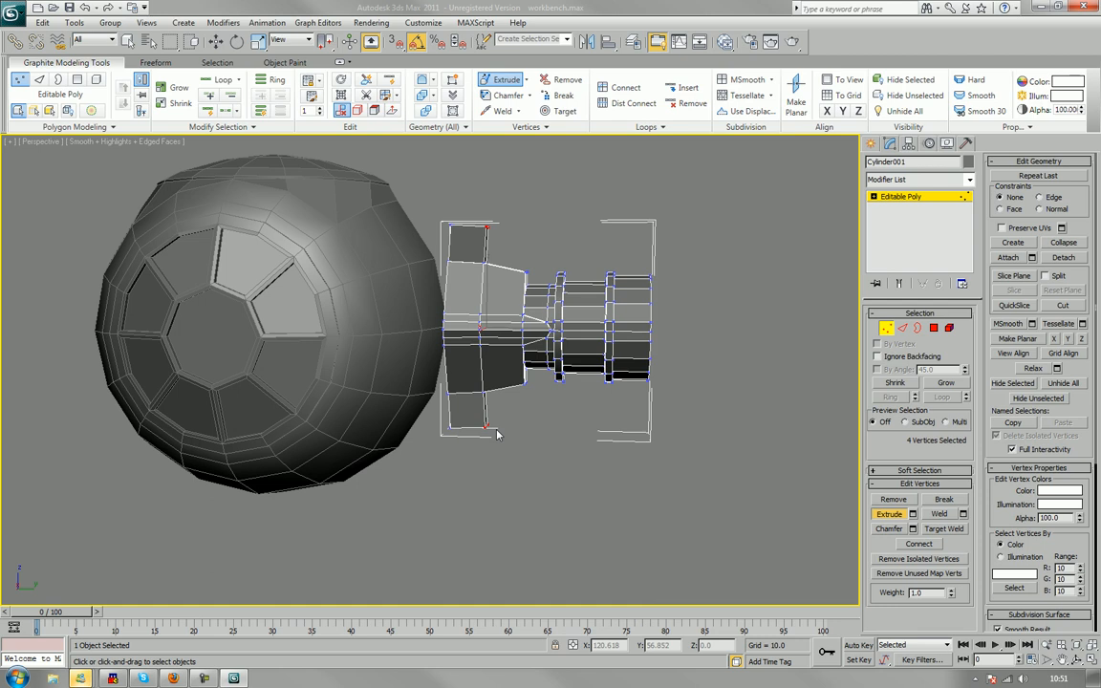
pyautogui.press('w')
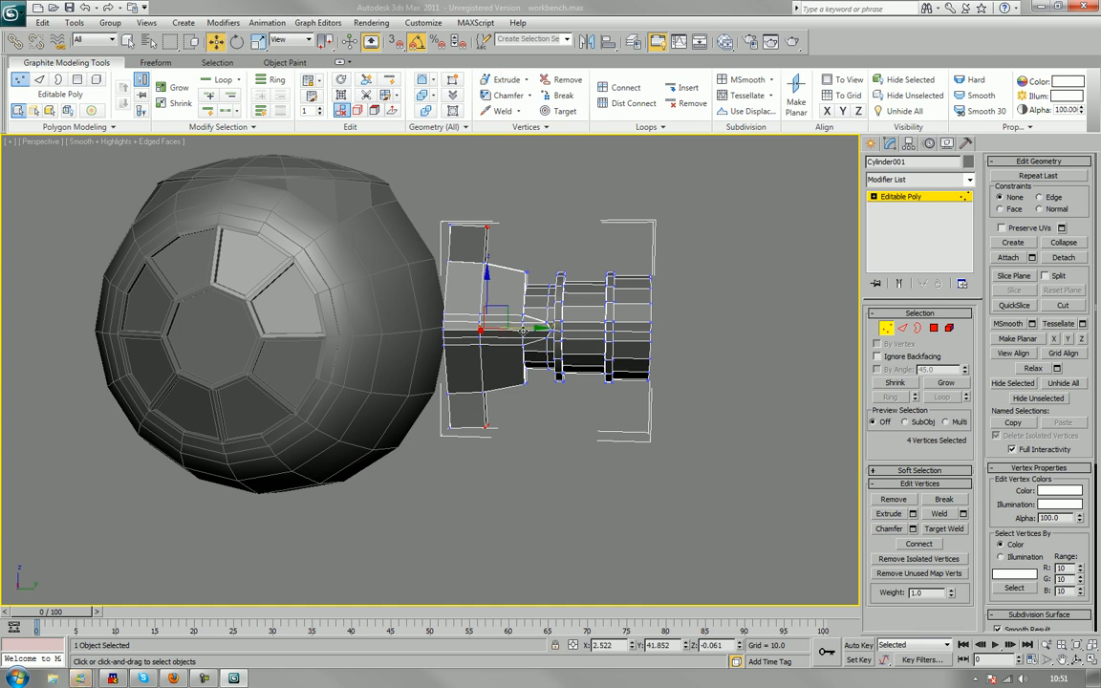
pyautogui.moveTo(522, 331); pyautogui.dragTo(510, 330)
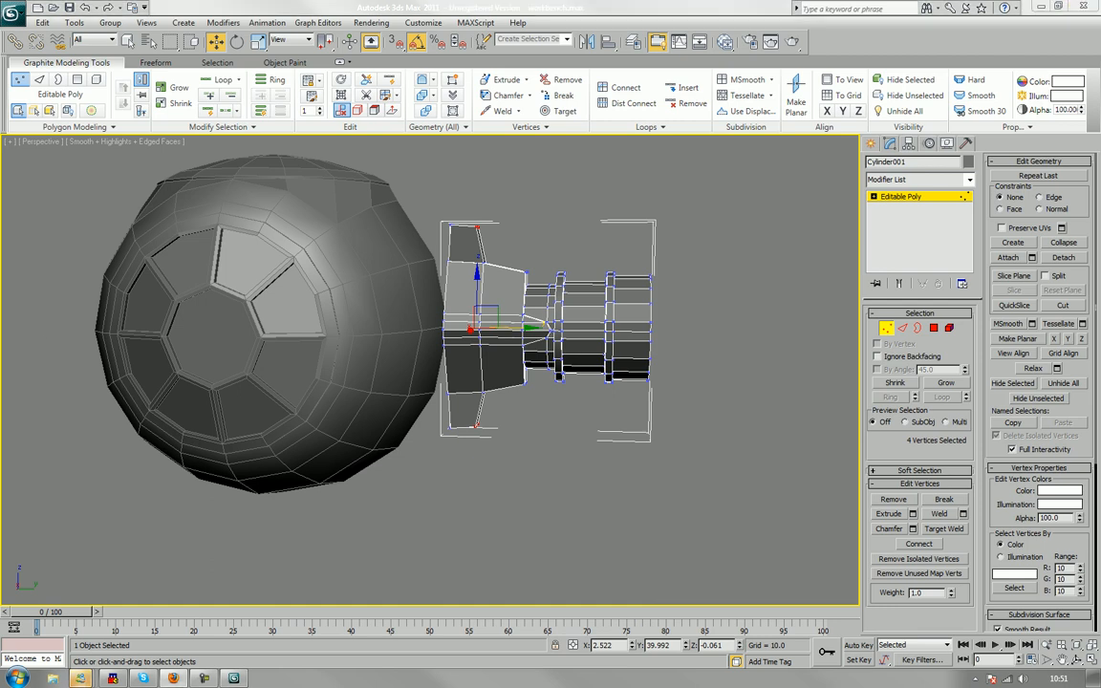
# Leave vertex editing and add a Symmetry modifier to the connector with Z as the mirror axis.
pyautogui.keyDown('alt'); pyautogui.moveTo(485, 340); pyautogui.dragTo(425, 337, button='middle'); pyautogui.keyUp('alt')
pyautogui.scroll(5, 468, 373)
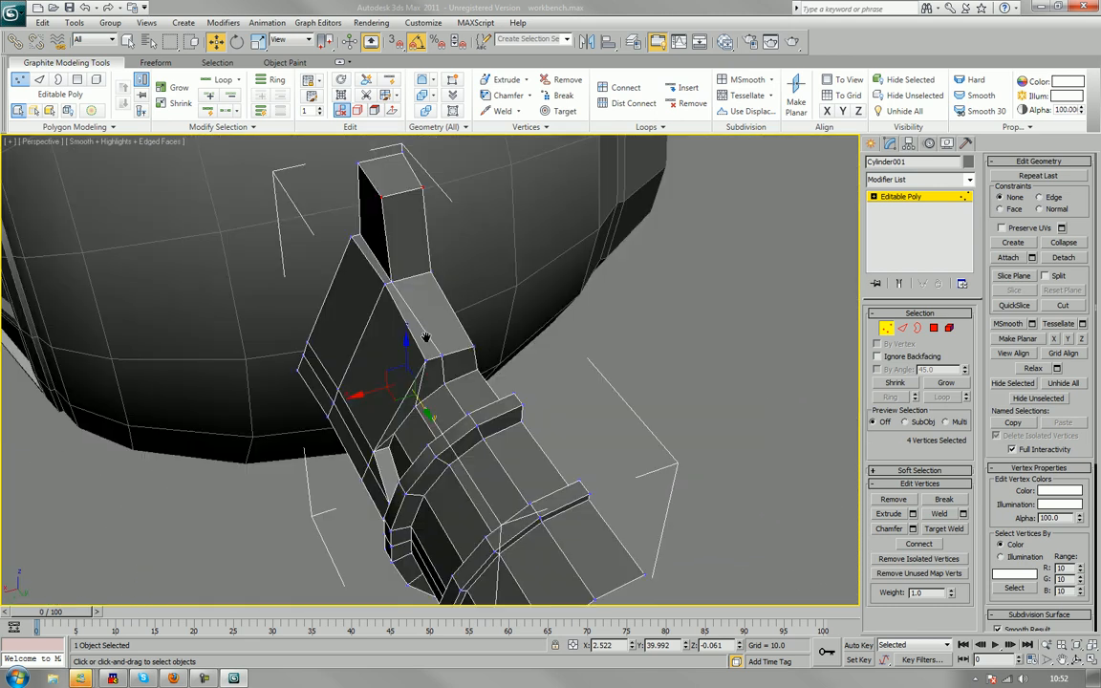
pyautogui.click(888, 328)
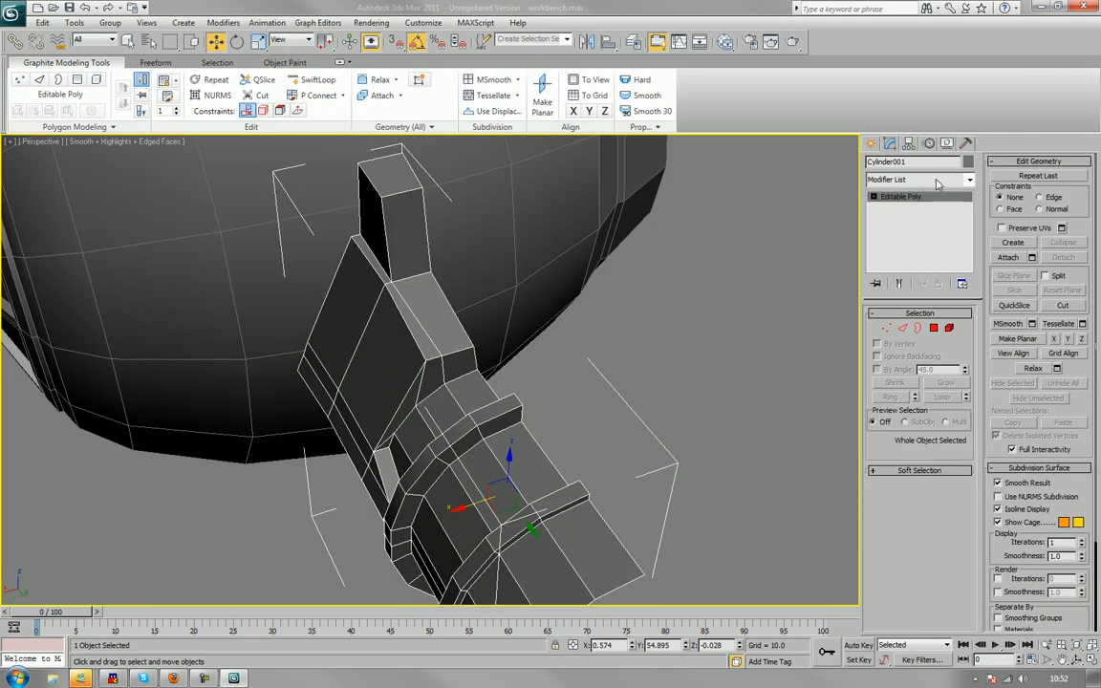
pyautogui.click(937, 184)
pyautogui.write('sh')
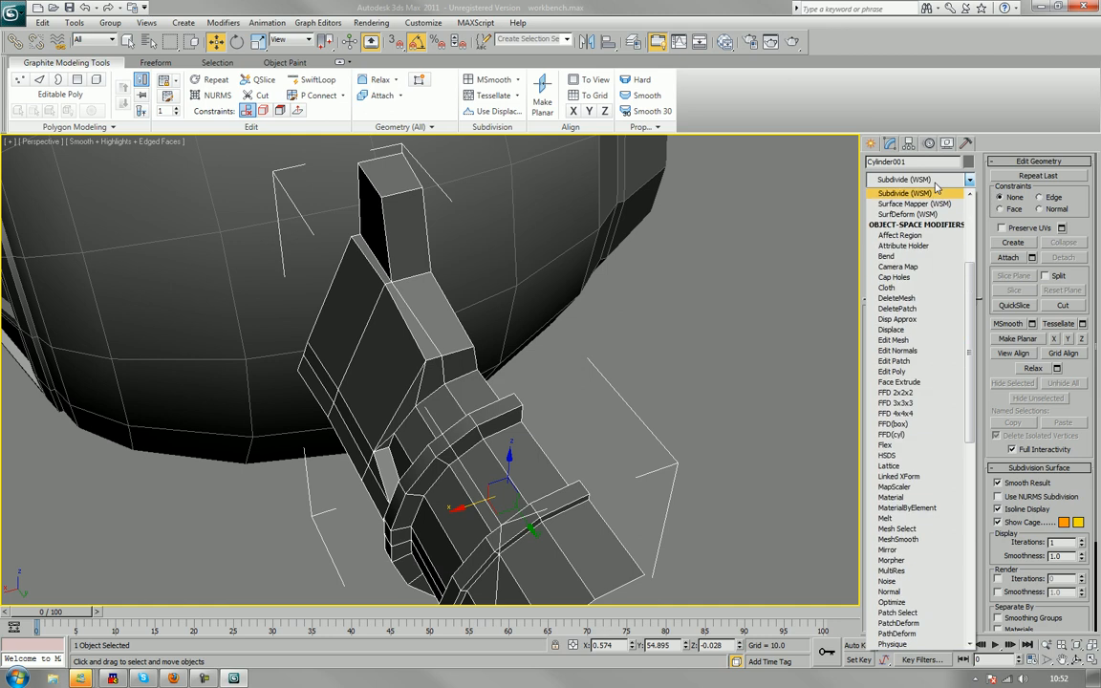
pyautogui.press('Down')
pyautogui.press('Down')
pyautogui.press('Down')
pyautogui.press('Down')
pyautogui.press('Down')
pyautogui.press('Down')
pyautogui.press('Down')
pyautogui.press('Down')
pyautogui.press('Down')
pyautogui.press('Down')
pyautogui.press('Down')
pyautogui.press('Down')
pyautogui.press('Down')
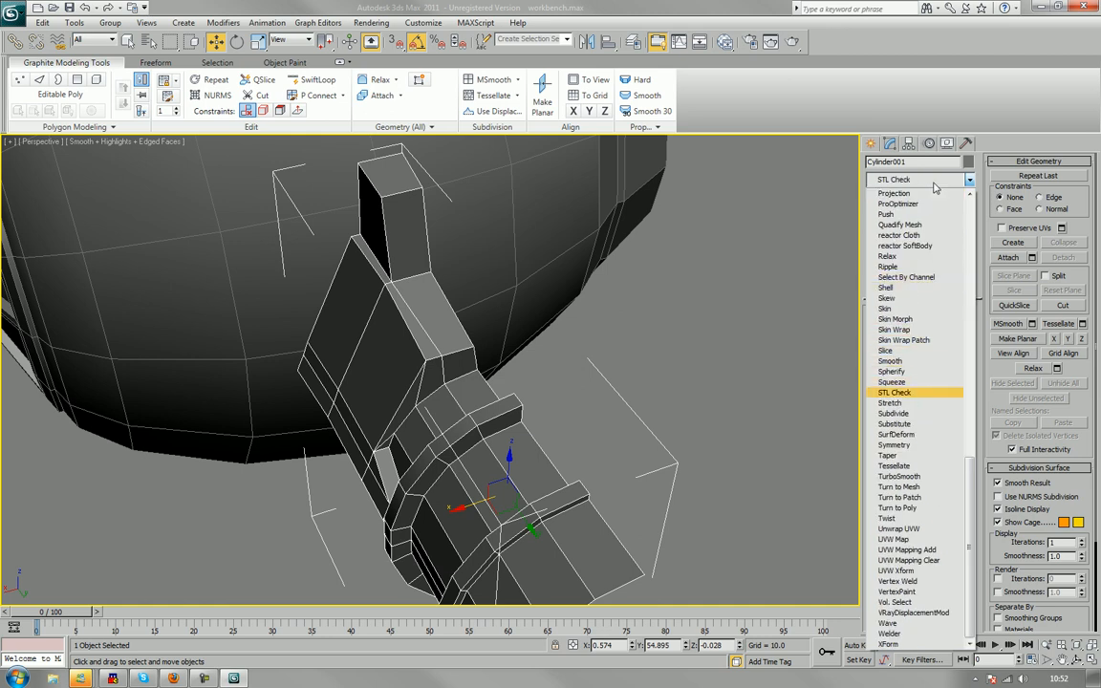
pyautogui.press('Down')
pyautogui.press('Down')
pyautogui.press('Return')
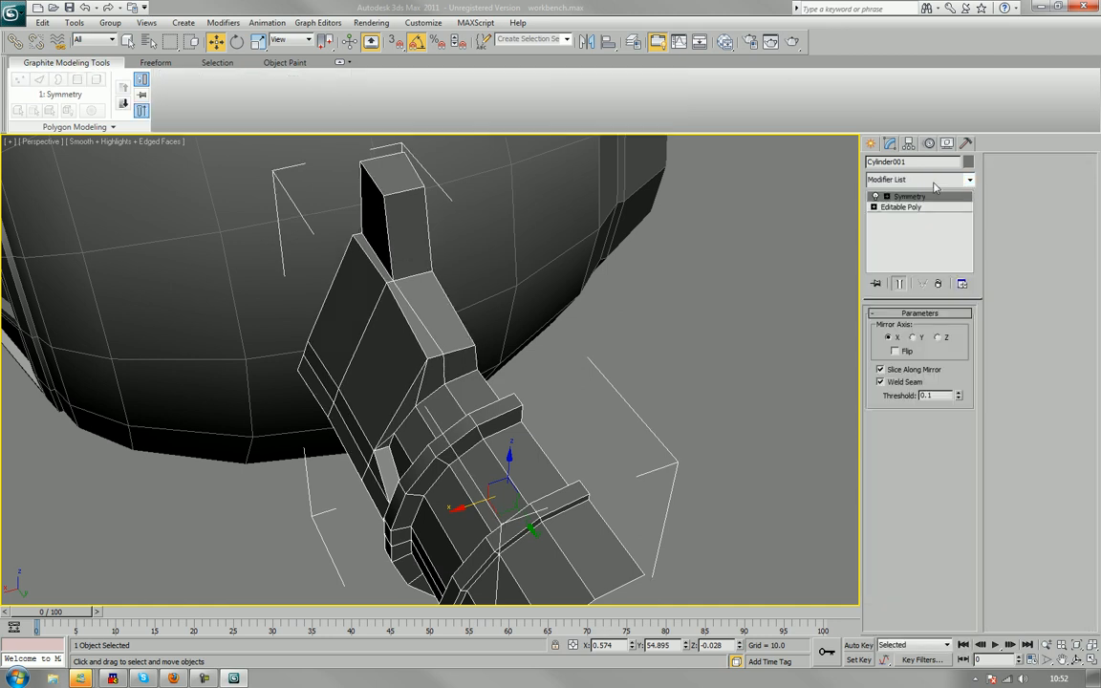
pyautogui.click(913, 339)
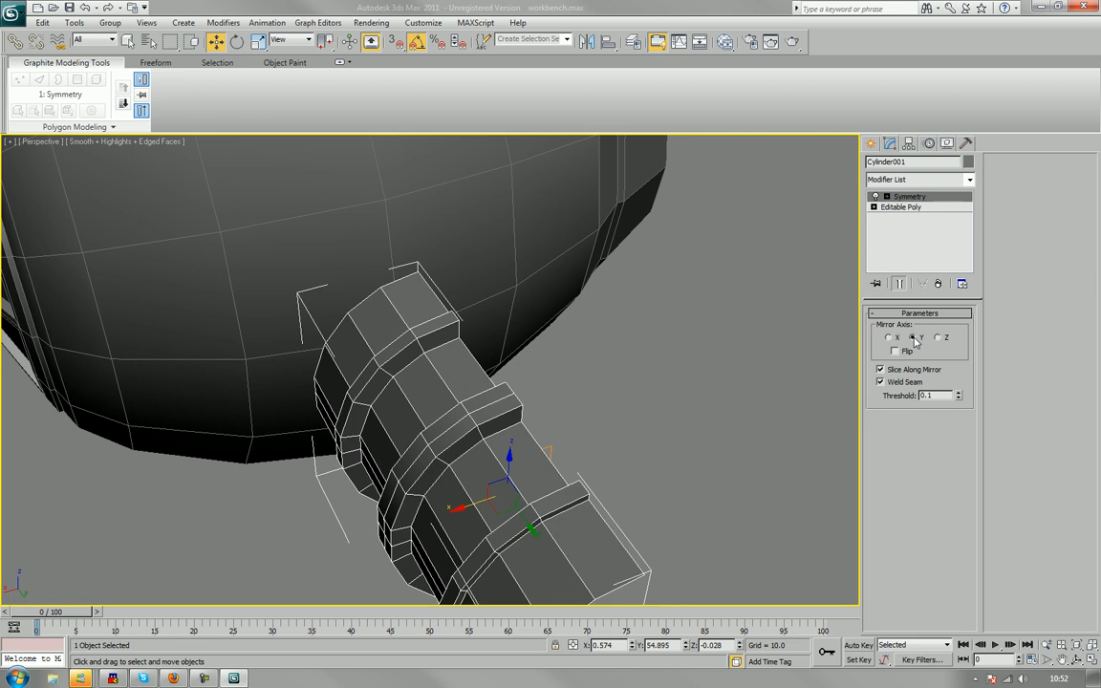
pyautogui.click(938, 339)
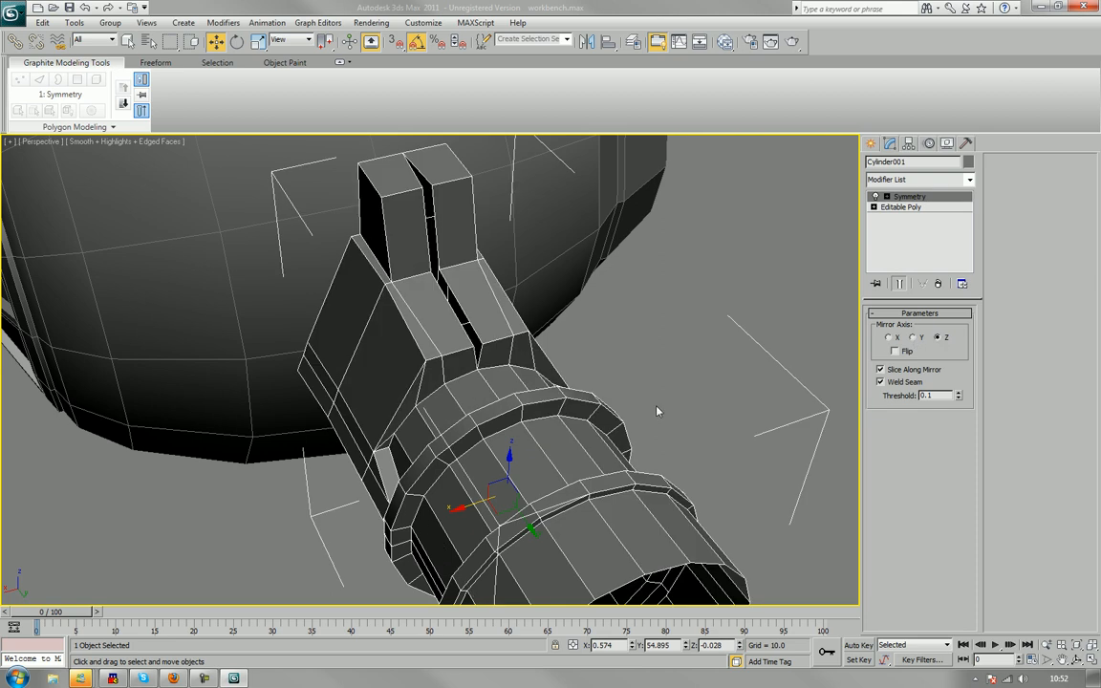
# In the base Editable Poly, move the four cut-side edges of the block and both tabs along X to close the mirror seam gap.
pyautogui.keyDown('alt'); pyautogui.moveTo(657, 411); pyautogui.dragTo(643, 364, button='middle'); pyautogui.keyUp('alt')
pyautogui.keyDown('alt'); pyautogui.moveTo(568, 364); pyautogui.dragTo(507, 226, button='middle'); pyautogui.keyUp('alt')
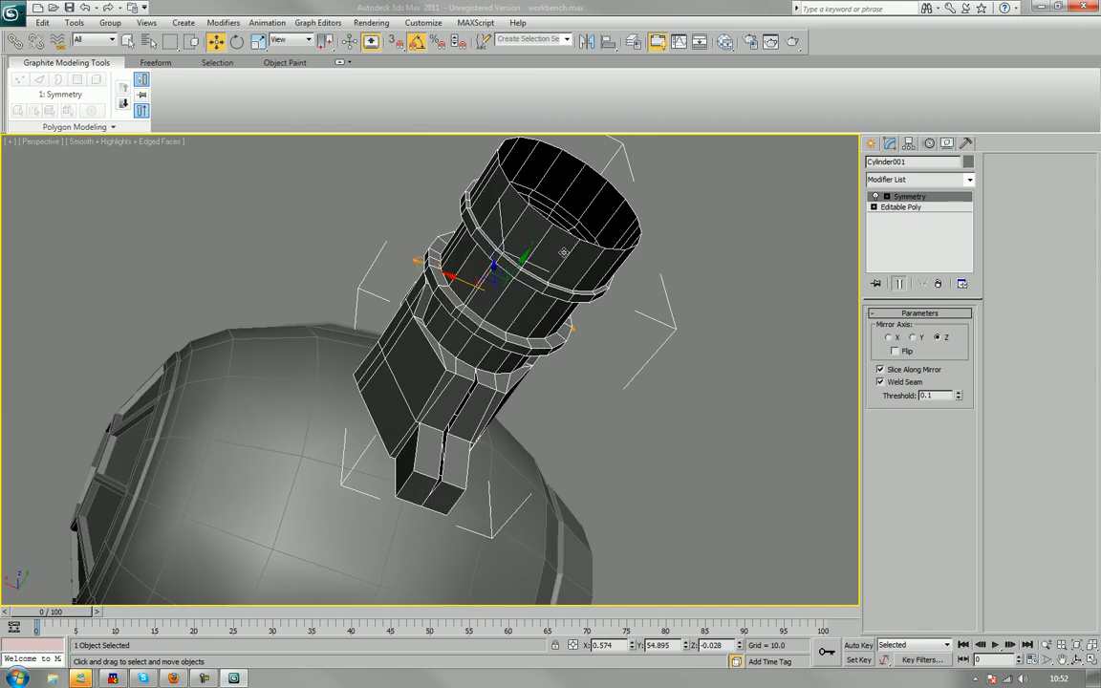
pyautogui.scroll(4, 561, 313)
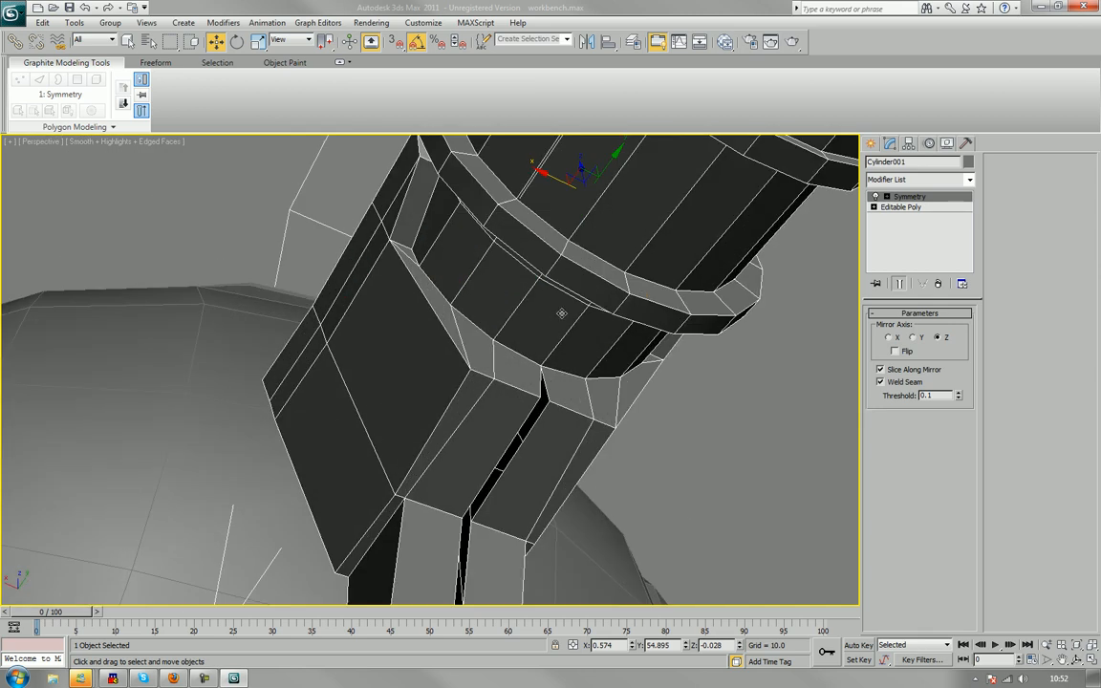
pyautogui.click(906, 208)
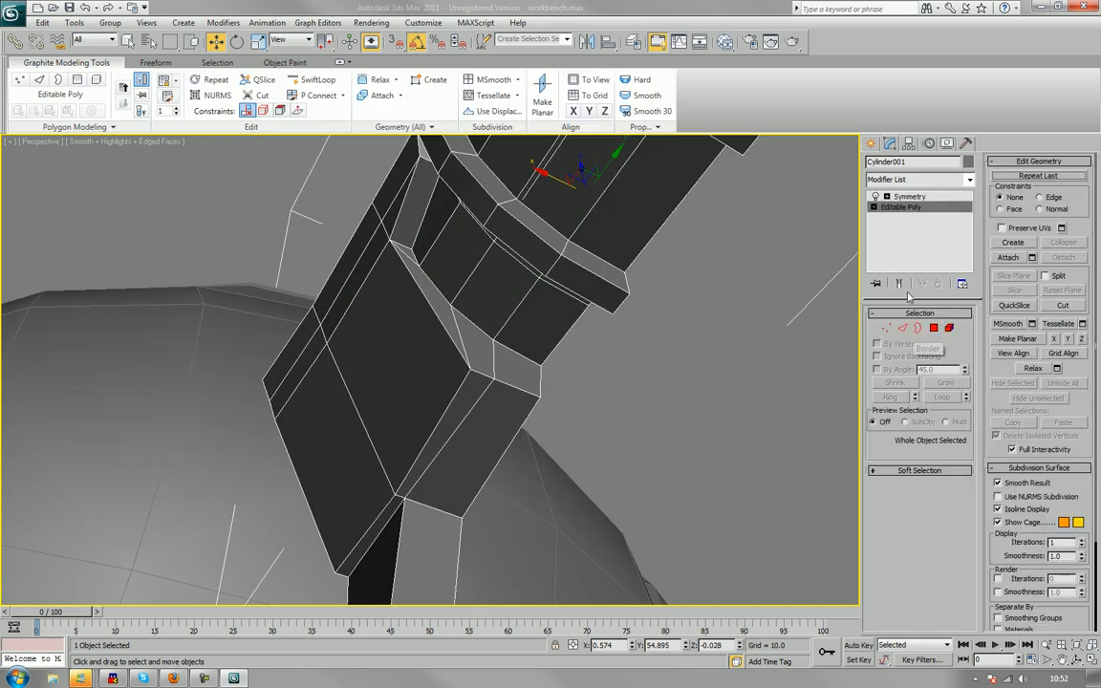
pyautogui.click(902, 328)
pyautogui.keyDown('alt'); pyautogui.moveTo(612, 382); pyautogui.dragTo(585, 308, button='middle'); pyautogui.keyUp('alt')
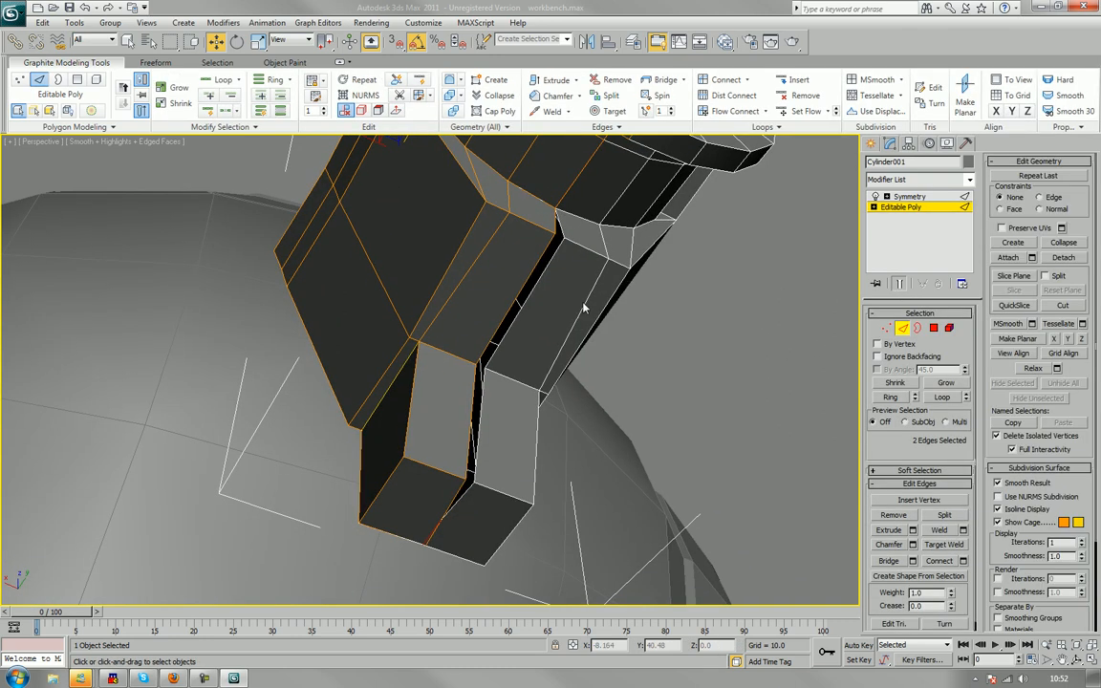
pyautogui.click(507, 308)
pyautogui.keyDown('ctrl'); pyautogui.click(471, 406); pyautogui.keyUp('ctrl')
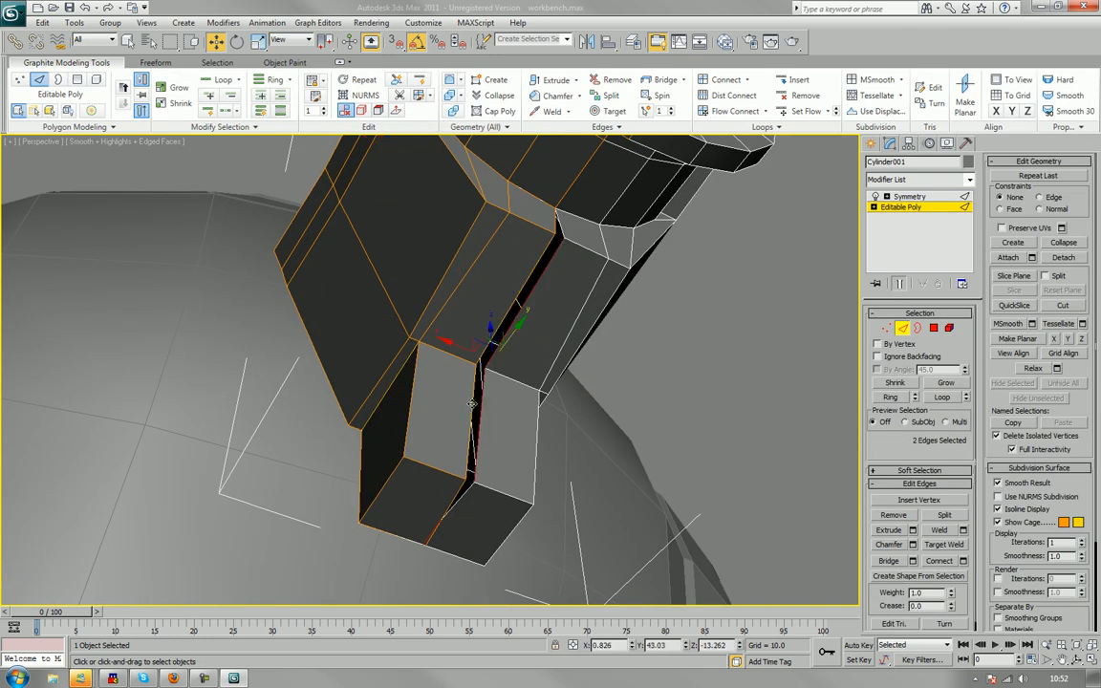
pyautogui.keyDown('alt'); pyautogui.moveTo(471, 404); pyautogui.dragTo(413, 384, button='middle'); pyautogui.keyUp('alt')
pyautogui.keyDown('ctrl'); pyautogui.click(397, 380); pyautogui.keyUp('ctrl')
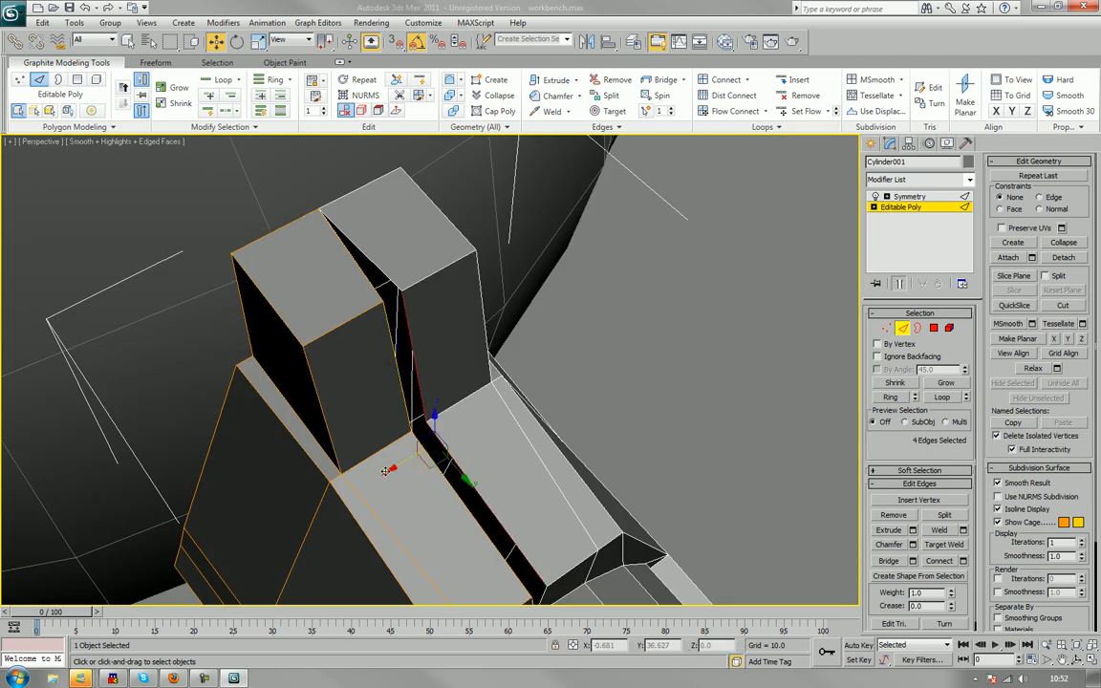
pyautogui.moveTo(388, 469); pyautogui.dragTo(392, 470)
# Convert the mirrored connector to an Editable Poly and deselect it.
pyautogui.keyDown('alt'); pyautogui.moveTo(503, 388); pyautogui.dragTo(515, 293, button='middle'); pyautogui.keyUp('alt')
pyautogui.scroll(-5, 533, 283)
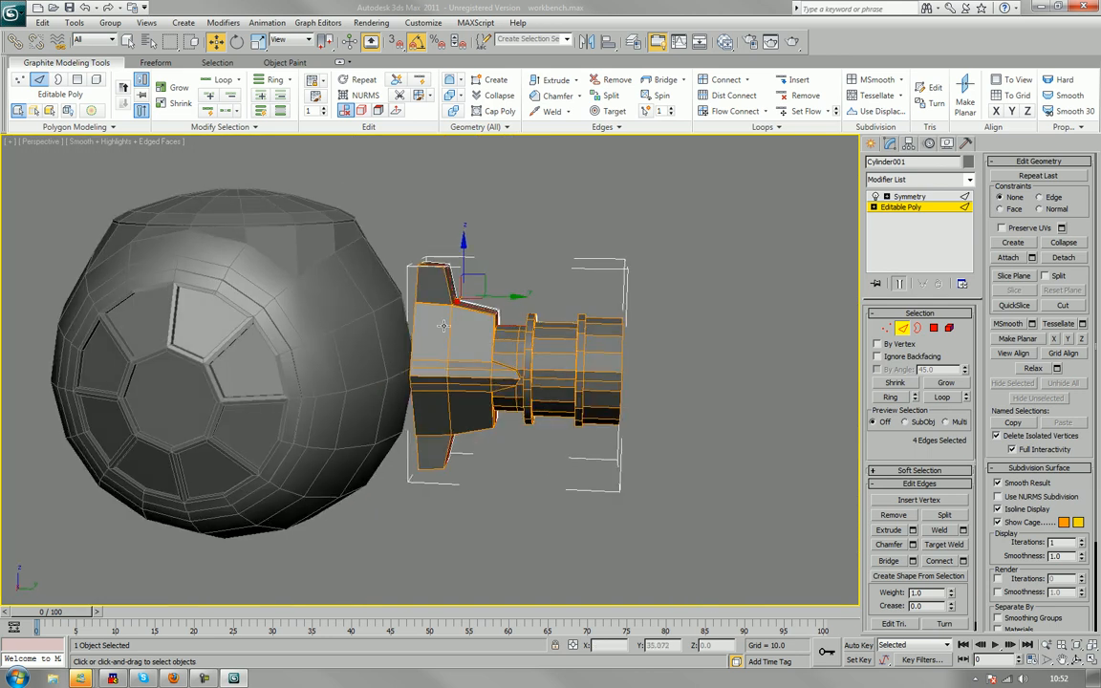
pyautogui.rightClick(494, 333)
pyautogui.moveTo(454, 455)
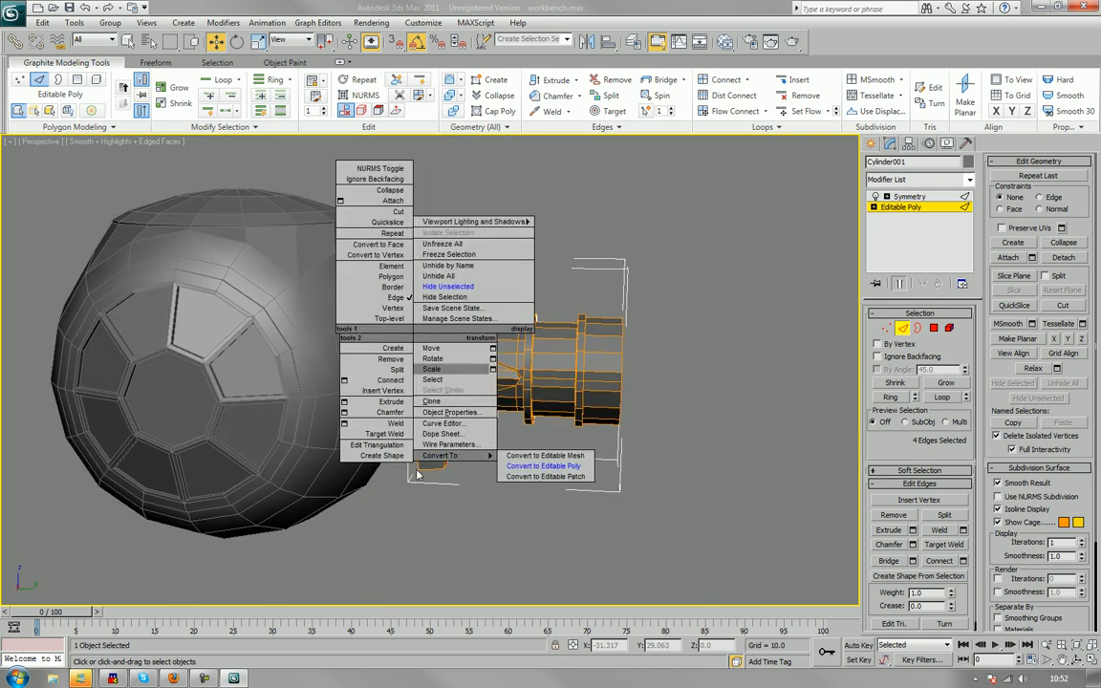
pyautogui.click(516, 465)
pyautogui.click(772, 375)
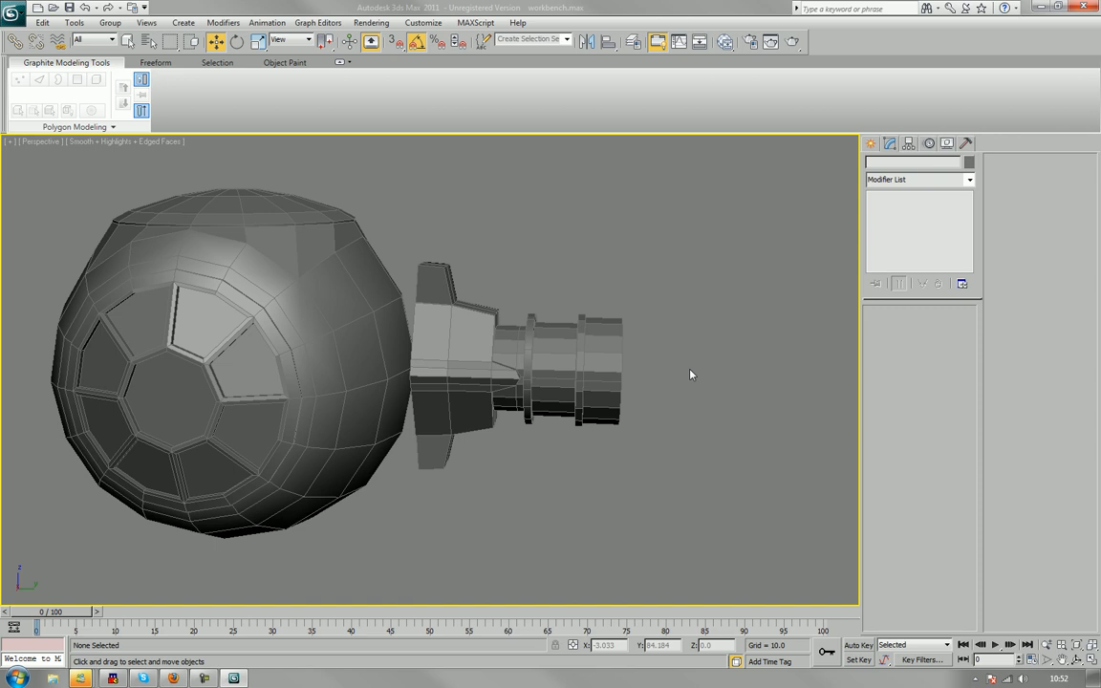
pyautogui.scroll(-3, 679, 393)
pyautogui.keyDown('alt'); pyautogui.moveTo(679, 393); pyautogui.dragTo(526, 358, button='middle'); pyautogui.keyUp('alt')
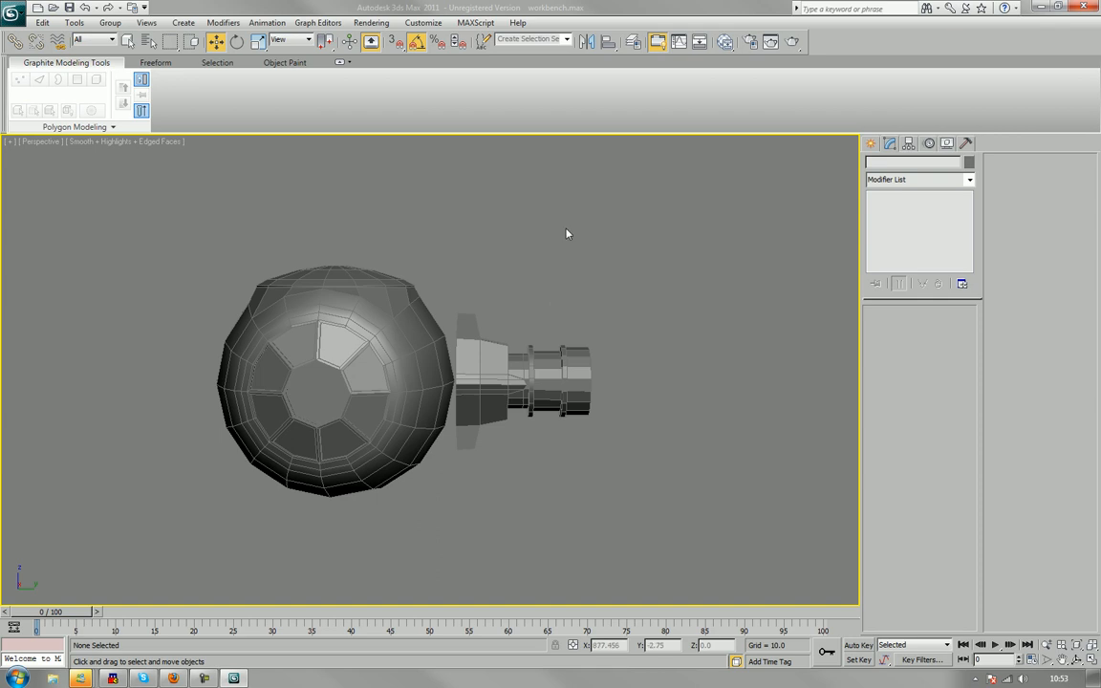
# Move the block's hull-end section and tabs toward the hull to about Y 36.15, and its hull-facing vertices farther, to about Y 32.25.
pyautogui.scroll(3, 599, 377)
pyautogui.click(618, 353)
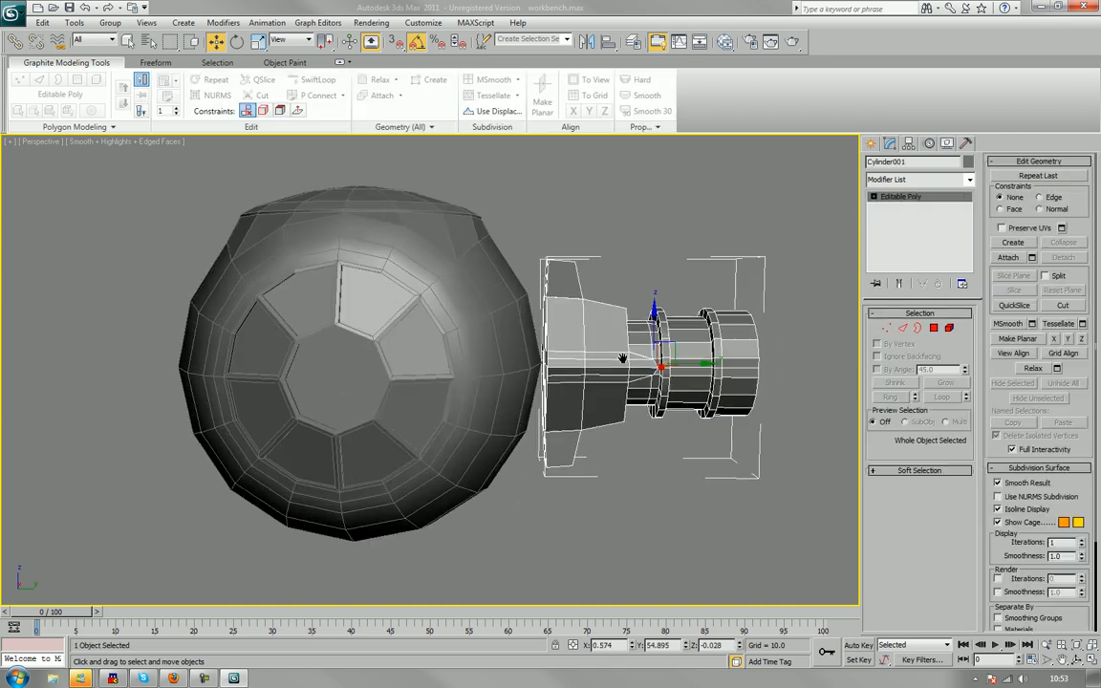
pyautogui.scroll(4, 616, 361)
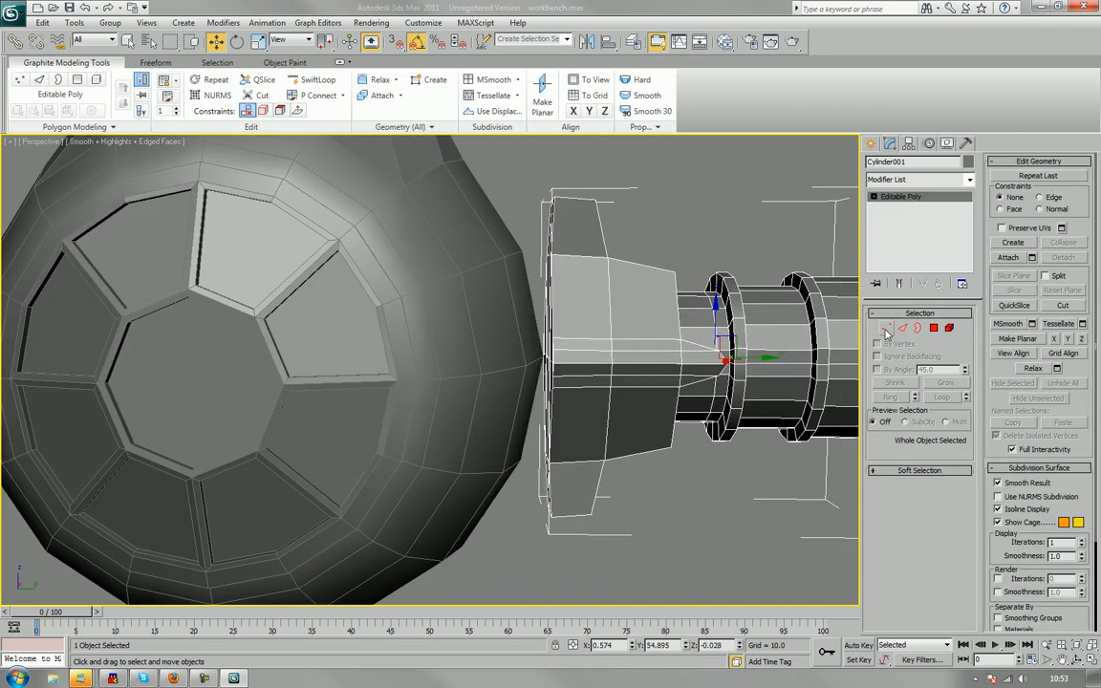
pyautogui.click(886, 329)
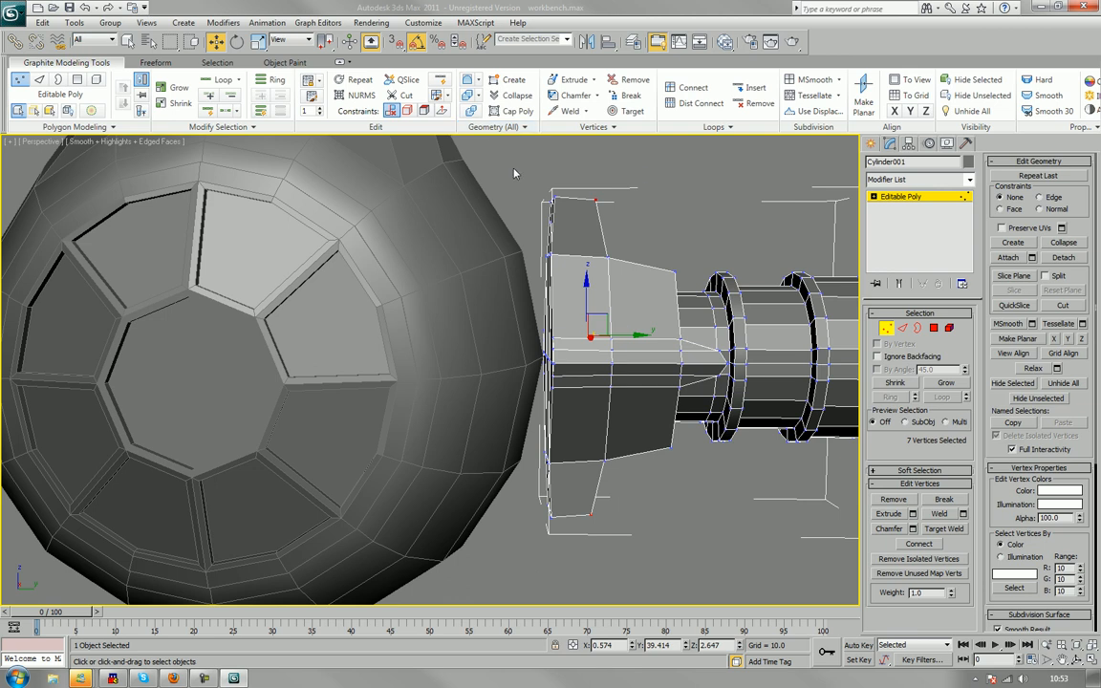
pyautogui.moveTo(507, 176); pyautogui.dragTo(567, 504)
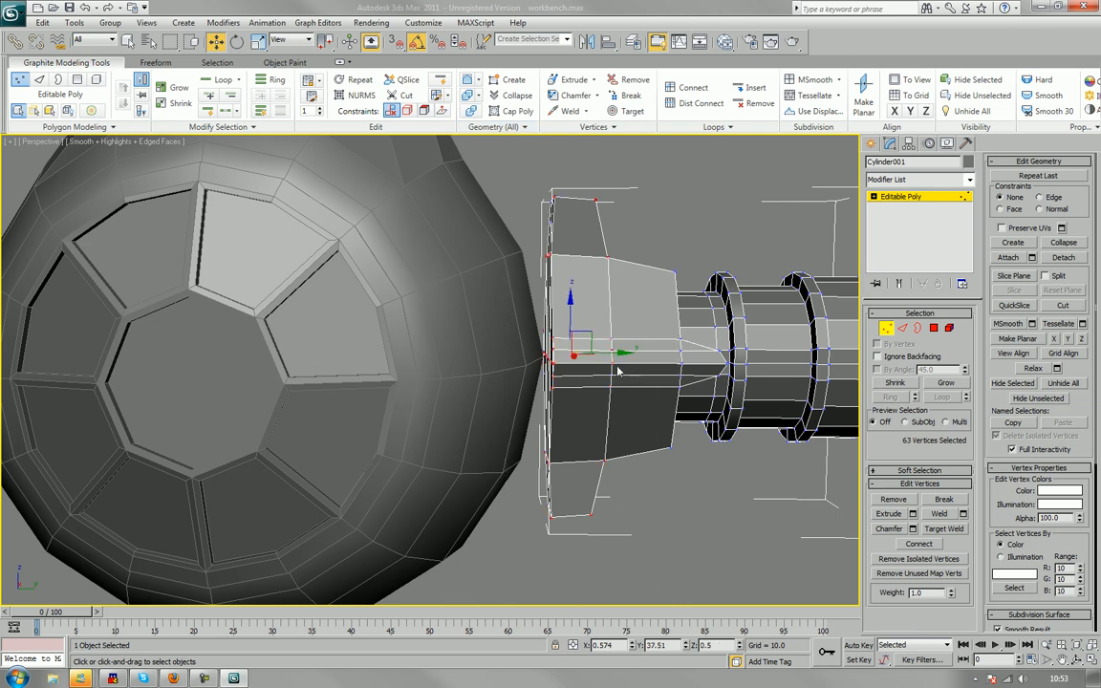
pyautogui.moveTo(614, 352); pyautogui.dragTo(518, 250)
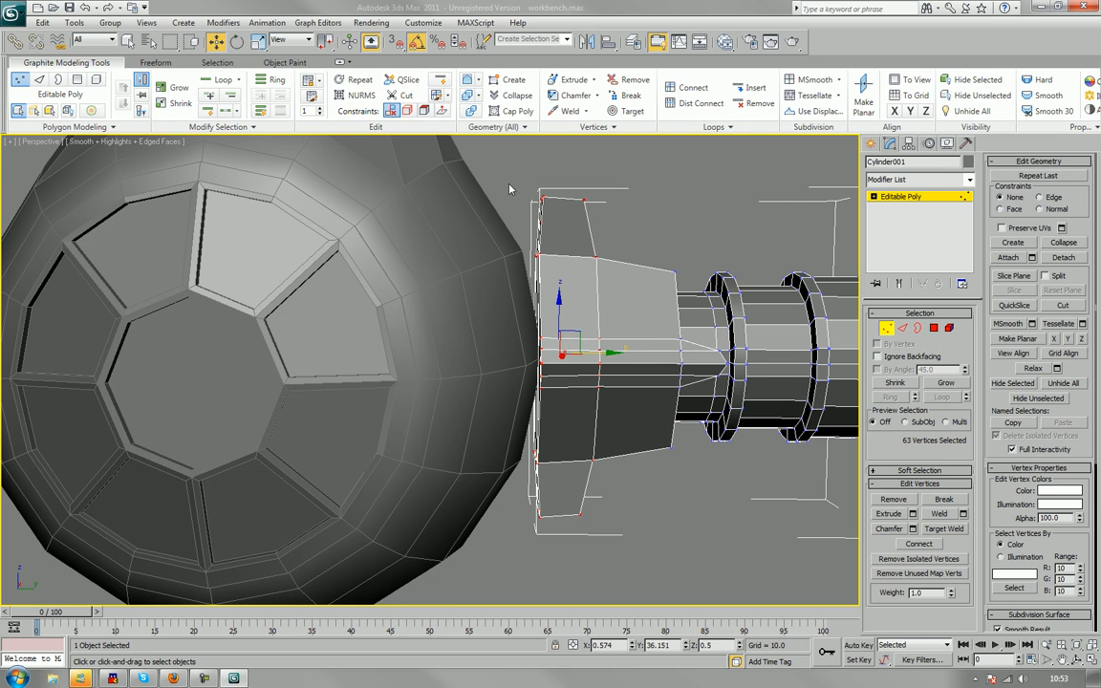
pyautogui.moveTo(506, 177); pyautogui.dragTo(559, 571)
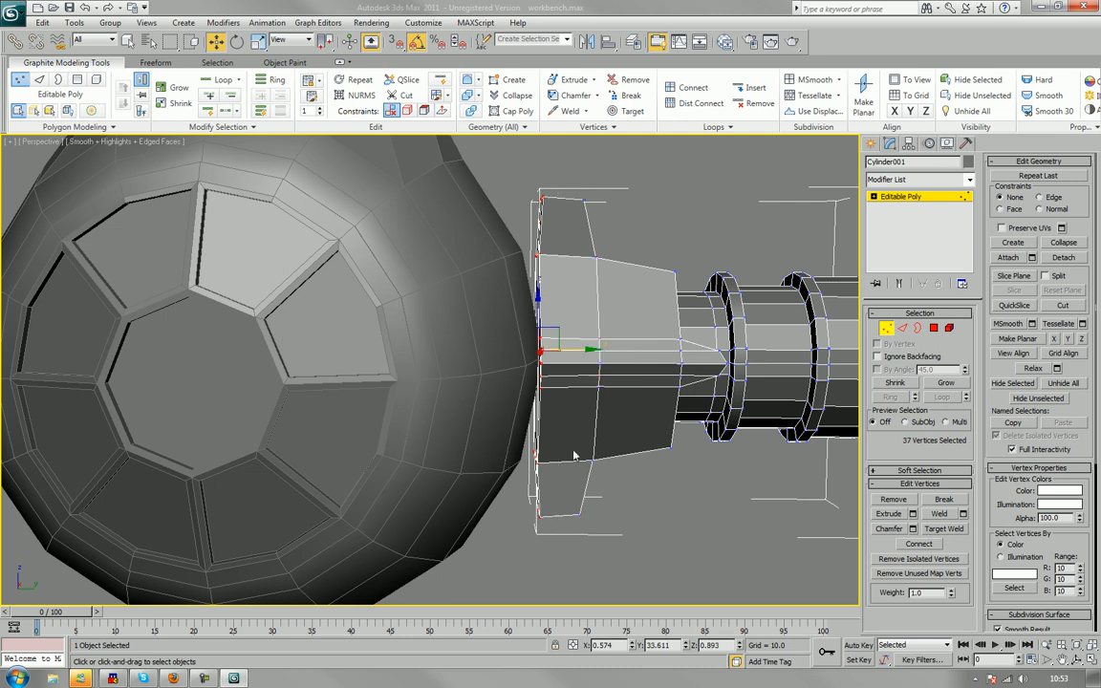
pyautogui.moveTo(582, 350)
pyautogui.mouseDown()
pyautogui.moveTo(571, 350)
pyautogui.moveTo(573, 337)
pyautogui.mouseUp()
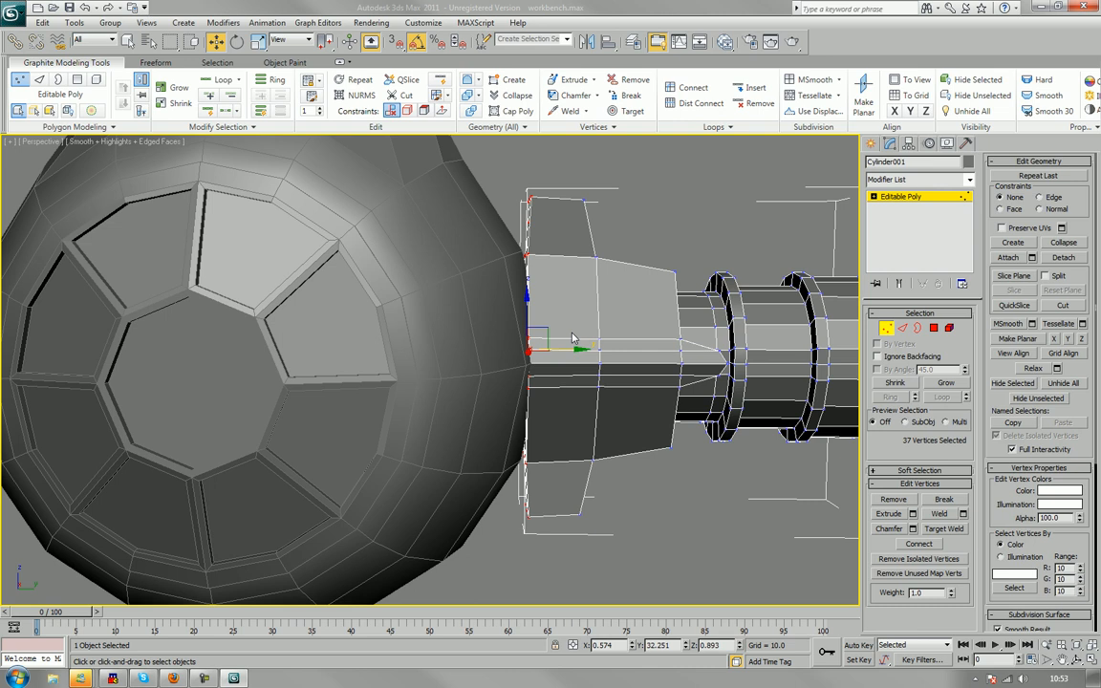
# In the Left view, fit the block's upper hull-side corner and the upper tab's tip to the hull outline, the tip at about Y 25.98, Z 20.17.
pyautogui.press('l')
pyautogui.scroll(5, 572, 340)
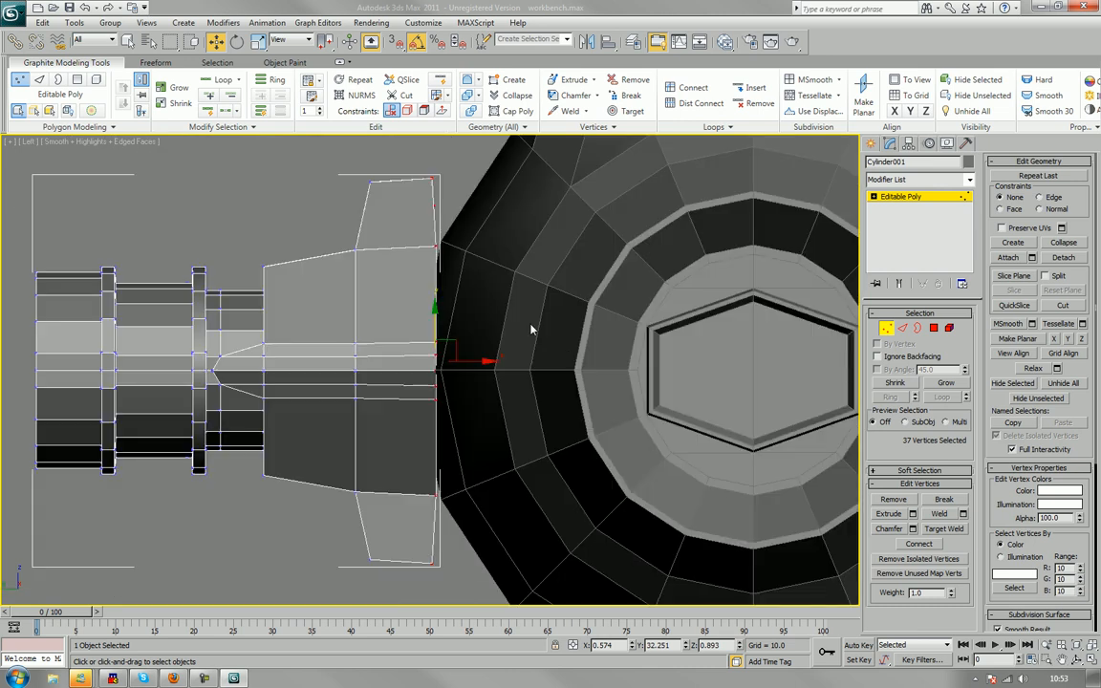
pyautogui.scroll(5, 524, 367)
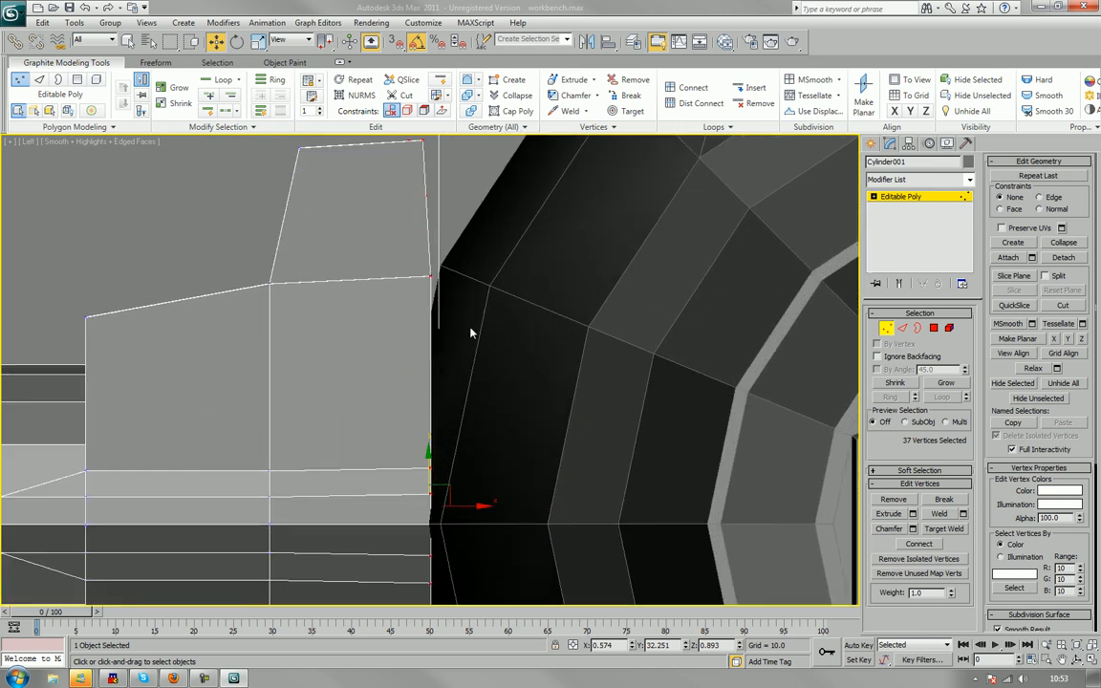
pyautogui.moveTo(445, 366); pyautogui.dragTo(473, 274, button='middle')
pyautogui.scroll(-3, 470, 235)
pyautogui.scroll(3, 473, 277)
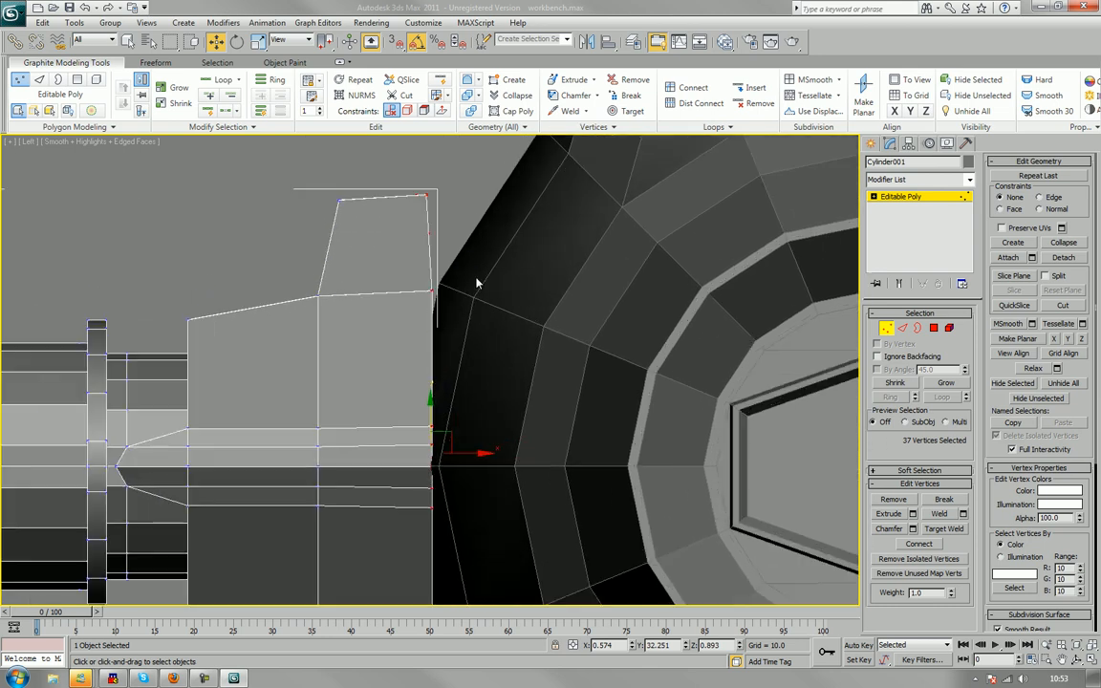
pyautogui.moveTo(470, 266); pyautogui.dragTo(421, 329)
pyautogui.moveTo(435, 287); pyautogui.dragTo(474, 266)
pyautogui.moveTo(415, 178); pyautogui.dragTo(537, 163)
# Fit the block's lower hull-side corner and the lower tab's tip to the hull outline, the tip at about Y 25.41, Z -20.61.
pyautogui.moveTo(534, 379); pyautogui.dragTo(521, 267, button='middle')
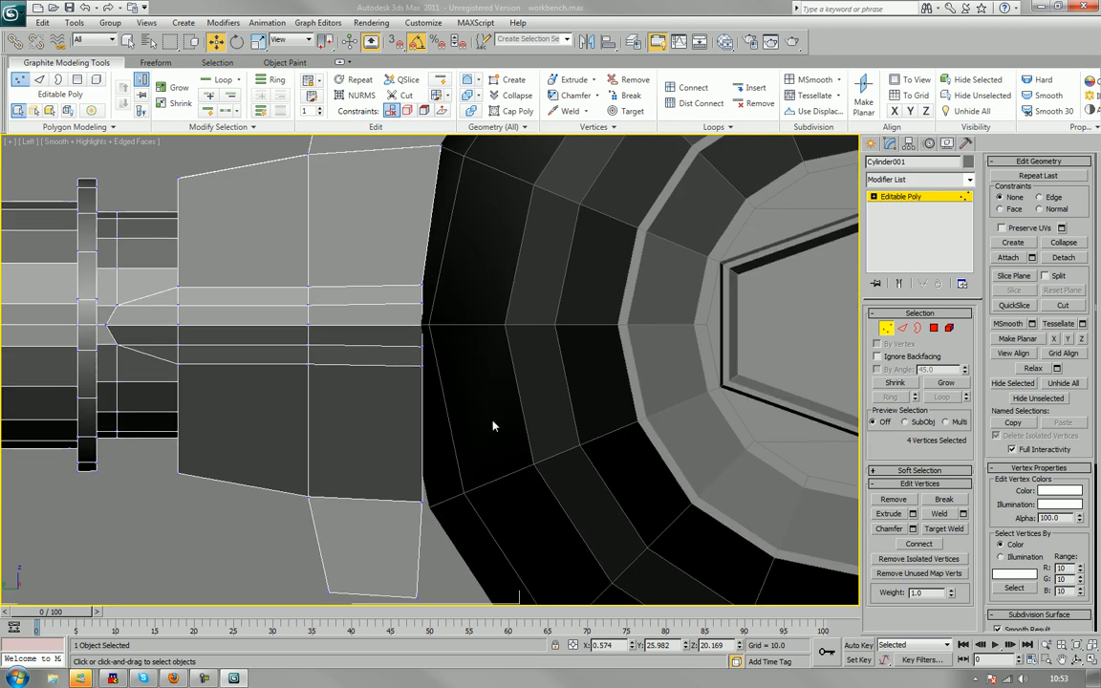
pyautogui.moveTo(493, 425); pyautogui.dragTo(491, 327, button='middle')
pyautogui.keyDown('ctrl'); pyautogui.moveTo(438, 421); pyautogui.dragTo(464, 390); pyautogui.keyUp('ctrl')
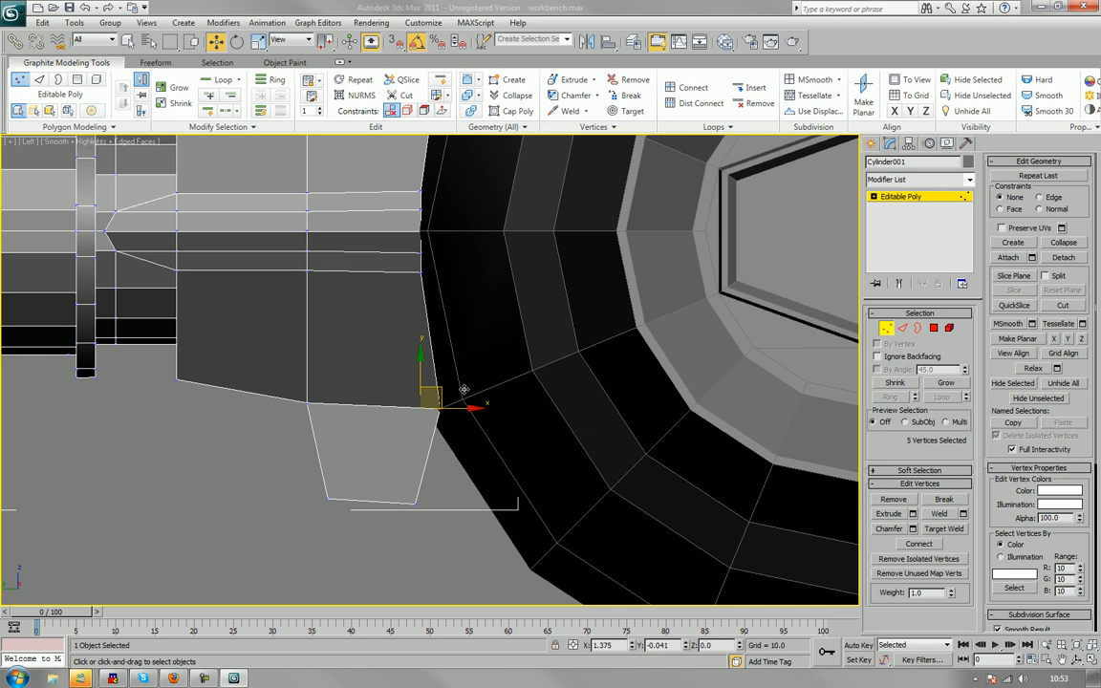
pyautogui.moveTo(436, 476); pyautogui.dragTo(424, 451, button='middle')
pyautogui.moveTo(396, 478); pyautogui.dragTo(438, 485)
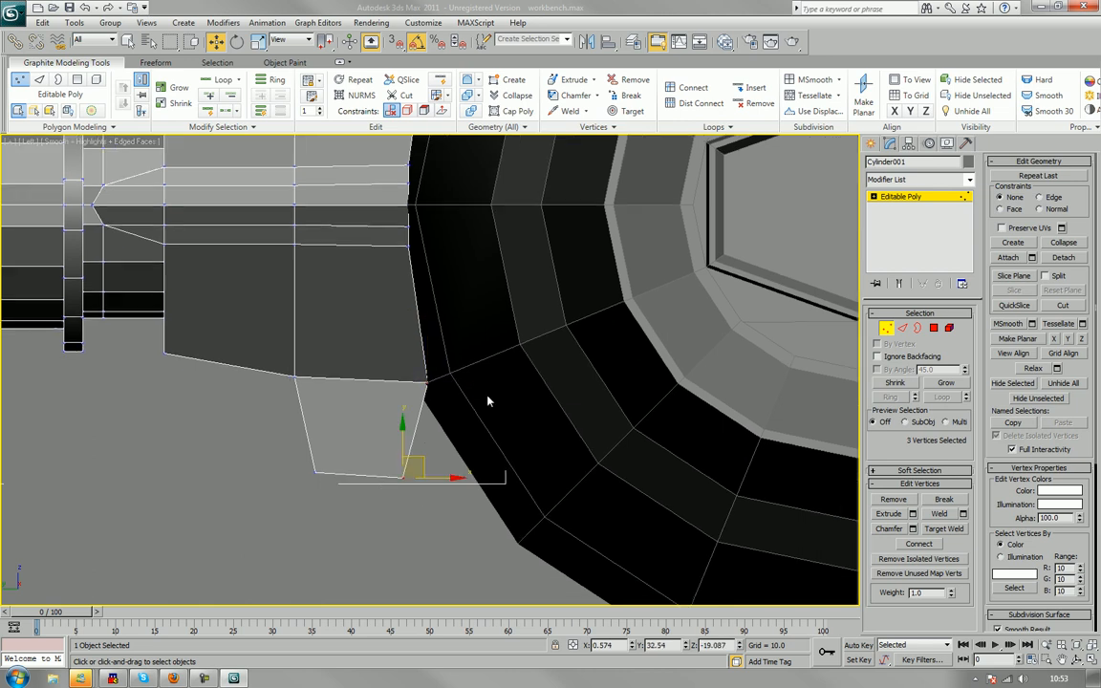
pyautogui.moveTo(486, 399); pyautogui.dragTo(474, 610, button='middle')
pyautogui.scroll(-2, 488, 485)
pyautogui.moveTo(488, 485); pyautogui.dragTo(453, 462, button='middle')
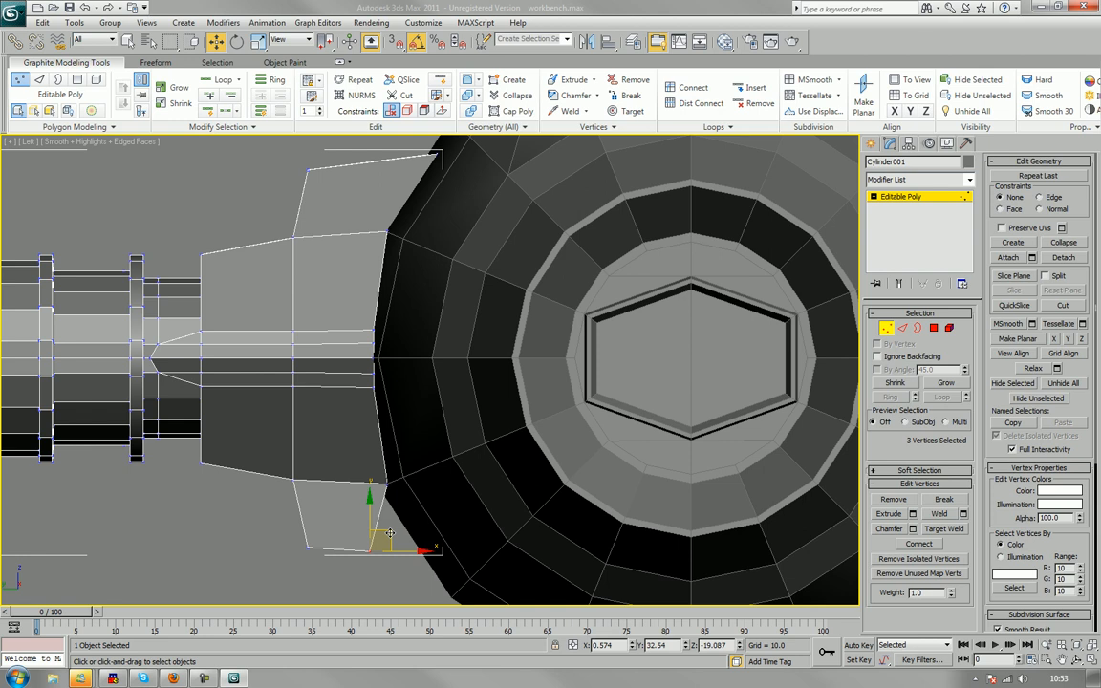
pyautogui.moveTo(389, 533); pyautogui.dragTo(461, 549)
pyautogui.click(1038, 621)
pyautogui.scroll(-5, 399, 436)
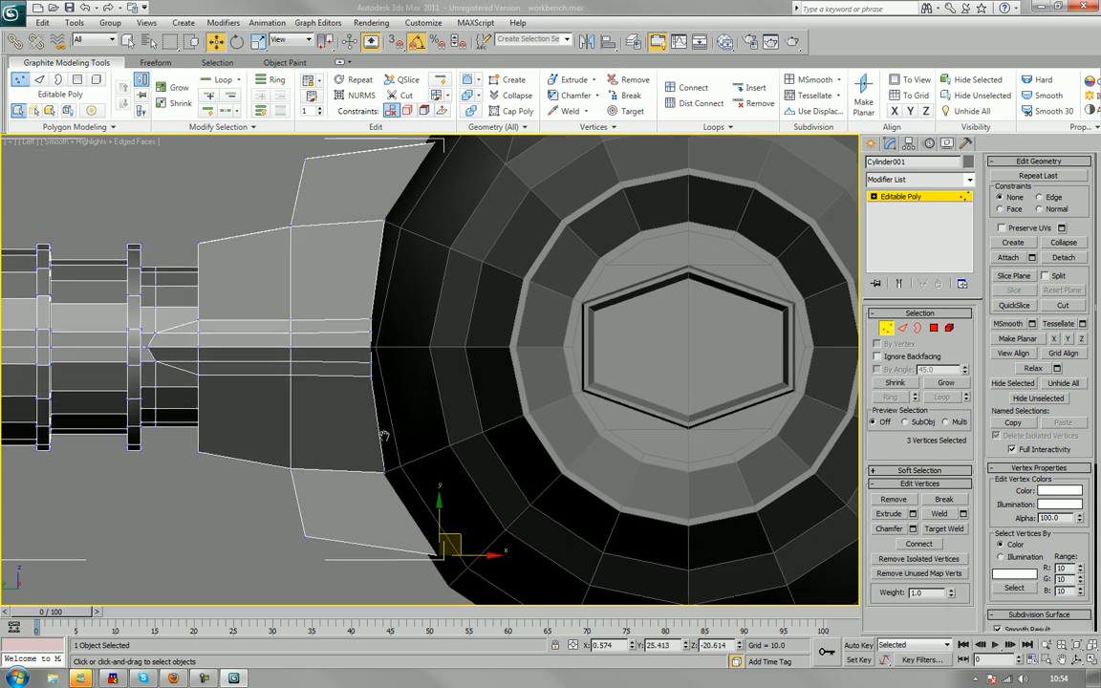
# Scale the end faces of the connector's upper and lower tabs along X to about 37 percent.
pyautogui.moveTo(410, 425); pyautogui.dragTo(407, 453, button='middle')
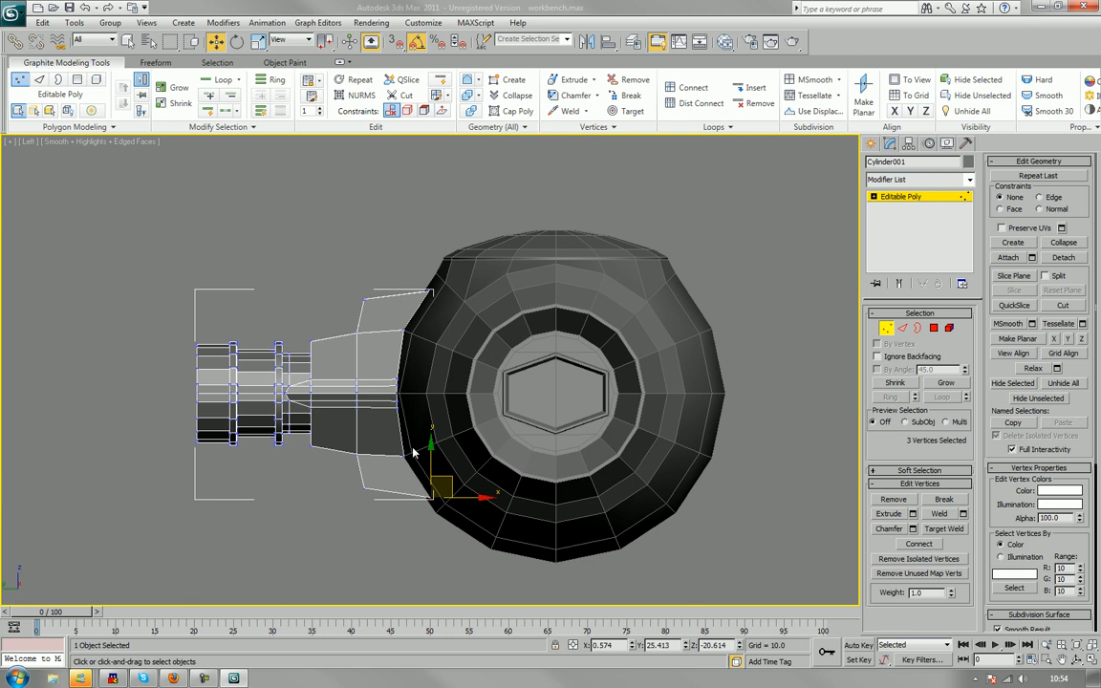
pyautogui.press('p')
pyautogui.keyDown('alt'); pyautogui.moveTo(307, 448); pyautogui.dragTo(463, 459, button='middle'); pyautogui.keyUp('alt')
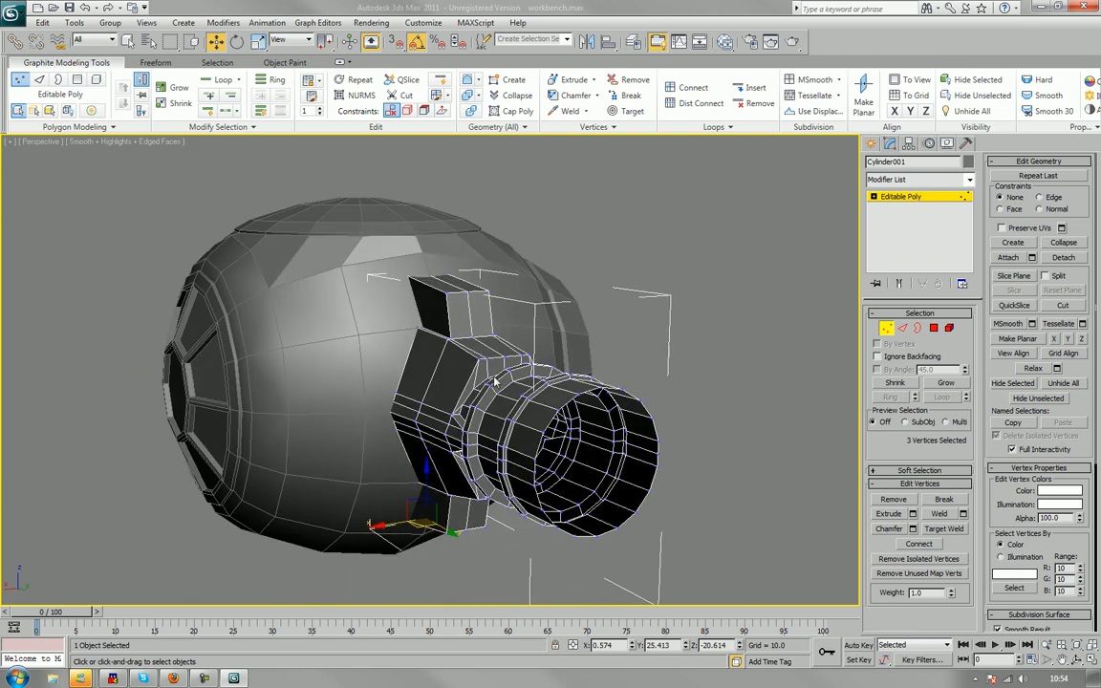
pyautogui.press('4')
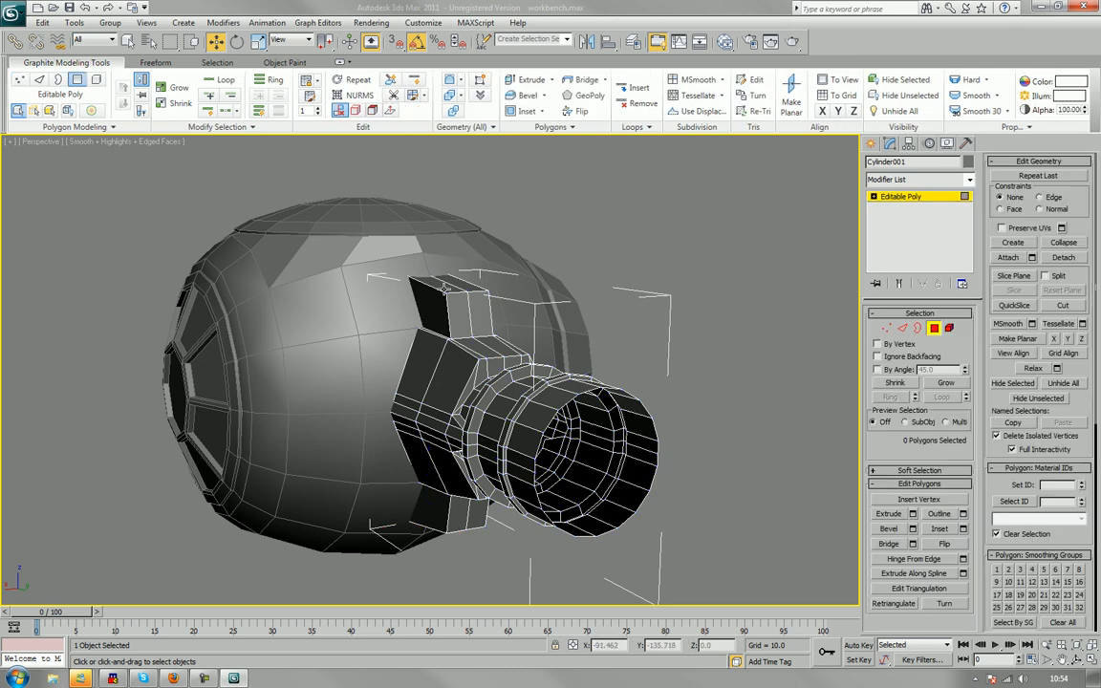
pyautogui.click(446, 285)
pyautogui.keyDown('ctrl'); pyautogui.click(468, 287); pyautogui.keyUp('ctrl')
pyautogui.keyDown('alt'); pyautogui.moveTo(447, 389); pyautogui.dragTo(445, 324, button='middle'); pyautogui.keyUp('alt')
pyautogui.keyDown('ctrl'); pyautogui.click(457, 463); pyautogui.keyUp('ctrl')
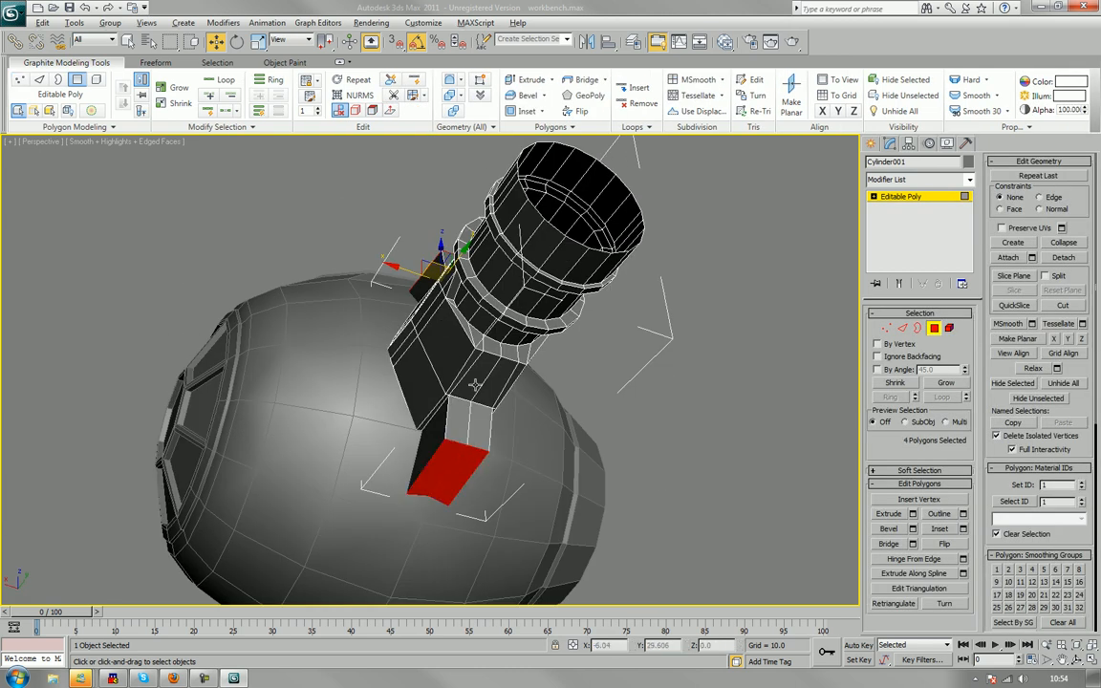
pyautogui.keyDown('alt'); pyautogui.moveTo(477, 386); pyautogui.dragTo(481, 471, button='middle'); pyautogui.keyUp('alt')
pyautogui.click(258, 42)
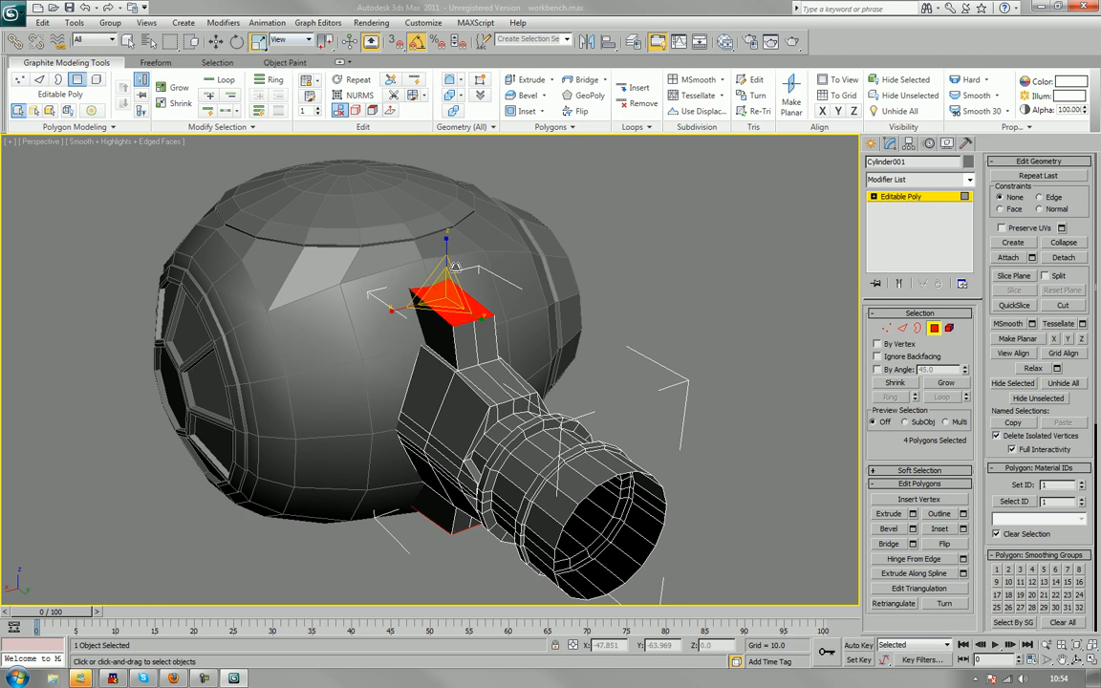
pyautogui.moveTo(399, 309); pyautogui.dragTo(411, 286)
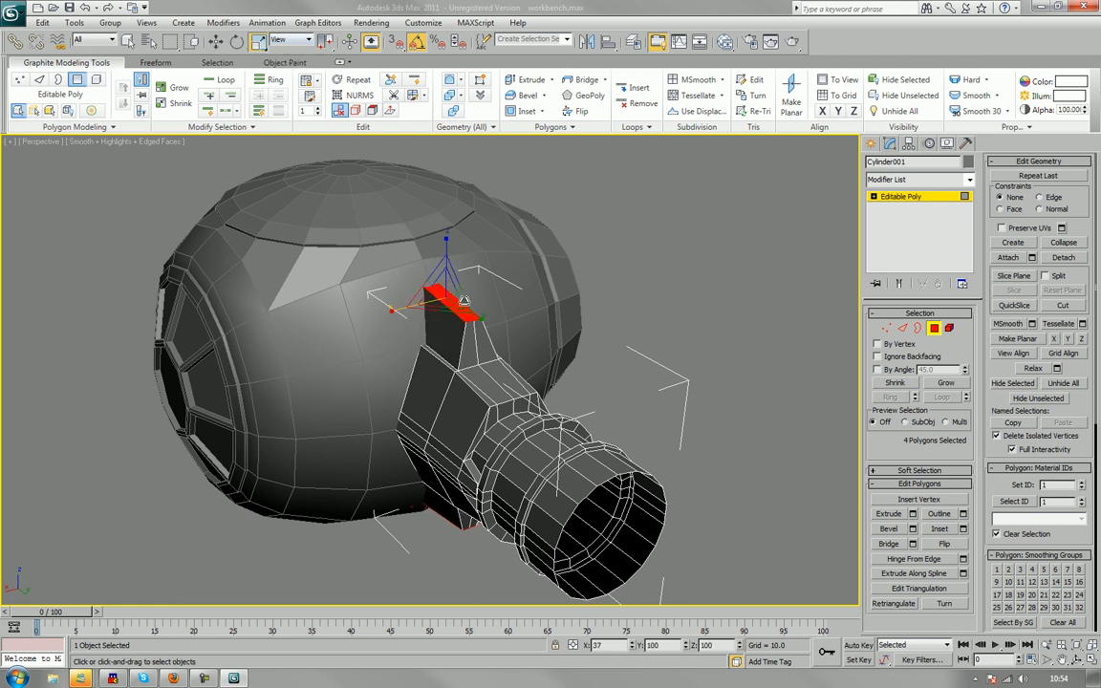
pyautogui.keyDown('alt'); pyautogui.moveTo(464, 302); pyautogui.dragTo(415, 380, button='middle'); pyautogui.keyUp('alt')
pyautogui.scroll(4, 512, 329)
pyautogui.scroll(3, 413, 340)
pyautogui.scroll(-5, 337, 387)
pyautogui.click(934, 329)
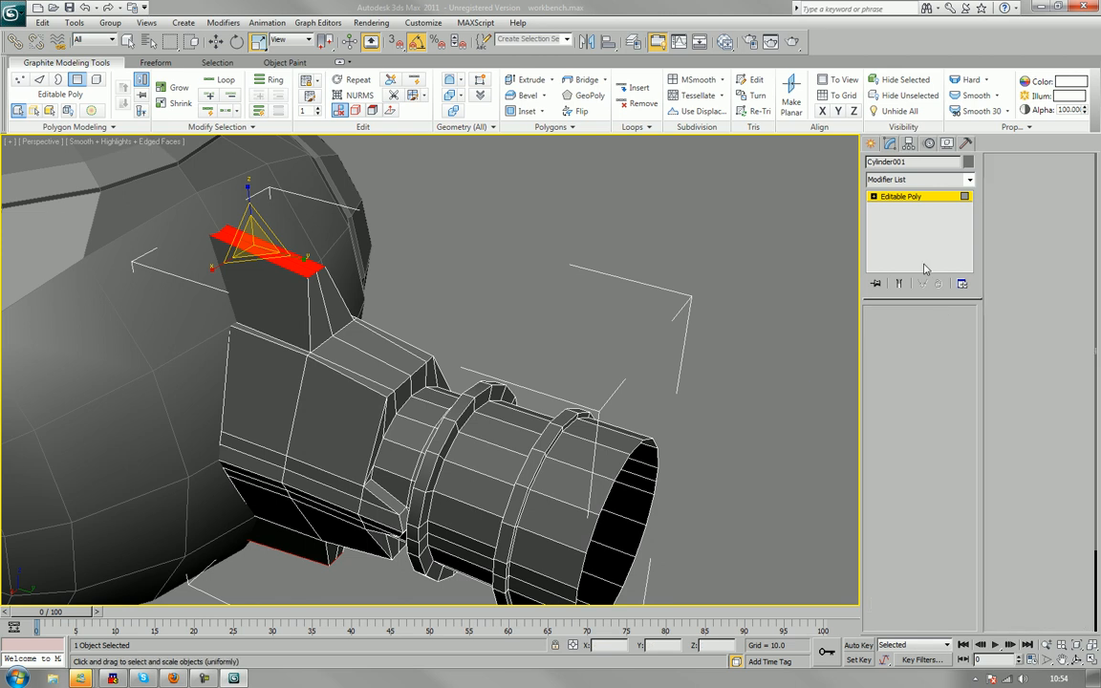
# Create a thin box beside the connector, about 30.5 long and 3.3 wide, as a fin.
pyautogui.click(873, 143)
pyautogui.keyDown('alt'); pyautogui.moveTo(669, 279); pyautogui.dragTo(860, 229, button='middle'); pyautogui.keyUp('alt')
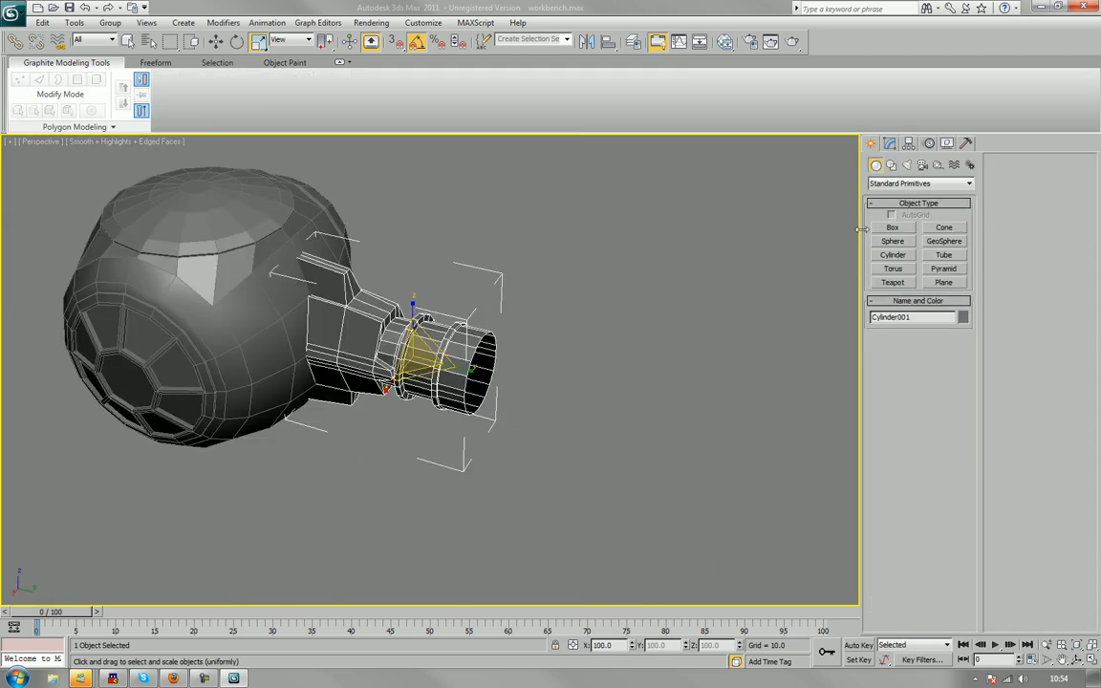
pyautogui.click(893, 228)
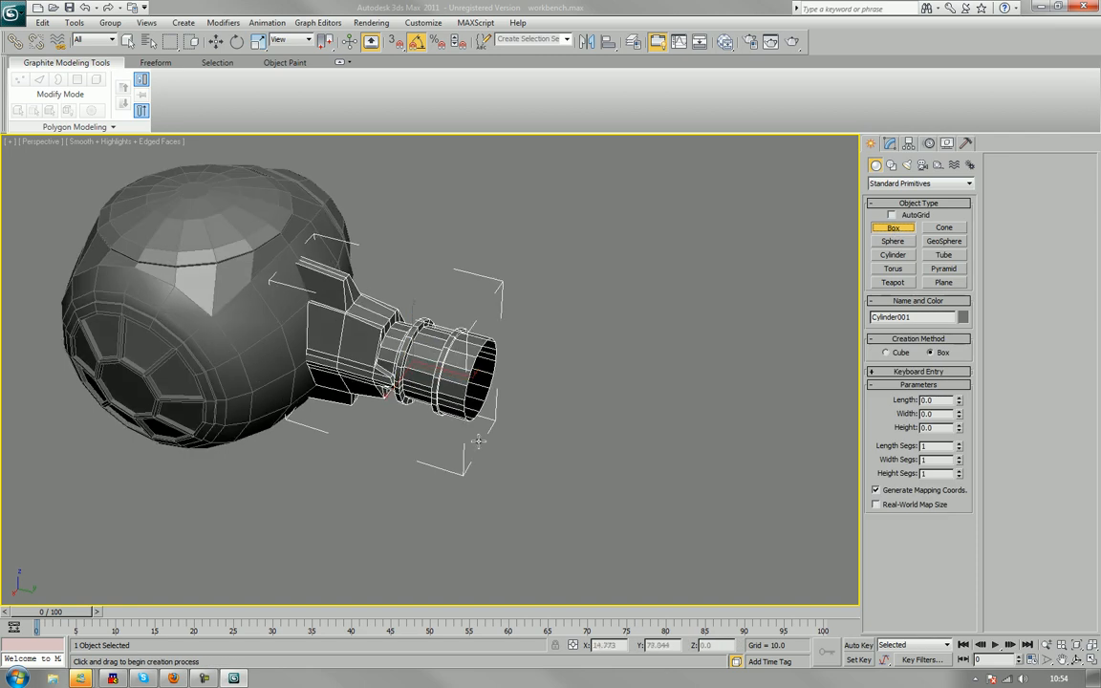
pyautogui.moveTo(470, 455); pyautogui.dragTo(612, 493)
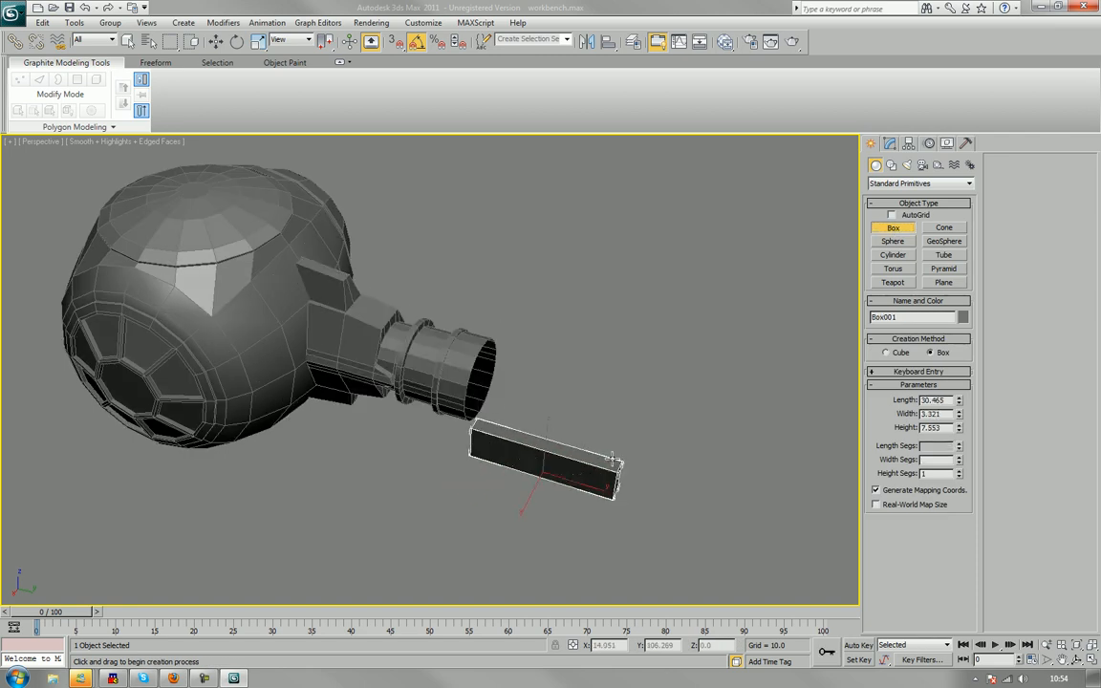
pyautogui.press('r')
# Move the box onto the connector's centre behind the upper tab, to about X 0.62, Y 53.84, Z 3.07.
pyautogui.keyDown('alt'); pyautogui.moveTo(521, 439); pyautogui.dragTo(595, 419, button='middle'); pyautogui.keyUp('alt')
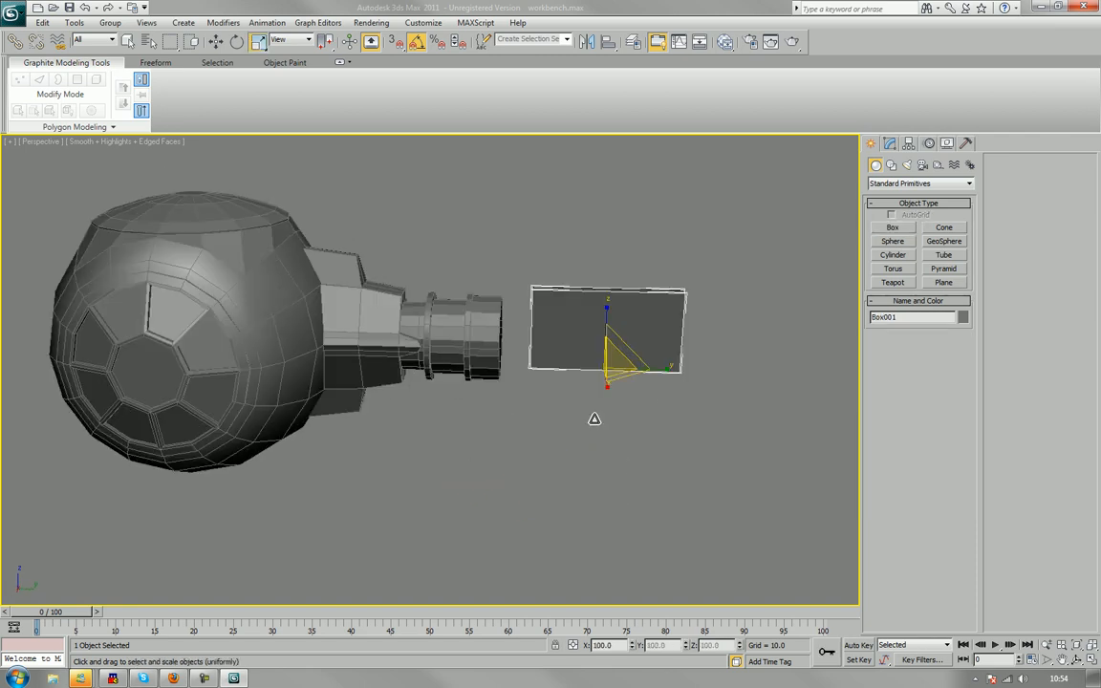
pyautogui.press('w')
pyautogui.moveTo(628, 349); pyautogui.dragTo(435, 332)
pyautogui.keyDown('alt'); pyautogui.moveTo(435, 332); pyautogui.dragTo(445, 365, button='middle'); pyautogui.keyUp('alt')
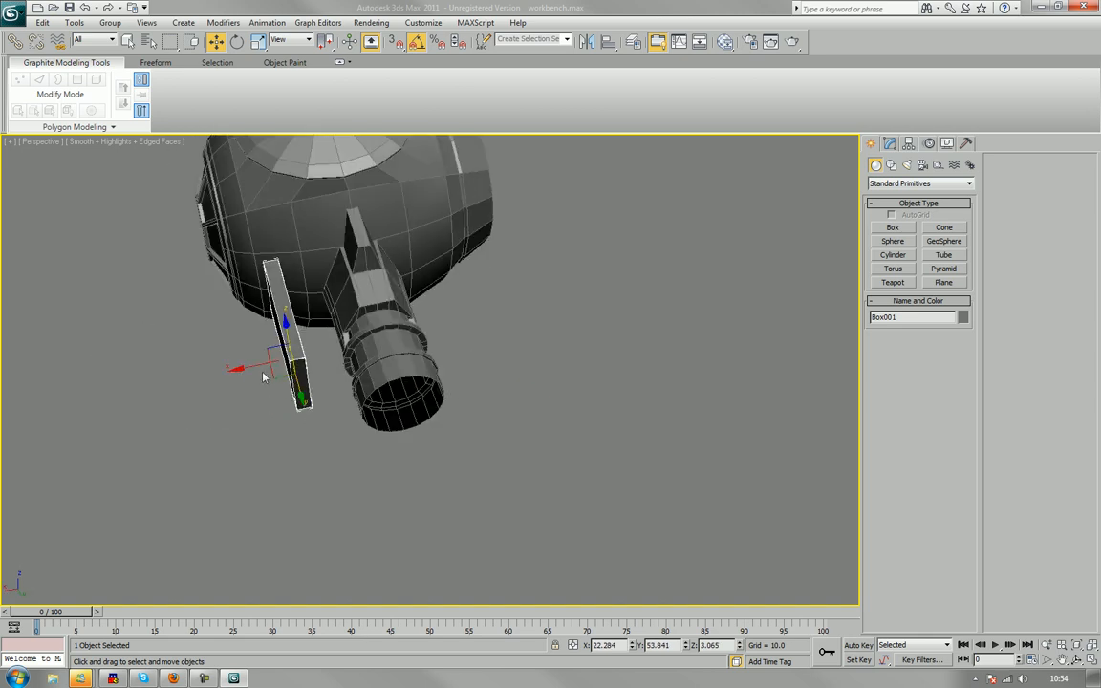
pyautogui.moveTo(236, 368); pyautogui.dragTo(328, 357)
pyautogui.keyDown('alt'); pyautogui.moveTo(329, 356); pyautogui.dragTo(596, 394, button='middle'); pyautogui.keyUp('alt')
pyautogui.scroll(5, 385, 333)
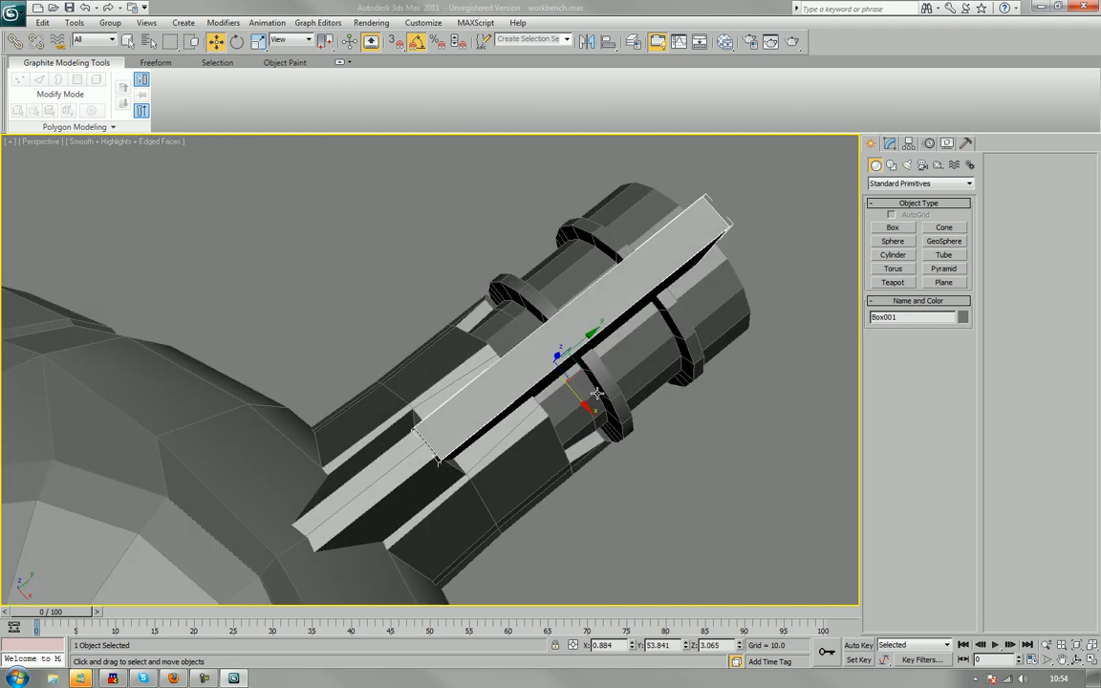
pyautogui.click(589, 406)
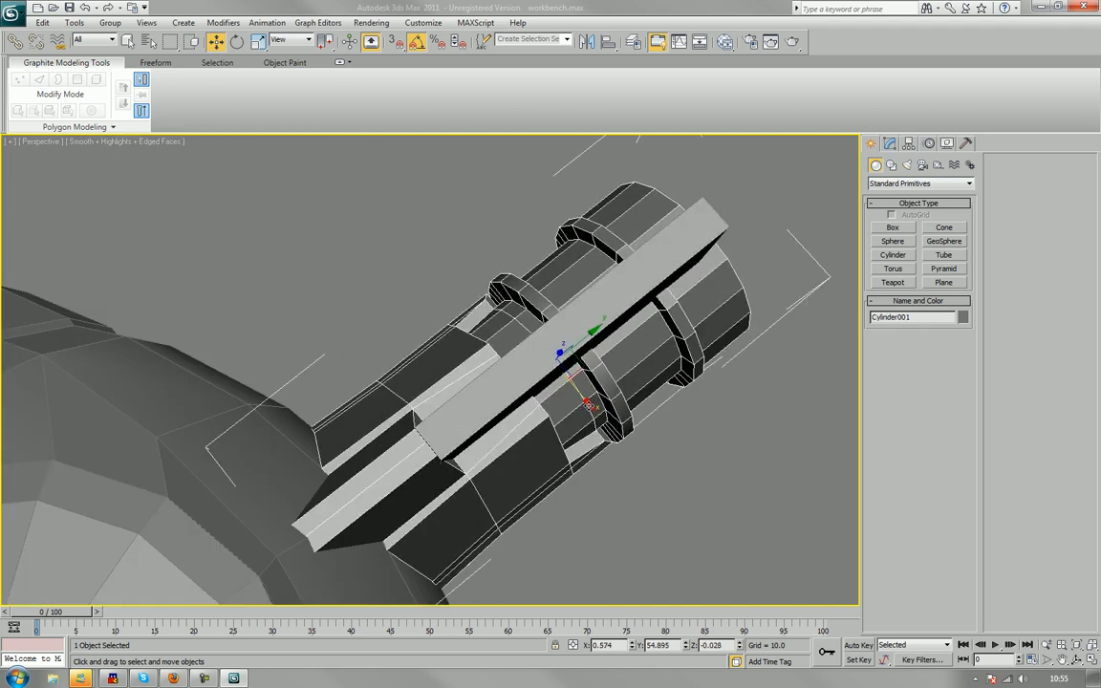
pyautogui.click(565, 359)
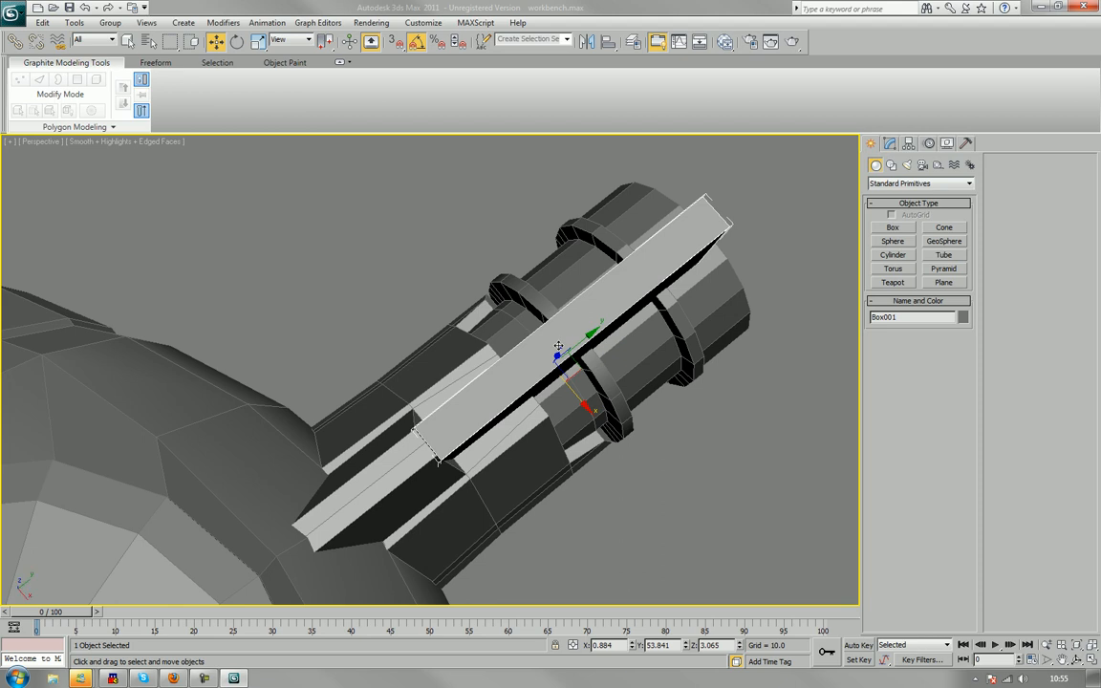
pyautogui.moveTo(588, 408); pyautogui.dragTo(587, 406)
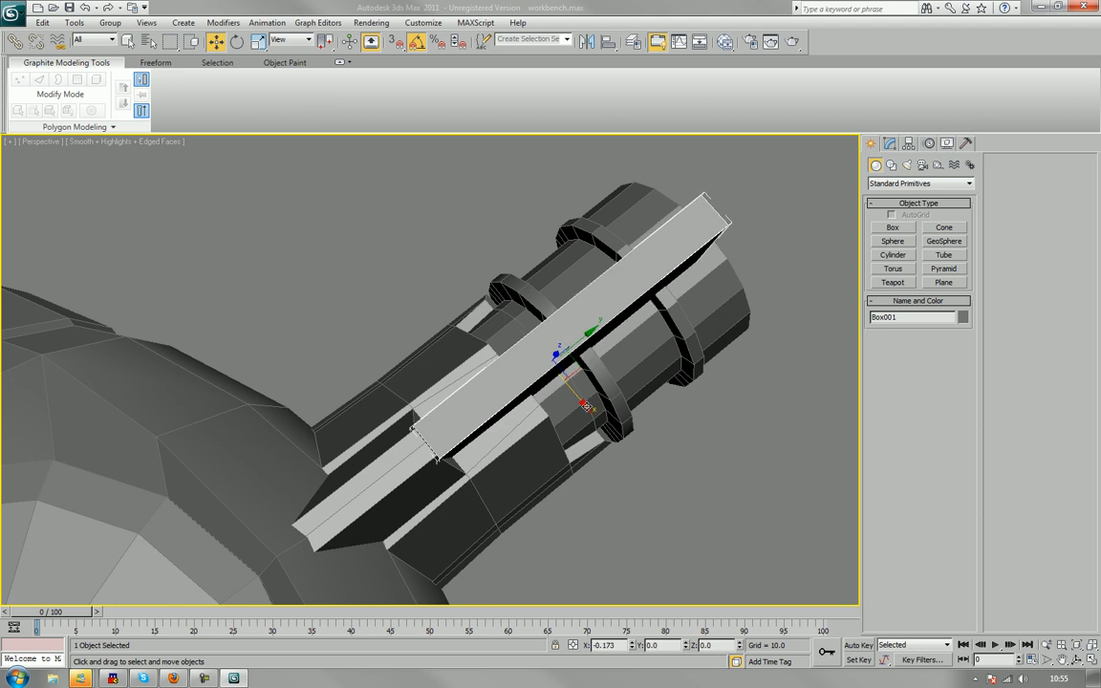
# Convert the box to an Editable Poly and enter vertex editing.
pyautogui.keyDown('alt'); pyautogui.moveTo(581, 409); pyautogui.dragTo(440, 321, button='middle'); pyautogui.keyUp('alt')
pyautogui.moveTo(486, 355); pyautogui.dragTo(538, 398, button='middle')
pyautogui.rightClick(605, 315)
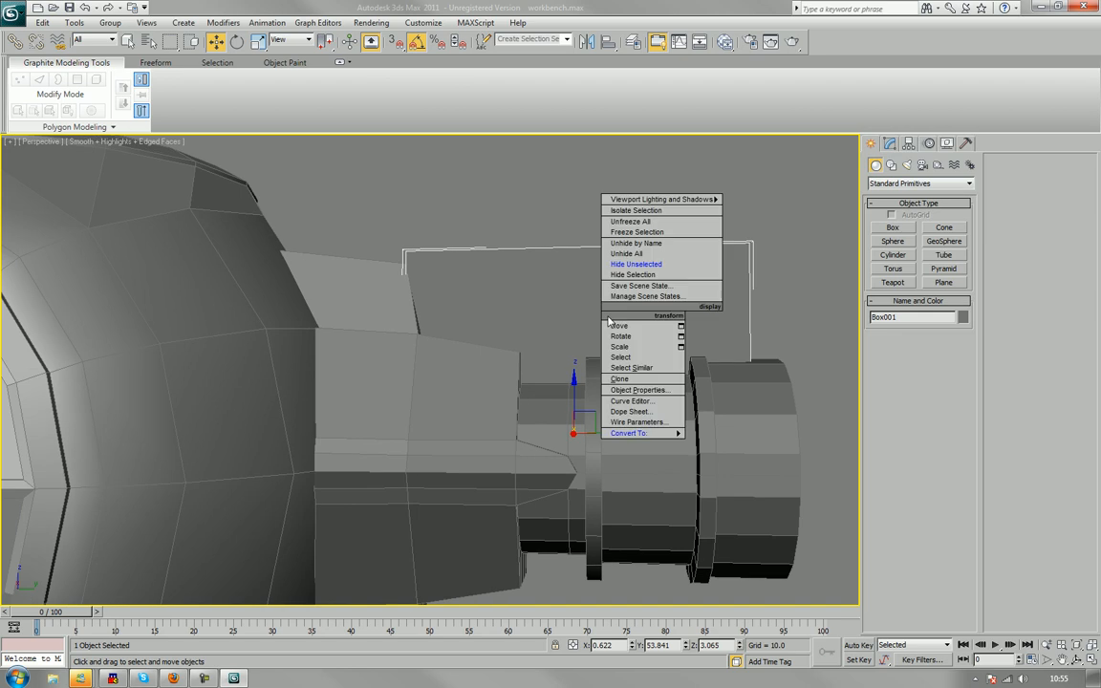
pyautogui.moveTo(636, 430)
pyautogui.click(713, 442)
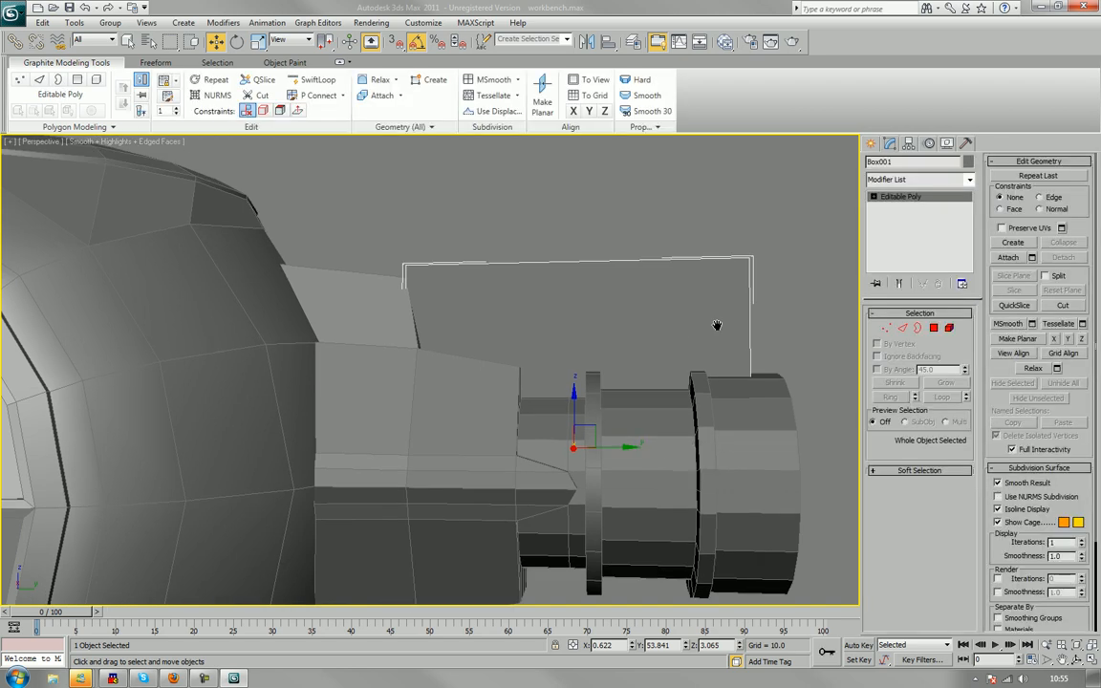
pyautogui.click(887, 329)
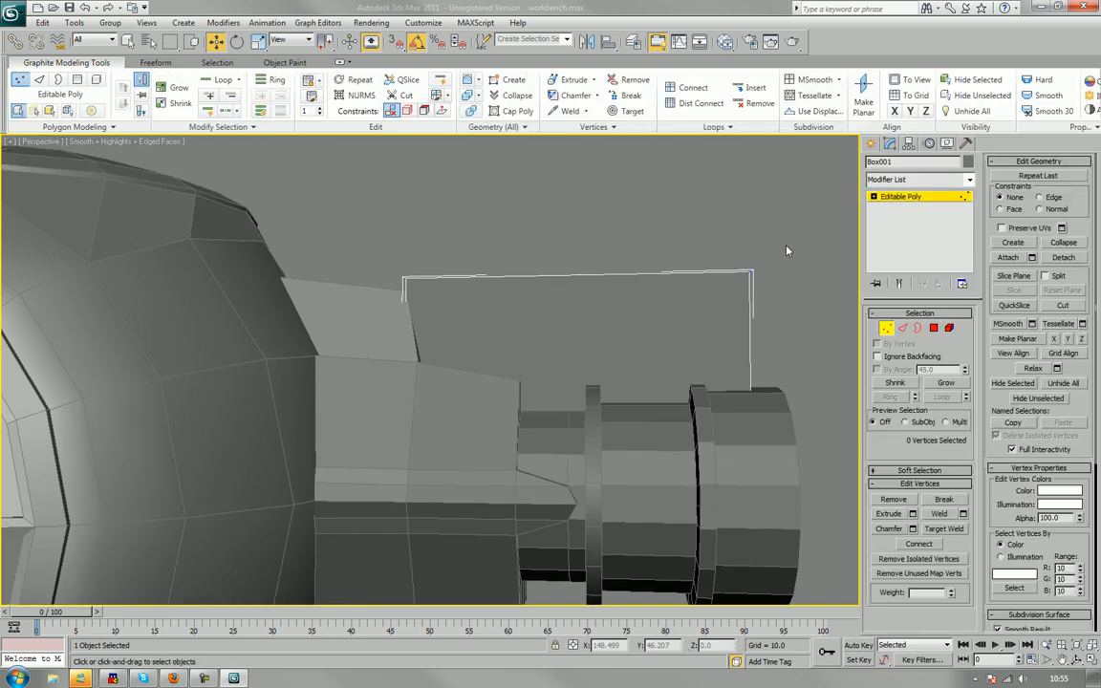
# Scale all of the box's polygons narrower along X to match the thin upper tab.
pyautogui.keyDown('alt'); pyautogui.moveTo(759, 258); pyautogui.dragTo(804, 326, button='middle'); pyautogui.keyUp('alt')
pyautogui.click(934, 328)
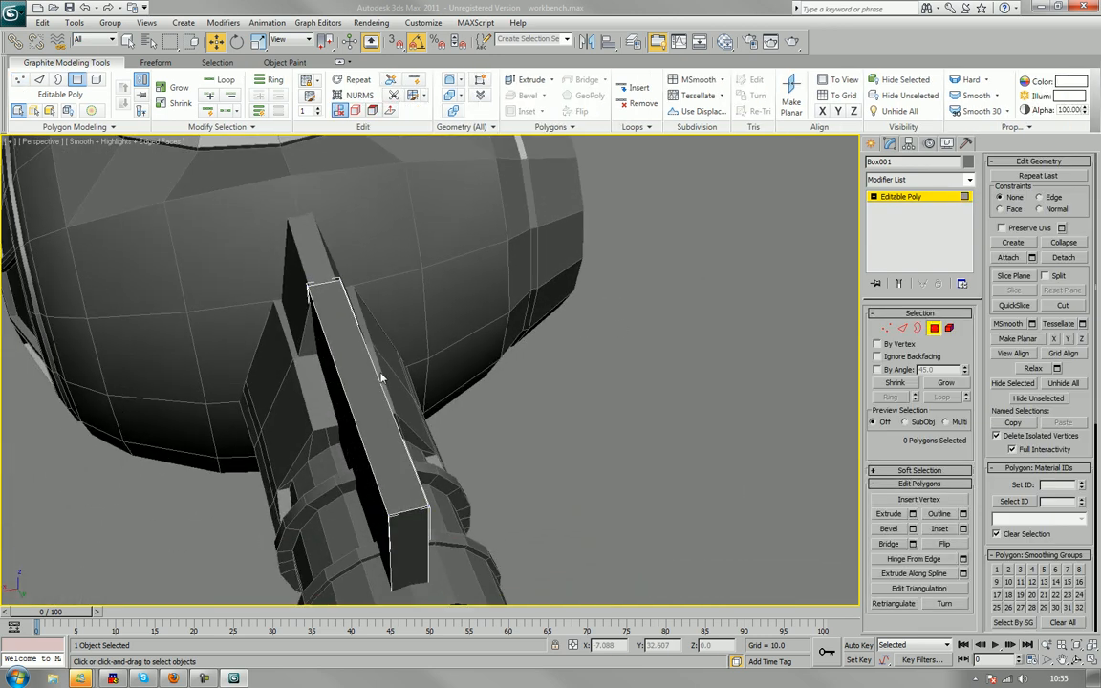
pyautogui.click(361, 382)
pyautogui.hotkey('ctrl', 'a')
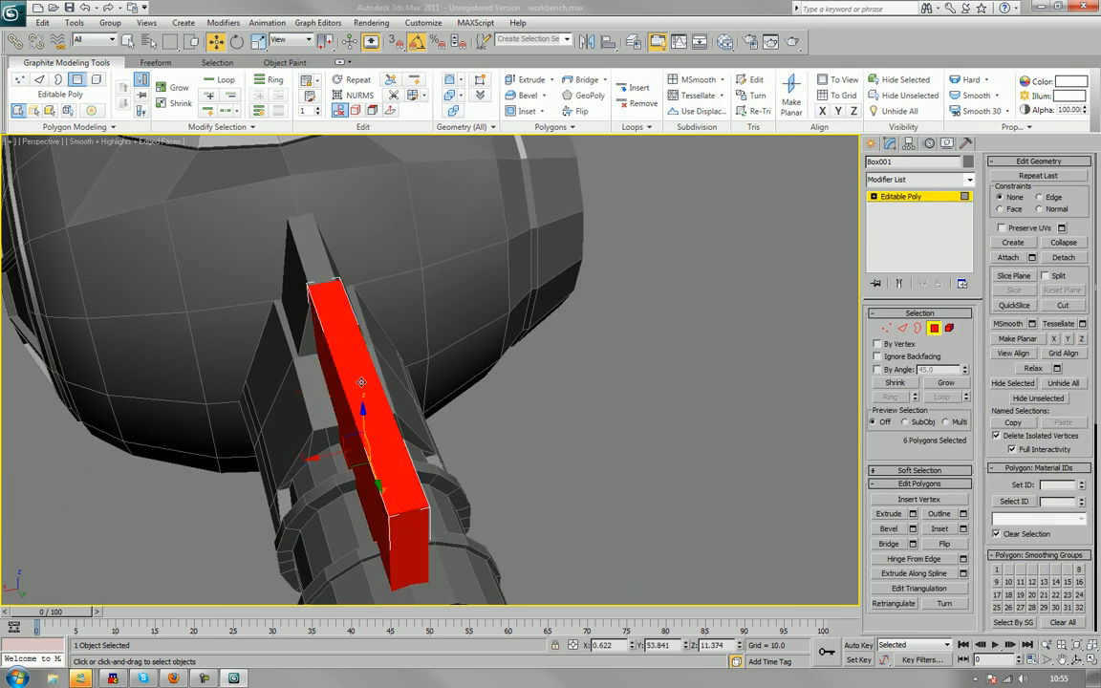
pyautogui.click(238, 43)
pyautogui.click(258, 41)
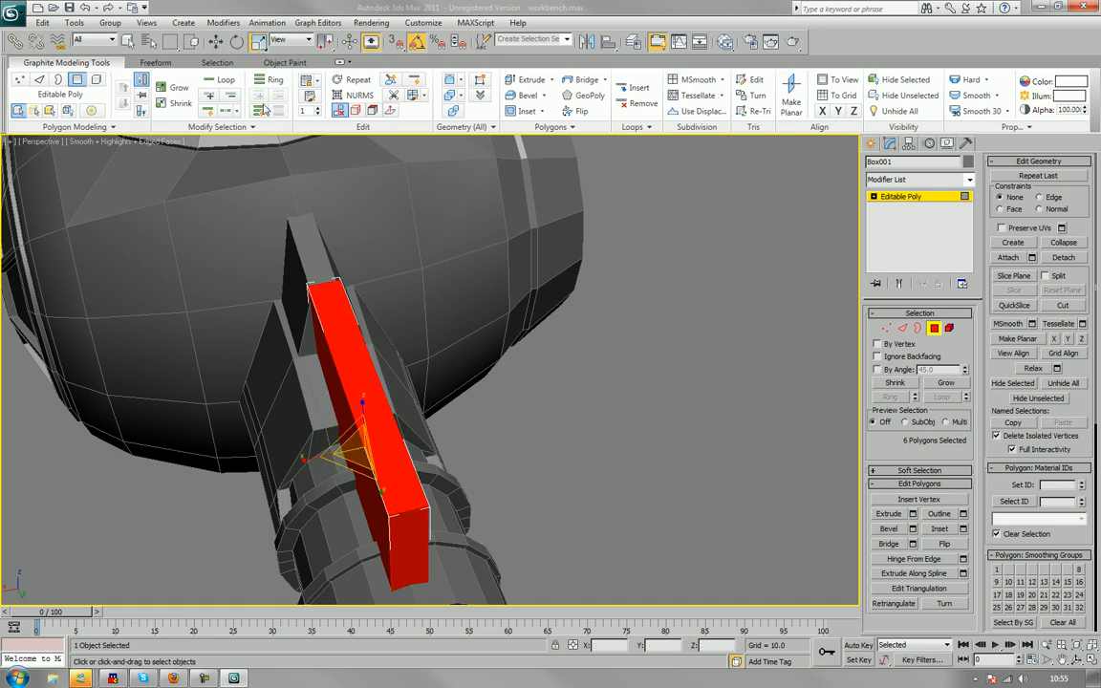
pyautogui.moveTo(304, 456); pyautogui.dragTo(341, 459)
pyautogui.click(585, 422)
# Lower the box's upper hull-side vertices by about 2 units in Z to meet the upper tab's outer edge.
pyautogui.keyDown('alt'); pyautogui.moveTo(585, 422); pyautogui.dragTo(659, 392, button='middle'); pyautogui.keyUp('alt')
pyautogui.moveTo(662, 336); pyautogui.dragTo(598, 342, button='middle')
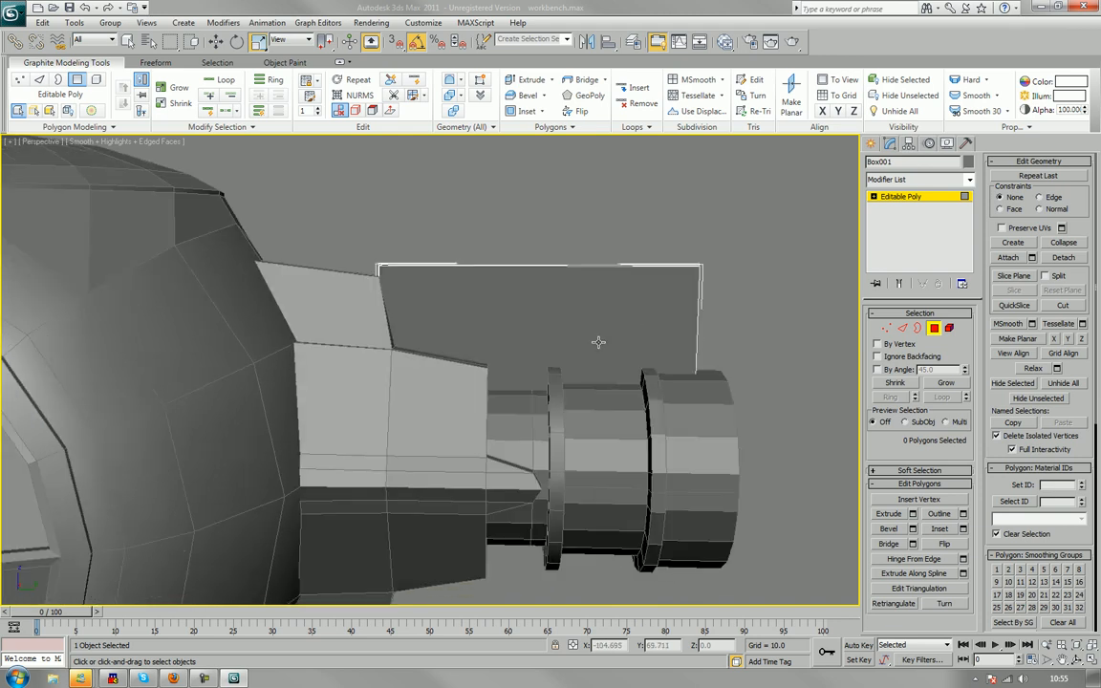
pyautogui.click(886, 329)
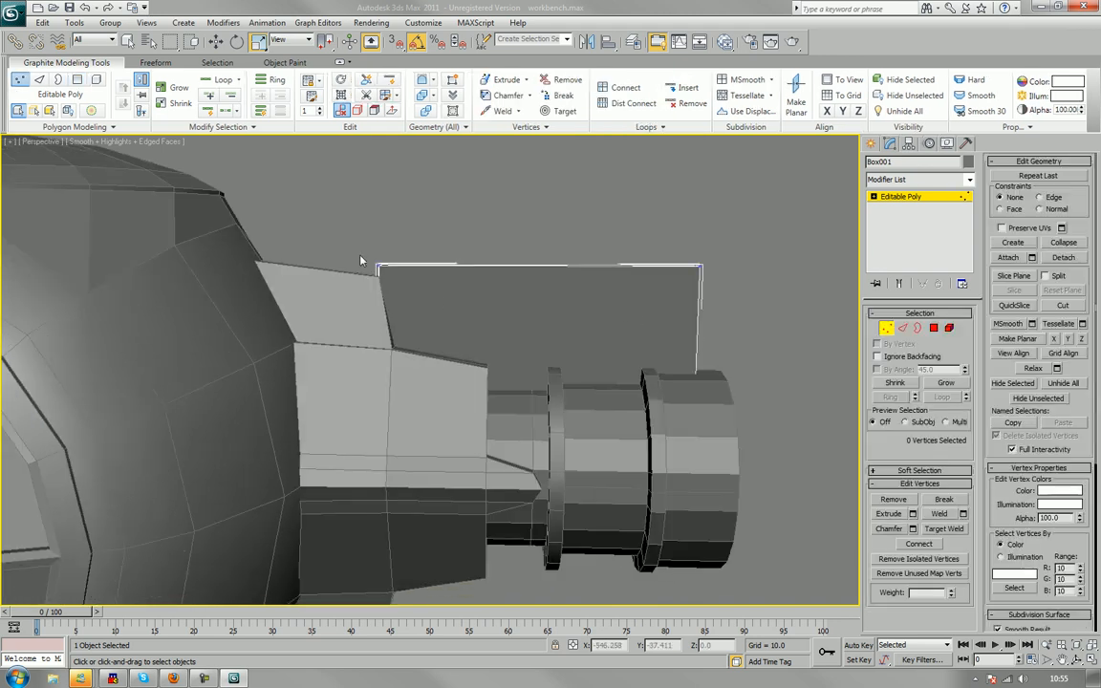
pyautogui.moveTo(389, 292); pyautogui.dragTo(389, 290)
pyautogui.press('w')
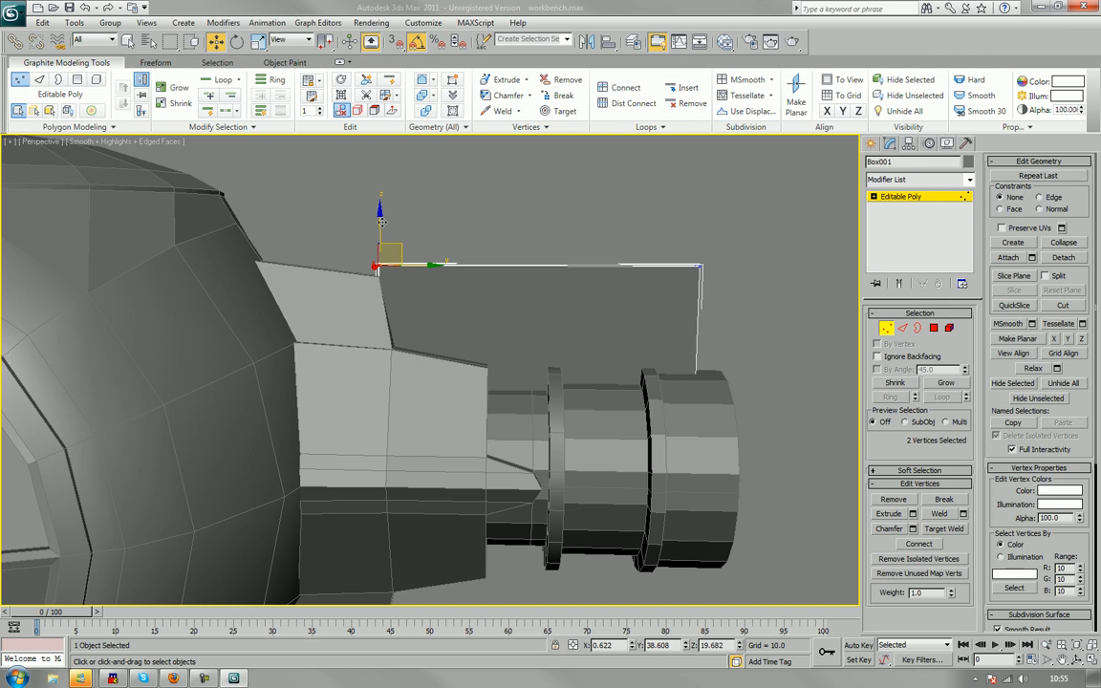
pyautogui.moveTo(379, 216); pyautogui.dragTo(378, 234)
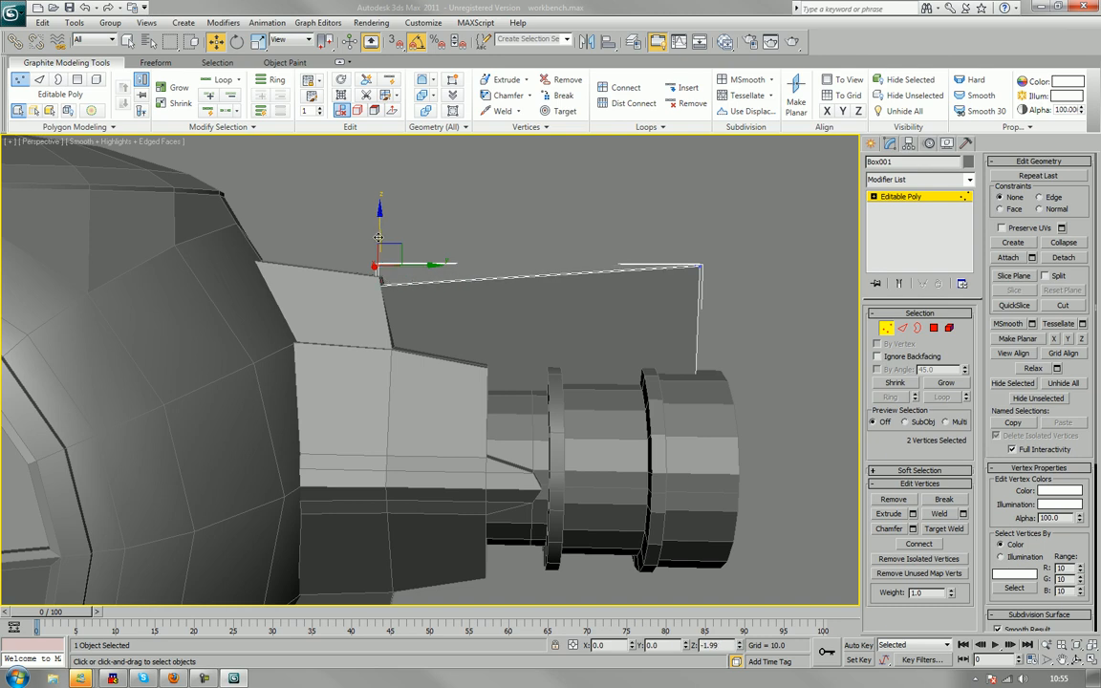
# Pull the box's outer upper vertices inward and down, and move the lower ones to about Y 60.62, Z 8.36 on the cylinder.
pyautogui.moveTo(690, 261); pyautogui.dragTo(598, 315)
pyautogui.moveTo(779, 353); pyautogui.dragTo(600, 491)
pyautogui.moveTo(710, 424); pyautogui.dragTo(623, 369)
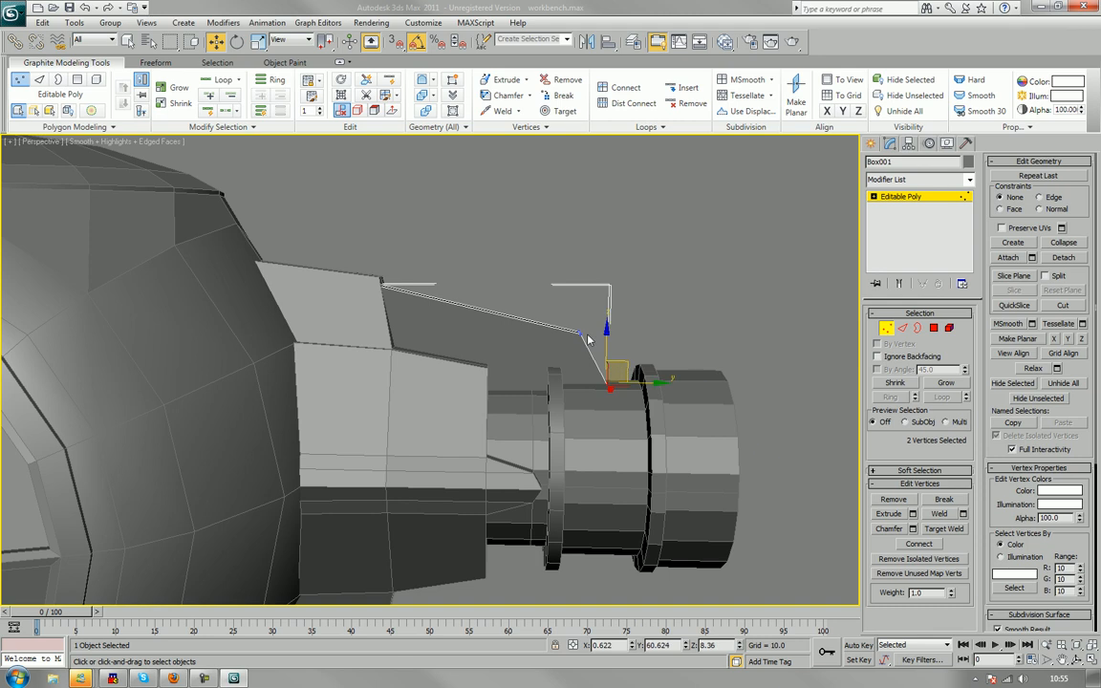
pyautogui.click(608, 298)
# With see-through display on, shift the box's lower hull-side vertices by about 1.39 in Y and 1.42 in Z, restoring solid display.
pyautogui.hotkey('alt', 'x')
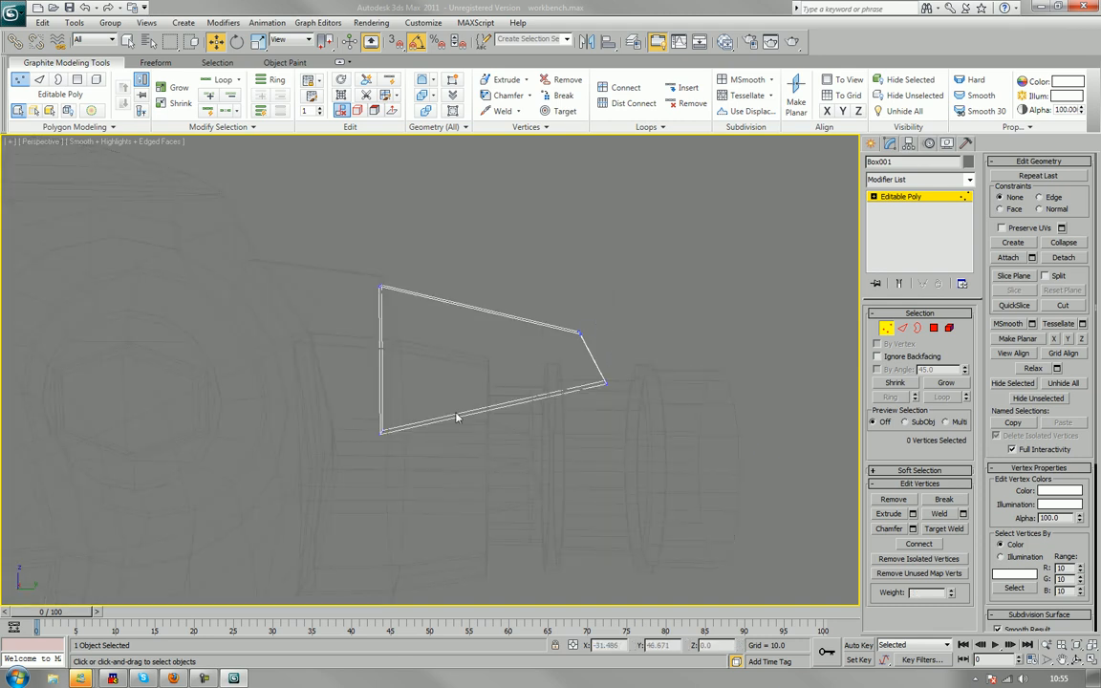
pyautogui.moveTo(406, 455); pyautogui.dragTo(405, 453)
pyautogui.hotkey('alt', 'x')
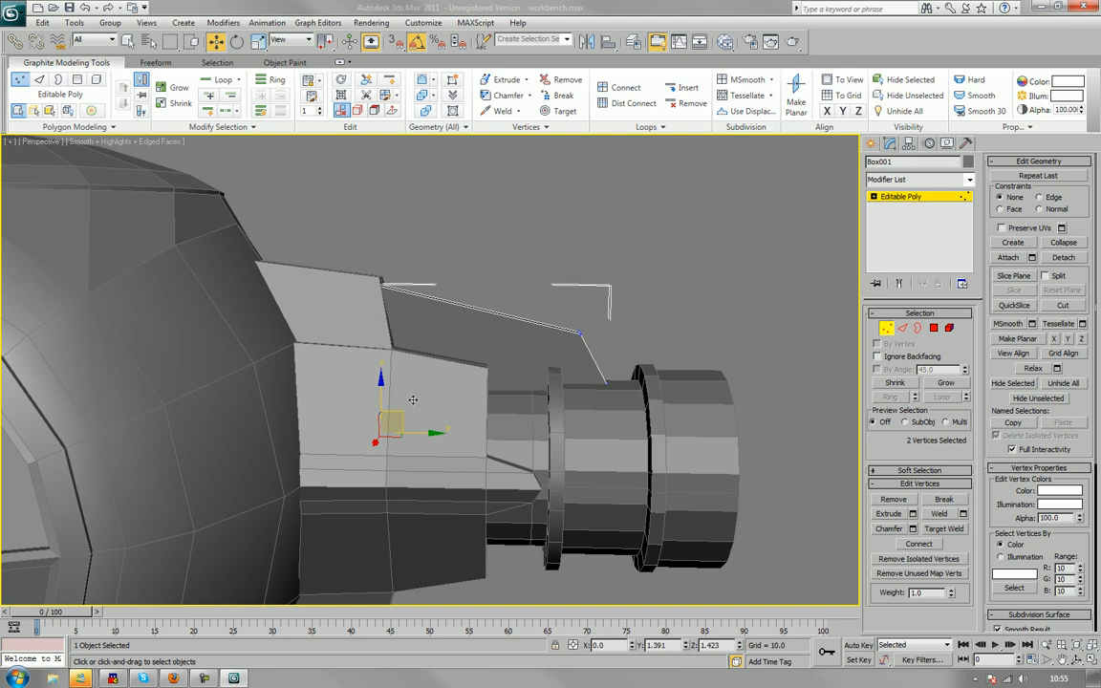
pyautogui.click(632, 213)
# Leave vertex editing and clone the fin with a 180-degree rotation about Y for the connector's underside.
pyautogui.scroll(-5, 615, 246)
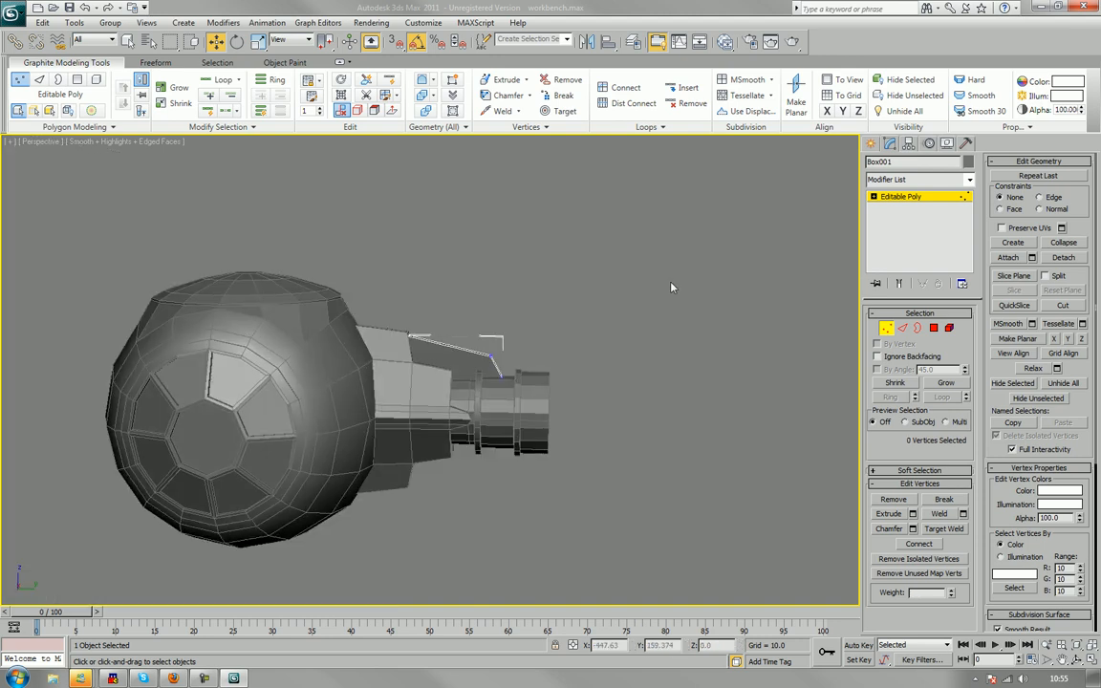
pyautogui.keyDown('alt'); pyautogui.moveTo(603, 253); pyautogui.dragTo(622, 309, button='middle'); pyautogui.keyUp('alt')
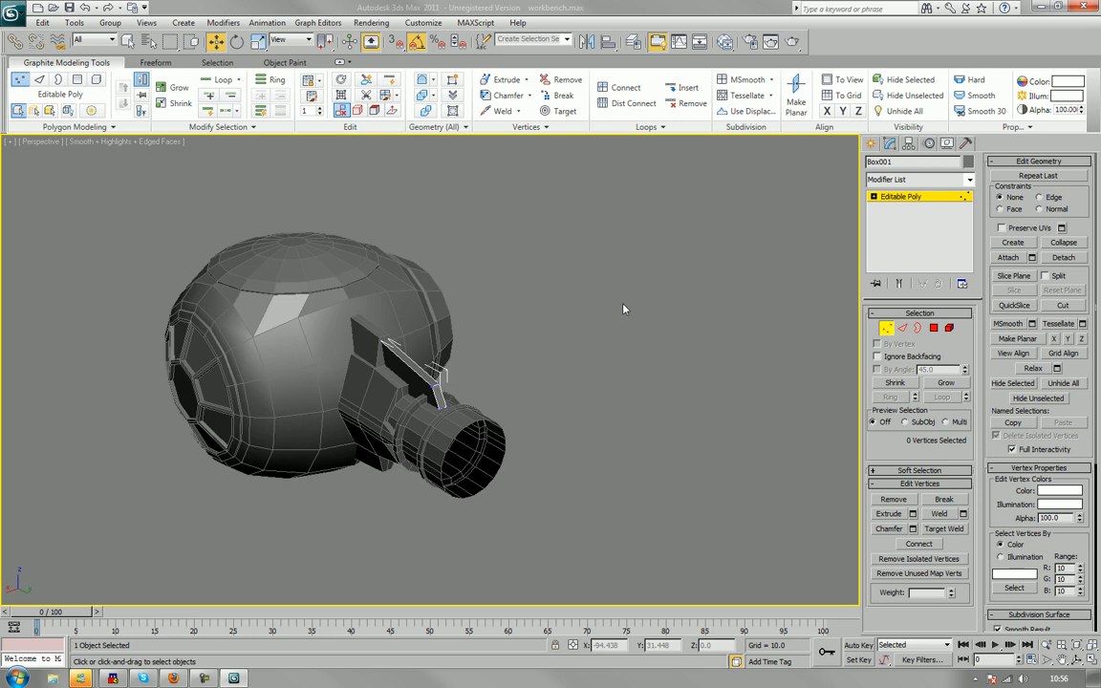
pyautogui.click(887, 332)
pyautogui.click(610, 386)
pyautogui.keyDown('alt'); pyautogui.moveTo(610, 386); pyautogui.dragTo(463, 358, button='middle'); pyautogui.keyUp('alt')
pyautogui.click(449, 359)
pyautogui.press('e')
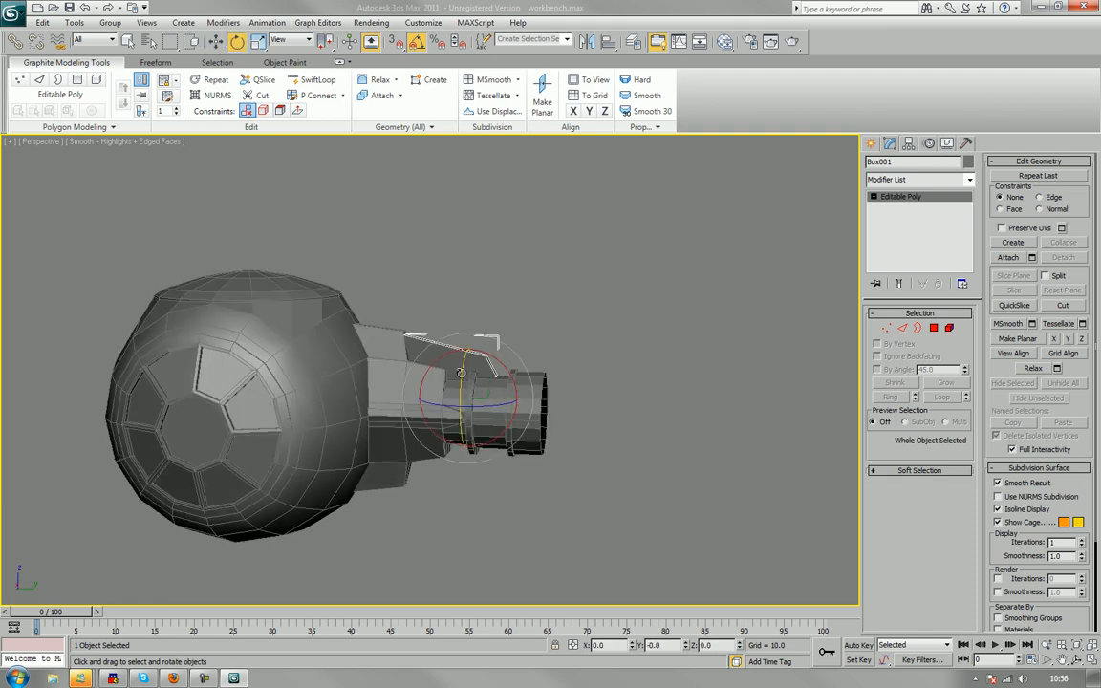
pyautogui.keyDown('shift'); pyautogui.moveTo(459, 427); pyautogui.dragTo(538, 440); pyautogui.keyUp('shift')
pyautogui.click(552, 397)
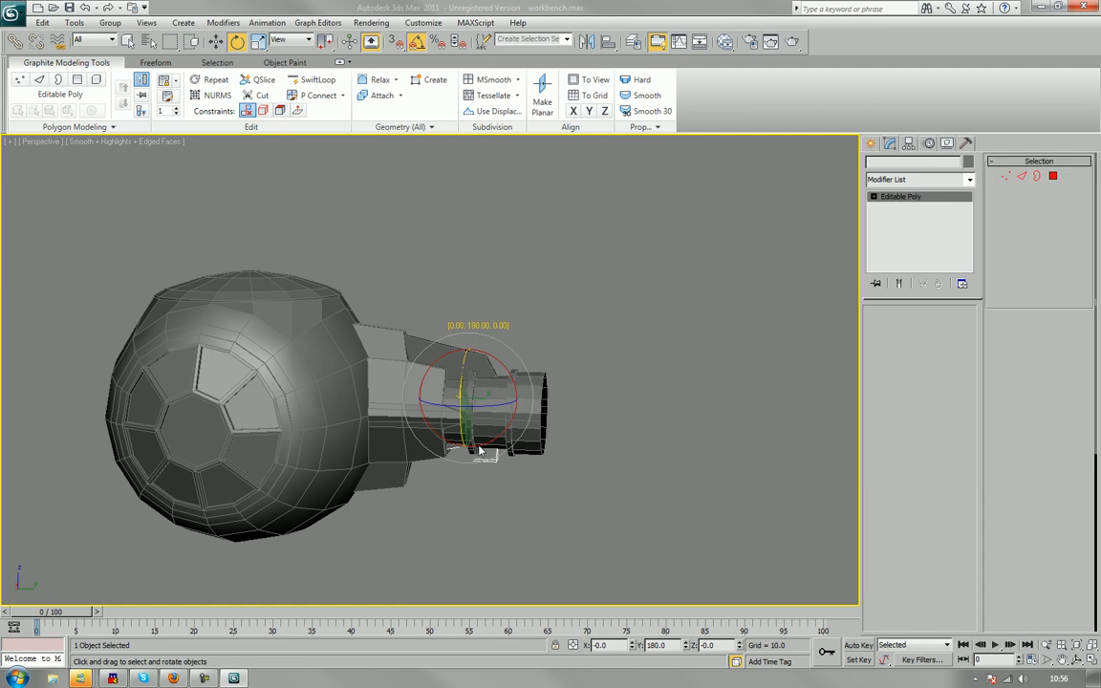
# Lower the rotated fin clone along Z to the underside of the connector cylinder and deselect it.
pyautogui.keyDown('alt'); pyautogui.moveTo(553, 397); pyautogui.dragTo(491, 433, button='middle'); pyautogui.keyUp('alt')
pyautogui.scroll(8, 493, 433)
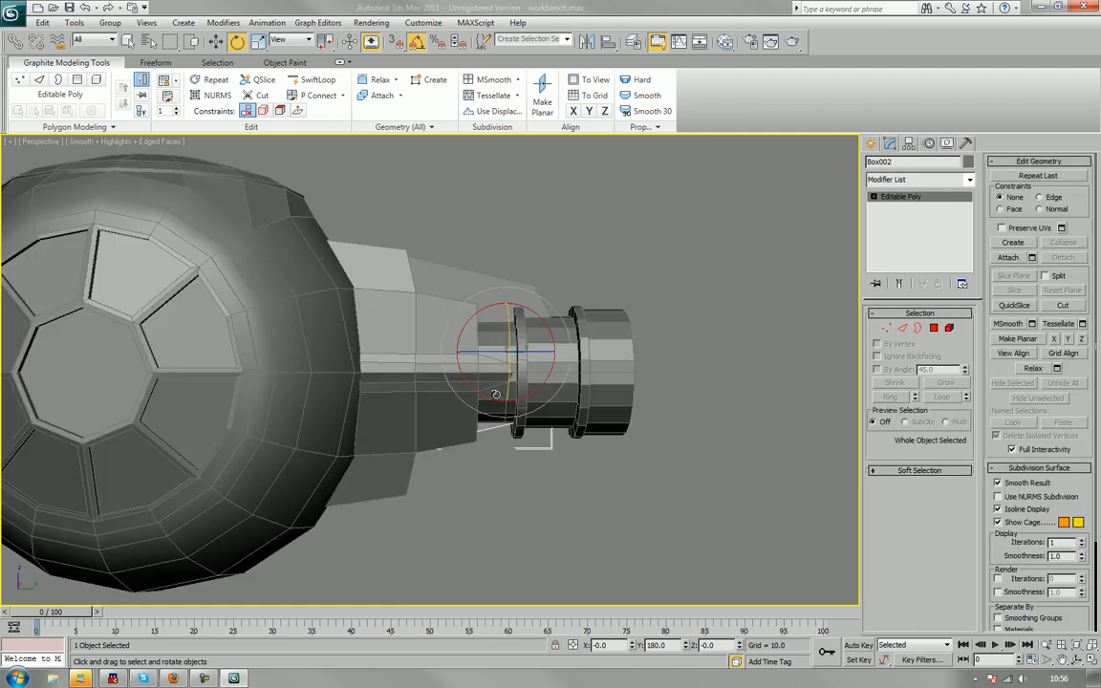
pyautogui.press('w')
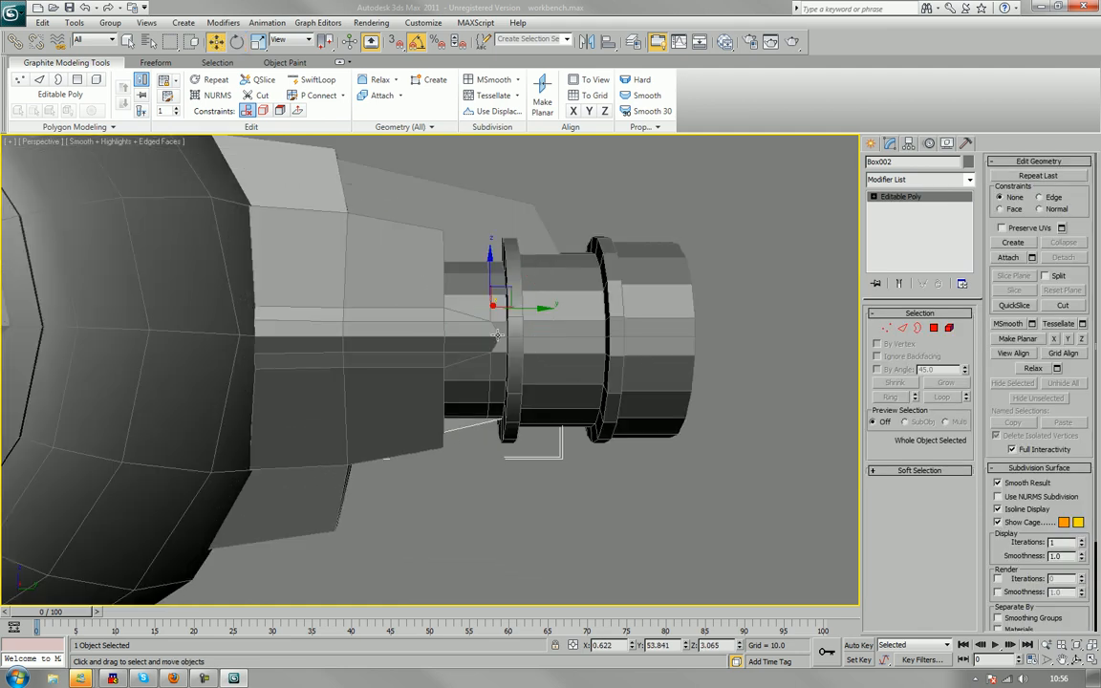
pyautogui.moveTo(491, 277); pyautogui.dragTo(472, 331)
pyautogui.click(616, 503)
pyautogui.scroll(-5, 694, 437)
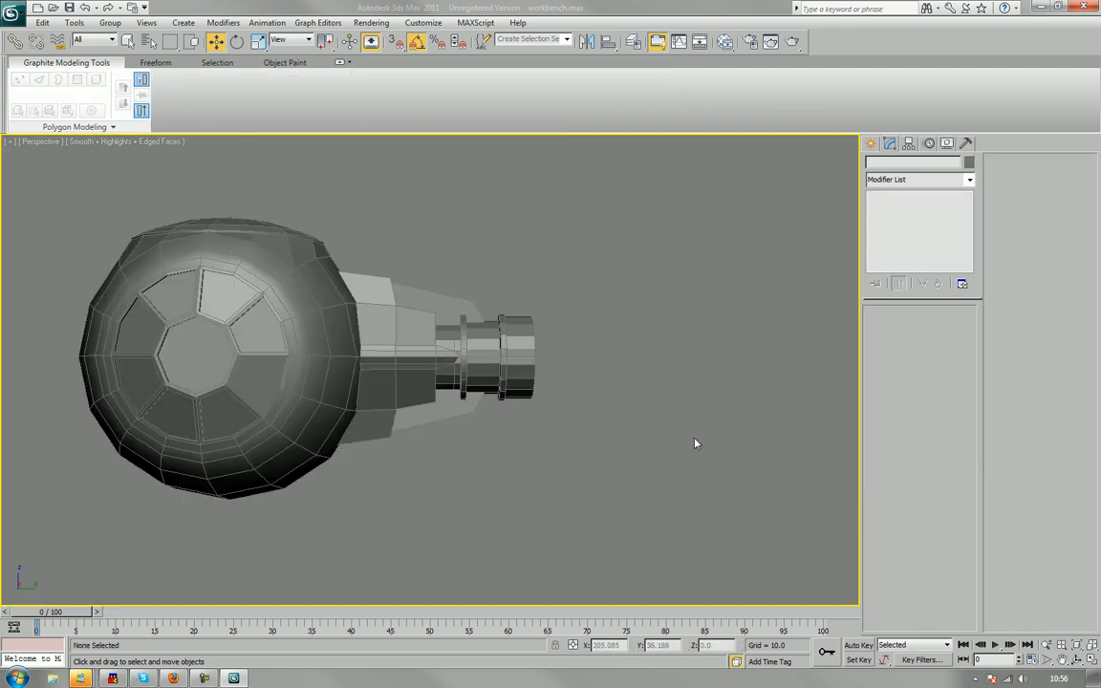
# Turn off the edge display to inspect the connector, then unhide all hidden objects to bring back the wing.
pyautogui.moveTo(562, 385); pyautogui.dragTo(551, 409, button='middle')
pyautogui.press('F4')
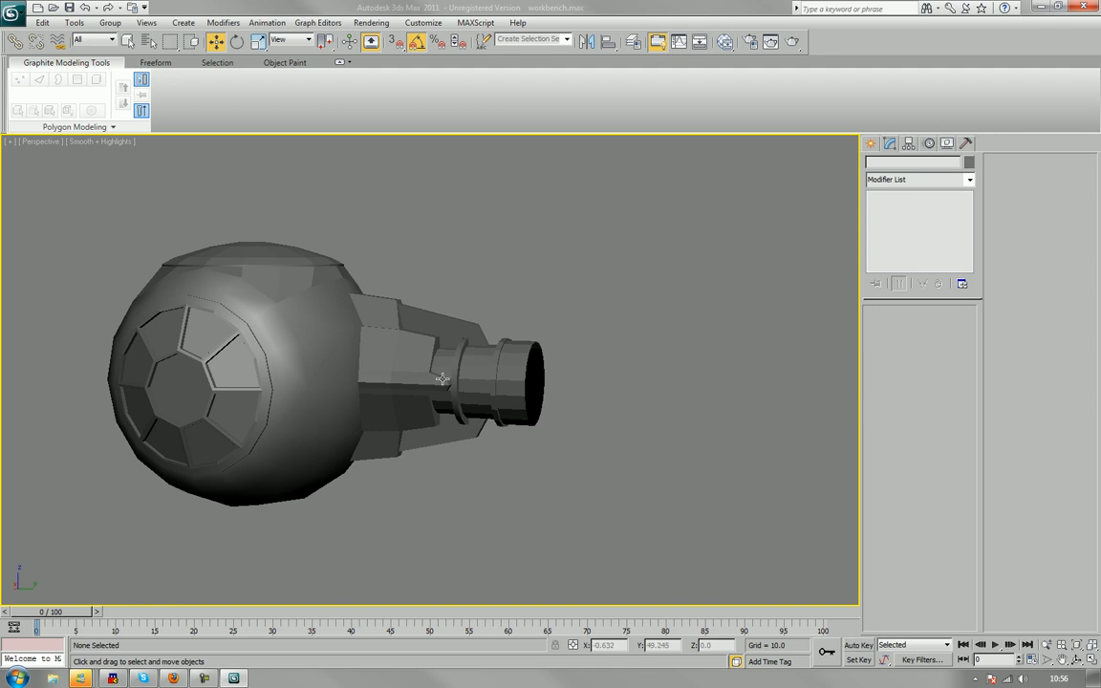
pyautogui.keyDown('alt'); pyautogui.moveTo(501, 396); pyautogui.dragTo(499, 363, button='middle'); pyautogui.keyUp('alt')
pyautogui.scroll(6, 582, 379)
pyautogui.click(560, 384)
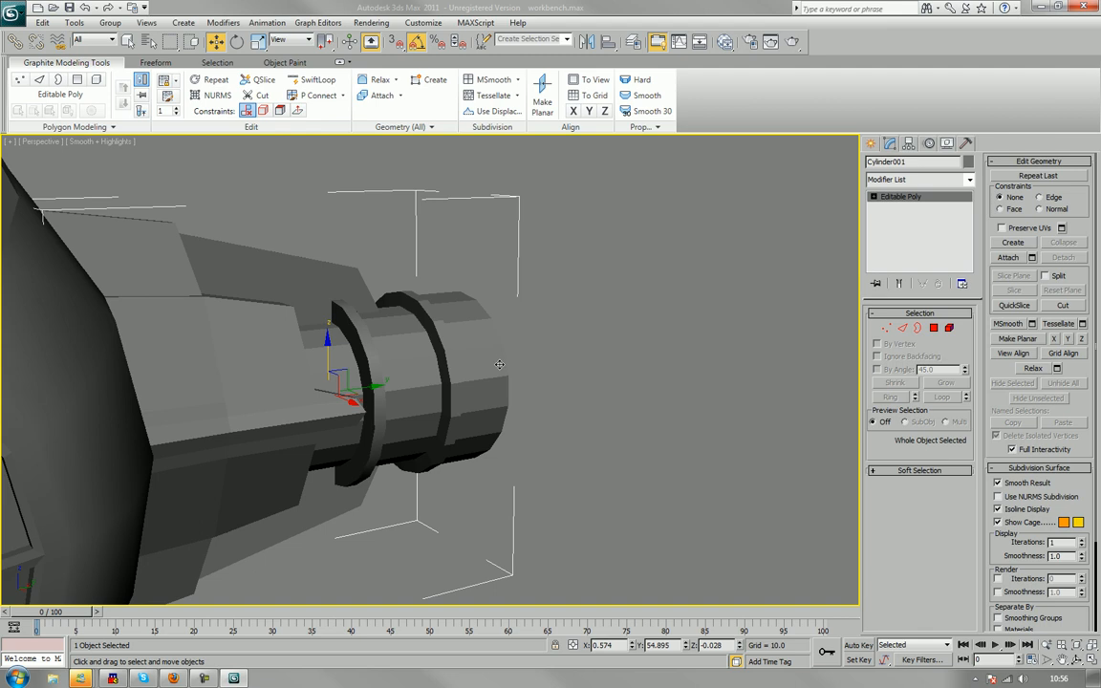
pyautogui.scroll(-4, 511, 364)
pyautogui.rightClick(529, 355)
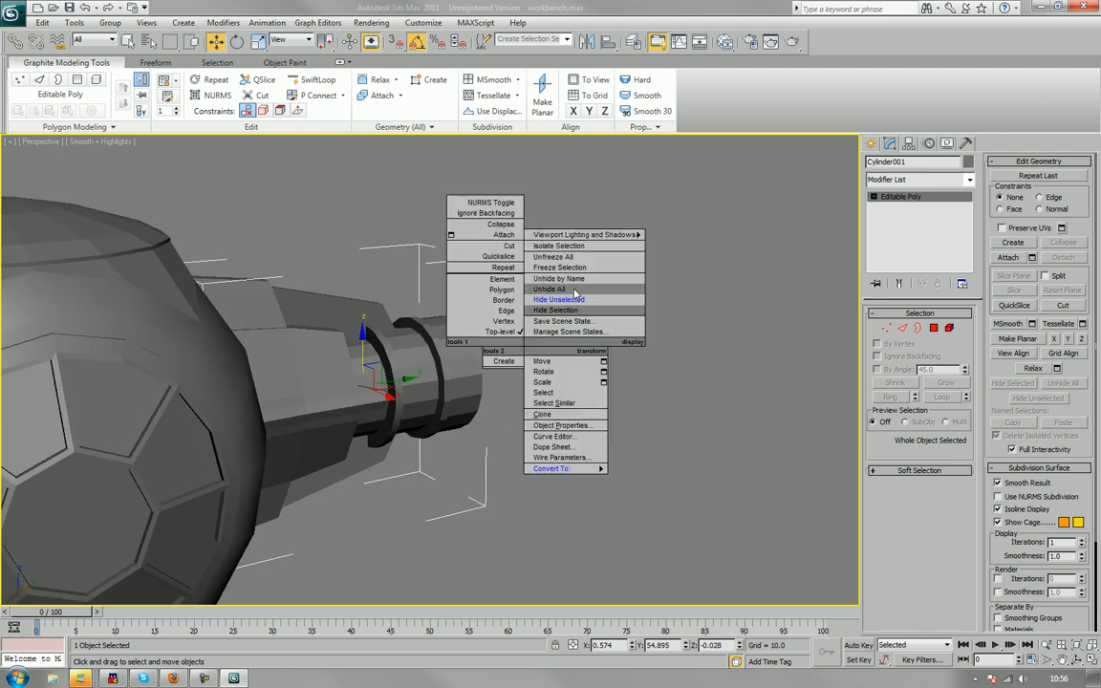
pyautogui.click(526, 265)
pyautogui.scroll(-5, 631, 399)
pyautogui.keyDown('alt'); pyautogui.moveTo(632, 398); pyautogui.dragTo(583, 386, button='middle'); pyautogui.keyUp('alt')
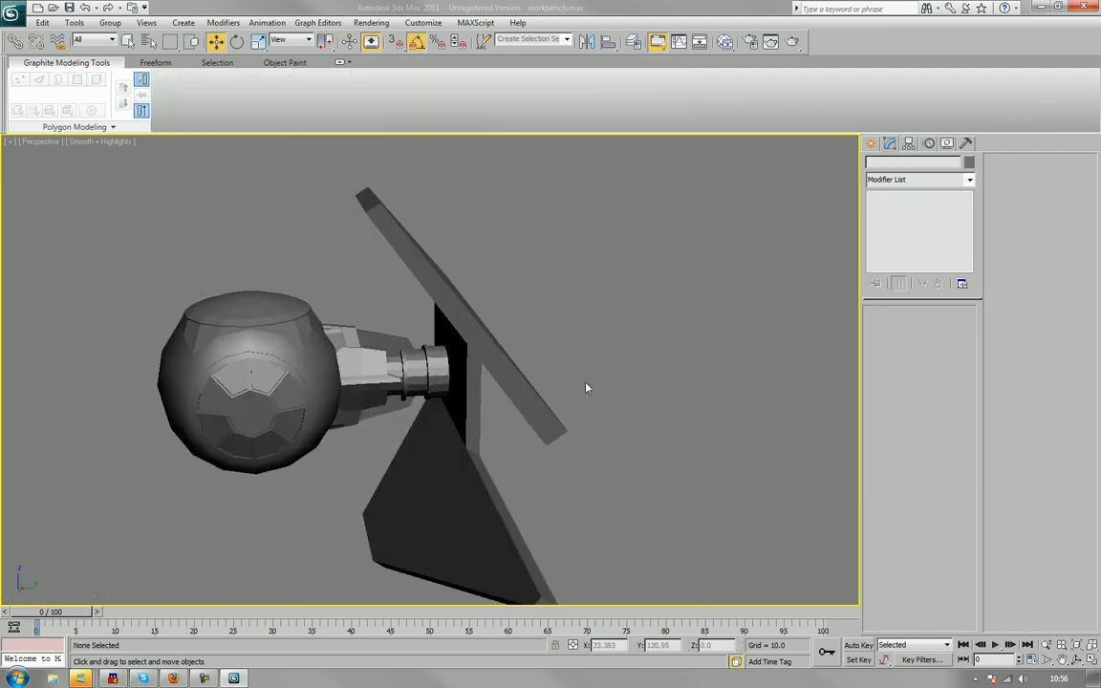
# Move the wing slightly outward along Y, clear of the connector cylinder's end, and deselect it.
pyautogui.click(467, 396)
pyautogui.keyDown('alt'); pyautogui.moveTo(467, 395); pyautogui.dragTo(447, 381, button='middle'); pyautogui.keyUp('alt')
pyautogui.moveTo(485, 375); pyautogui.dragTo(498, 370)
pyautogui.click(637, 372)
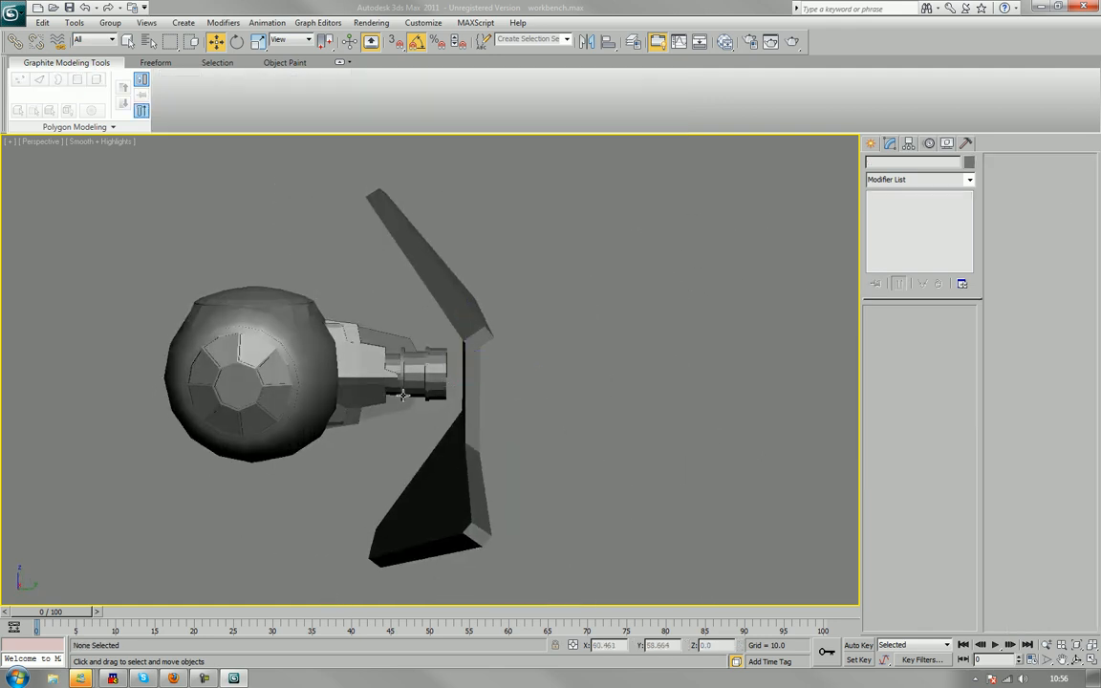
# Show edged faces and create a thin box with AutoGrid on the wing's inner face, behind the connector cylinder.
pyautogui.keyDown('alt'); pyautogui.moveTo(637, 372); pyautogui.dragTo(379, 297, button='middle'); pyautogui.keyUp('alt')
pyautogui.press('F4')
pyautogui.scroll(5, 468, 384)
pyautogui.scroll(3, 429, 369)
pyautogui.click(456, 311)
pyautogui.scroll(-2, 342, 312)
pyautogui.scroll(2, 342, 312)
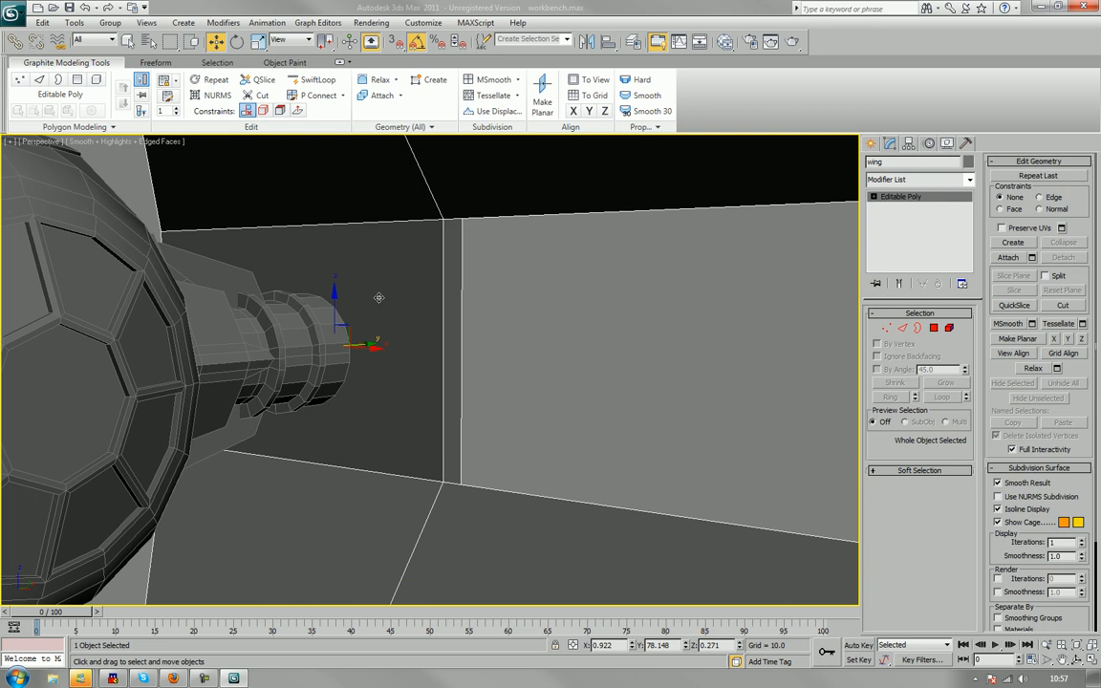
pyautogui.click(870, 143)
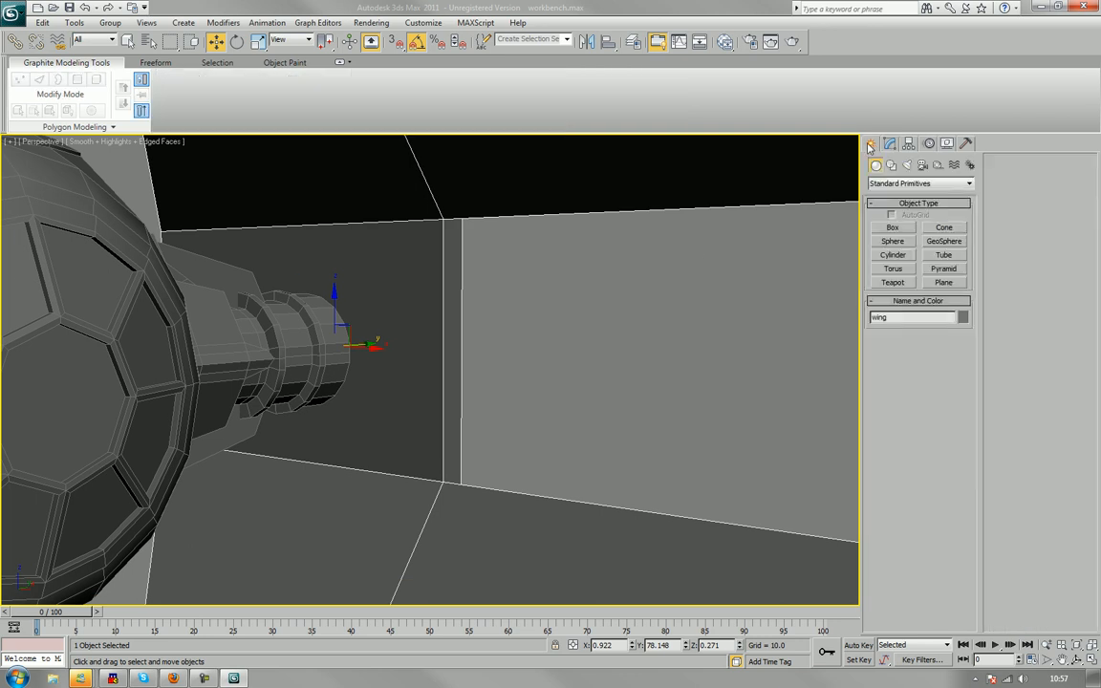
pyautogui.click(894, 228)
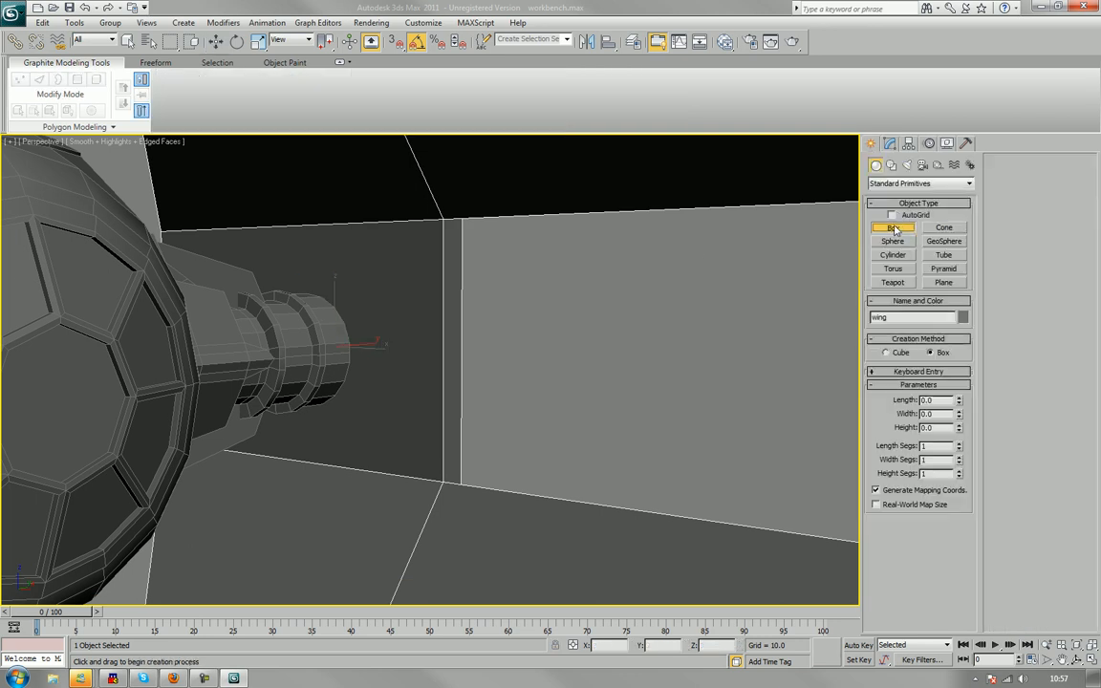
pyautogui.click(891, 215)
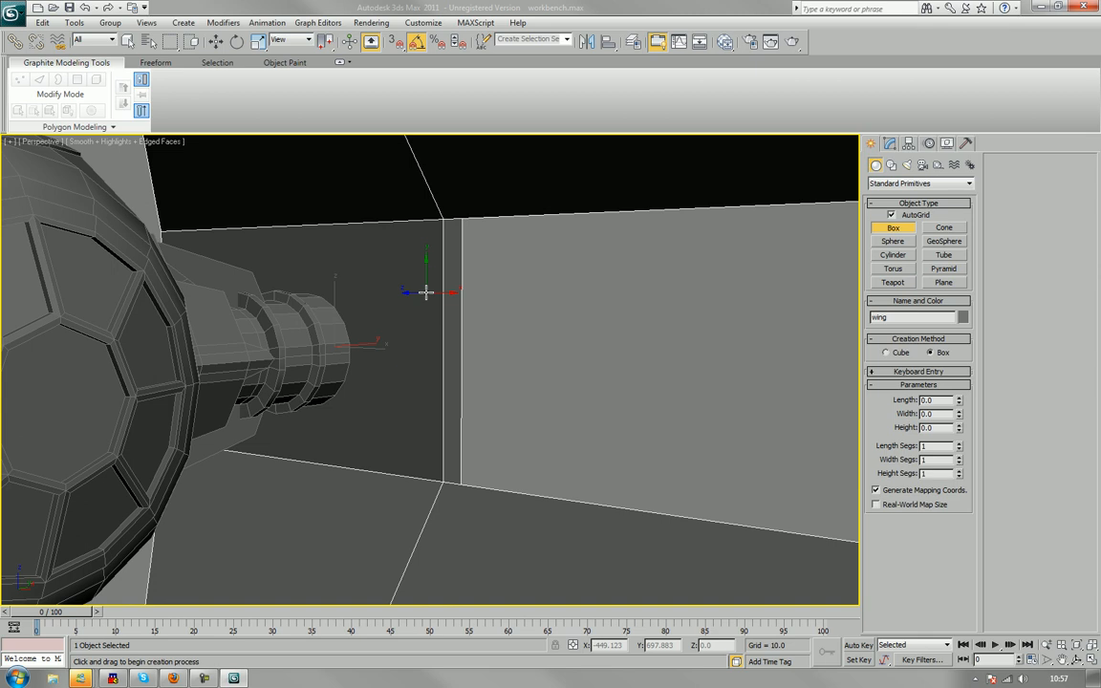
pyautogui.moveTo(426, 289); pyautogui.dragTo(266, 438)
pyautogui.click(259, 444)
pyautogui.press('w')
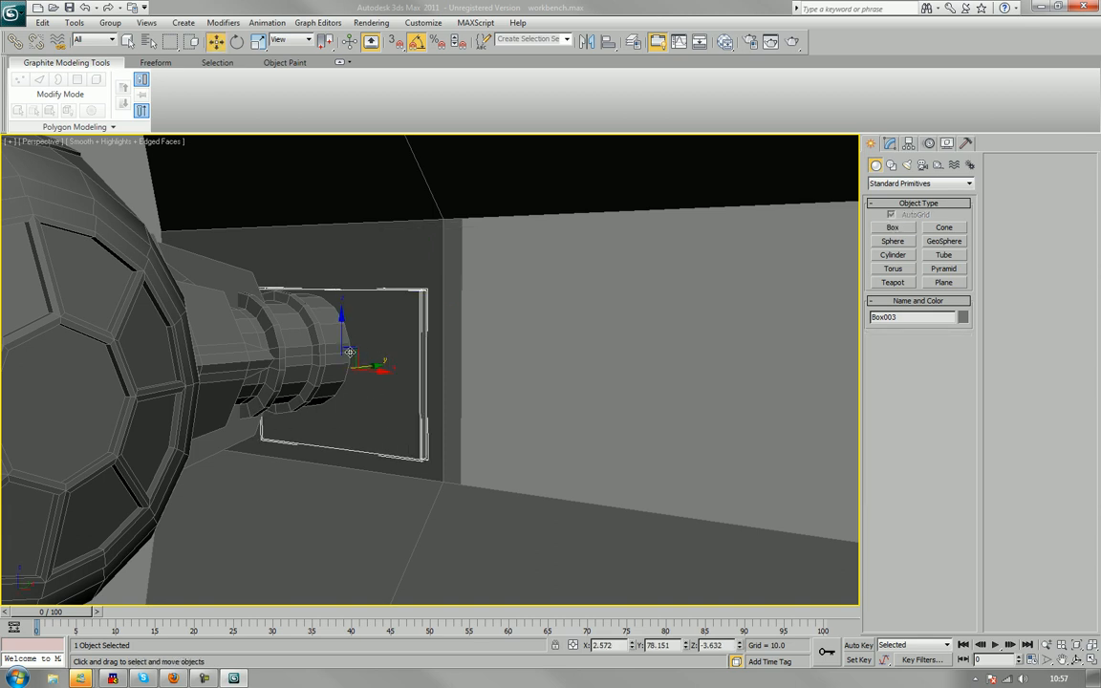
# Move the thin box to about X 5.13, Z -1.36 on the wing's face and convert it to Editable Poly.
pyautogui.keyDown('alt'); pyautogui.moveTo(365, 347); pyautogui.dragTo(350, 352, button='middle'); pyautogui.keyUp('alt')
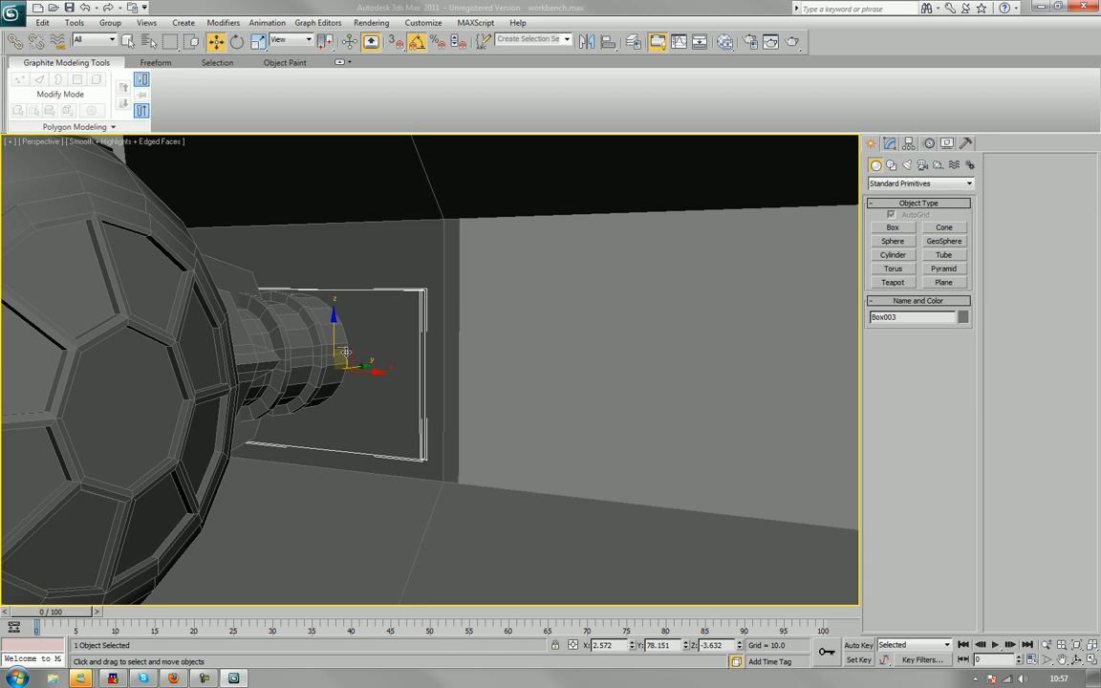
pyautogui.moveTo(350, 353); pyautogui.dragTo(363, 339)
pyautogui.moveTo(393, 337)
pyautogui.keyDown('alt'); pyautogui.mouseDown(button='middle')
pyautogui.moveTo(459, 367)
pyautogui.moveTo(425, 373)
pyautogui.moveTo(399, 361)
pyautogui.moveTo(412, 347)
pyautogui.moveTo(403, 364)
pyautogui.moveTo(400, 345)
pyautogui.mouseUp(button='middle'); pyautogui.keyUp('alt')
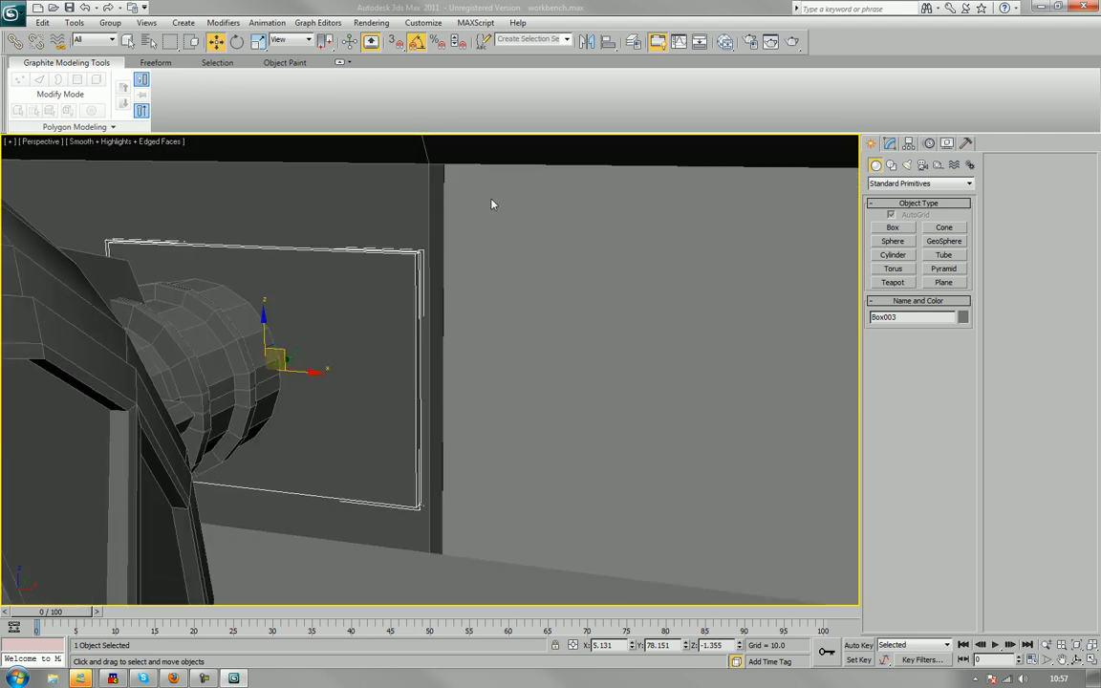
pyautogui.rightClick(376, 314)
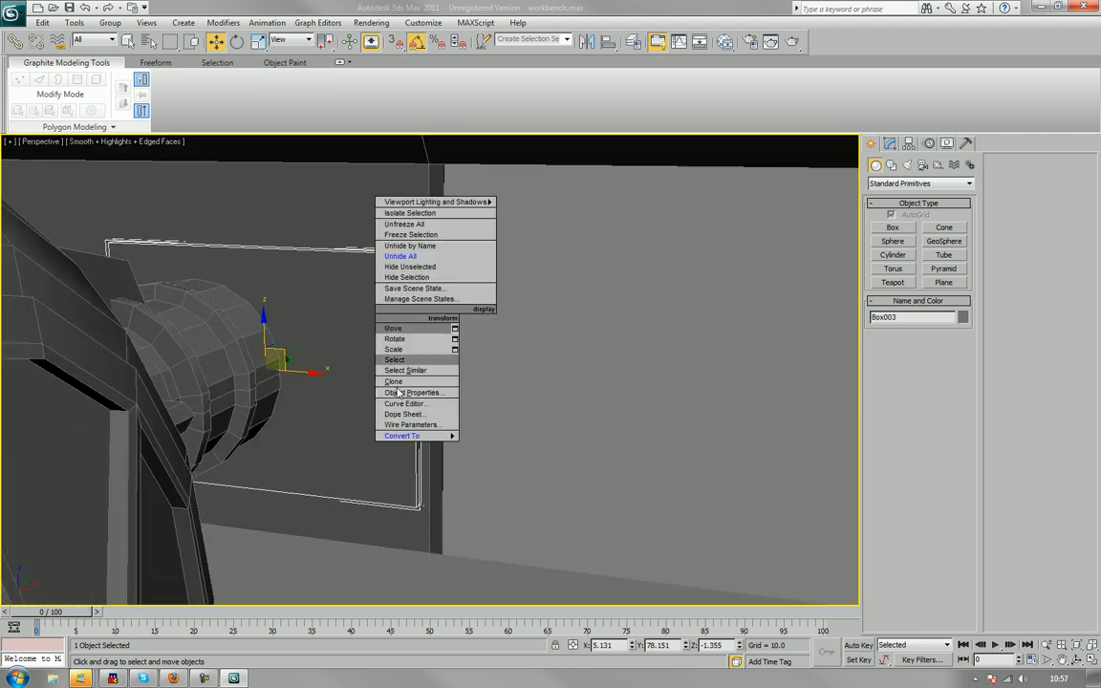
pyautogui.moveTo(421, 436)
pyautogui.keyDown('alt'); pyautogui.moveTo(375, 372); pyautogui.dragTo(381, 386, button='middle'); pyautogui.keyUp('alt')
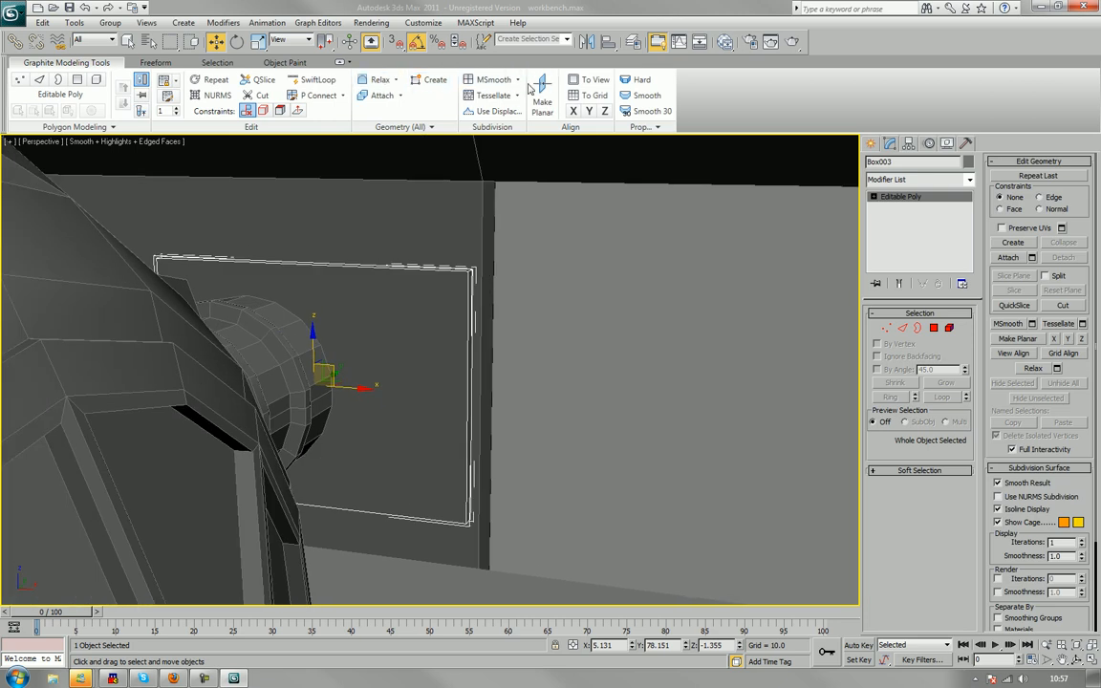
# Add two horizontal and two vertical edge loops across the plate with SwiftLoop.
pyautogui.click(316, 79)
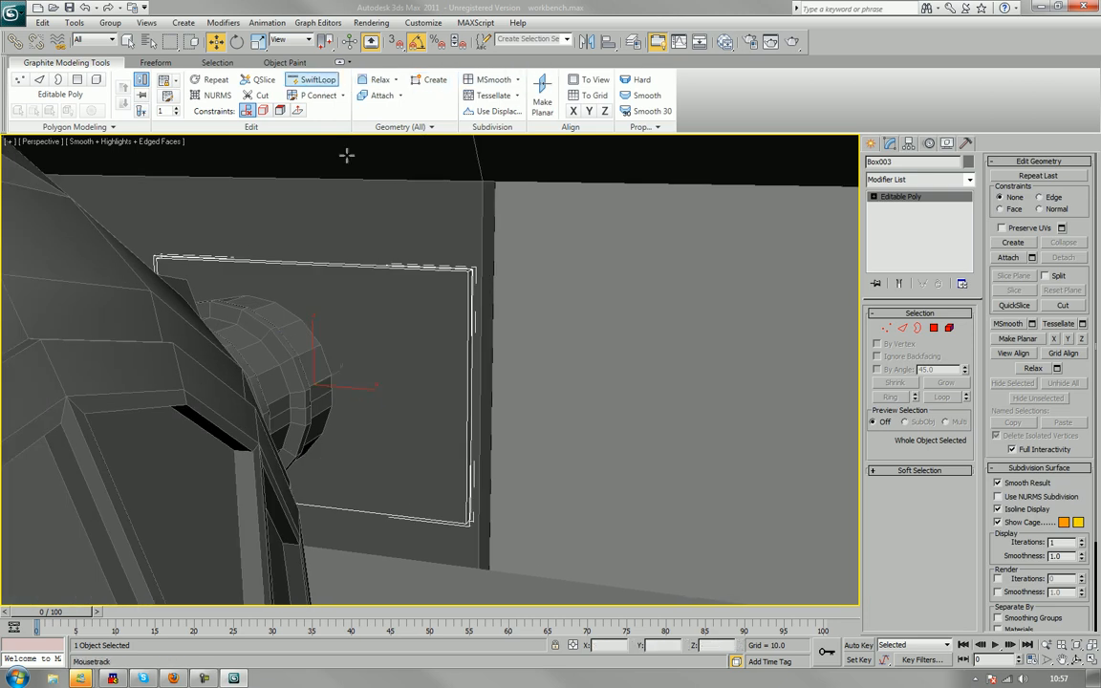
pyautogui.click(468, 335)
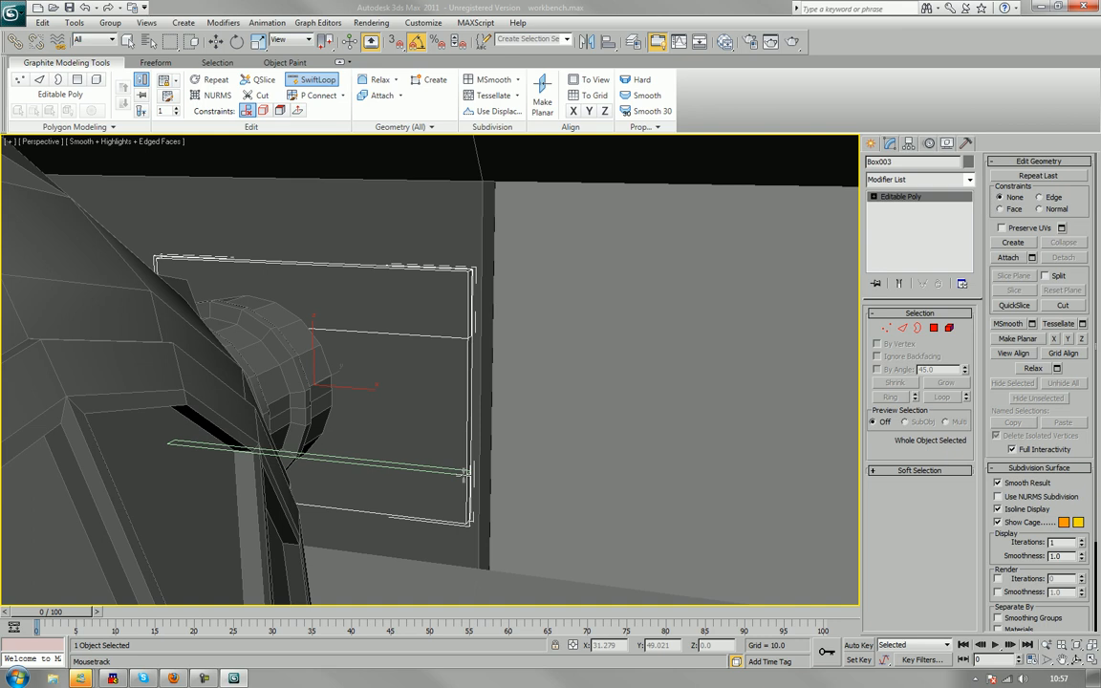
pyautogui.click(453, 465)
pyautogui.click(369, 333)
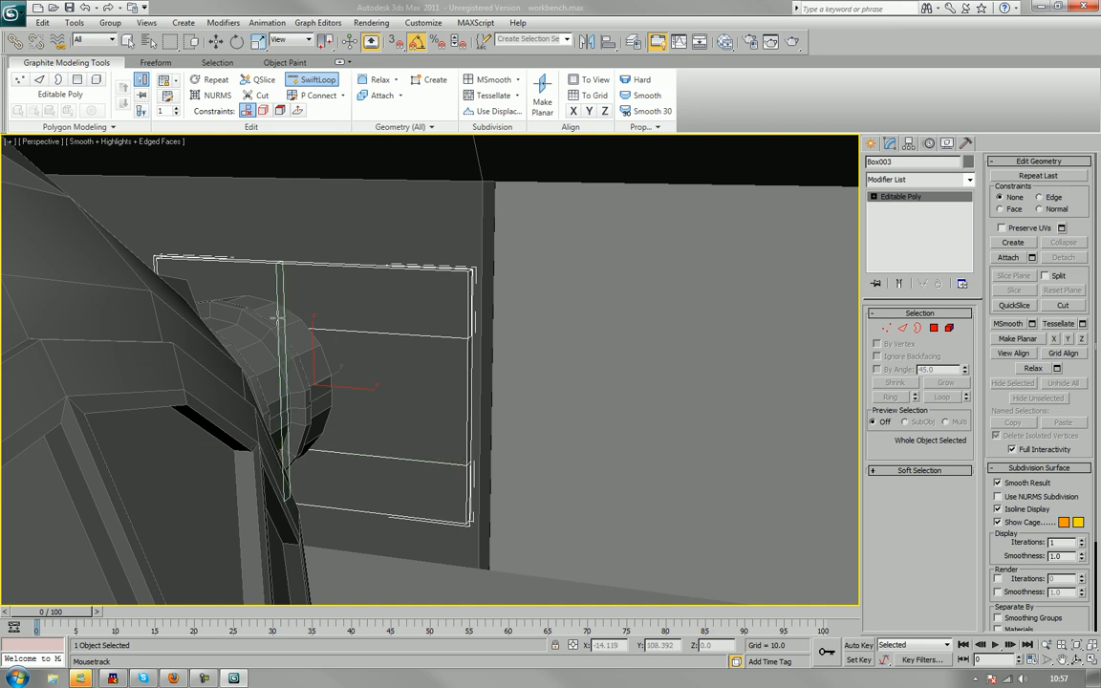
pyautogui.click(260, 334)
pyautogui.press('w')
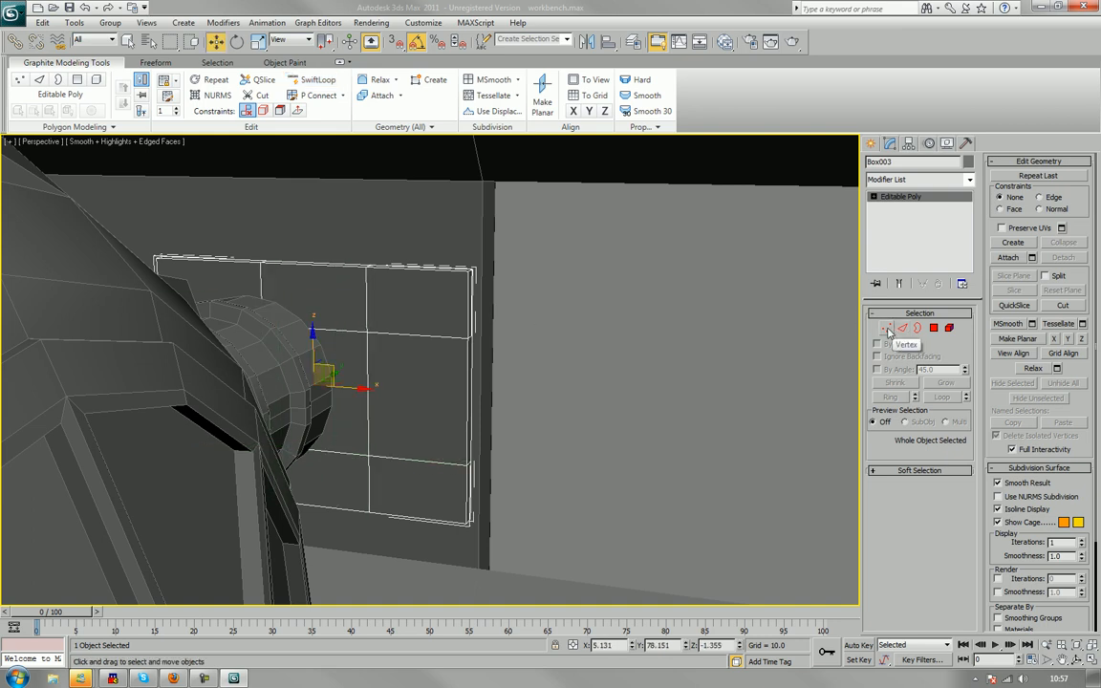
# Bevel one end of the plate by moving its upper and lower corner vertices inward to about X 16.15.
pyautogui.click(887, 329)
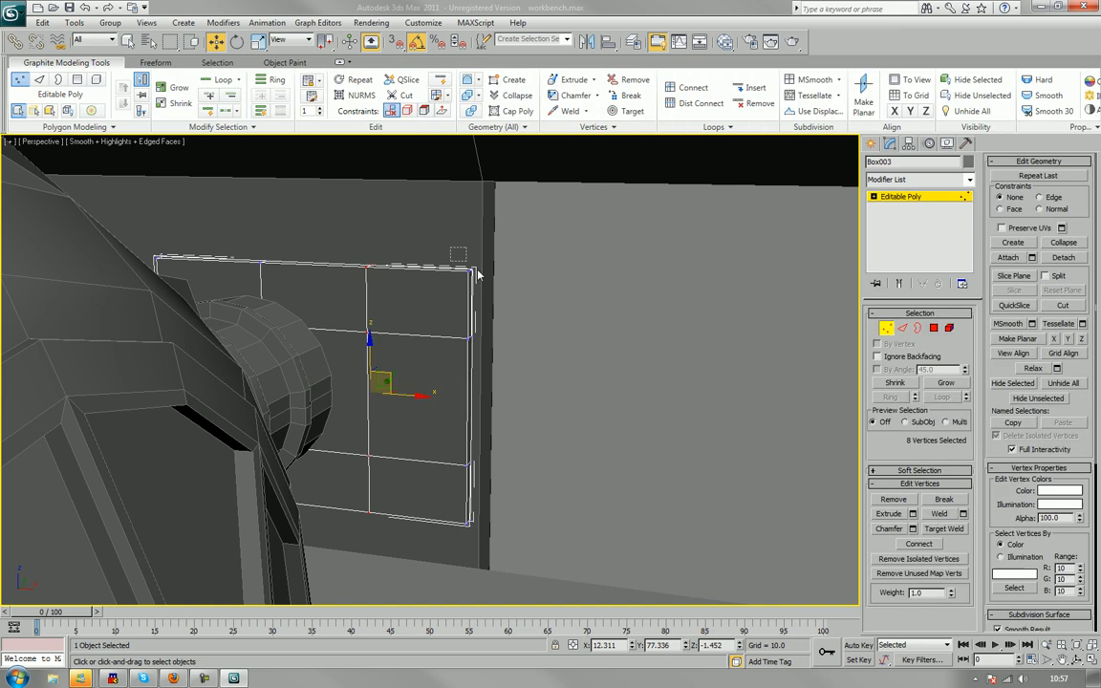
pyautogui.moveTo(497, 285); pyautogui.dragTo(498, 285)
pyautogui.keyDown('ctrl'); pyautogui.moveTo(511, 495); pyautogui.dragTo(486, 546); pyautogui.keyUp('ctrl')
pyautogui.moveTo(497, 402); pyautogui.dragTo(449, 399)
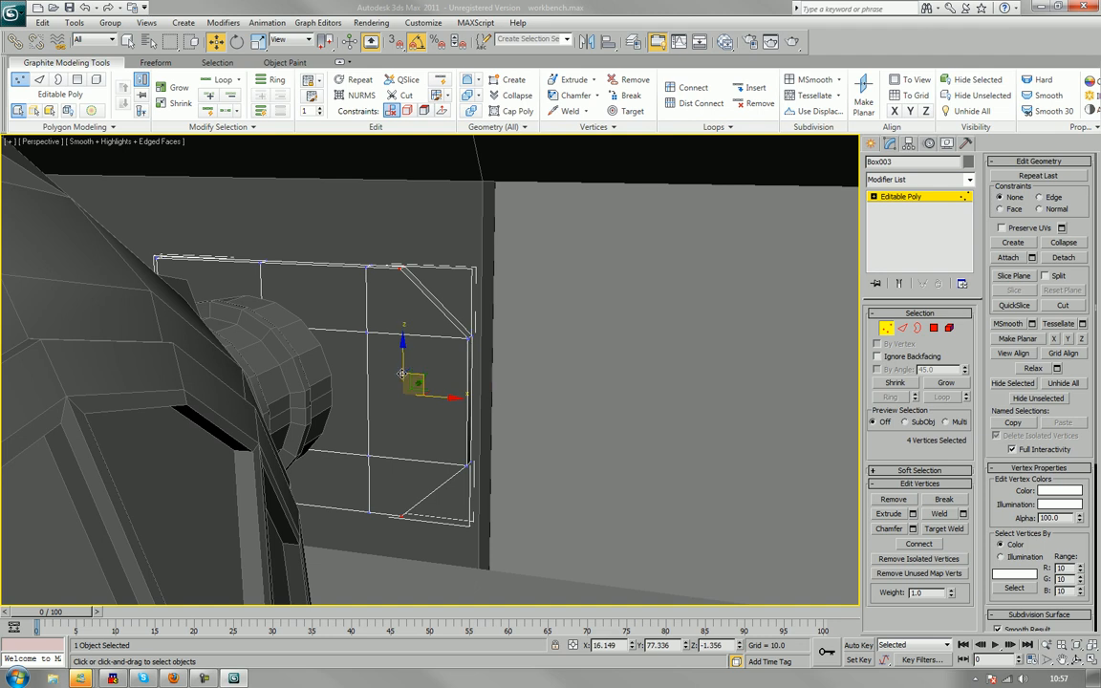
# Scale the eight vertices at the plate's opposite end down in Z to narrow that end.
pyautogui.keyDown('alt'); pyautogui.moveTo(405, 393); pyautogui.dragTo(511, 322, button='middle'); pyautogui.keyUp('alt')
pyautogui.keyDown('alt'); pyautogui.moveTo(530, 366); pyautogui.dragTo(622, 370, button='middle'); pyautogui.keyUp('alt')
pyautogui.keyDown('alt'); pyautogui.moveTo(339, 413); pyautogui.dragTo(346, 278, button='middle'); pyautogui.keyUp('alt')
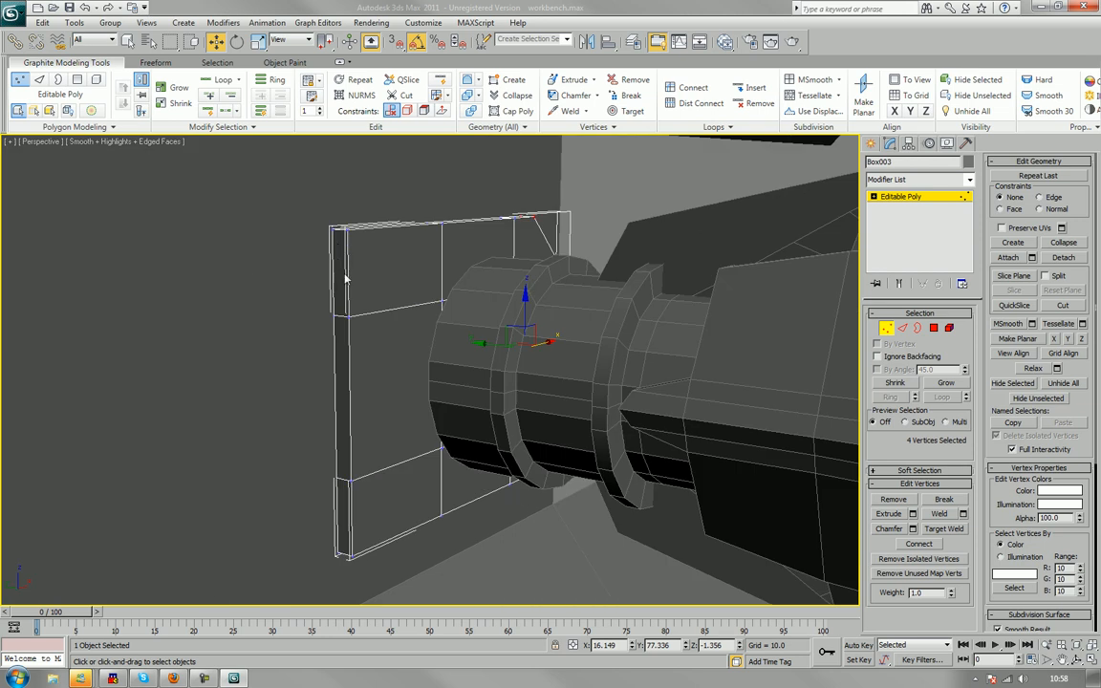
pyautogui.moveTo(272, 191); pyautogui.dragTo(372, 586)
pyautogui.press('r')
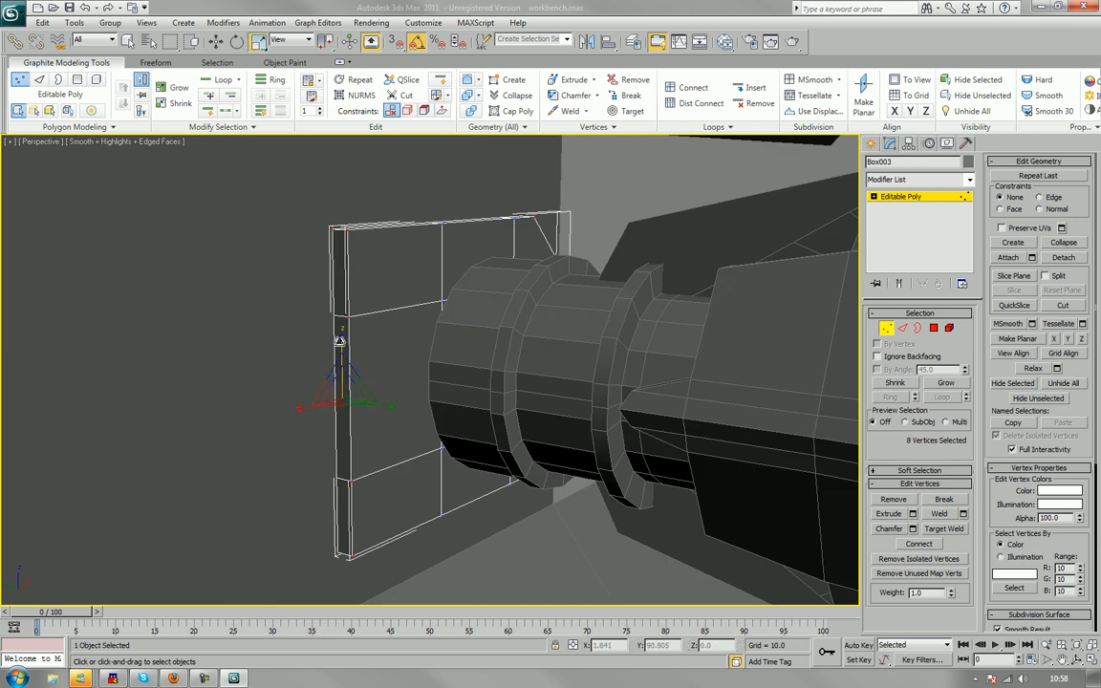
pyautogui.moveTo(341, 339); pyautogui.dragTo(341, 380)
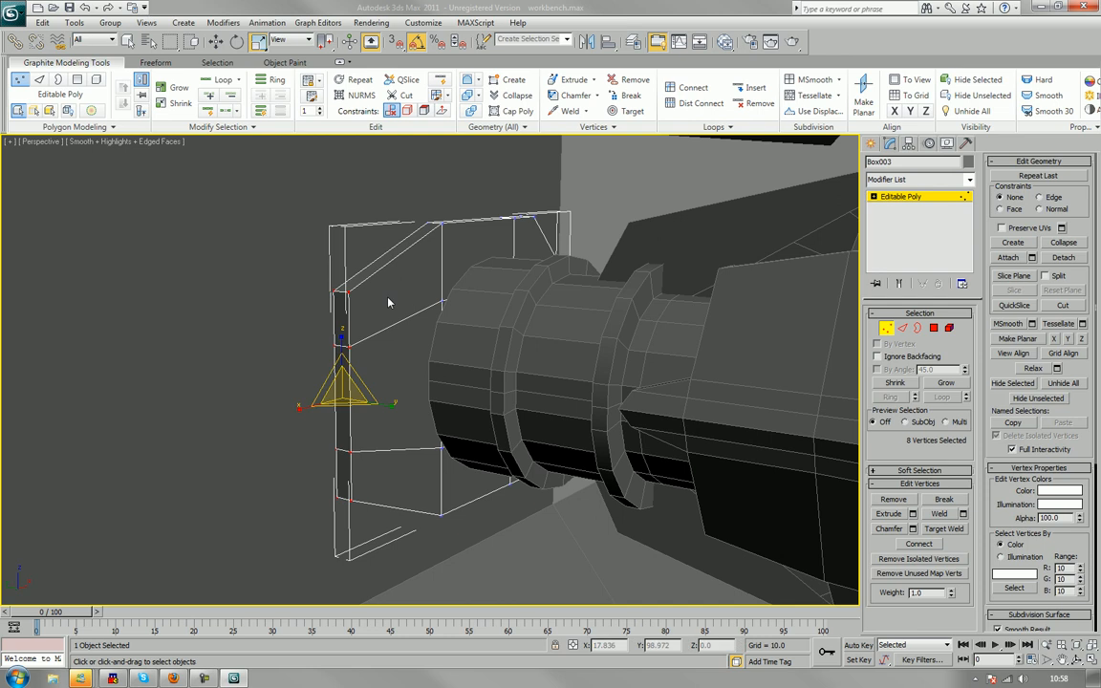
# Scale the vertex column next to the narrowed end to 83% in Z to smooth the plate's taper.
pyautogui.moveTo(408, 205); pyautogui.dragTo(452, 602)
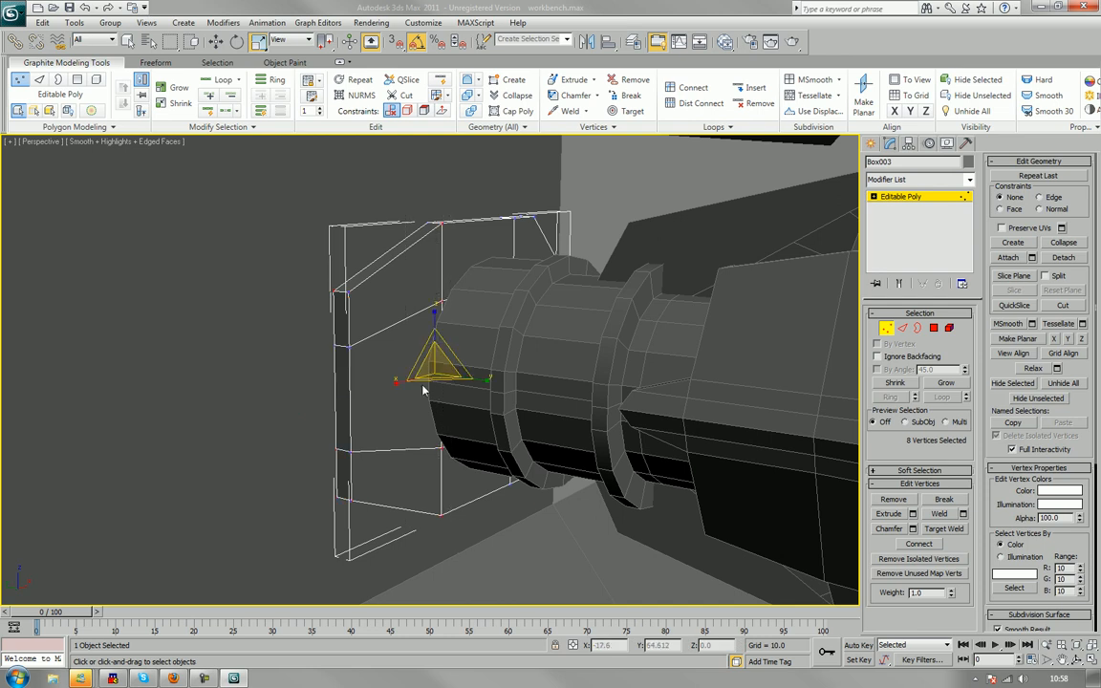
pyautogui.moveTo(433, 325); pyautogui.dragTo(436, 332)
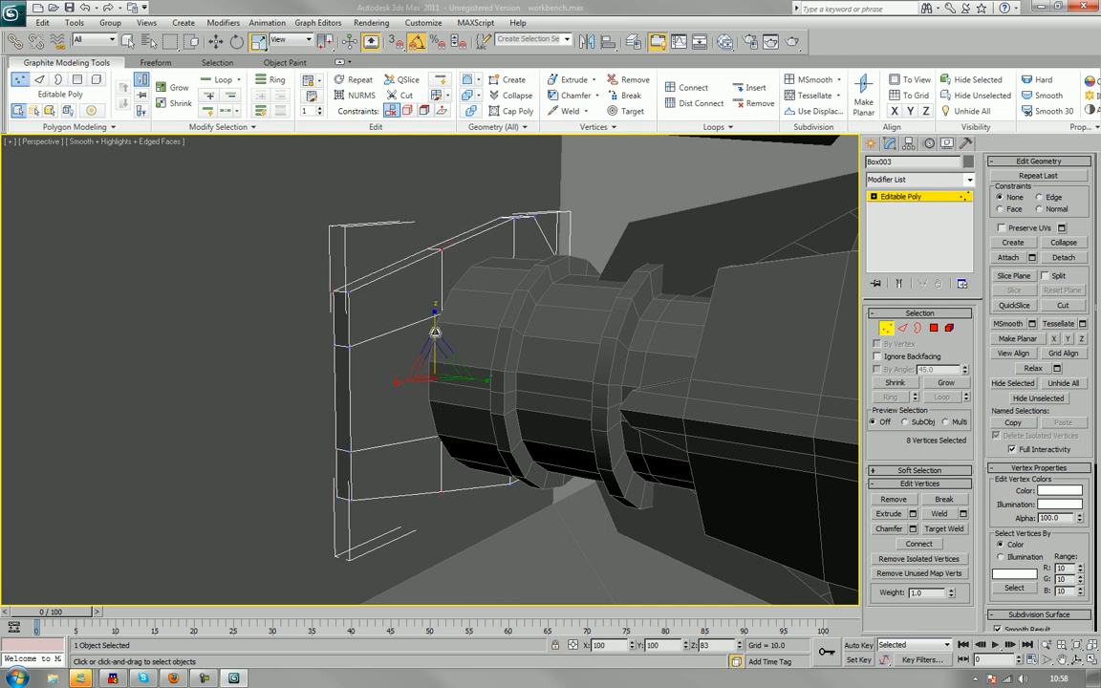
pyautogui.click(301, 279)
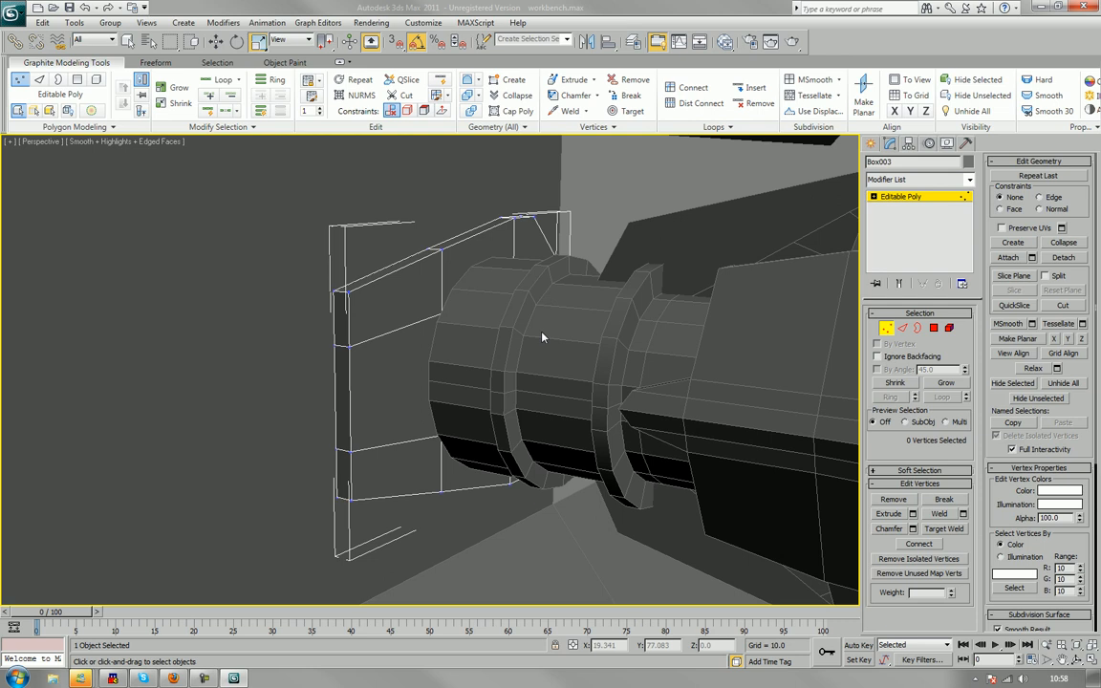
pyautogui.press('w')
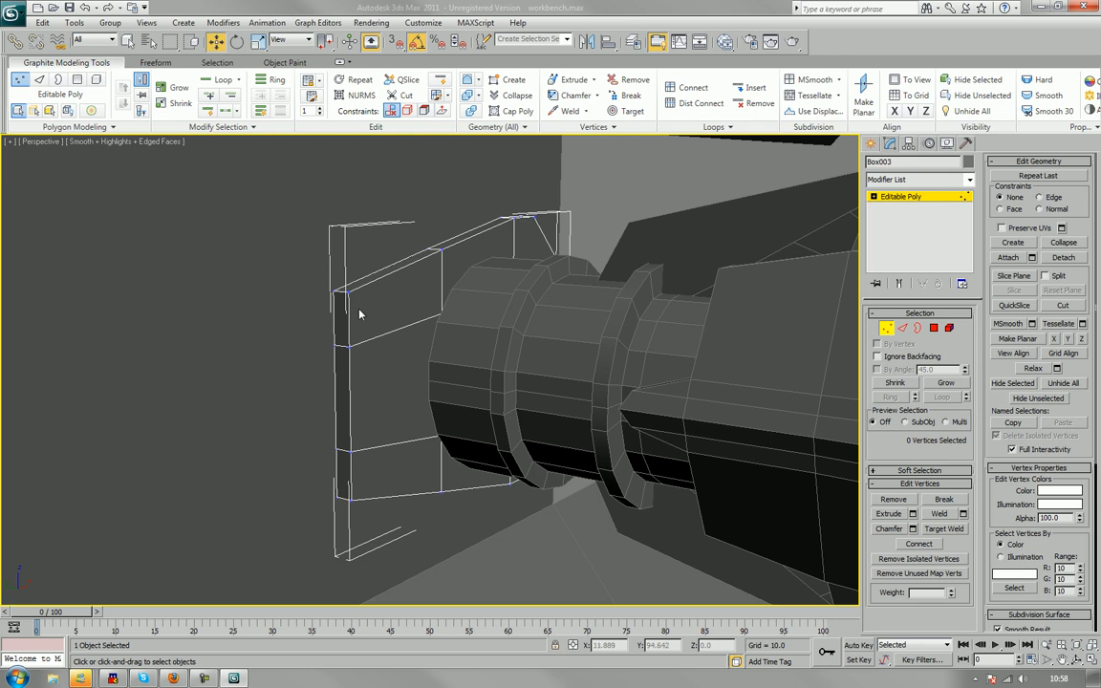
# Move the middle polygon of the plate's narrowed end outward along X and leave polygon editing.
pyautogui.click(934, 327)
pyautogui.click(337, 399)
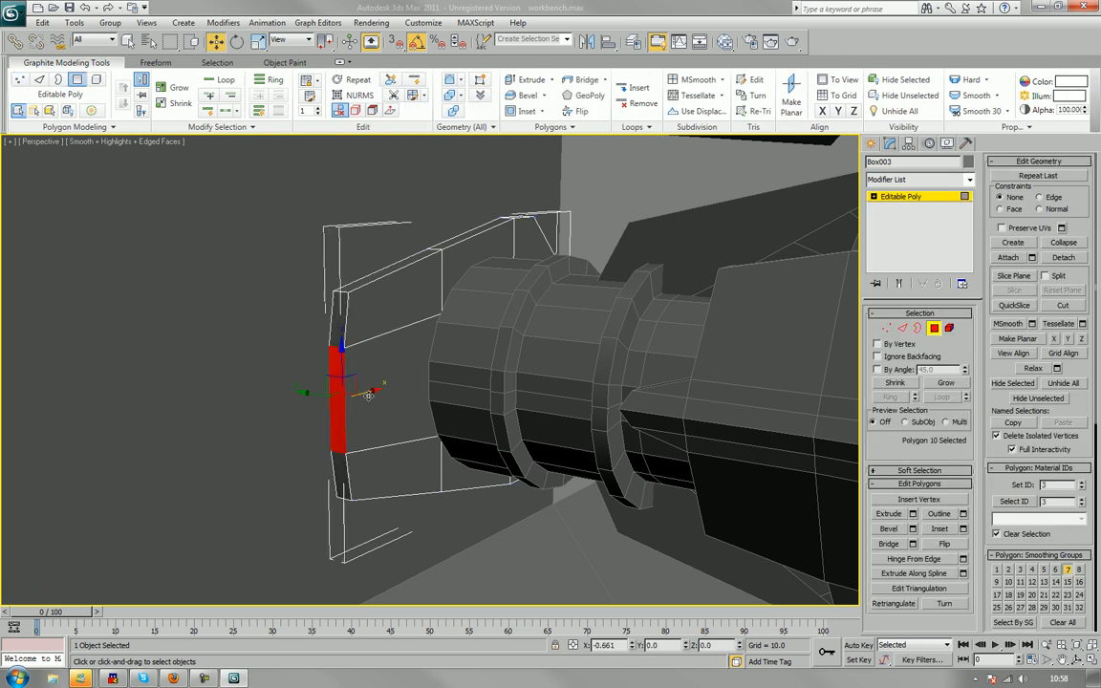
pyautogui.moveTo(368, 395); pyautogui.dragTo(353, 405)
pyautogui.click(394, 536)
pyautogui.scroll(-3, 405, 536)
pyautogui.keyDown('alt'); pyautogui.moveTo(405, 536); pyautogui.dragTo(321, 382, button='middle'); pyautogui.keyUp('alt')
pyautogui.scroll(3, 336, 489)
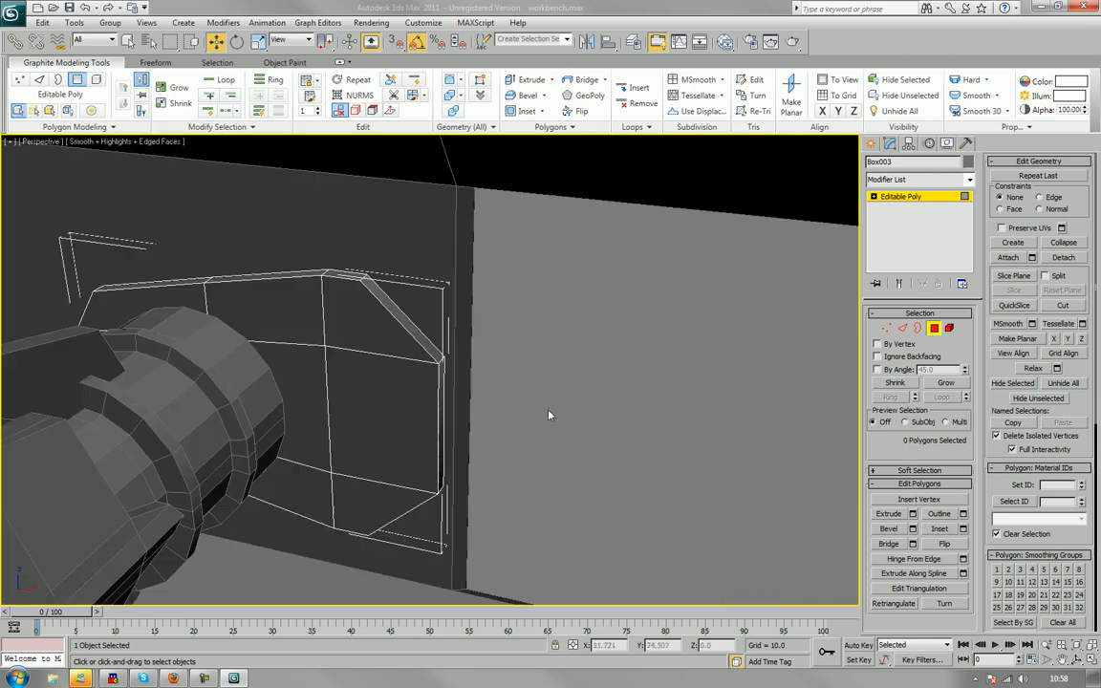
pyautogui.click(933, 329)
# Center the plate behind the connector cylinder by moving it to about X 0.32, Z -0.55.
pyautogui.keyDown('alt'); pyautogui.moveTo(570, 347); pyautogui.dragTo(452, 351, button='middle'); pyautogui.keyUp('alt')
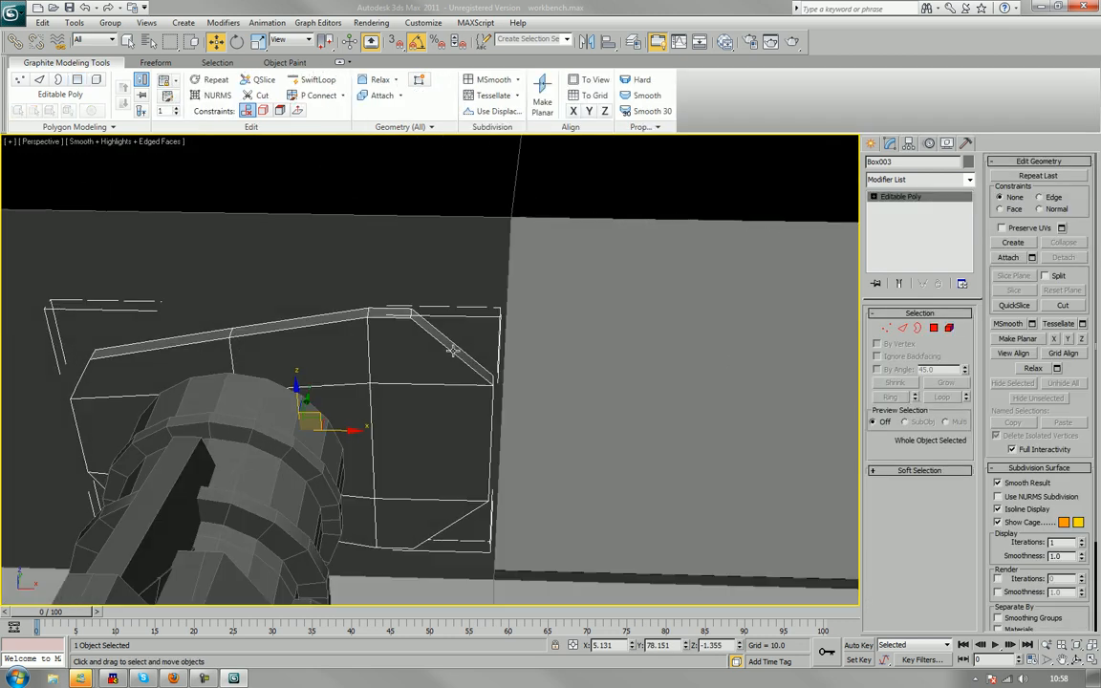
pyautogui.keyDown('alt'); pyautogui.moveTo(360, 418); pyautogui.dragTo(226, 372, button='middle'); pyautogui.keyUp('alt')
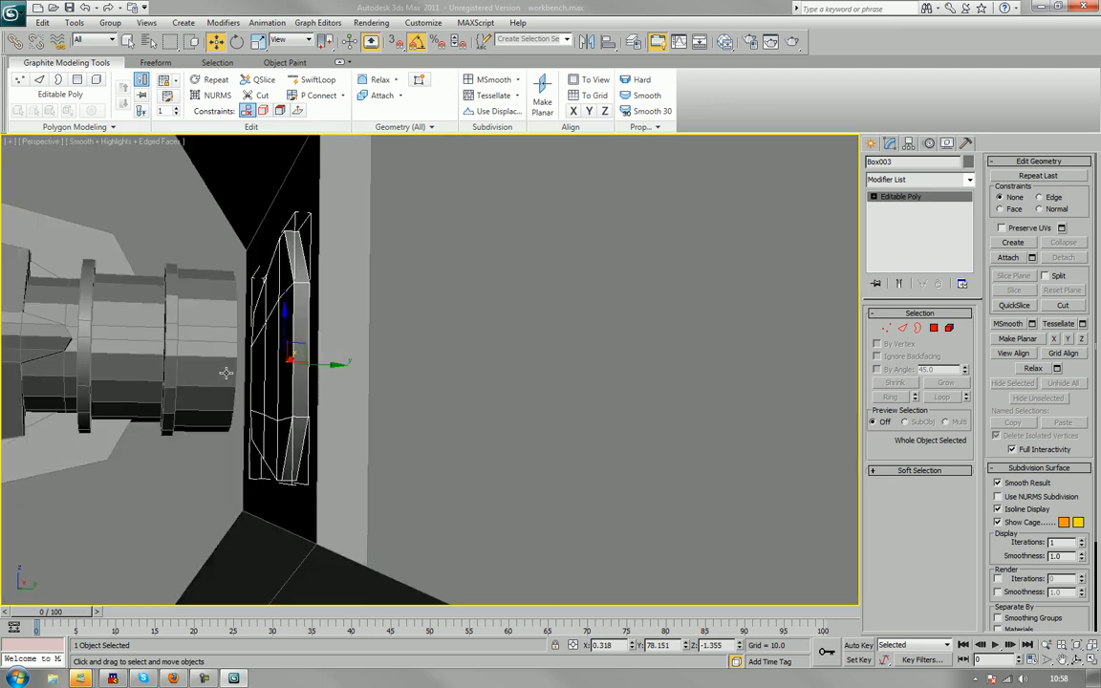
pyautogui.keyDown('alt'); pyautogui.moveTo(280, 325); pyautogui.dragTo(275, 294, button='middle'); pyautogui.keyUp('alt')
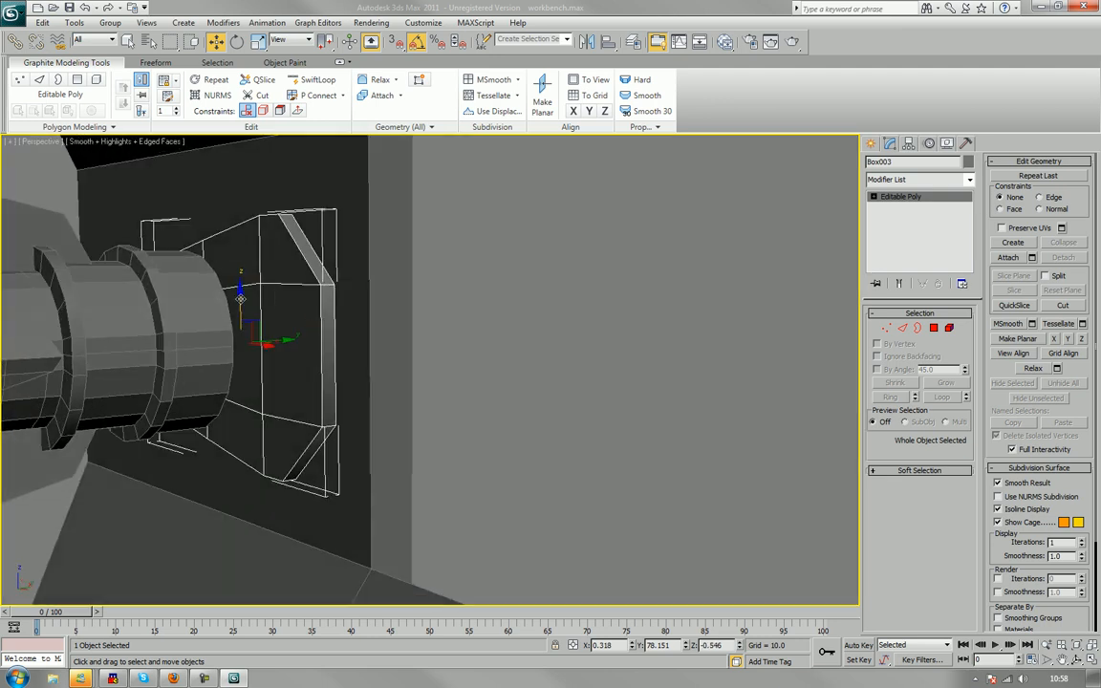
# Raise the mounting plate slightly along Z to about 0.10 behind the connector cylinder.
pyautogui.moveTo(240, 299); pyautogui.dragTo(242, 292)
pyautogui.scroll(-3, 246, 295)
pyautogui.keyDown('alt'); pyautogui.moveTo(231, 305); pyautogui.dragTo(320, 342, button='middle'); pyautogui.keyUp('alt')
pyautogui.scroll(3, 336, 365)
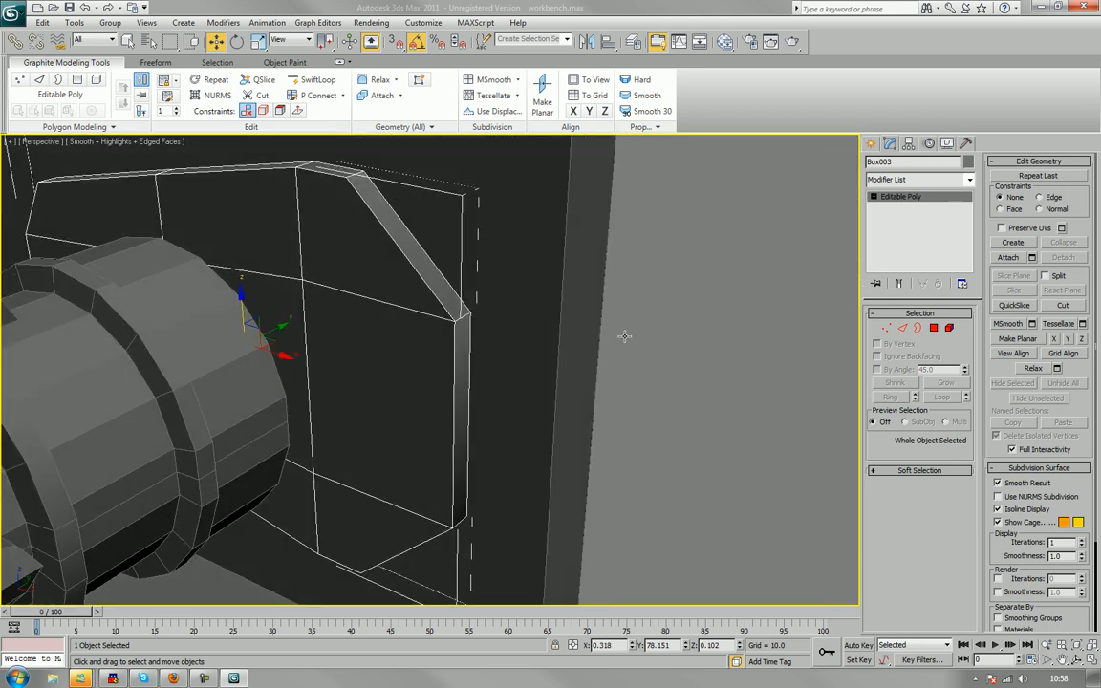
pyautogui.press('4')
pyautogui.click(110, 205)
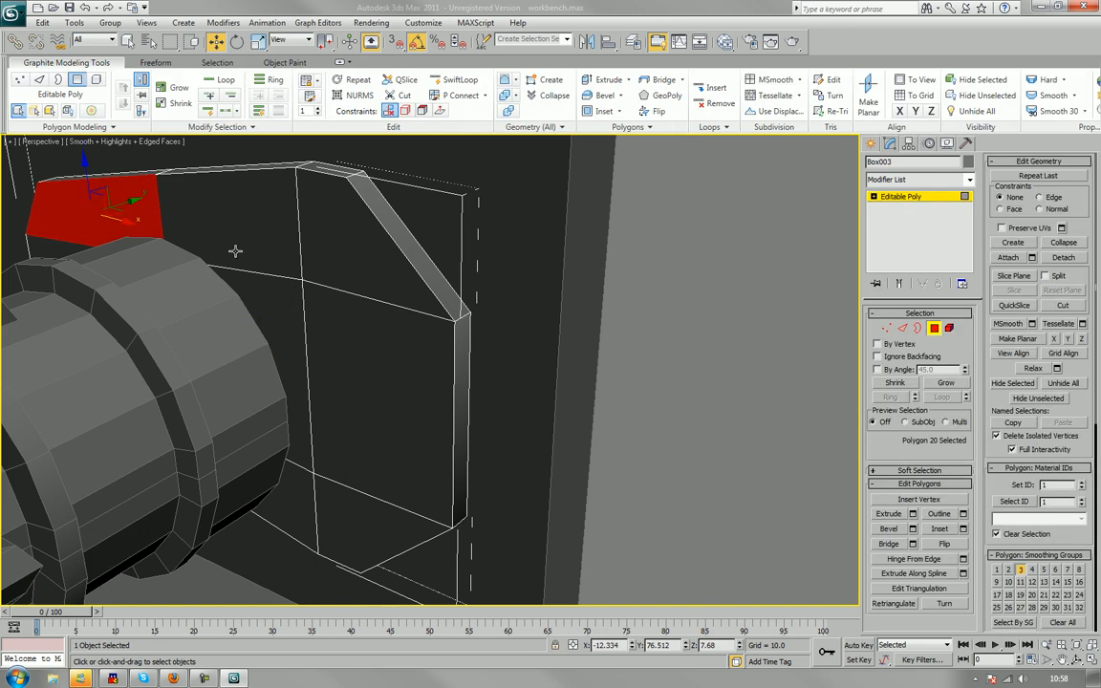
pyautogui.keyDown('ctrl'); pyautogui.click(215, 225); pyautogui.keyUp('ctrl')
pyautogui.keyDown('ctrl'); pyautogui.click(310, 243); pyautogui.keyUp('ctrl')
pyautogui.keyDown('ctrl'); pyautogui.click(396, 244); pyautogui.keyUp('ctrl')
pyautogui.keyDown('ctrl'); pyautogui.click(339, 348); pyautogui.keyUp('ctrl')
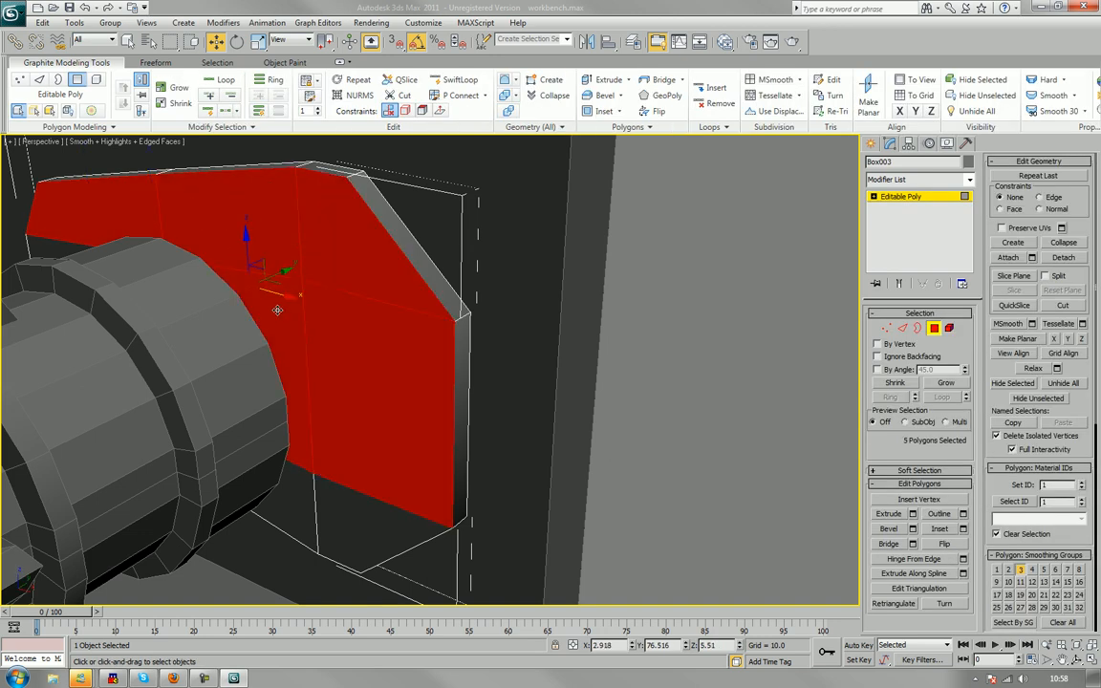
pyautogui.keyDown('ctrl'); pyautogui.click(59, 252); pyautogui.keyUp('ctrl')
pyautogui.keyDown('alt'); pyautogui.moveTo(260, 442); pyautogui.dragTo(293, 470, button='middle'); pyautogui.keyUp('alt')
pyautogui.keyDown('ctrl'); pyautogui.click(323, 447); pyautogui.keyUp('ctrl')
pyautogui.keyDown('ctrl'); pyautogui.click(249, 451); pyautogui.keyUp('ctrl')
pyautogui.keyDown('ctrl'); pyautogui.click(159, 456); pyautogui.keyUp('ctrl')
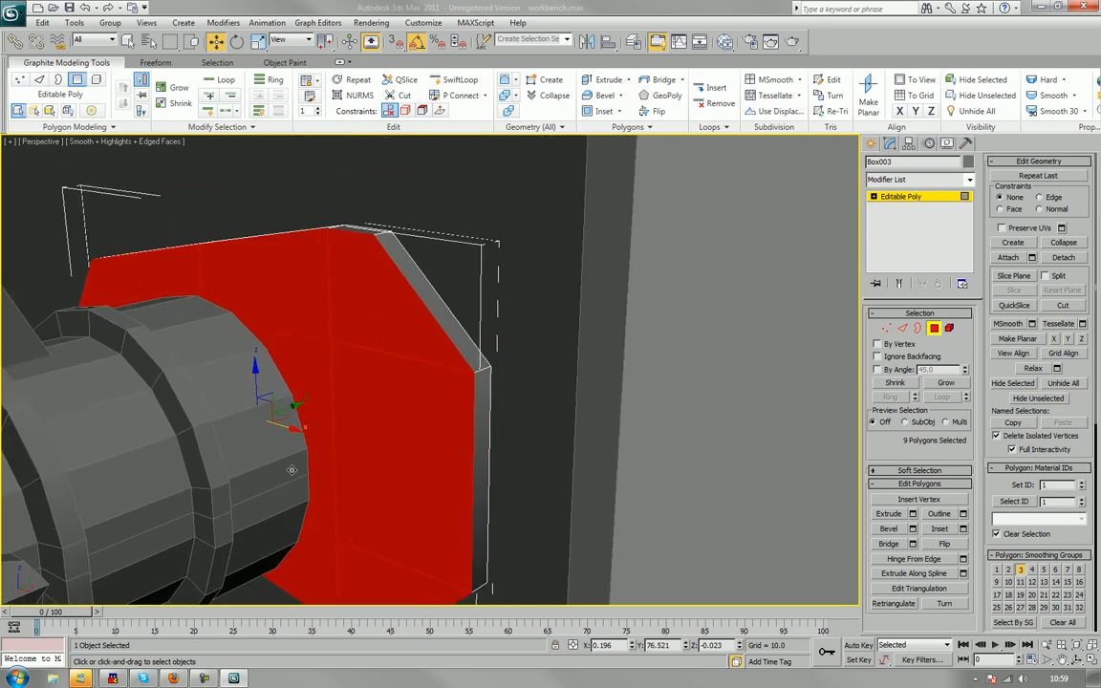
pyautogui.keyDown('alt'); pyautogui.moveTo(332, 360); pyautogui.dragTo(343, 396, button='middle'); pyautogui.keyUp('alt')
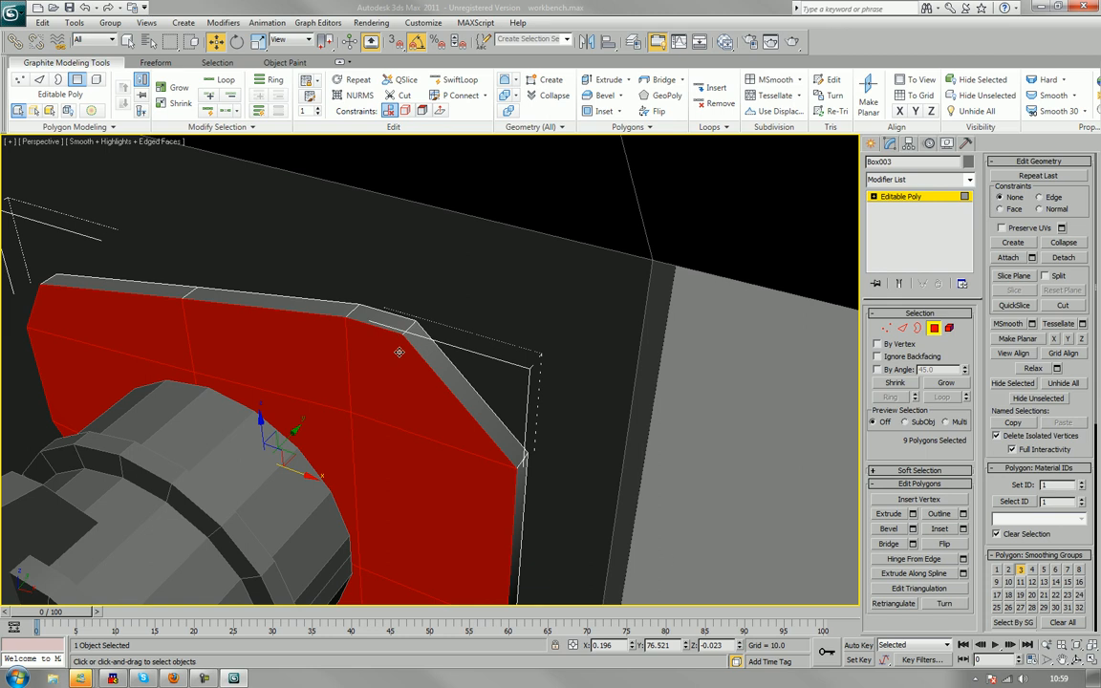
pyautogui.moveTo(398, 351); pyautogui.dragTo(363, 380, button='middle')
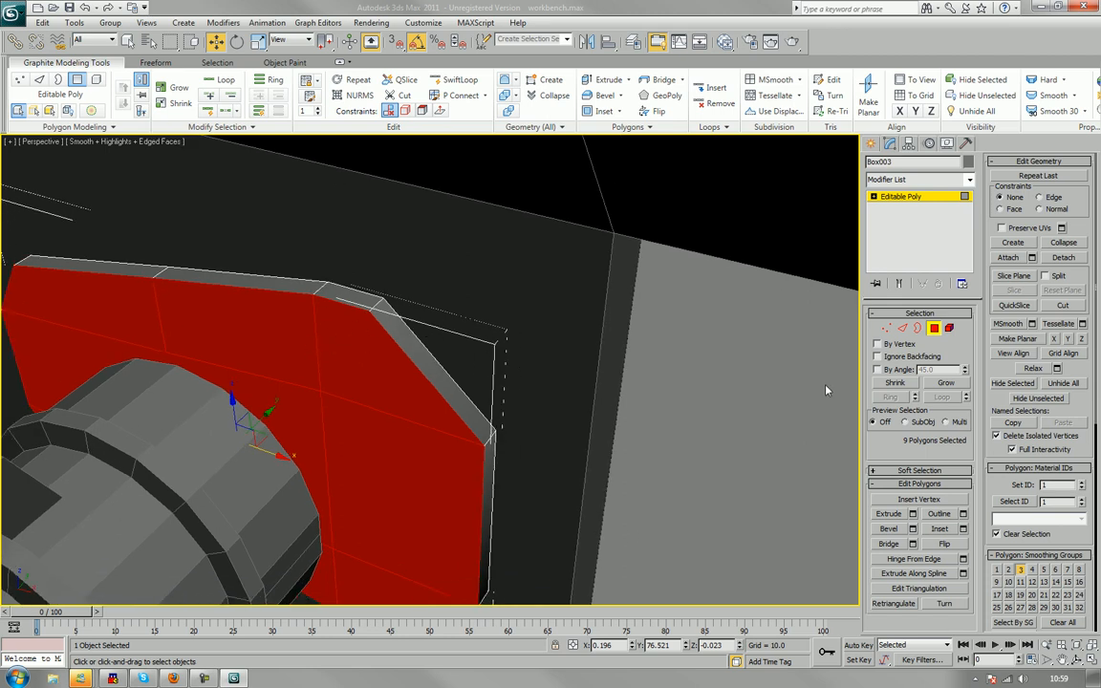
pyautogui.click(732, 421)
pyautogui.scroll(-3, 730, 421)
pyautogui.keyDown('alt'); pyautogui.moveTo(695, 409); pyautogui.dragTo(531, 423, button='middle'); pyautogui.keyUp('alt')
pyautogui.scroll(-4, 533, 387)
pyautogui.scroll(-5, 532, 387)
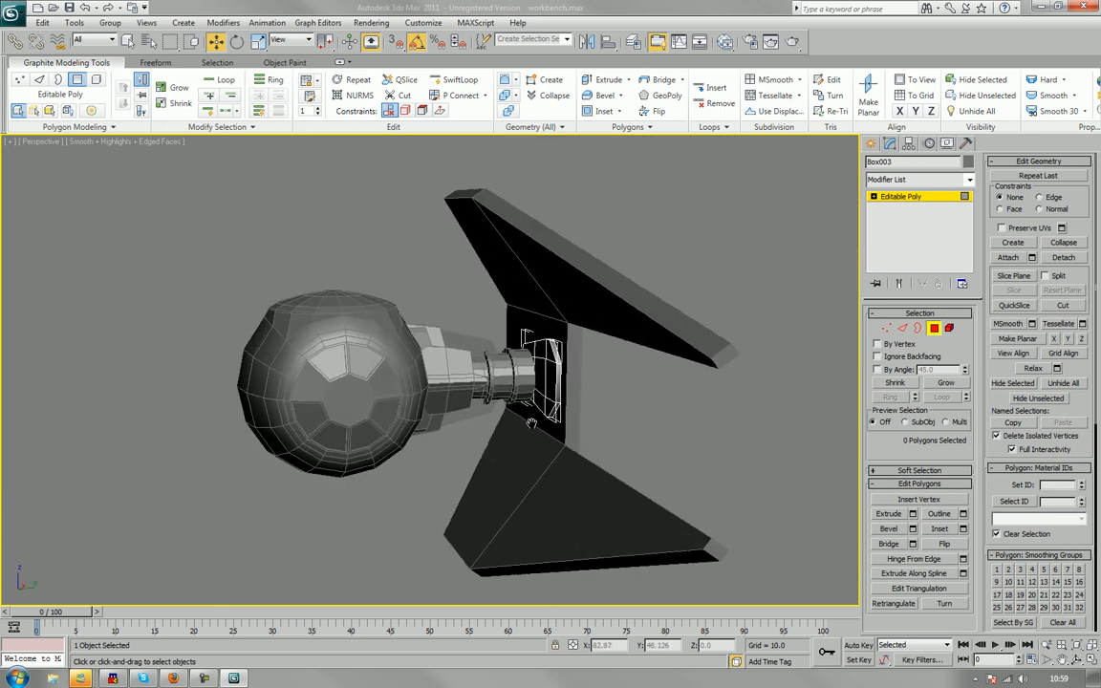